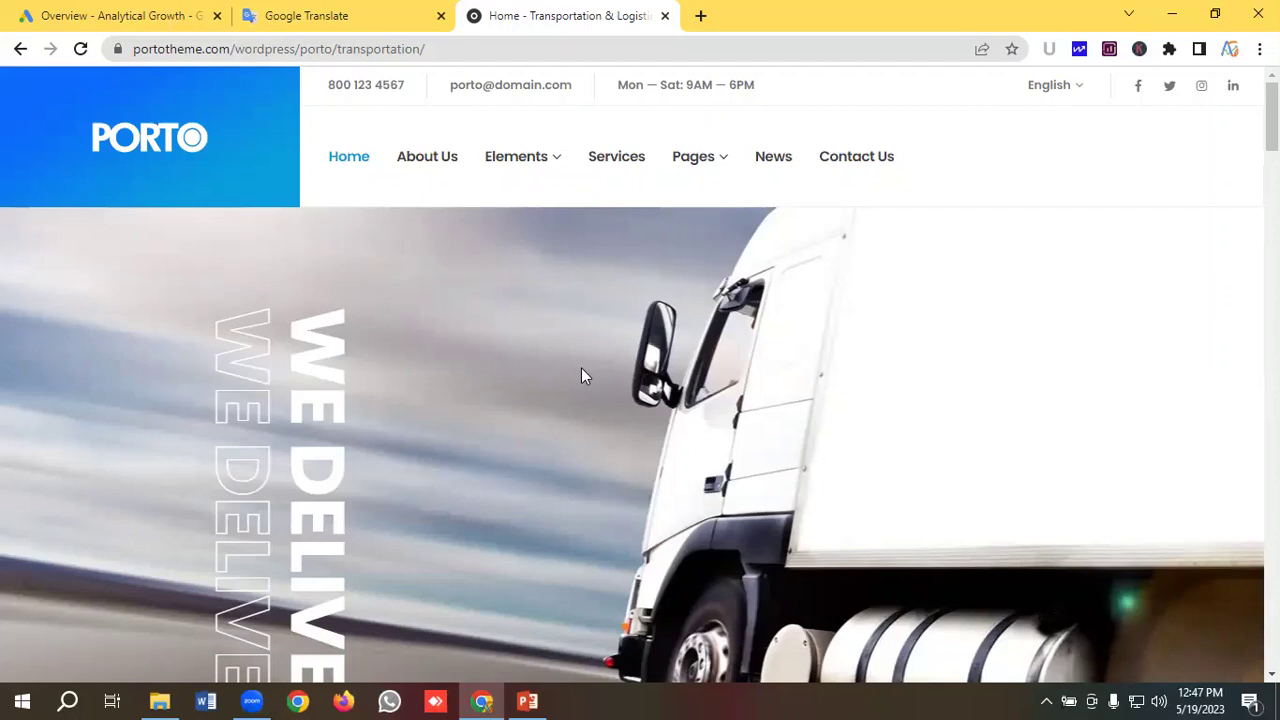
Look over the Porto site's Services page and the Ground Shipping ad group's keywords, headlines and descriptions in Google Translate
left_click(614, 160)
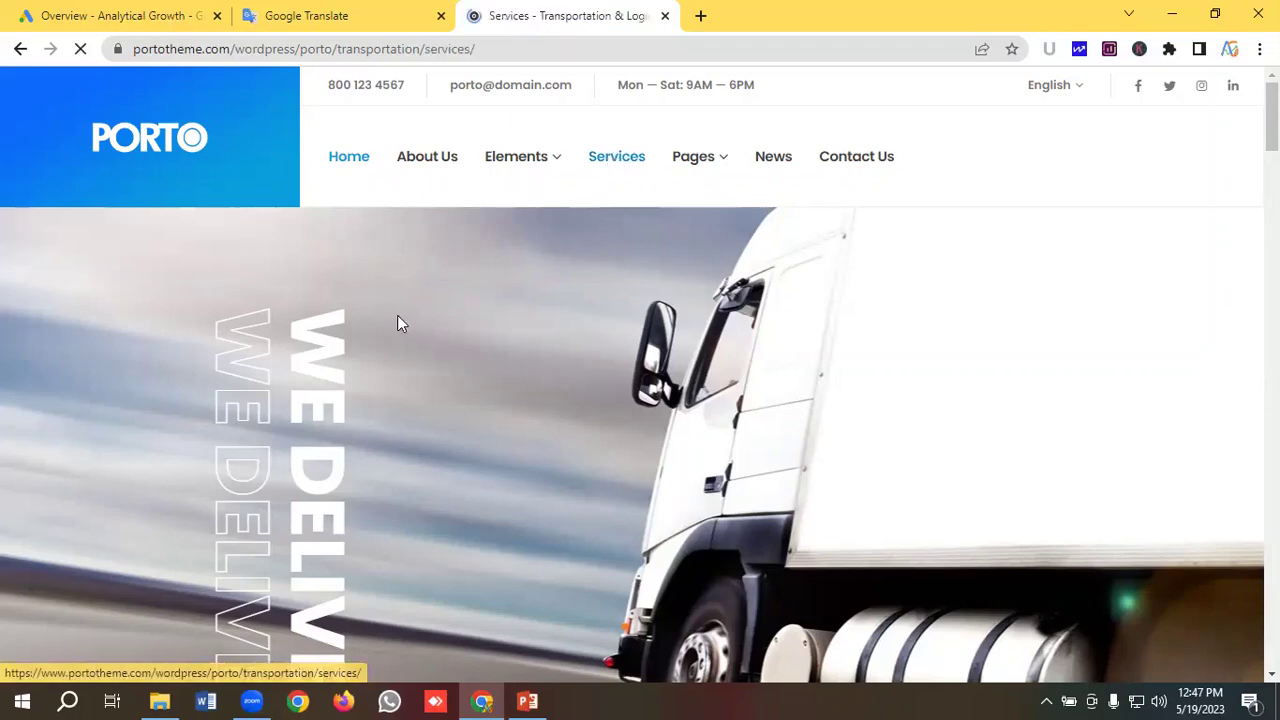
scroll(452, 289, "down", 4)
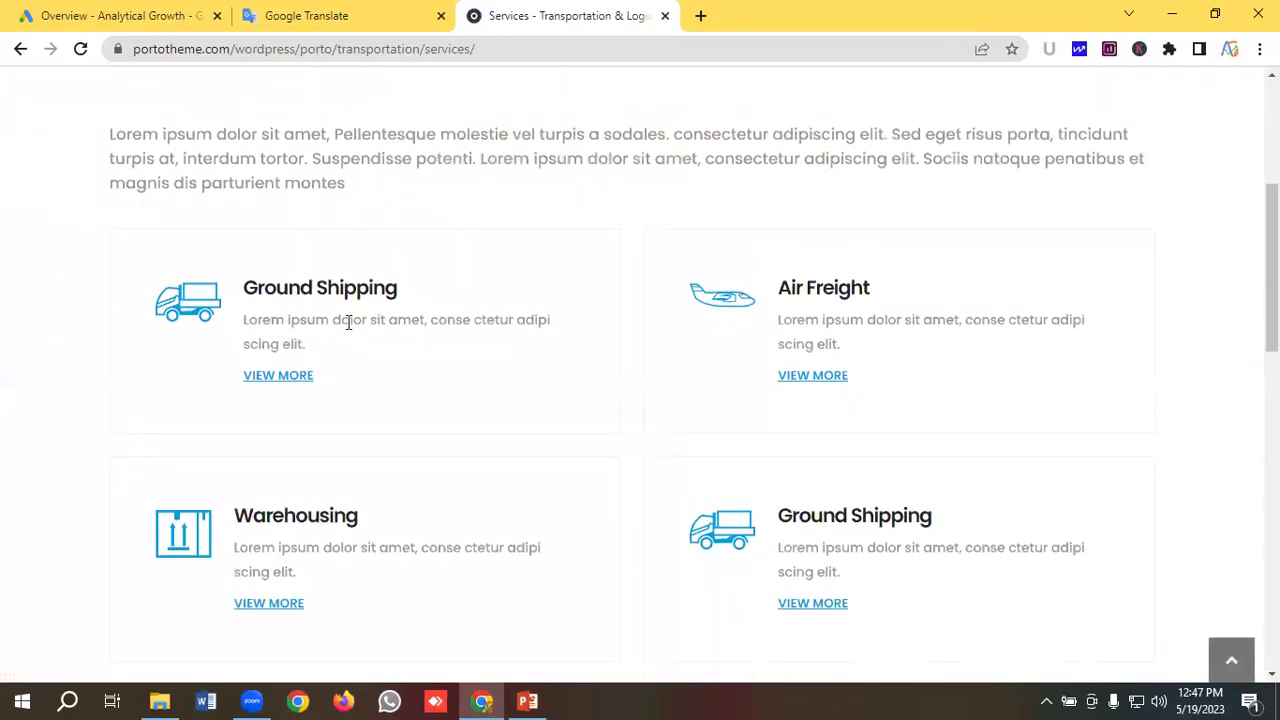
left_click(314, 14)
scroll(346, 340, "up", 8)
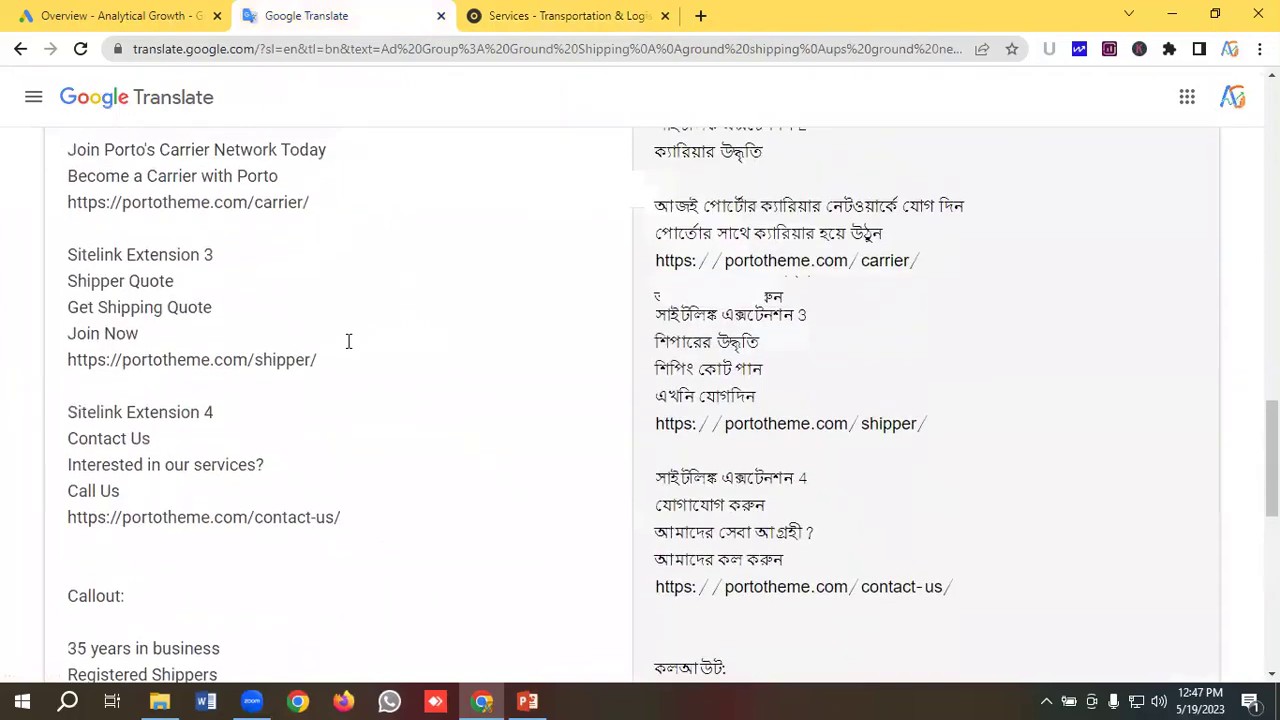
scroll(349, 341, "up", 9)
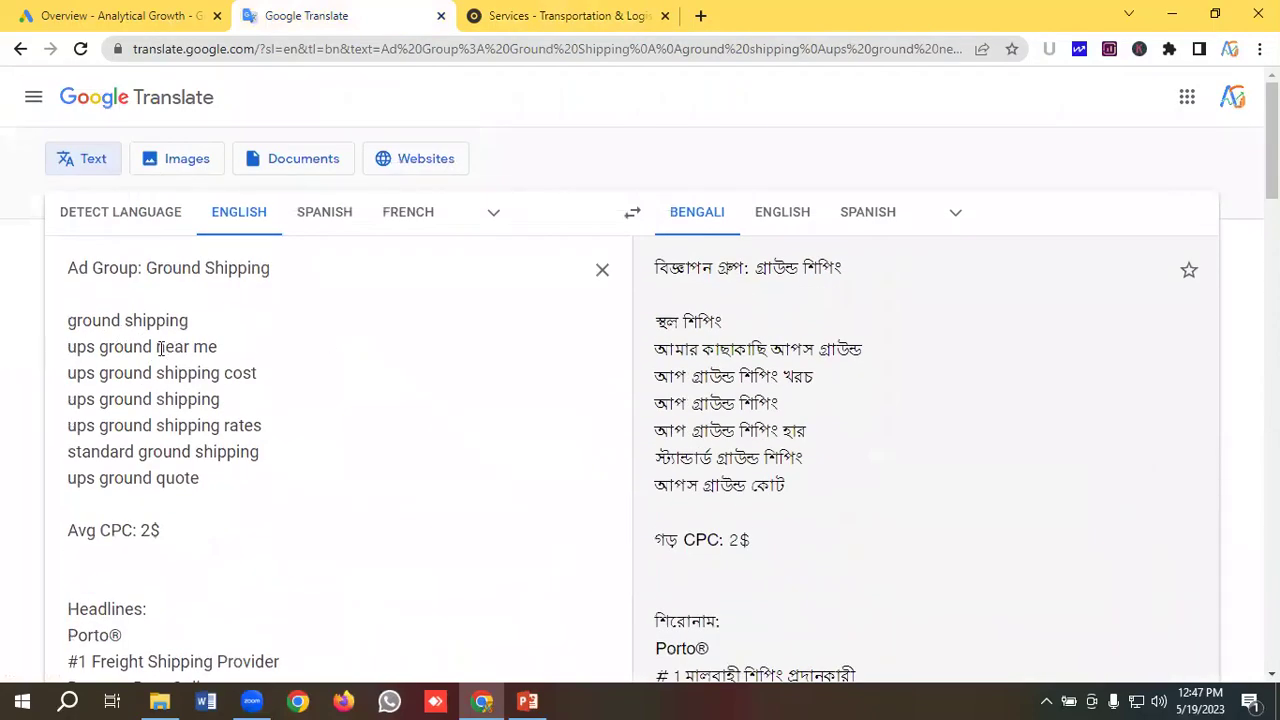
scroll(257, 328, "down", 4)
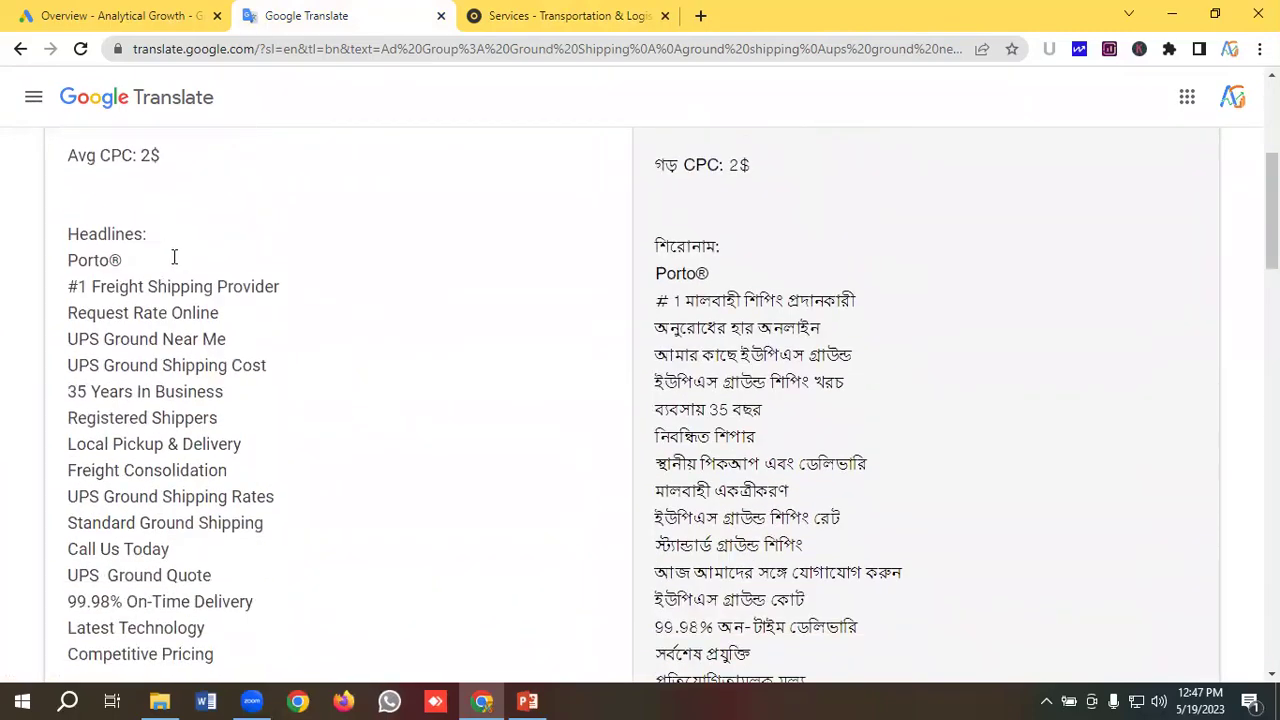
scroll(190, 275, "down", 4)
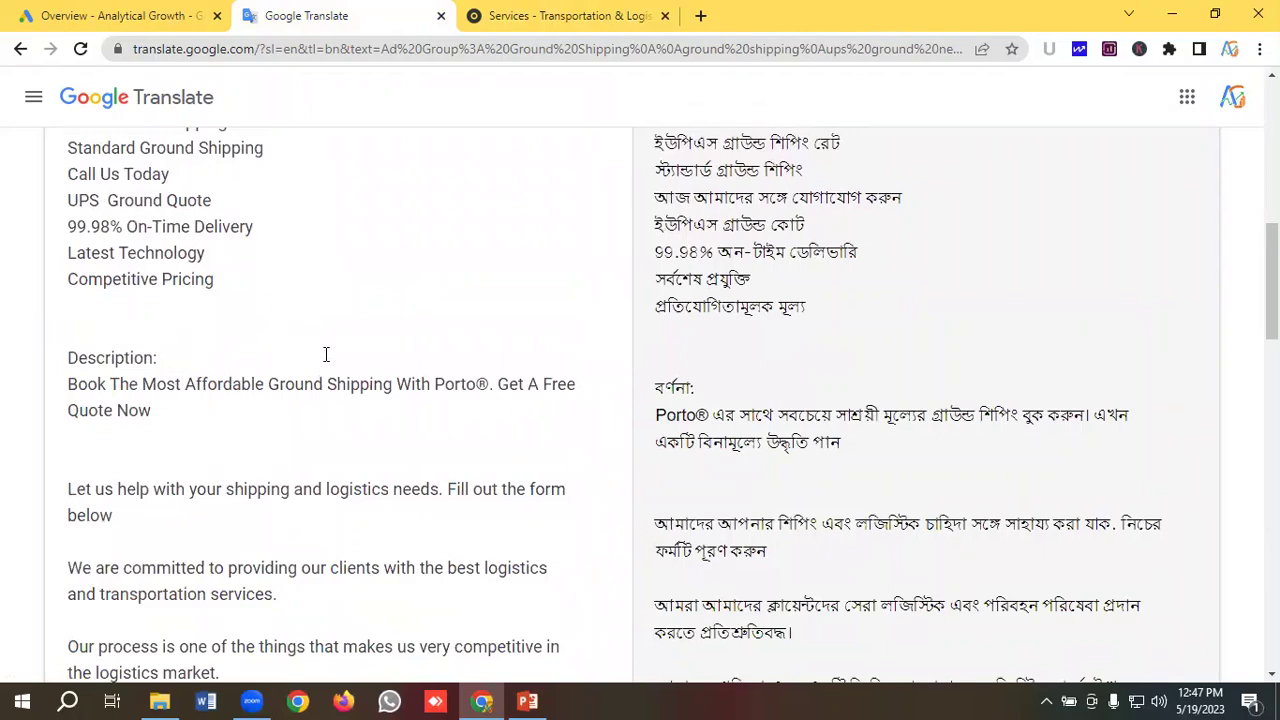
Switch to Google Ads, dismiss the account security notice, and examine the lead form actions in the Conversions summary
left_click(125, 14)
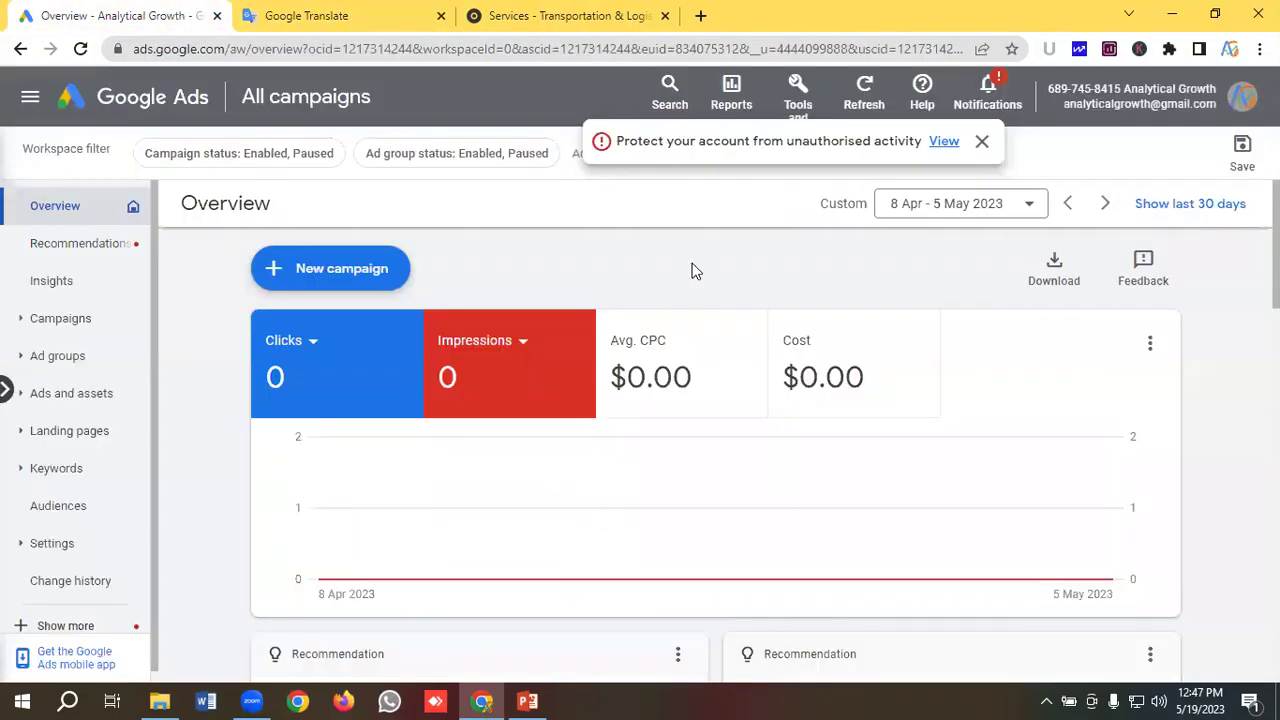
left_click(982, 142)
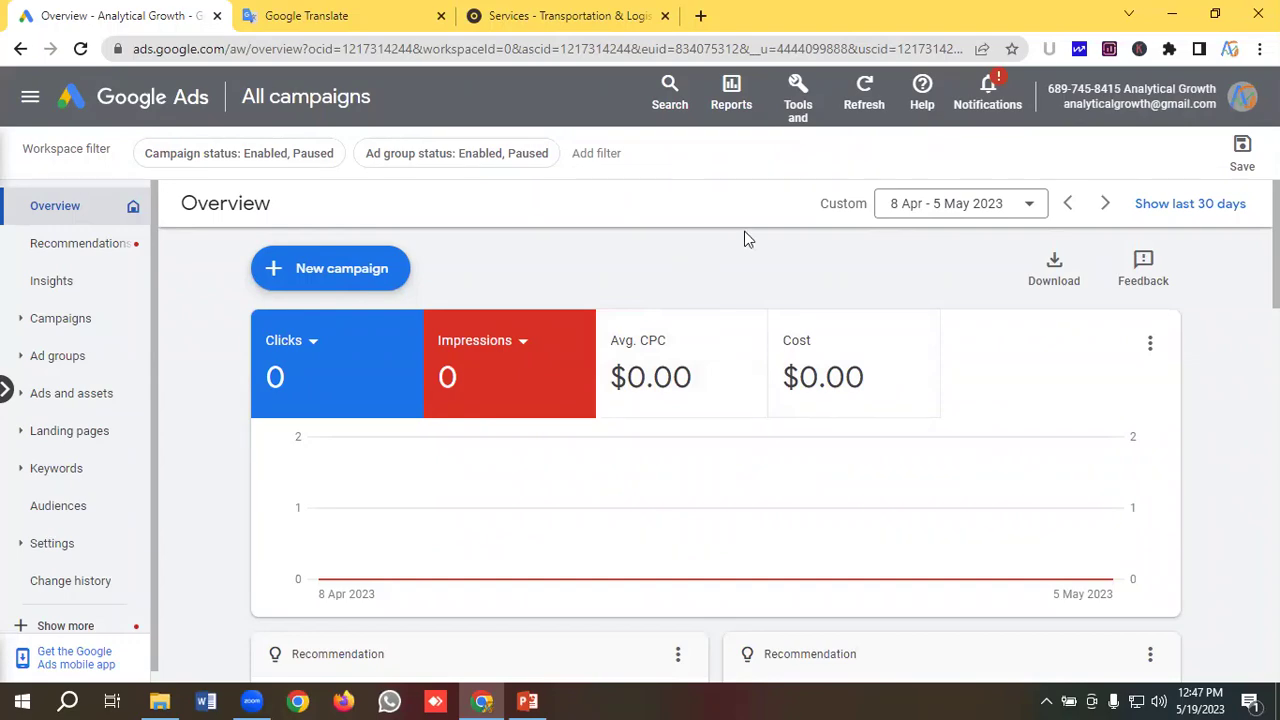
left_click(798, 92)
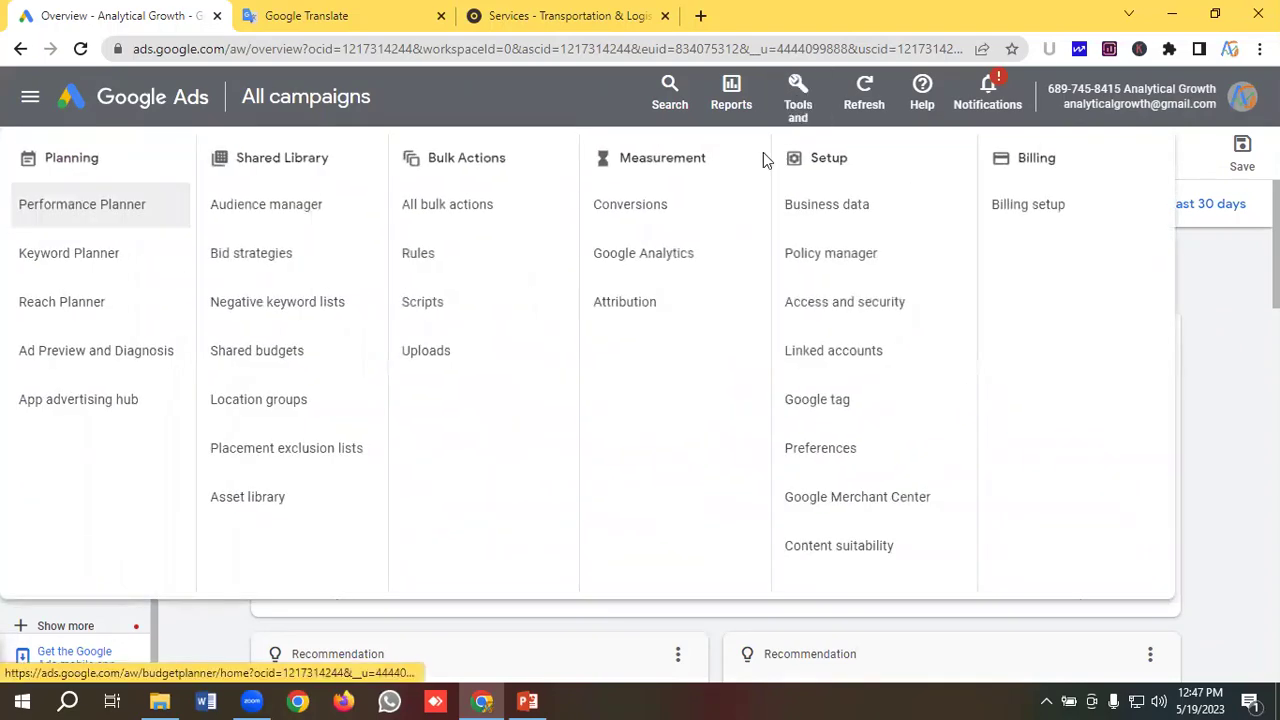
left_click(616, 207)
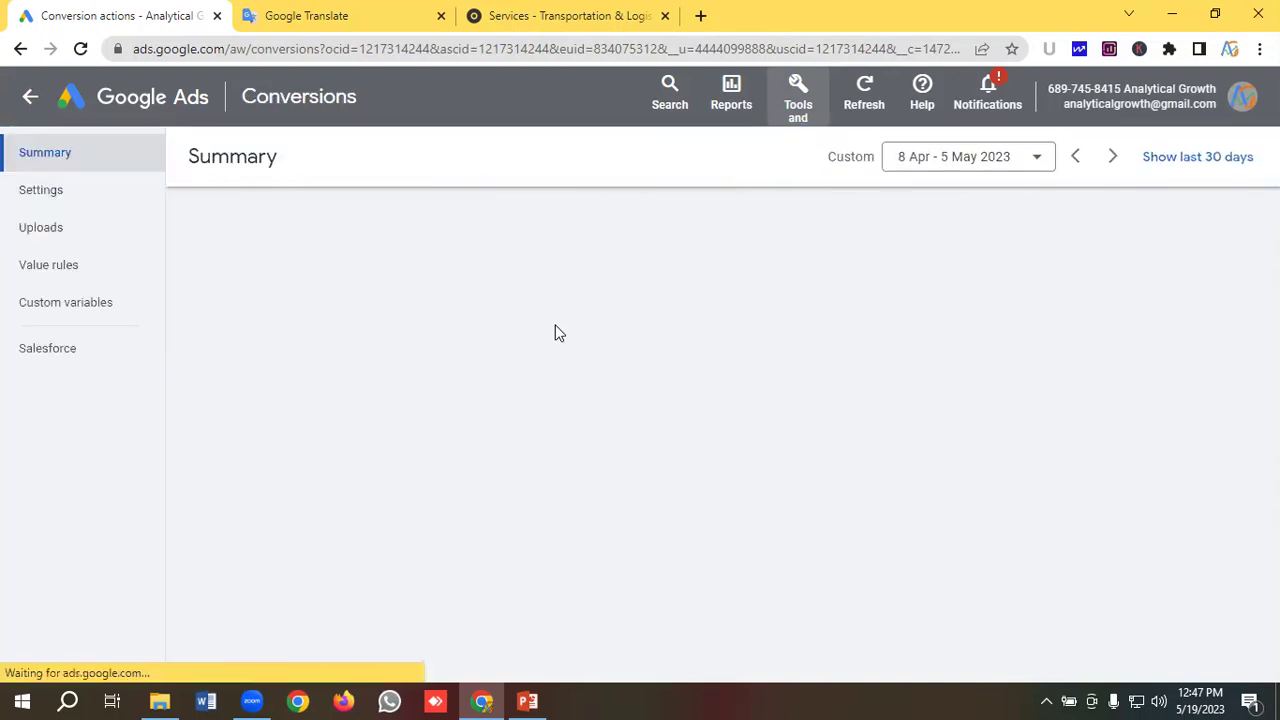
scroll(558, 333, "down", 1)
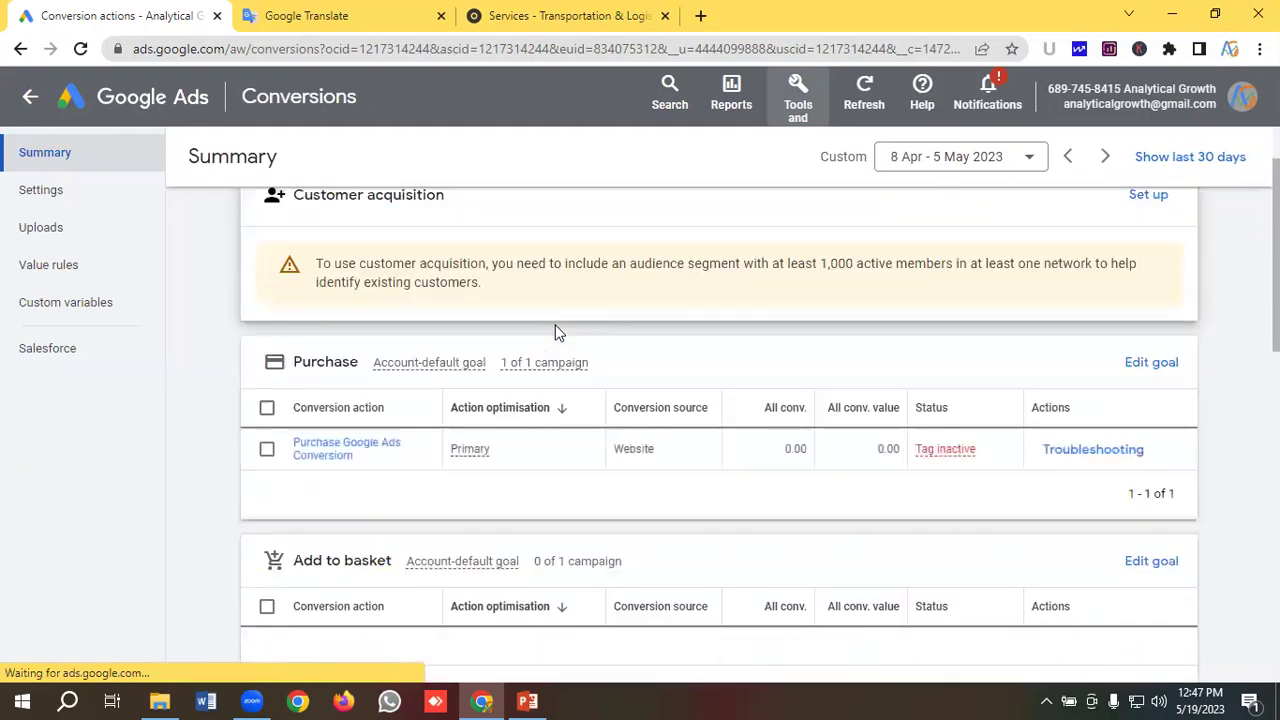
scroll(558, 333, "down", 6)
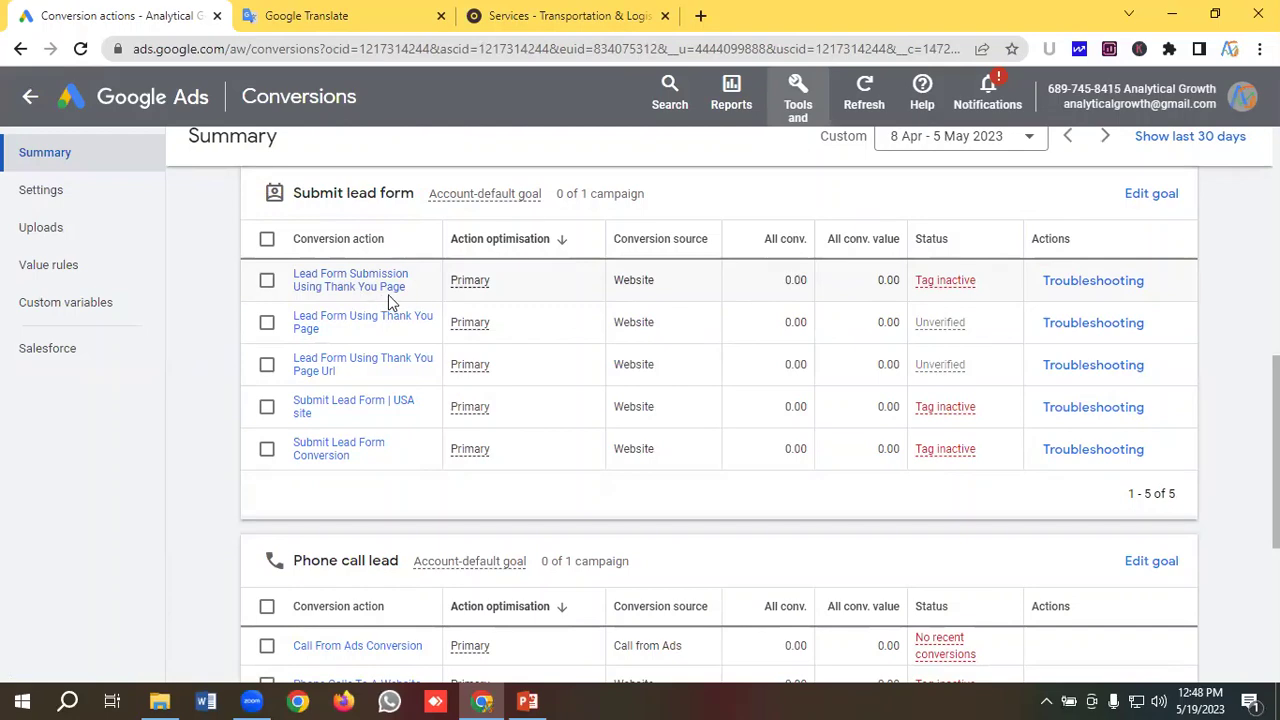
Open the Contact Us page on the Porto site and examine its contact form fields
left_click(575, 15)
scroll(772, 283, "up", 4)
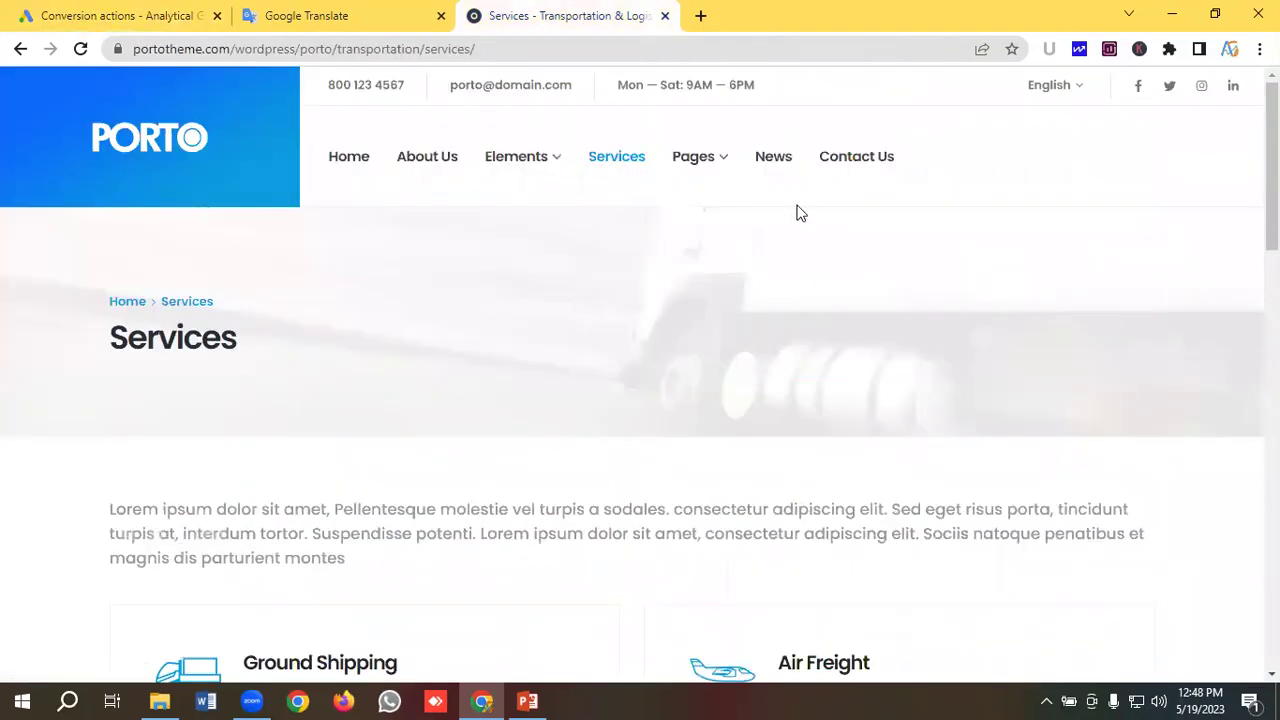
left_click(845, 158)
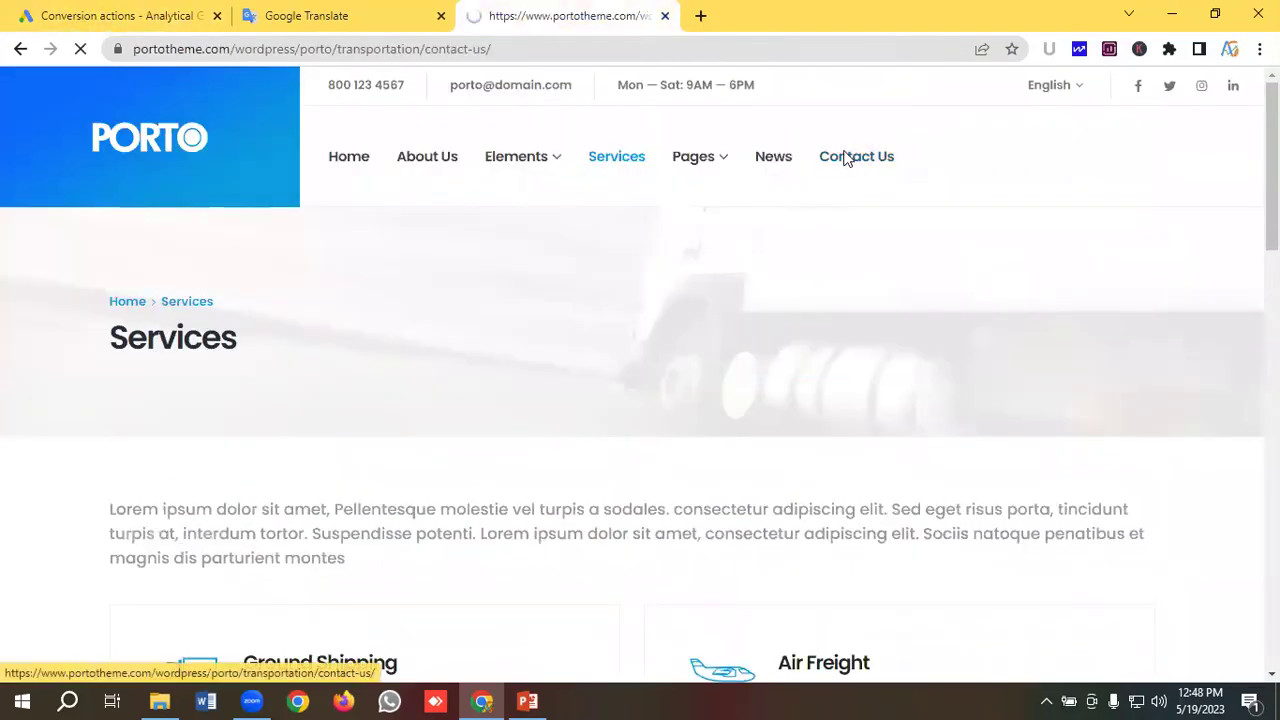
scroll(326, 367, "down", 2)
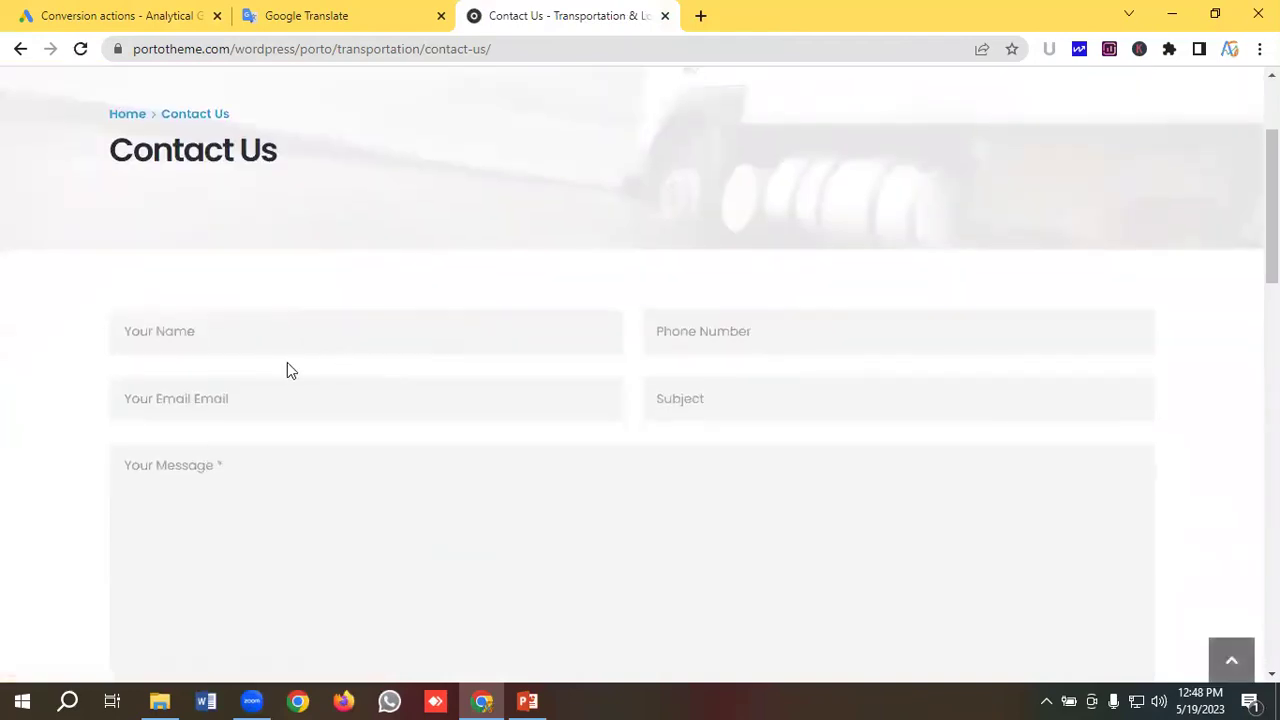
scroll(286, 366, "down", 1)
scroll(365, 380, "up", 2)
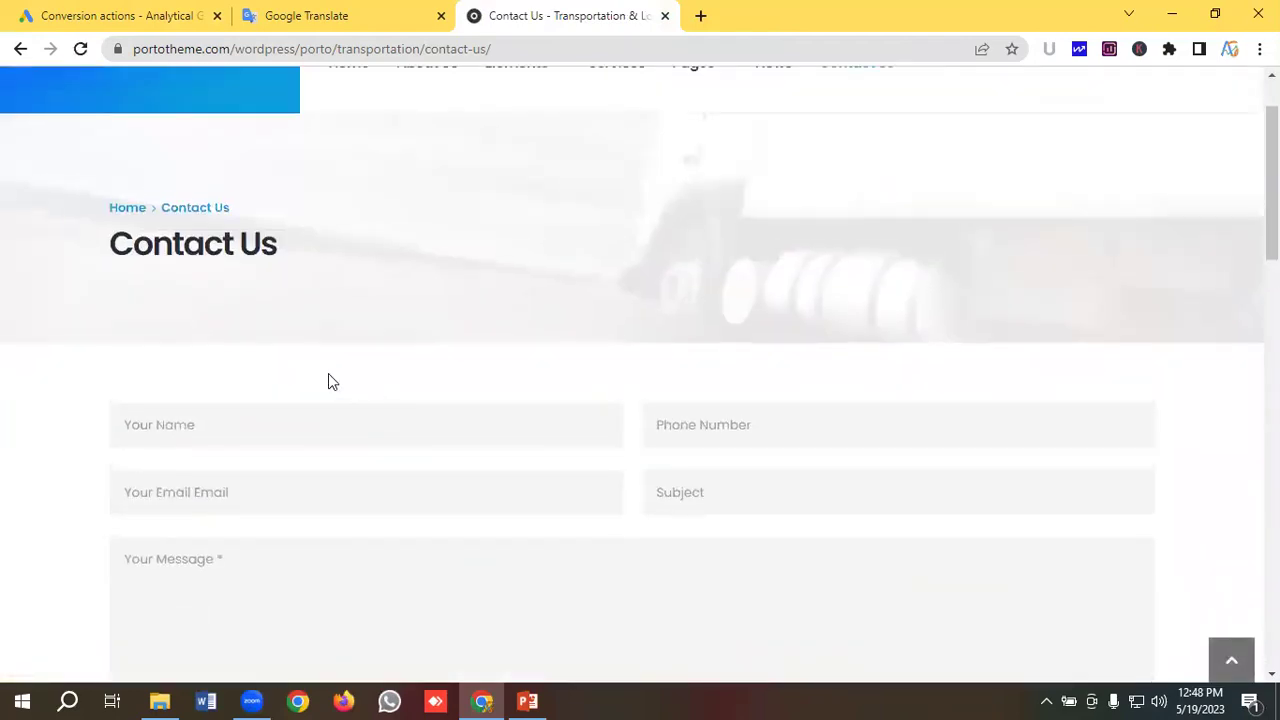
scroll(374, 351, "down", 2)
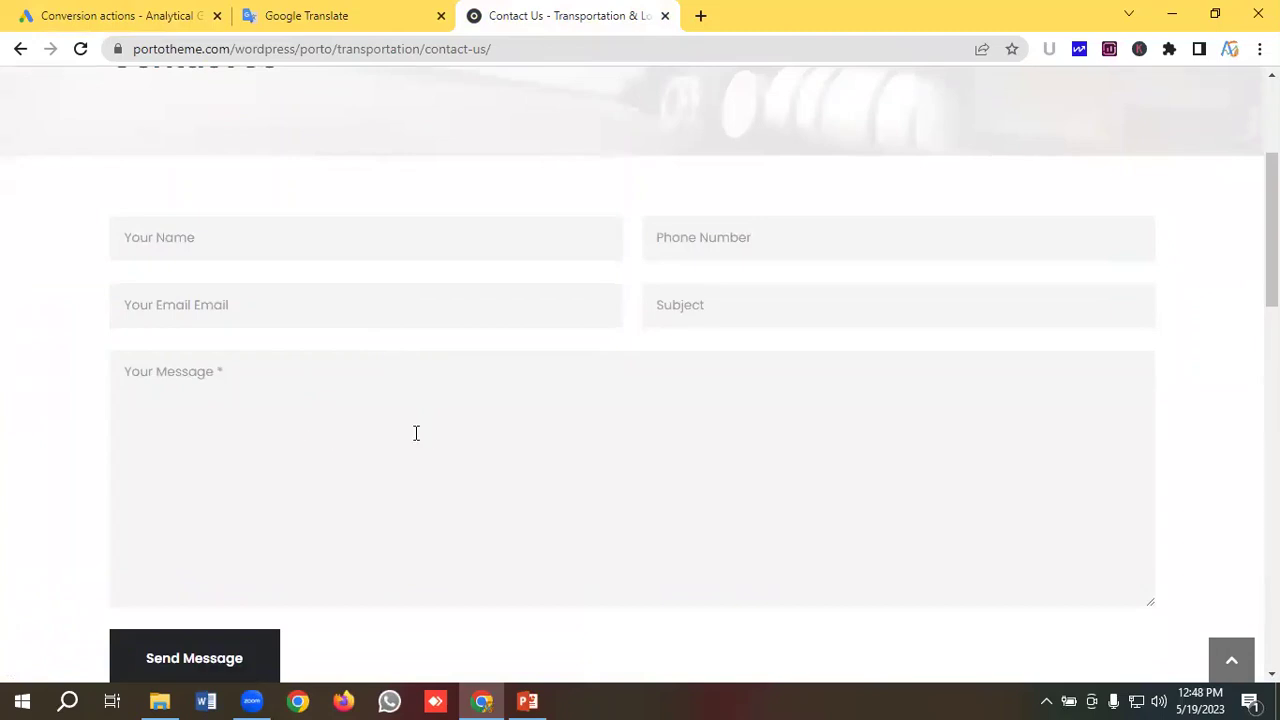
Compare the lead form and phone call conversion actions in Google Ads with the contact form and phone number on the Porto site
left_click(128, 14)
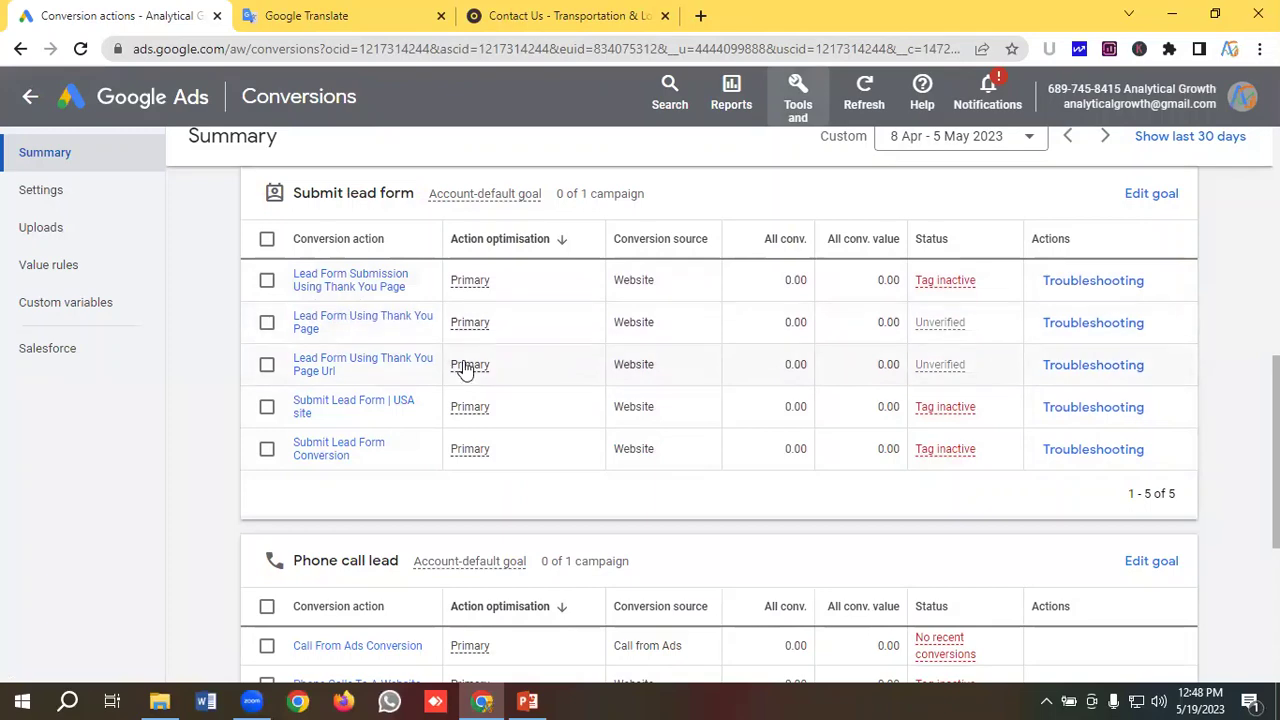
scroll(463, 368, "down", 3)
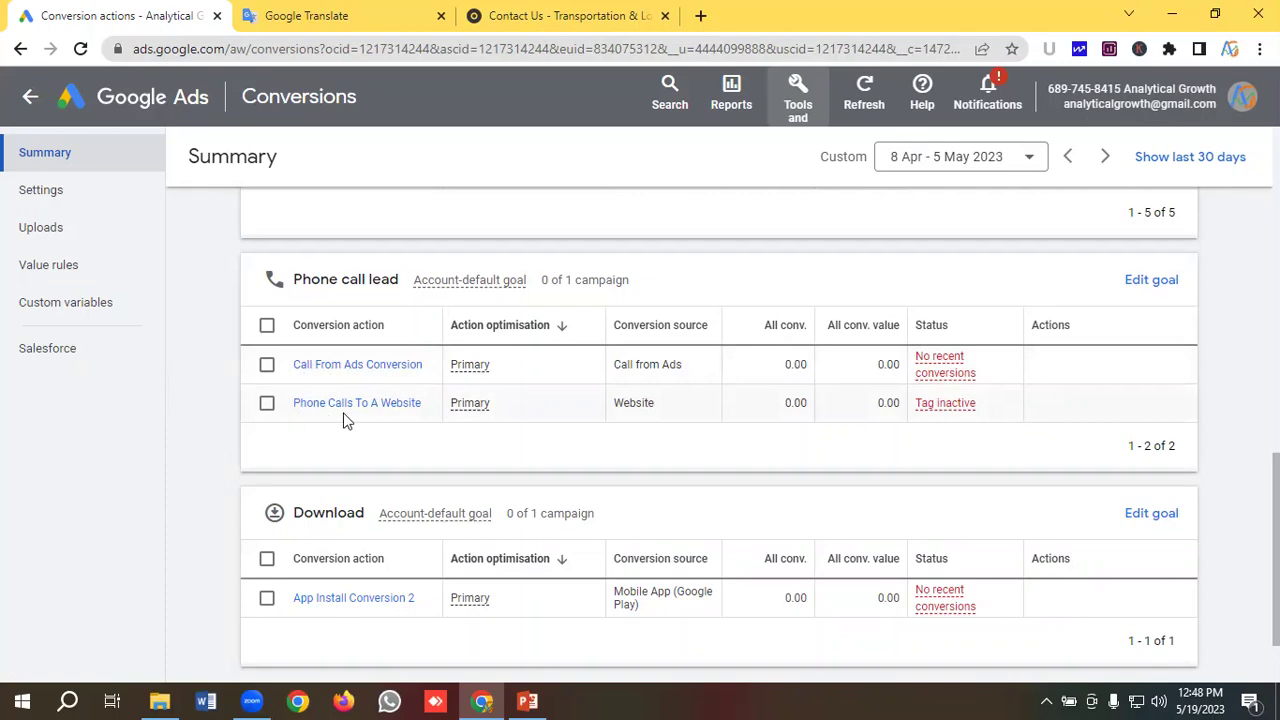
left_click(573, 14)
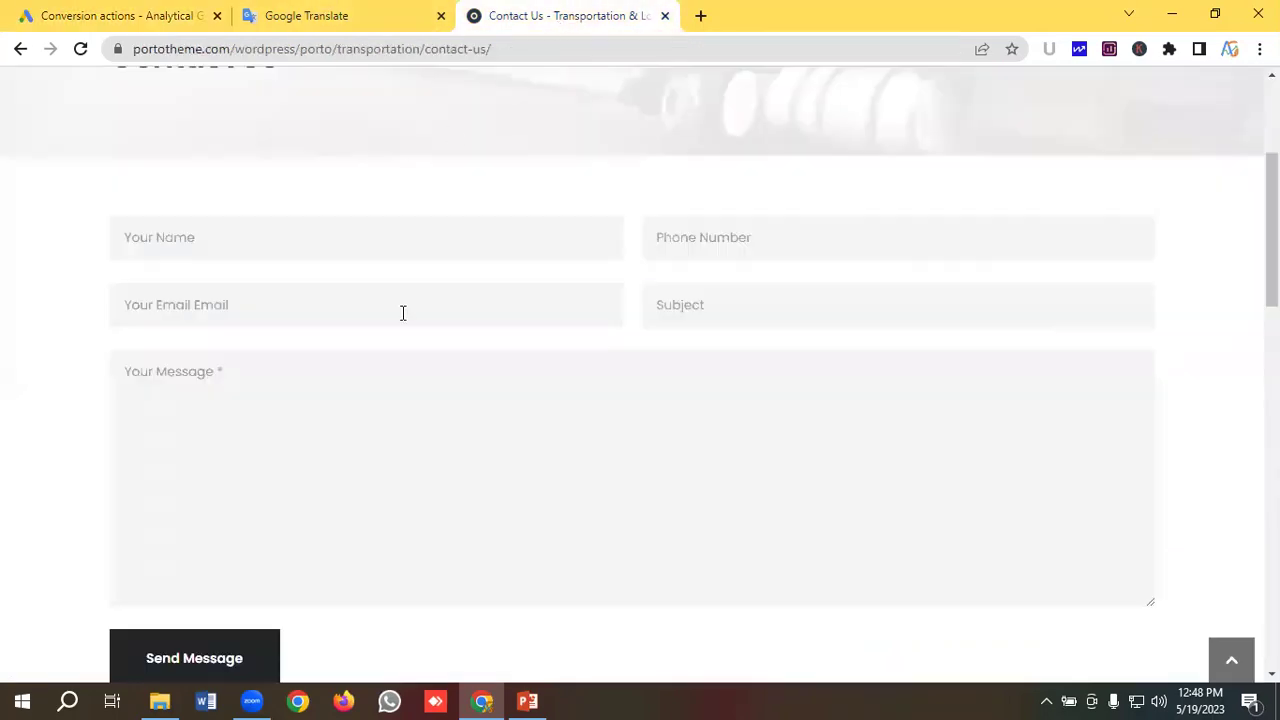
scroll(405, 315, "up", 3)
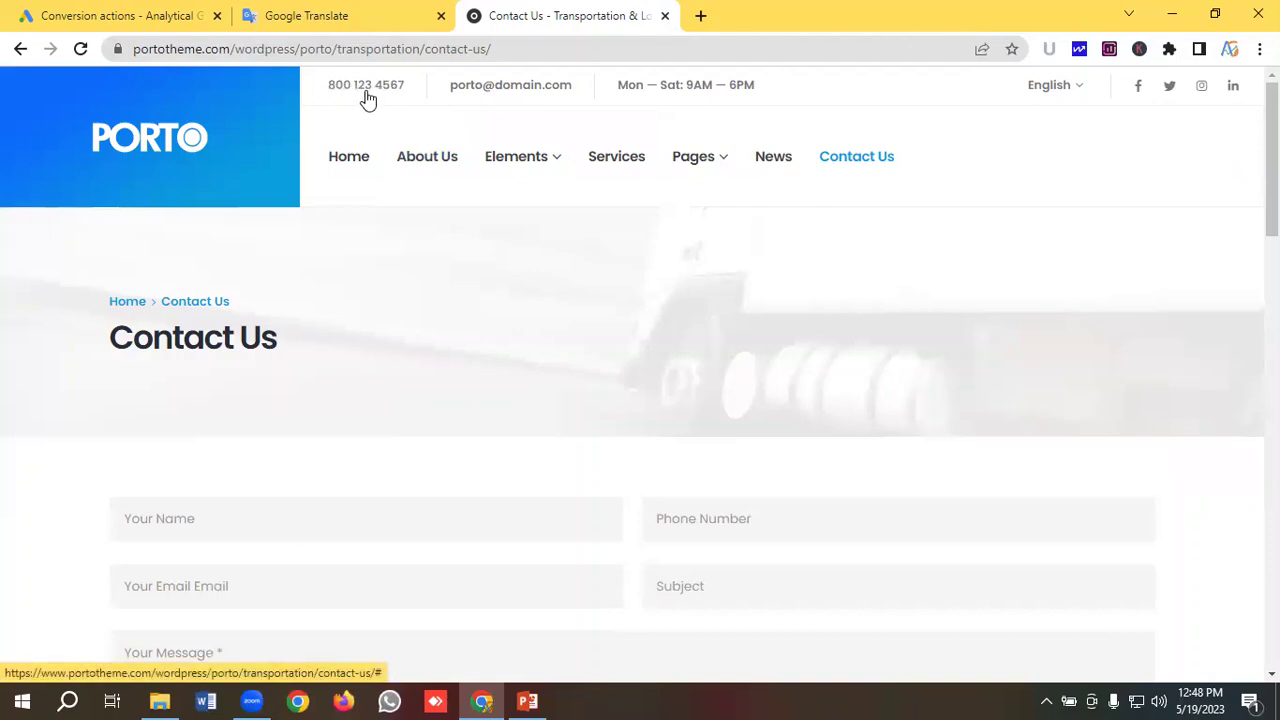
left_click(100, 14)
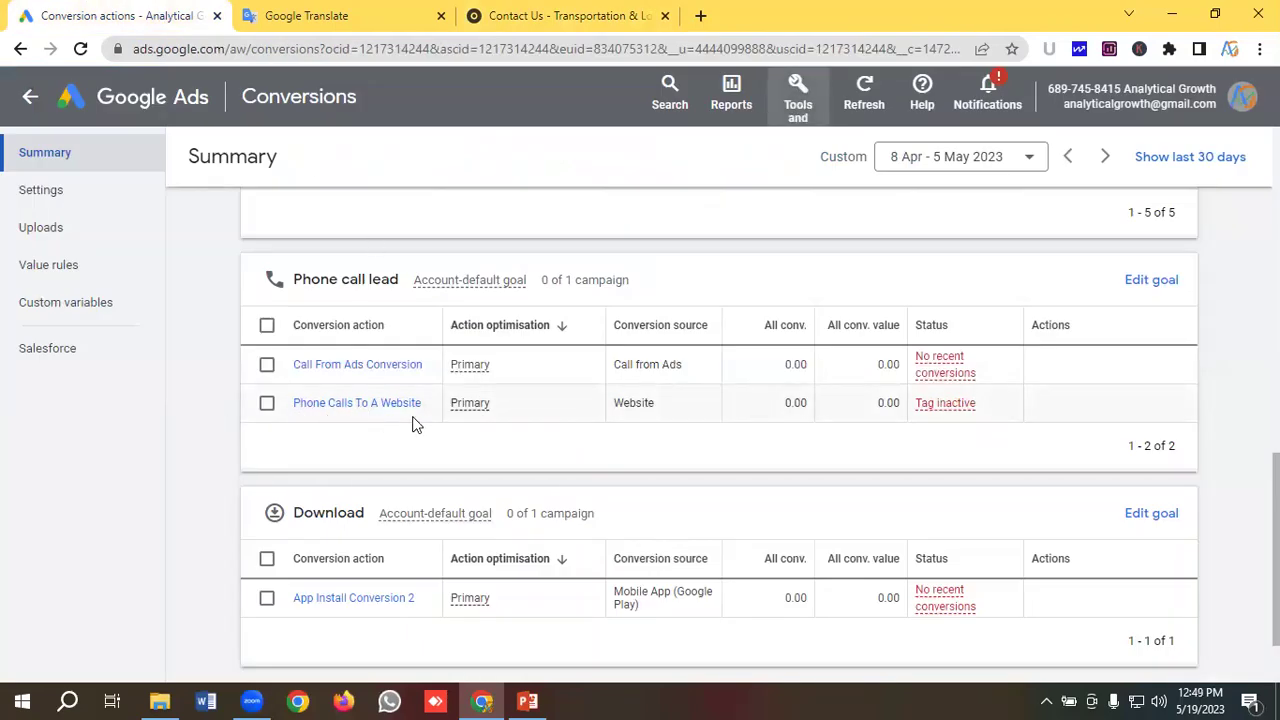
scroll(530, 453, "up", 20)
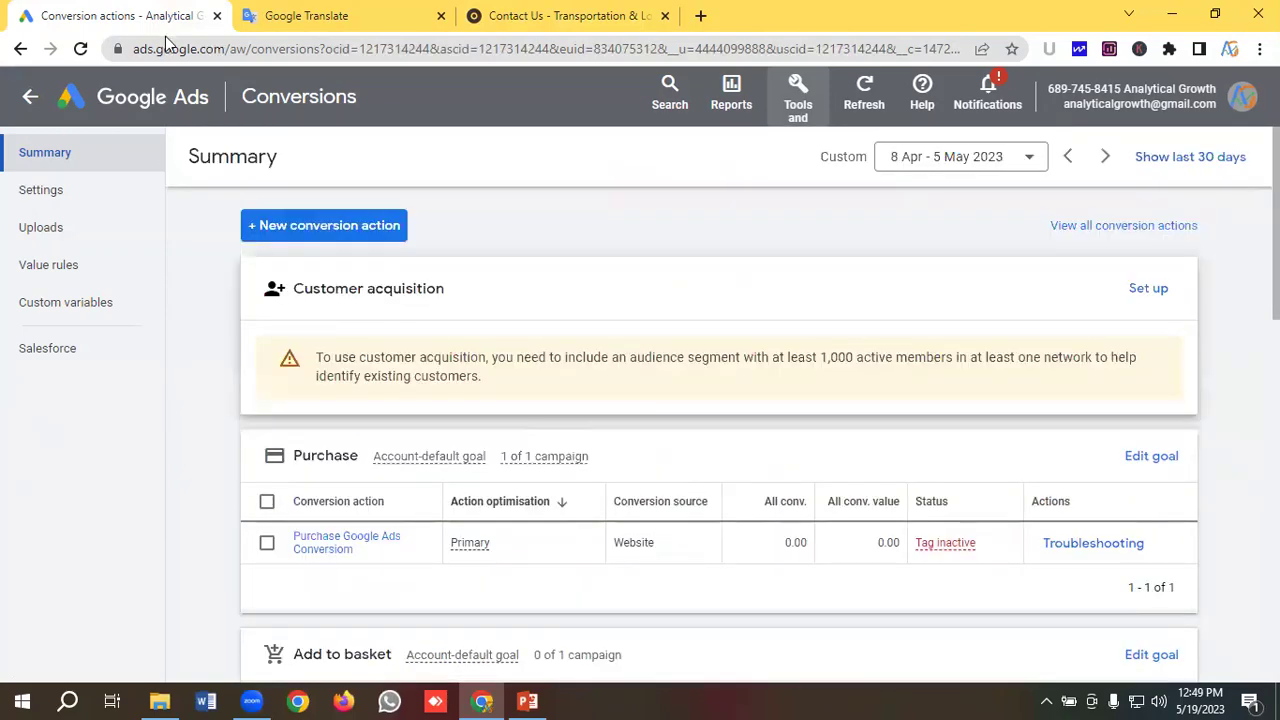
Return to the Google Ads account overview and start creating a new campaign
left_click(155, 100)
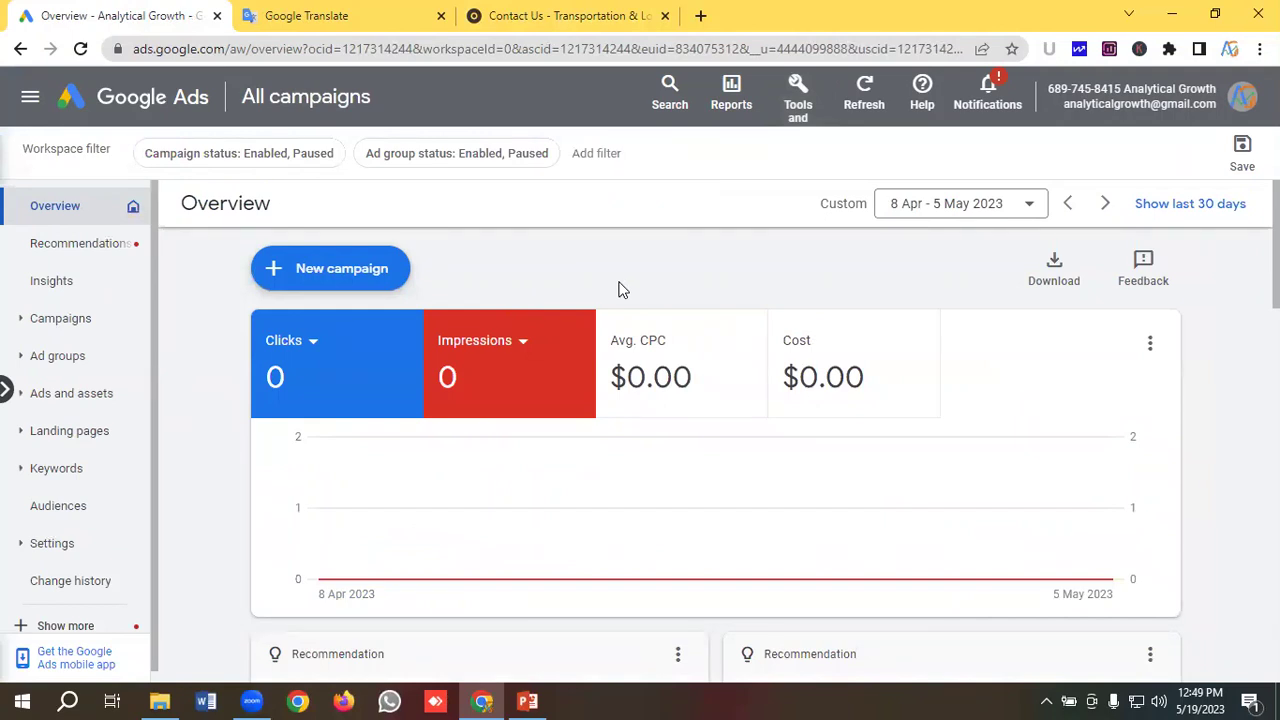
left_click(336, 278)
left_click(367, 287)
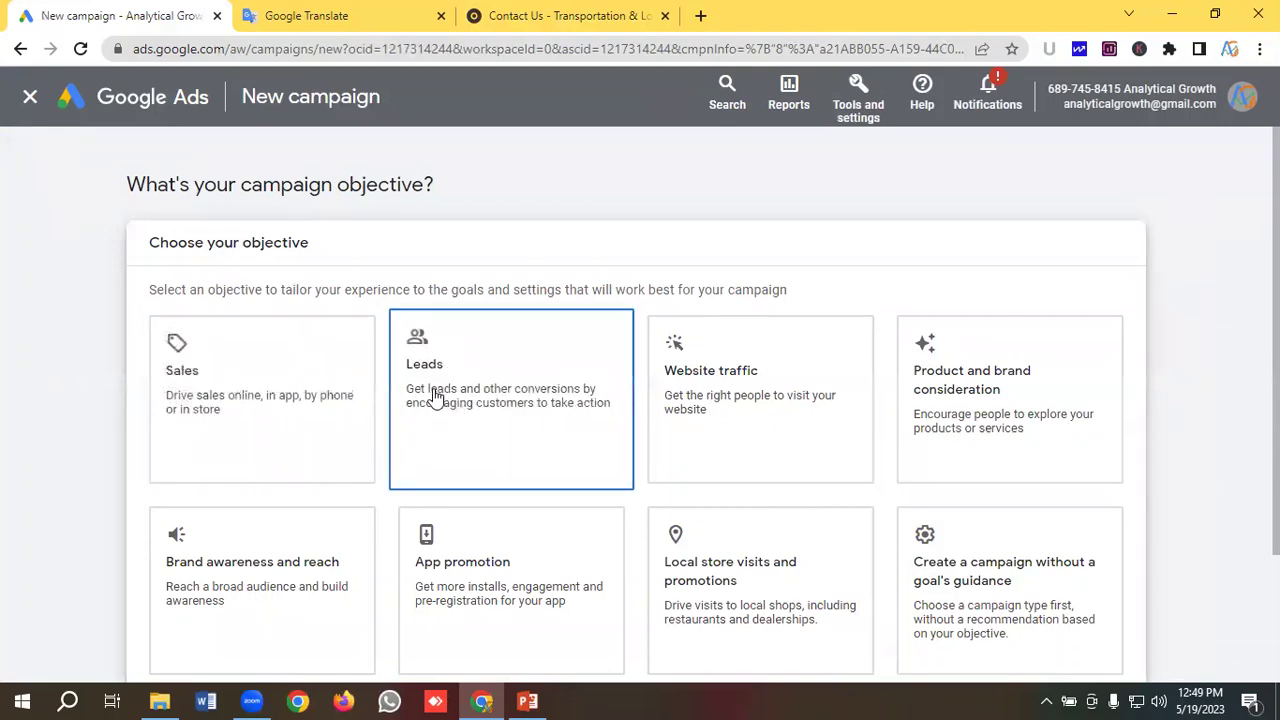
Check the Porto site's contact form and header contact details again before choosing the campaign objective
left_click(563, 15)
scroll(393, 456, "down", 1)
scroll(390, 456, "down", 2)
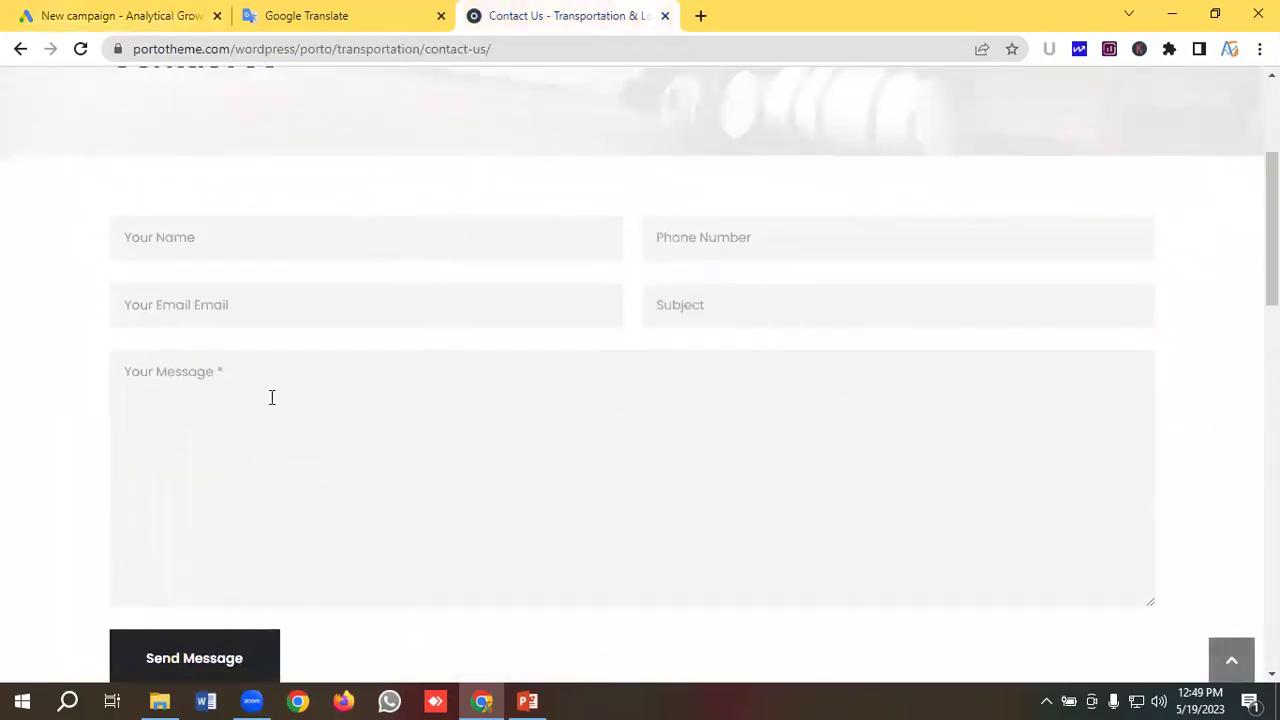
scroll(403, 460, "up", 3)
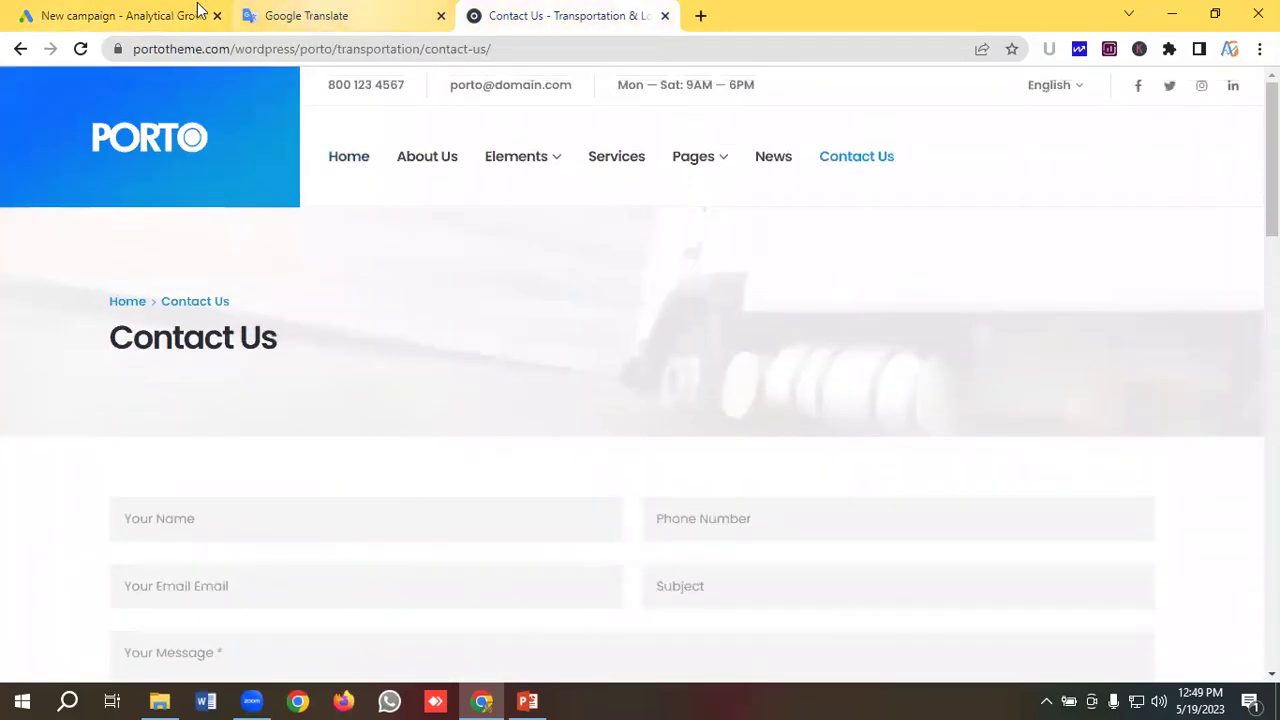
Switch back to Google Ads and choose Leads as the campaign objective
left_click(110, 12)
scroll(488, 303, "down", 1)
left_click(488, 303)
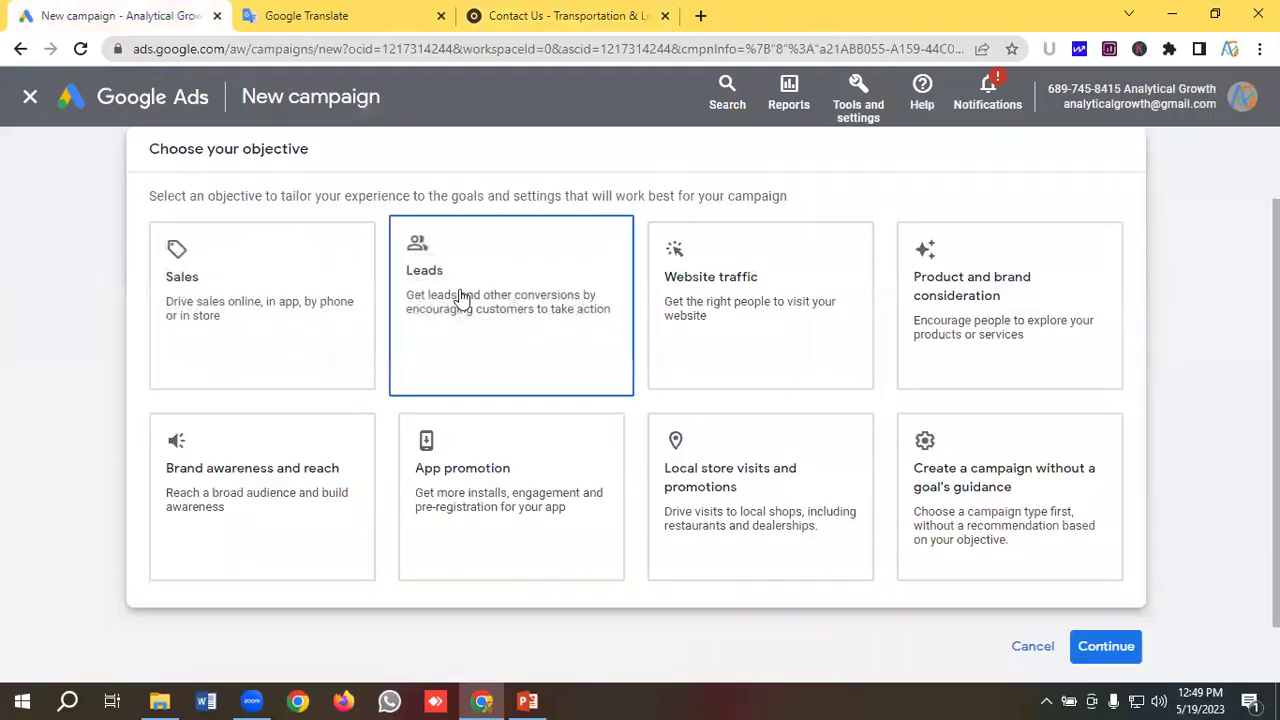
Remove the Add to basket conversion goal from the new Leads campaign
scroll(456, 290, "down", 5)
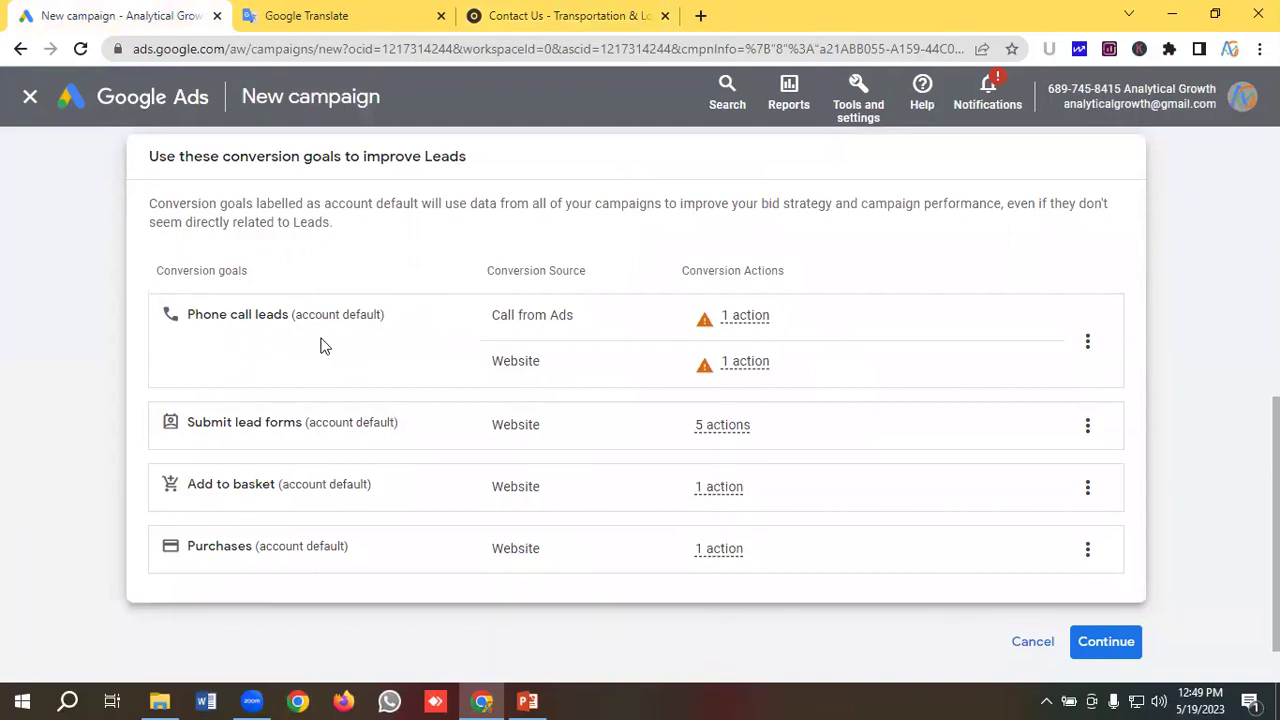
scroll(415, 367, "down", 1)
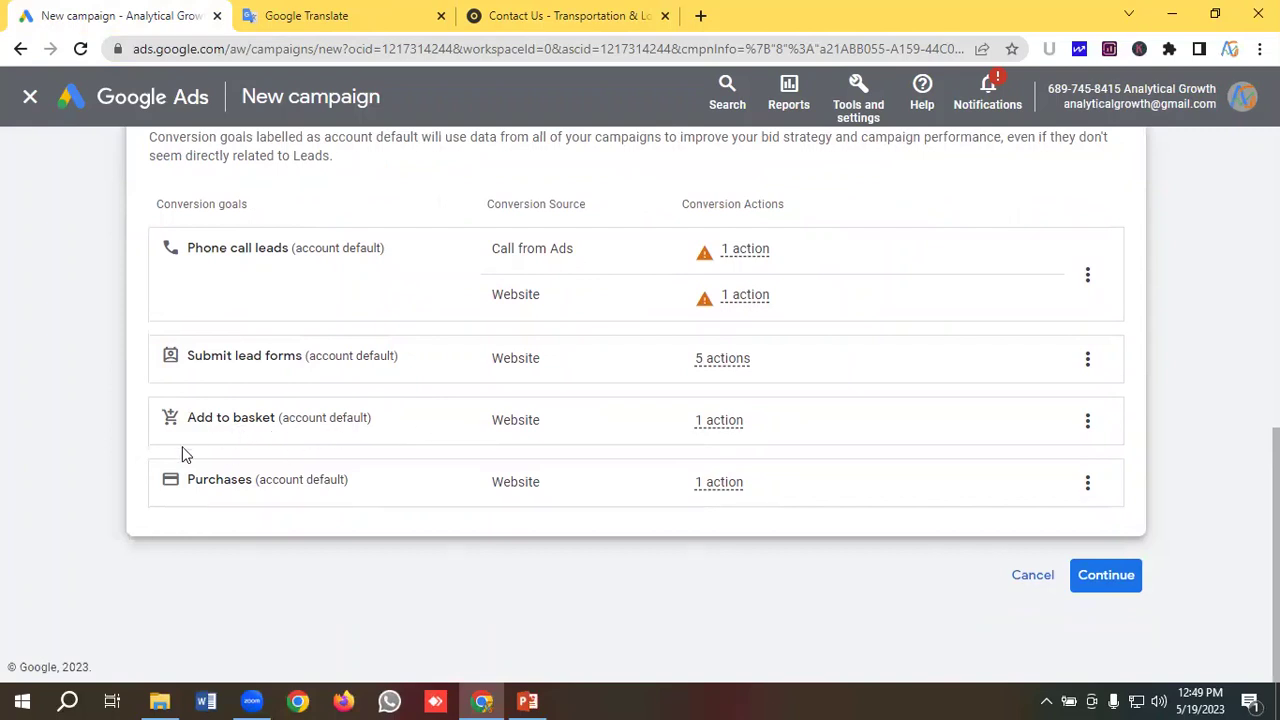
left_click(1087, 420)
left_click(1100, 437)
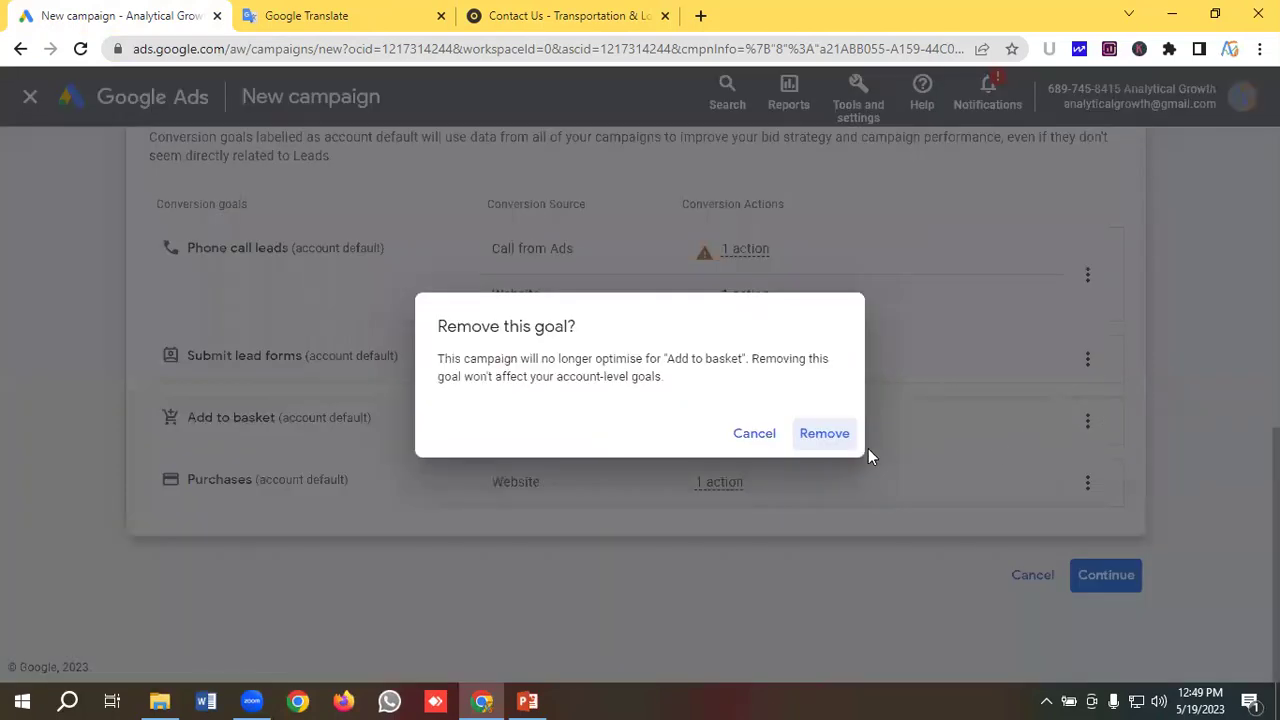
left_click(826, 432)
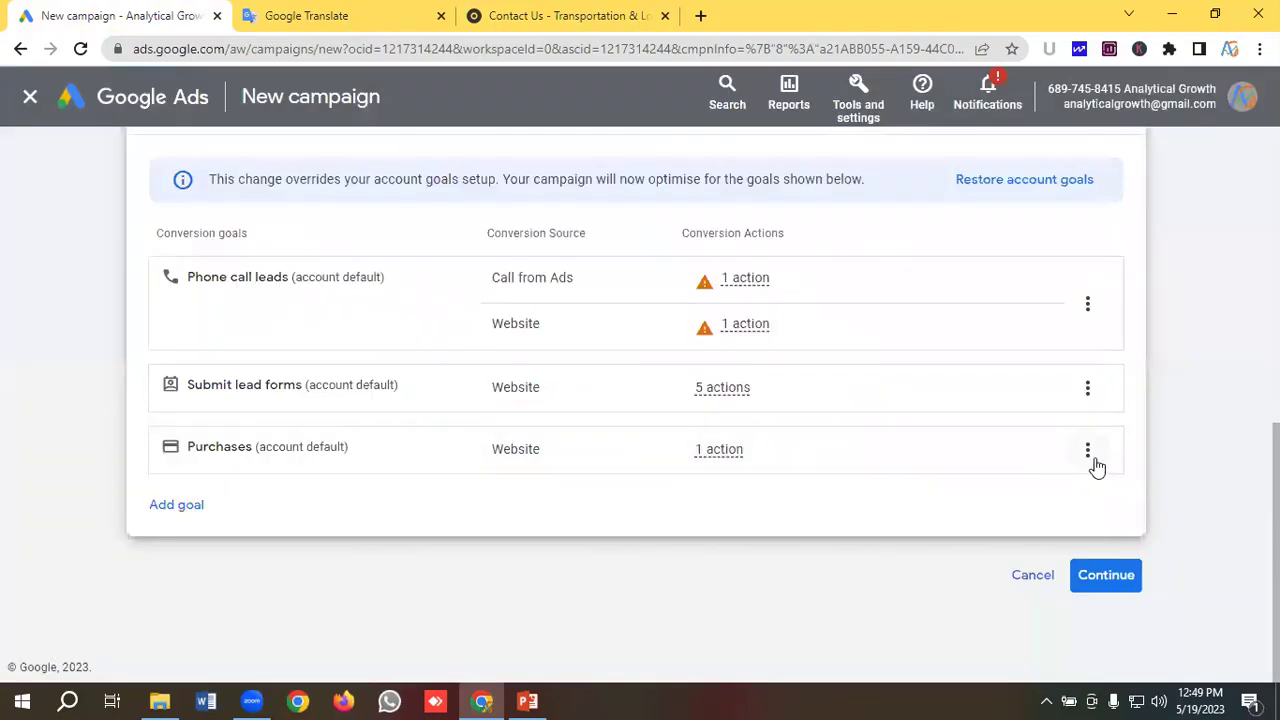
Remove the Purchases conversion goal from the campaign and continue to the campaign type selection
left_click(1088, 455)
left_click(1134, 466)
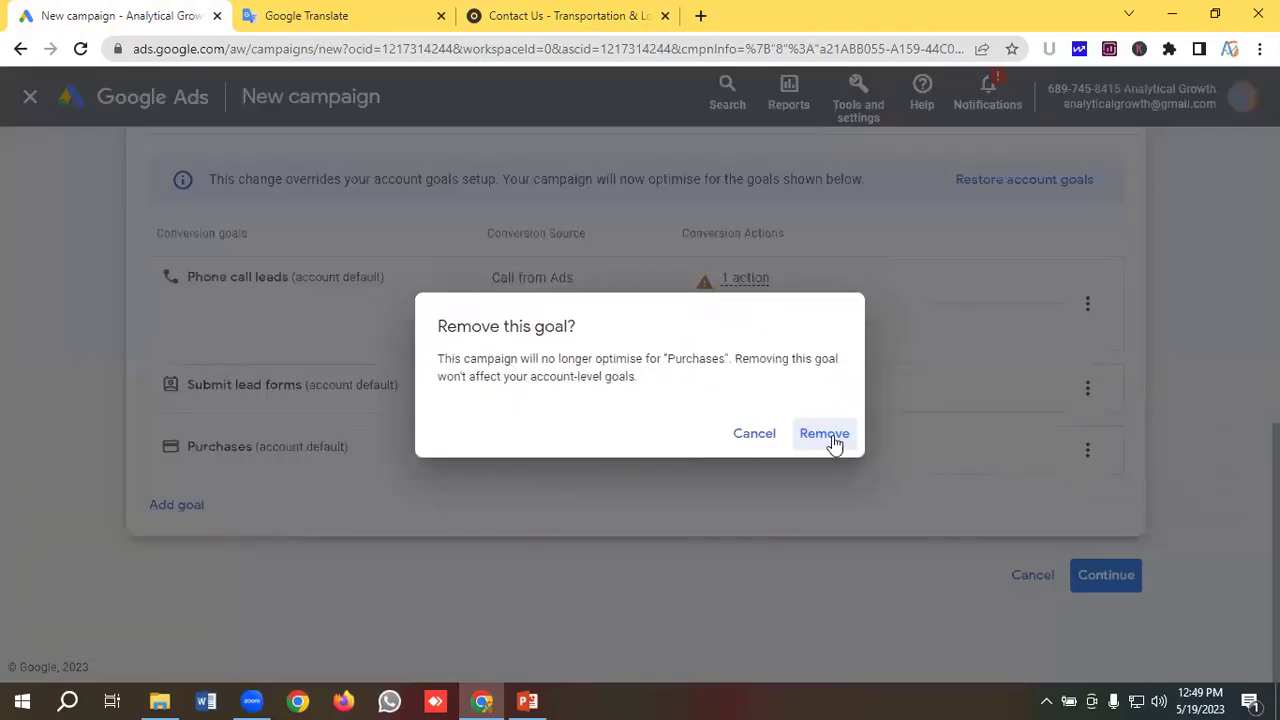
left_click(824, 434)
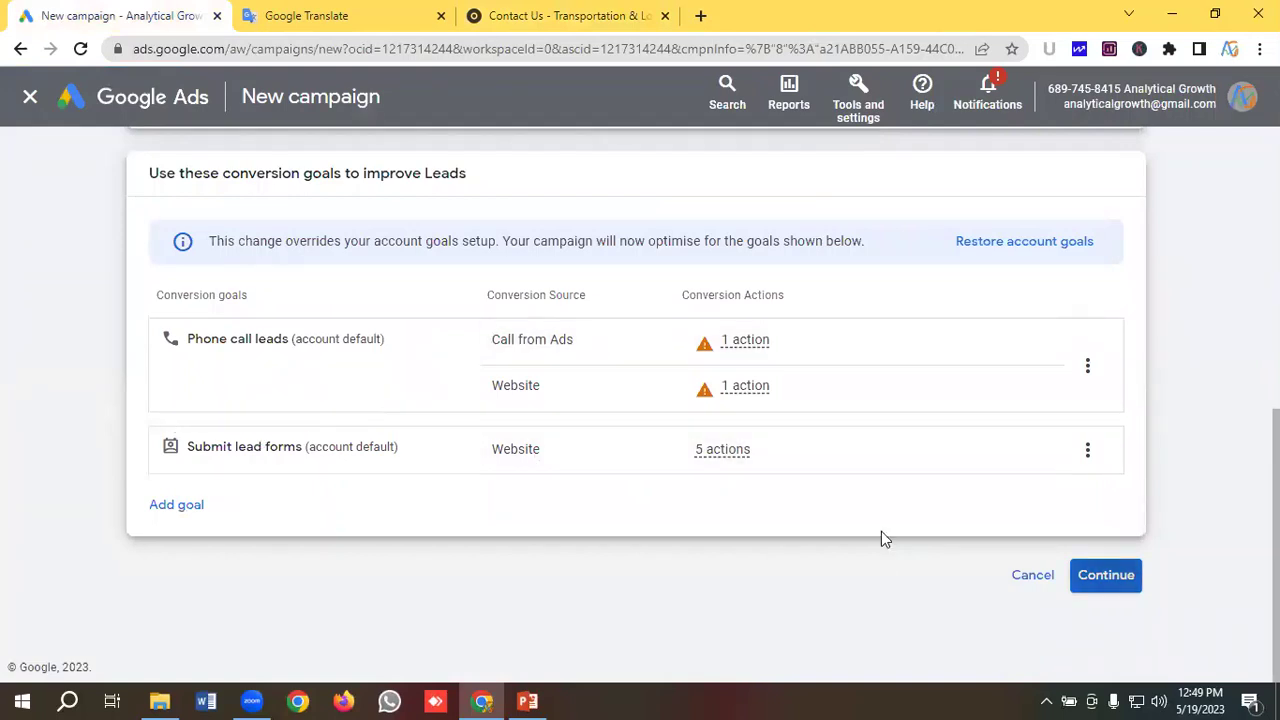
scroll(1003, 557, "down", 1)
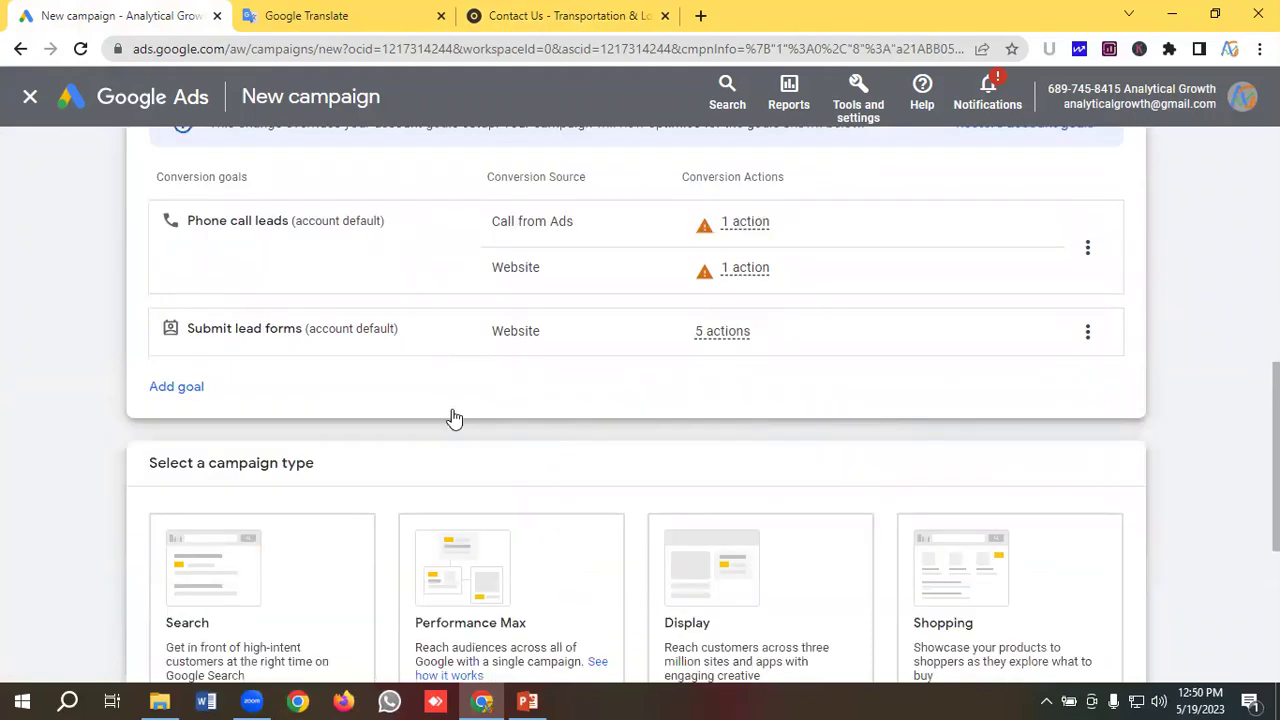
Create a Search campaign named "Logistics | Porto | Leads", starting a new one instead of finishing a saved draft
scroll(452, 418, "down", 1)
left_click(251, 431)
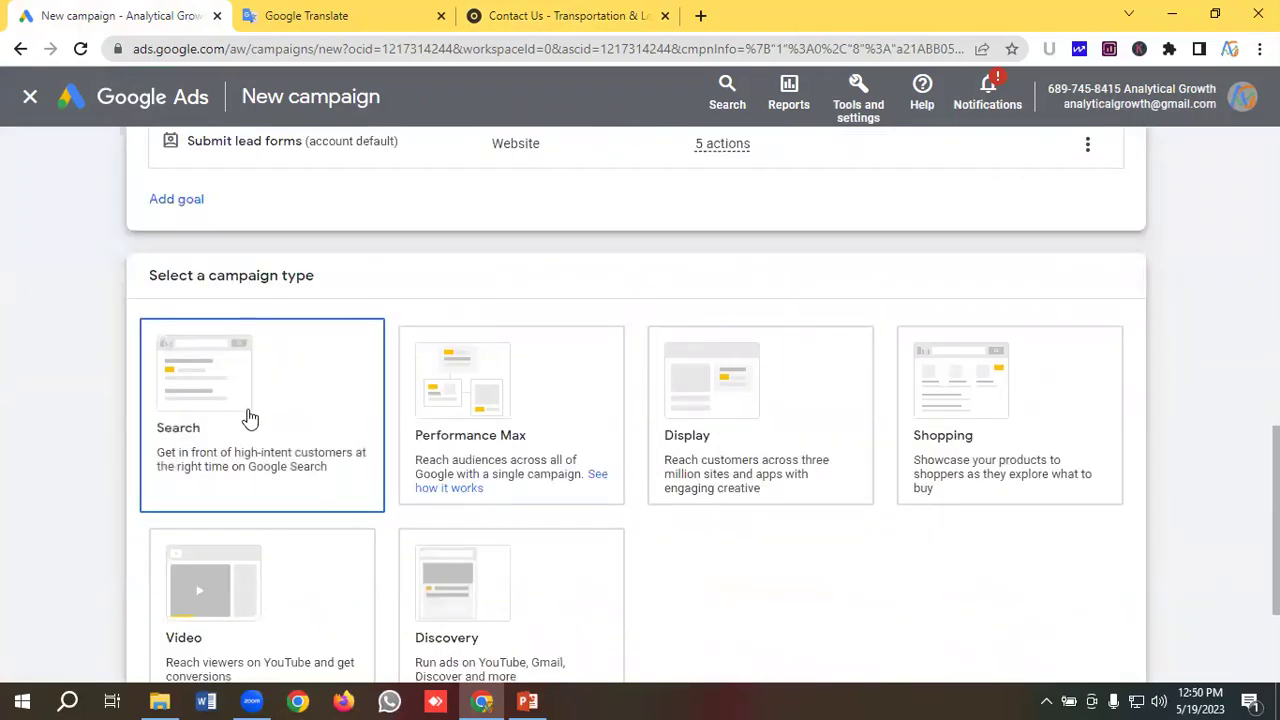
scroll(250, 418, "down", 5)
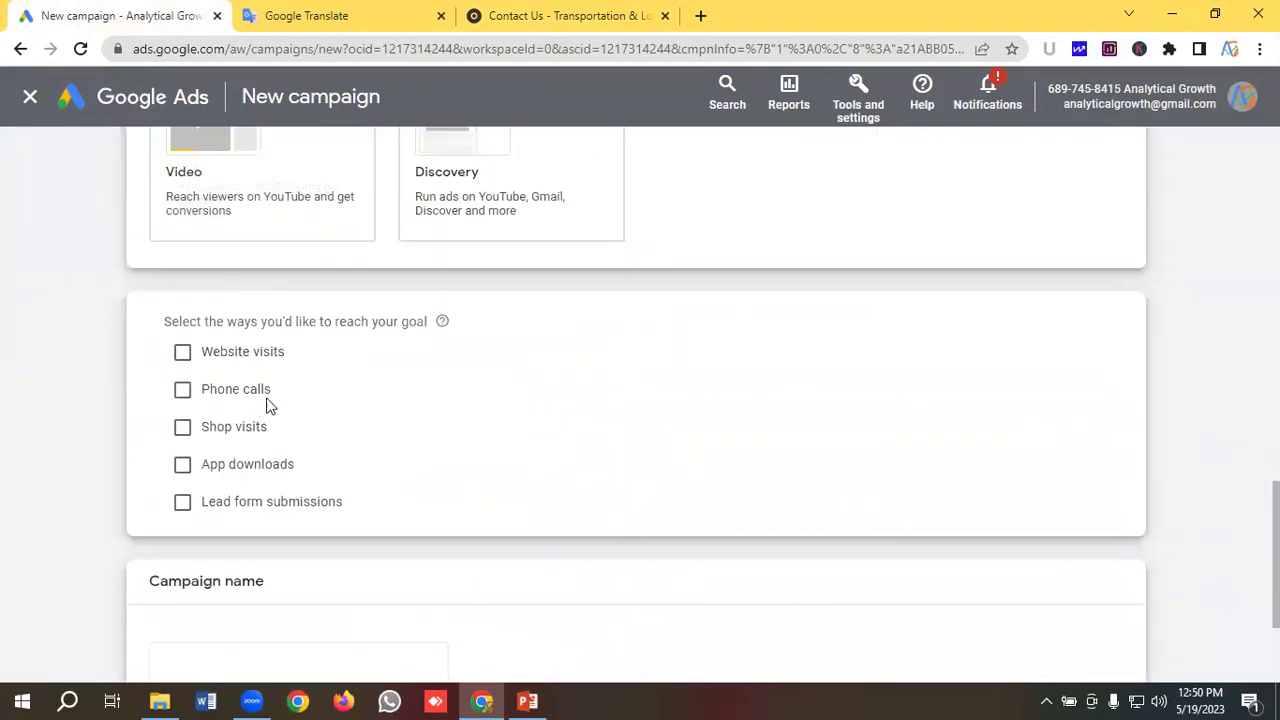
left_click(269, 454)
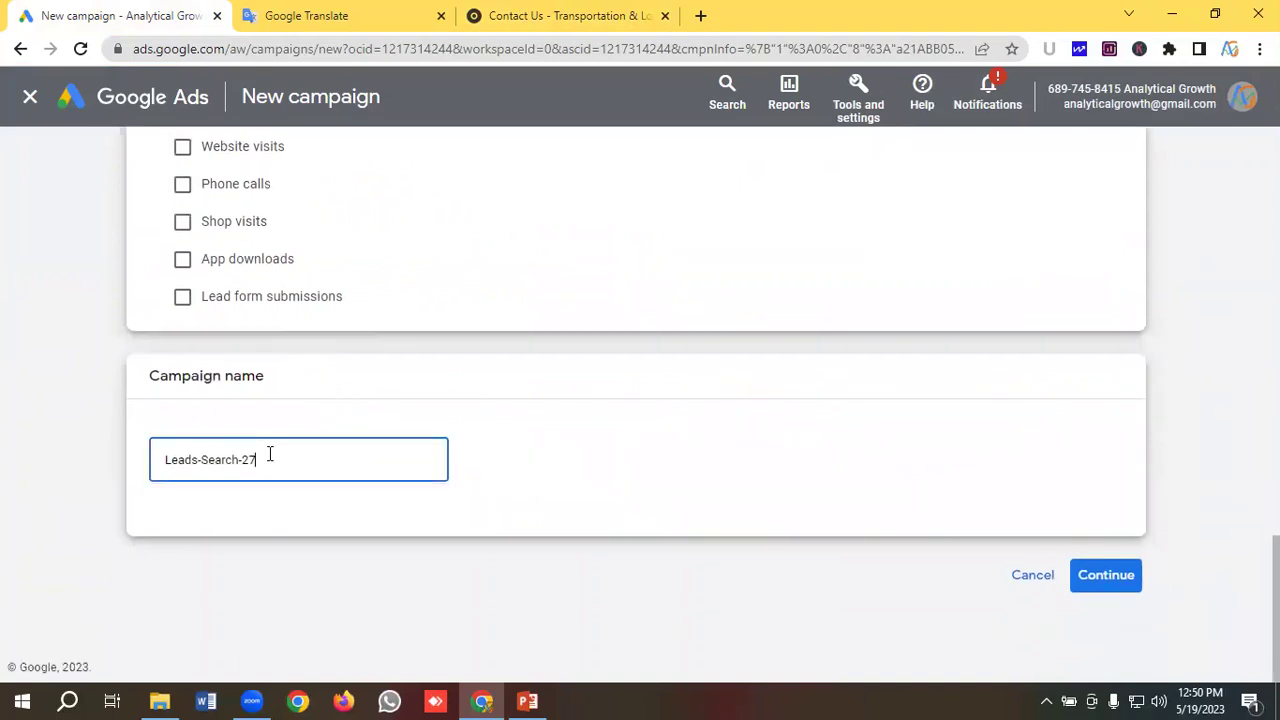
triple_click(277, 456)
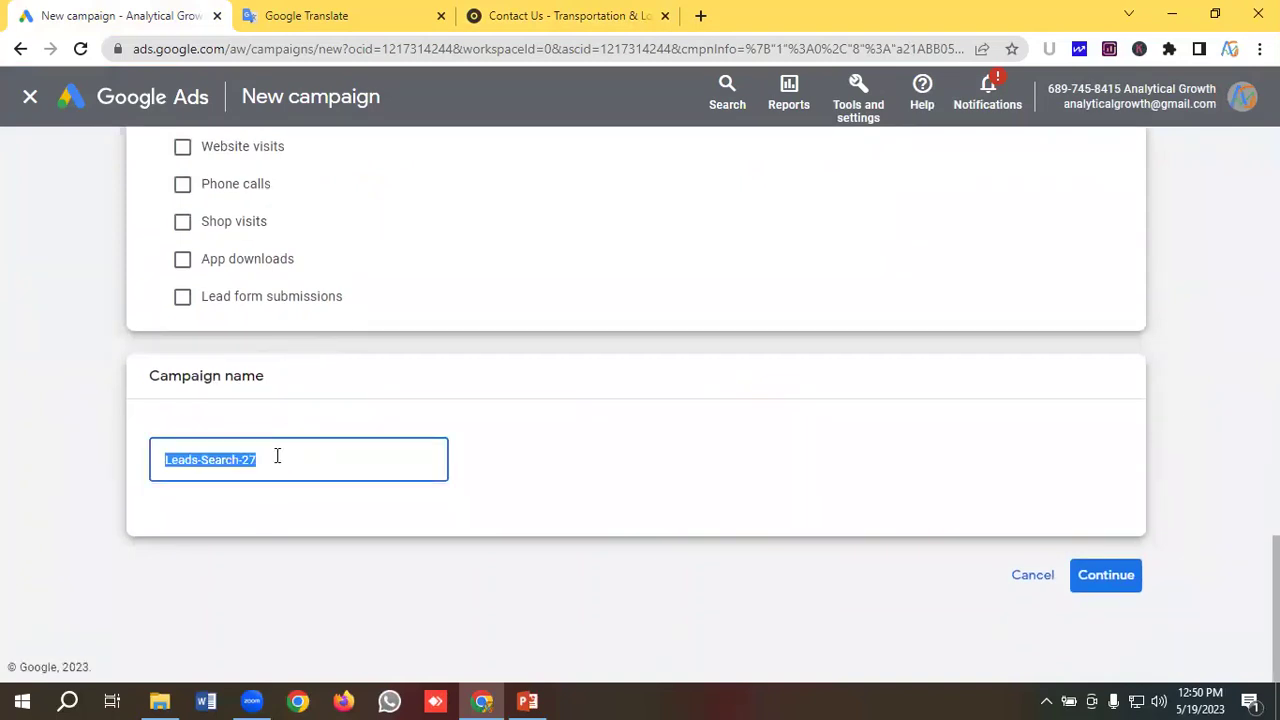
key("BackSpace")
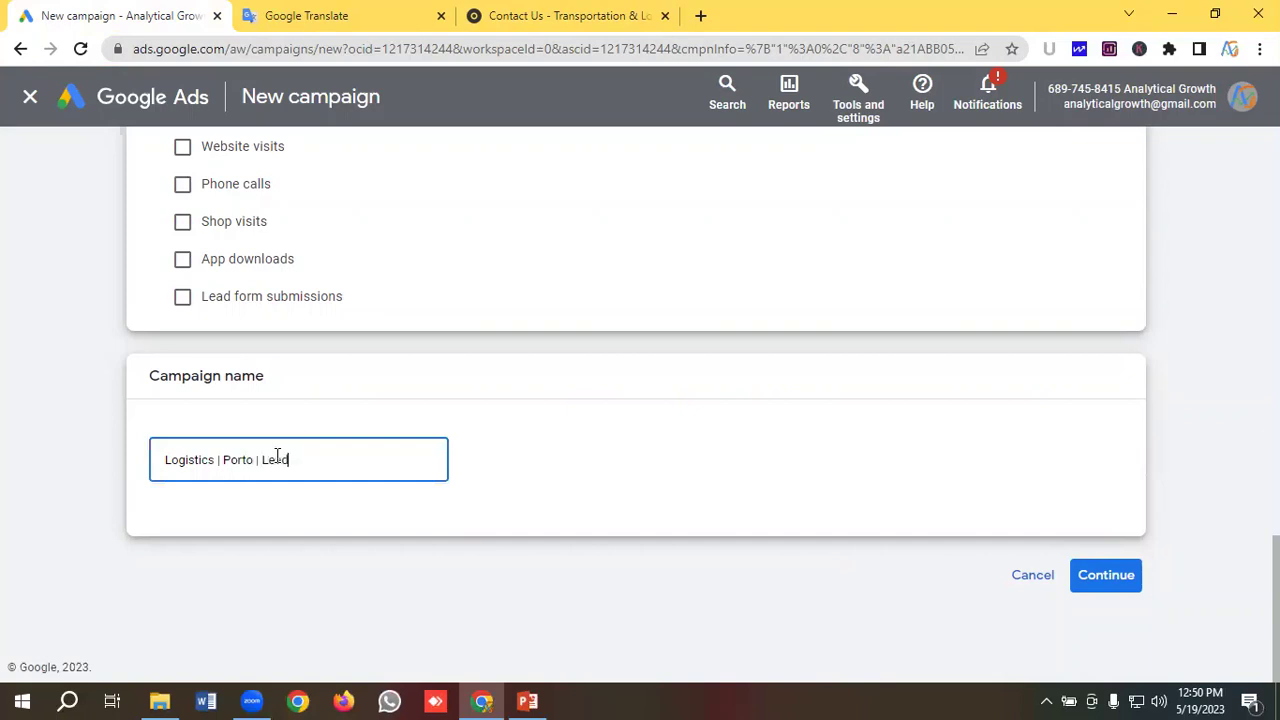
key("Return")
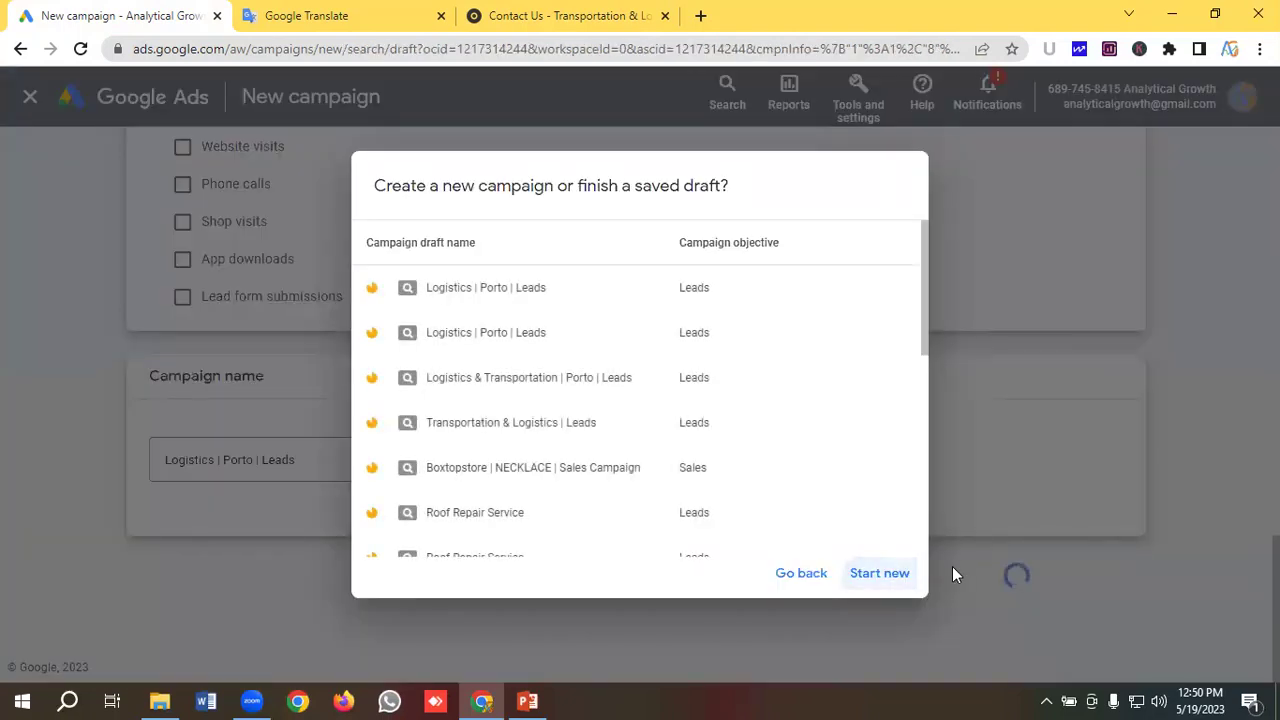
key("Return")
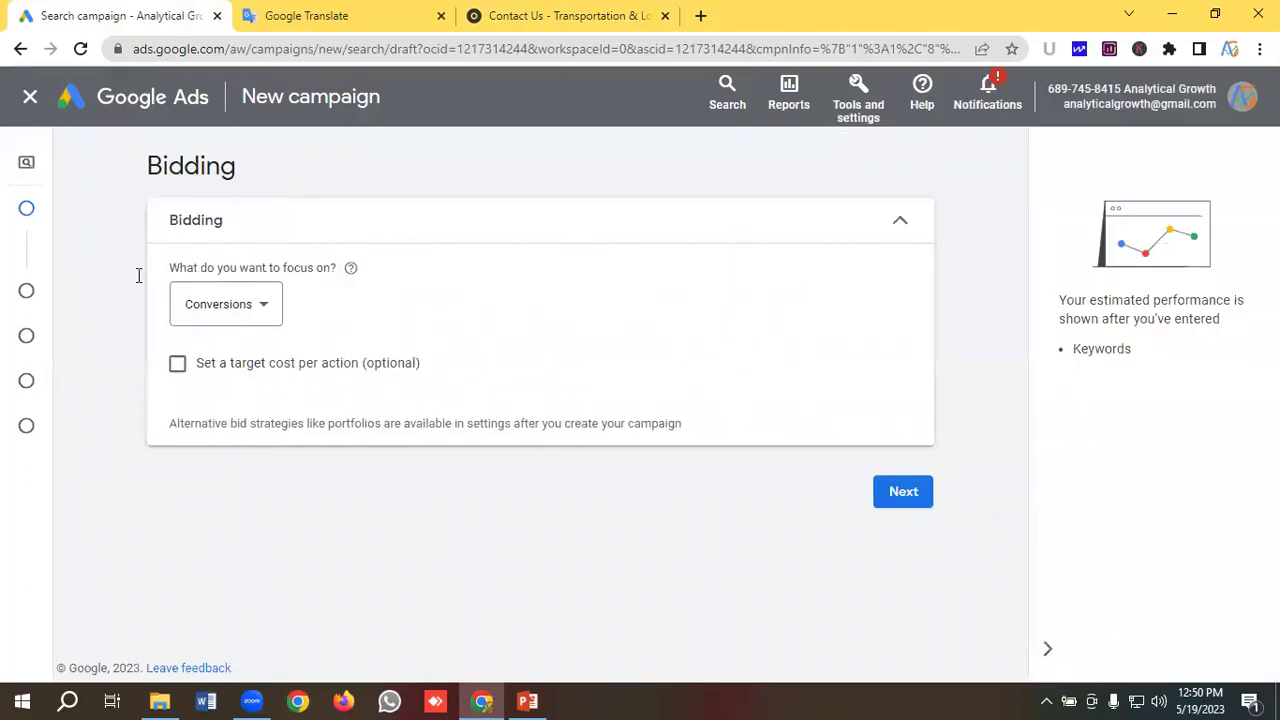
Set the bidding focus to Clicks without a maximum cost per click limit and continue to the campaign settings
left_click(256, 314)
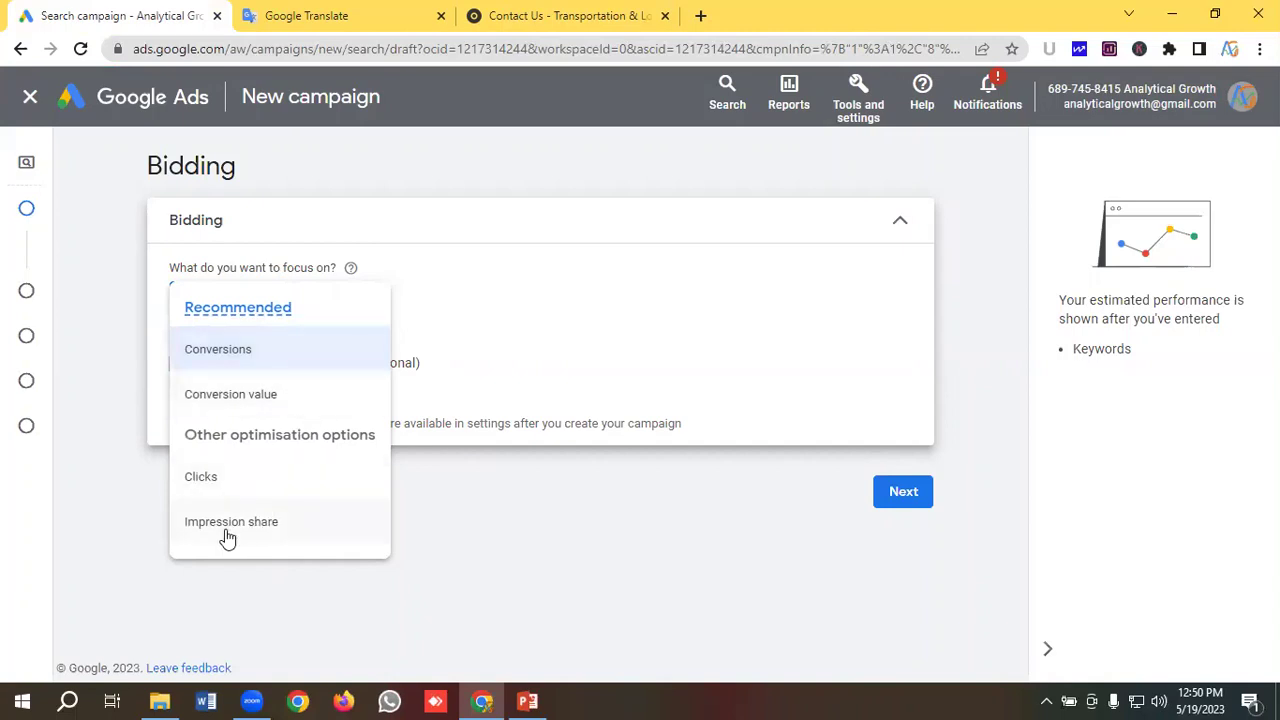
left_click(531, 287)
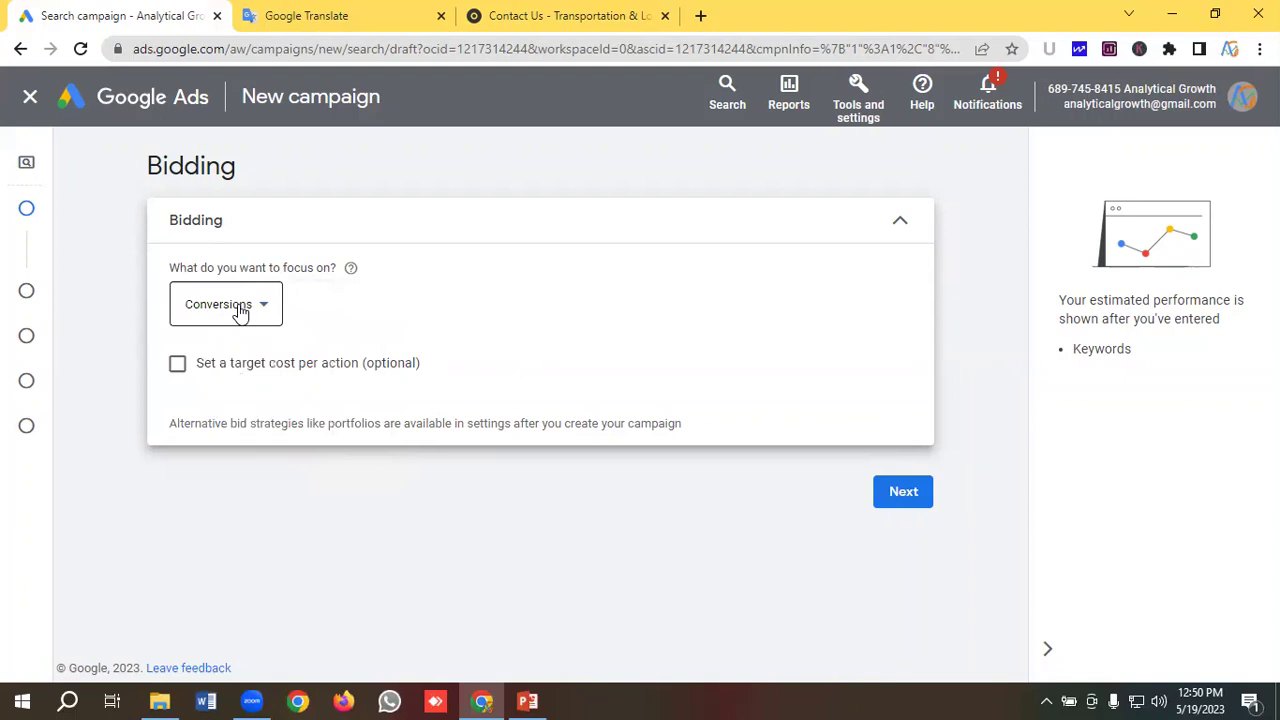
left_click(240, 310)
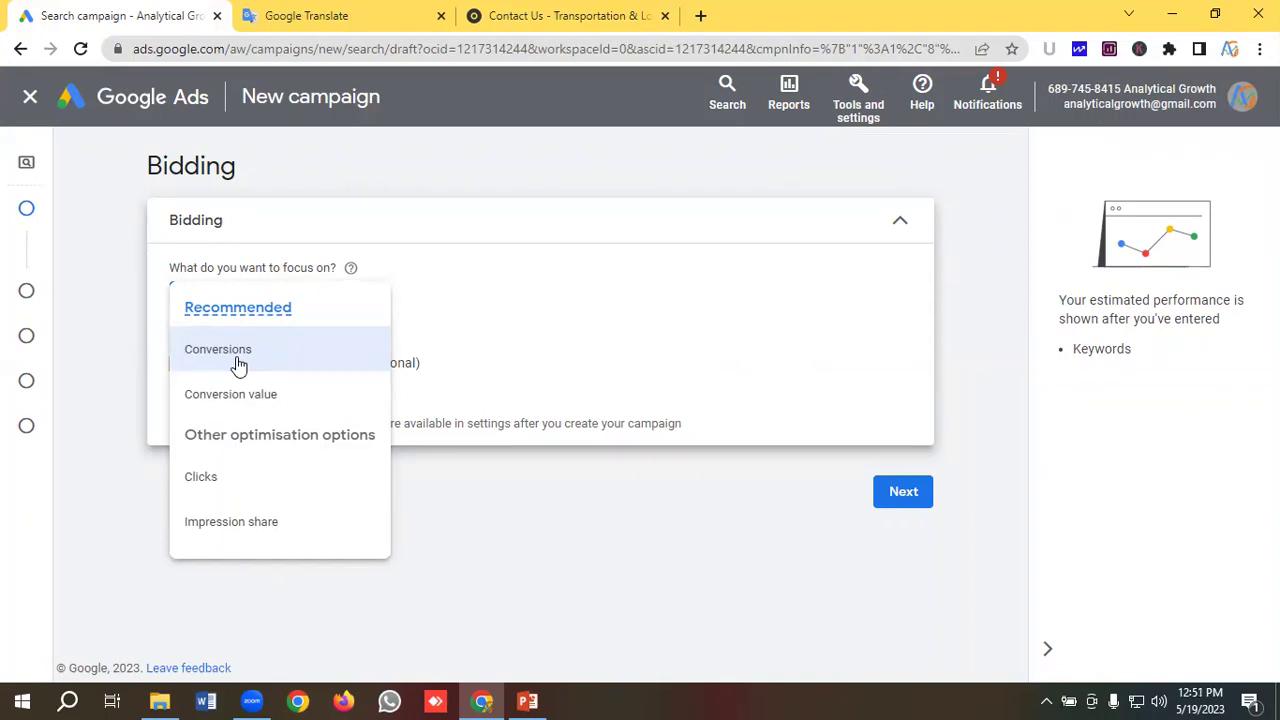
left_click(205, 486)
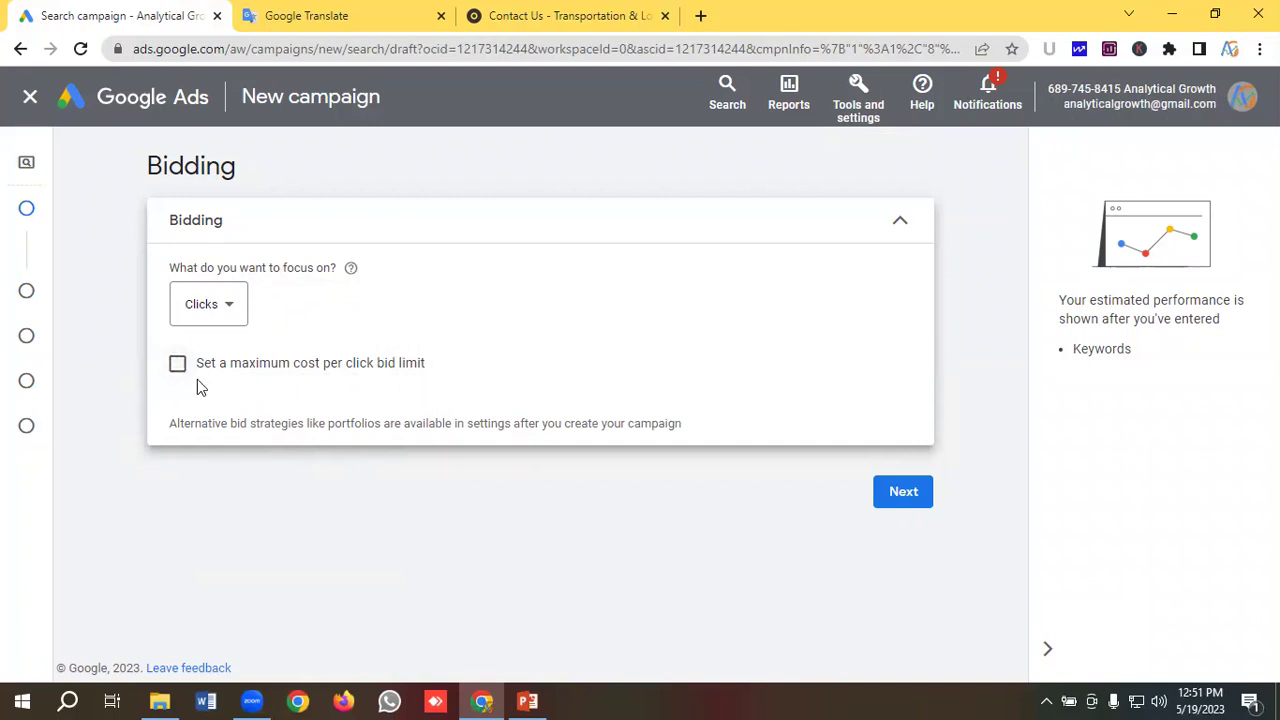
left_click(905, 494)
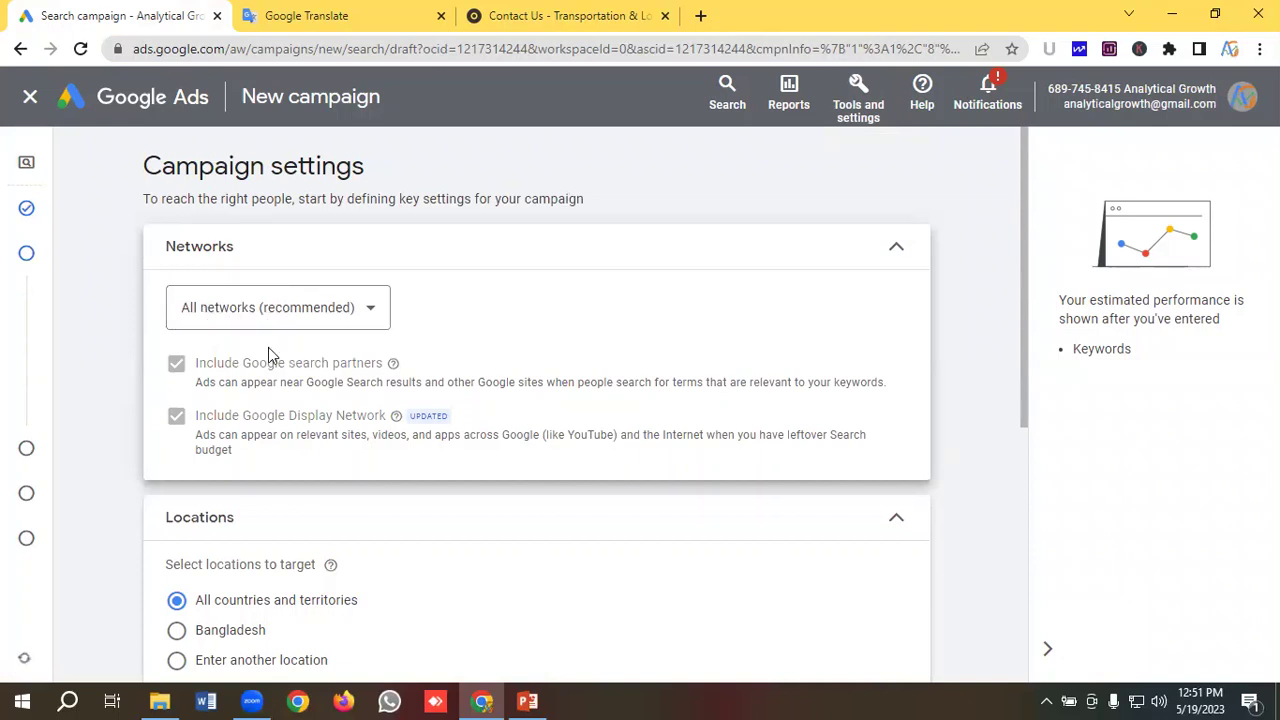
Choose the campaign's networks manually, excluding Google search partners and the Google Display Network
scroll(308, 308, "down", 1)
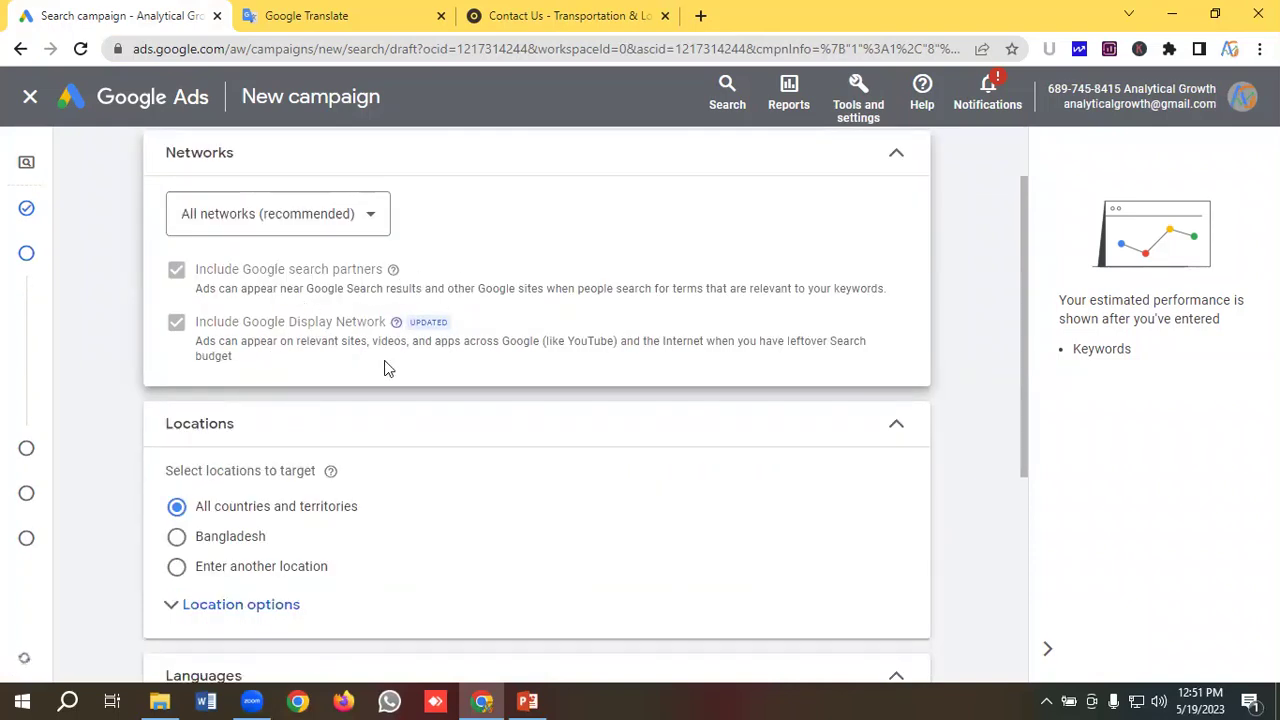
left_click(316, 308)
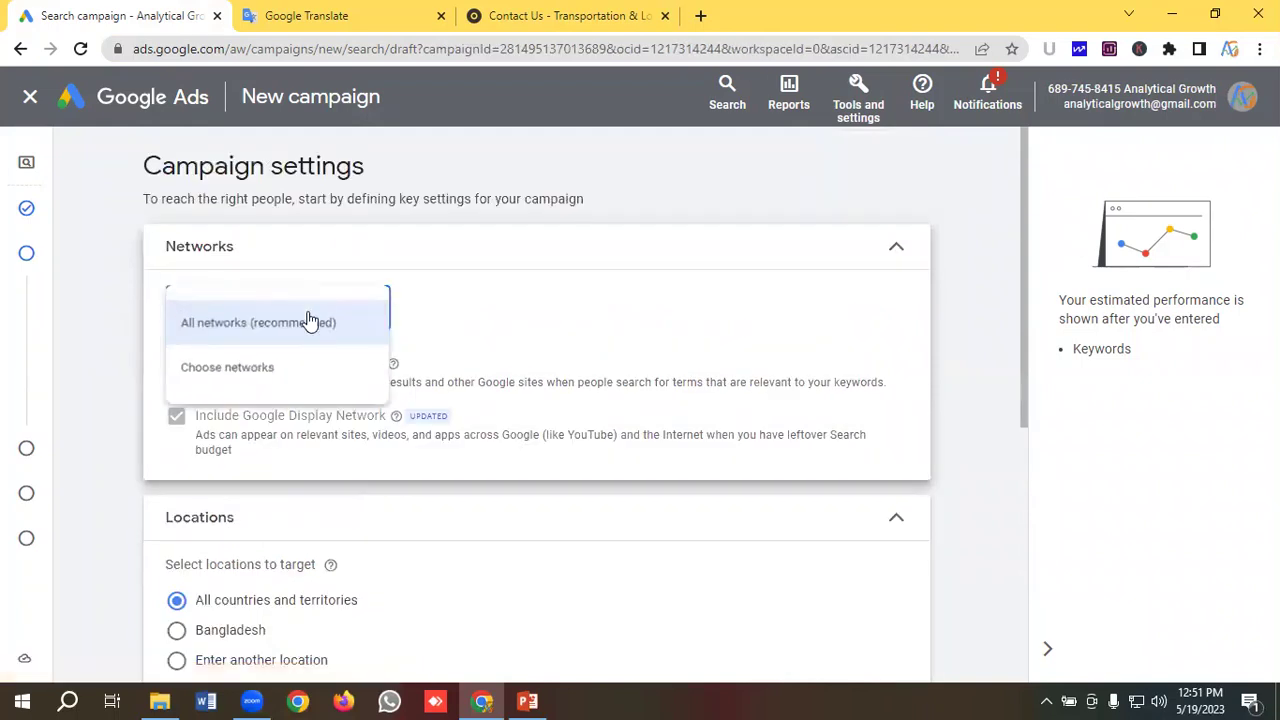
left_click(243, 370)
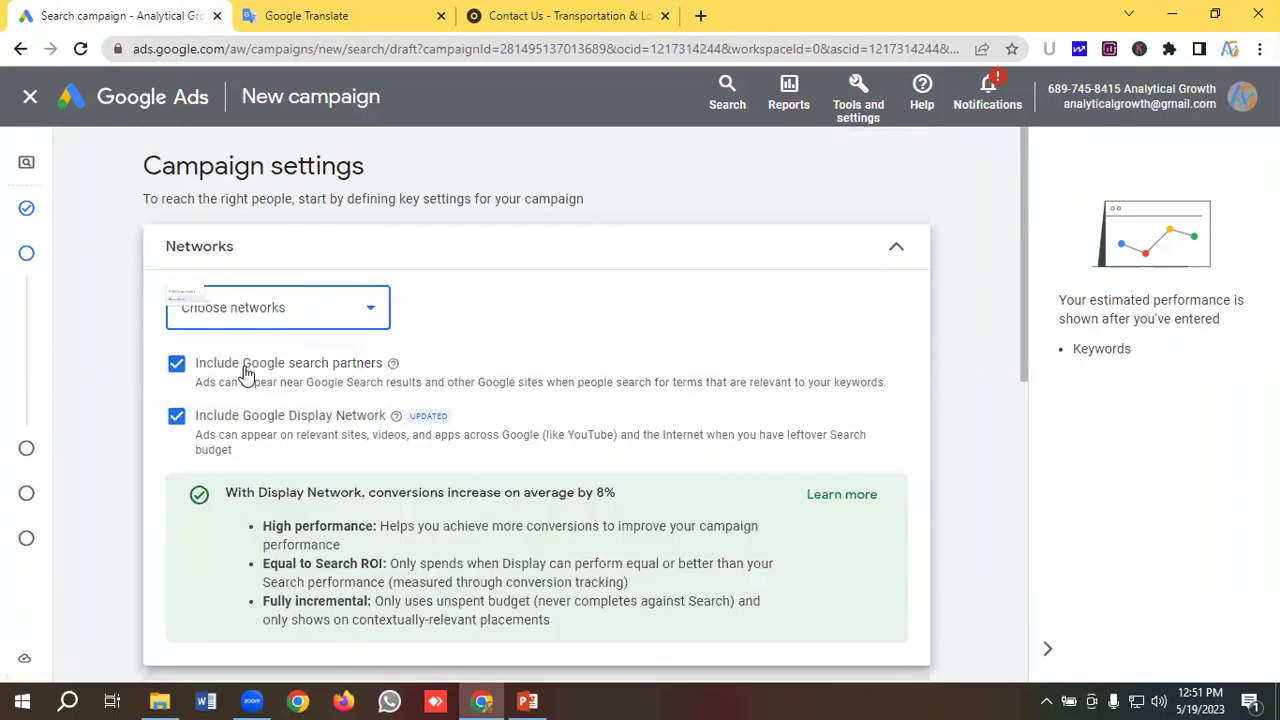
left_click(178, 366)
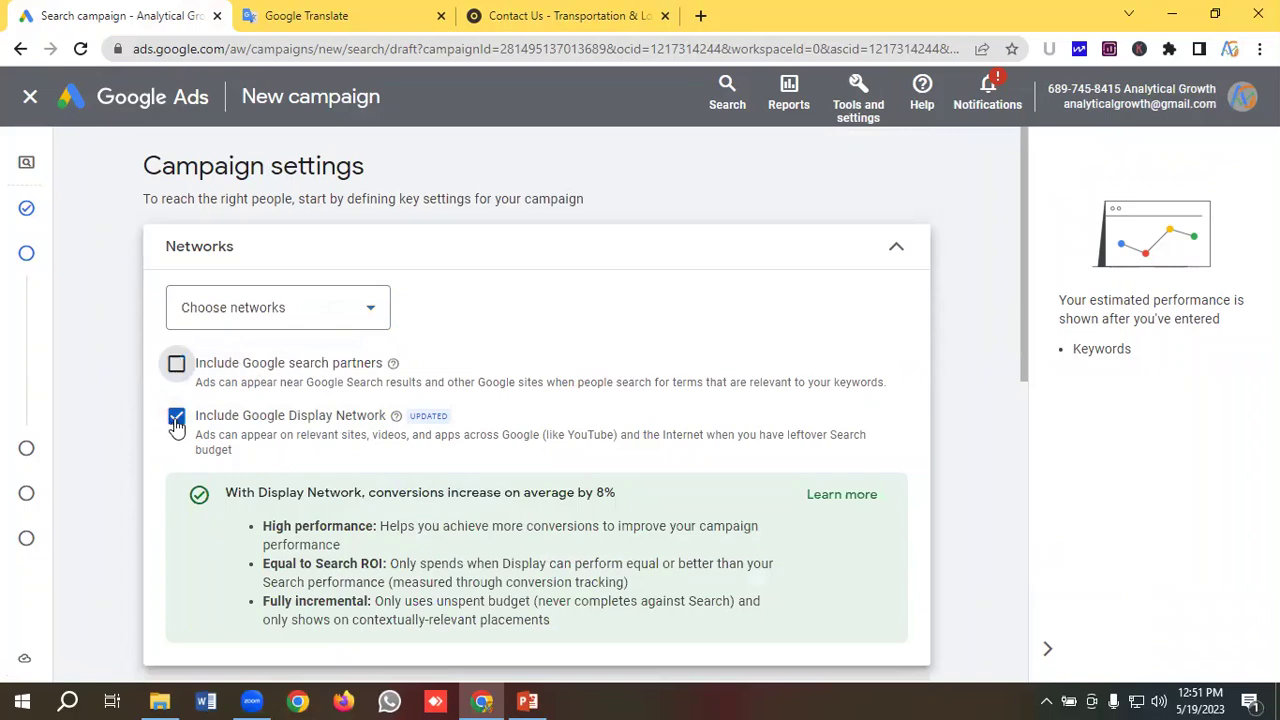
left_click(176, 415)
Target the United States as the campaign's location instead of all countries and territories
scroll(403, 345, "down", 2)
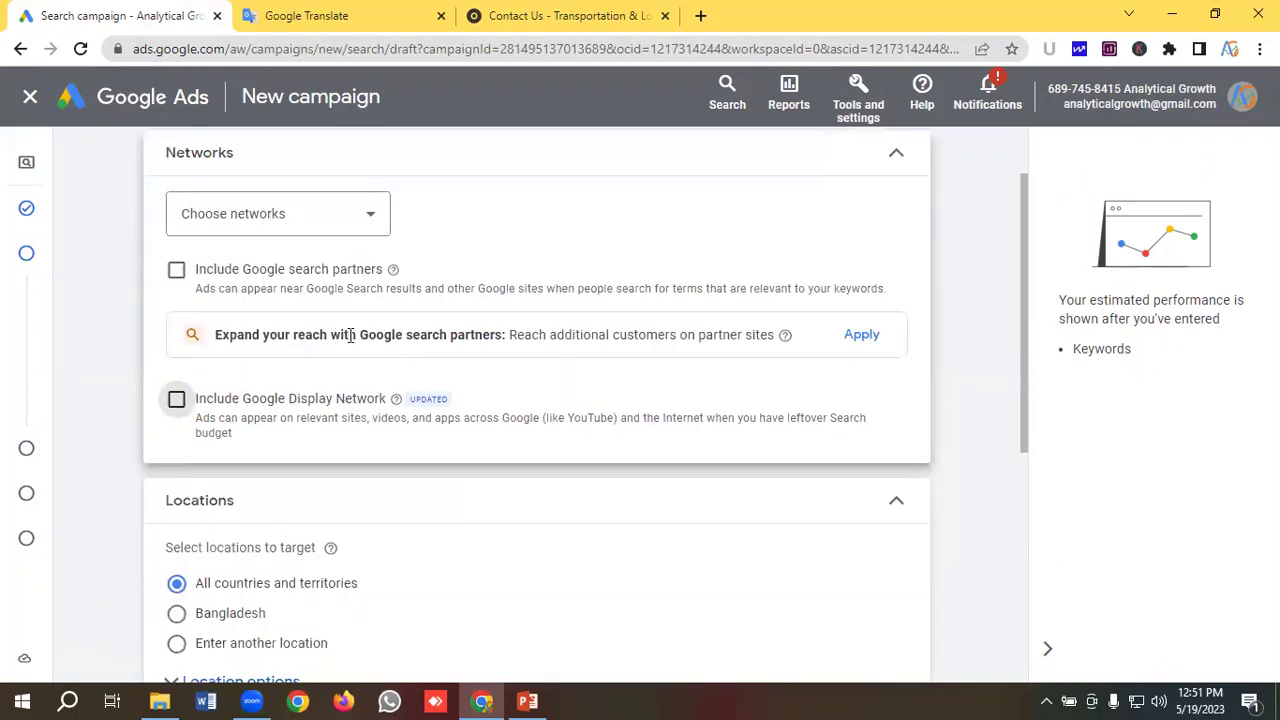
scroll(270, 342, "down", 4)
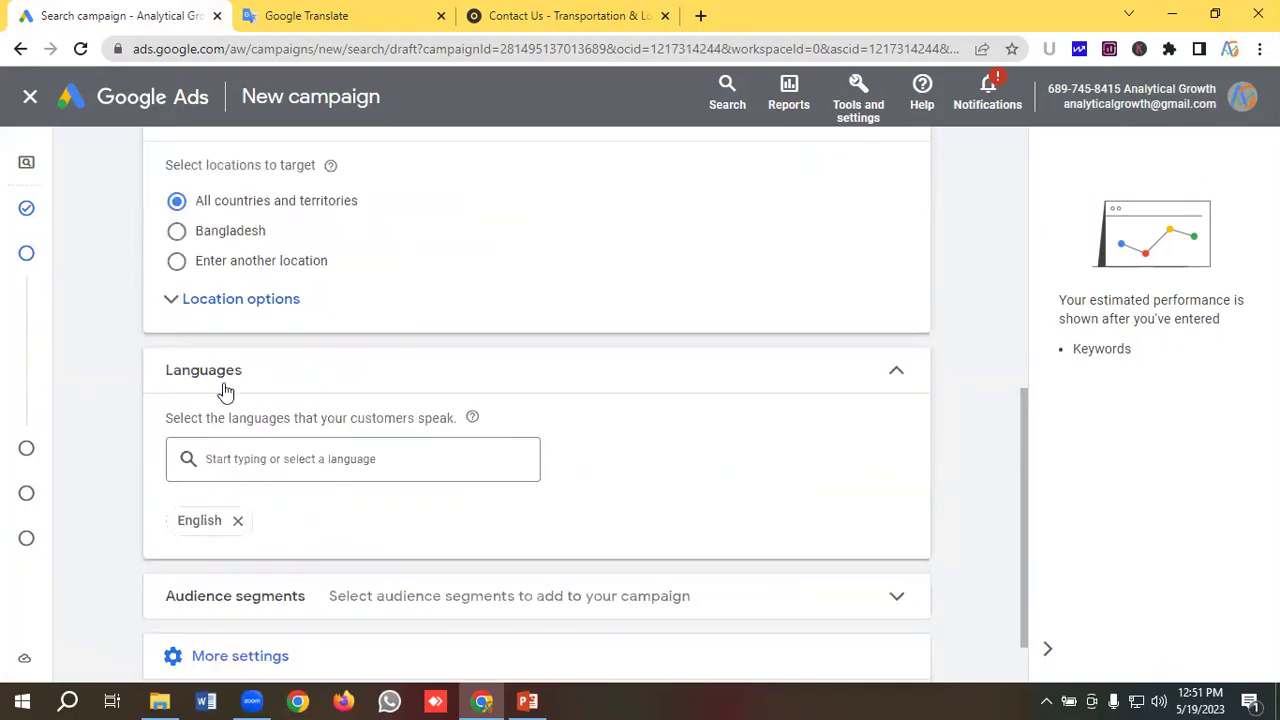
left_click(177, 262)
left_click(265, 316)
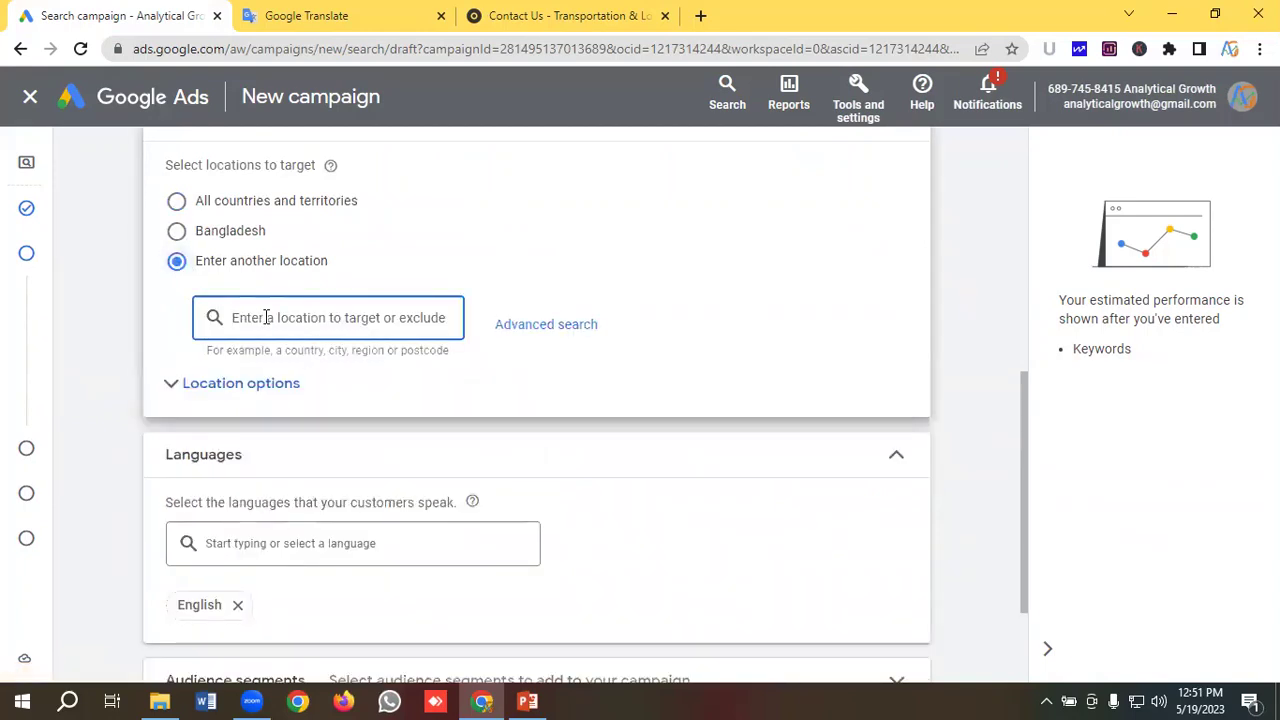
type("Un")
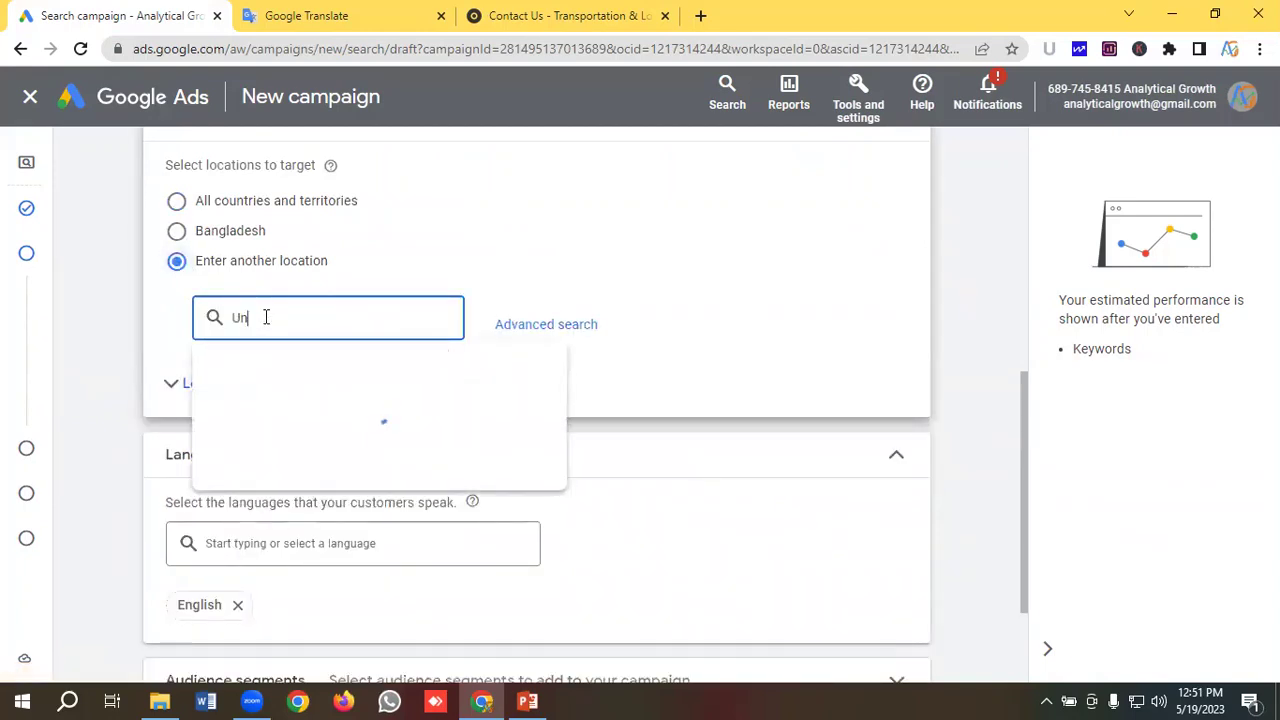
type("ited")
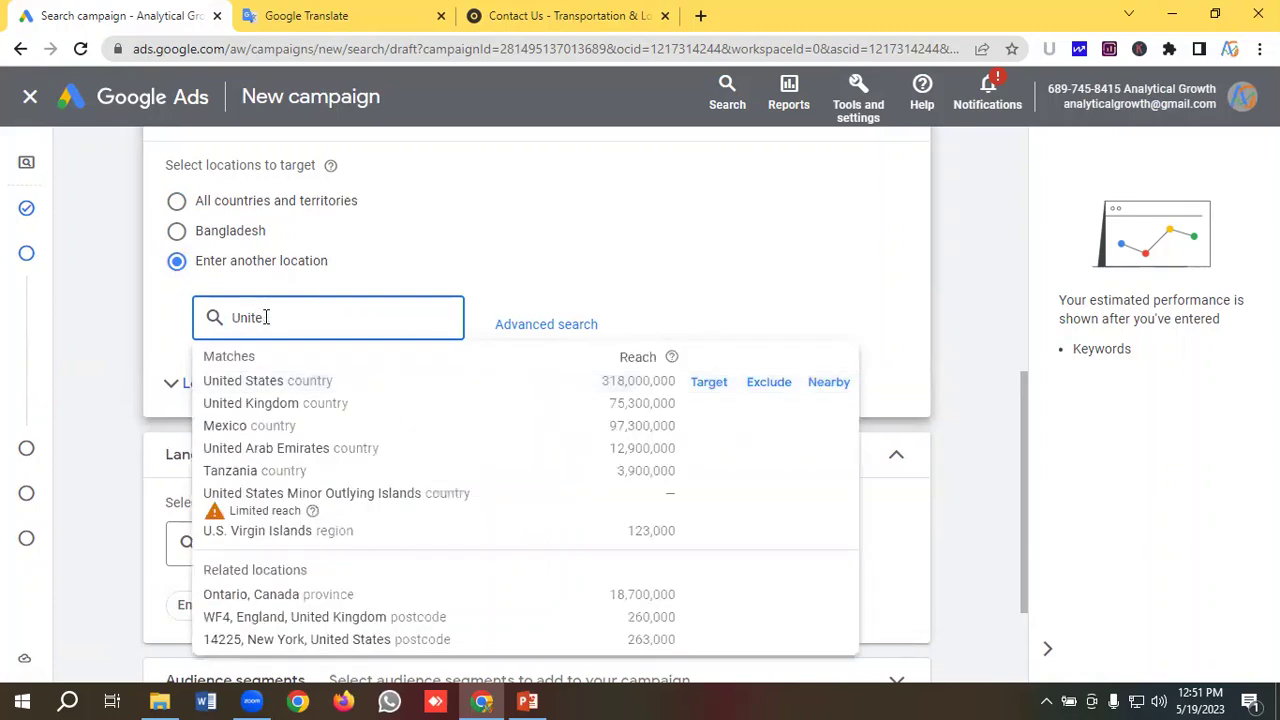
left_click(703, 385)
Set the location targeting option to Presence: People in or regularly in your targeted locations
scroll(427, 373, "down", 1)
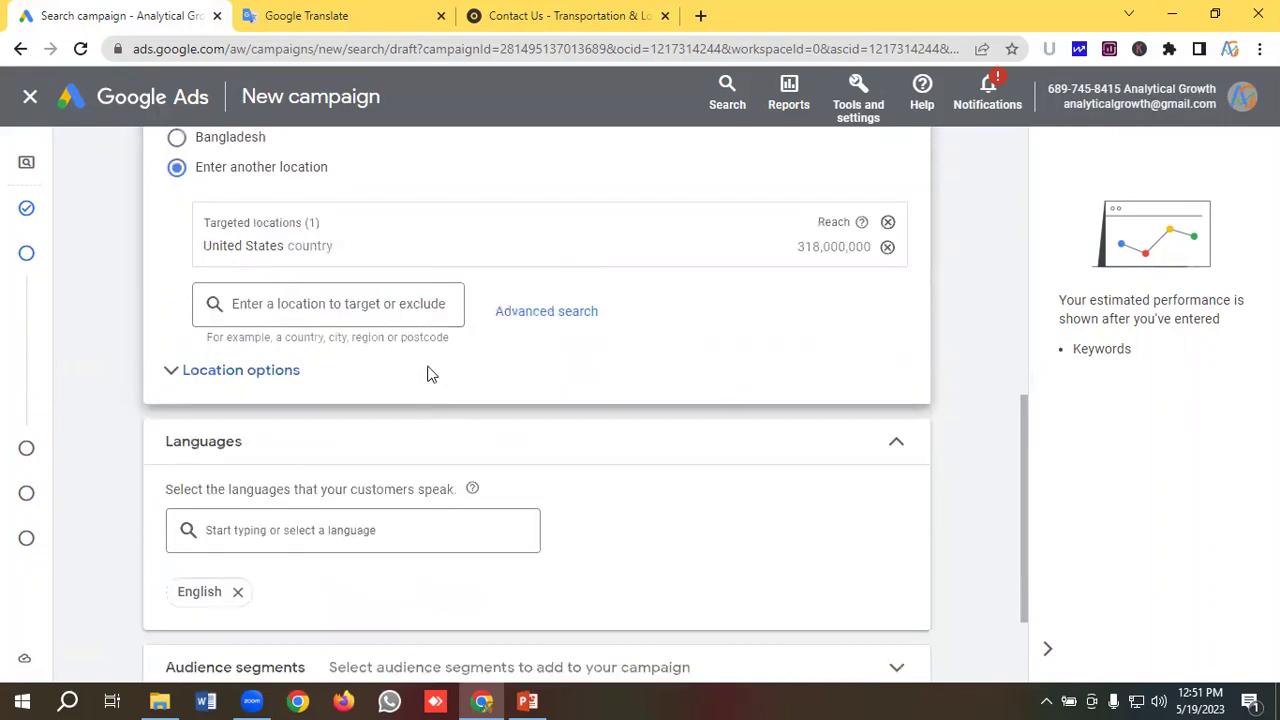
left_click(232, 372)
scroll(240, 378, "down", 1)
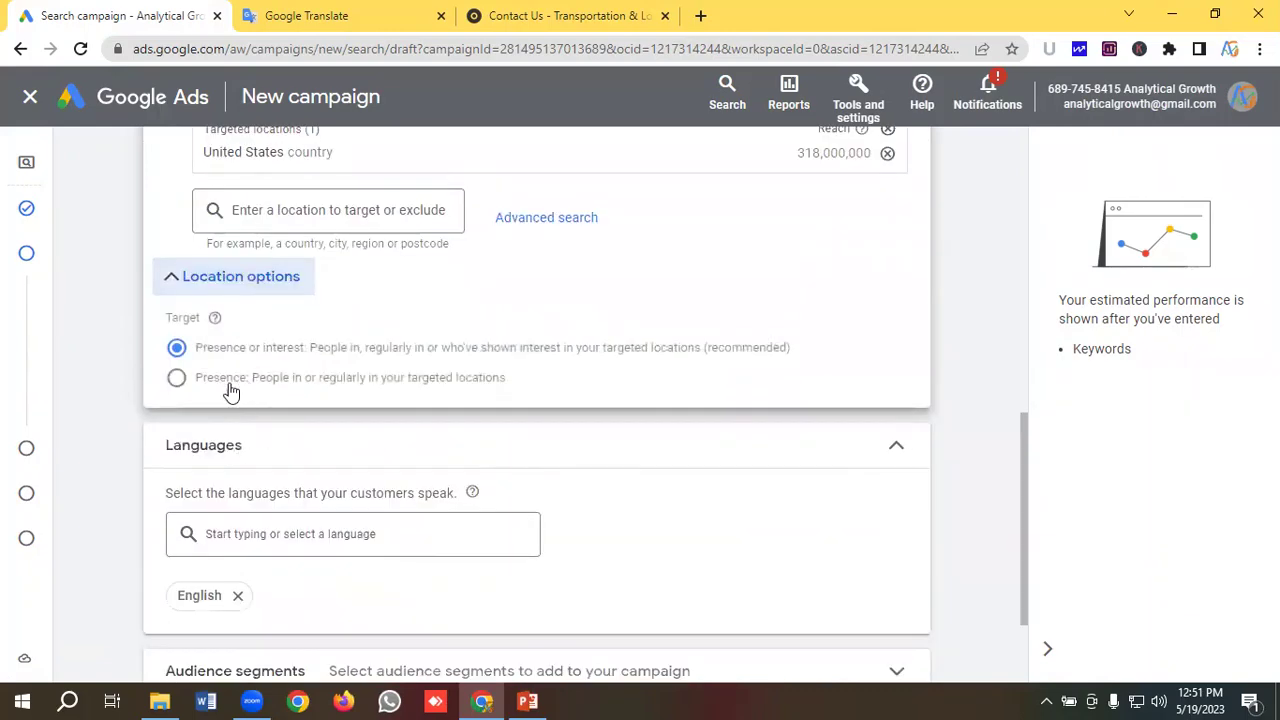
left_click(177, 379)
Look through the customer languages that can be selected for the campaign without changing the English selection
scroll(300, 380, "down", 2)
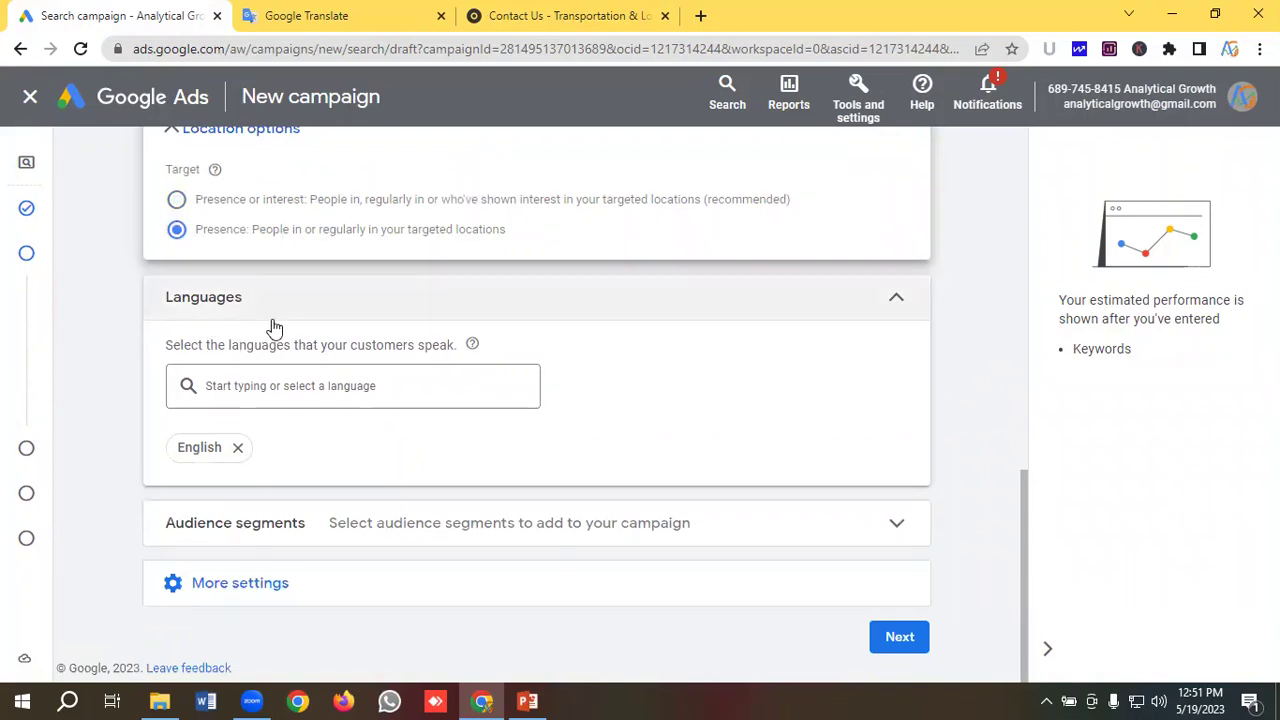
left_click(305, 390)
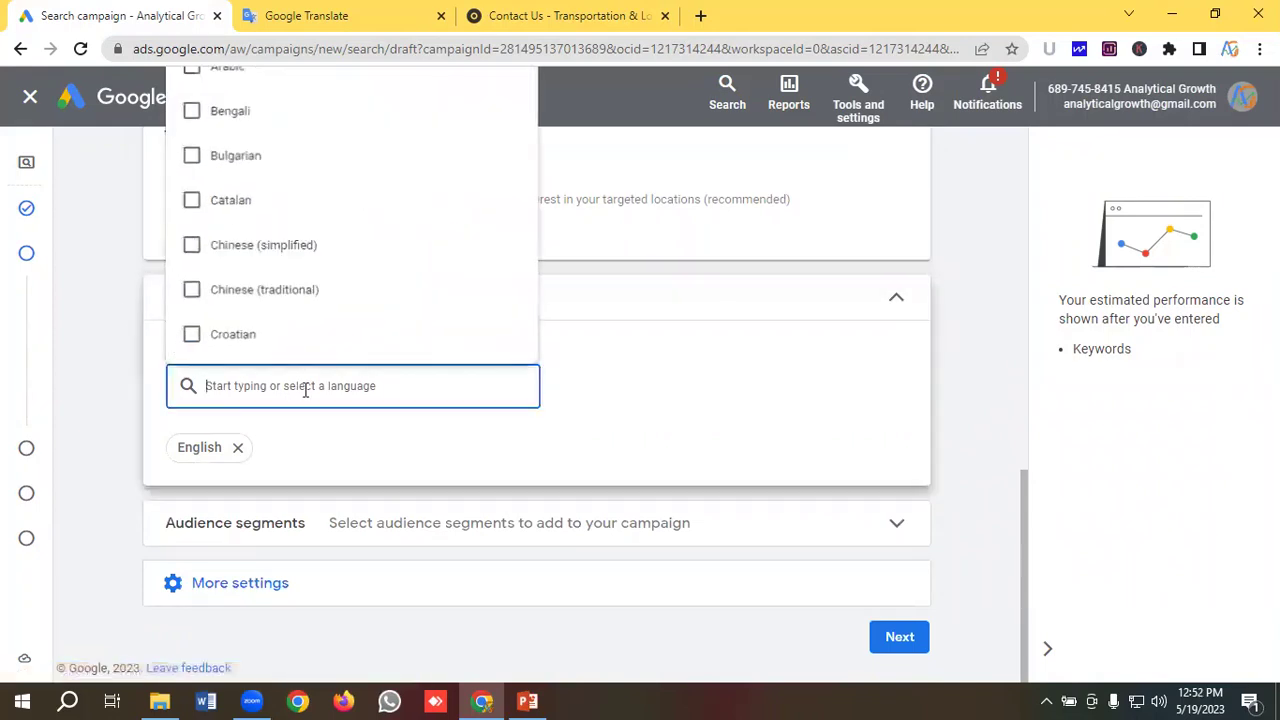
left_click(614, 381)
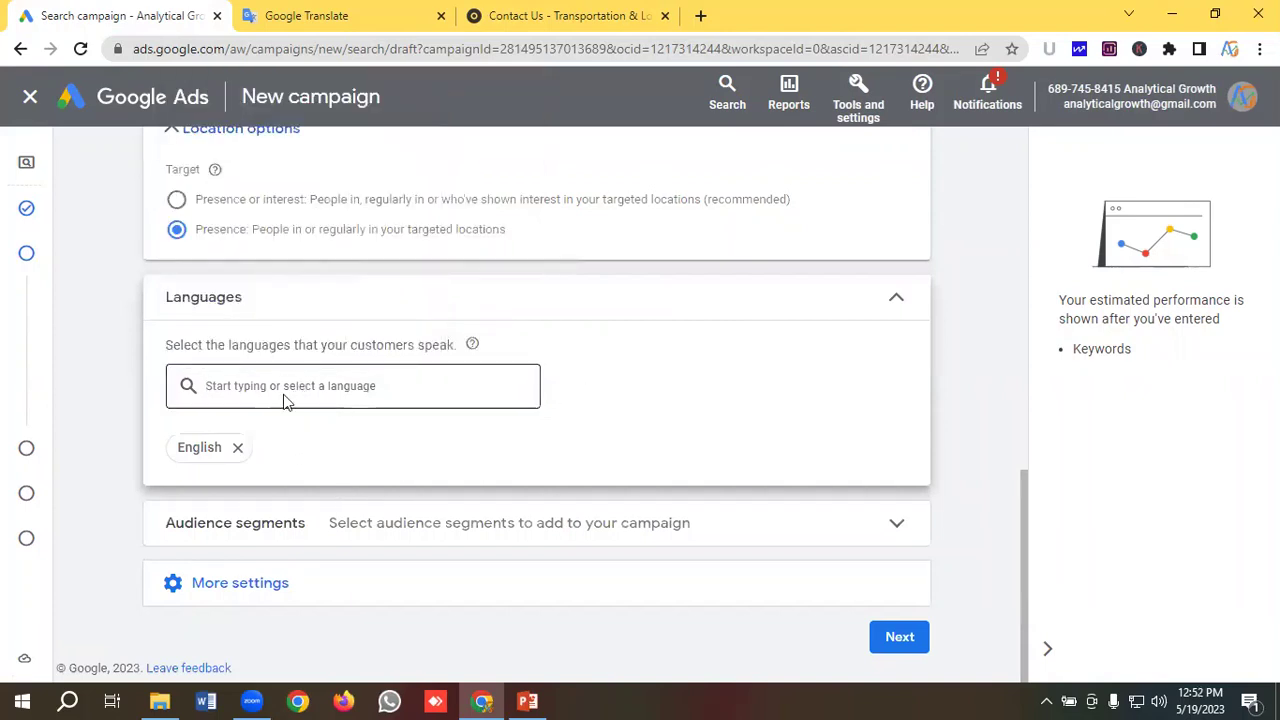
Examine the audience segment categories and the targeting setting, then collapse the section without adding any segments
left_click(237, 522)
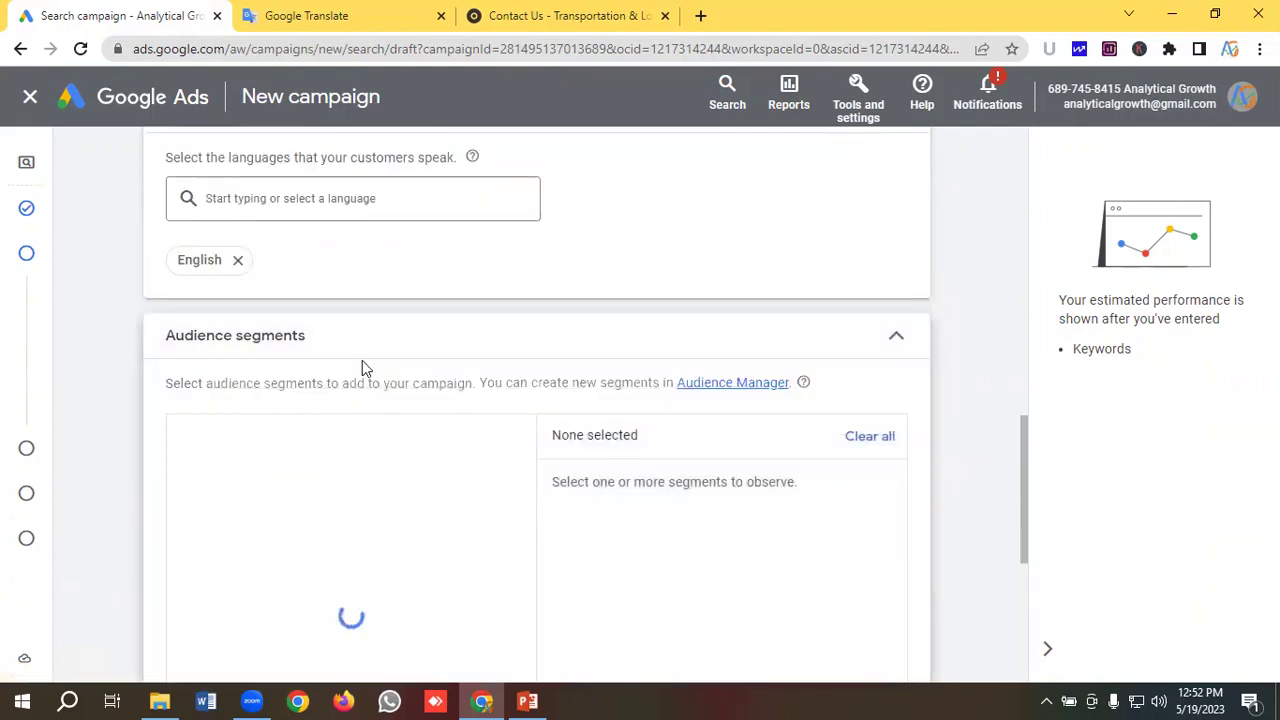
scroll(375, 360, "down", 1)
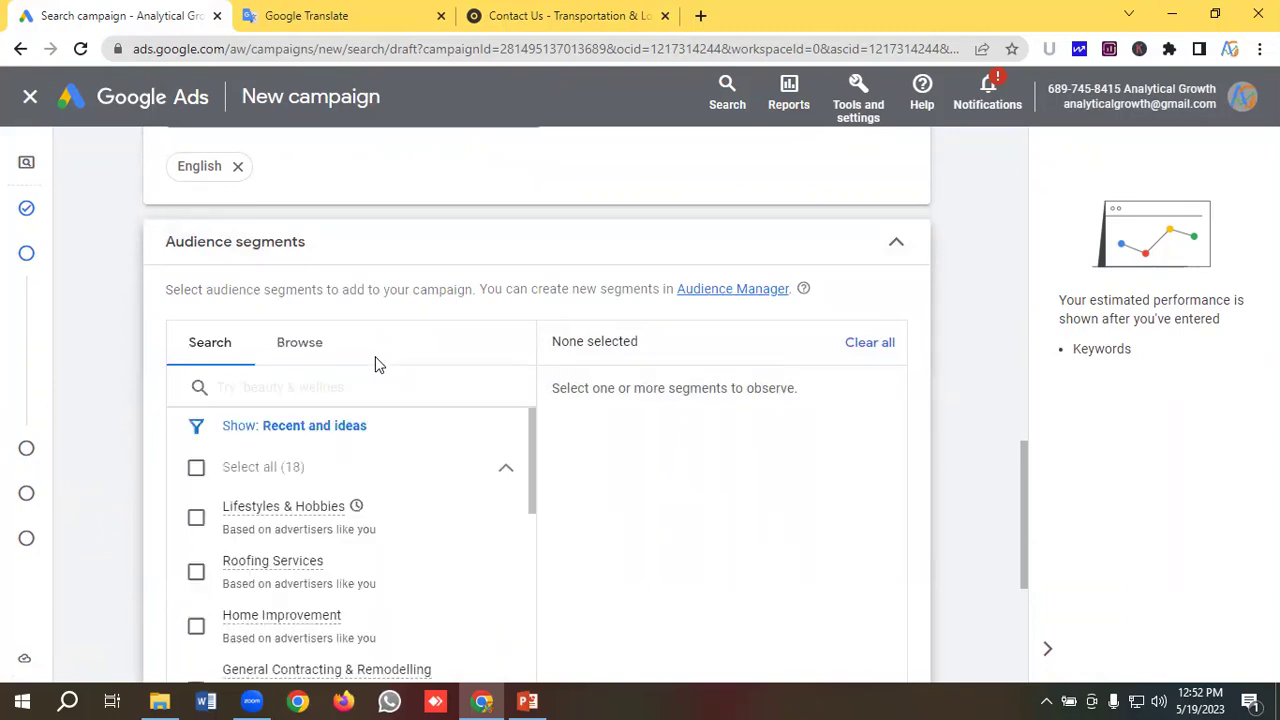
left_click(318, 346)
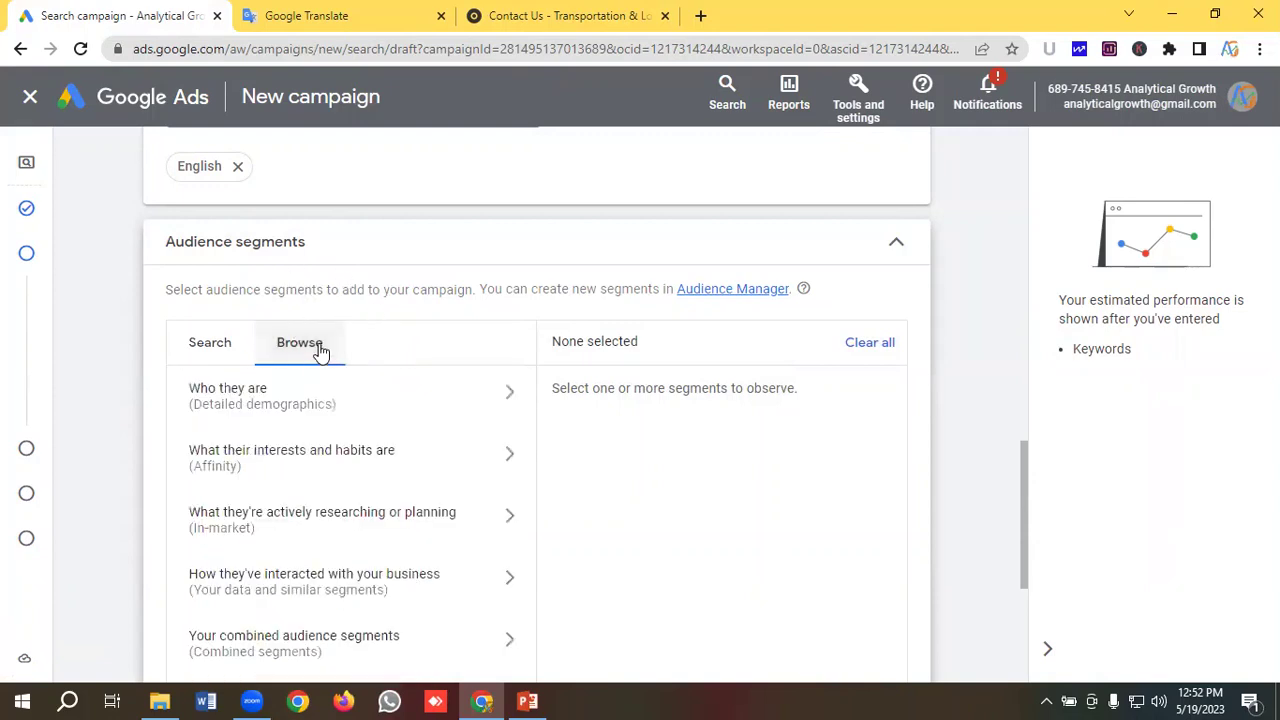
scroll(354, 349, "down", 1)
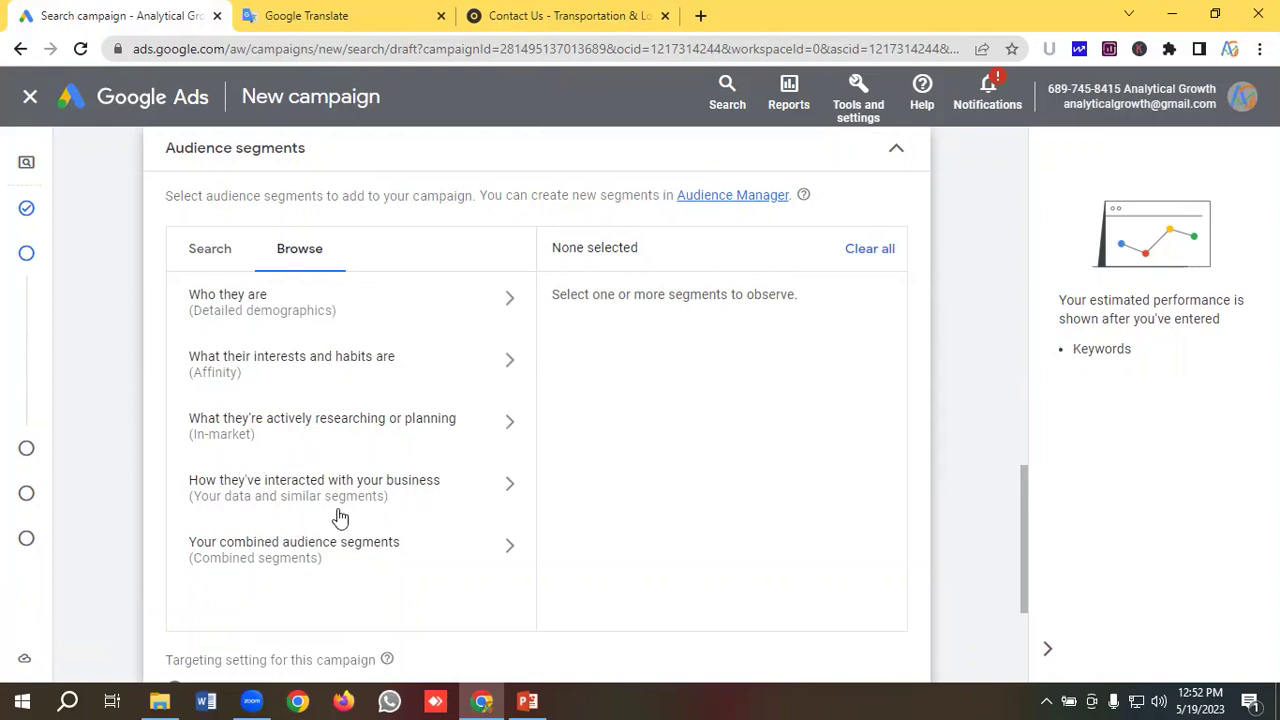
scroll(411, 491, "down", 1)
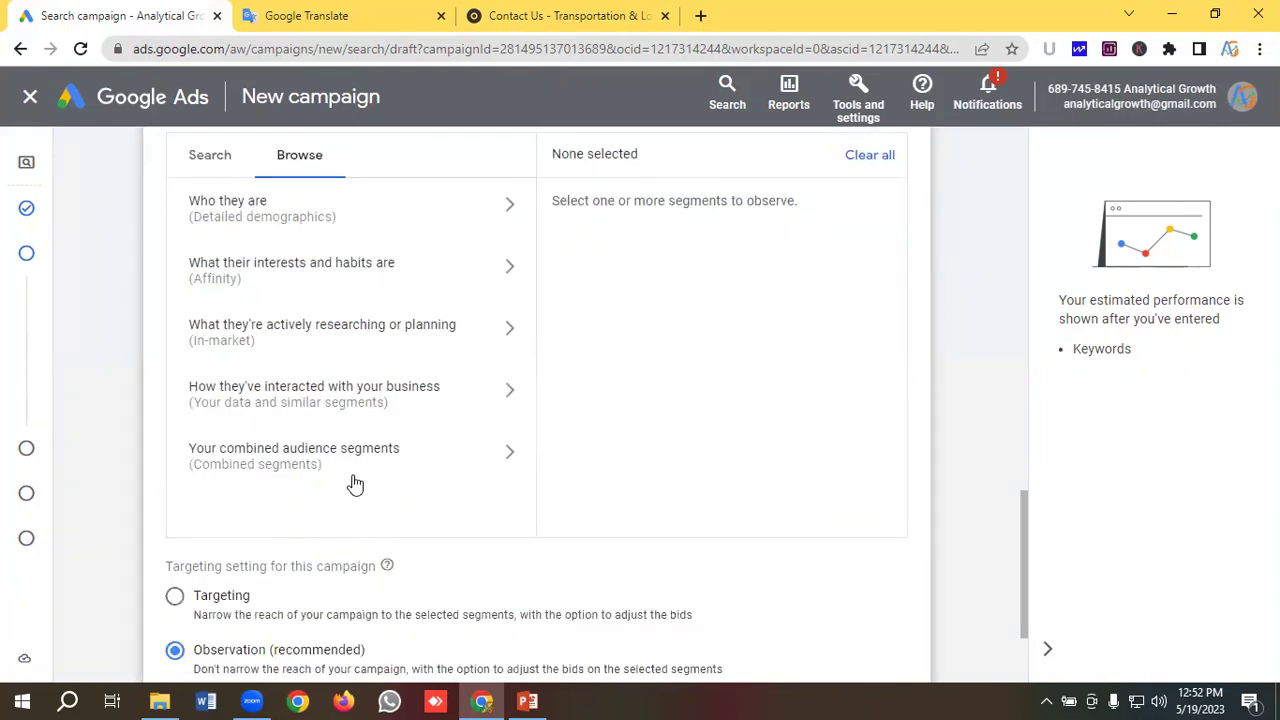
scroll(357, 483, "up", 2)
scroll(966, 320, "up", 1)
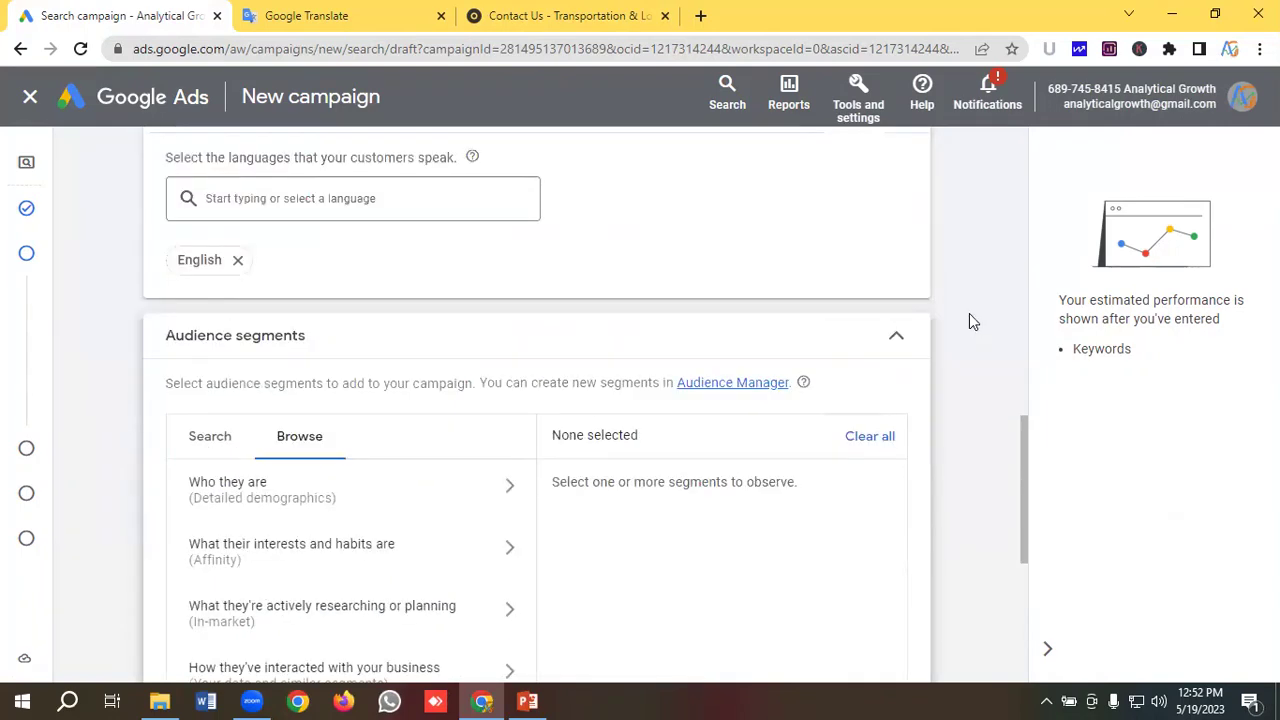
left_click(897, 341)
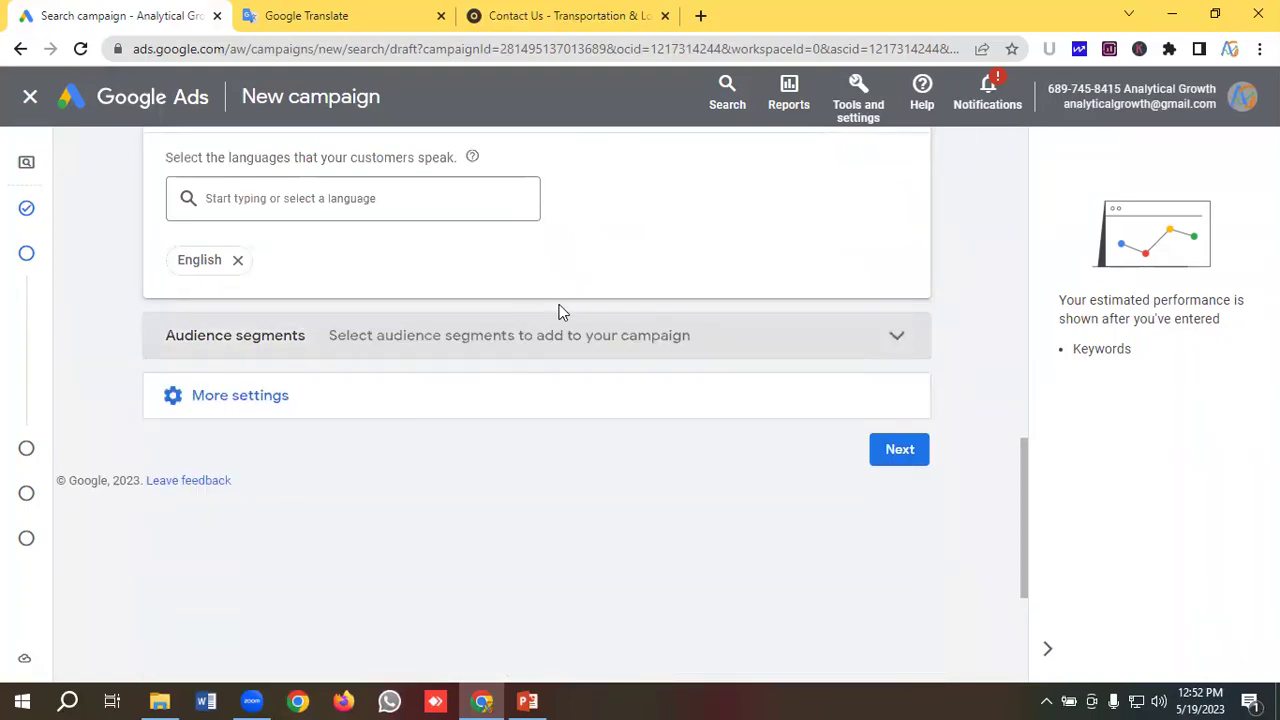
Expand the additional campaign settings and review ad rotation, start and end dates, ad schedule and URL options
scroll(500, 314, "down", 1)
left_click(262, 305)
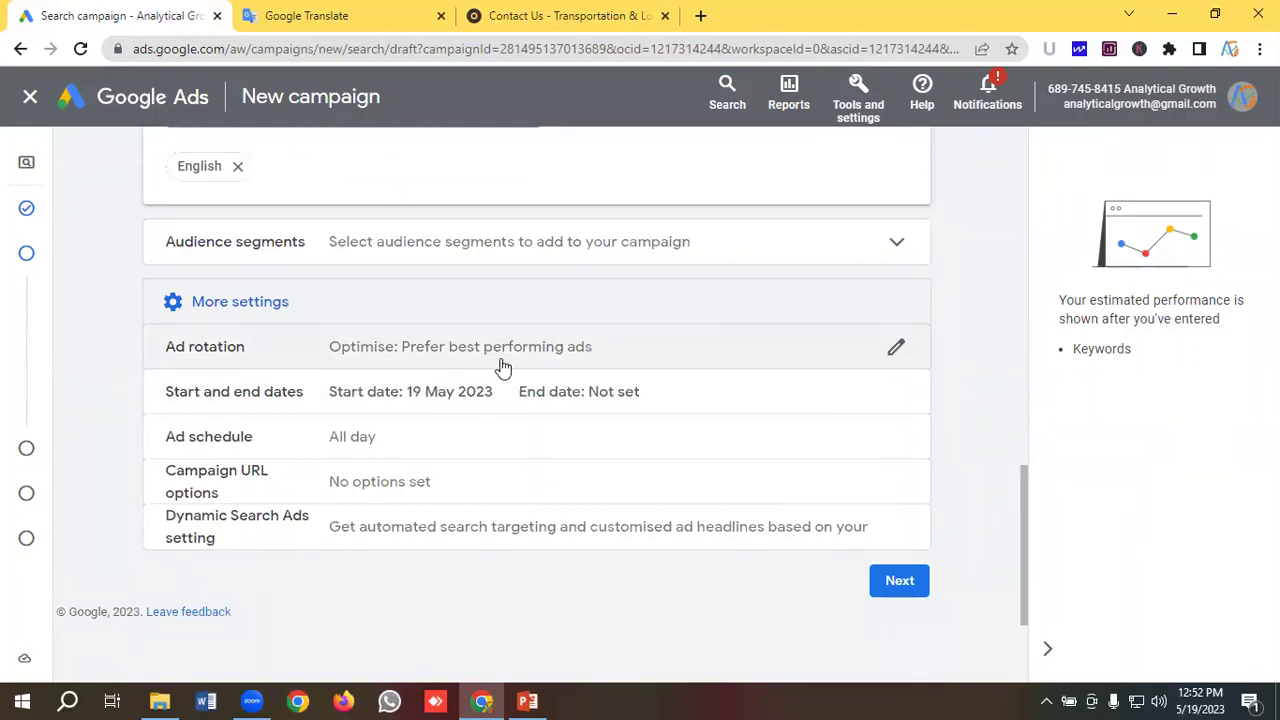
scroll(533, 393, "down", 1)
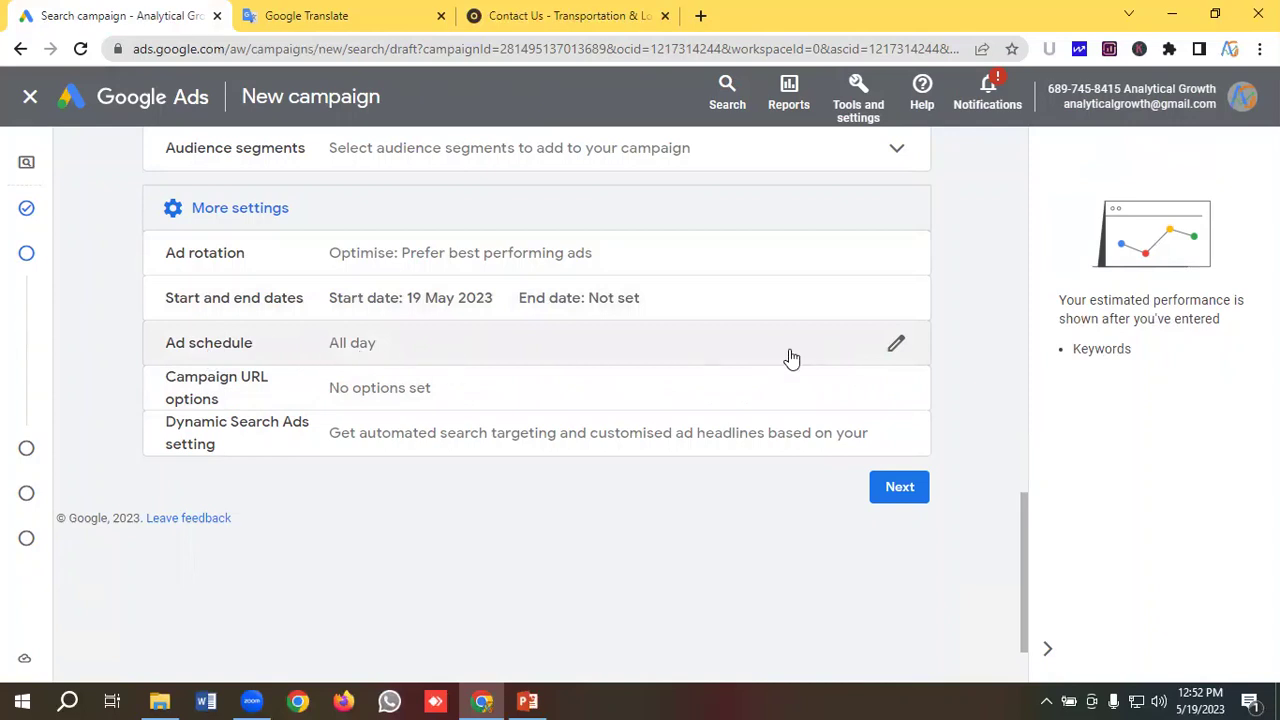
Open the campaign's ad schedule and set its days to Mondays - Fridays
left_click(895, 347)
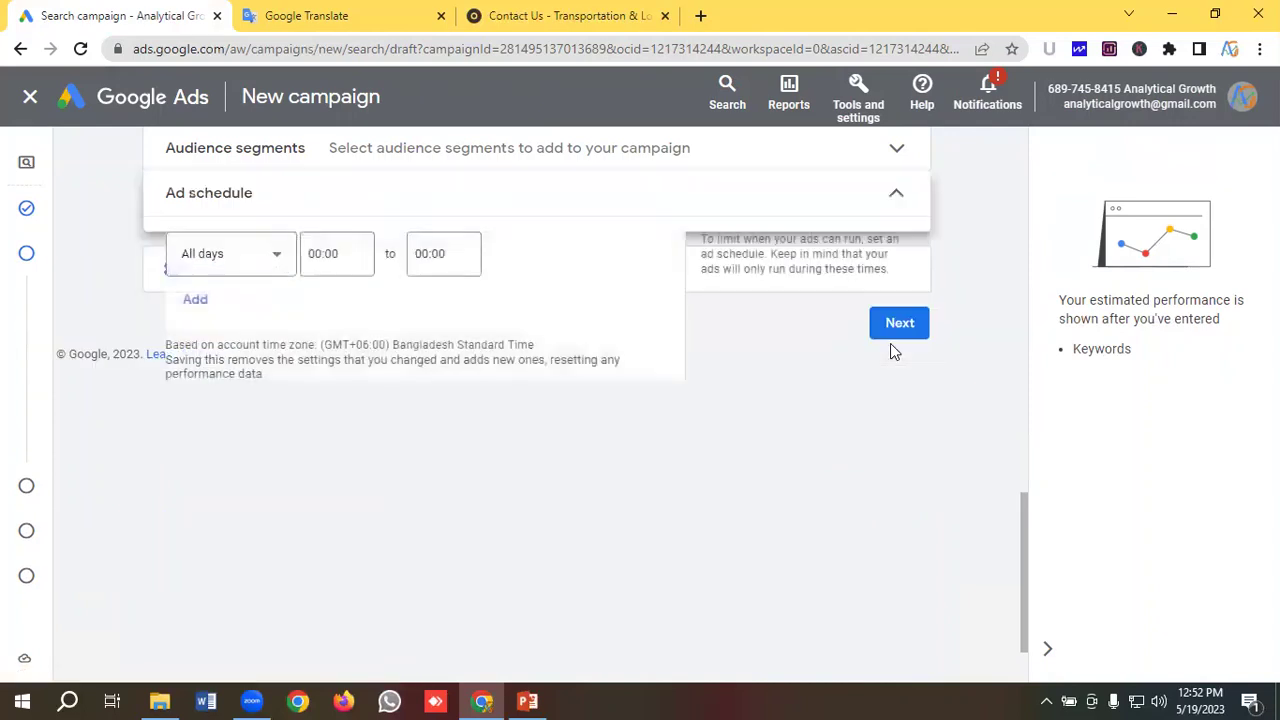
left_click(246, 262)
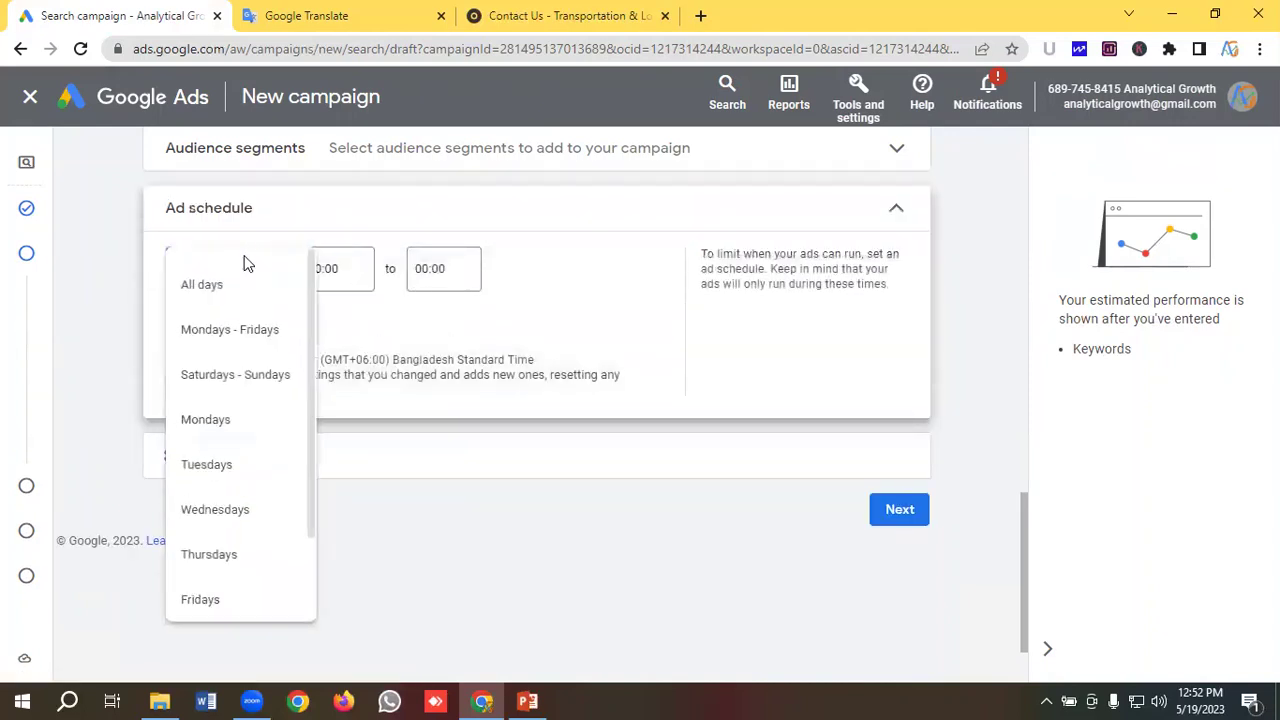
left_click(231, 378)
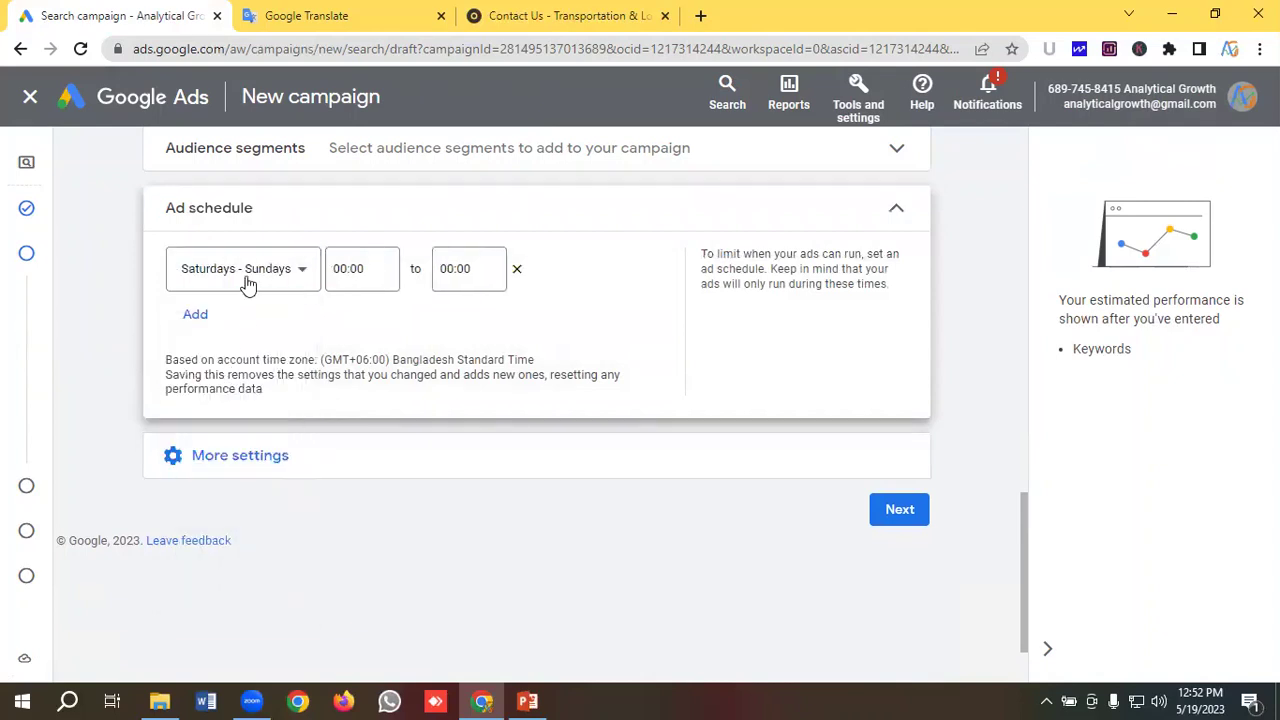
left_click(250, 271)
left_click(231, 333)
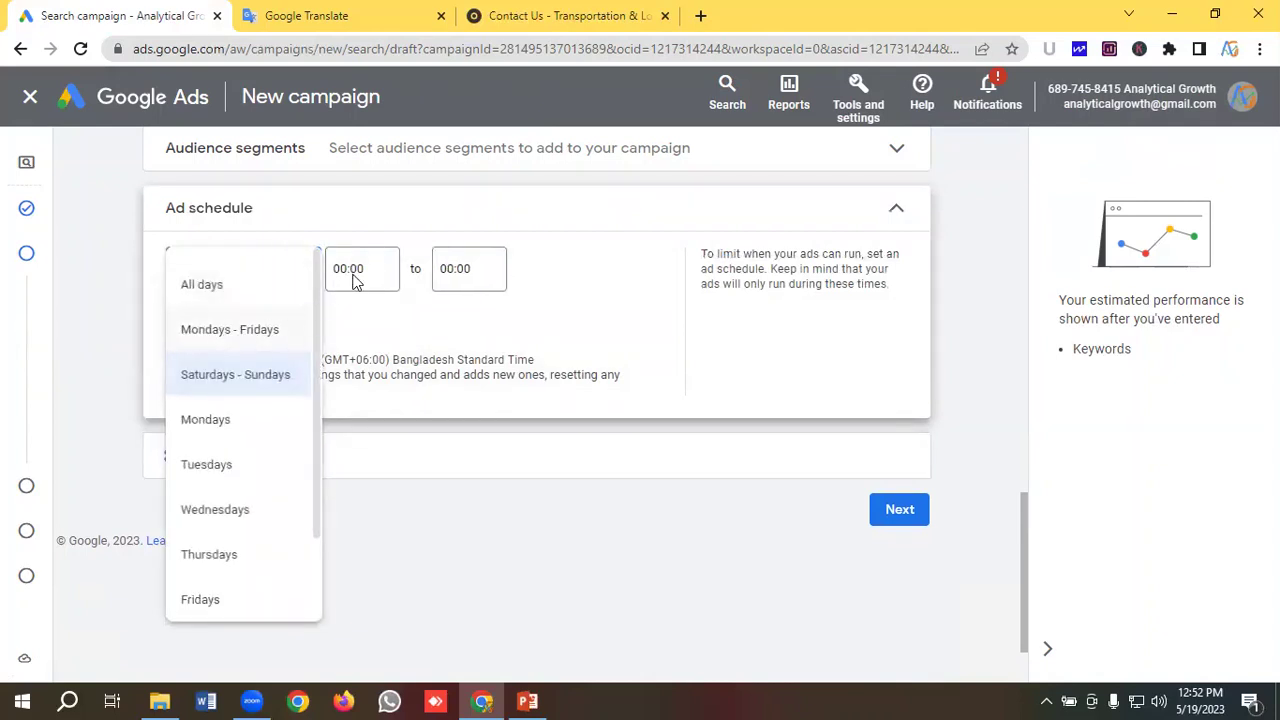
Set the Mondays - Fridays ad schedule hours from 07:00 to 18:00 and continue to the keywords and ads stage
left_click(357, 271)
scroll(366, 424, "down", 8)
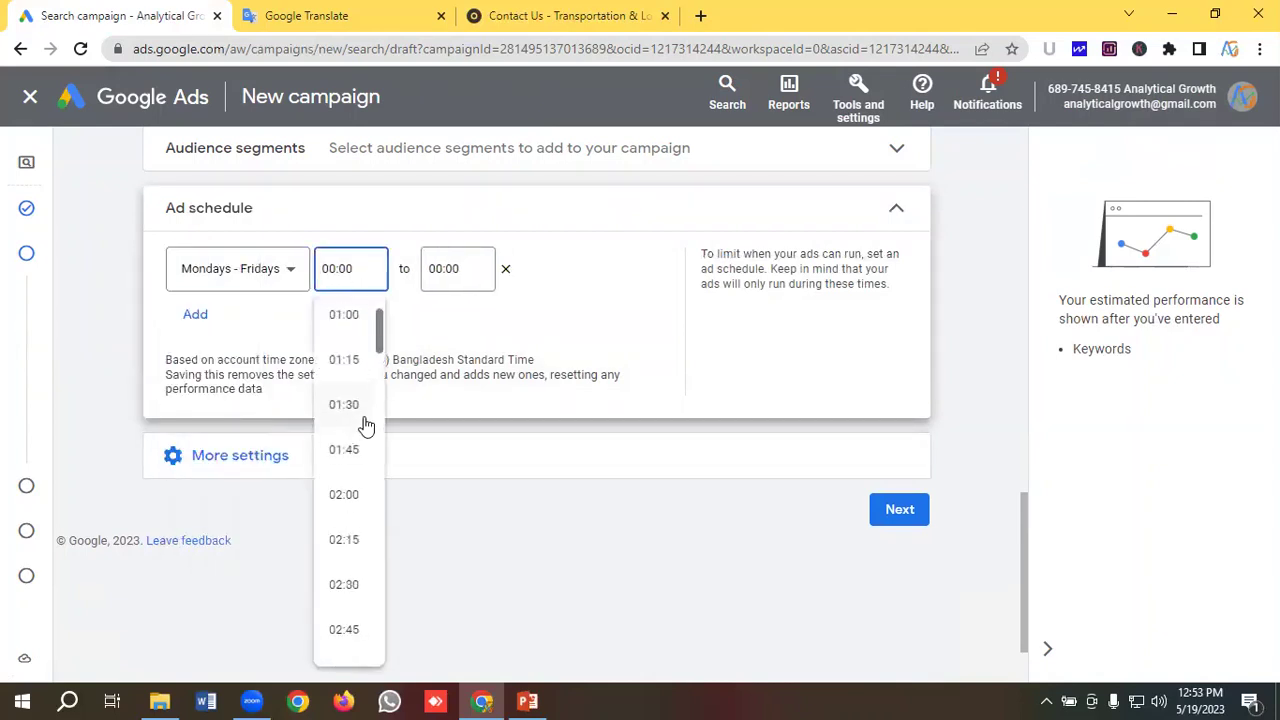
scroll(370, 424, "down", 3)
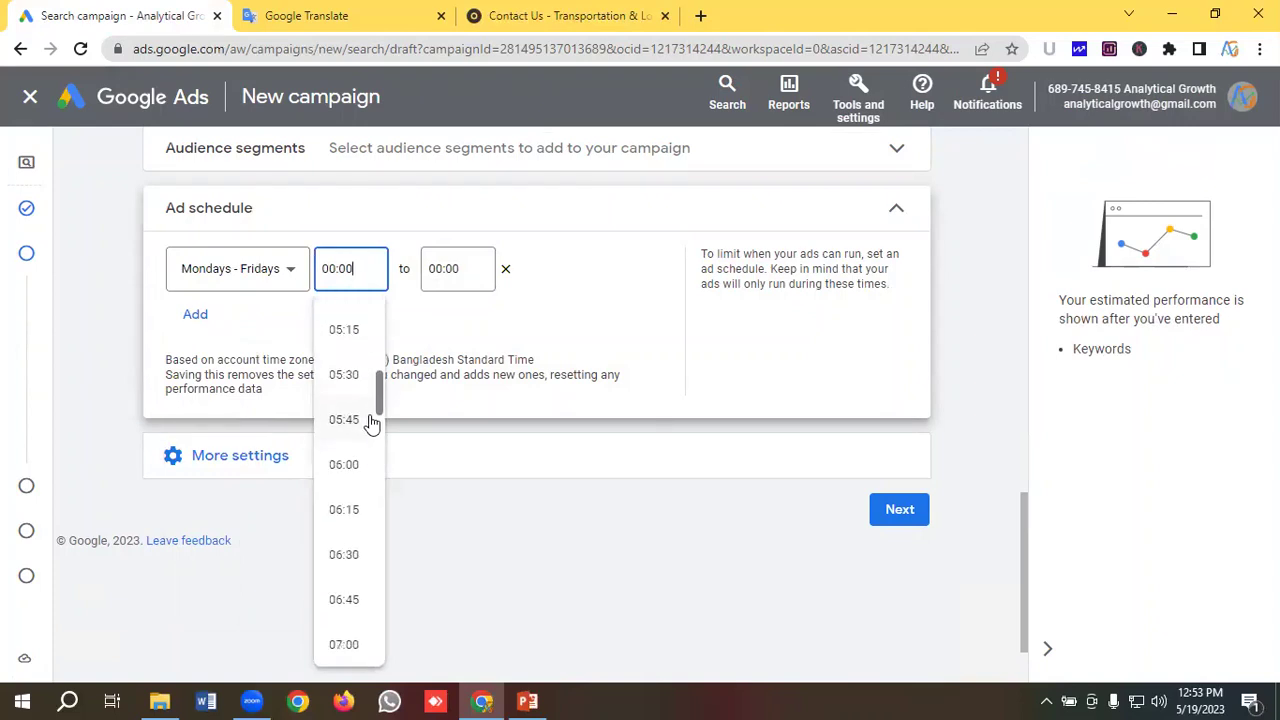
left_click(352, 553)
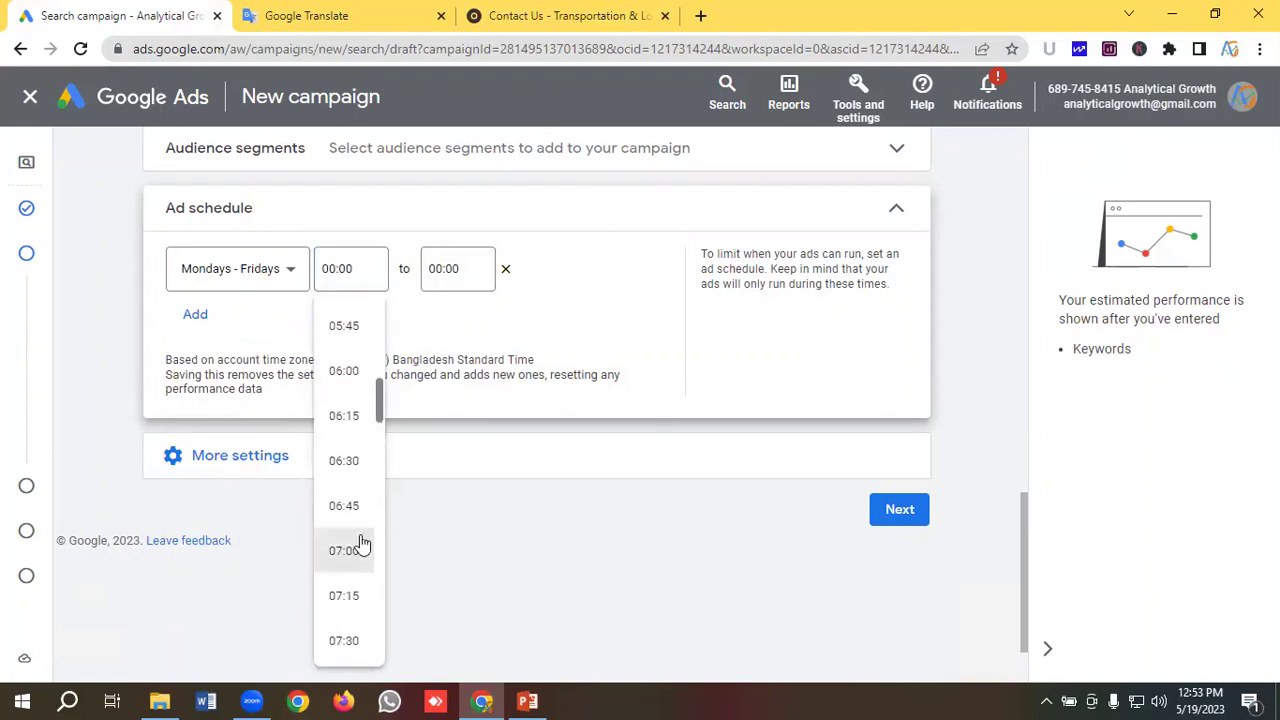
left_click(459, 271)
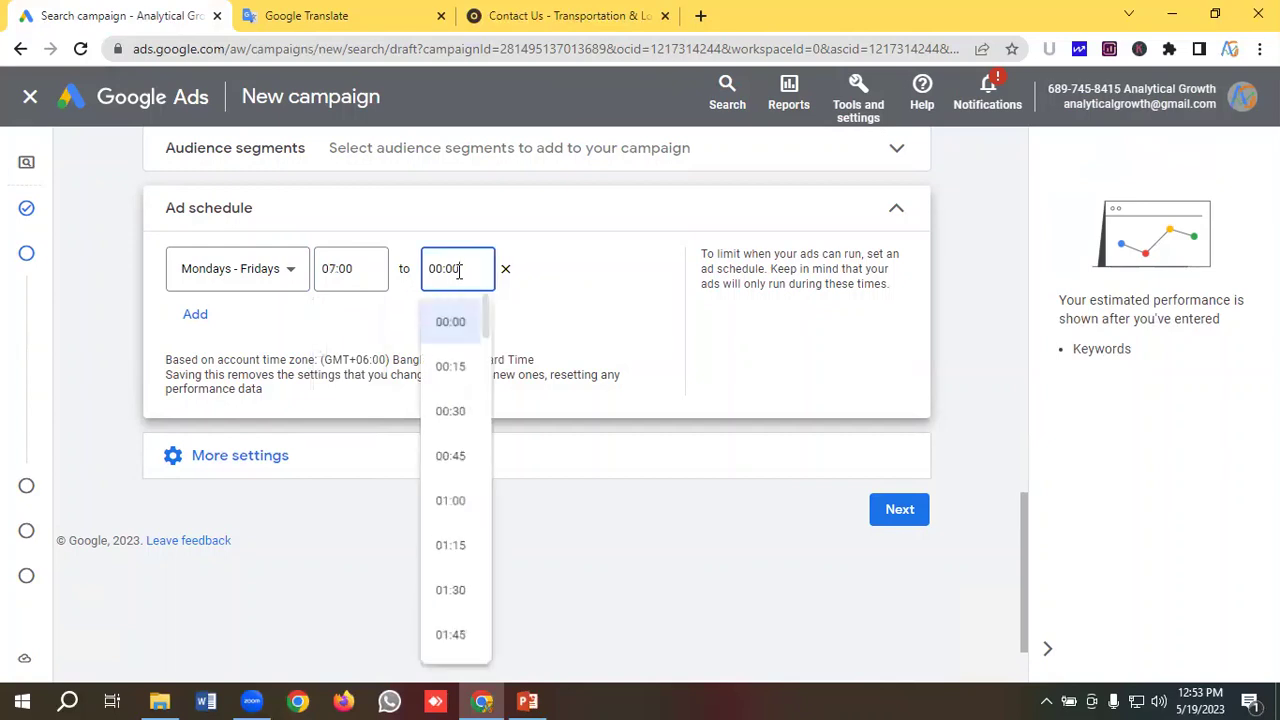
scroll(465, 435, "down", 12)
scroll(467, 445, "down", 15)
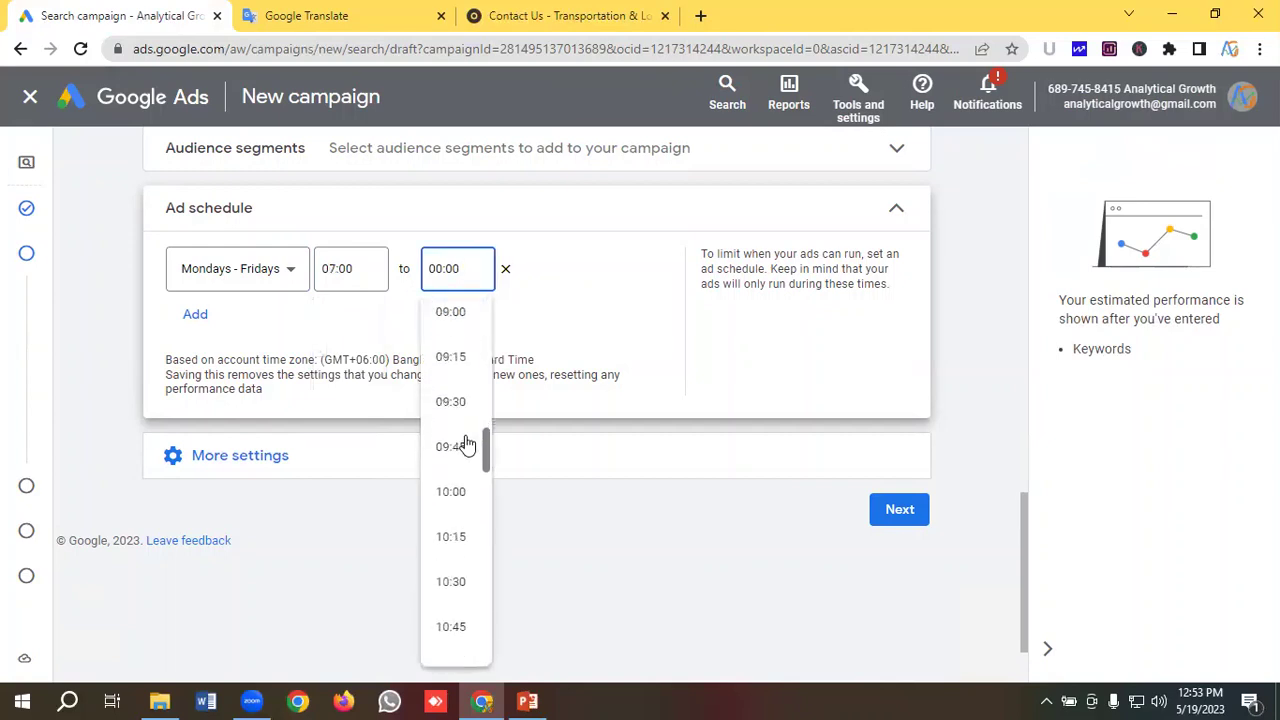
scroll(467, 445, "down", 5)
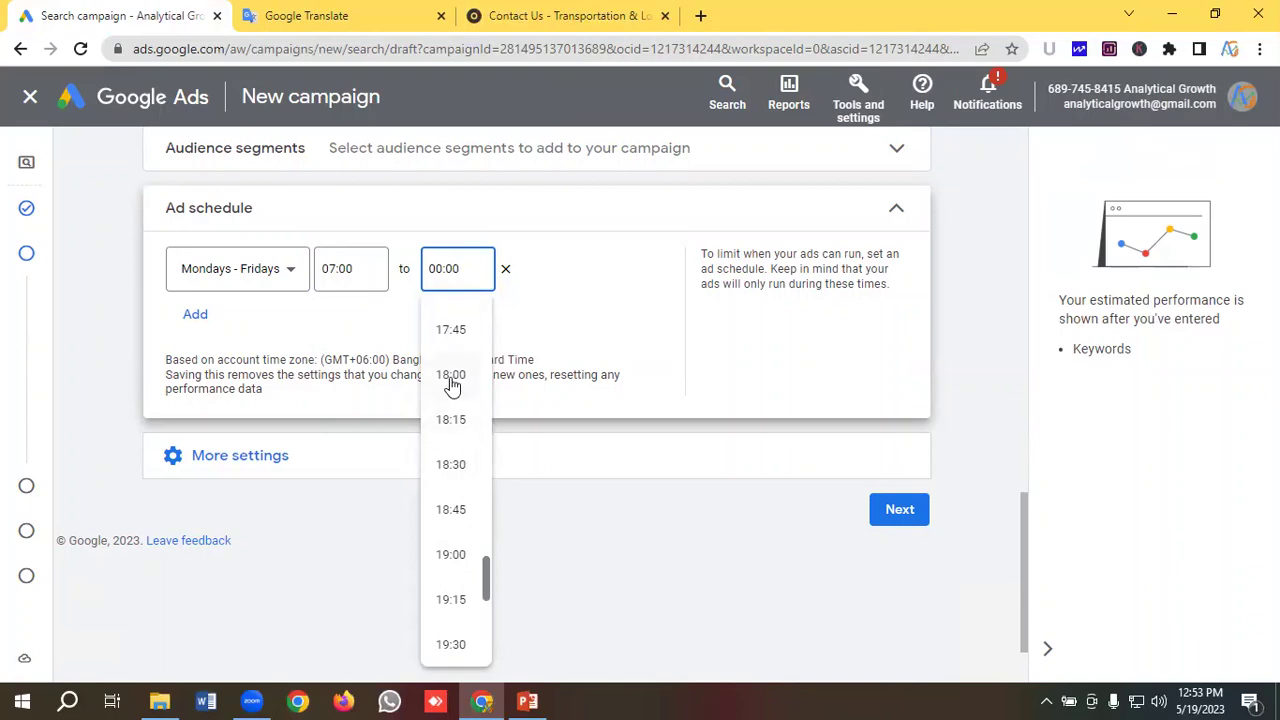
left_click(451, 378)
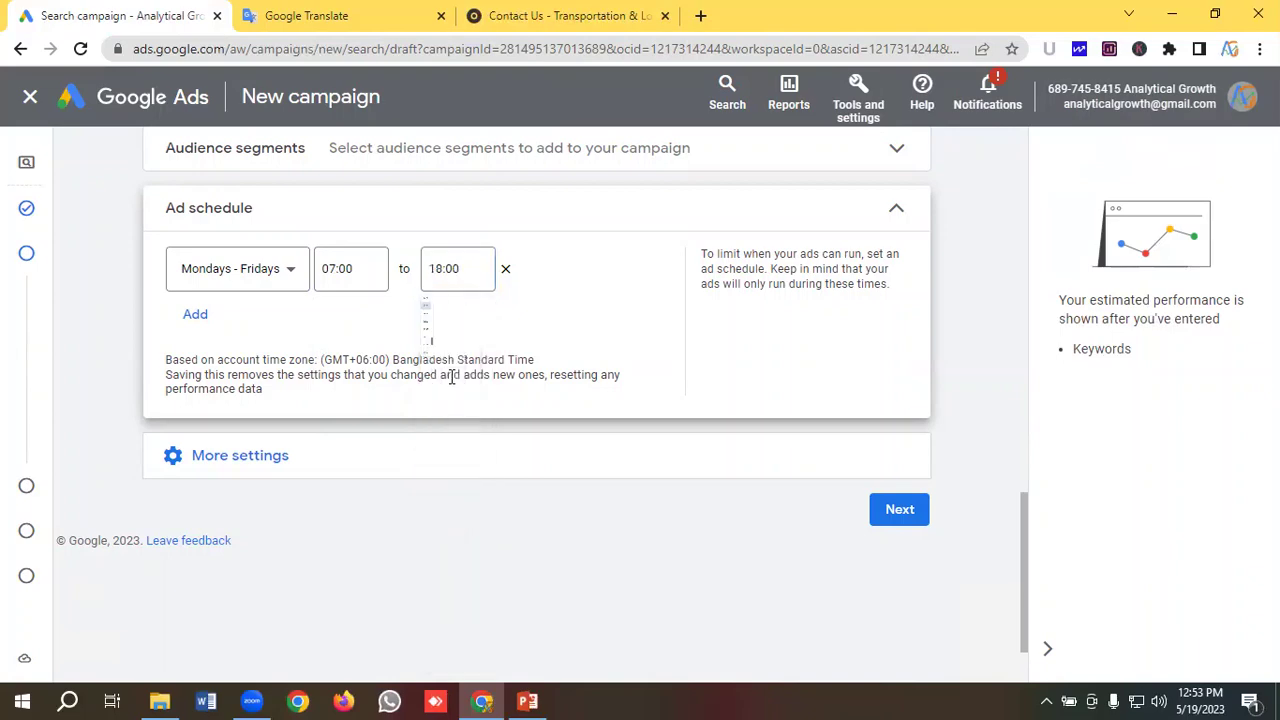
left_click(240, 457)
scroll(300, 480, "down", 1)
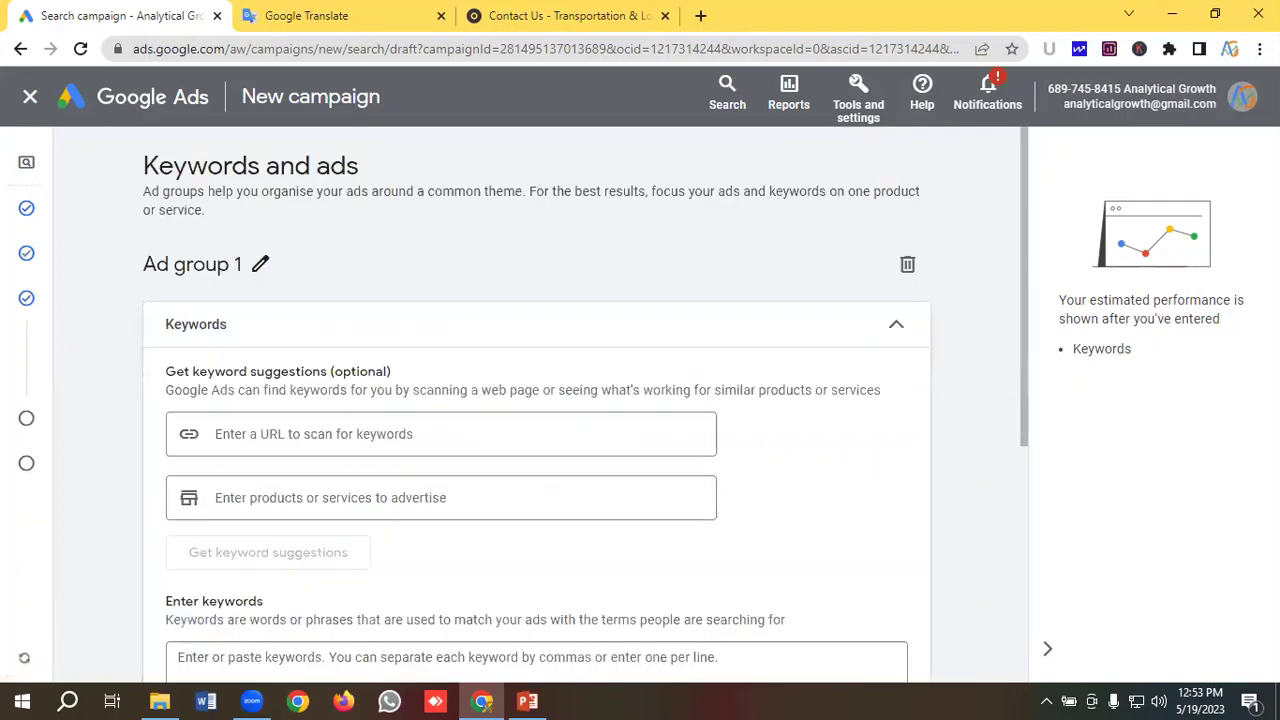
Copy the ad group name Ground Shipping from the notes in Google Translate and return to the Google Ads campaign
left_click(261, 267)
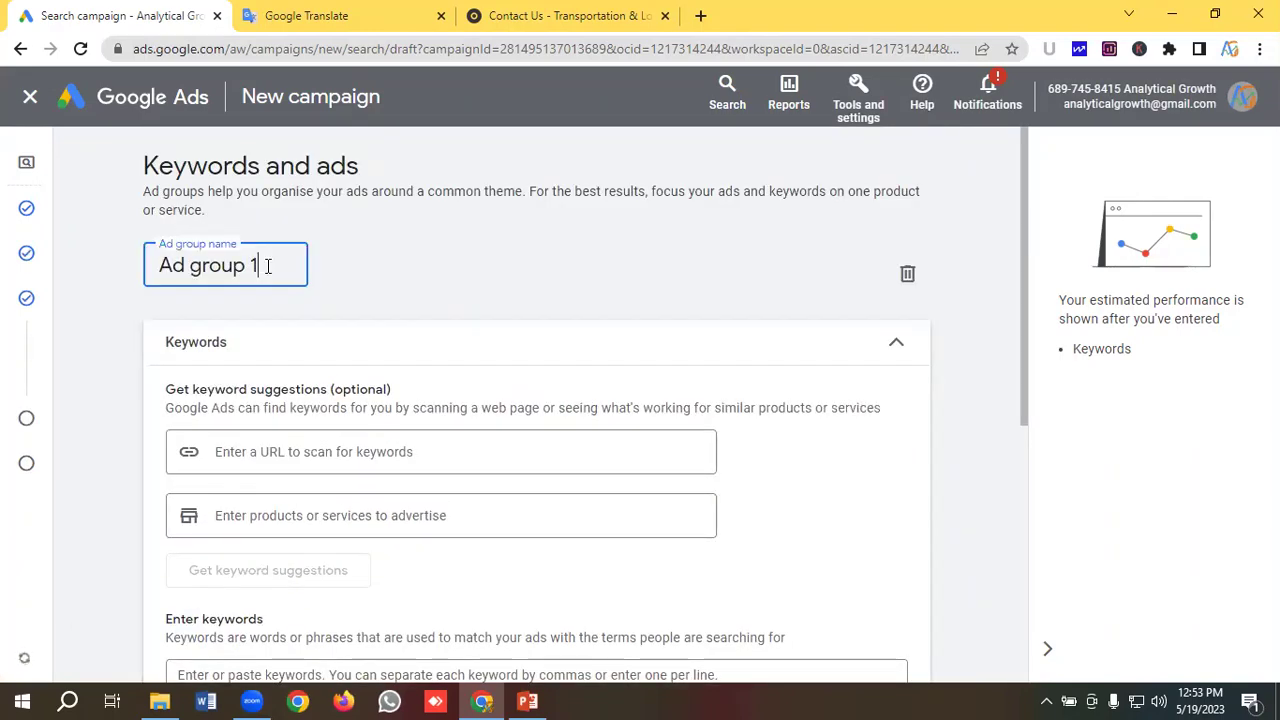
left_click(341, 8)
scroll(204, 347, "up", 10)
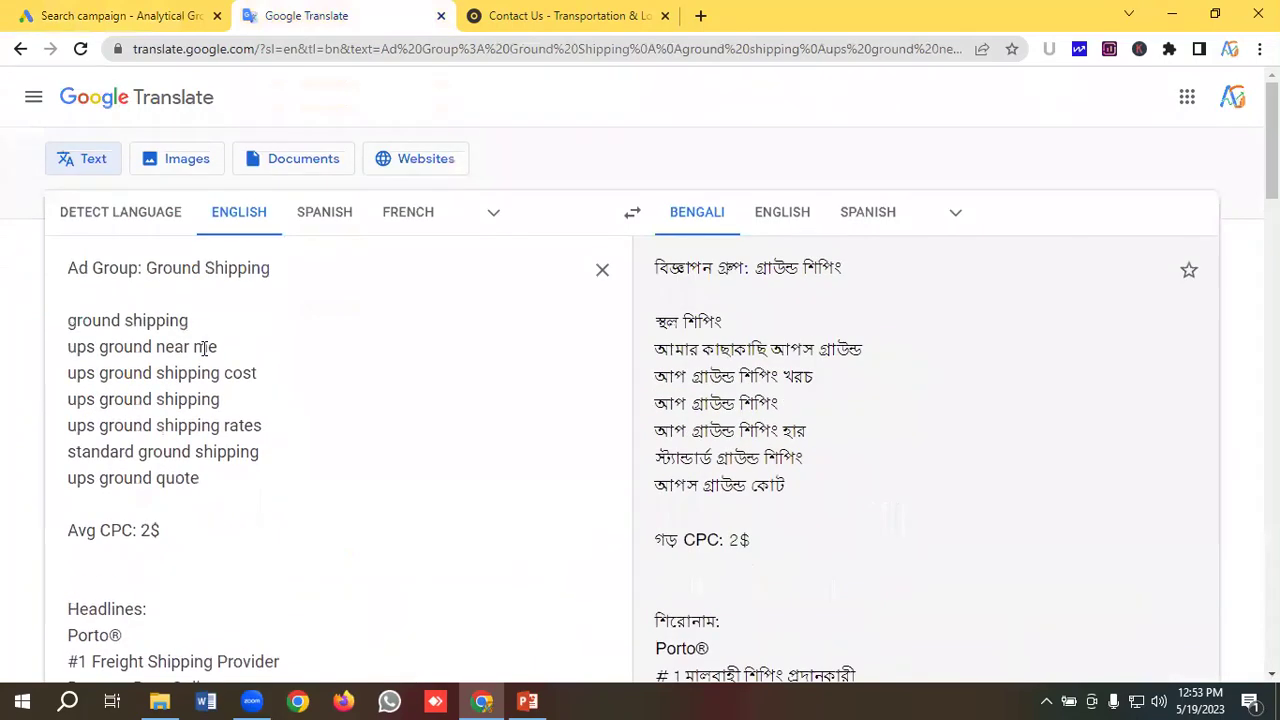
left_click_drag(283, 268, 146, 268)
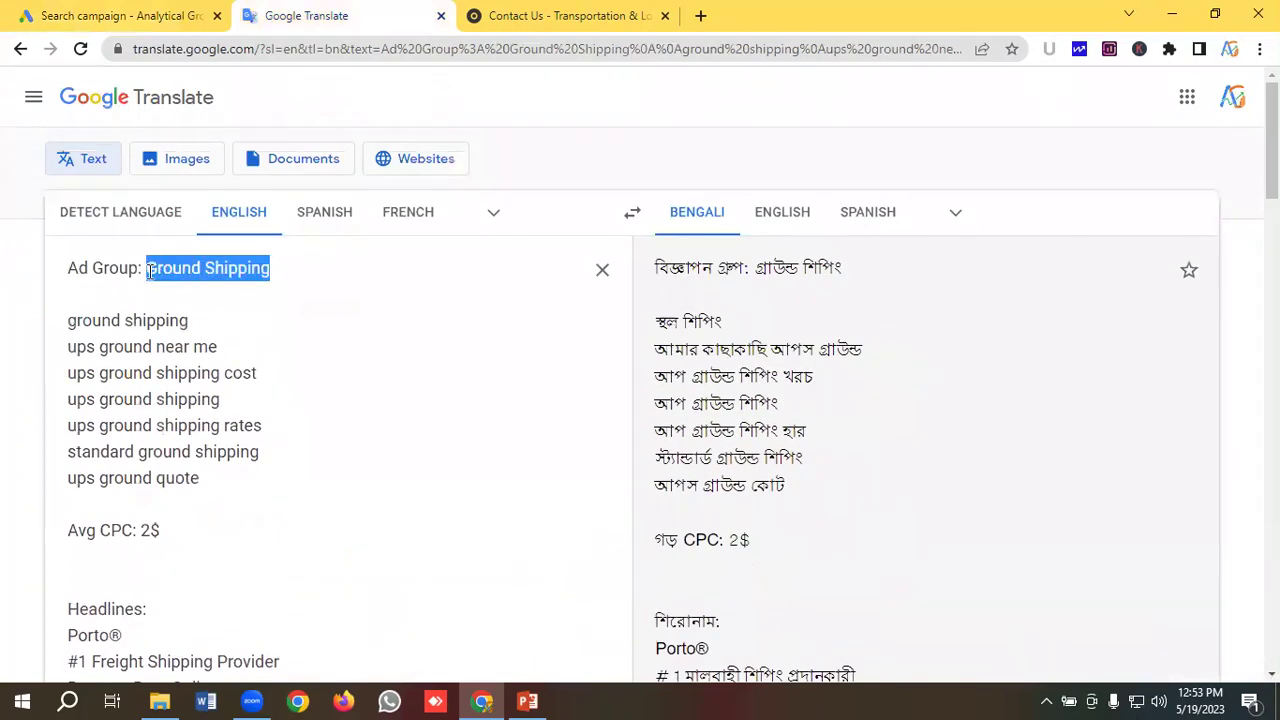
right_click(162, 268)
left_click(208, 336)
left_click(118, 15)
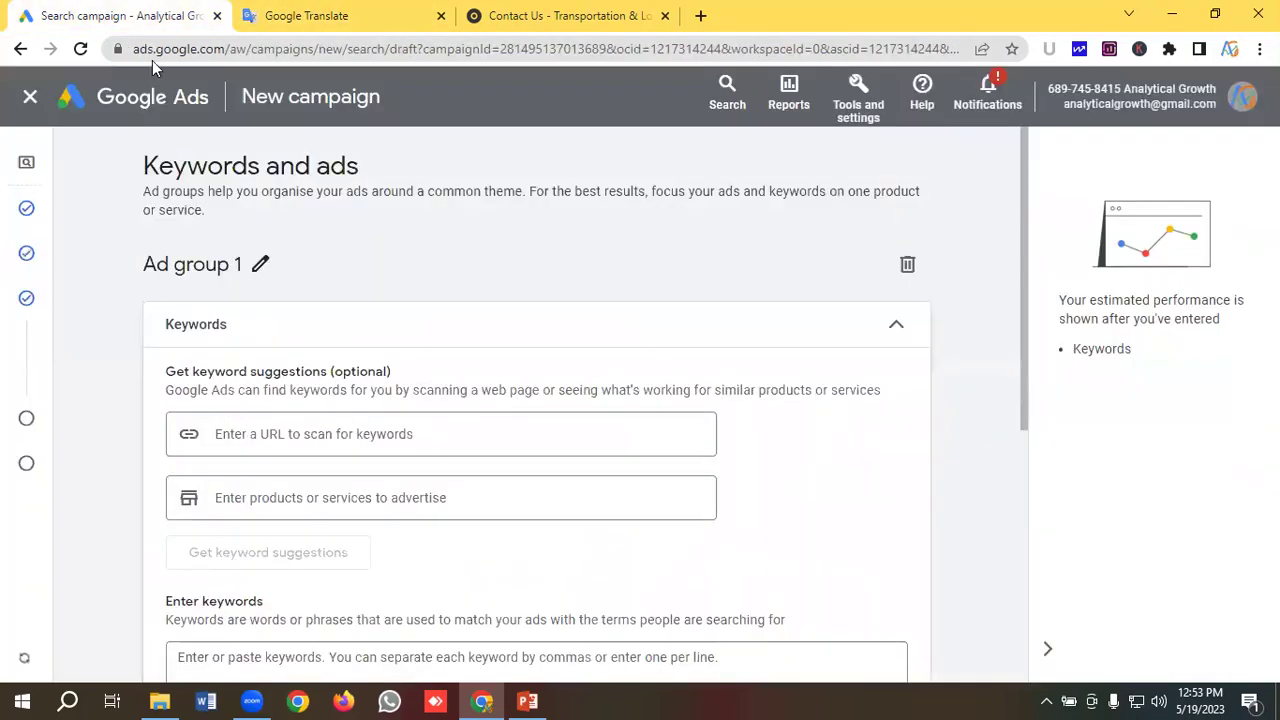
Rename Ad group 1 as Ground Shipping Phrase
left_click(260, 266)
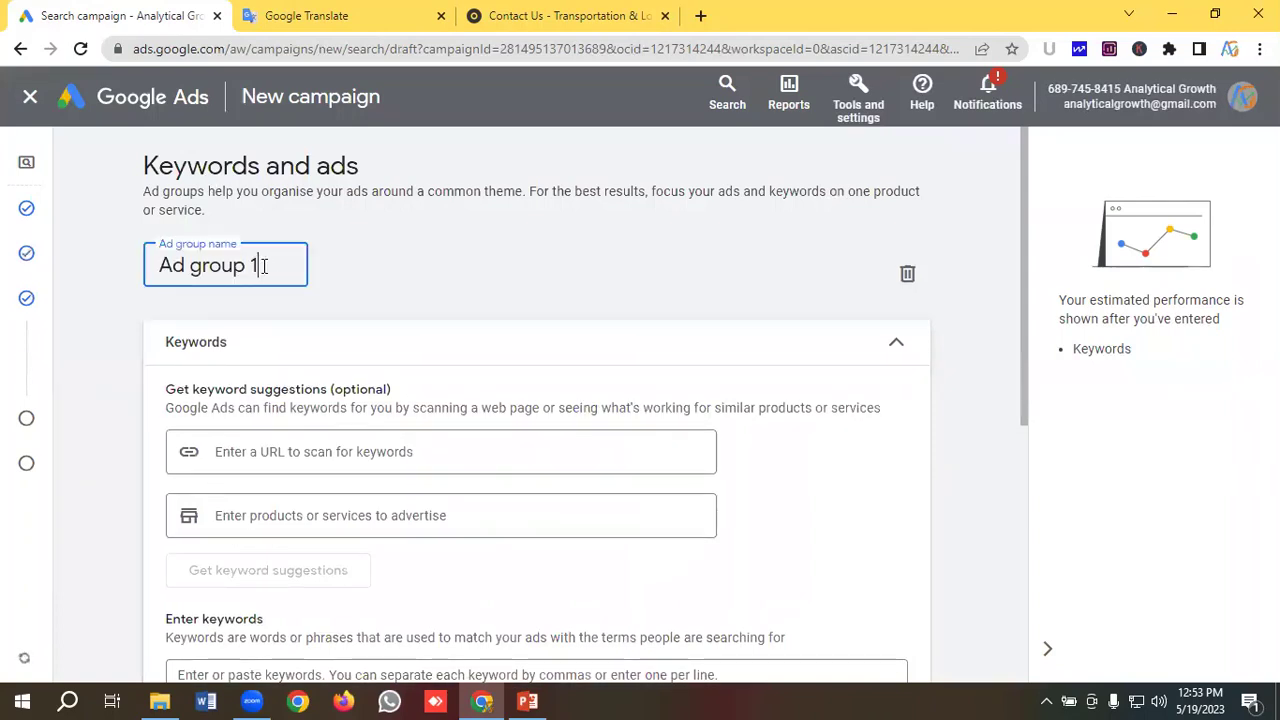
key("ctrl+v")
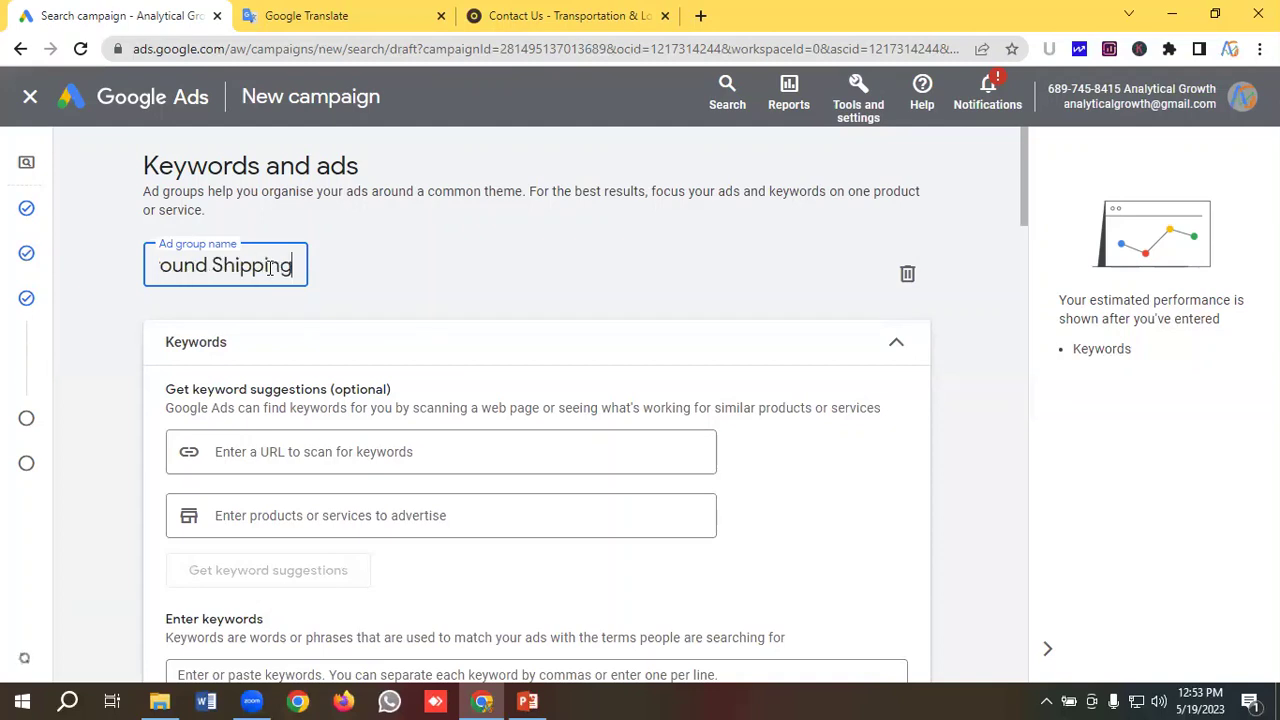
type("P")
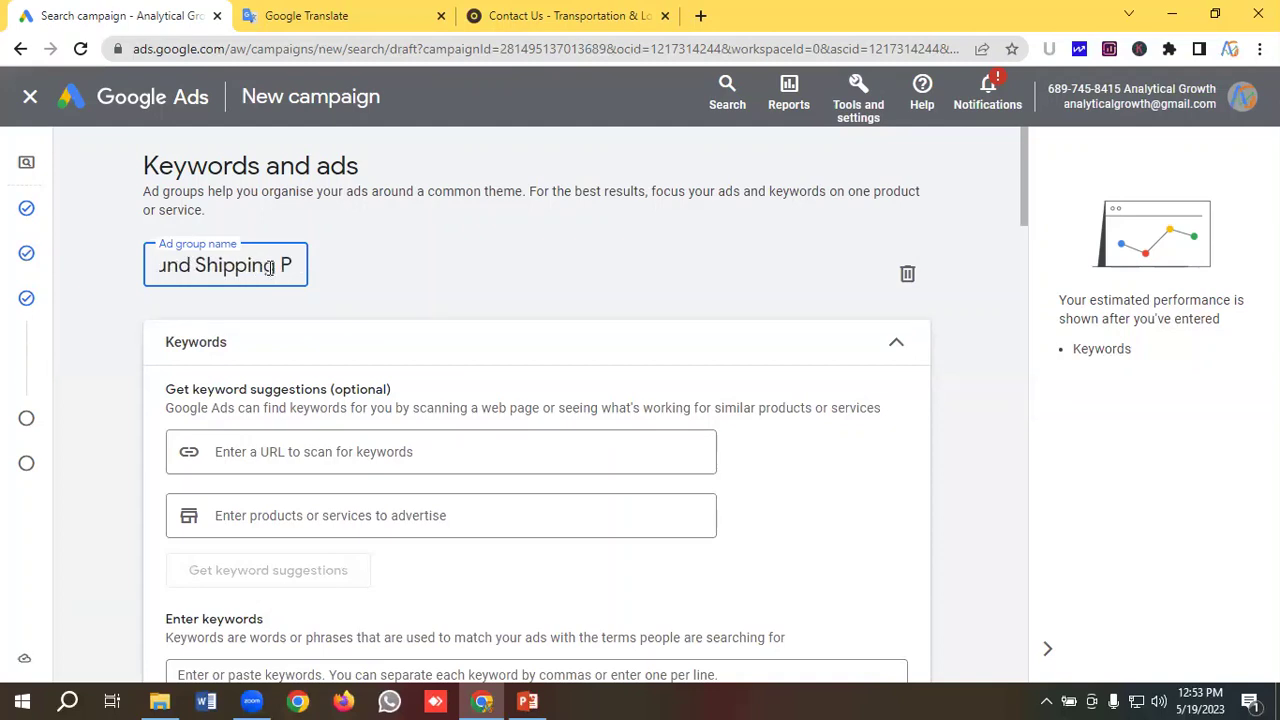
type("h")
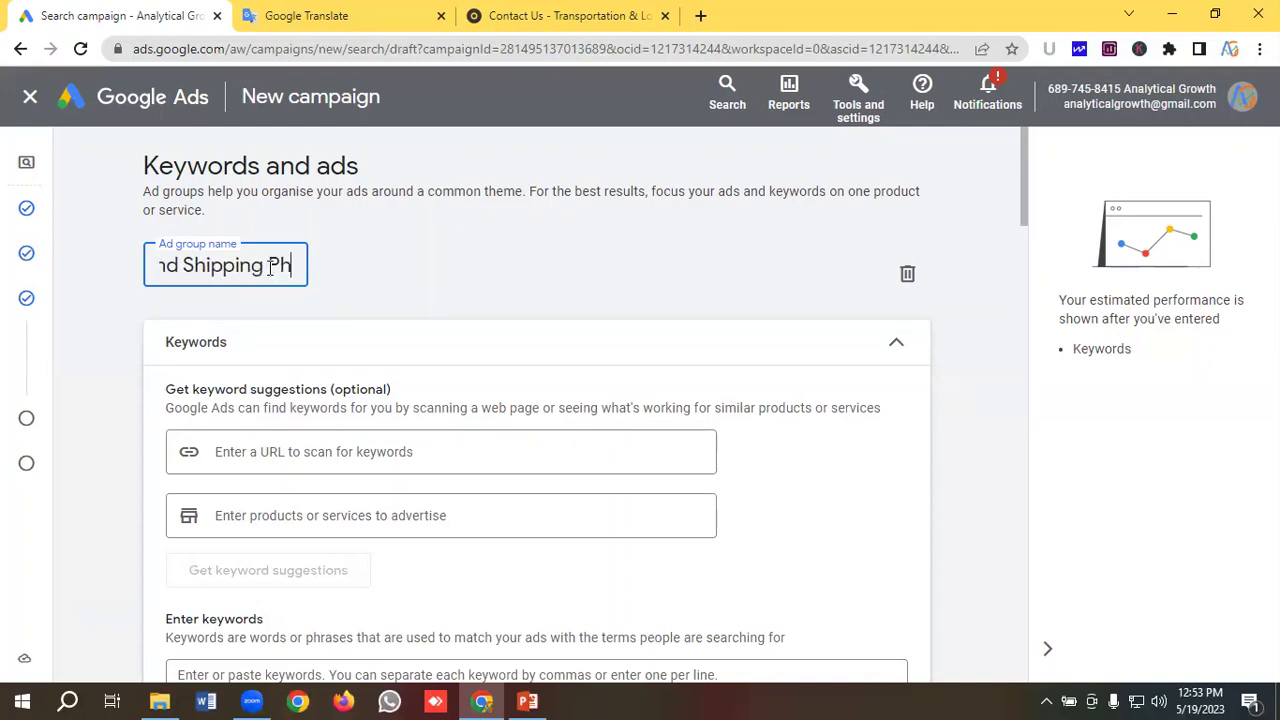
type("rase")
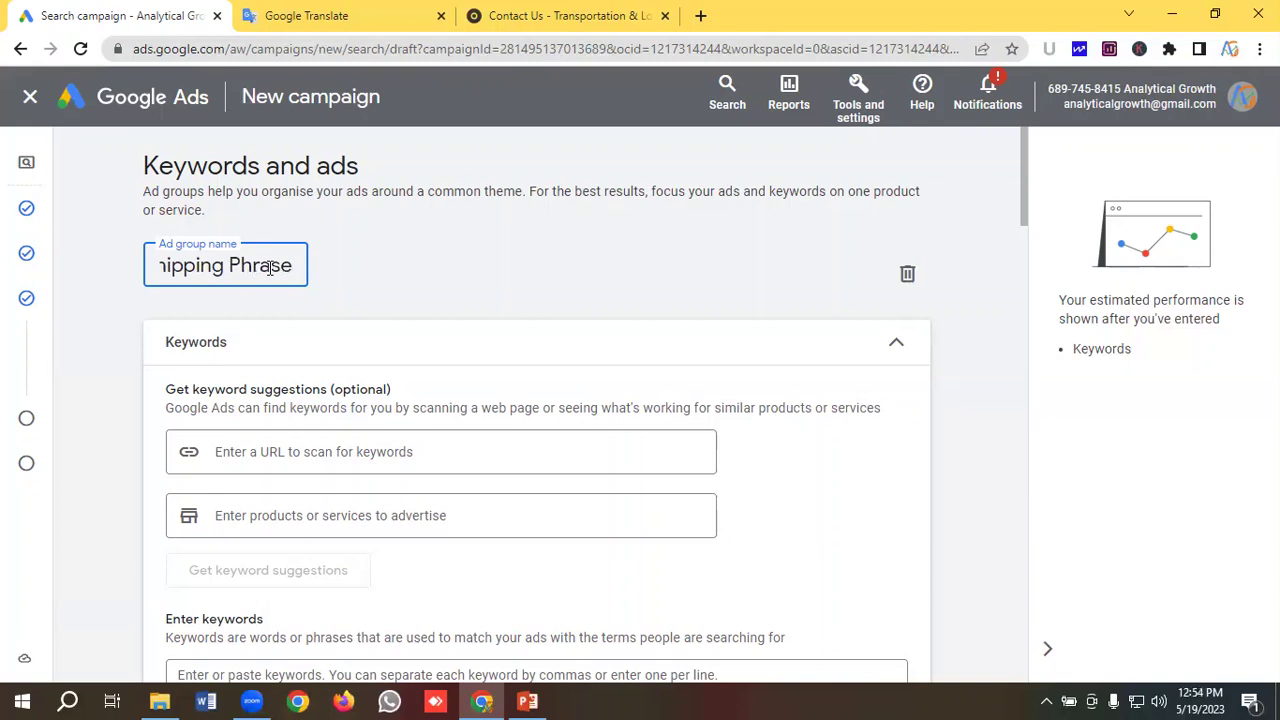
left_click(369, 282)
Copy the keyword list from "ground shipping" through "ups ground quote" from the notes in Google Translate
scroll(370, 273, "down", 4)
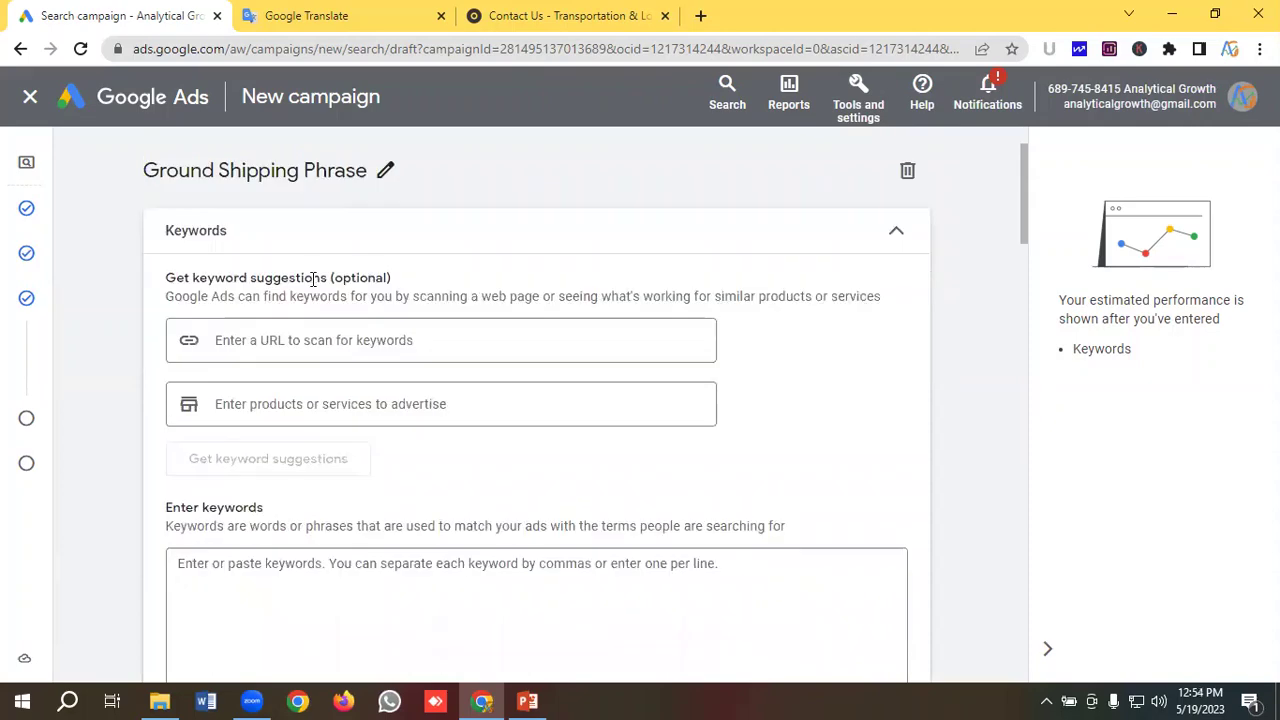
scroll(240, 289, "down", 2)
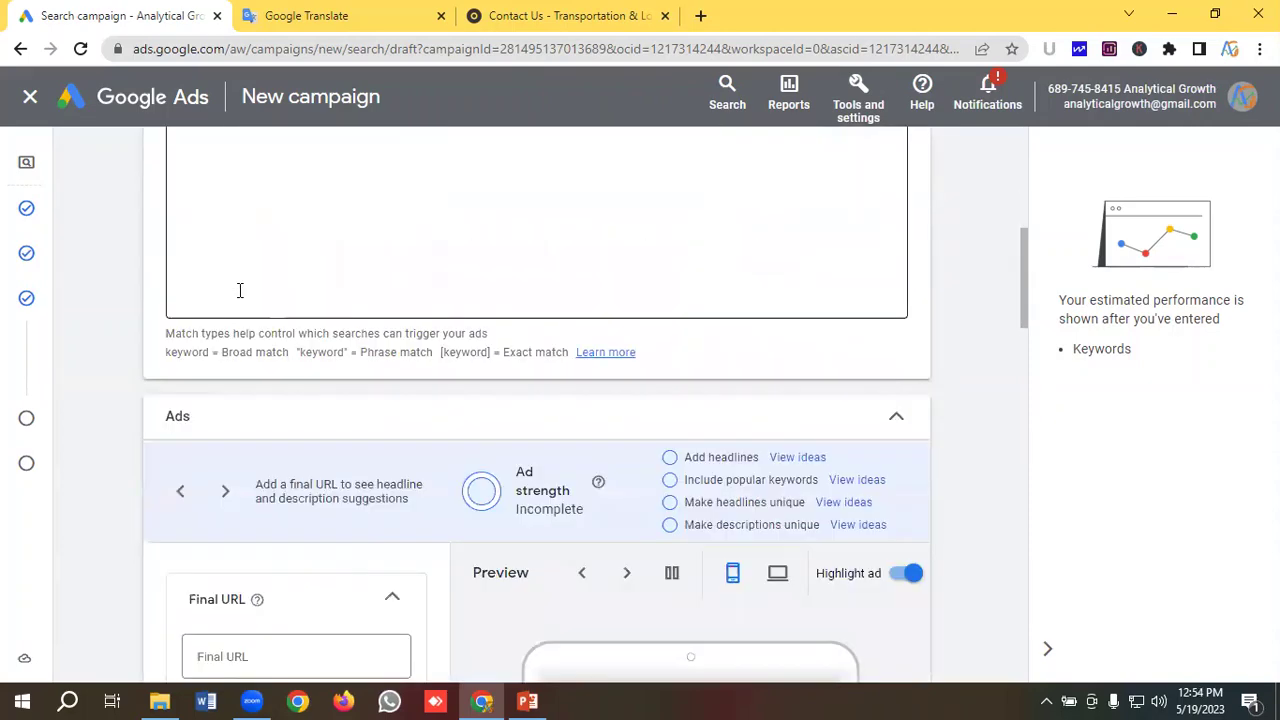
left_click(240, 280)
scroll(243, 278, "up", 2)
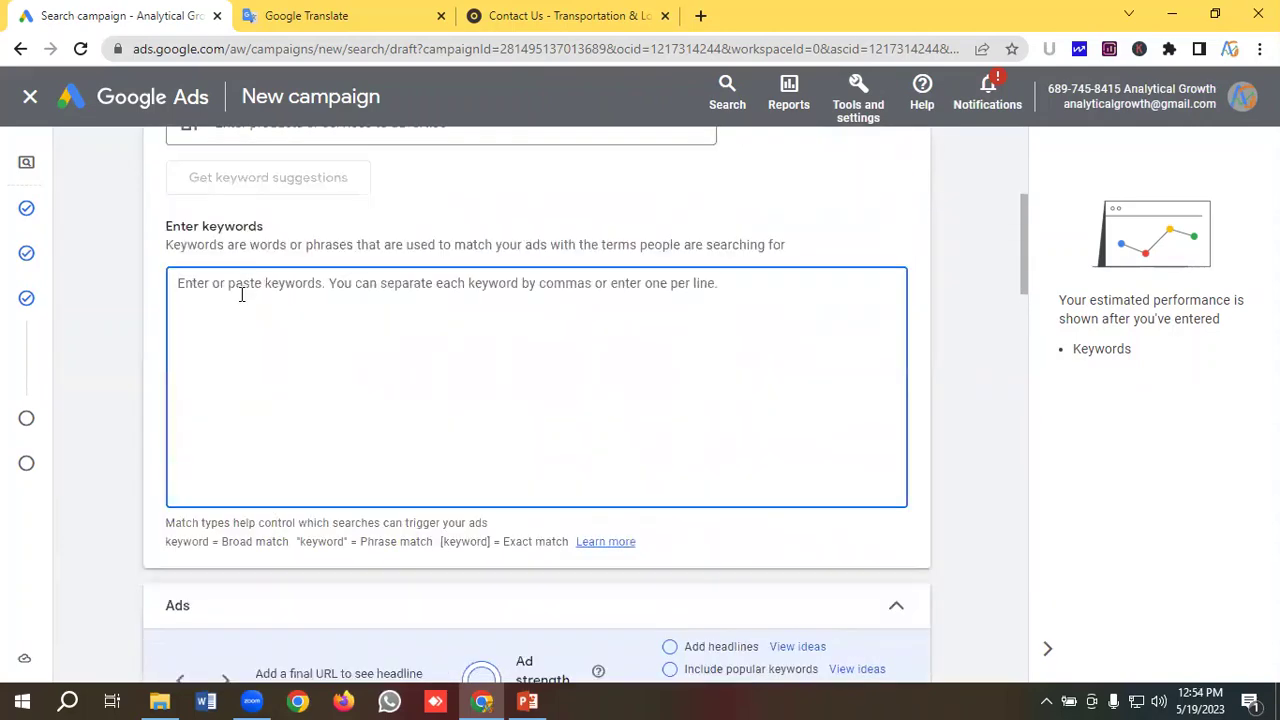
left_click(337, 12)
left_click_drag(222, 482, 66, 322)
right_click(98, 345)
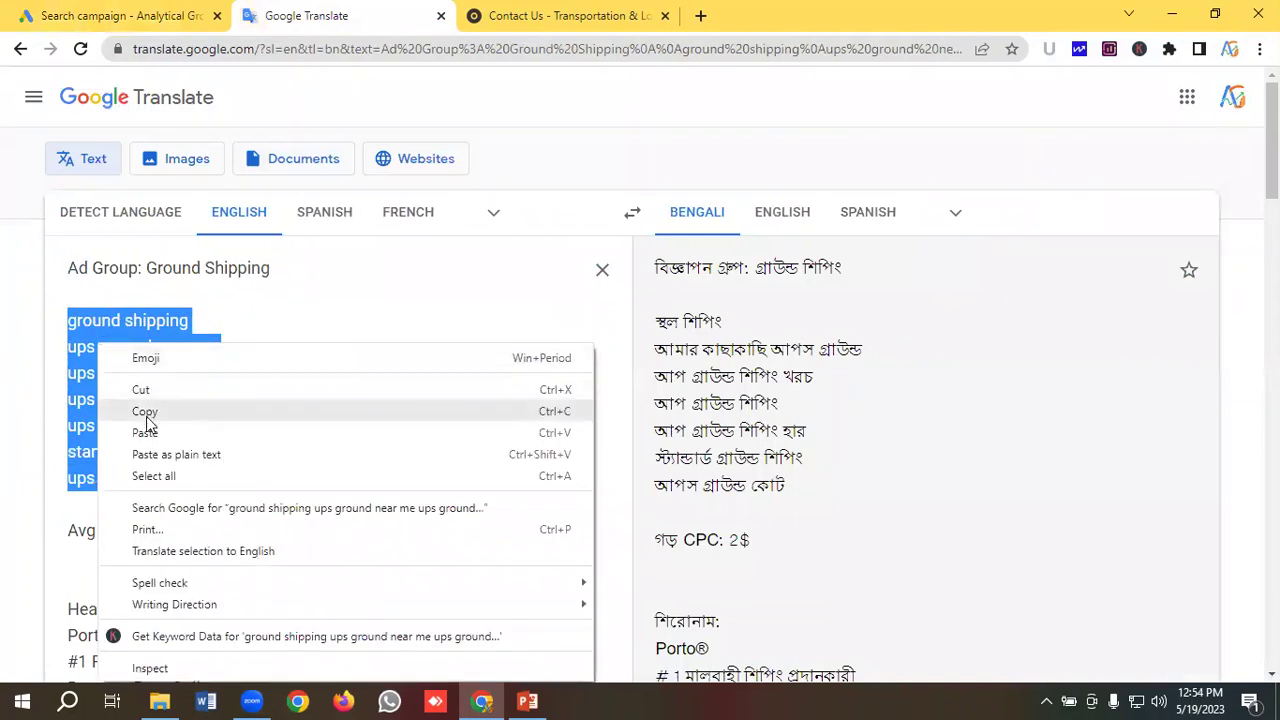
left_click(145, 412)
Open the AdWords Wrapper site, adwordswrapper.com, in a new browser tab
left_click(704, 18)
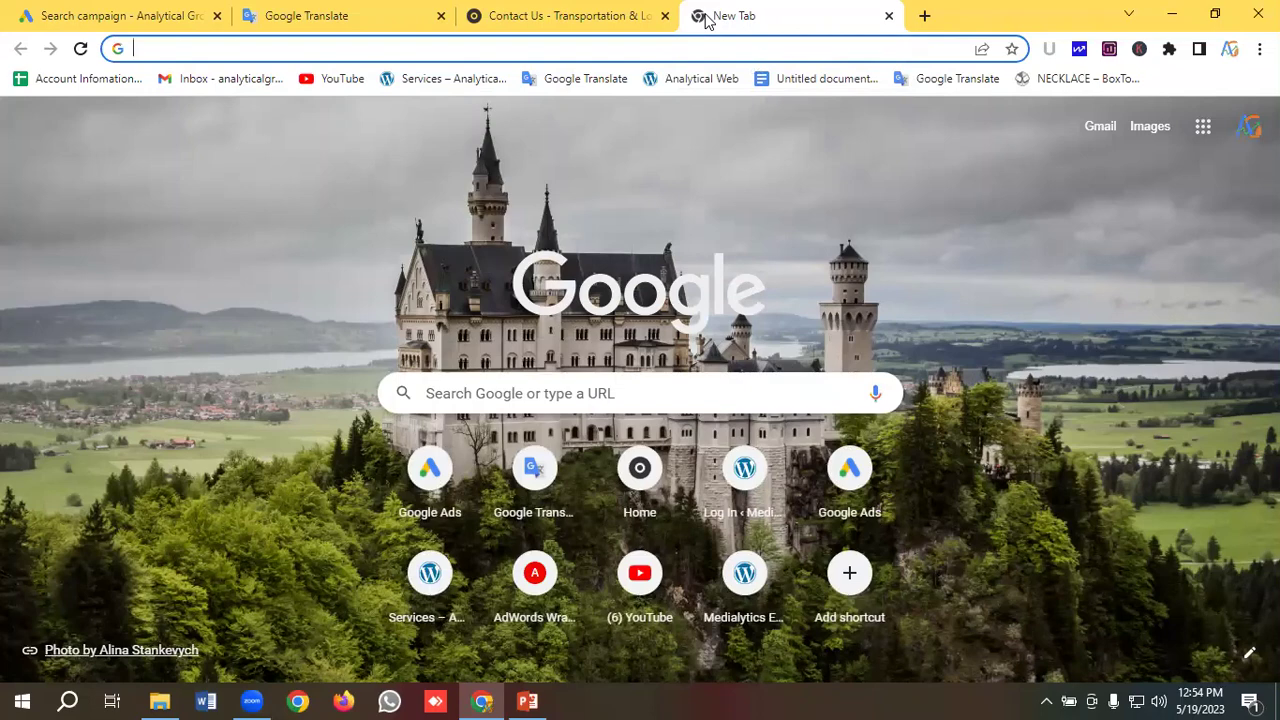
type("A")
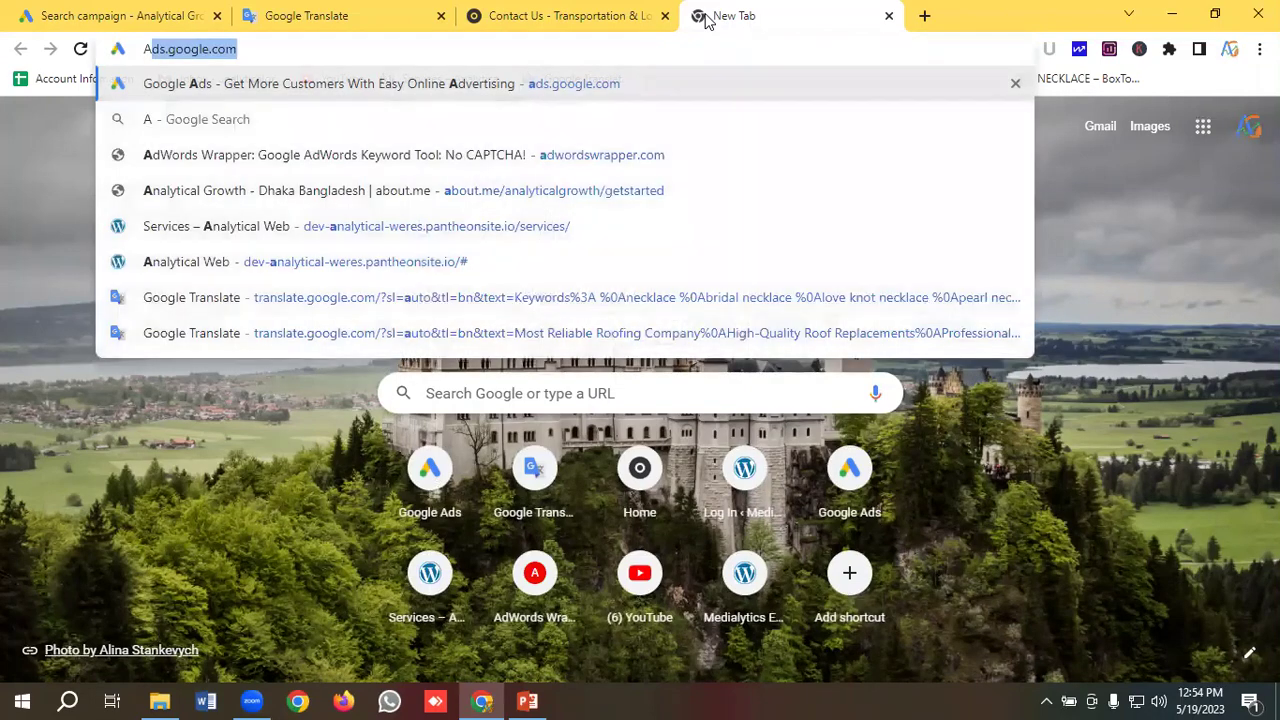
type("dwor")
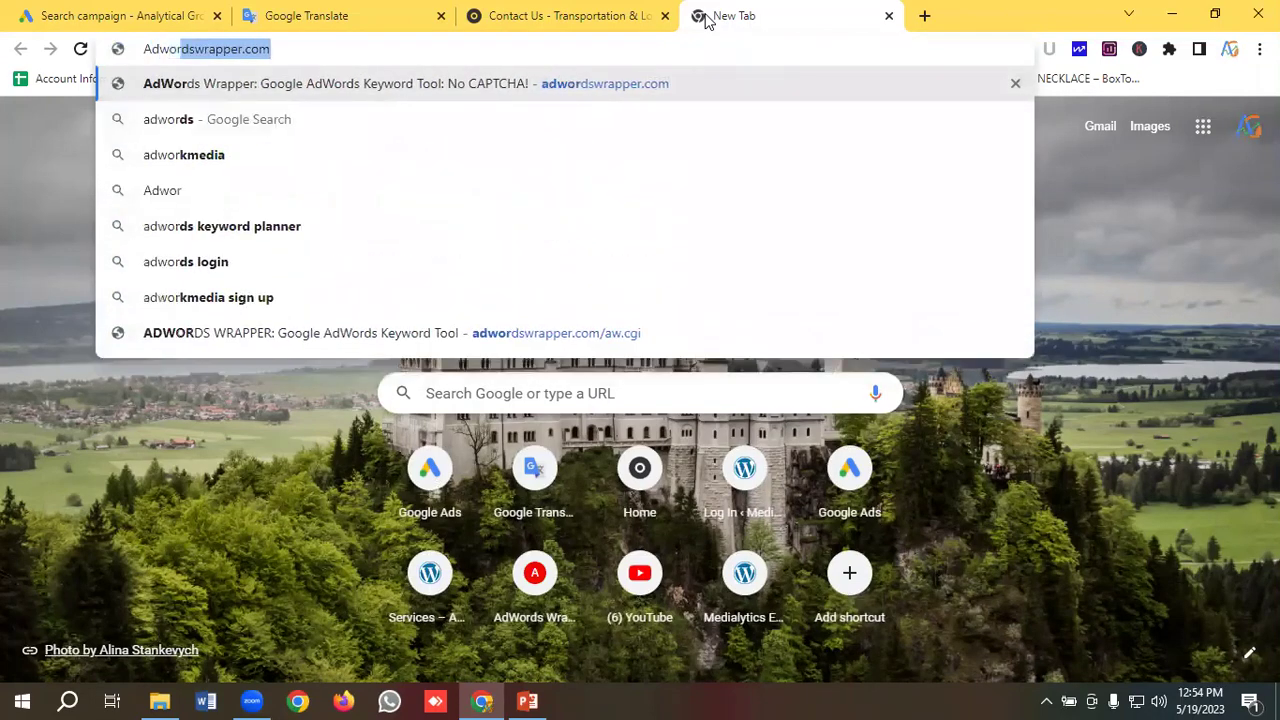
key("Return")
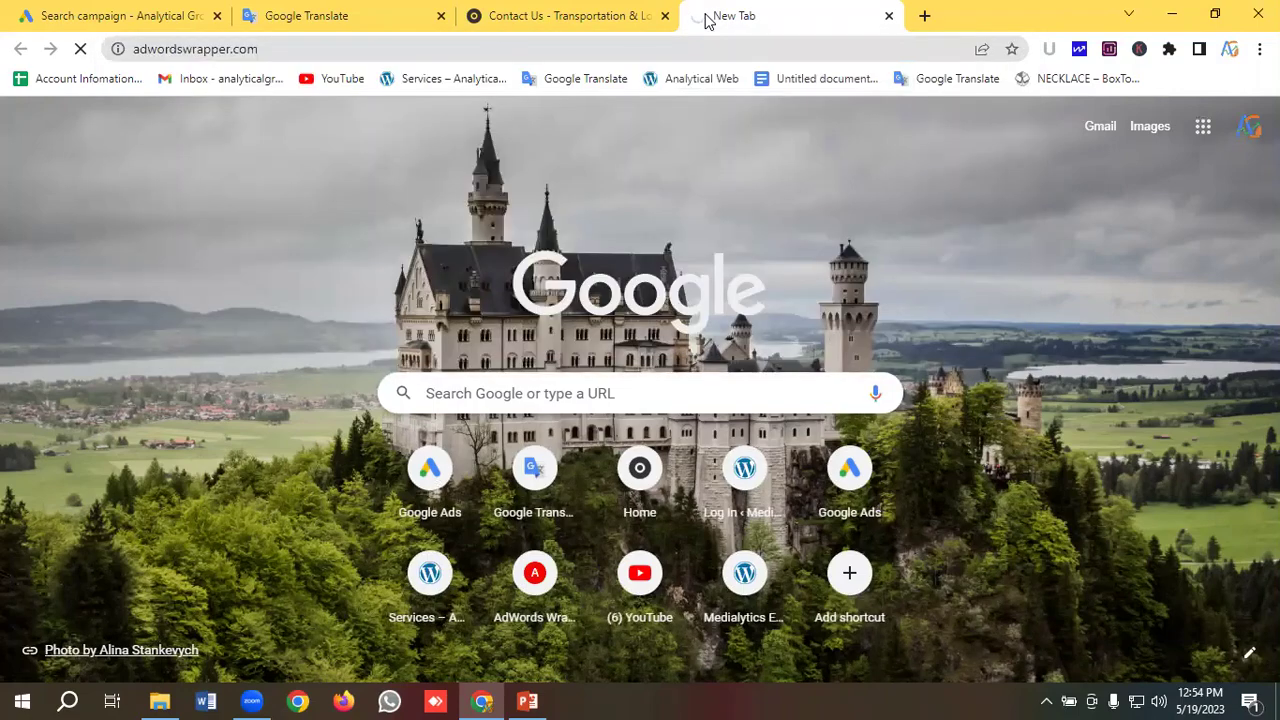
Wrap the copied ground shipping keywords into match types and locate the Phrase Match output list
scroll(497, 320, "down", 8)
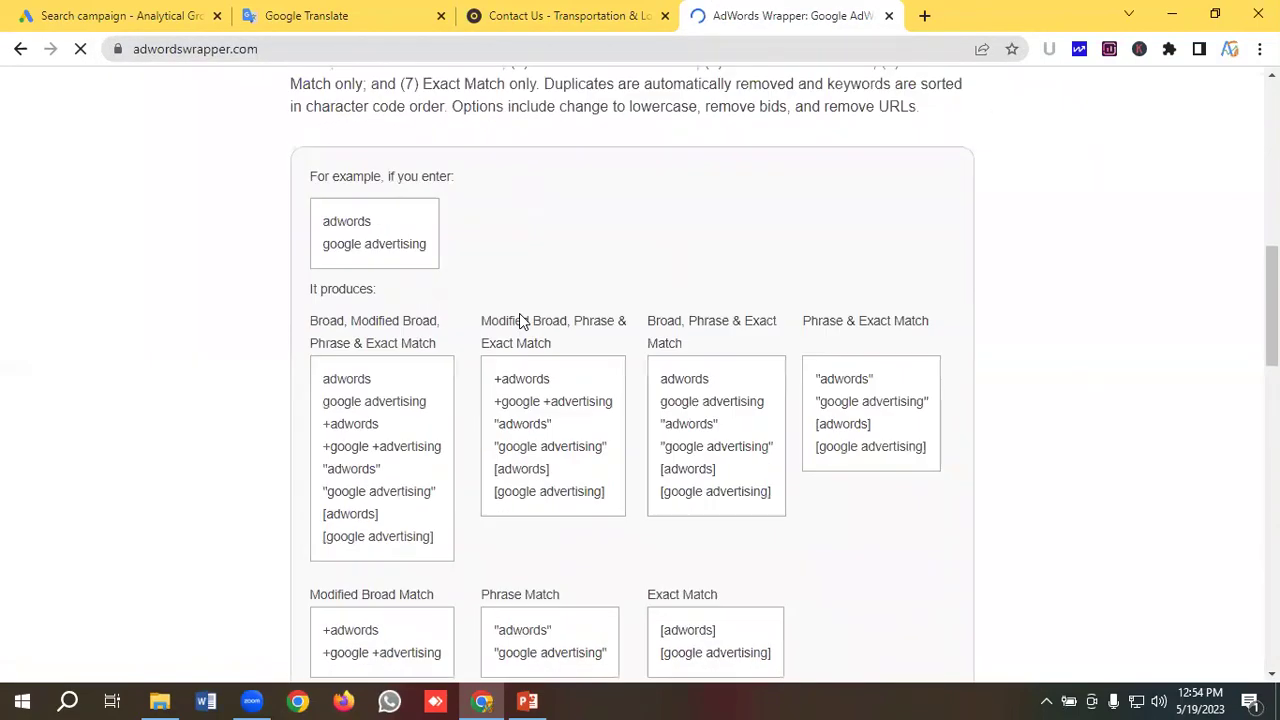
scroll(528, 318, "down", 10)
scroll(468, 268, "up", 2)
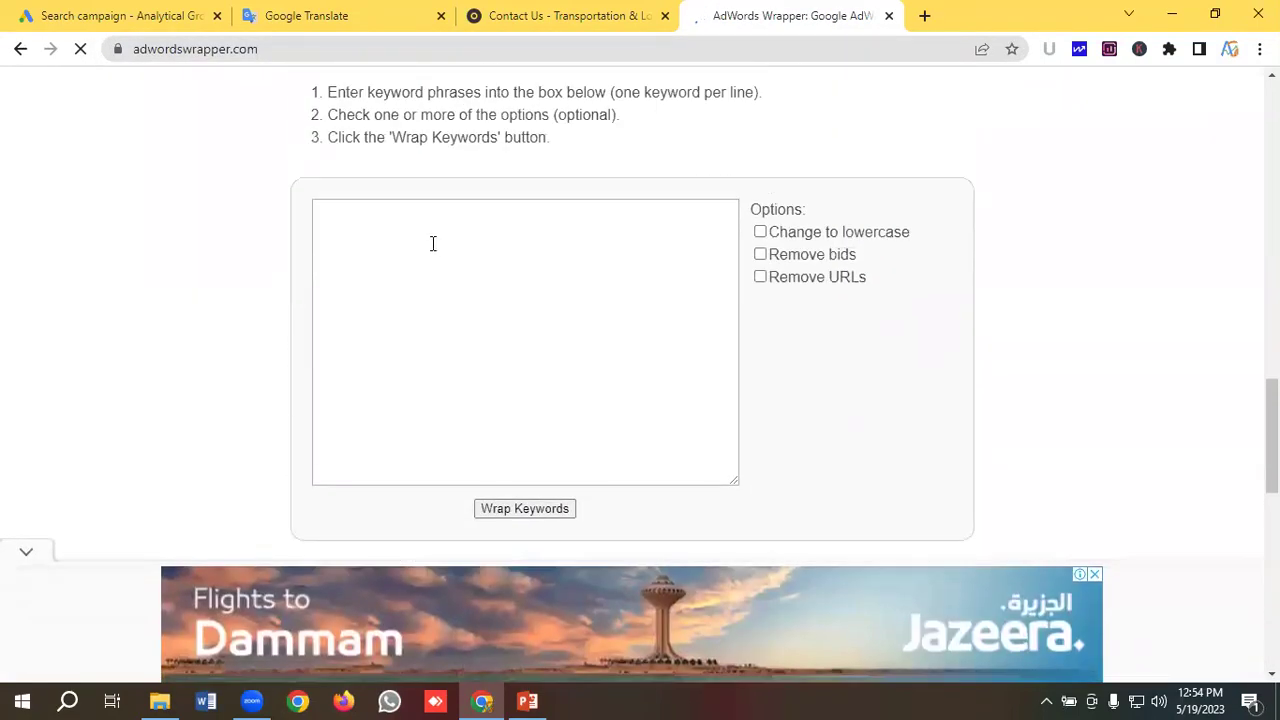
left_click(433, 243)
key("ctrl+v")
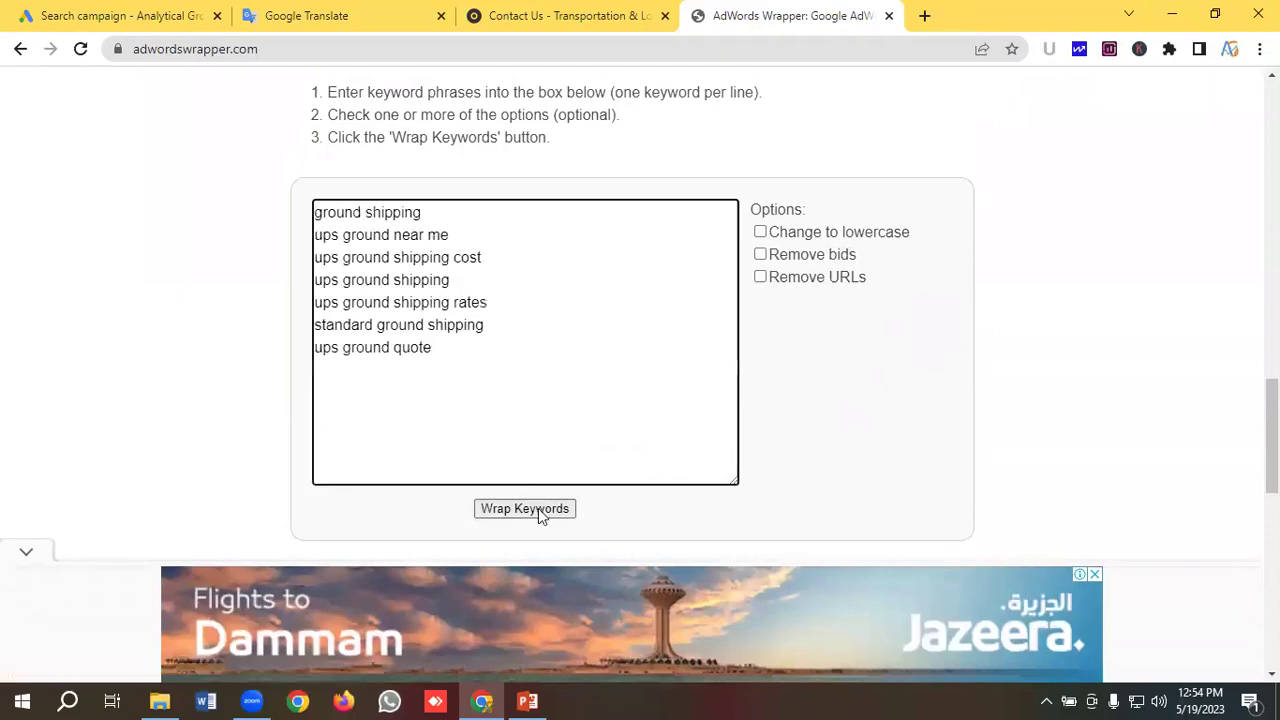
left_click(510, 508)
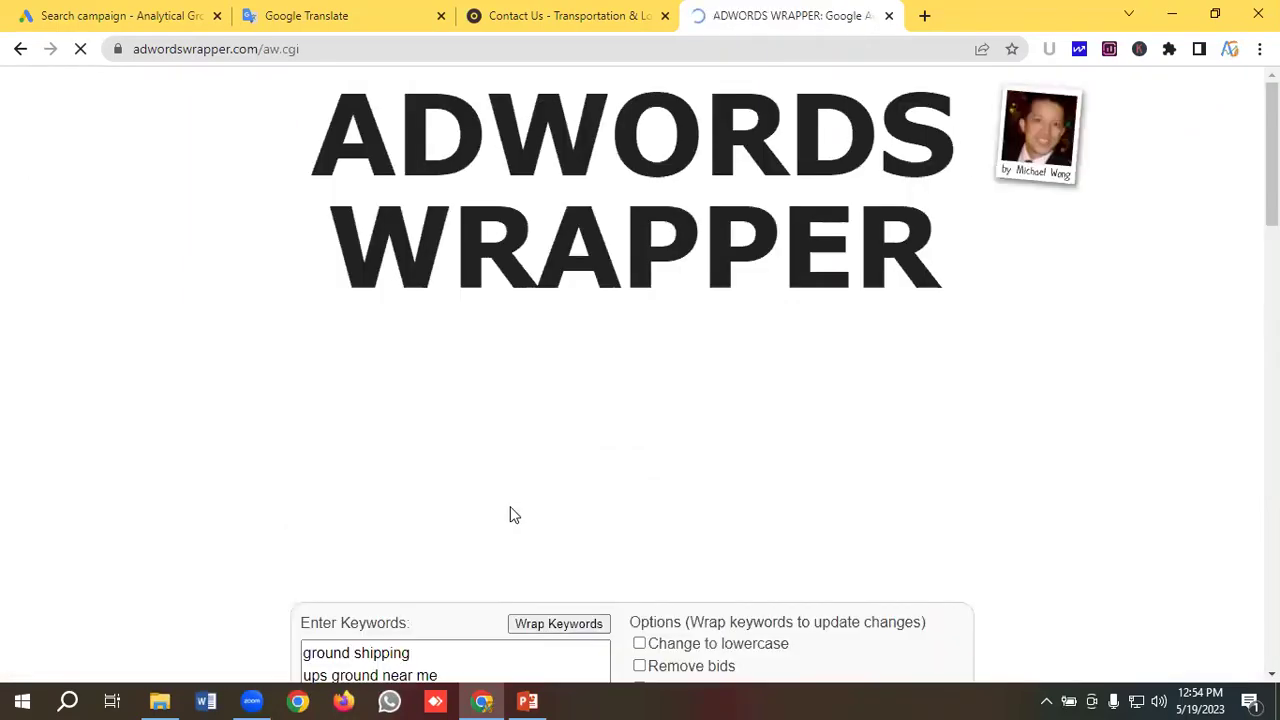
scroll(610, 380, "down", 10)
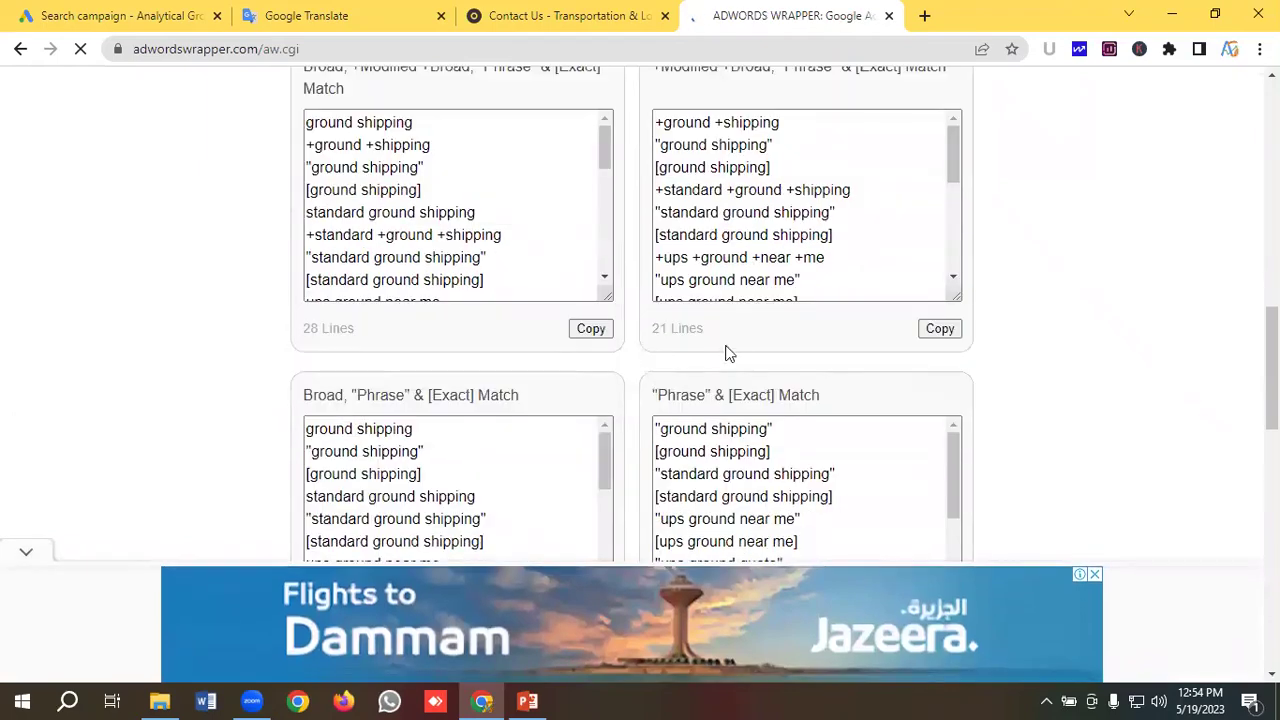
scroll(736, 348, "down", 5)
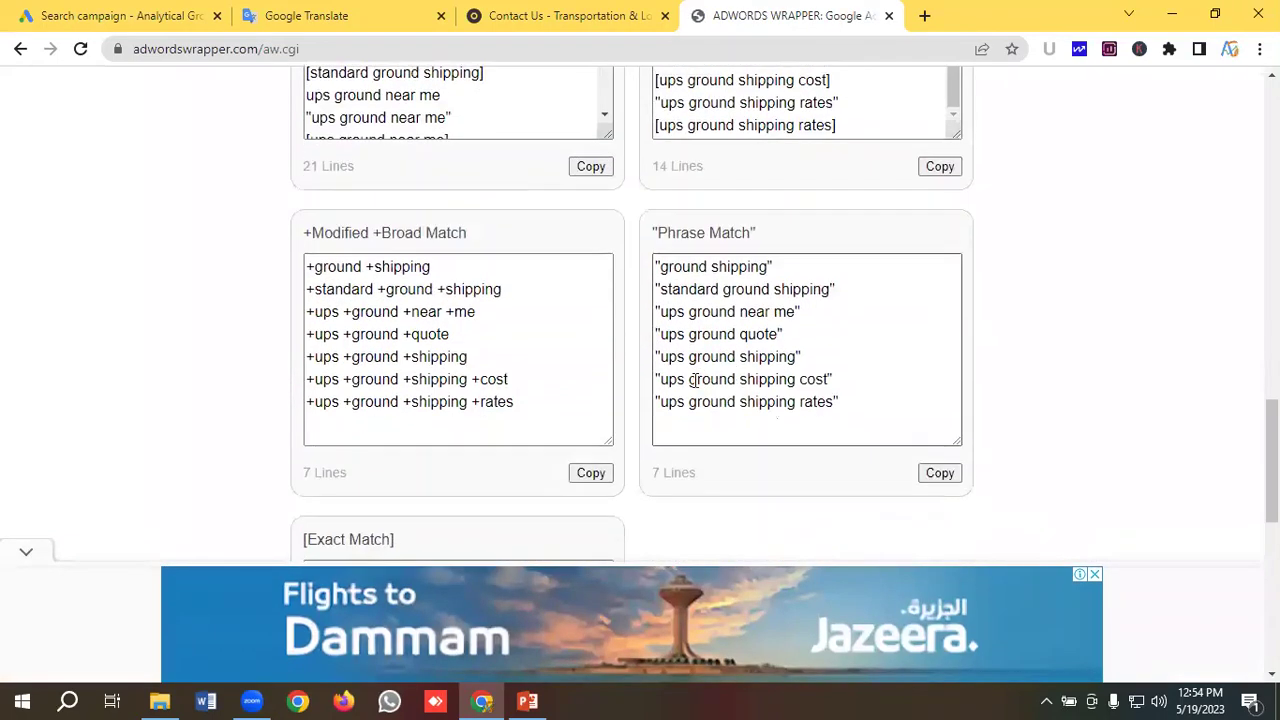
Copy the seven Phrase Match keywords from AdWords Wrapper into the Ground Shipping Phrase ad group's keywords in Google Ads
left_click_drag(846, 408, 656, 266)
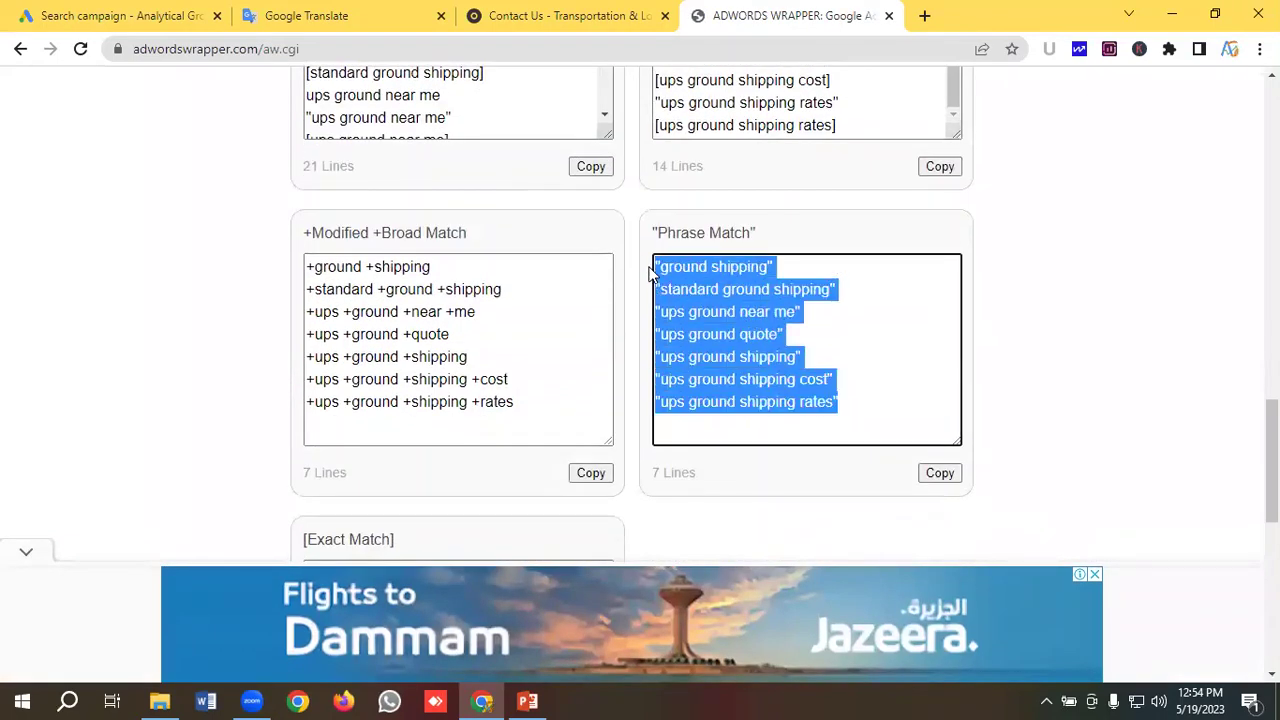
right_click(697, 290)
left_click(743, 356)
left_click(110, 16)
left_click(212, 286)
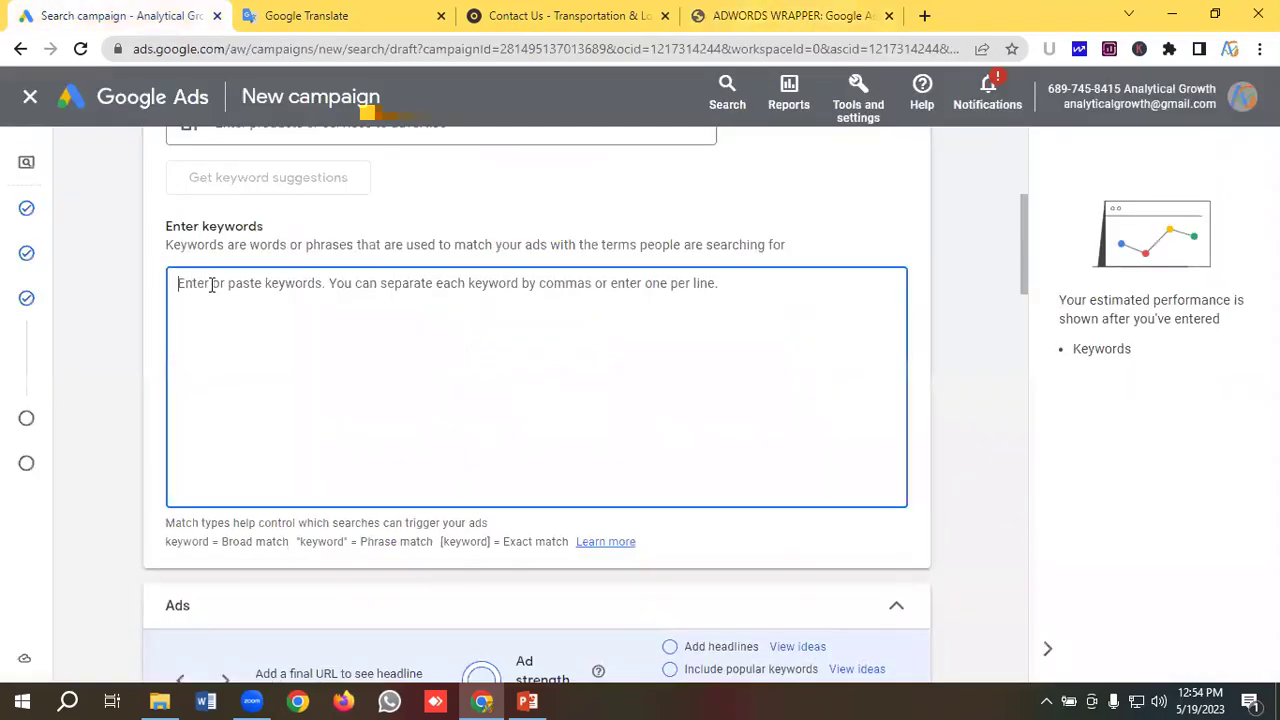
key("ctrl+v")
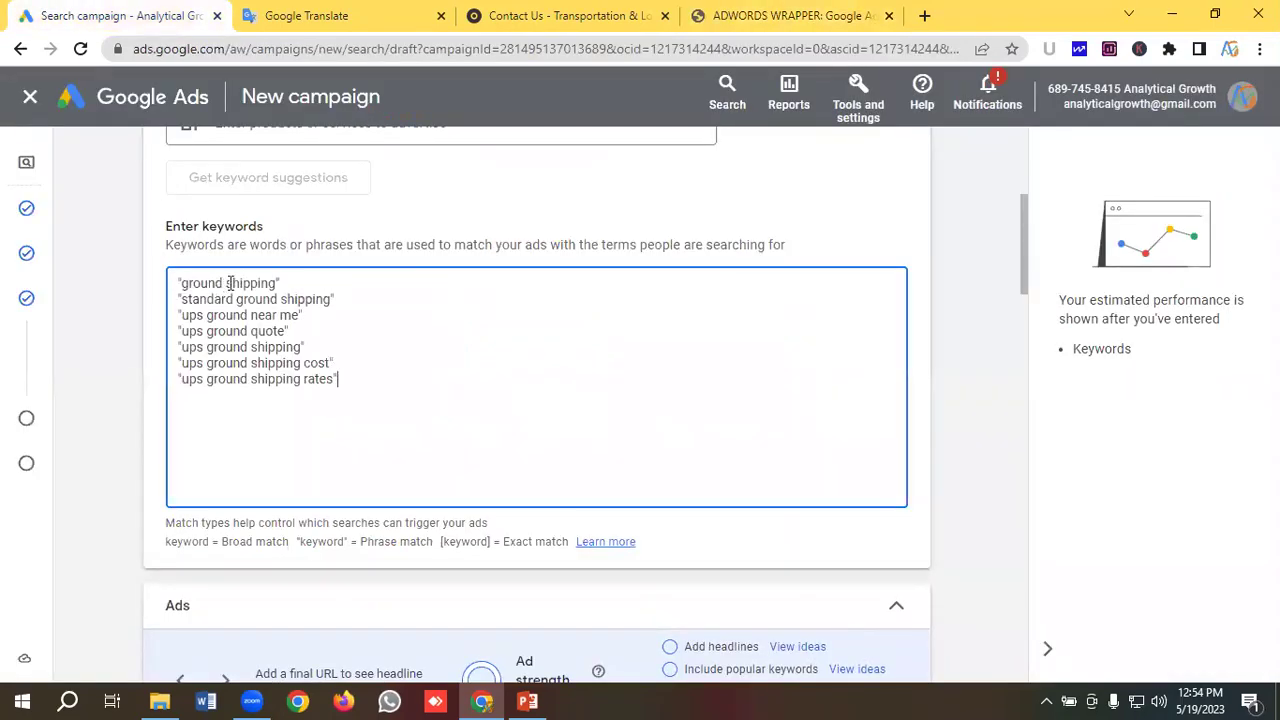
Open the Porto transportation site's Home page and copy its address, portotheme.com/wordpress/porto/transportation/
scroll(270, 285, "down", 3)
scroll(270, 289, "down", 2)
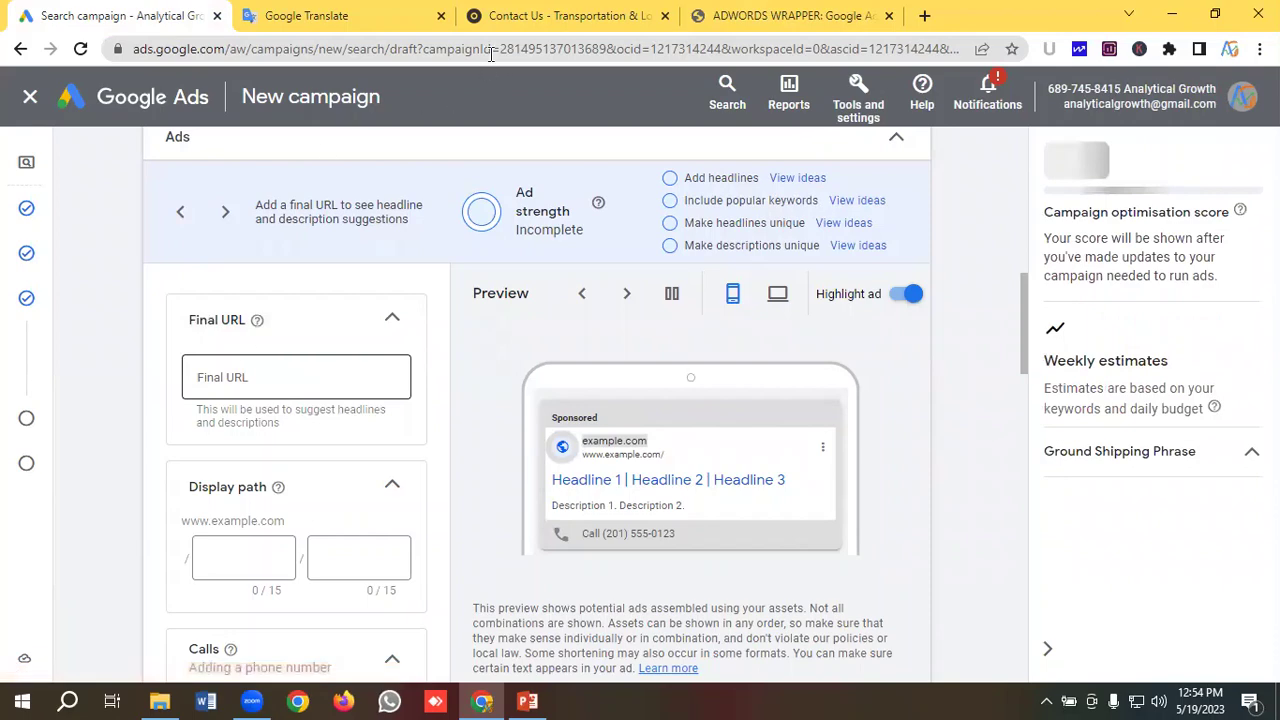
left_click(528, 16)
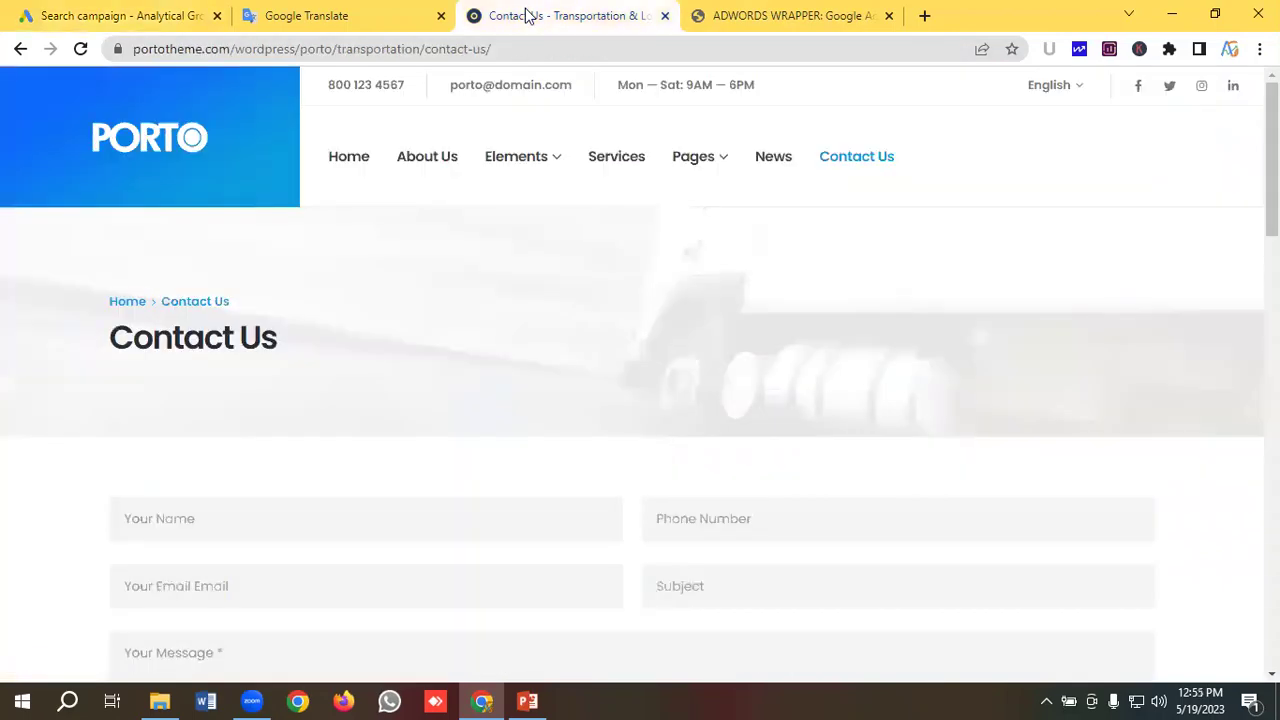
left_click(360, 162)
left_click(312, 48)
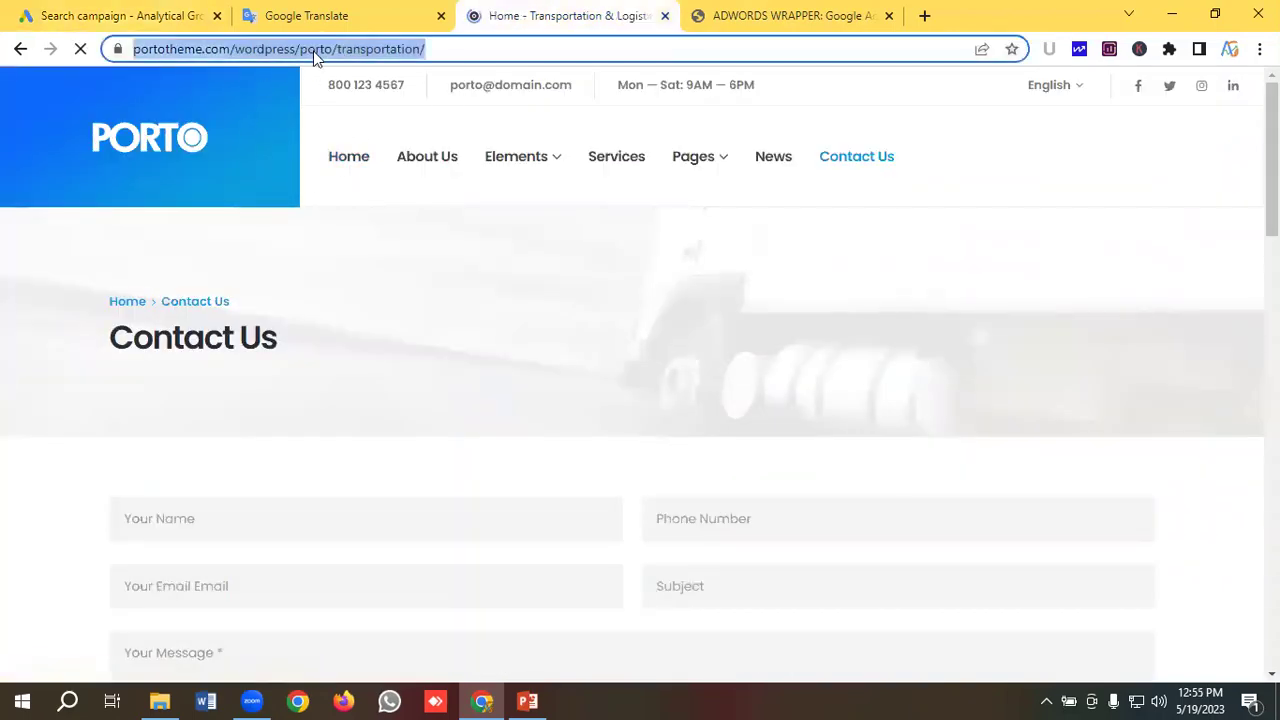
right_click(311, 48)
left_click(360, 177)
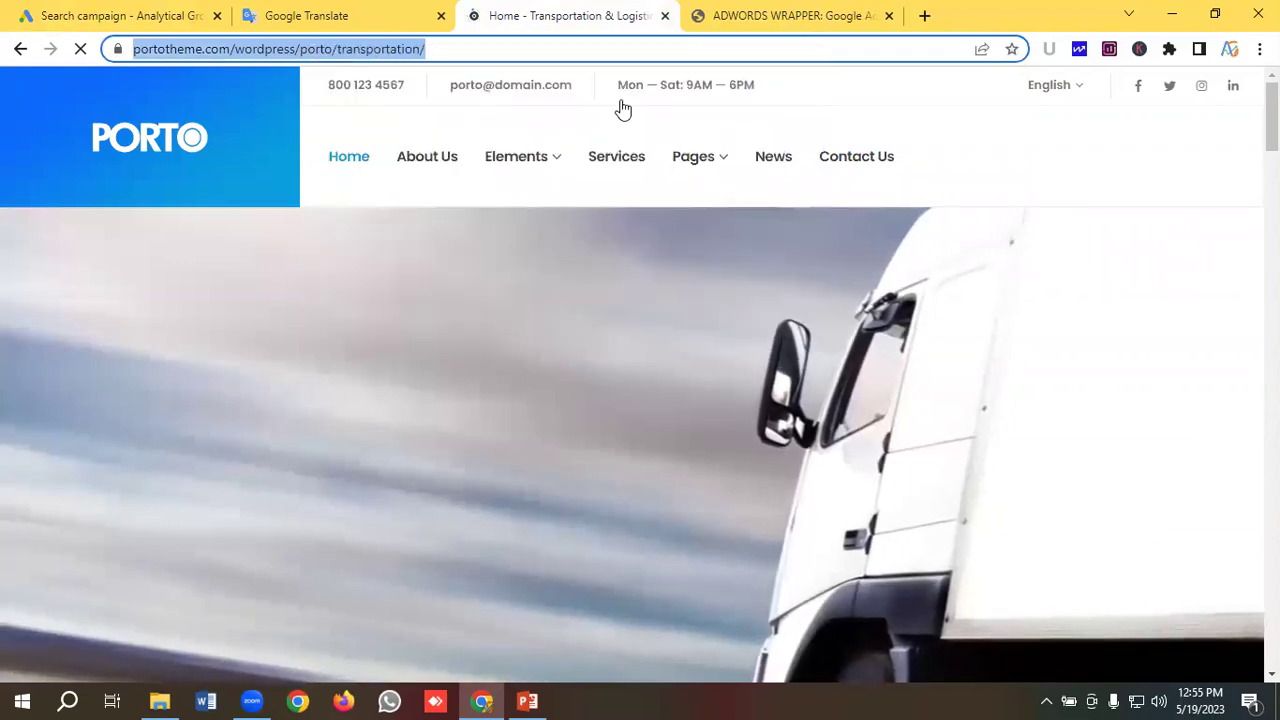
Search Google for "campaign url builder" in a new browser tab and open the GA Dev Tools Campaign URL Builder
left_click(921, 15)
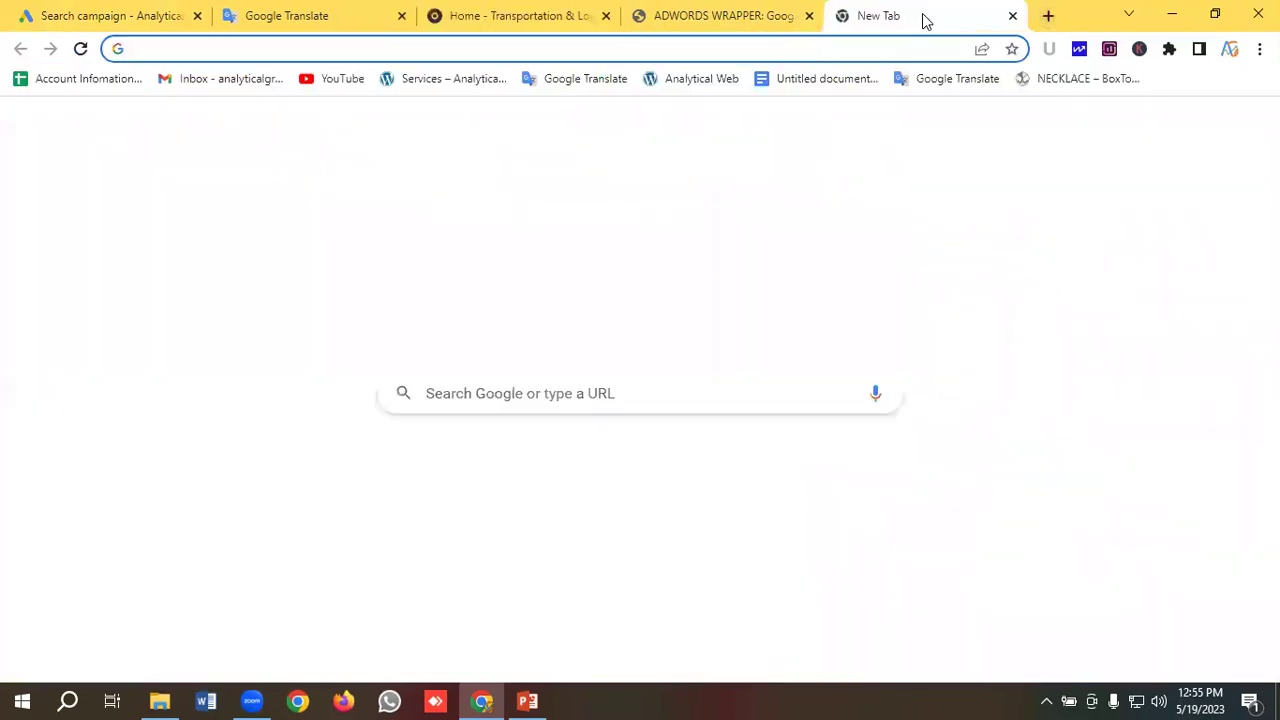
type("C")
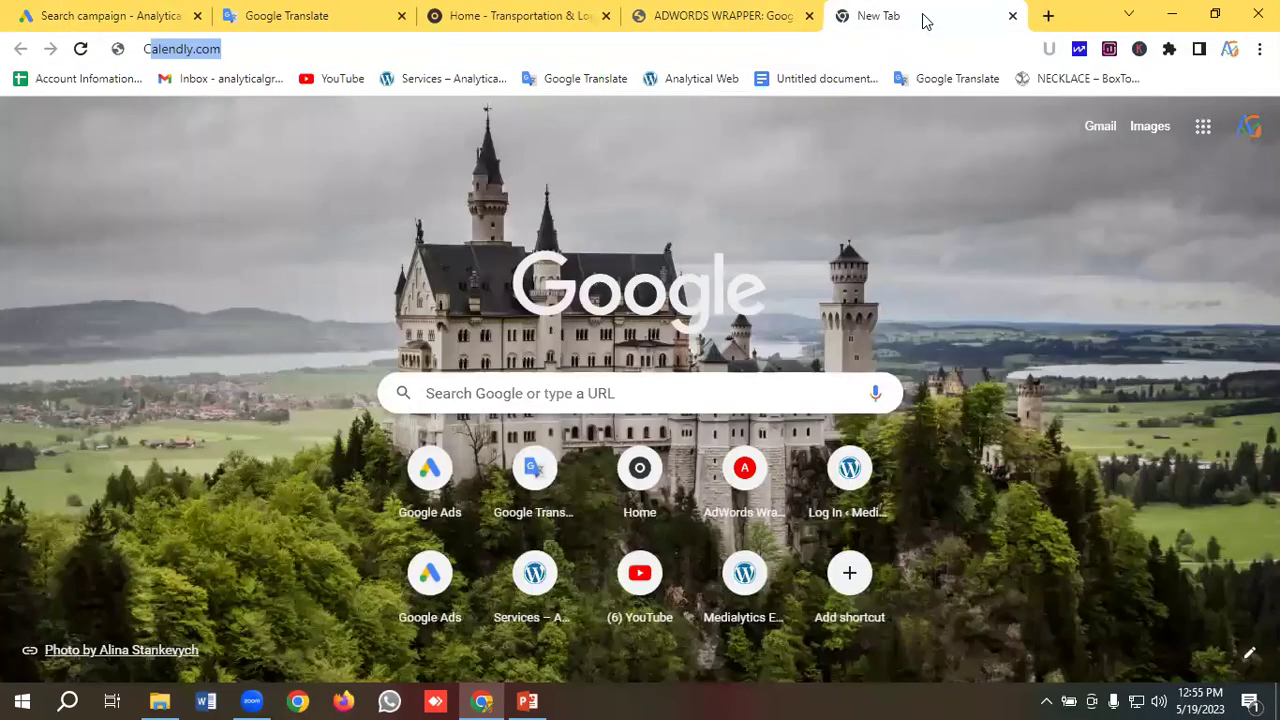
type("ampaig")
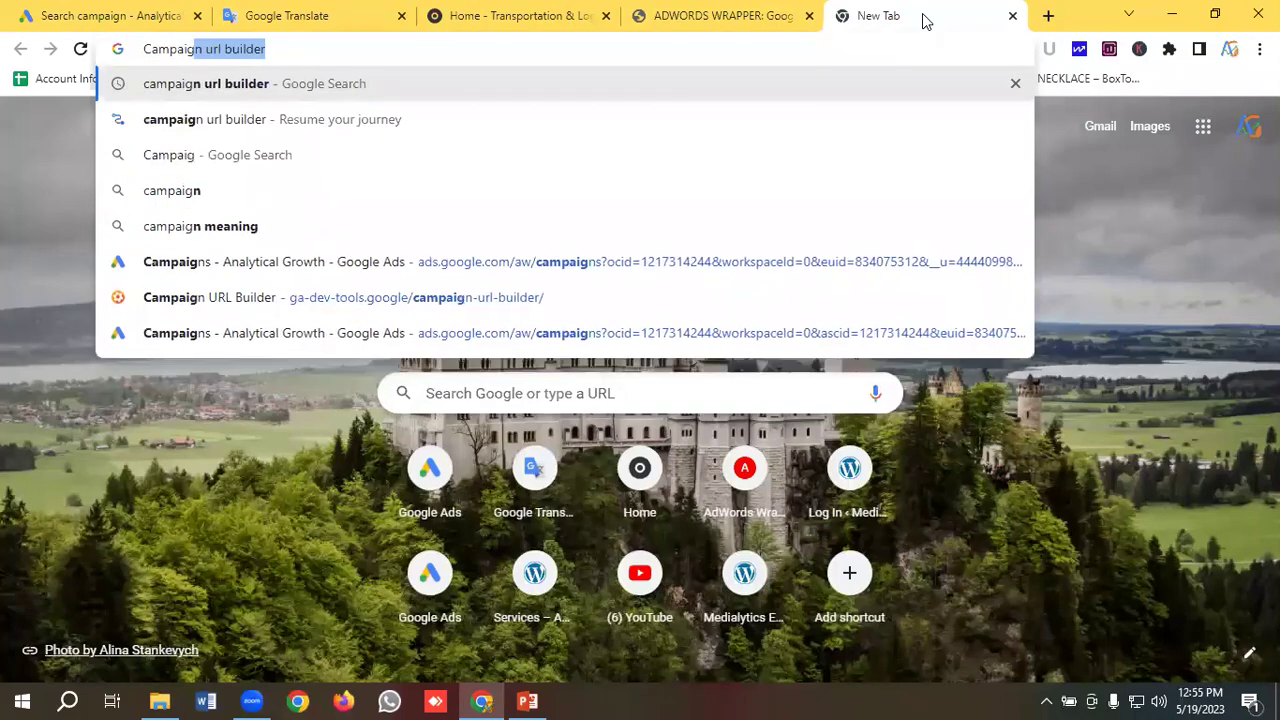
key("Return")
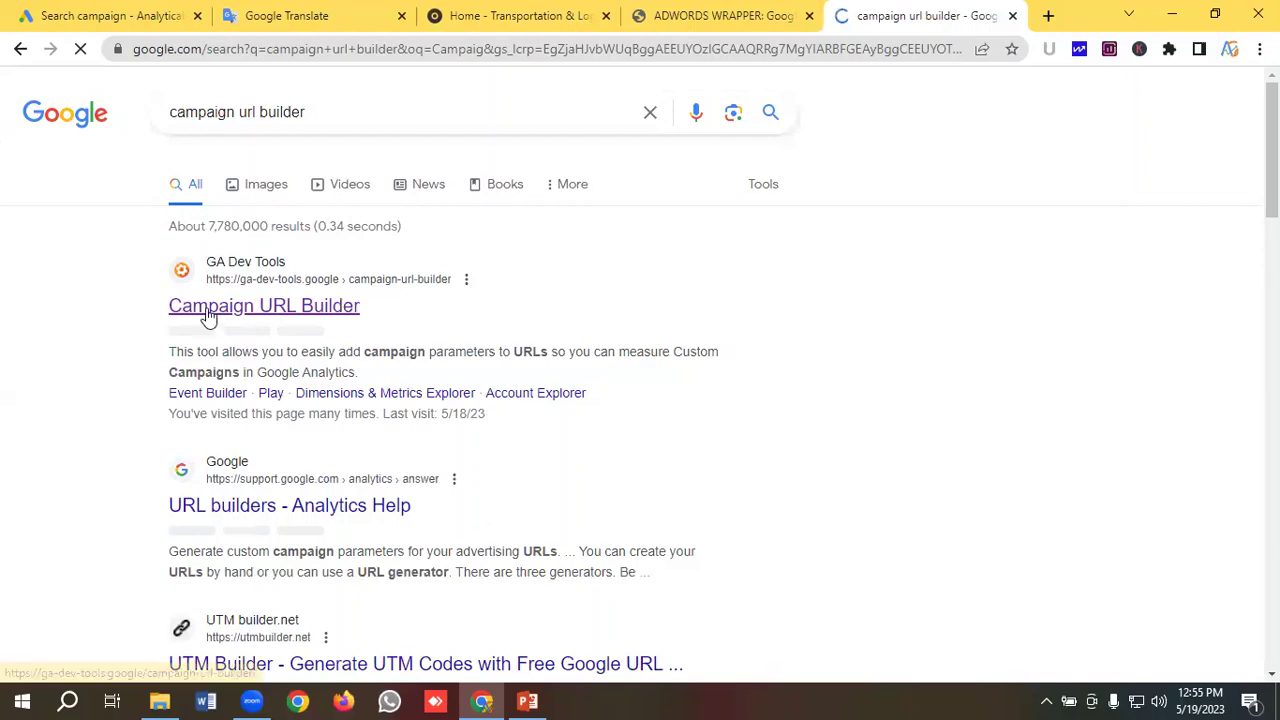
left_click(209, 316)
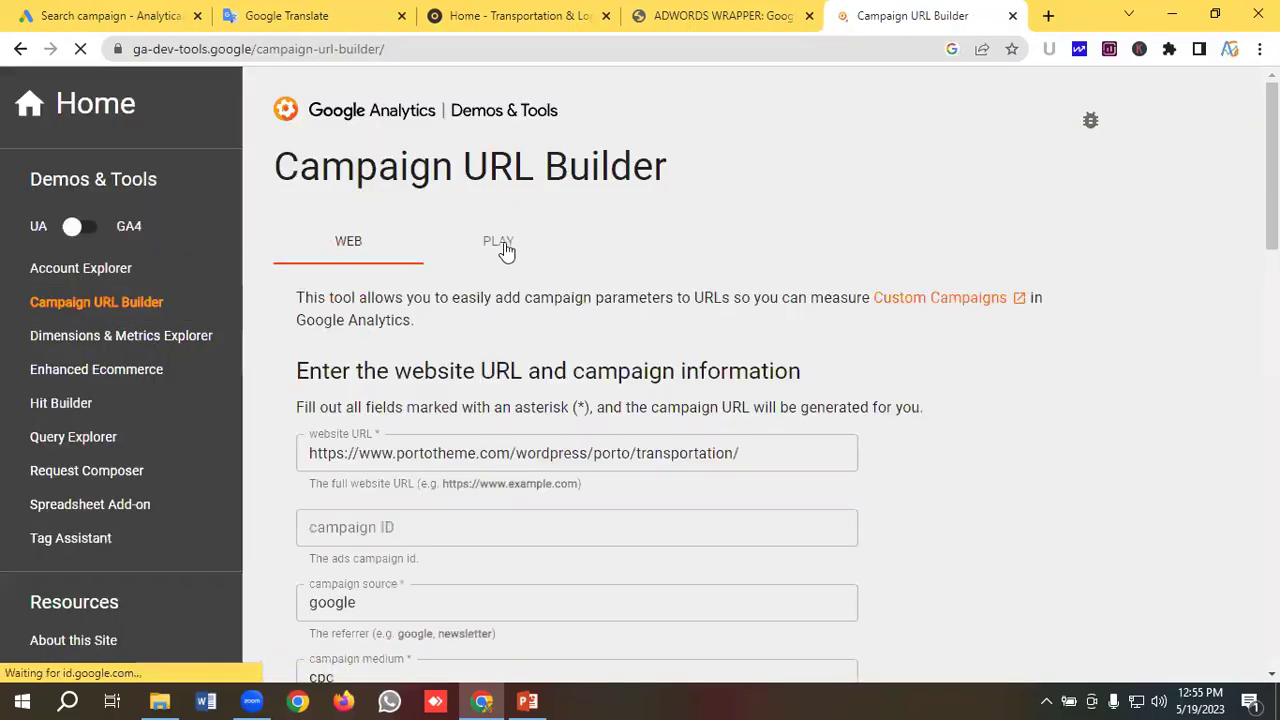
Review the Porto URL, source google, medium cpc and name "Porto| Ground Shipping| Lead Campaign", and copy the generated campaign URL
scroll(463, 251, "down", 2)
left_click(740, 265)
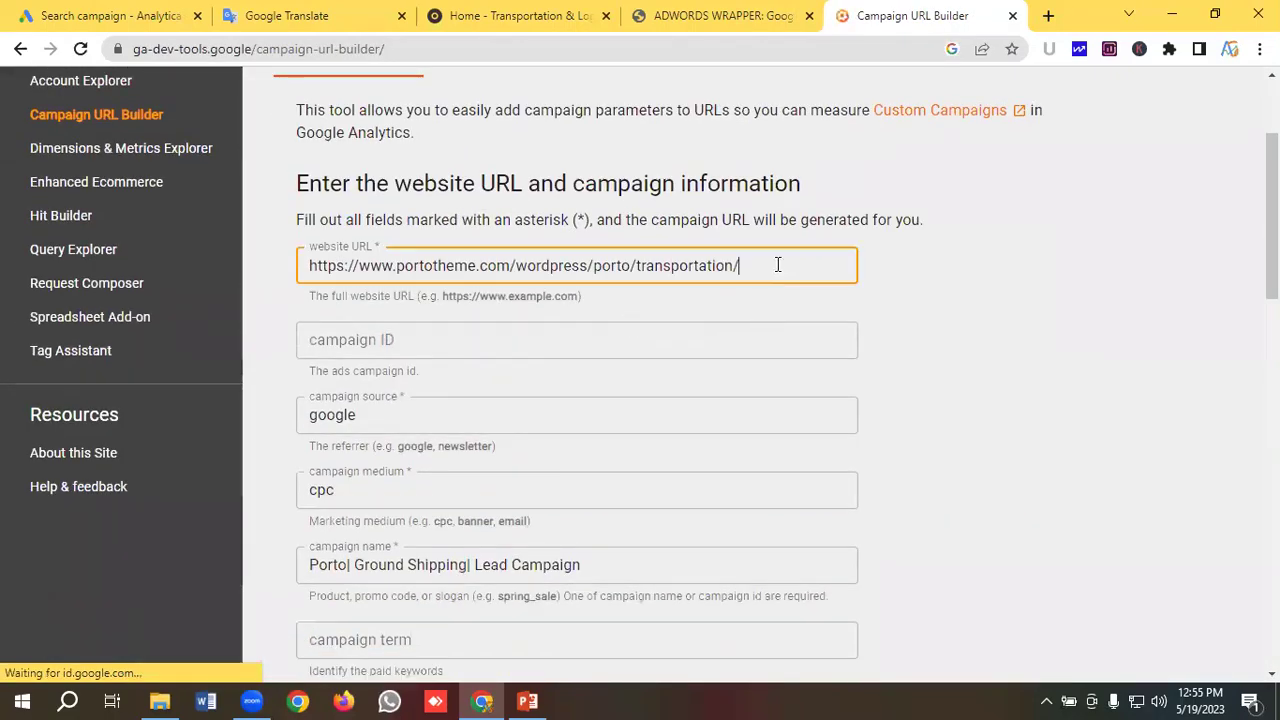
key("ctrl+a")
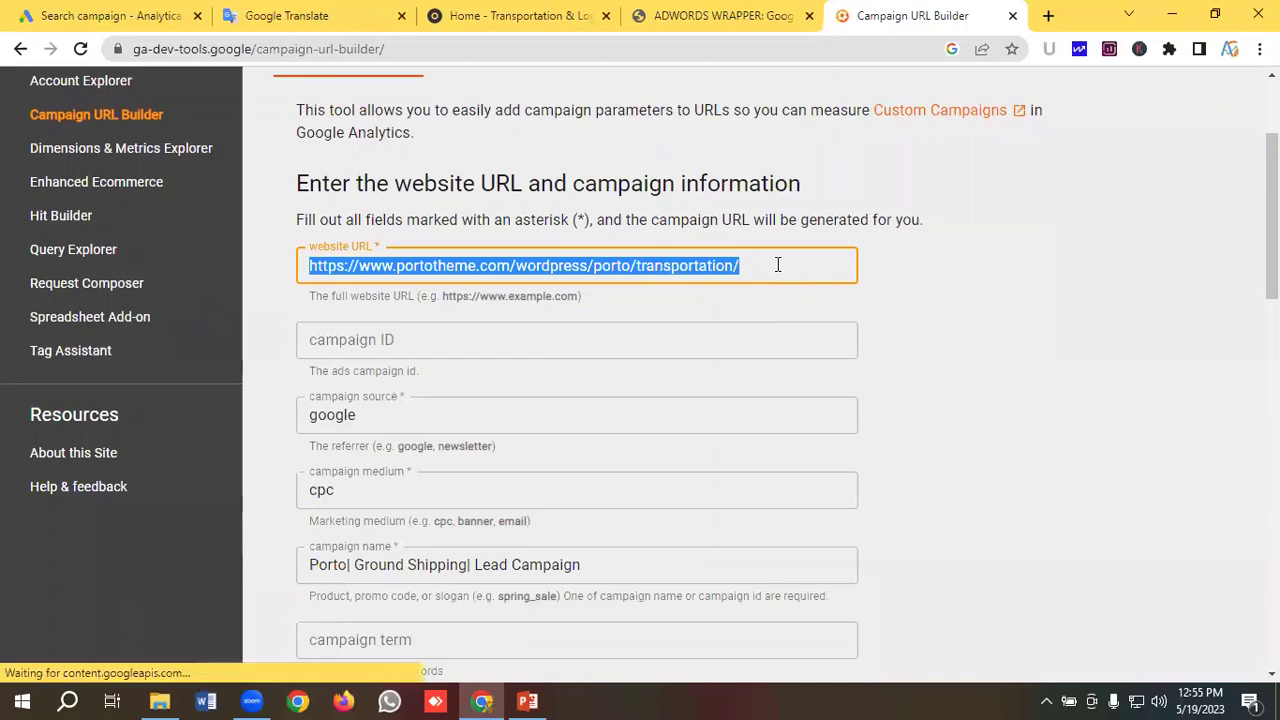
left_click(777, 264)
scroll(531, 320, "down", 1)
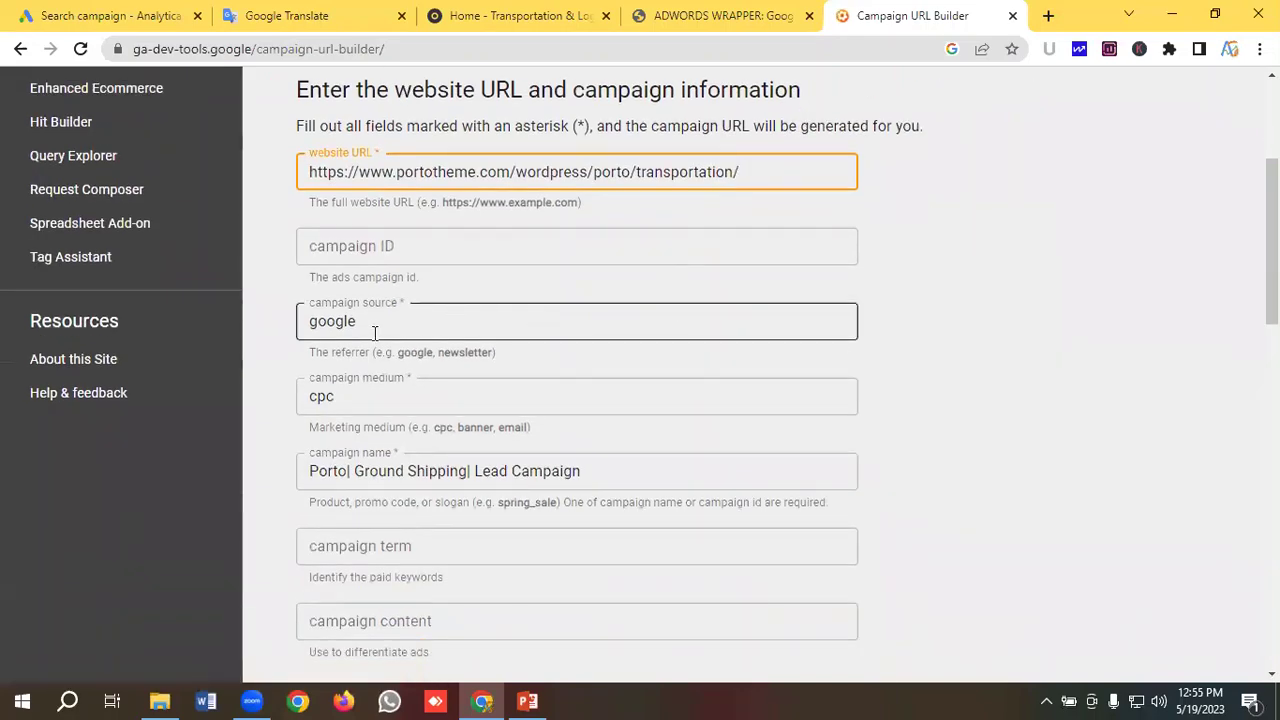
scroll(444, 312, "down", 1)
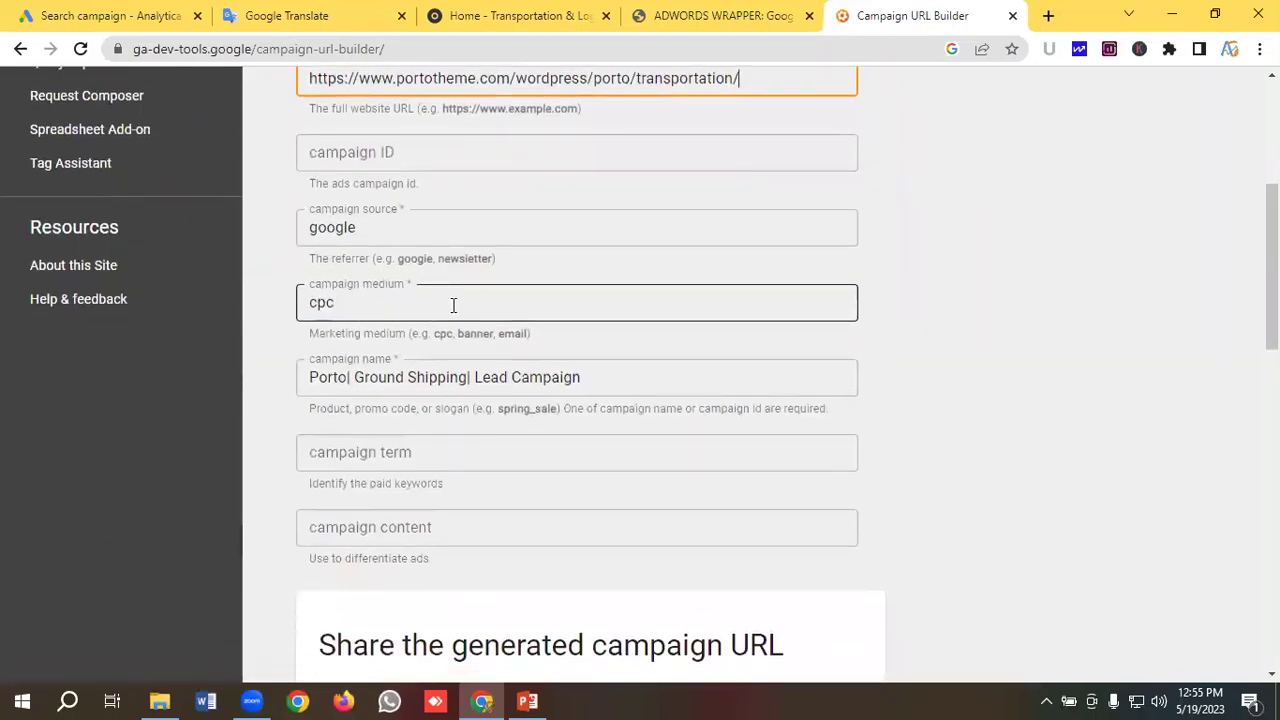
scroll(431, 297, "down", 1)
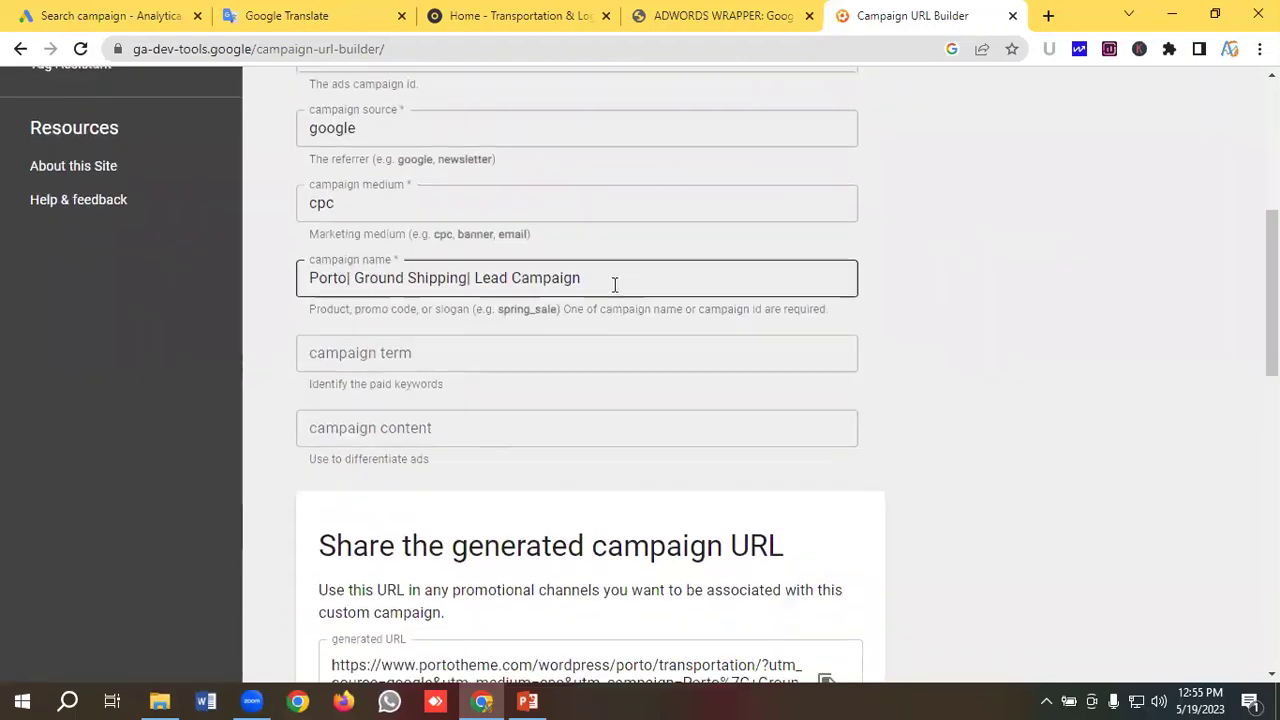
scroll(650, 293, "down", 3)
left_click(826, 408)
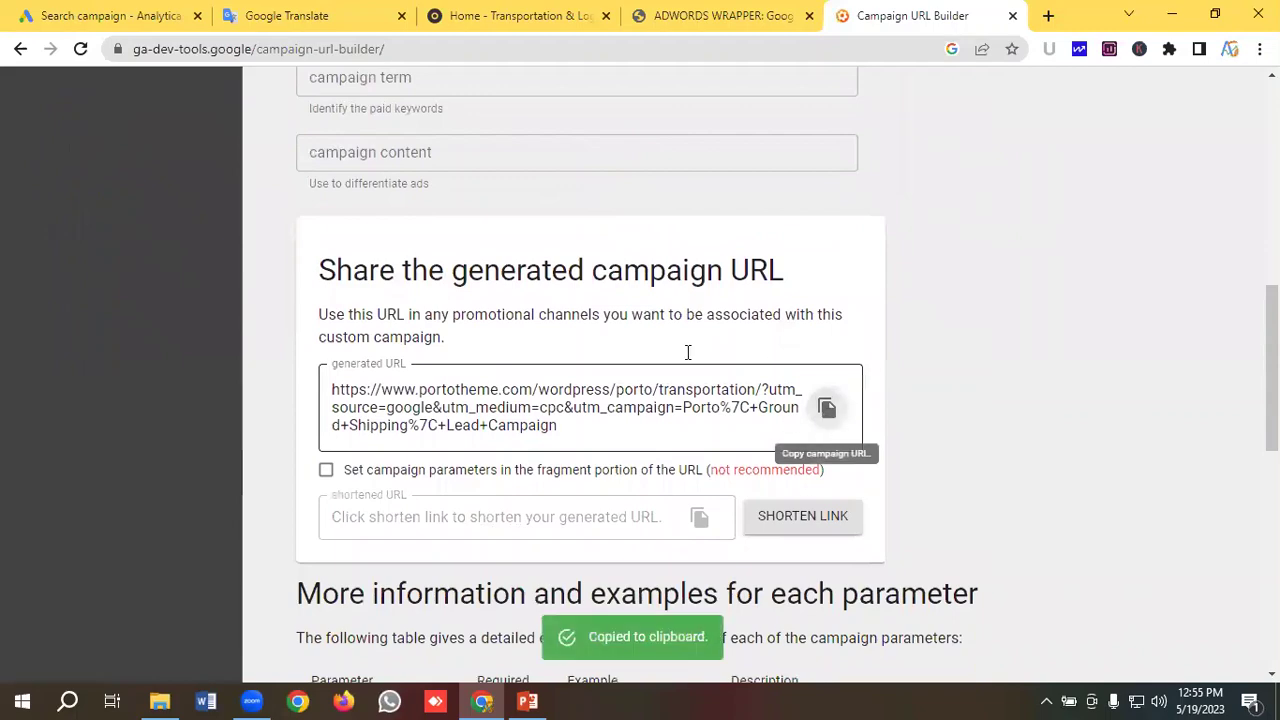
Enter the copied campaign URL as the ad's Final URL in Google Ads
left_click(137, 12)
left_click(235, 372)
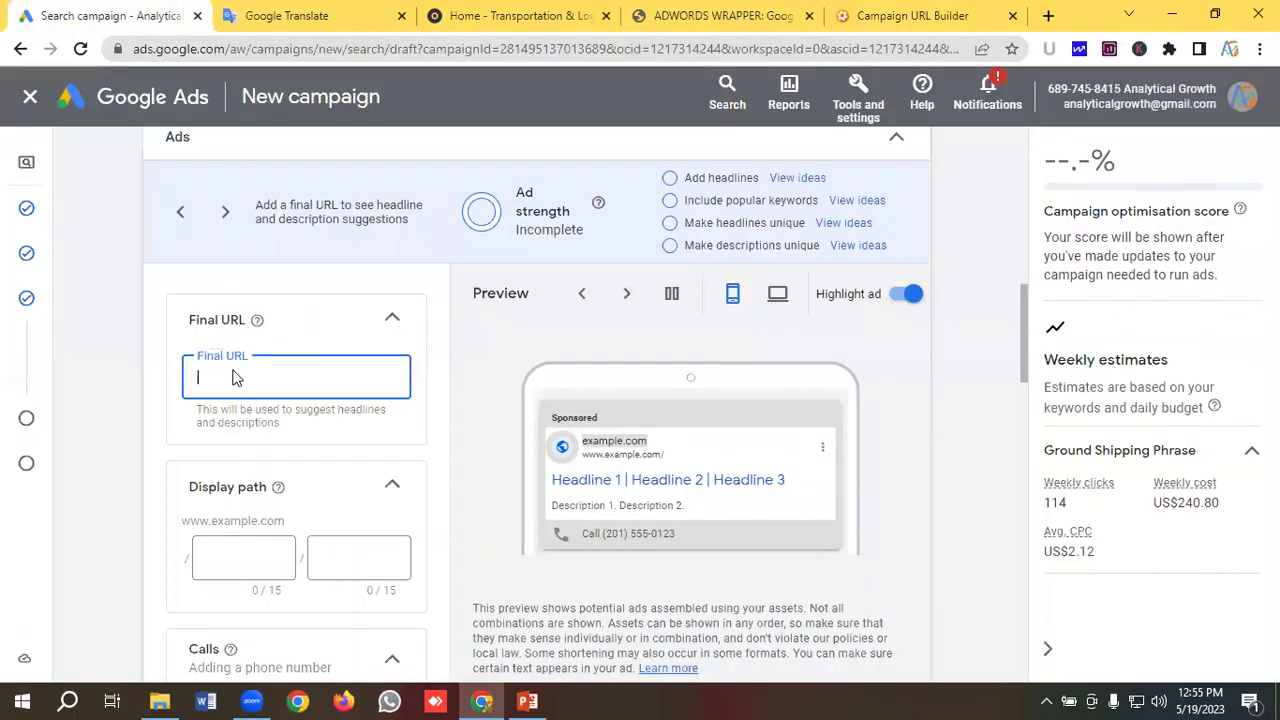
key("ctrl+v")
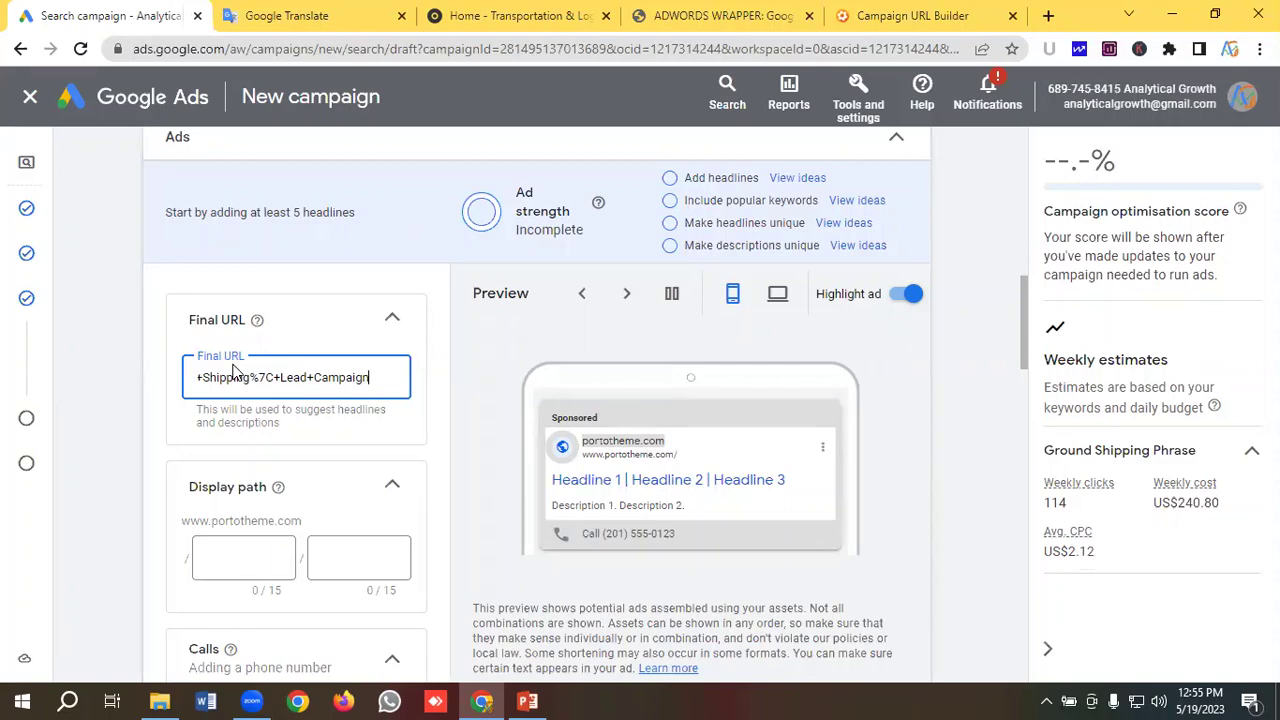
Copy "Ground" from the ad group name in the Google Translate notes into the ad's first display path field
scroll(240, 370, "down", 1)
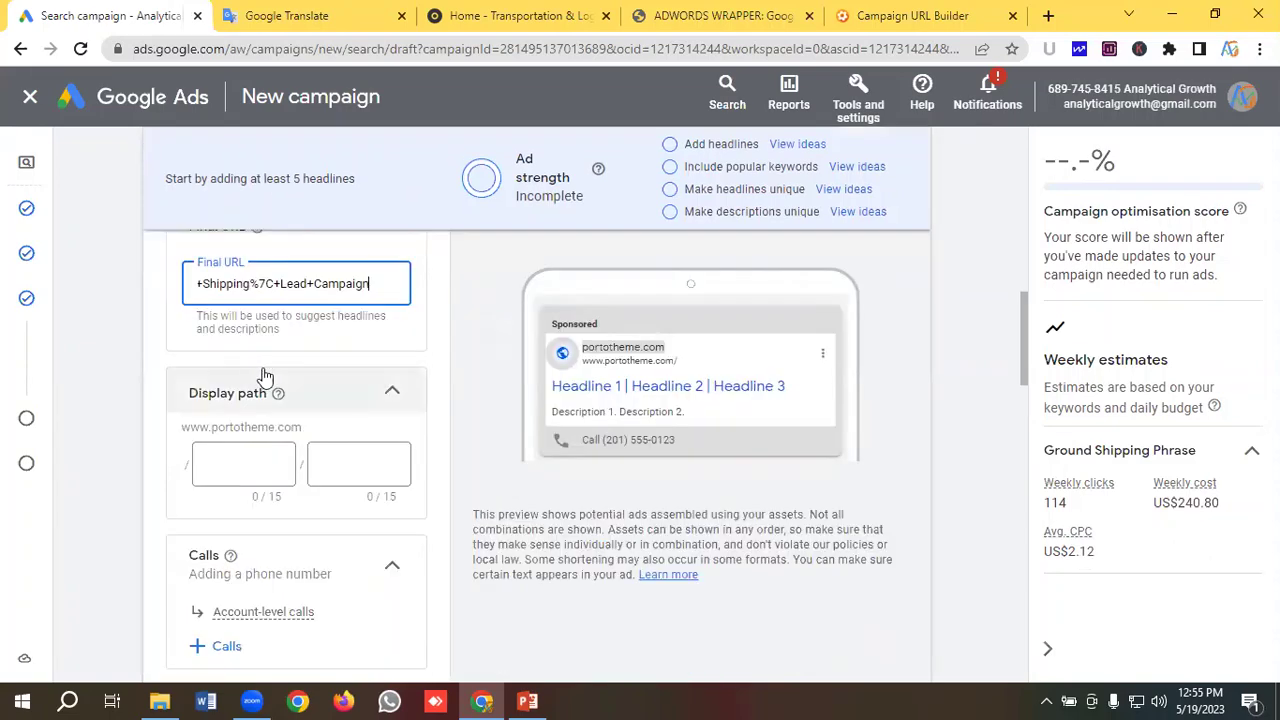
left_click(247, 460)
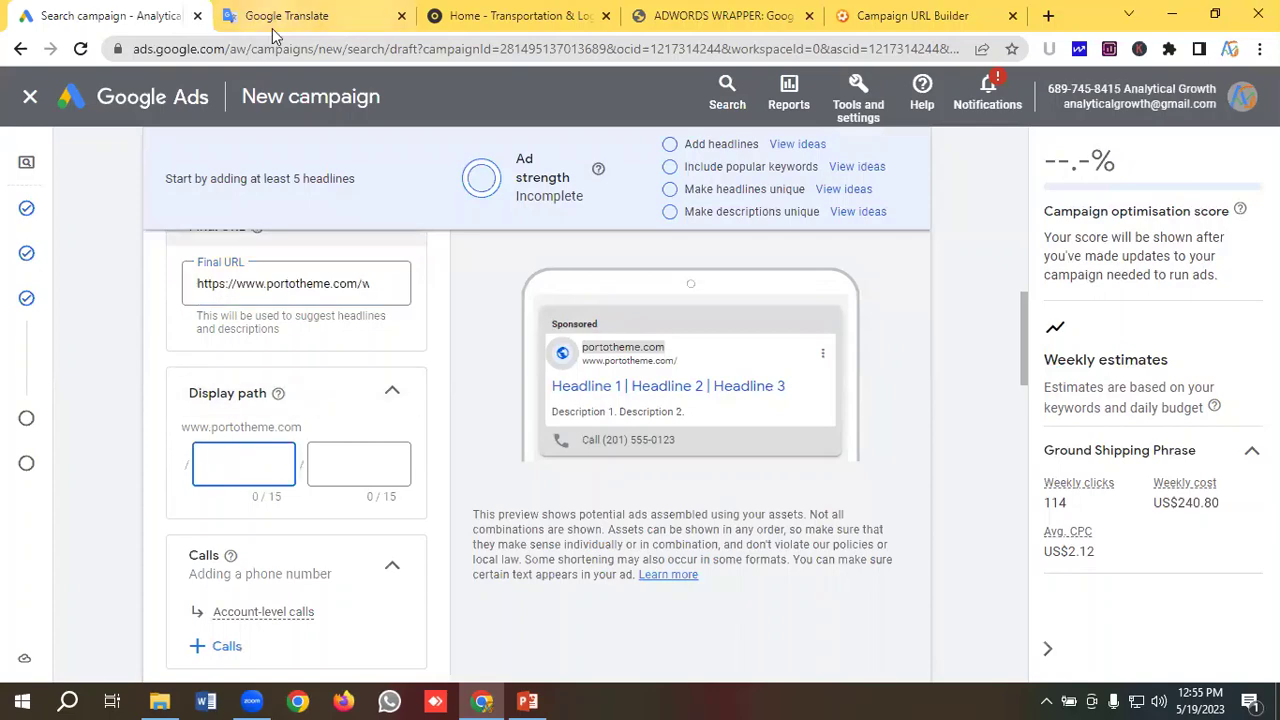
left_click(300, 16)
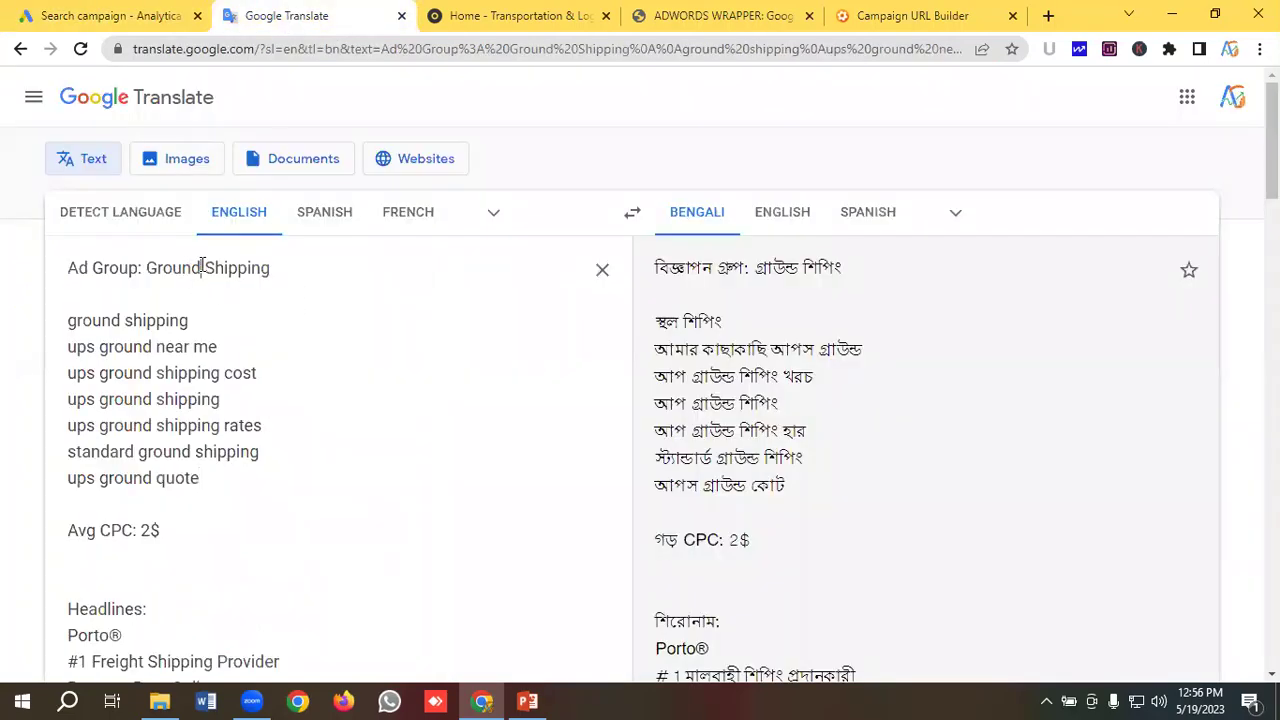
left_click_drag(202, 266, 147, 266)
right_click(160, 265)
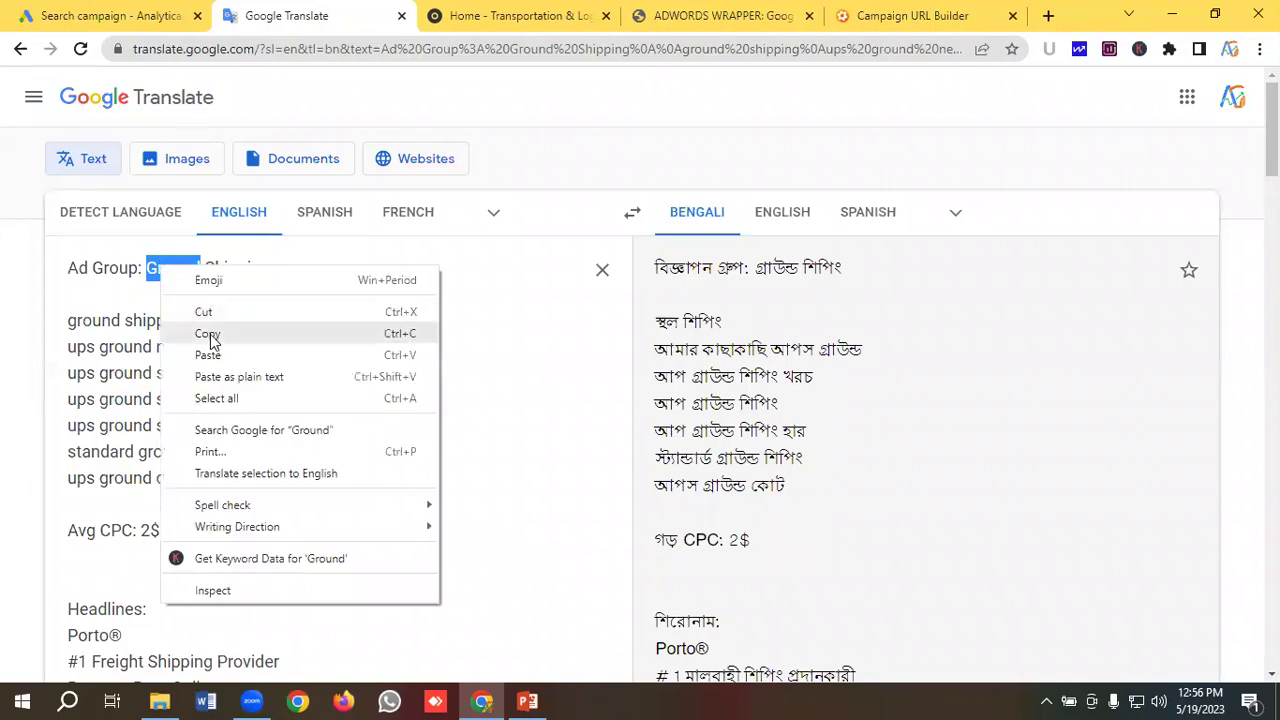
left_click(209, 332)
left_click(125, 12)
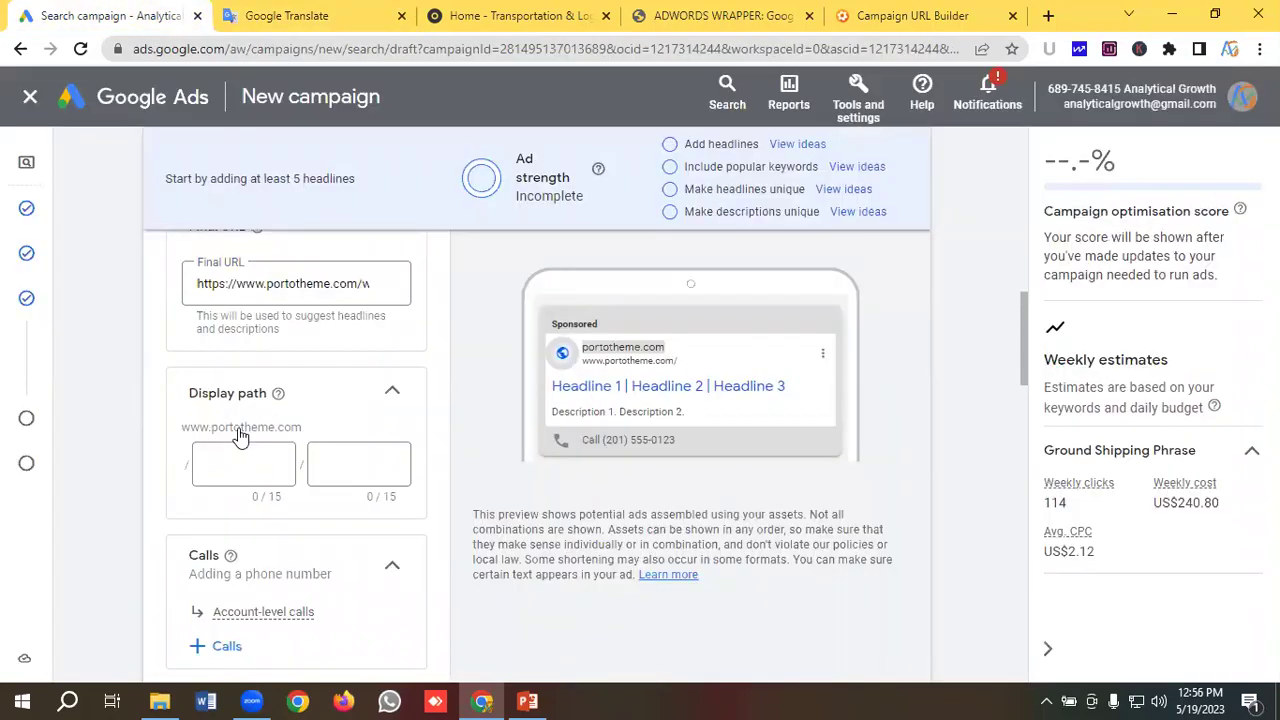
left_click(237, 463)
key("ctrl+v")
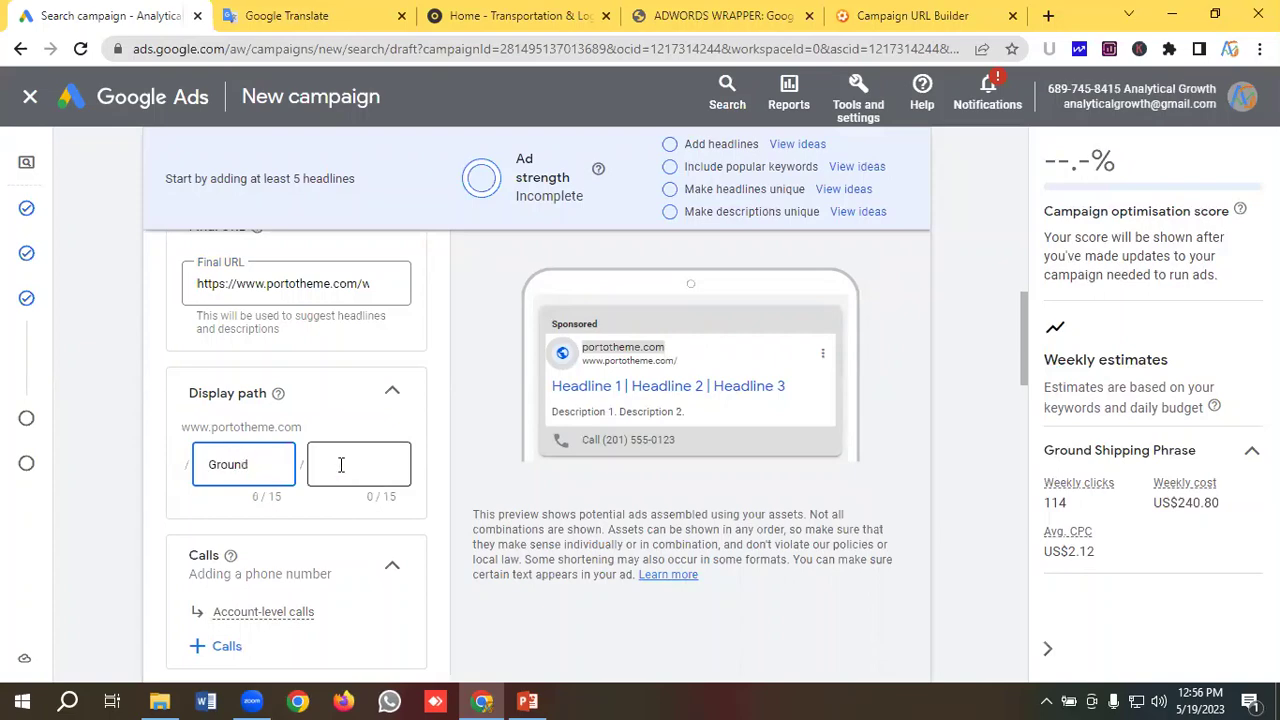
Copy "Shipping" from the ad group name in the Google Translate notes into the ad's second display path field
left_click(341, 465)
left_click(314, 15)
left_click(263, 262)
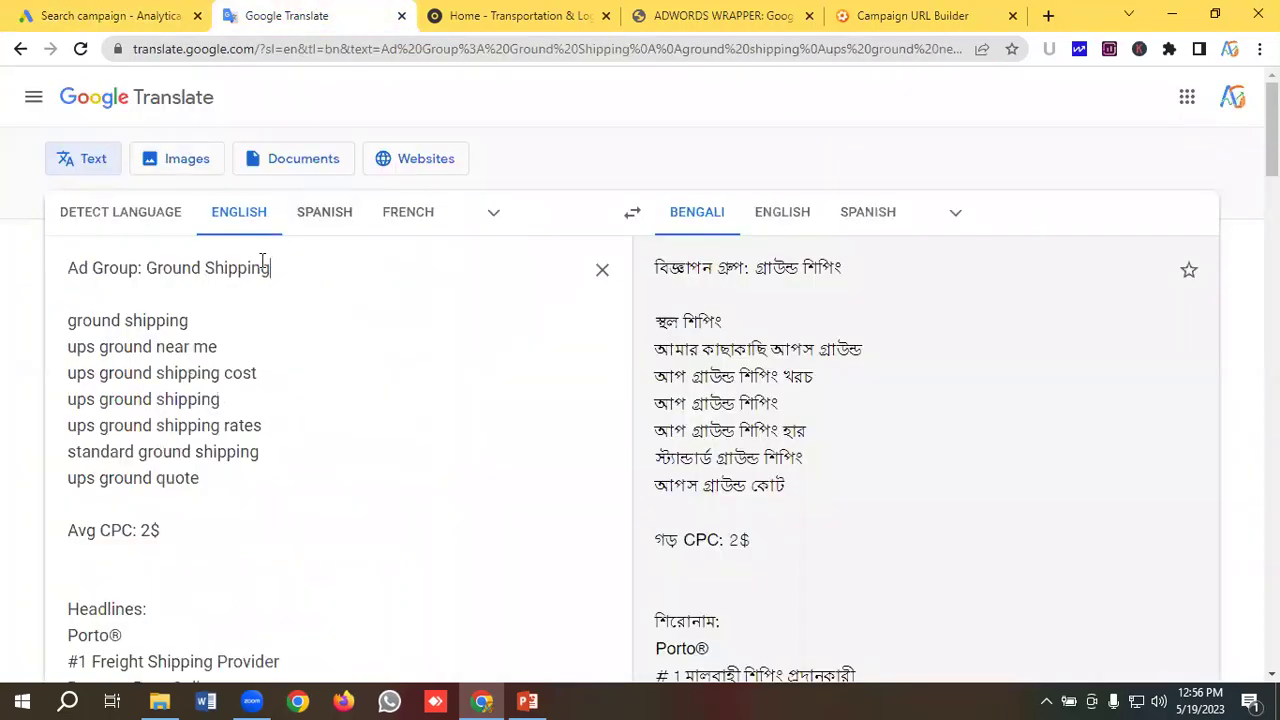
left_click_drag(263, 262, 206, 268)
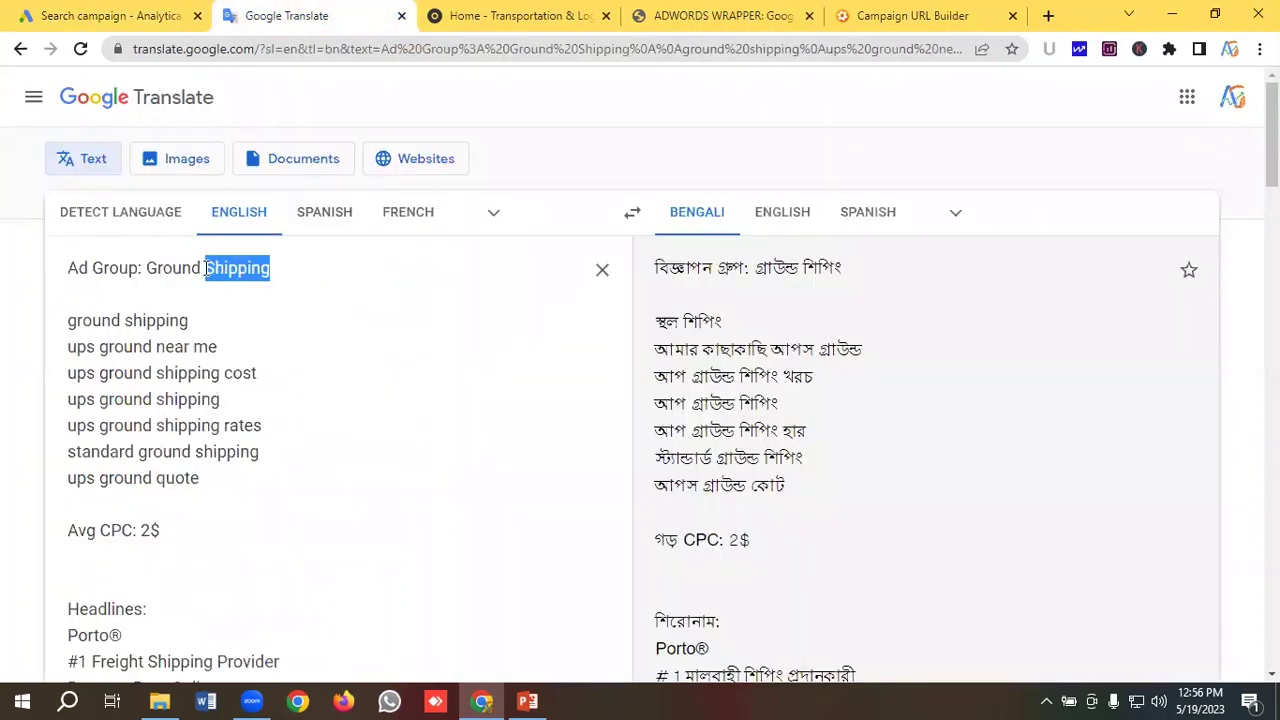
key("ctrl+c")
left_click(110, 15)
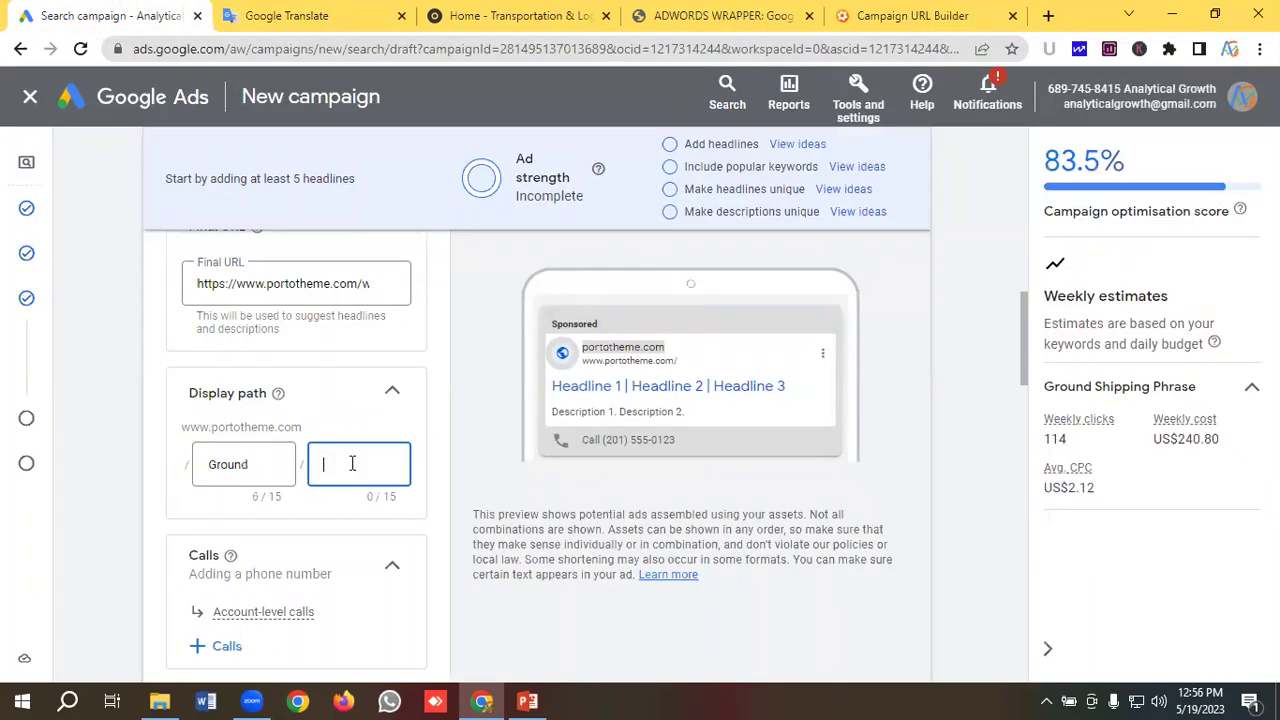
key("ctrl+v")
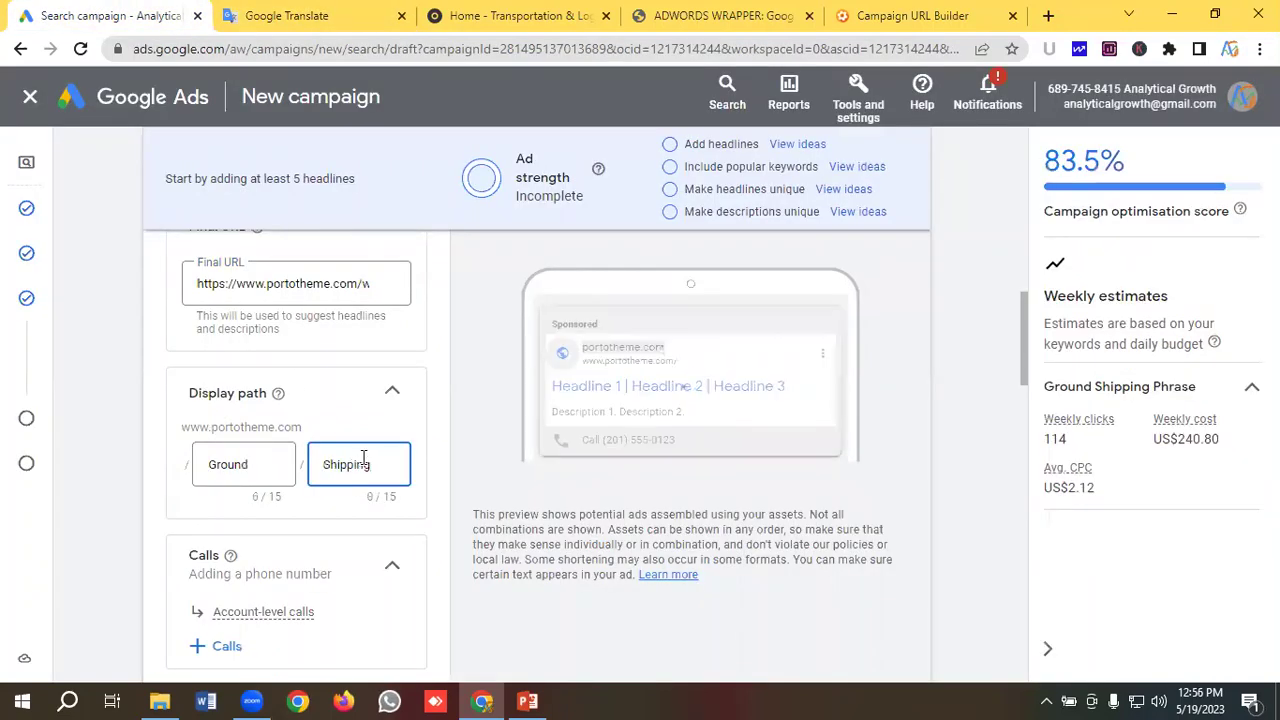
Start a new call asset for the campaign from the ad's Calls section
scroll(368, 462, "down", 1)
scroll(315, 454, "down", 1)
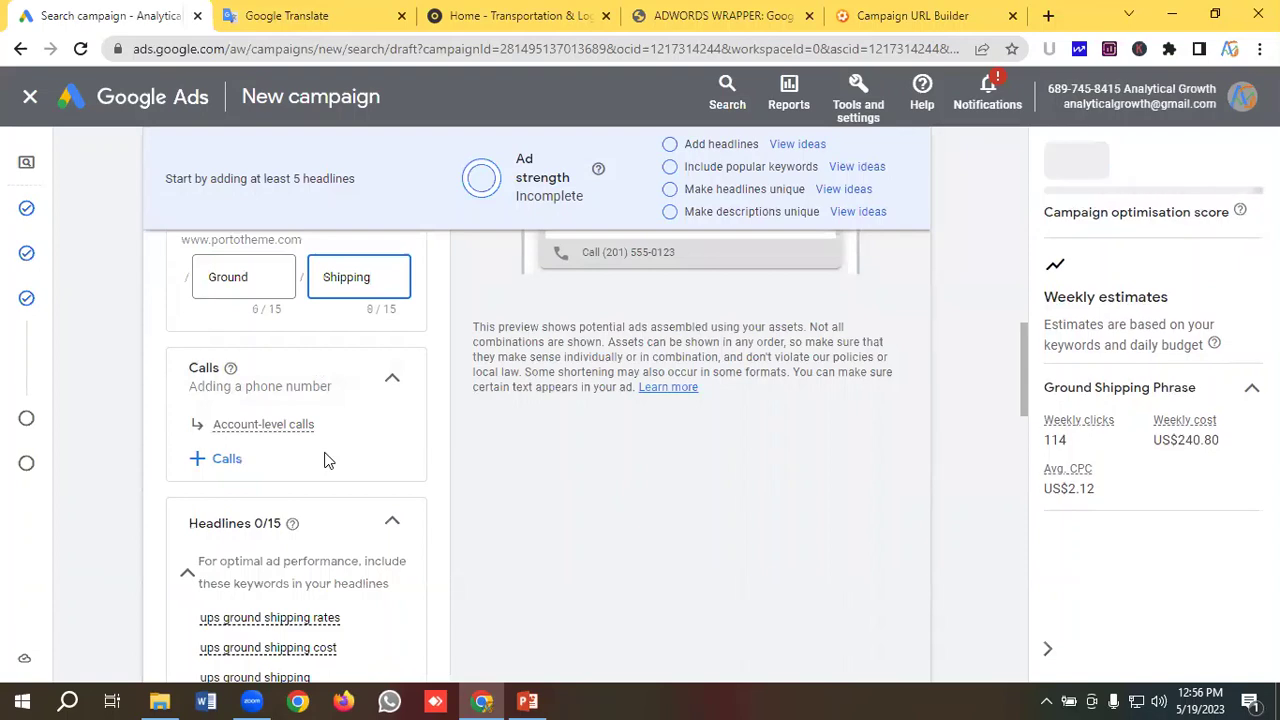
scroll(320, 420, "down", 1)
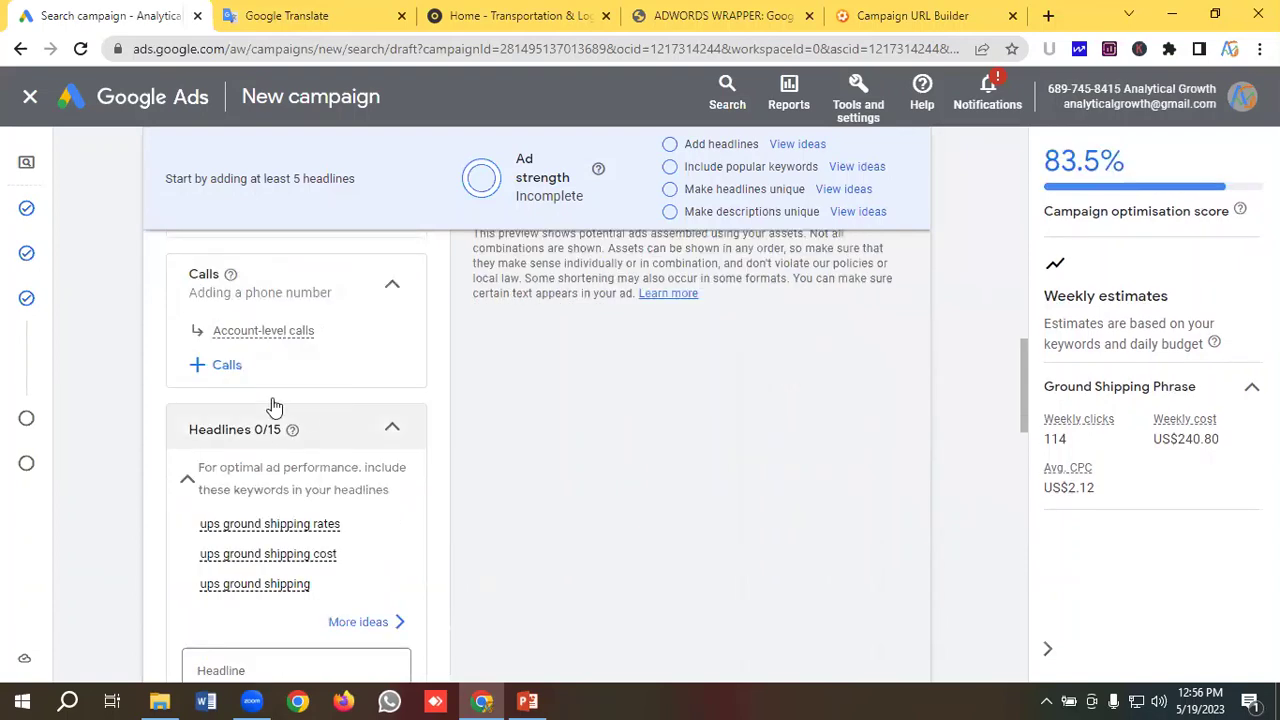
left_click(227, 366)
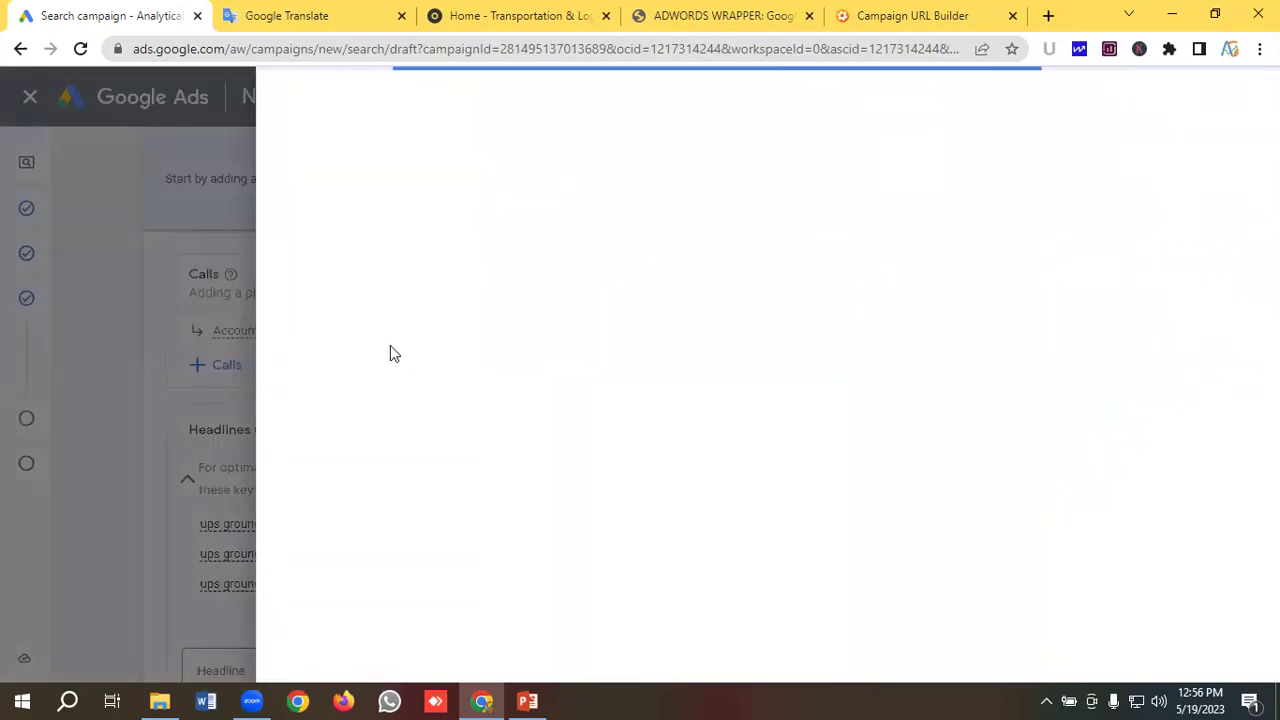
scroll(390, 400, "down", 5)
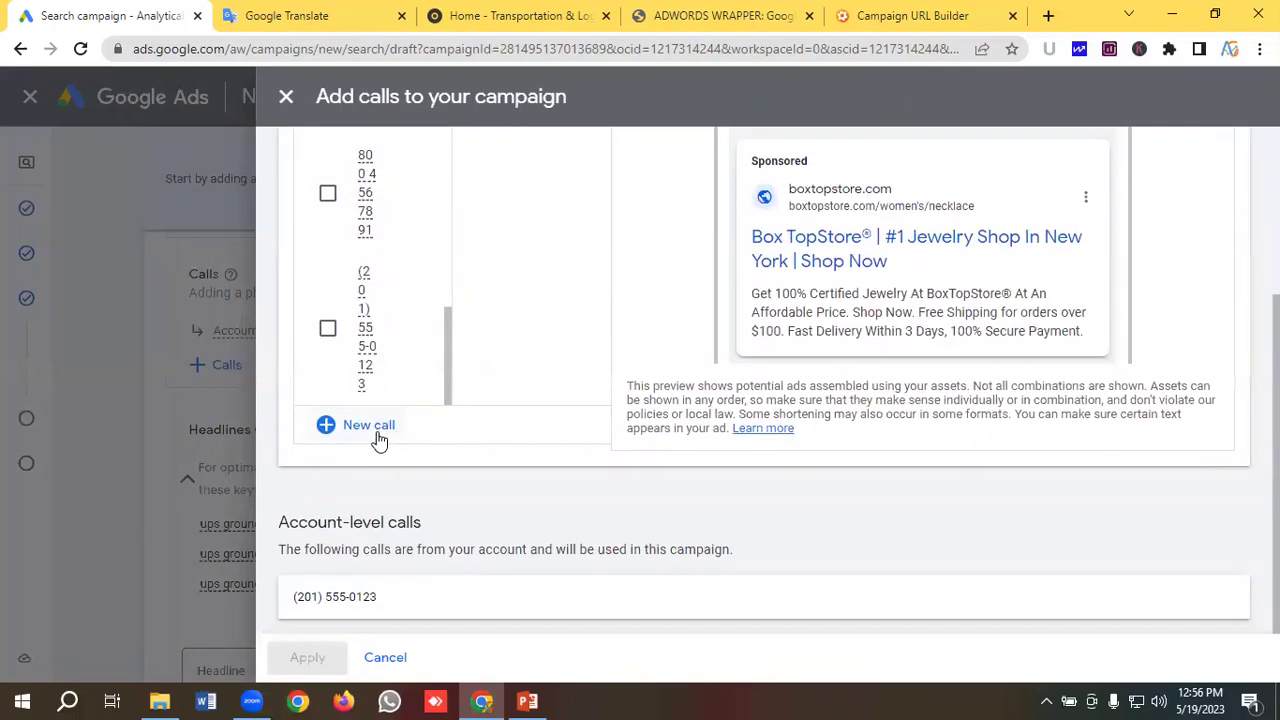
left_click(377, 433)
Copy the call phone number from the Google Translate notes into the new call's phone number field in Google Ads
left_click(315, 15)
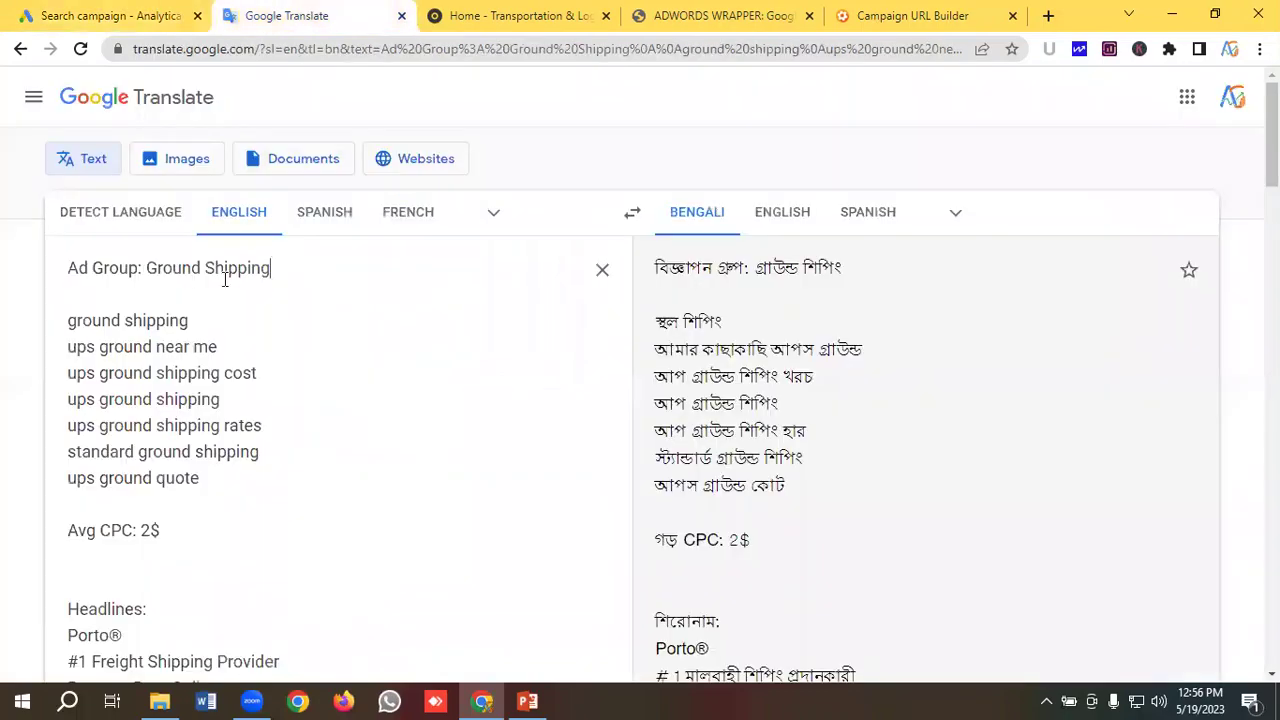
scroll(236, 280, "down", 8)
scroll(238, 279, "down", 10)
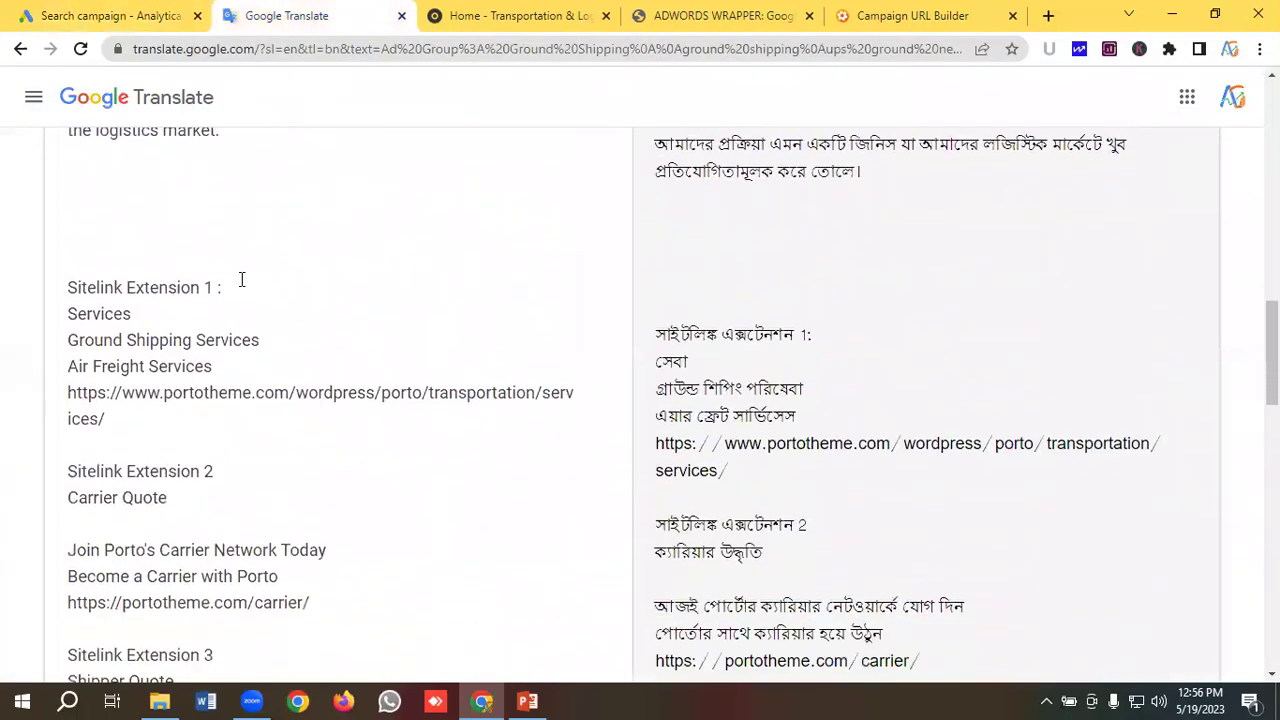
scroll(243, 279, "down", 3)
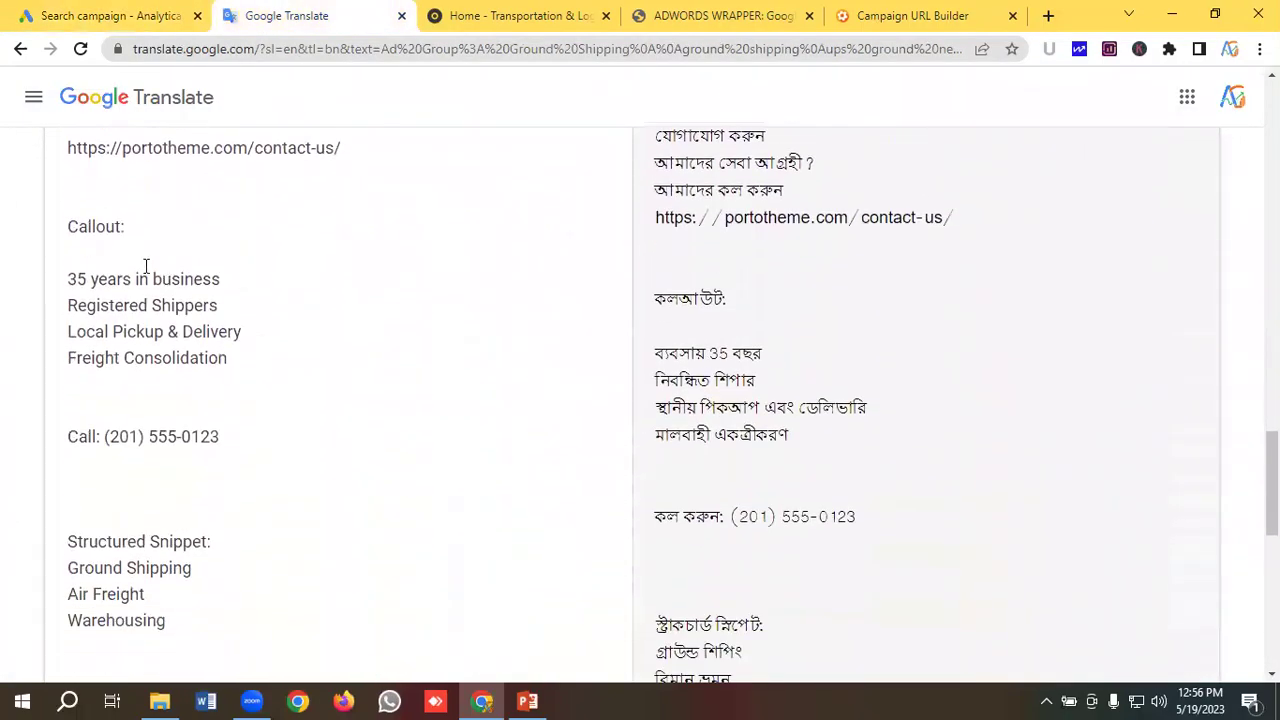
scroll(200, 295, "down", 1)
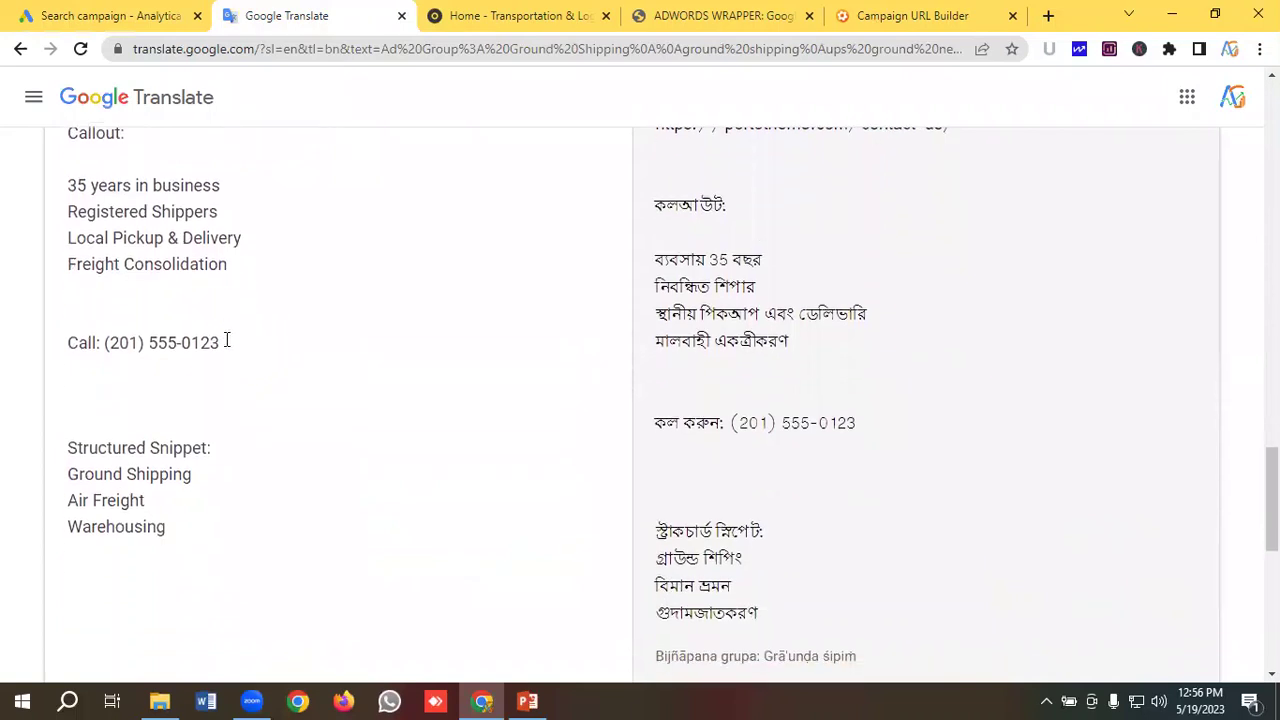
left_click_drag(227, 341, 107, 341)
right_click(120, 340)
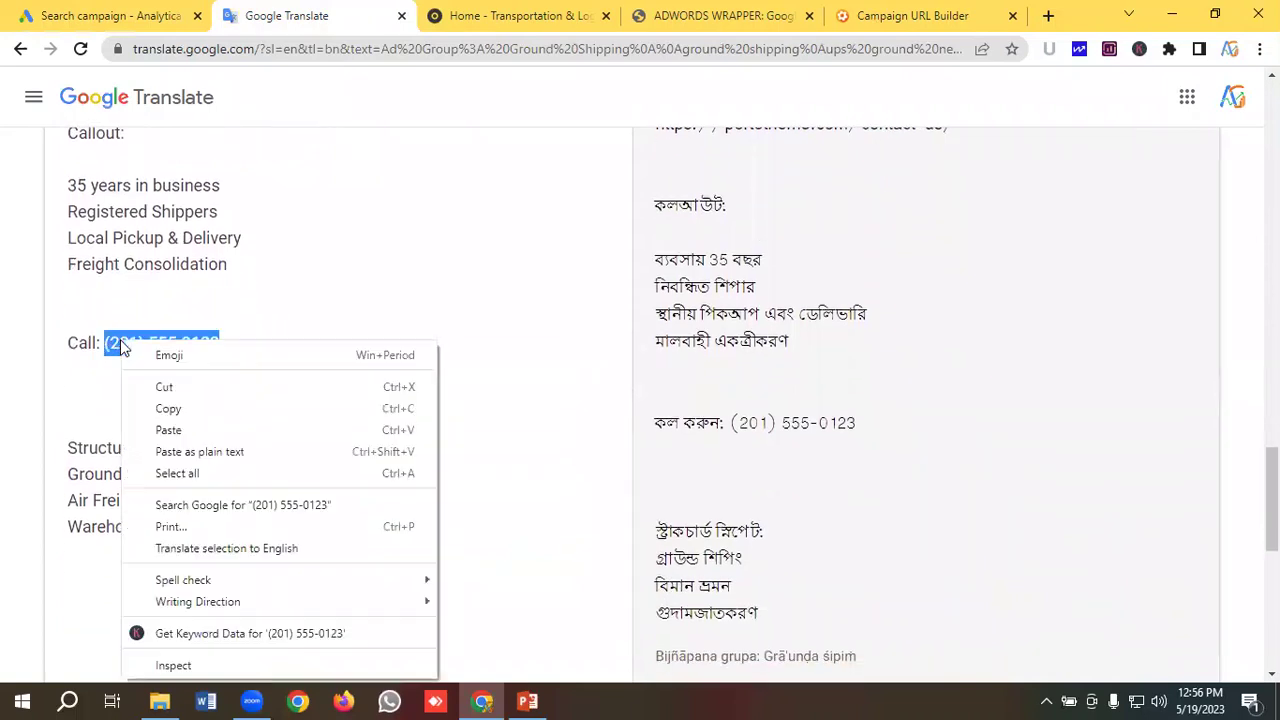
left_click(169, 409)
left_click(110, 15)
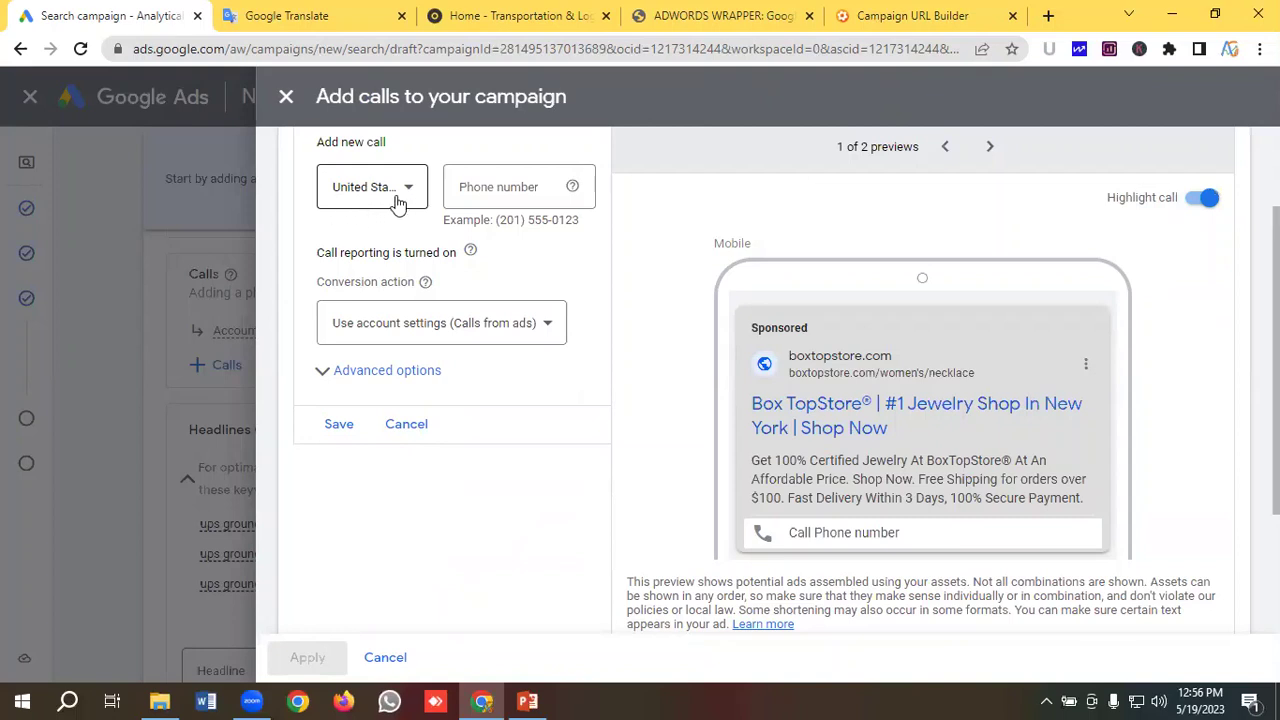
left_click(491, 189)
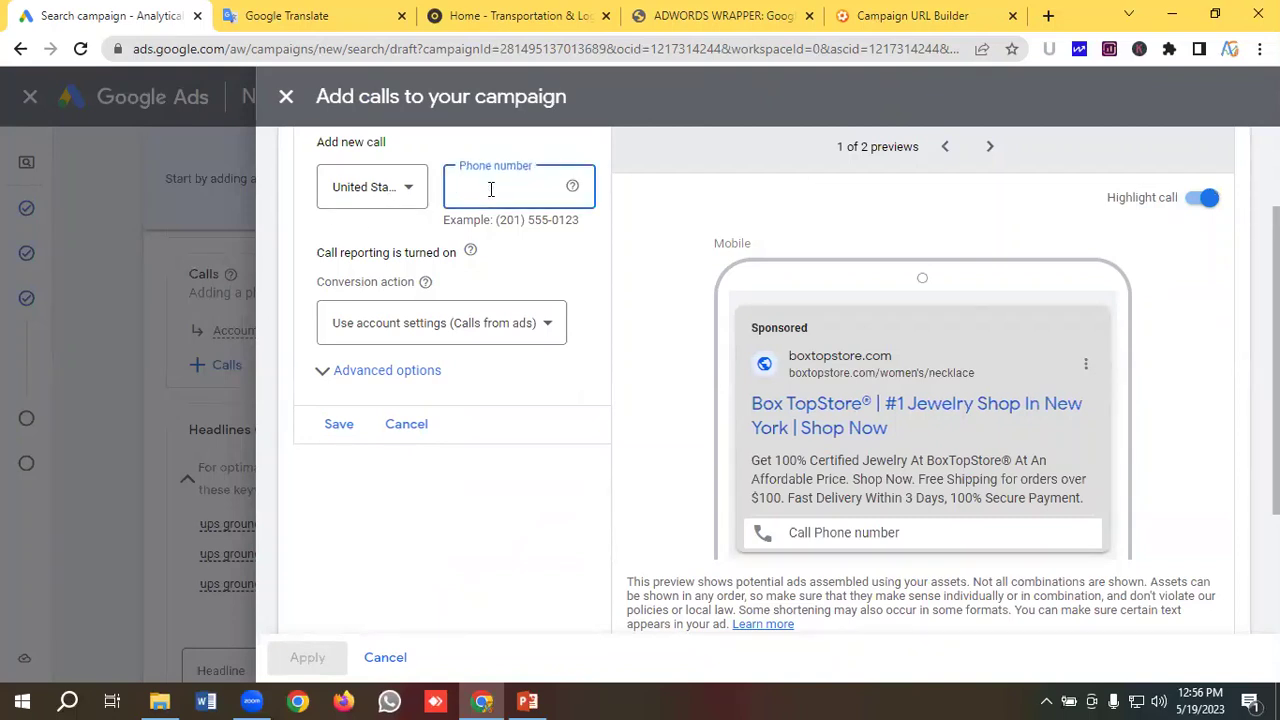
key("ctrl+v")
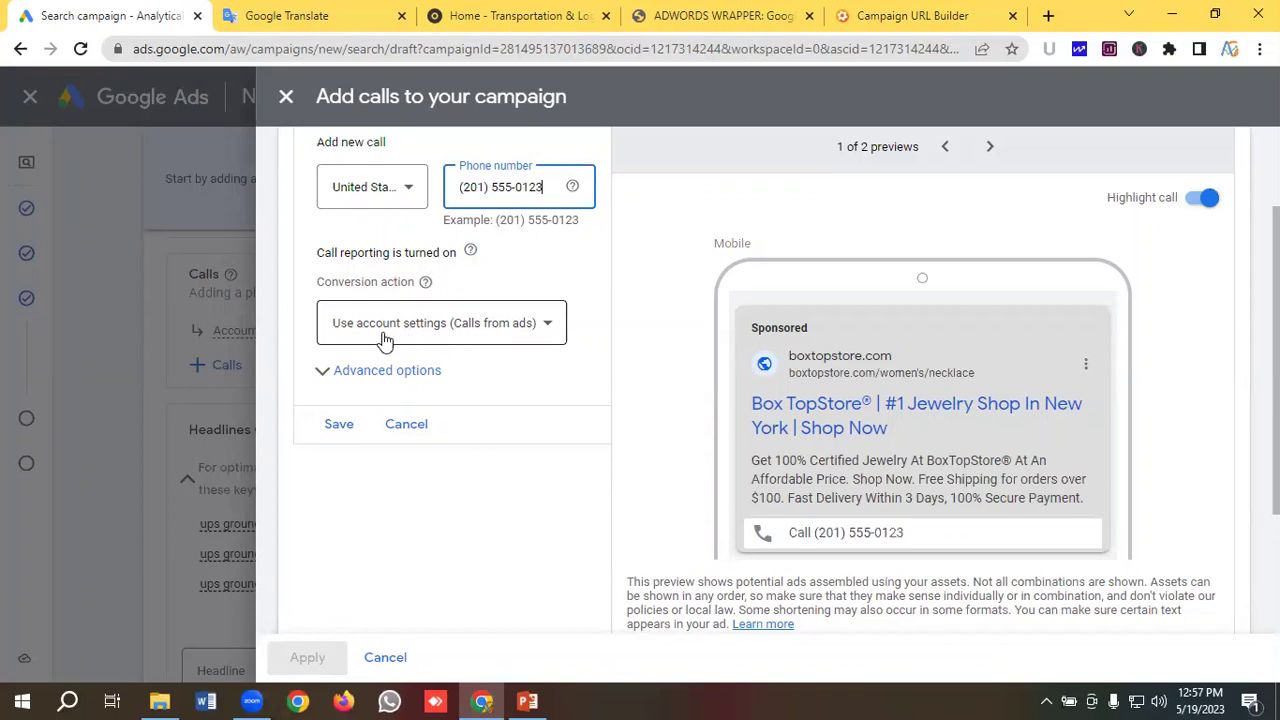
Set the call's conversion action to Calls from ads, then save the call and apply it to the campaign
left_click(415, 332)
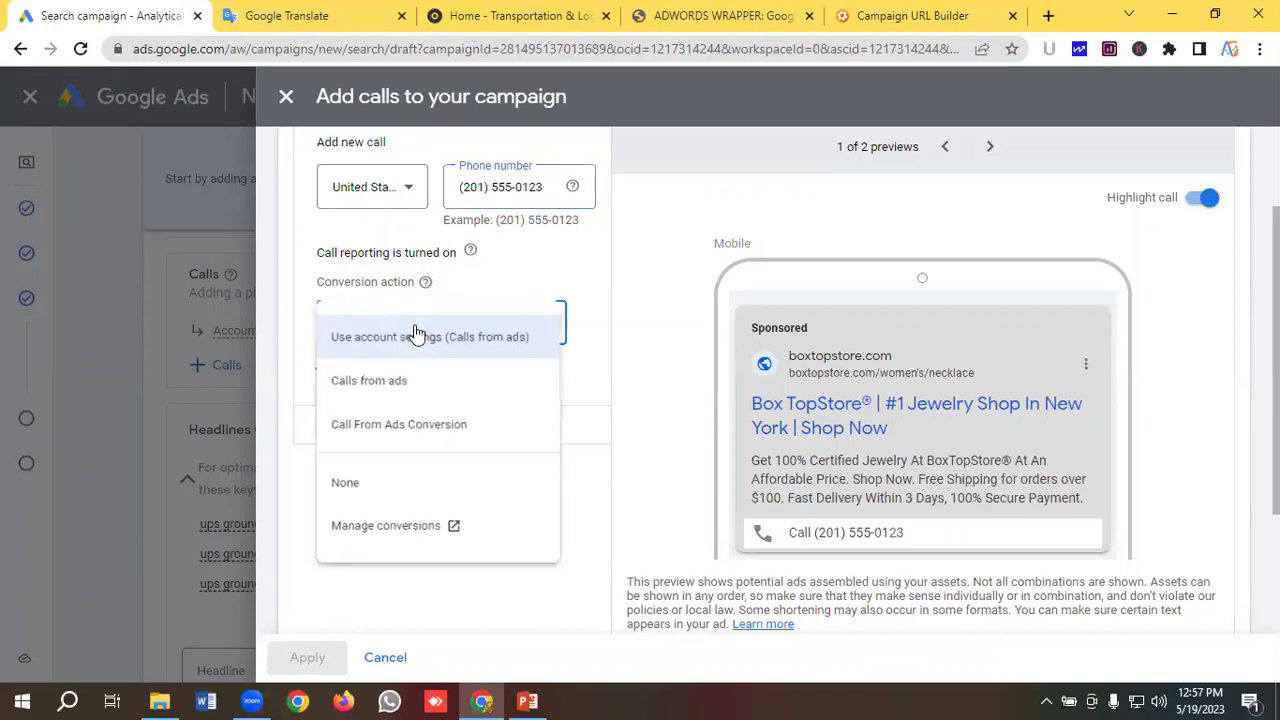
left_click(394, 385)
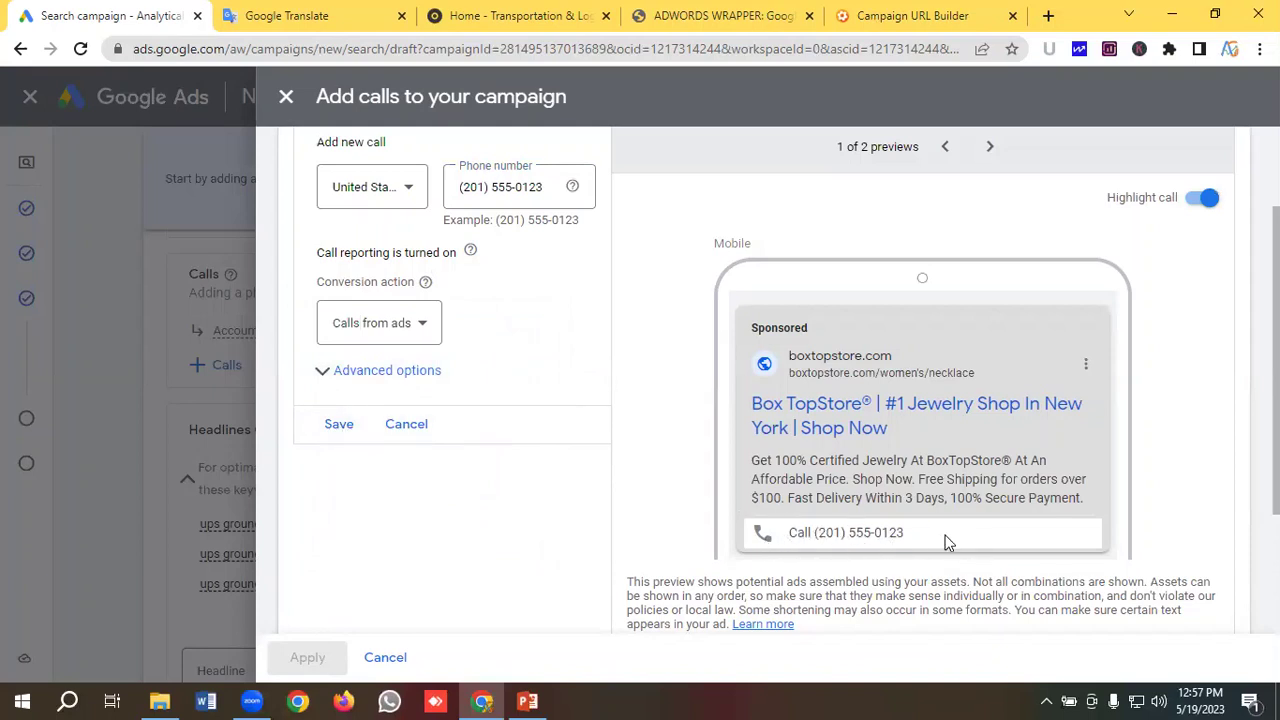
left_click(338, 428)
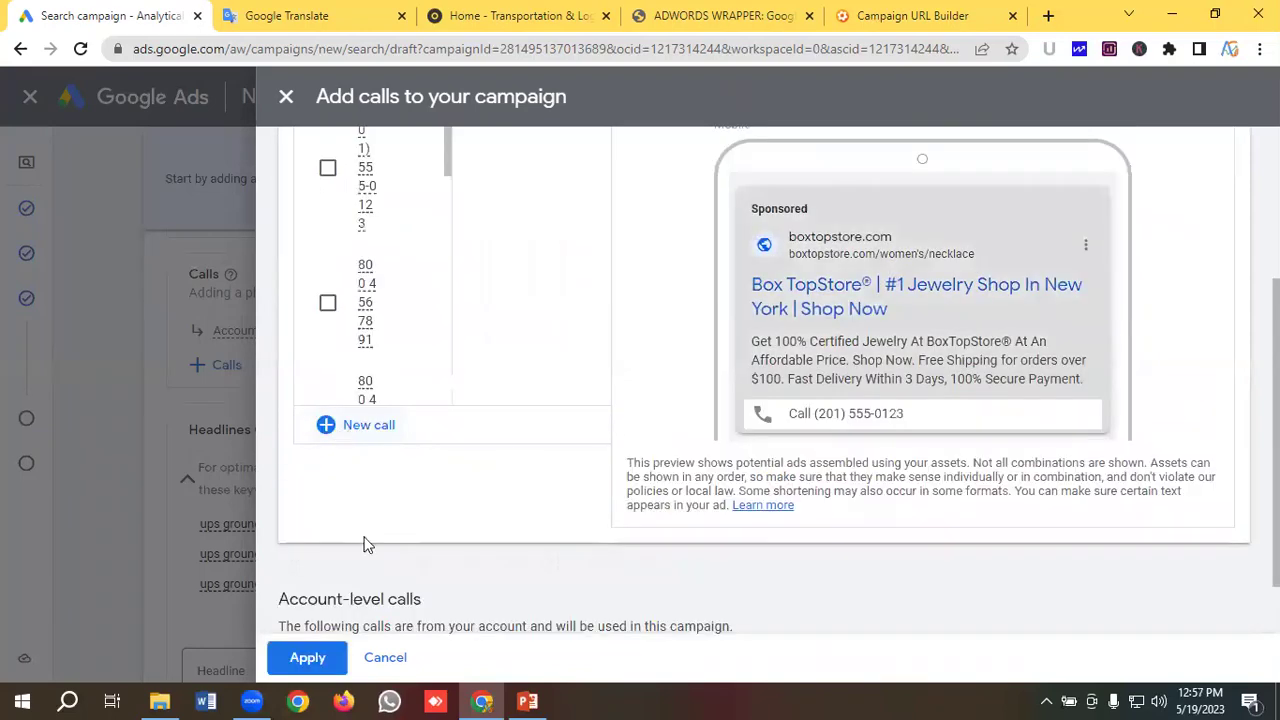
left_click(307, 660)
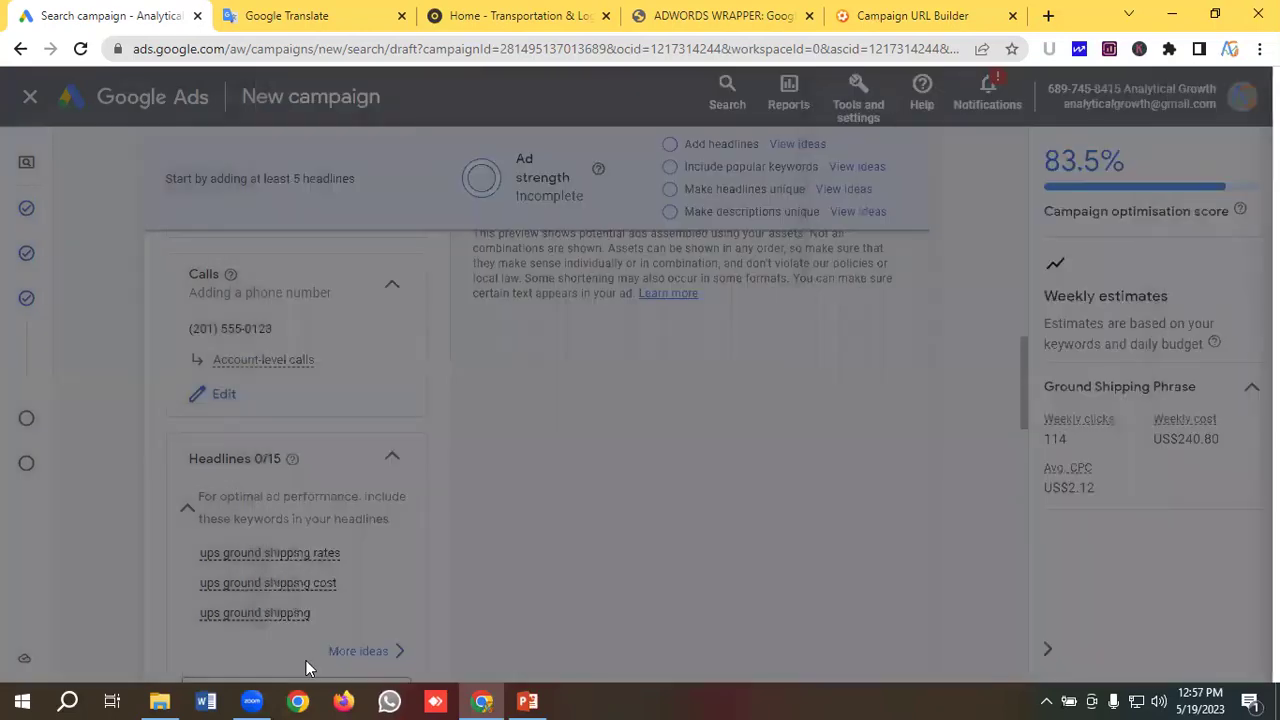
Add extra blank headline fields to the responsive ad's Headlines section
scroll(300, 400, "down", 3)
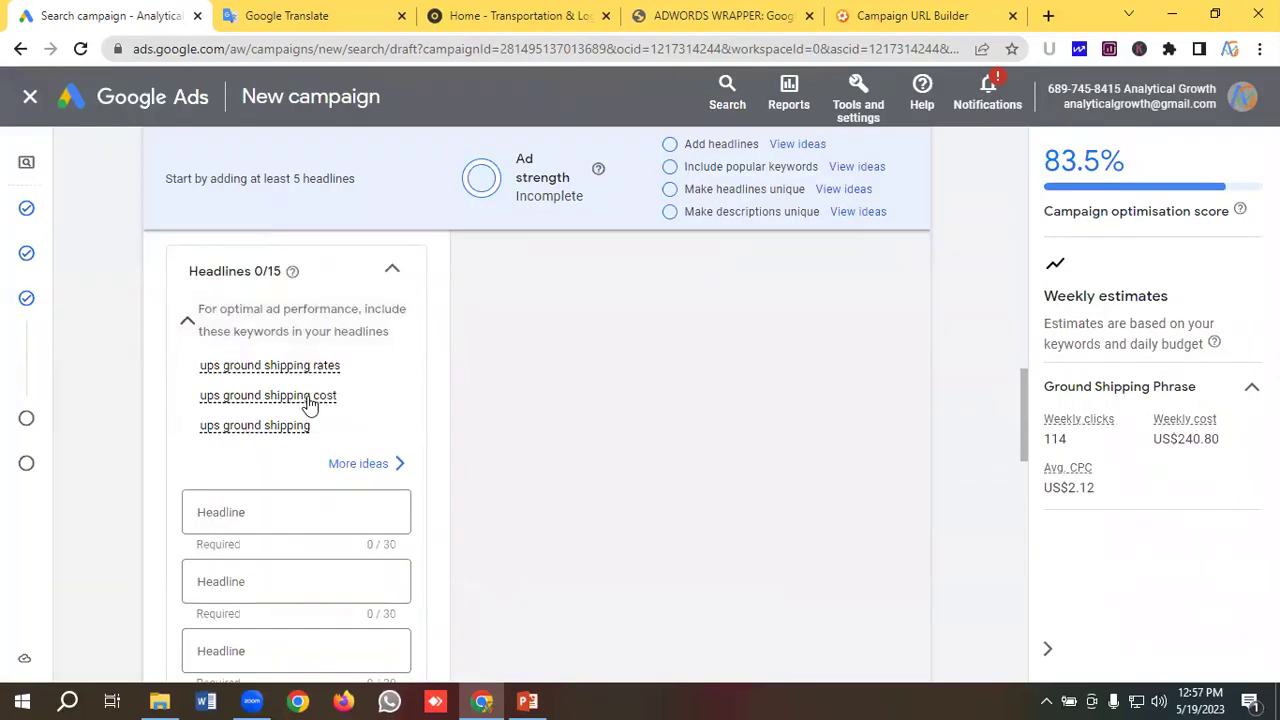
scroll(314, 506, "down", 1)
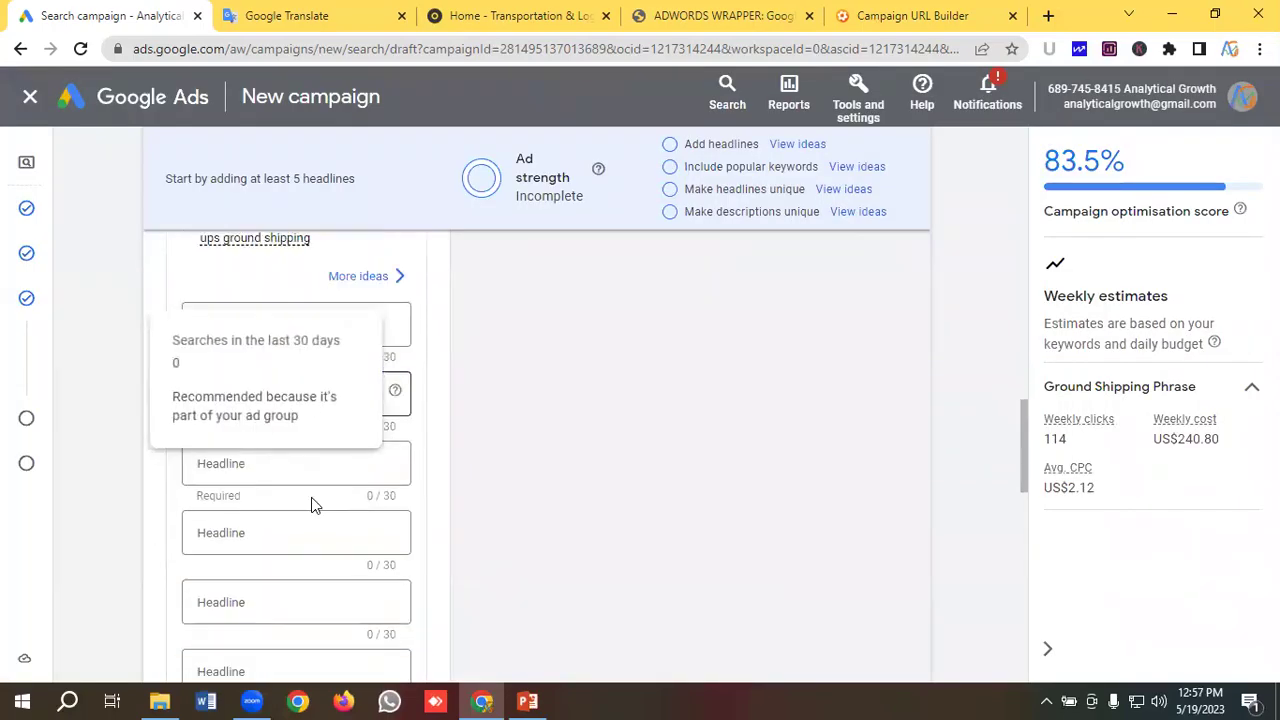
scroll(315, 497, "up", 2)
scroll(315, 480, "down", 5)
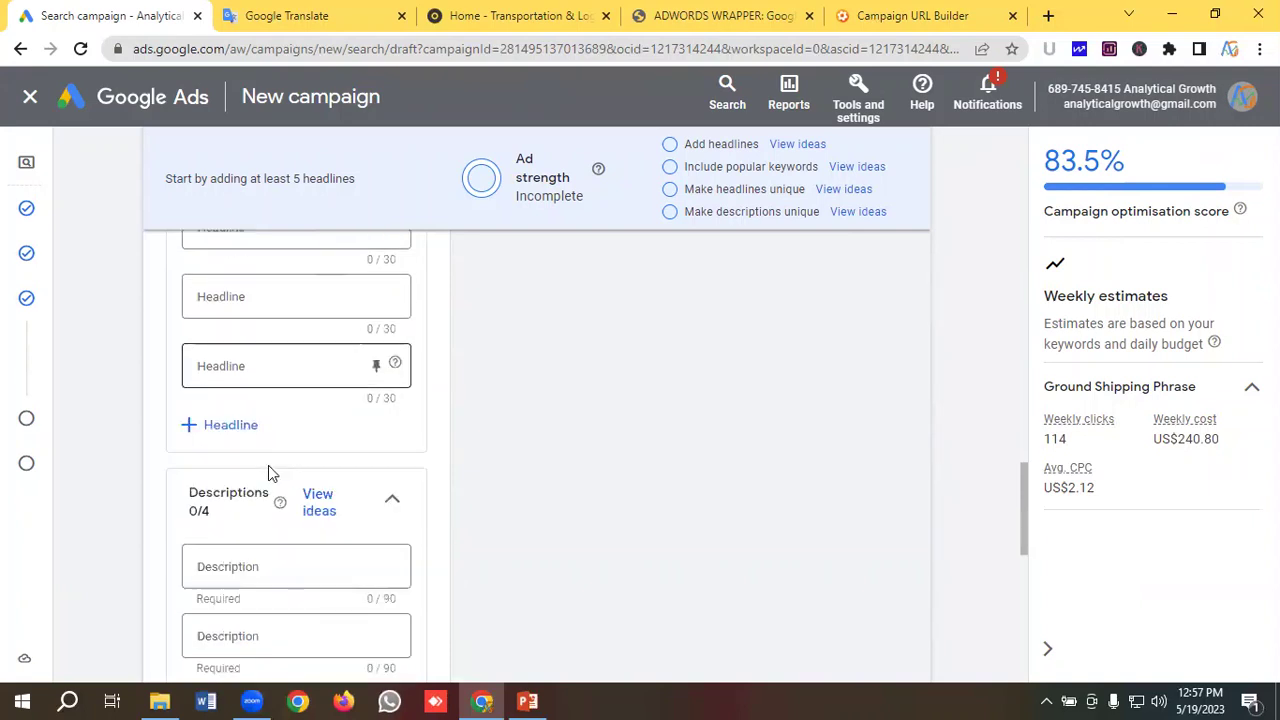
left_click(236, 429)
scroll(255, 402, "down", 1)
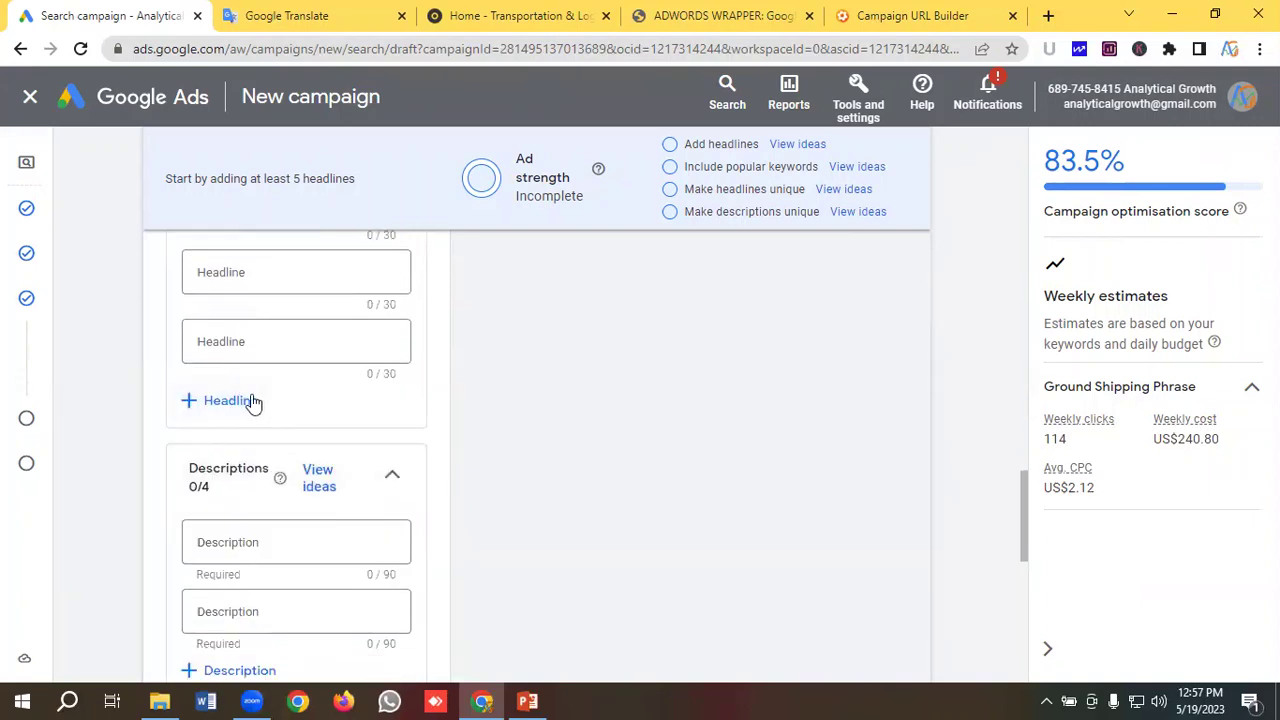
scroll(253, 400, "down", 1)
left_click(245, 372)
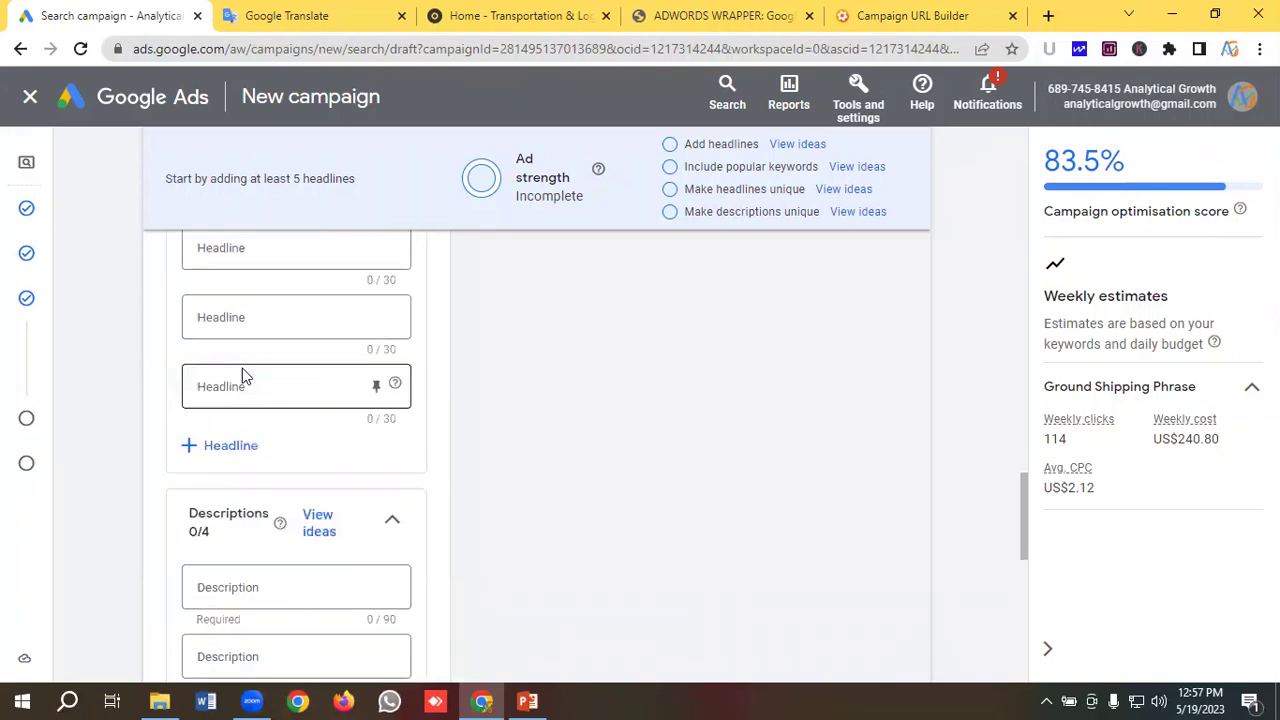
scroll(242, 368, "down", 1)
left_click(250, 362)
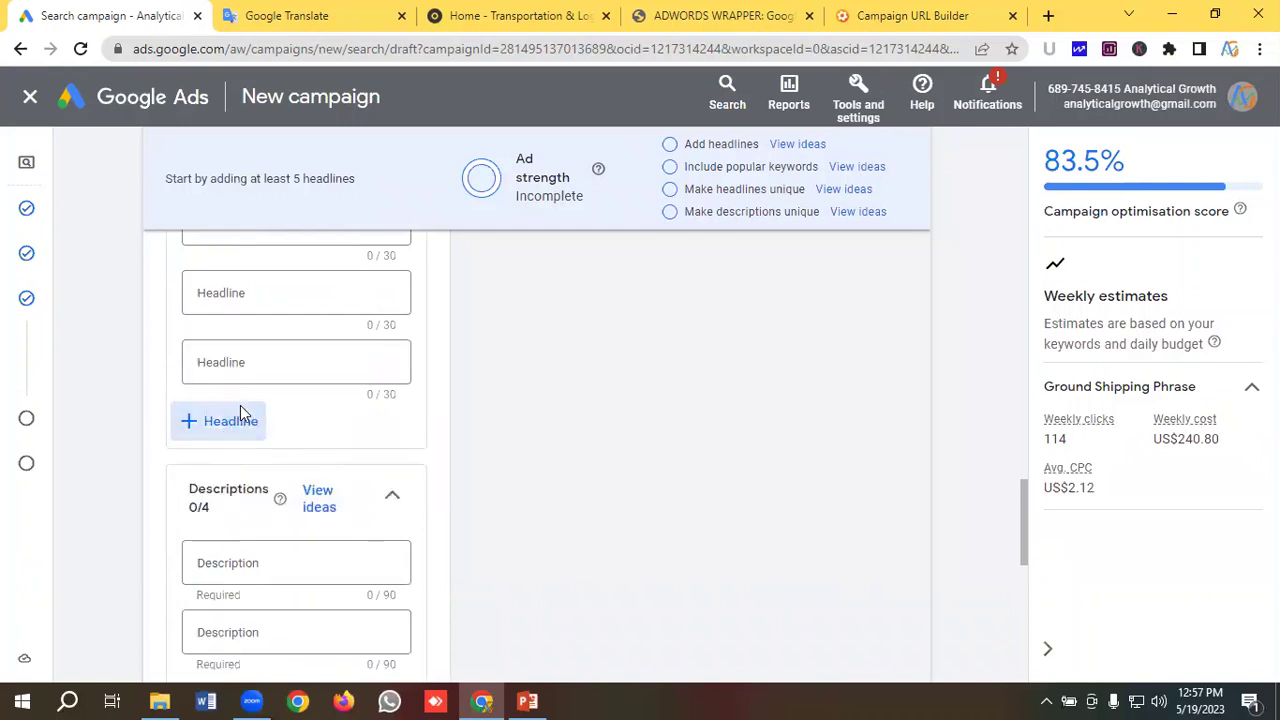
scroll(243, 410, "down", 1)
left_click(243, 399)
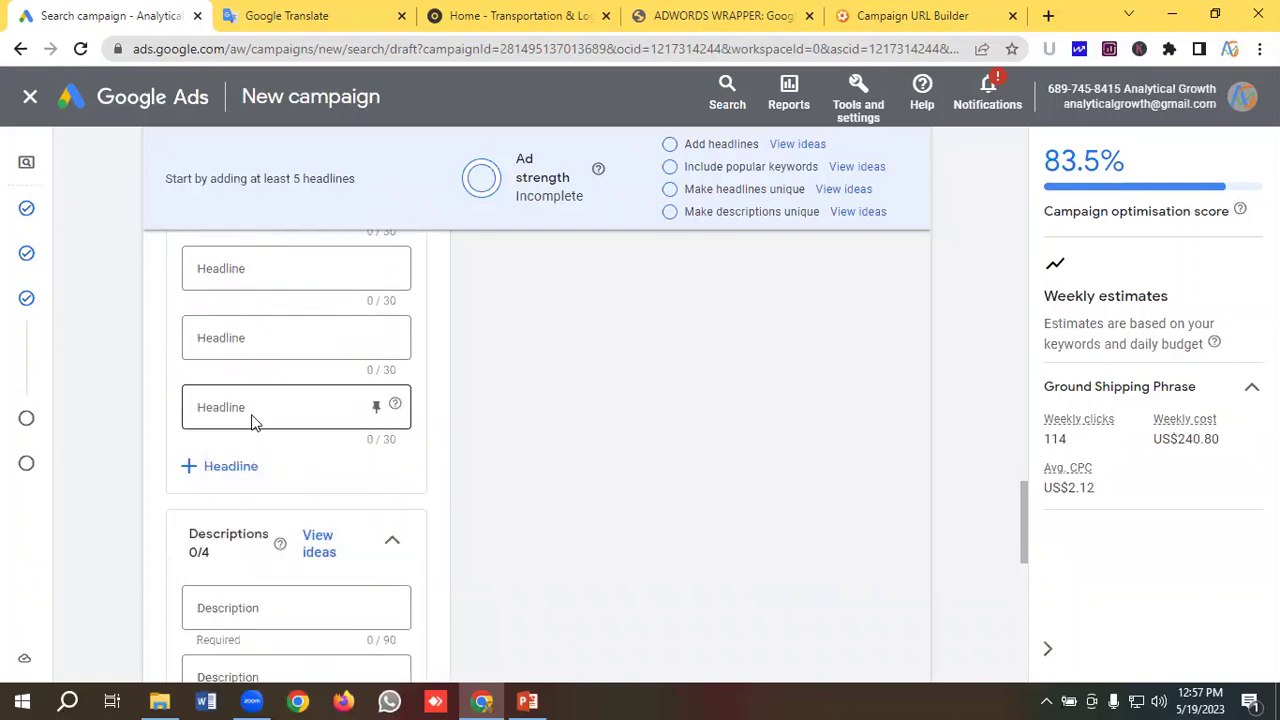
scroll(247, 405, "down", 1)
left_click(243, 384)
left_click(240, 446)
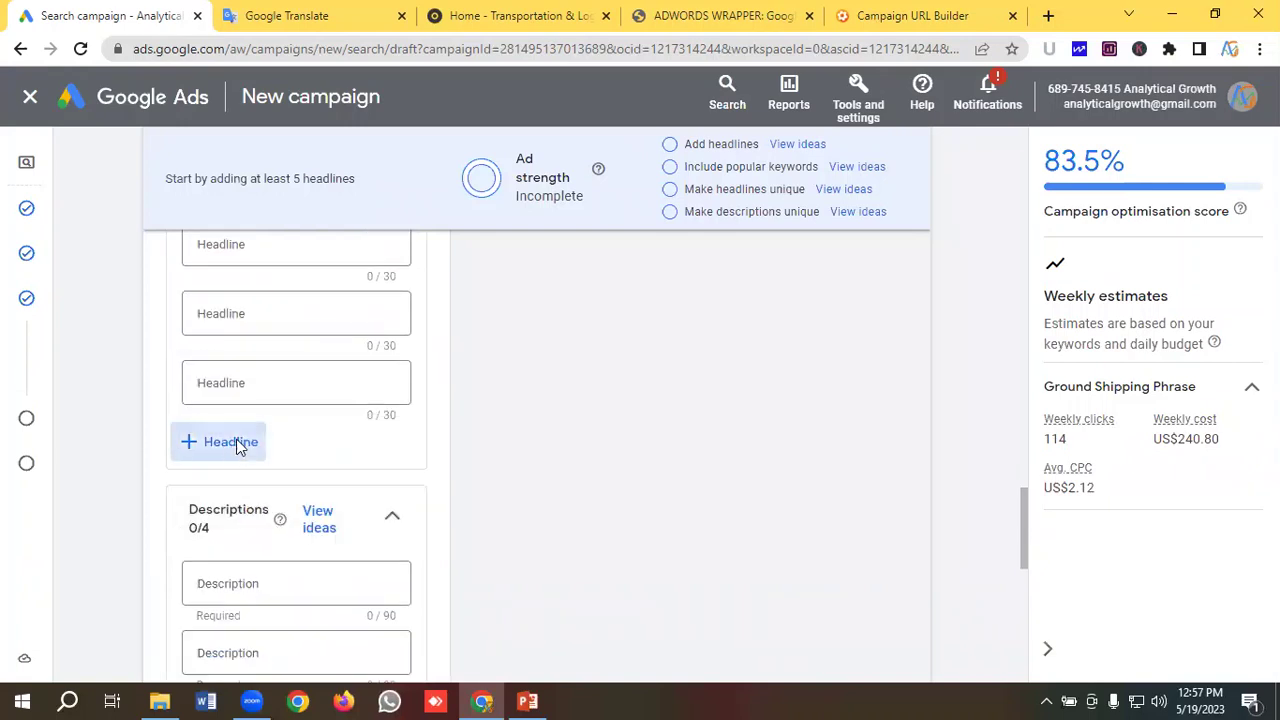
Copy "Porto®" from the headline list in the Google Translate notes into the ad's first headline field
left_click(284, 16)
scroll(218, 318, "up", 10)
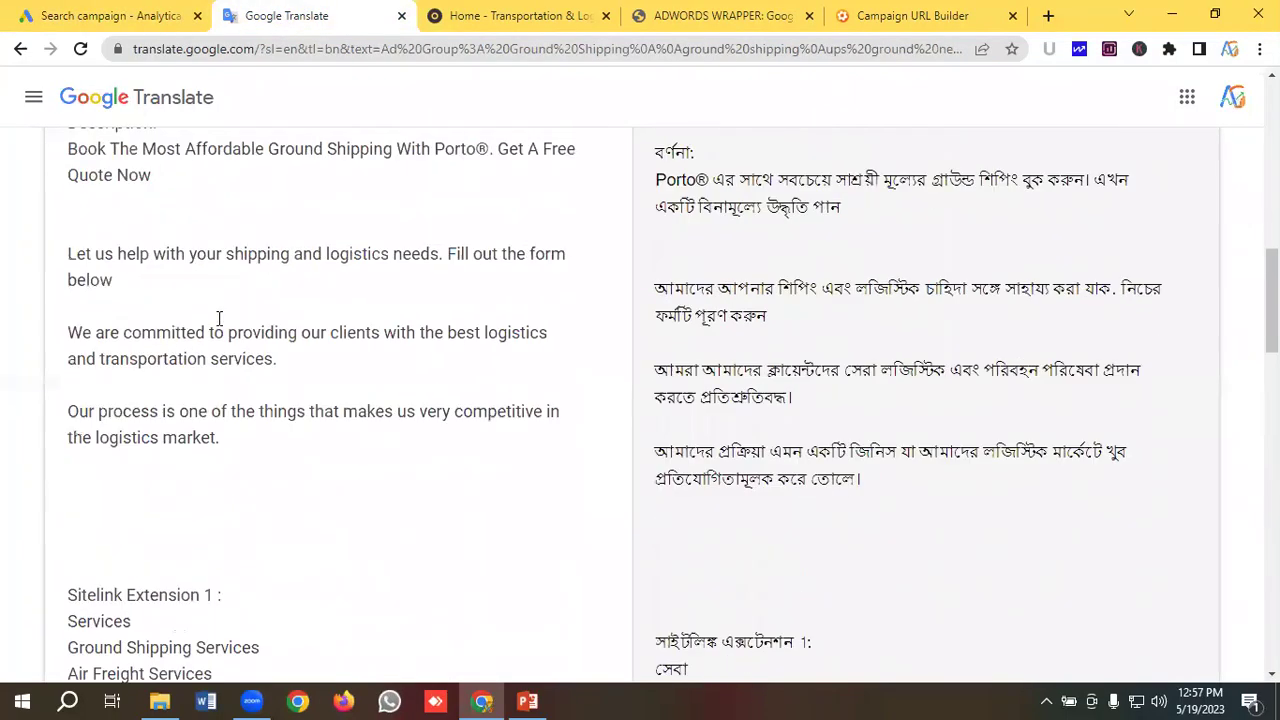
scroll(219, 318, "up", 15)
scroll(219, 318, "down", 4)
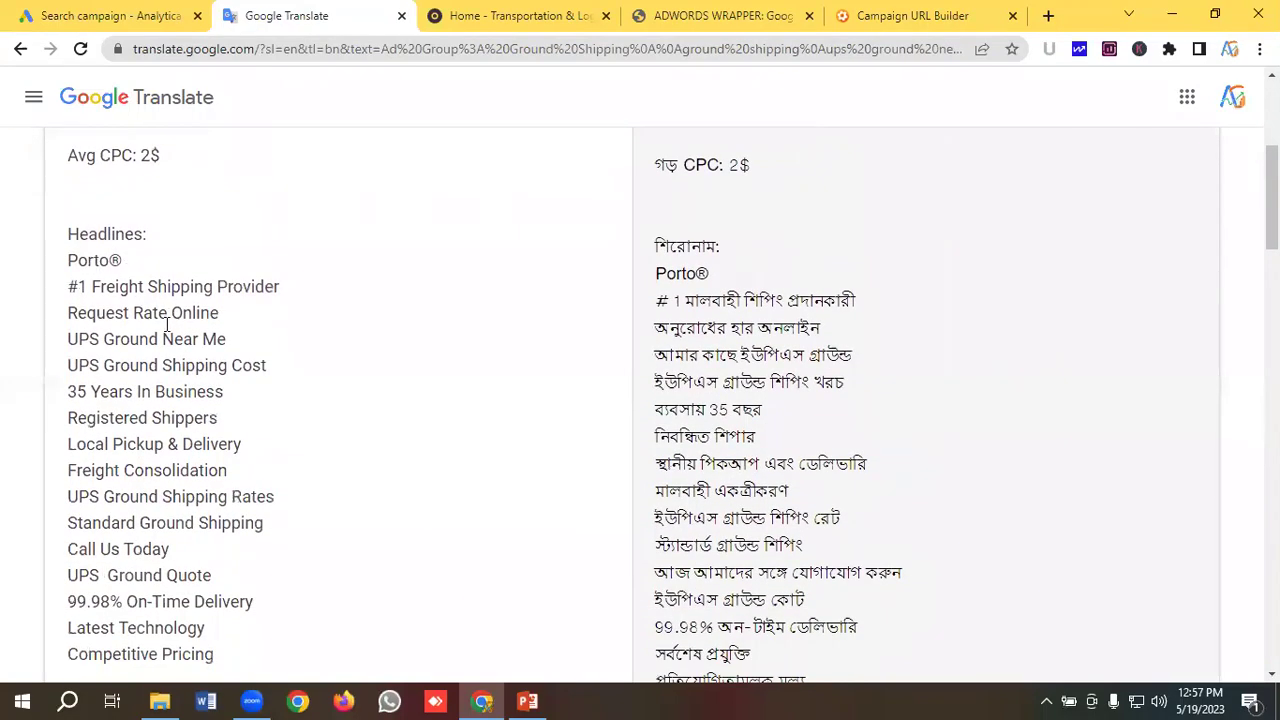
left_click_drag(294, 289, 54, 299)
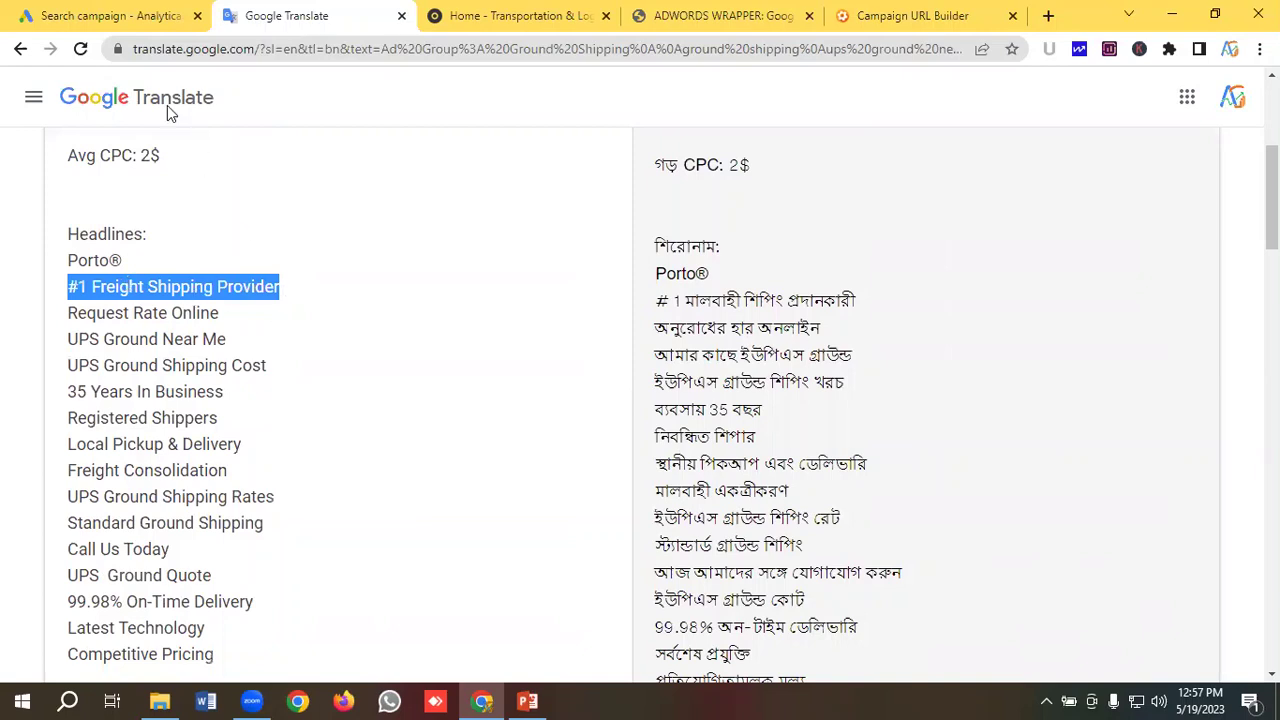
left_click_drag(129, 262, 61, 268)
key("ctrl+c")
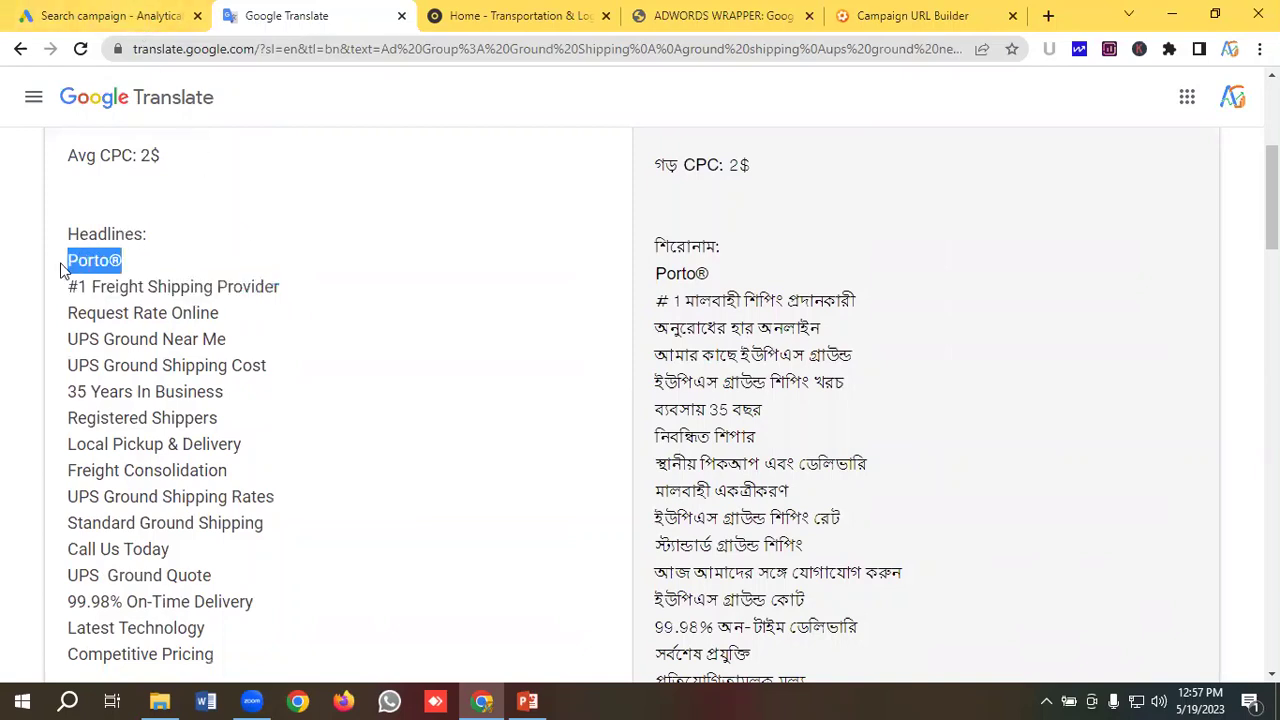
left_click(115, 15)
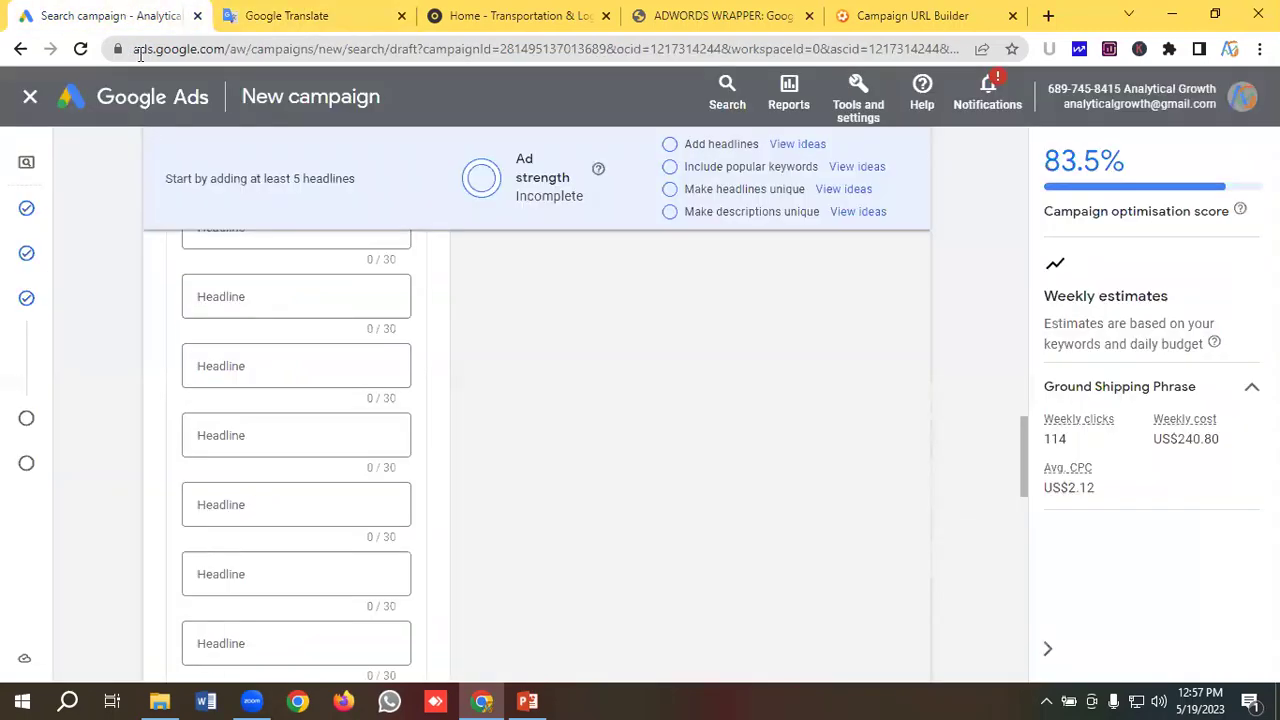
scroll(293, 355, "up", 2)
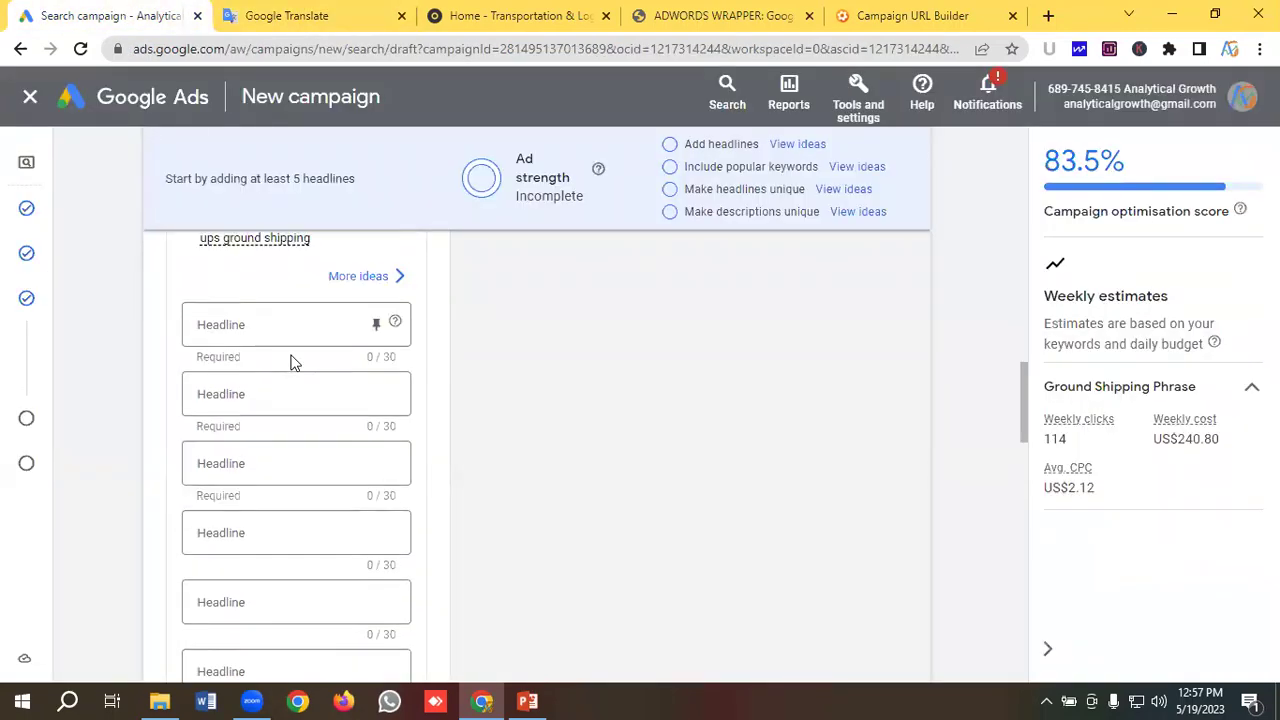
left_click(289, 324)
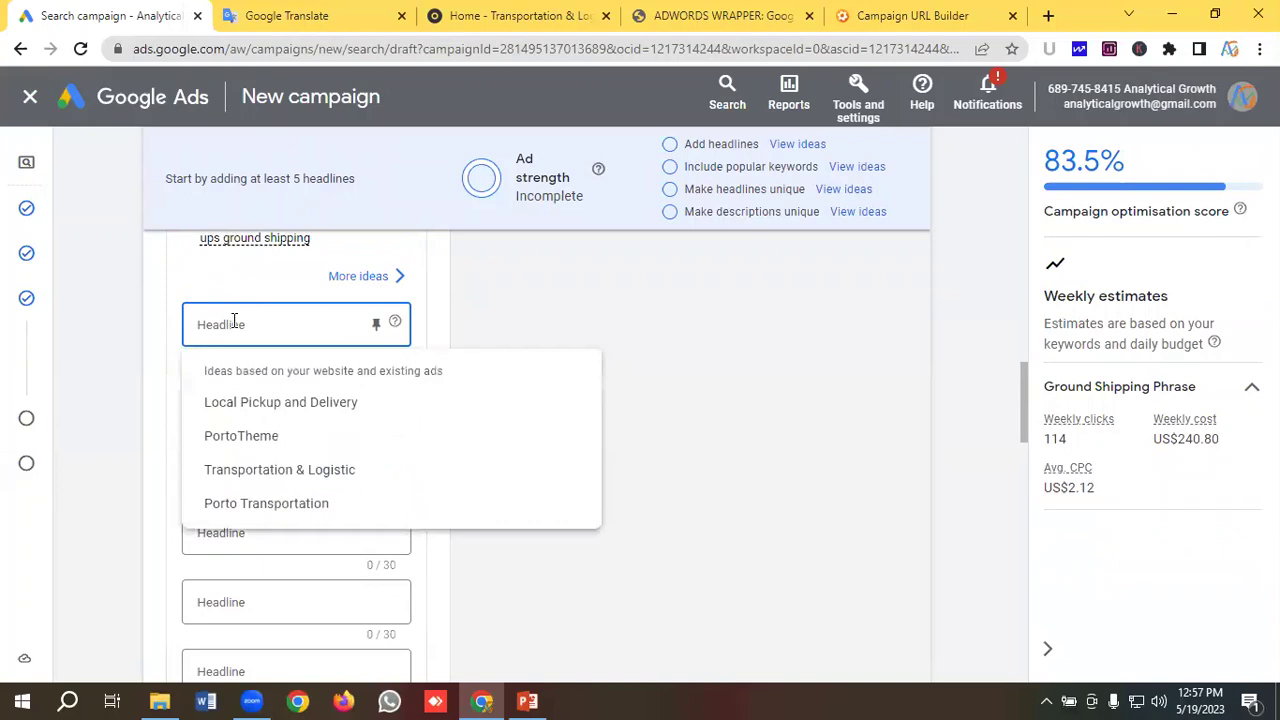
key("ctrl+v")
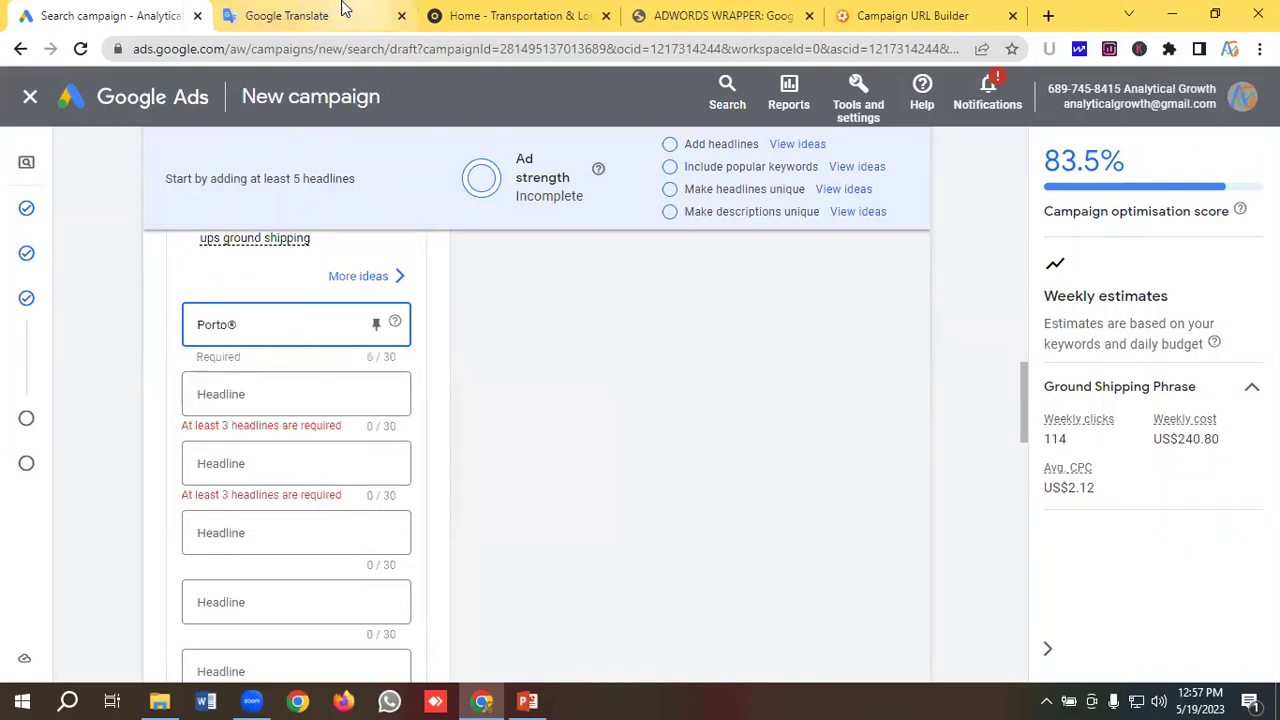
Copy "#1 Freight Shipping Provider" from the headline list in the Google Translate notes into the ad's second headline field in Google Ads
left_click(300, 15)
left_click_drag(290, 285, 55, 288)
key("ctrl+c")
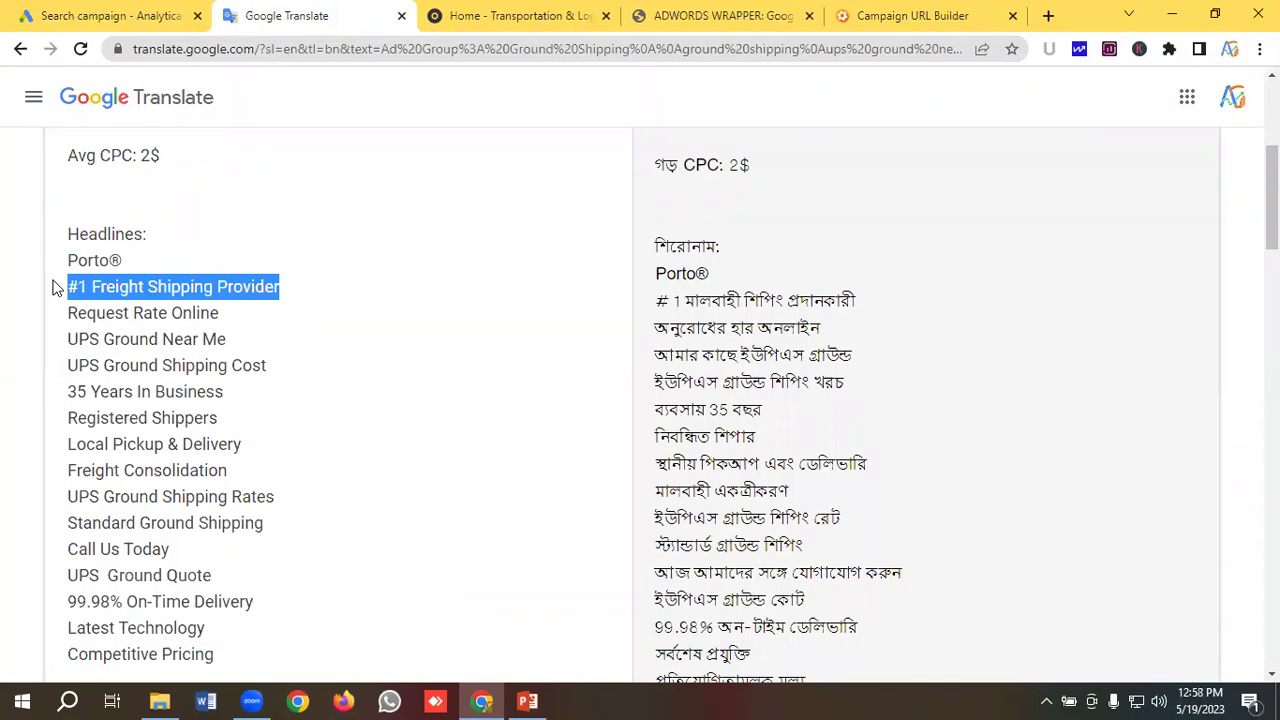
left_click(140, 10)
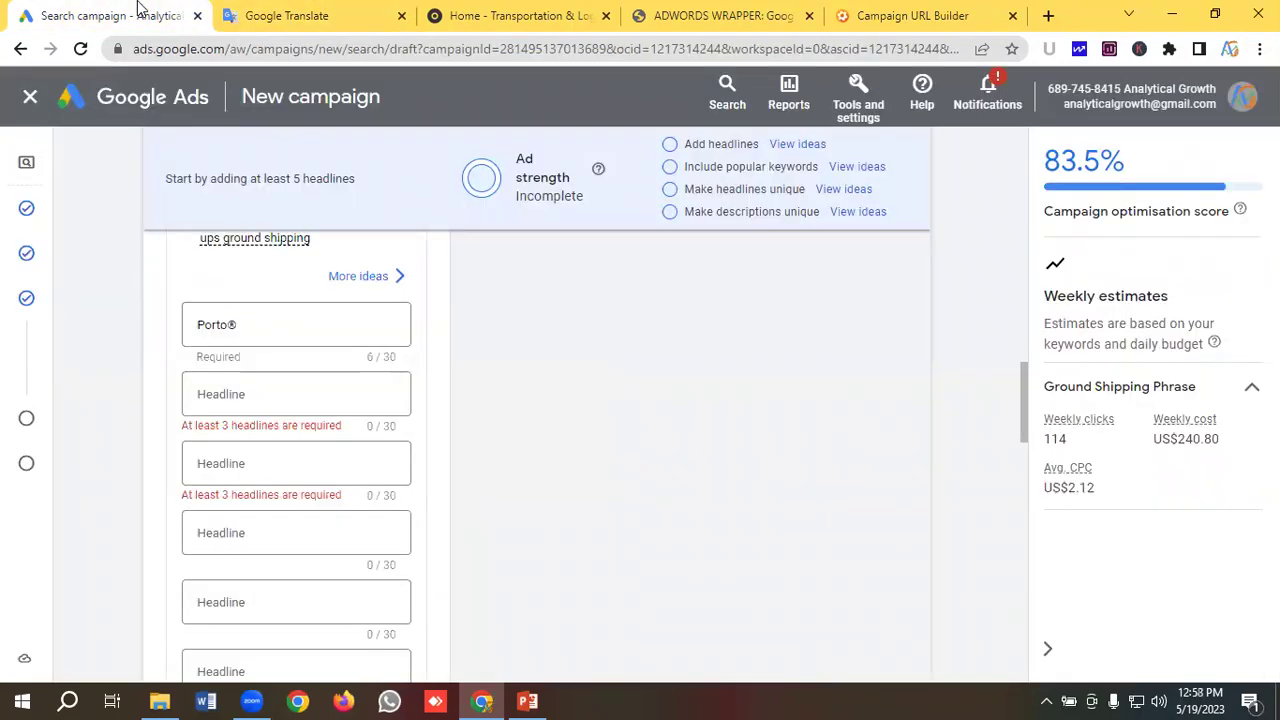
left_click(234, 395)
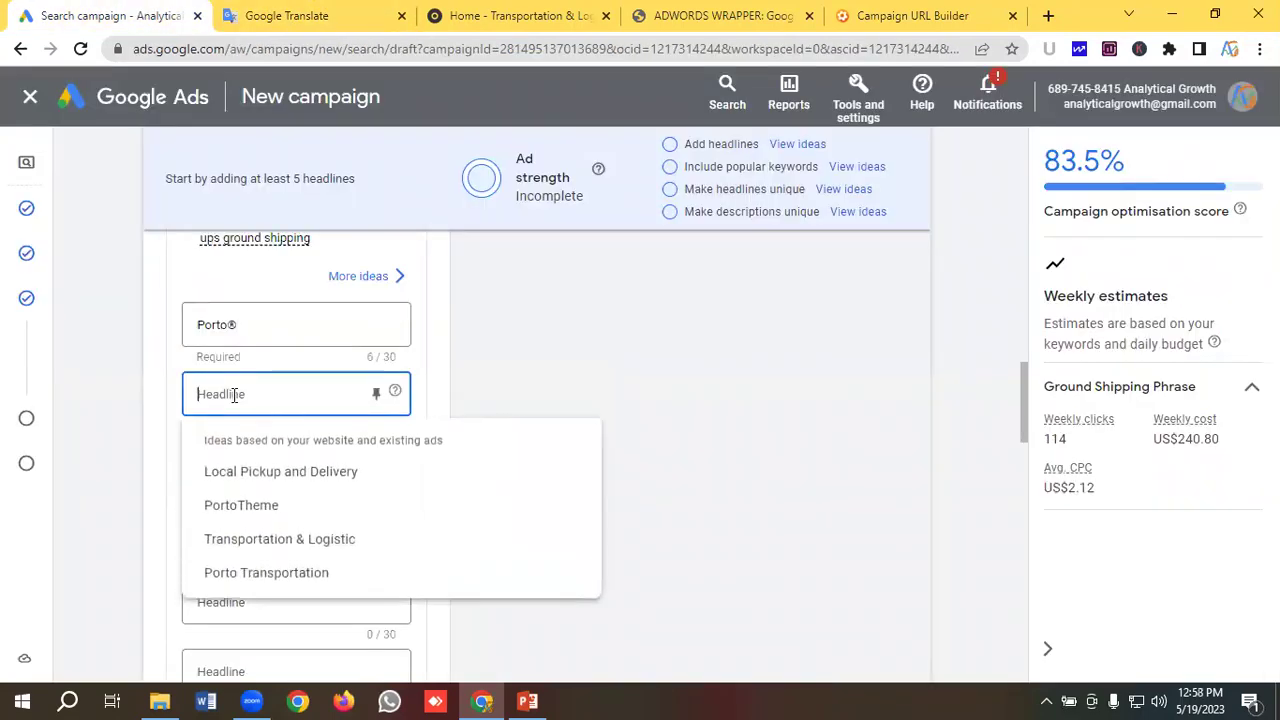
key("ctrl+v")
Copy "Request Rate Online" from the Google Translate headline list into the ad's third headline field in Google Ads
left_click(312, 16)
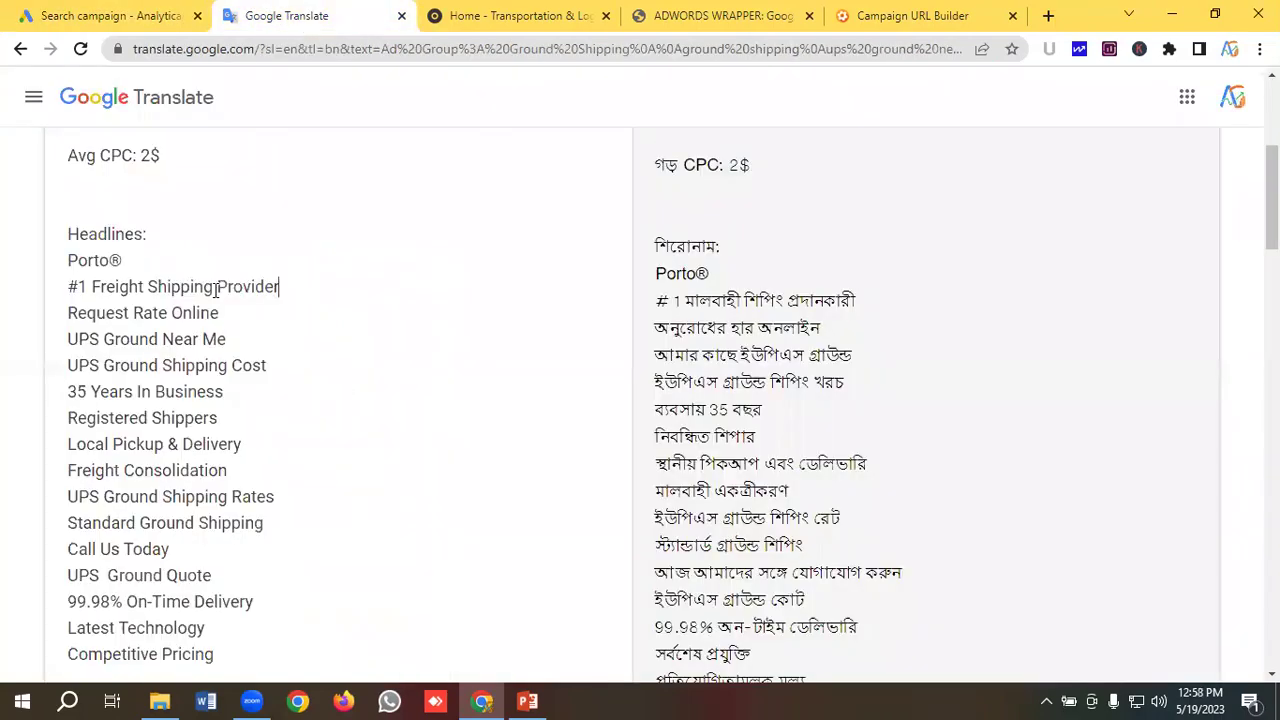
left_click_drag(238, 314, 60, 316)
key("ctrl+c")
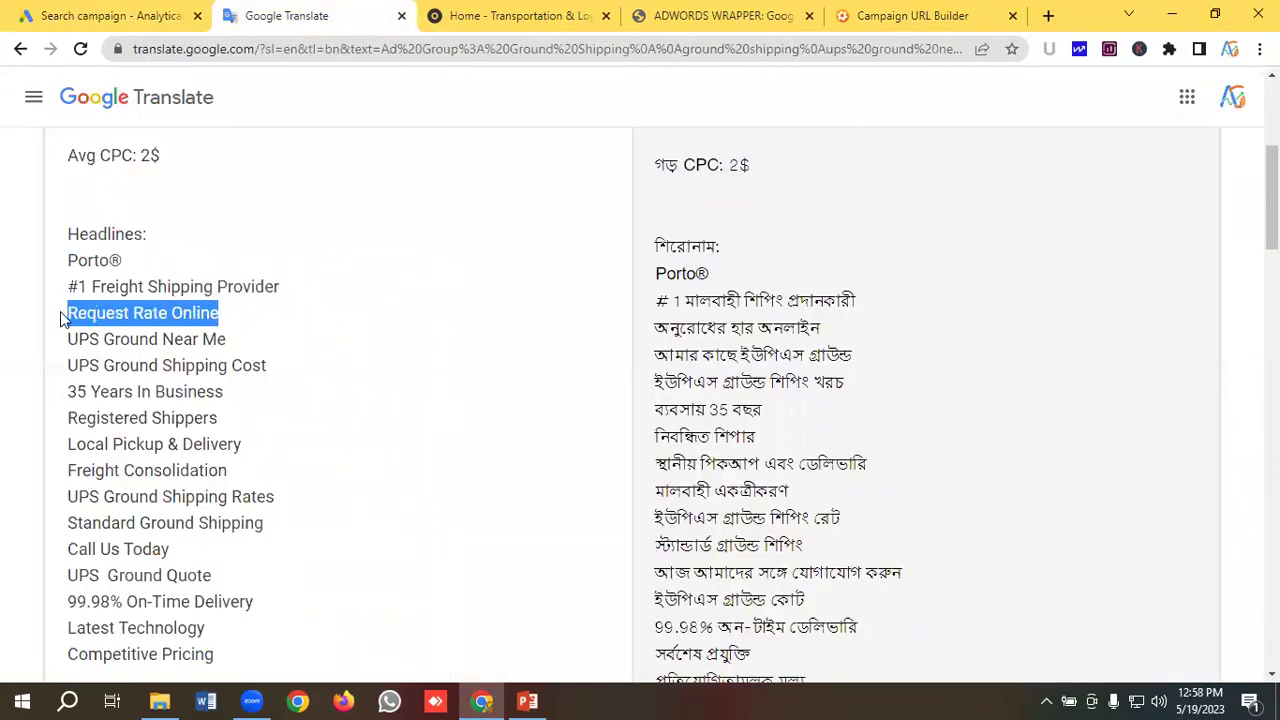
left_click(107, 12)
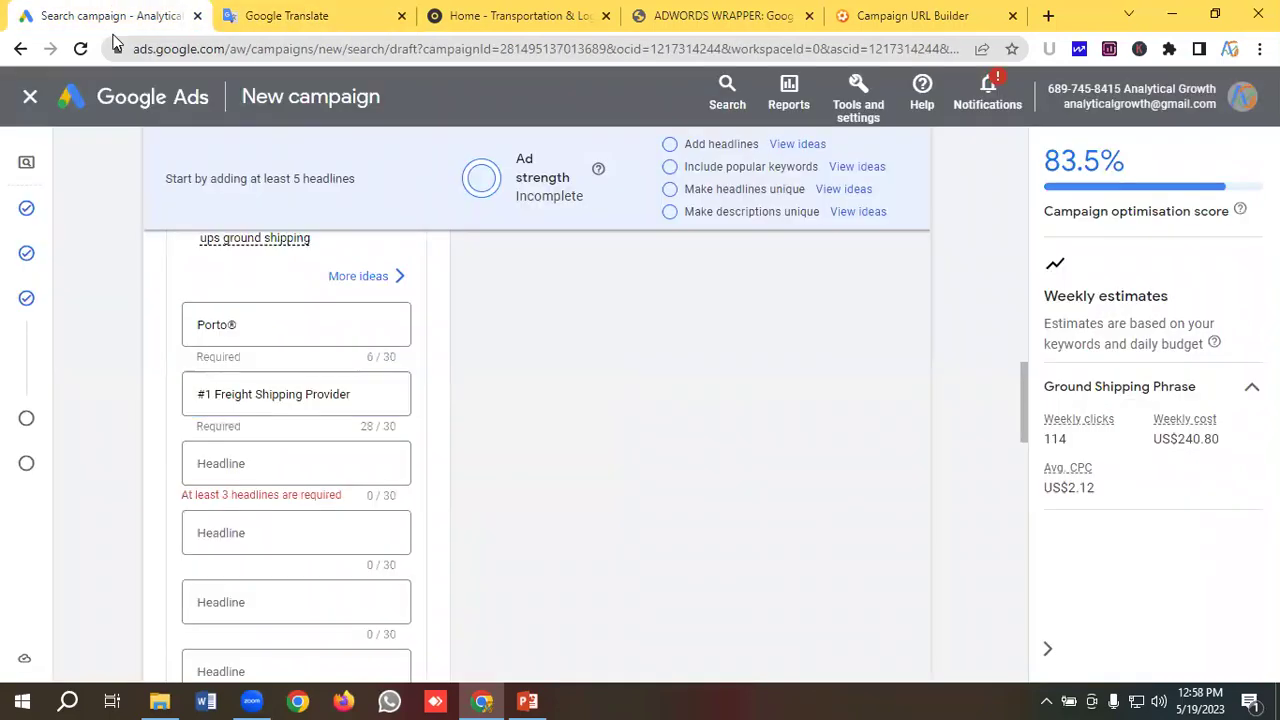
left_click(240, 462)
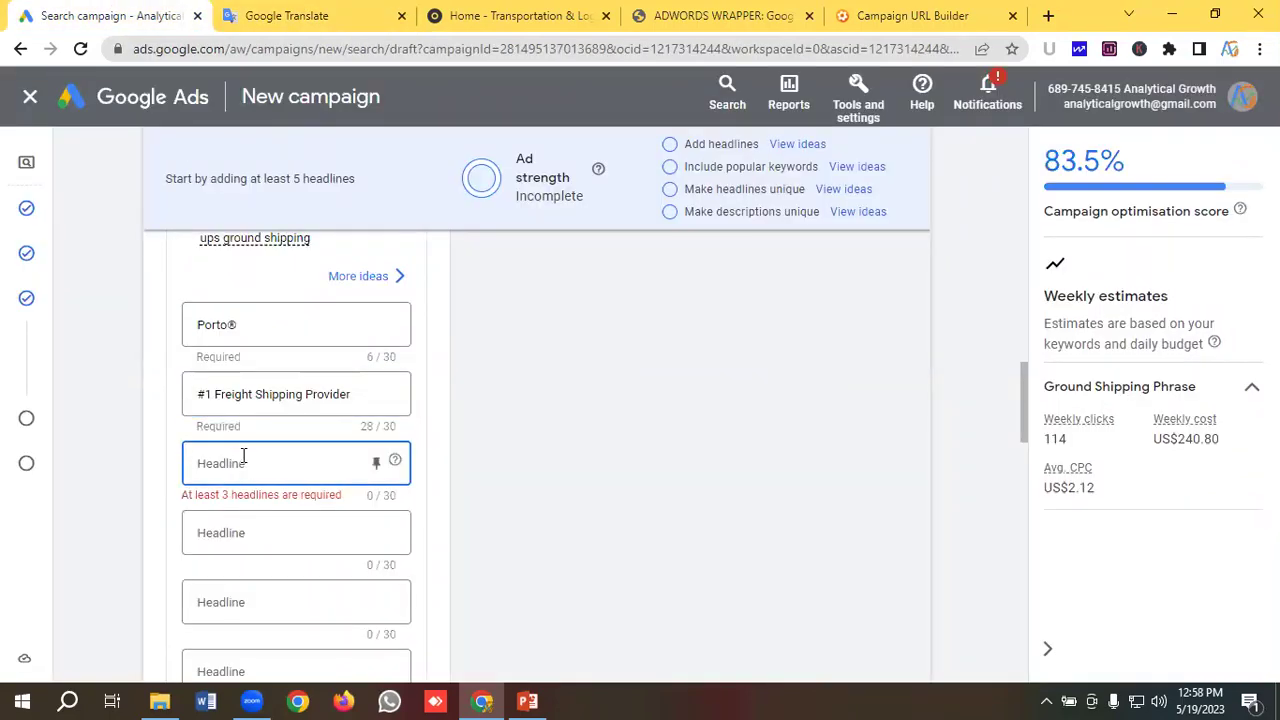
key("ctrl+v")
scroll(250, 450, "down", 1)
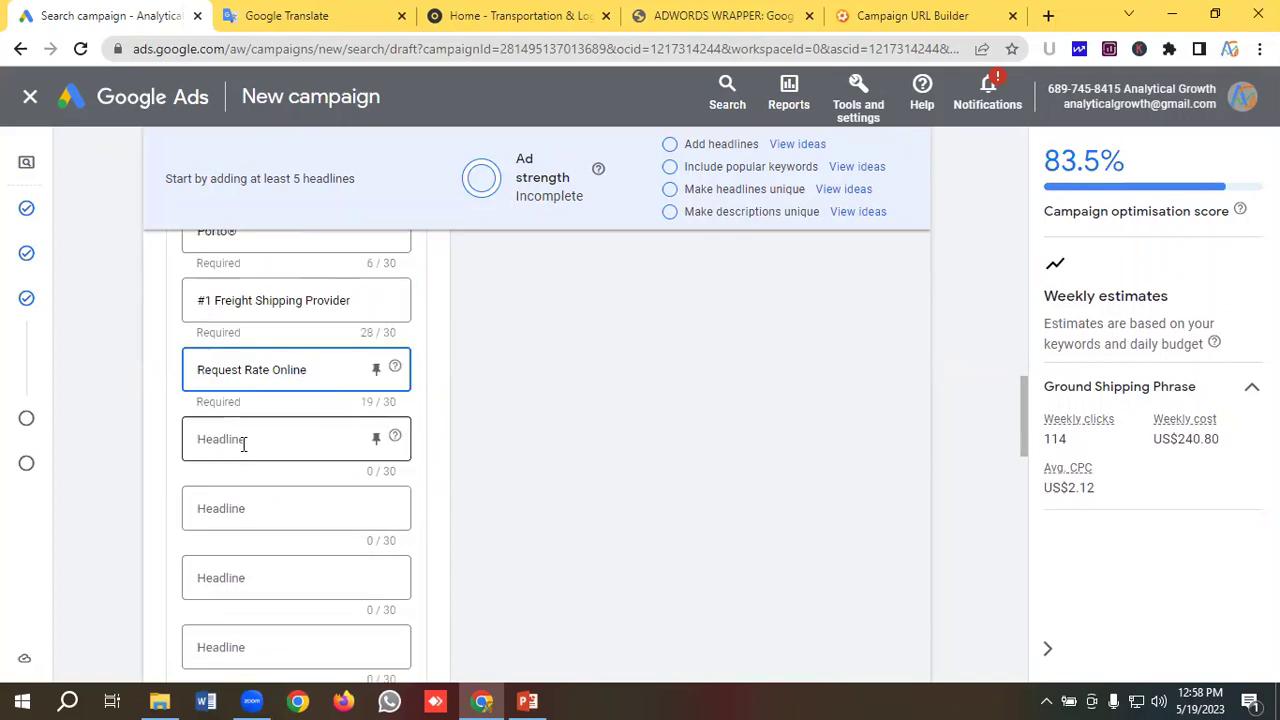
Copy "UPS Ground Near Me" from the Google Translate headline list into the ad's fourth headline field in Google Ads
left_click(243, 441)
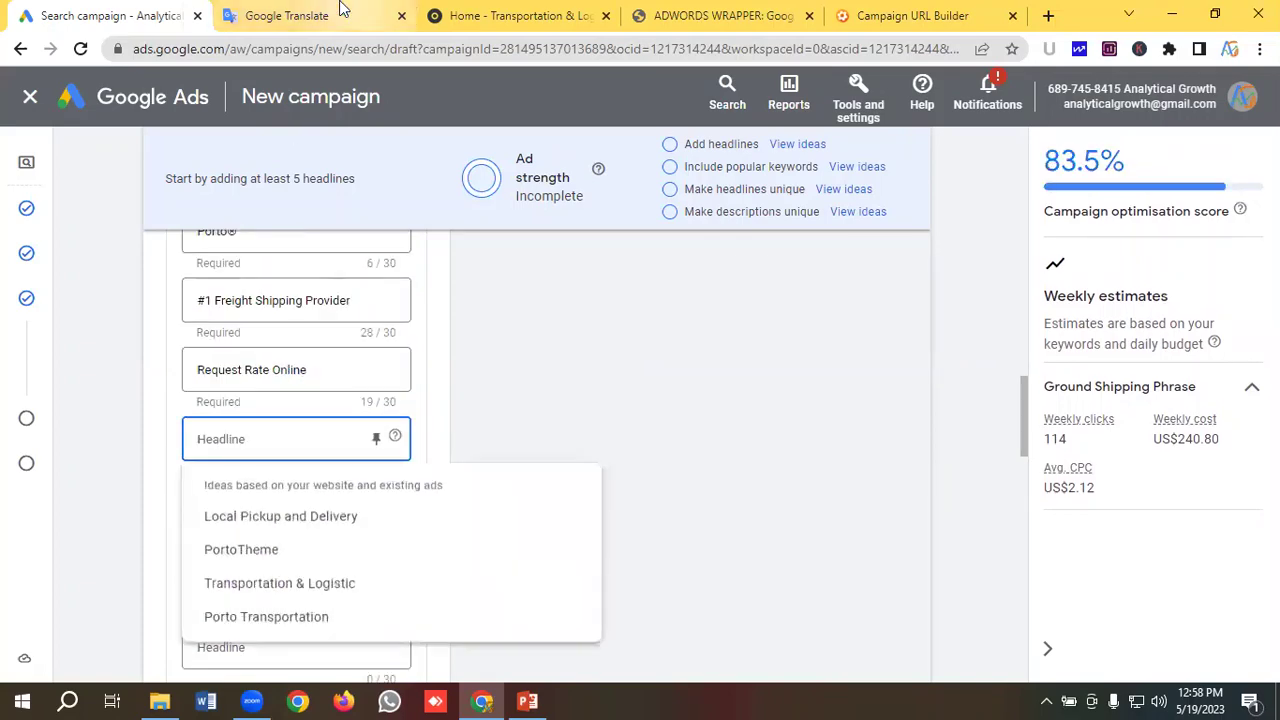
left_click(286, 15)
scroll(153, 263, "down", 1)
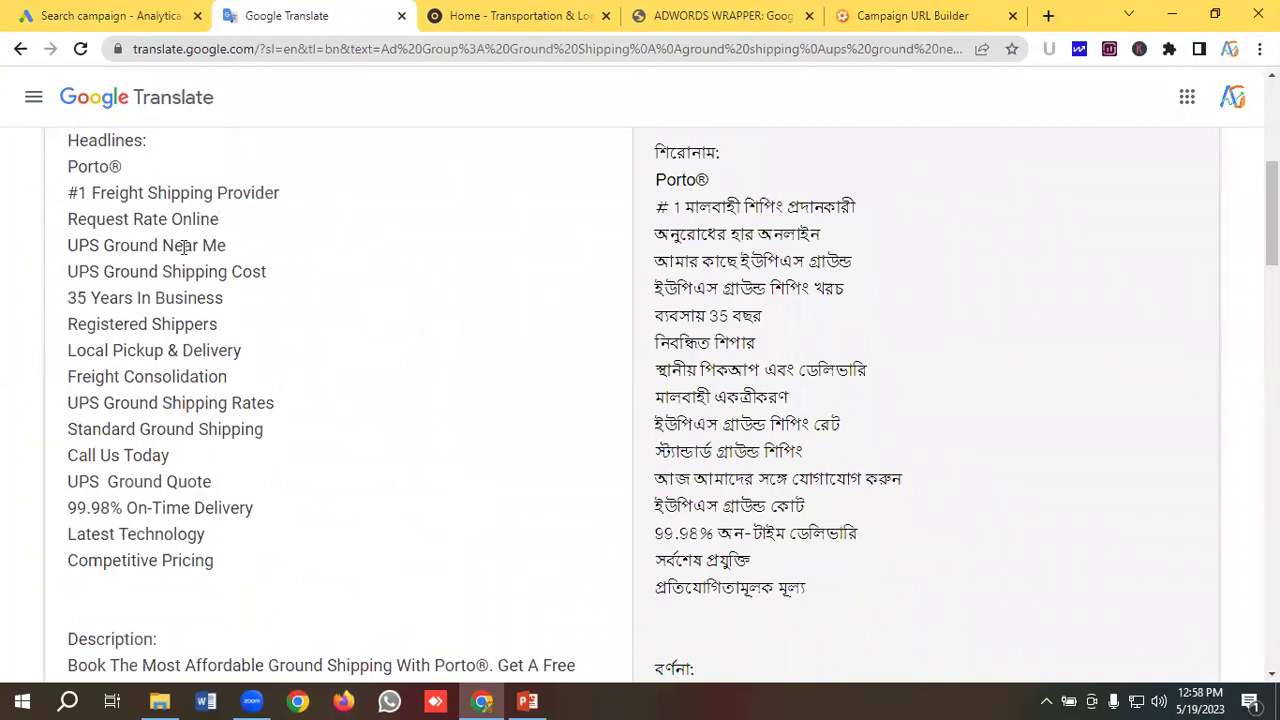
left_click_drag(232, 244, 46, 252)
key("ctrl+c")
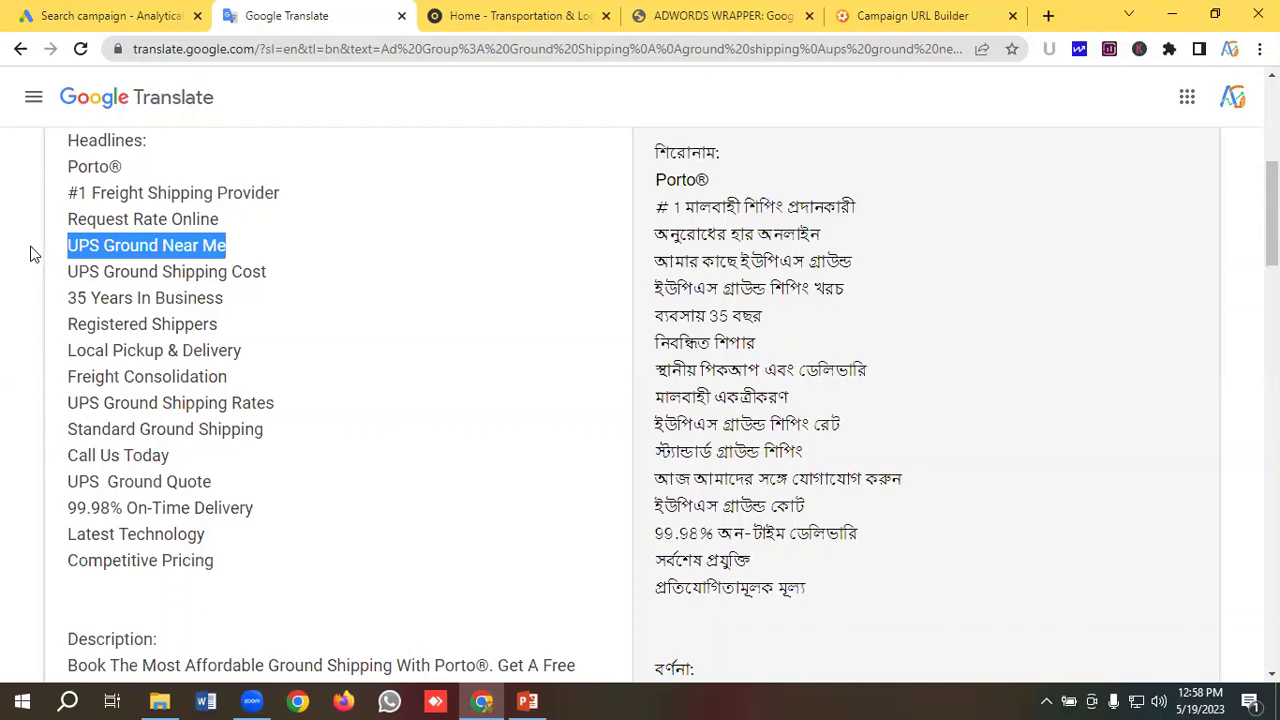
left_click(151, 12)
left_click(225, 445)
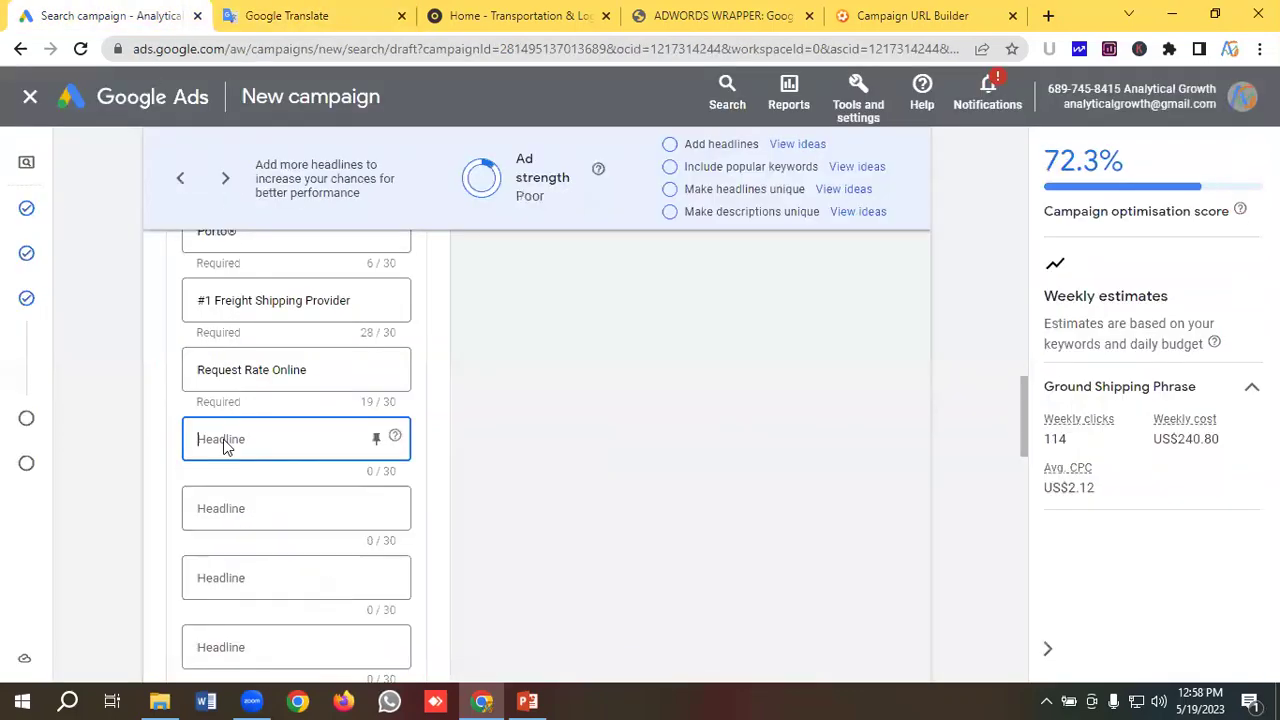
key("ctrl+v")
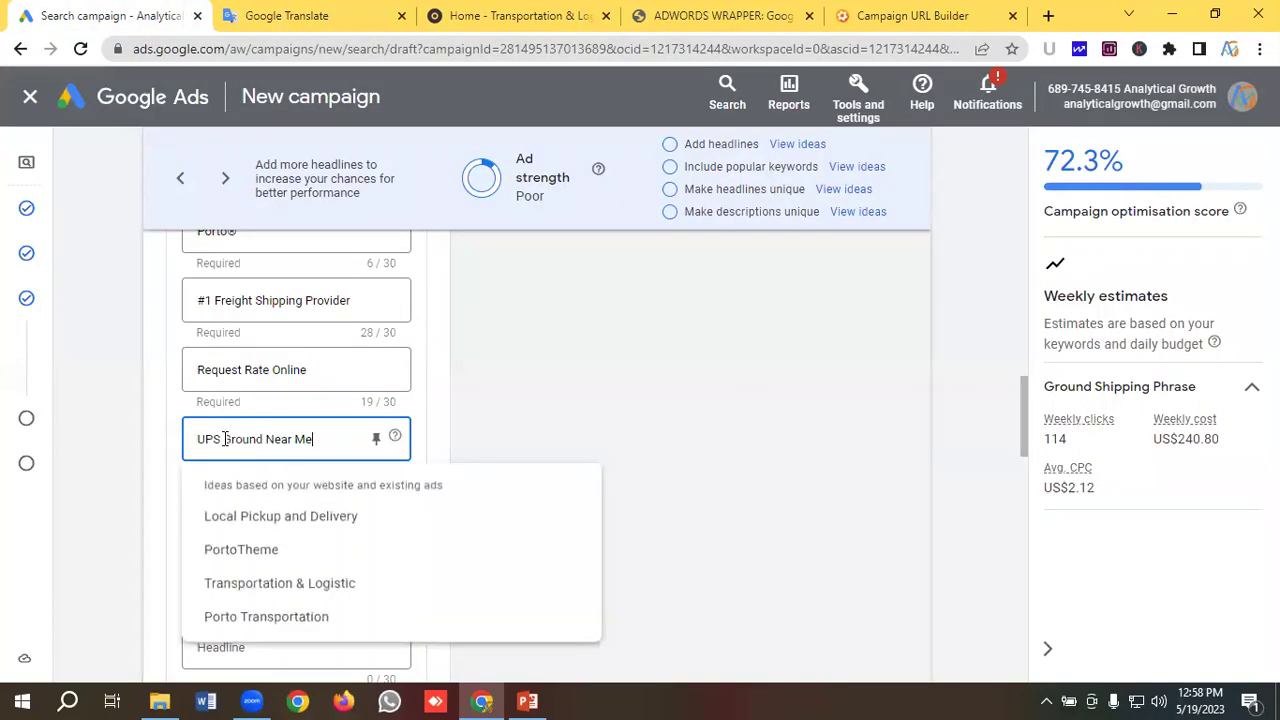
Copy "UPS Ground Shipping Cost" from the Google Translate headline list into the ad's fifth headline field in Google Ads
left_click(313, 10)
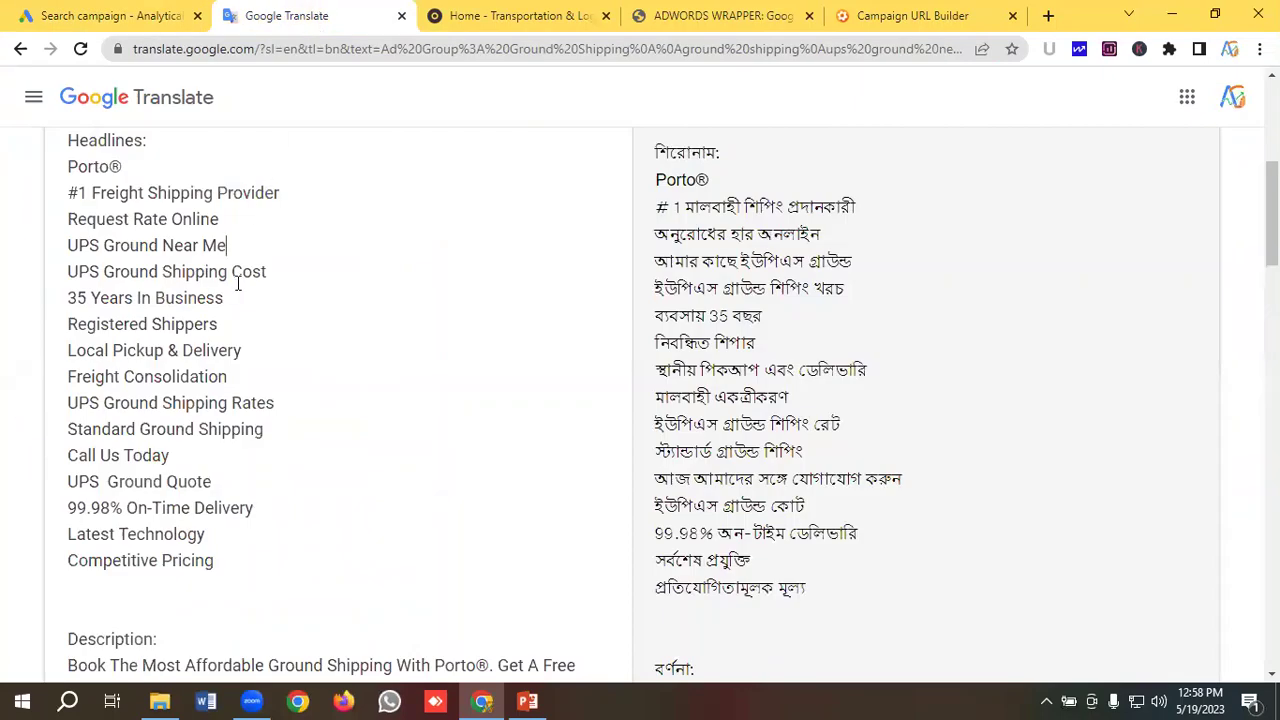
left_click_drag(273, 271, 67, 273)
key("ctrl+c")
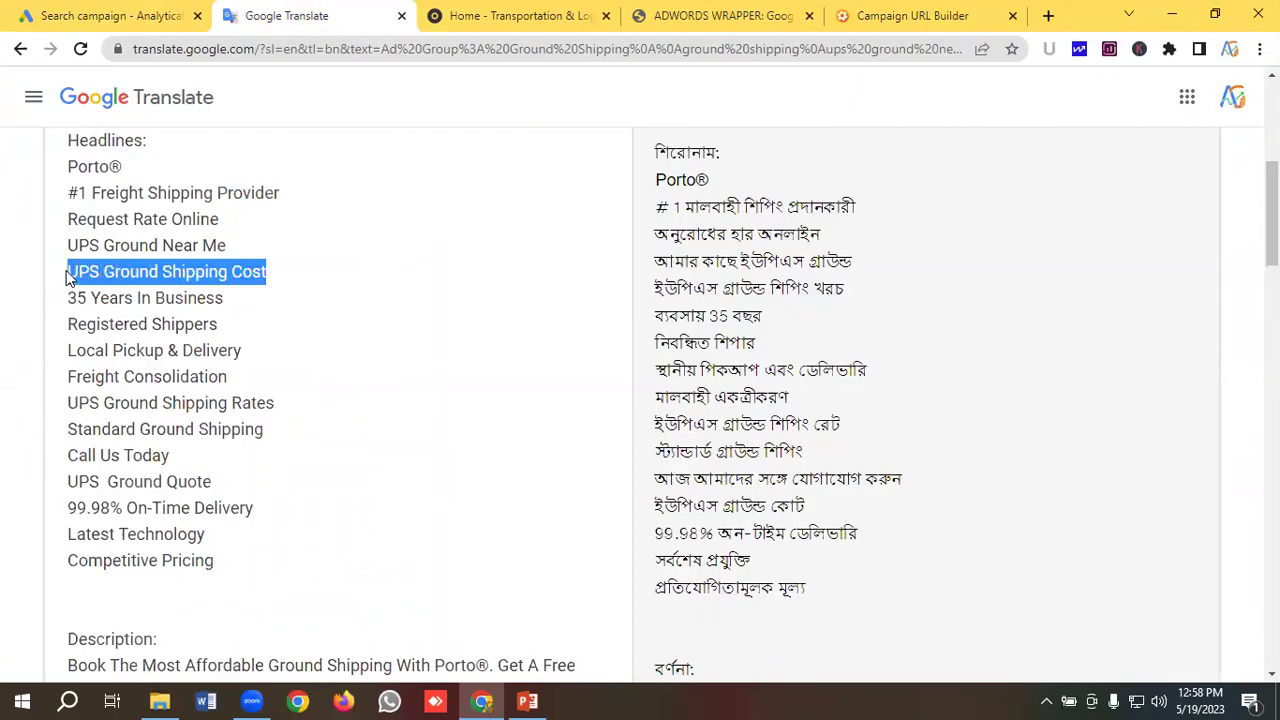
left_click(140, 12)
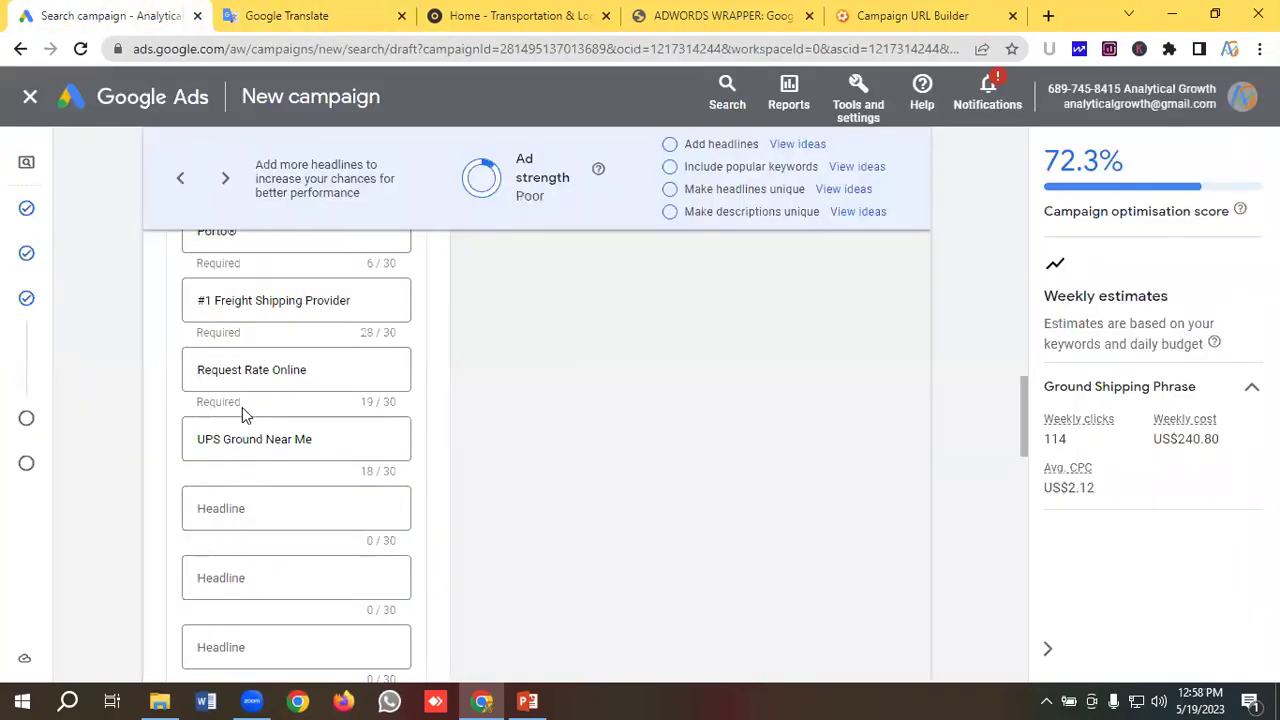
left_click(243, 511)
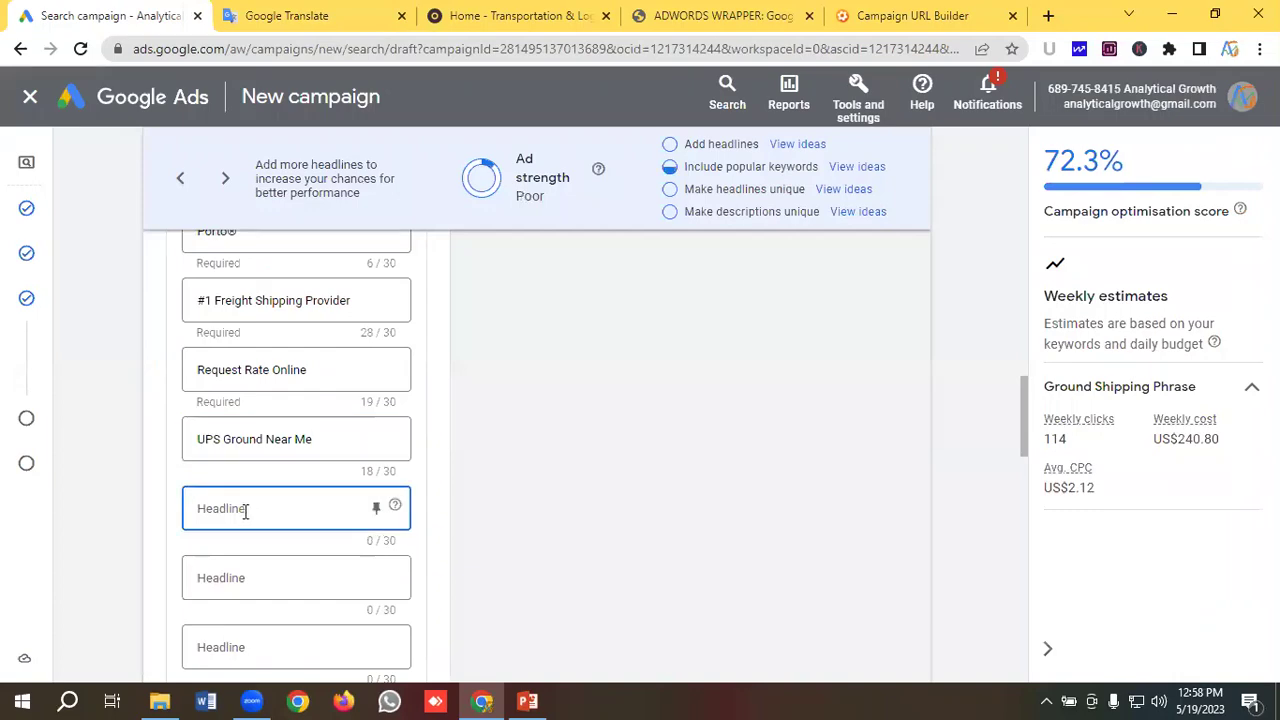
key("ctrl+v")
scroll(300, 440, "down", 1)
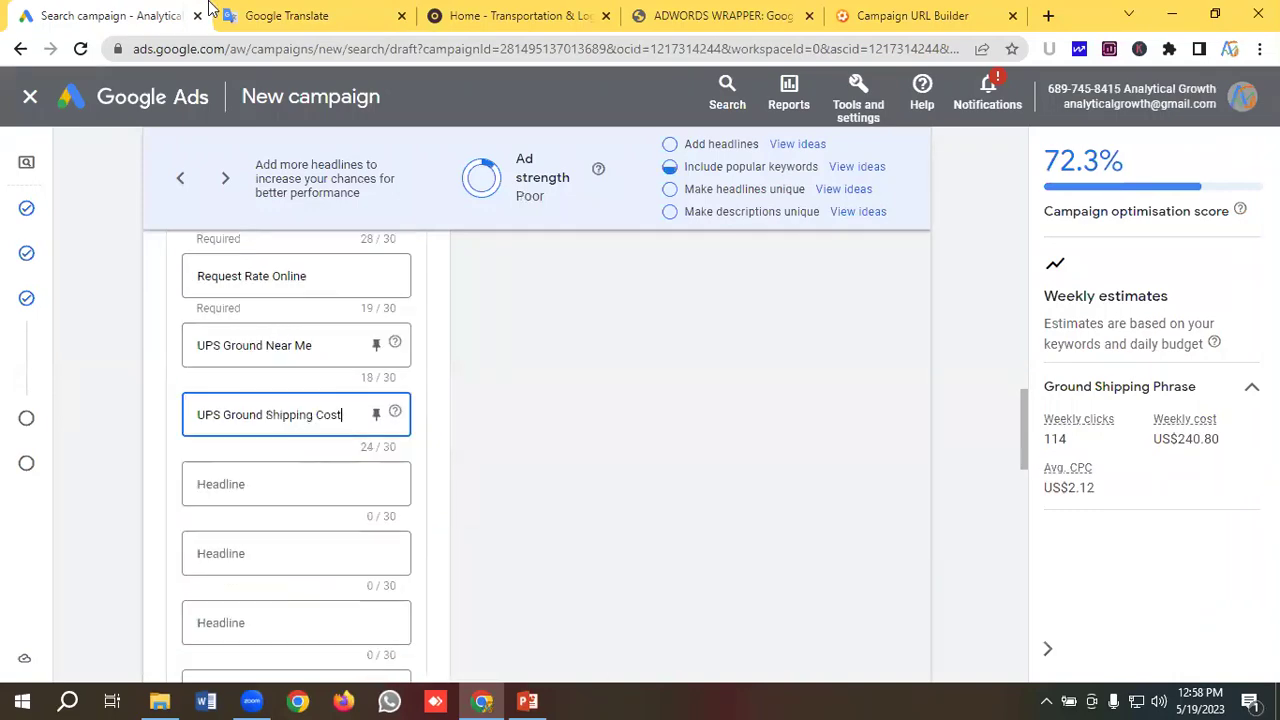
Copy "35 Years In Business" from the Google Translate headline list into the ad's sixth headline field in Google Ads
left_click(340, 14)
scroll(210, 285, "down", 1)
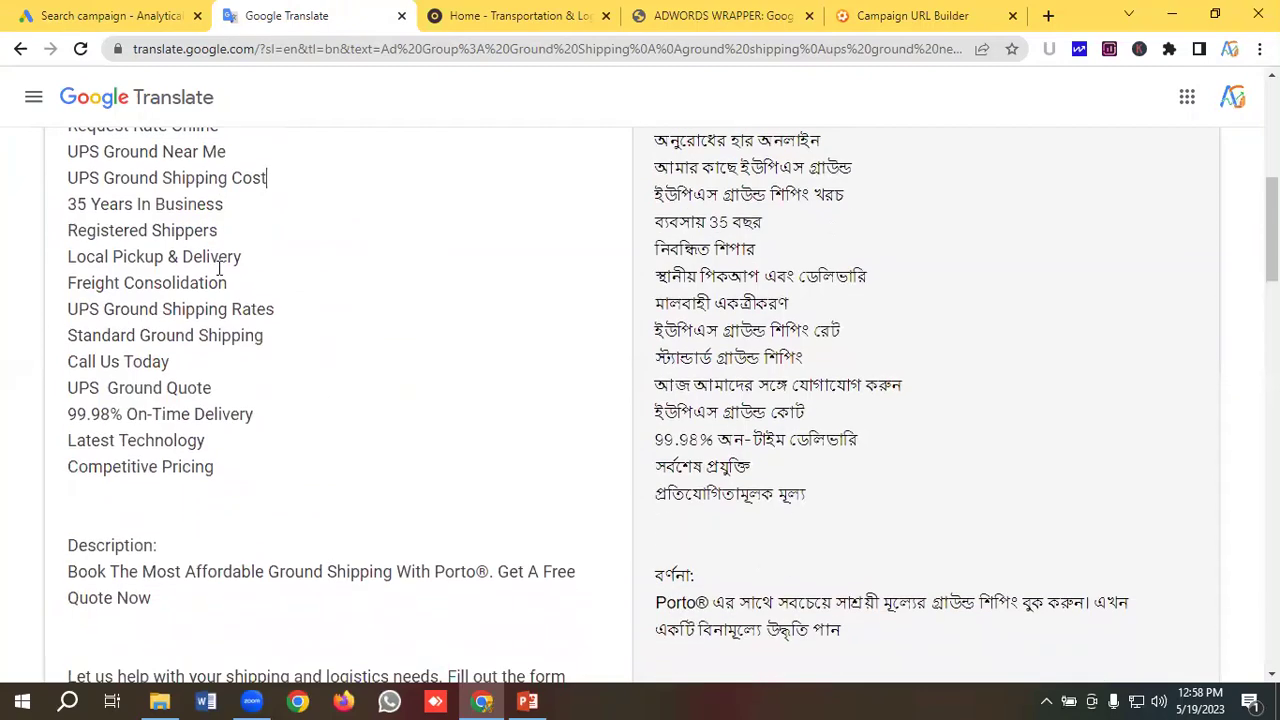
left_click_drag(230, 202, 70, 202)
key("ctrl+c")
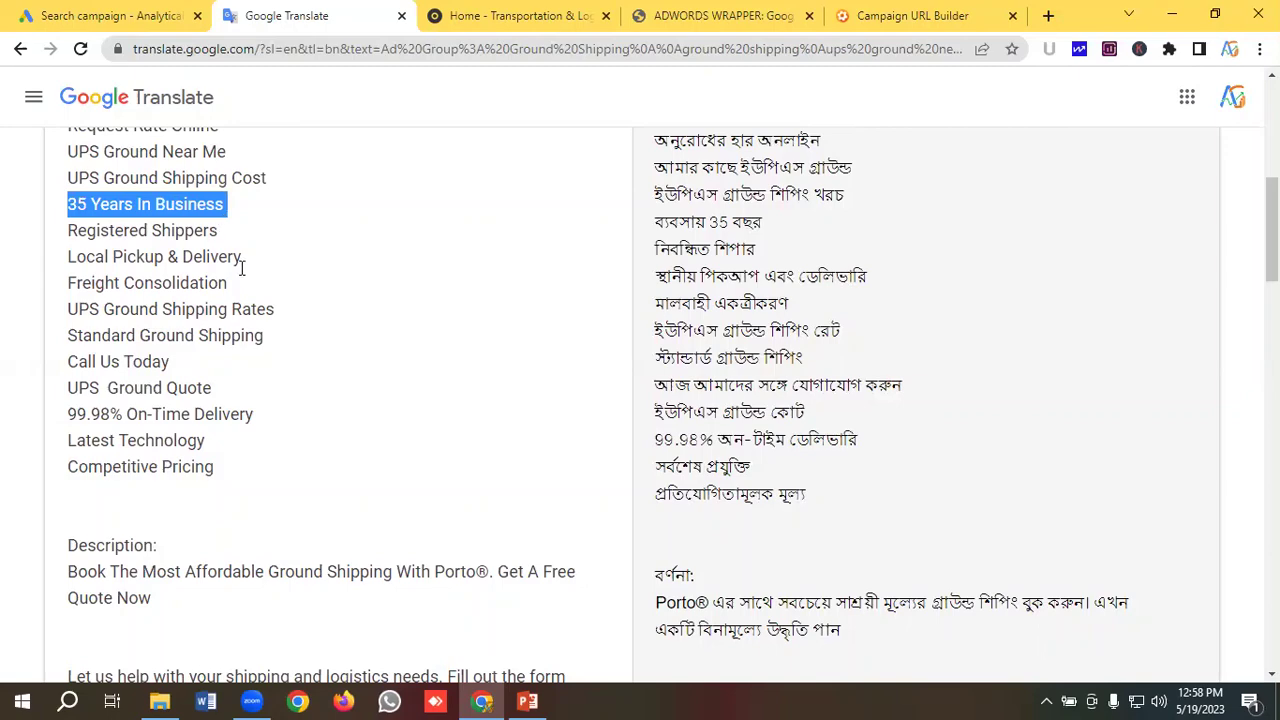
left_click(110, 15)
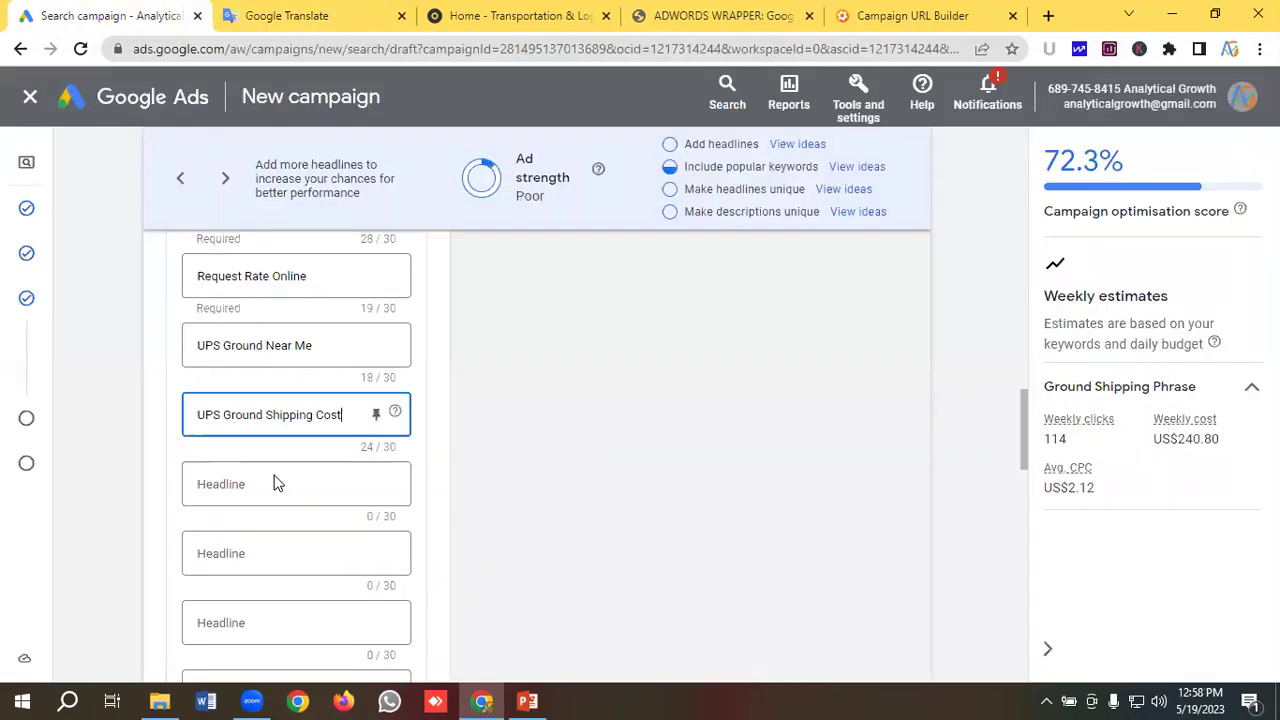
left_click(240, 480)
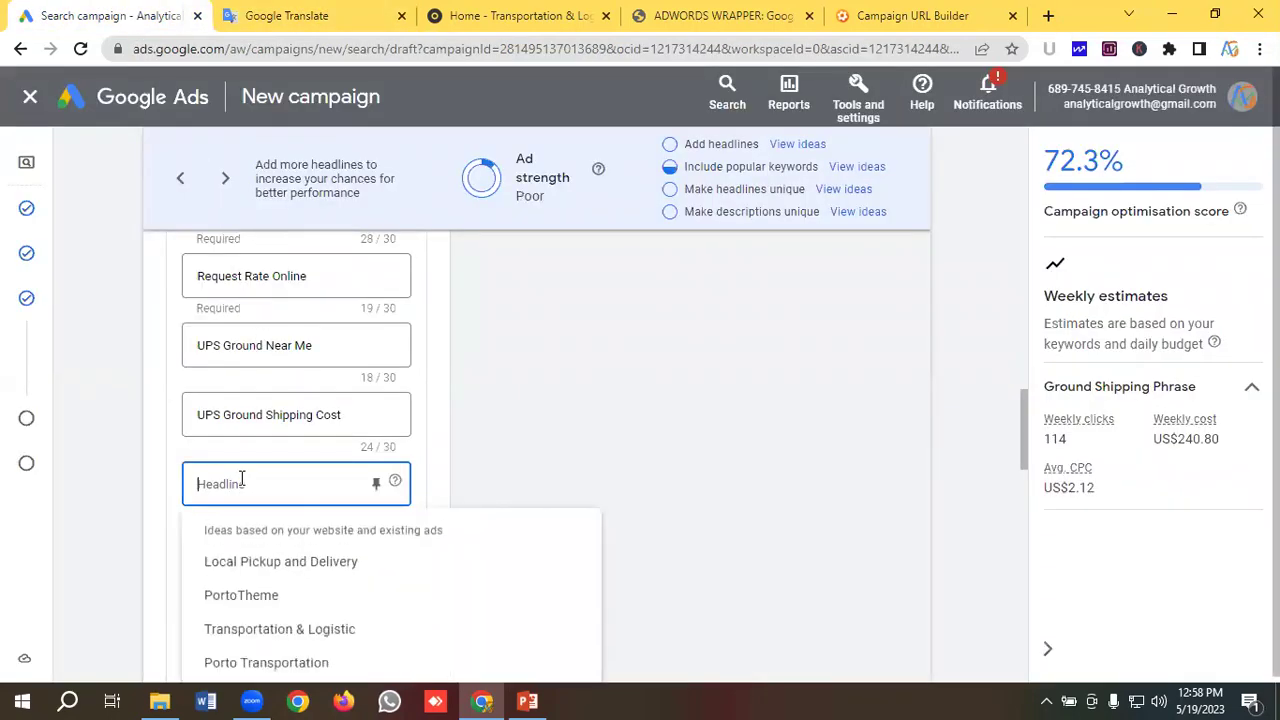
key("ctrl+v")
scroll(253, 469, "down", 1)
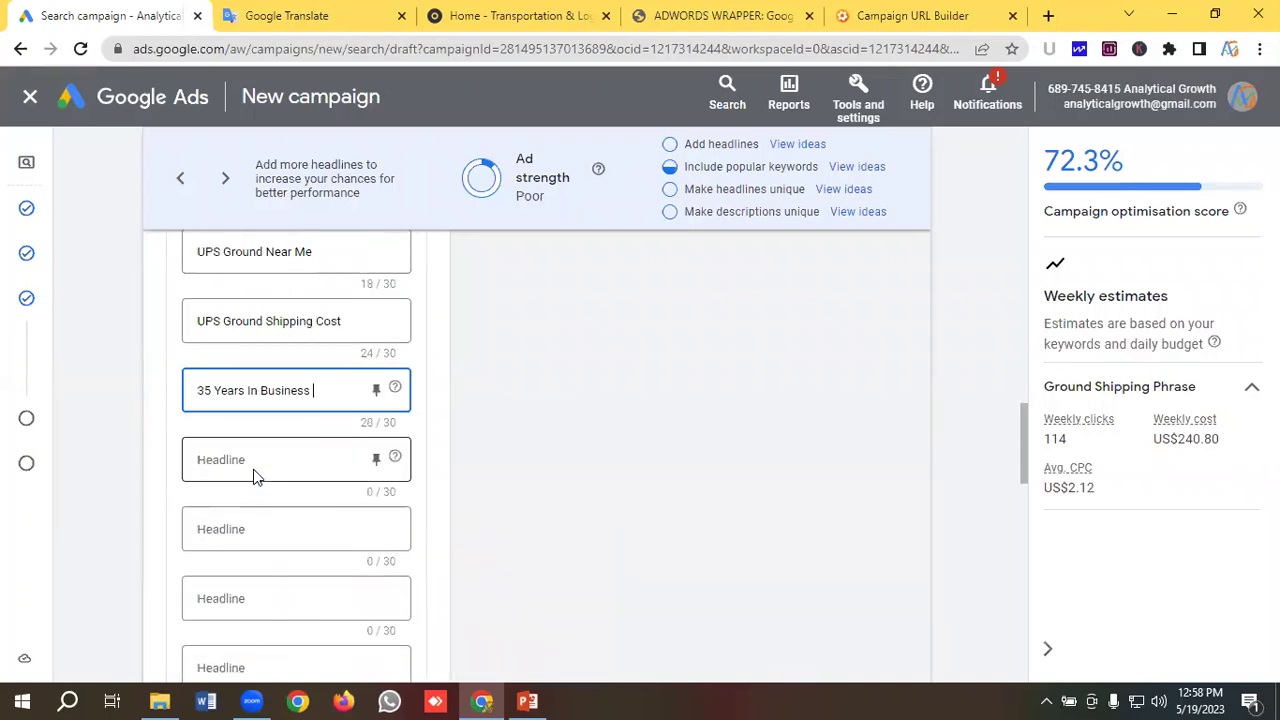
Copy "Registered Shippers" from the Google Translate headline list into the ad's seventh headline field in Google Ads
left_click(337, 8)
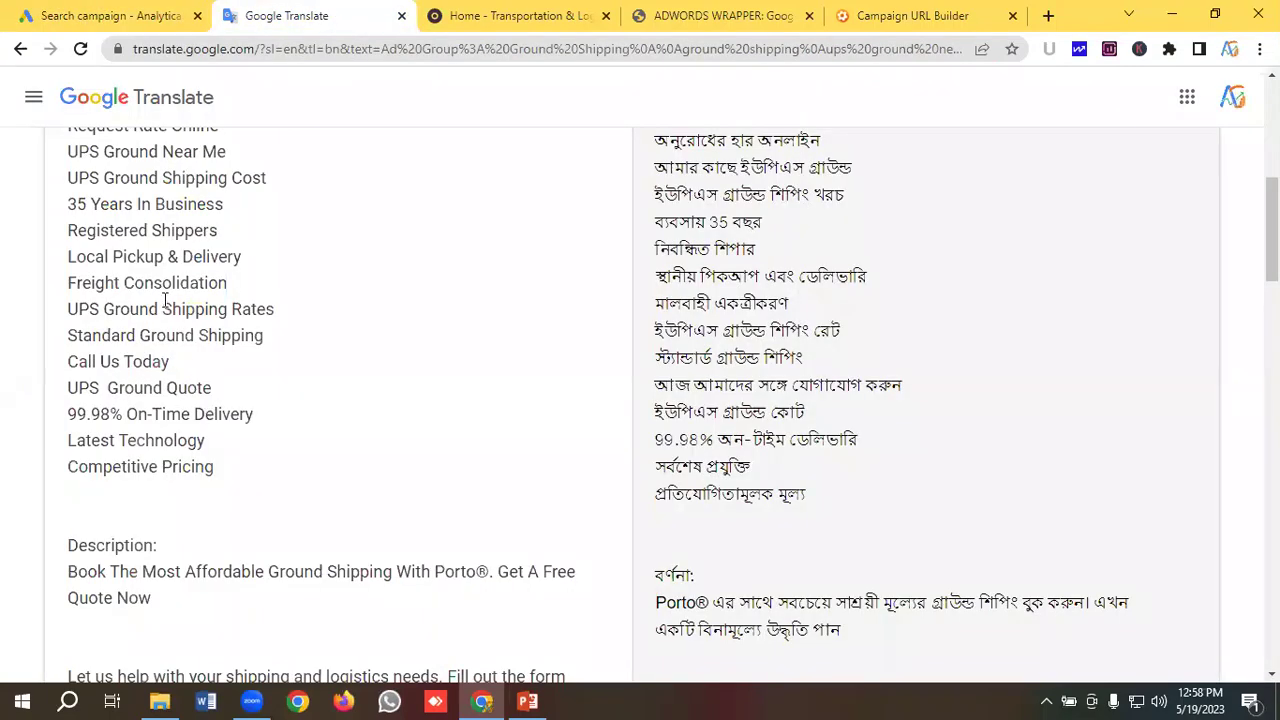
left_click_drag(221, 229, 57, 232)
key("ctrl+c")
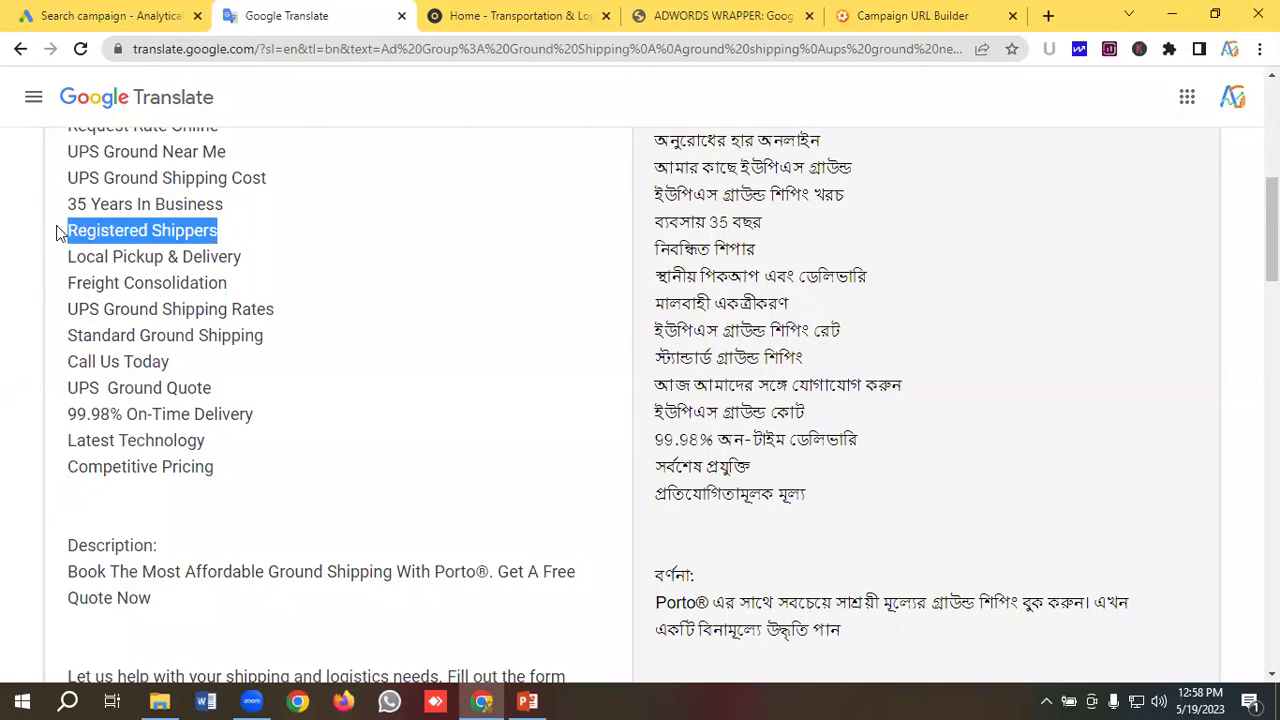
left_click(110, 15)
left_click(235, 464)
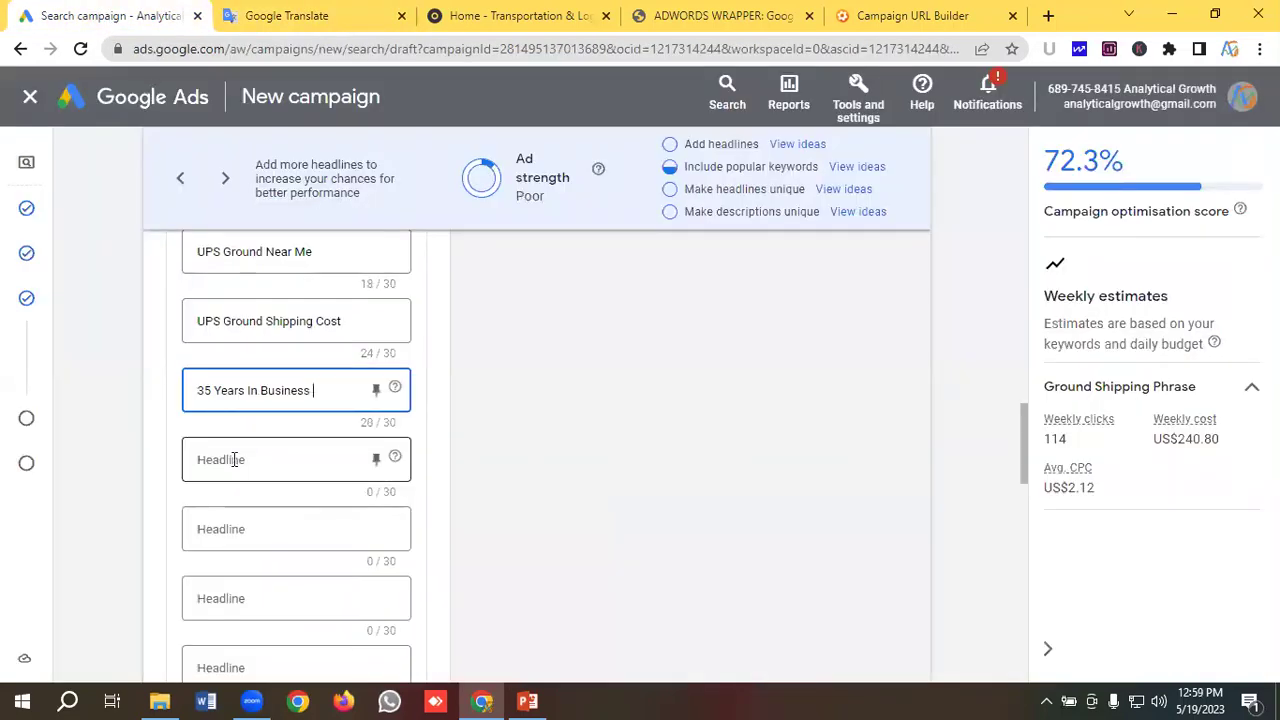
key("ctrl+v")
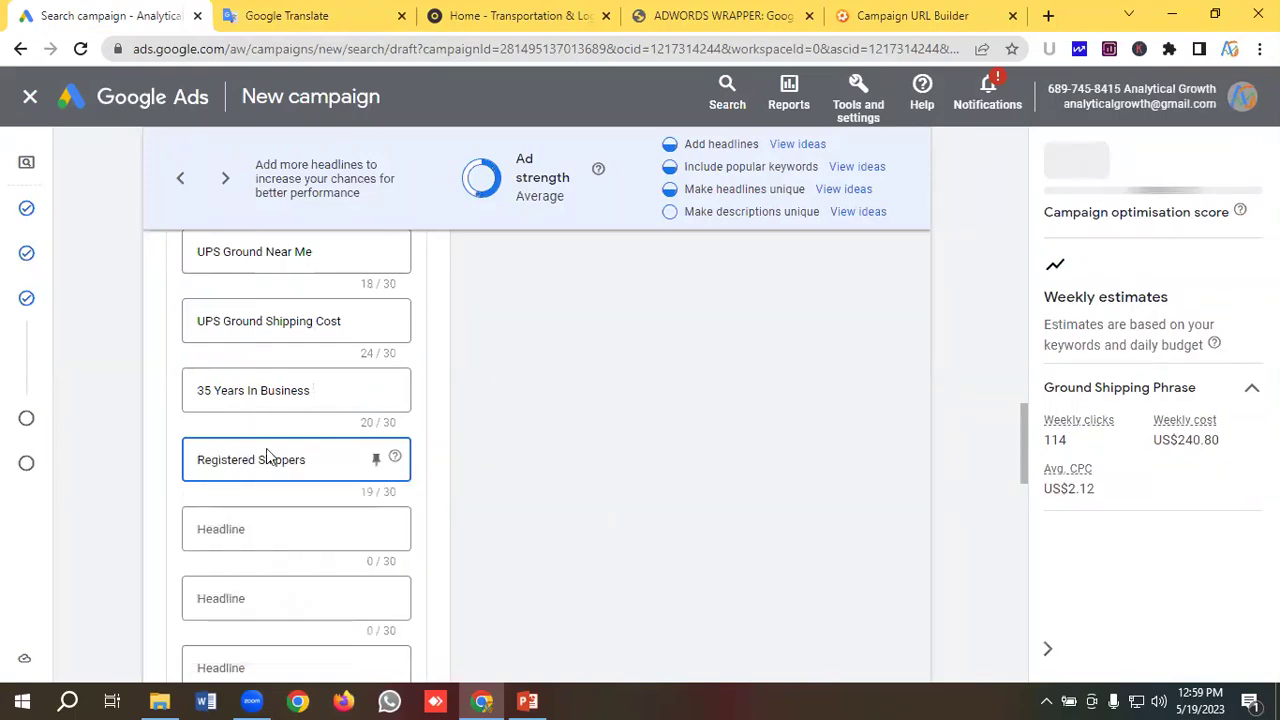
scroll(270, 455, "down", 1)
Copy "Local Pickup & Delivery" from the Google Translate headline list into the ad's eighth headline field in Google Ads
left_click(286, 15)
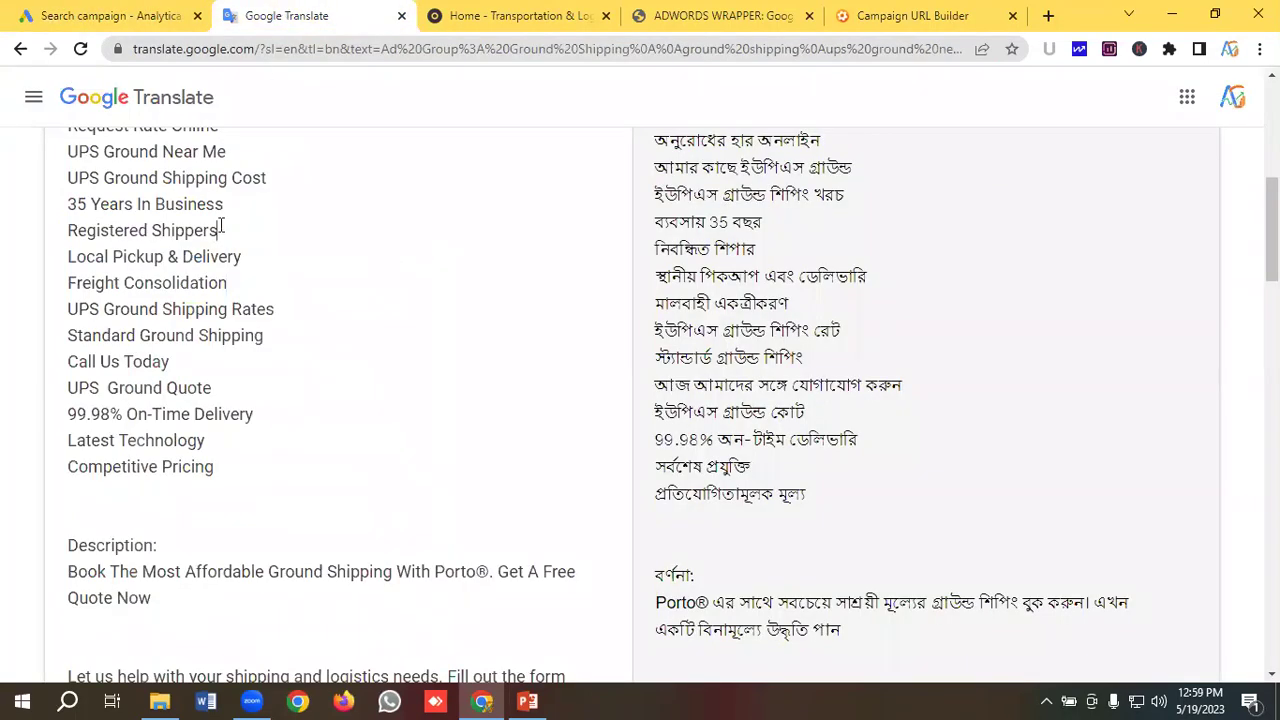
left_click_drag(157, 245, 58, 265)
key("ctrl+c")
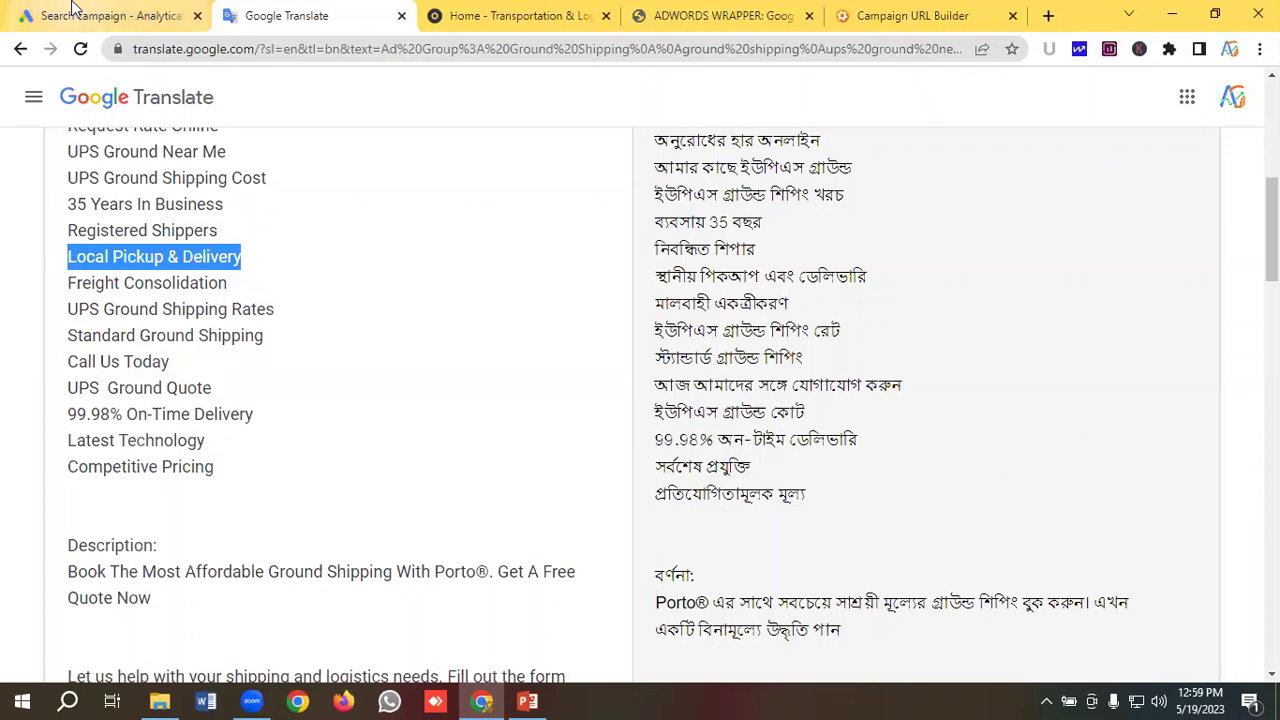
left_click(110, 15)
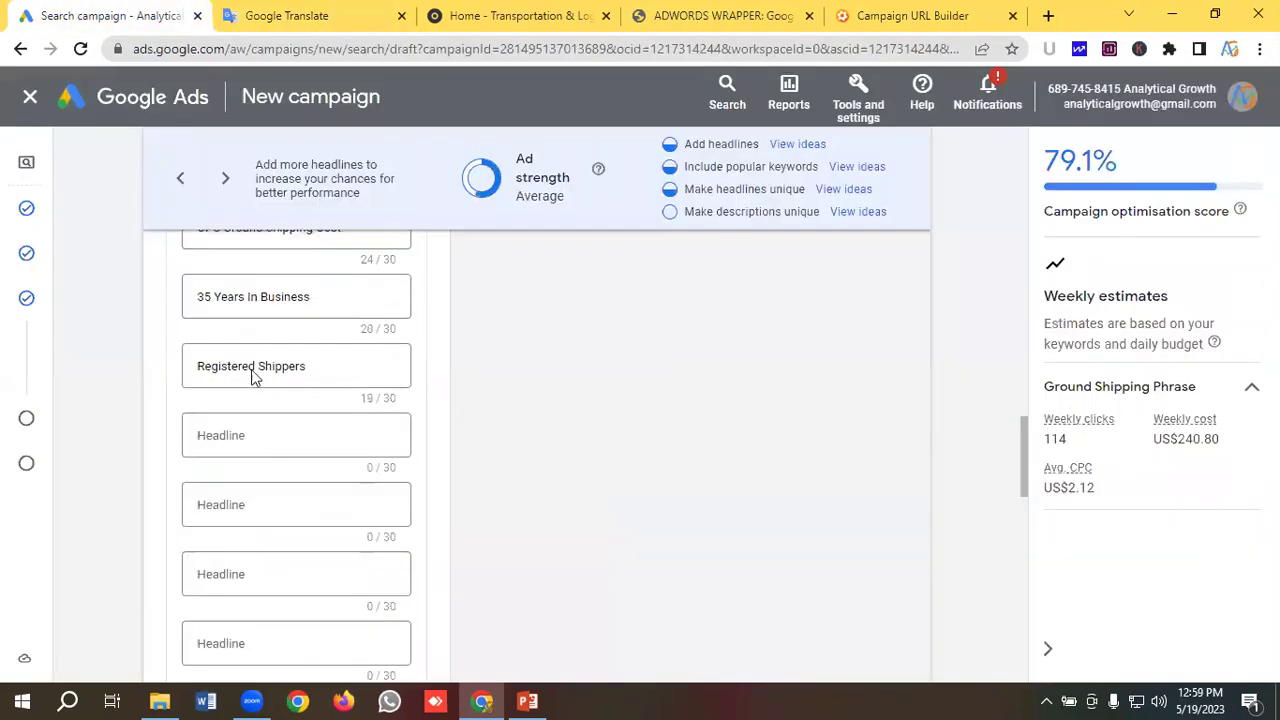
left_click(234, 437)
key("ctrl+v")
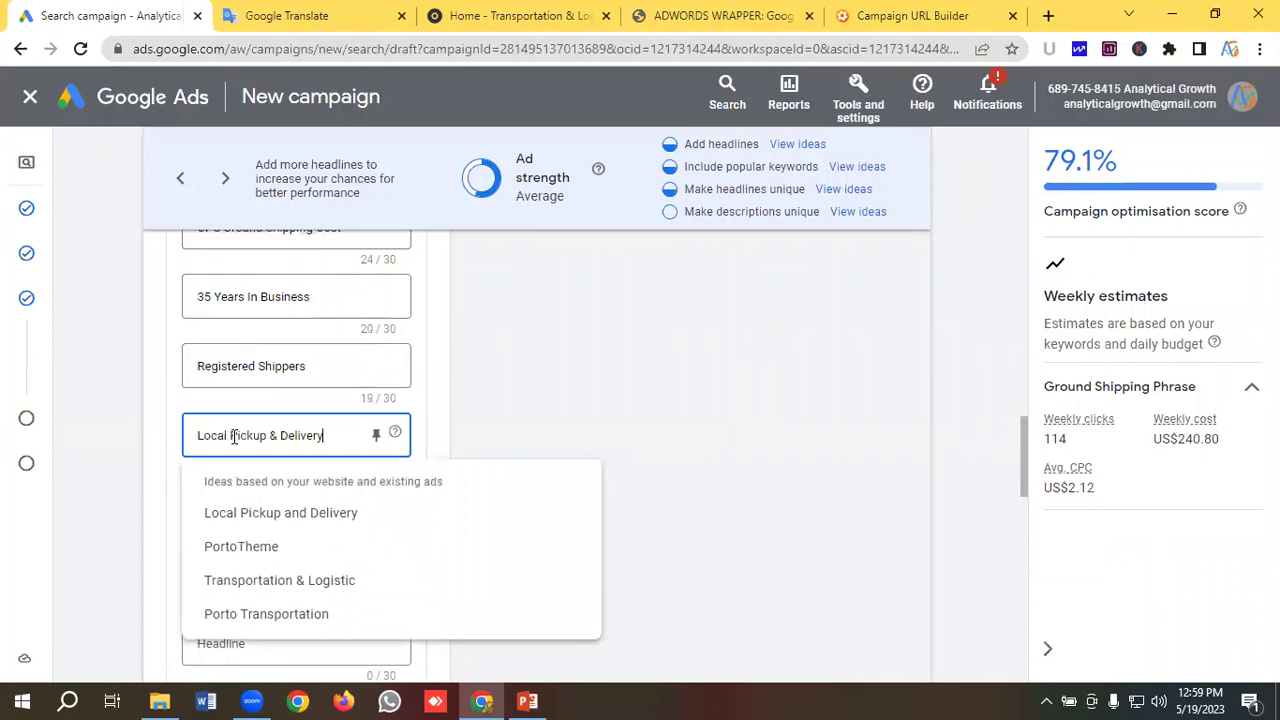
Copy "Freight Consolidation" from the Google Translate headline list into the ad's ninth headline field in Google Ads
left_click(308, 12)
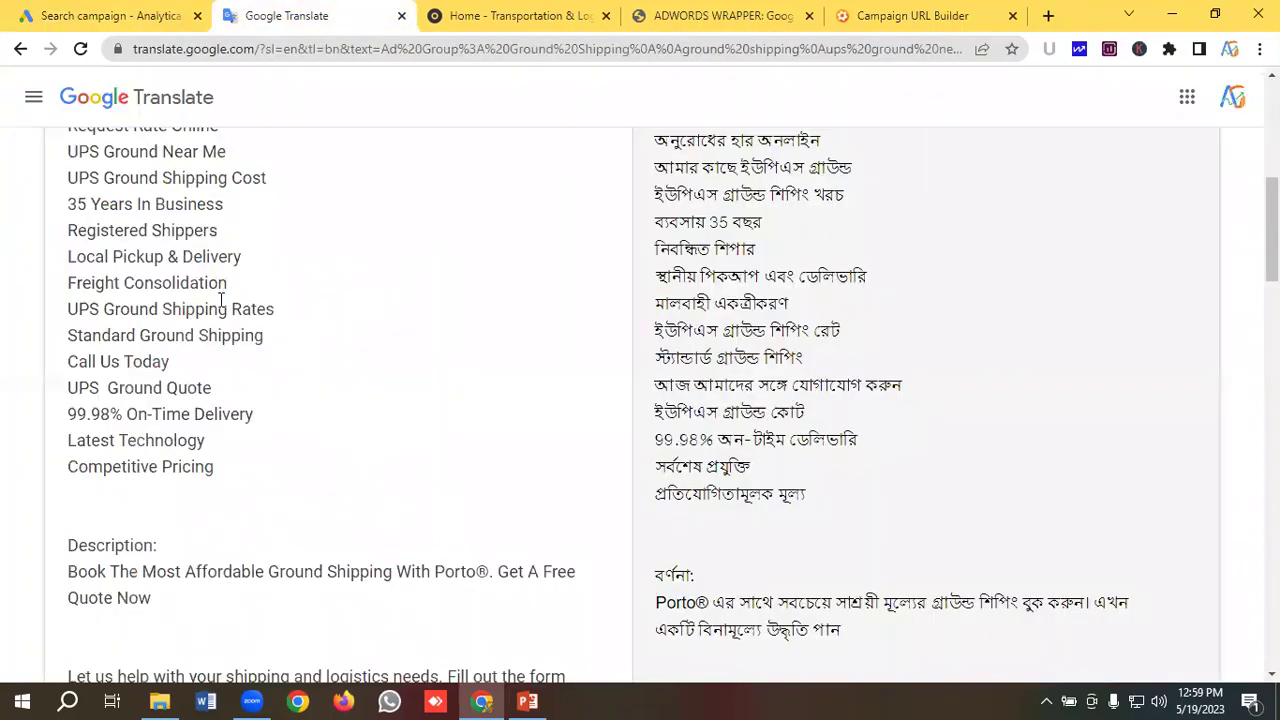
left_click_drag(222, 281, 68, 300)
key("ctrl+c")
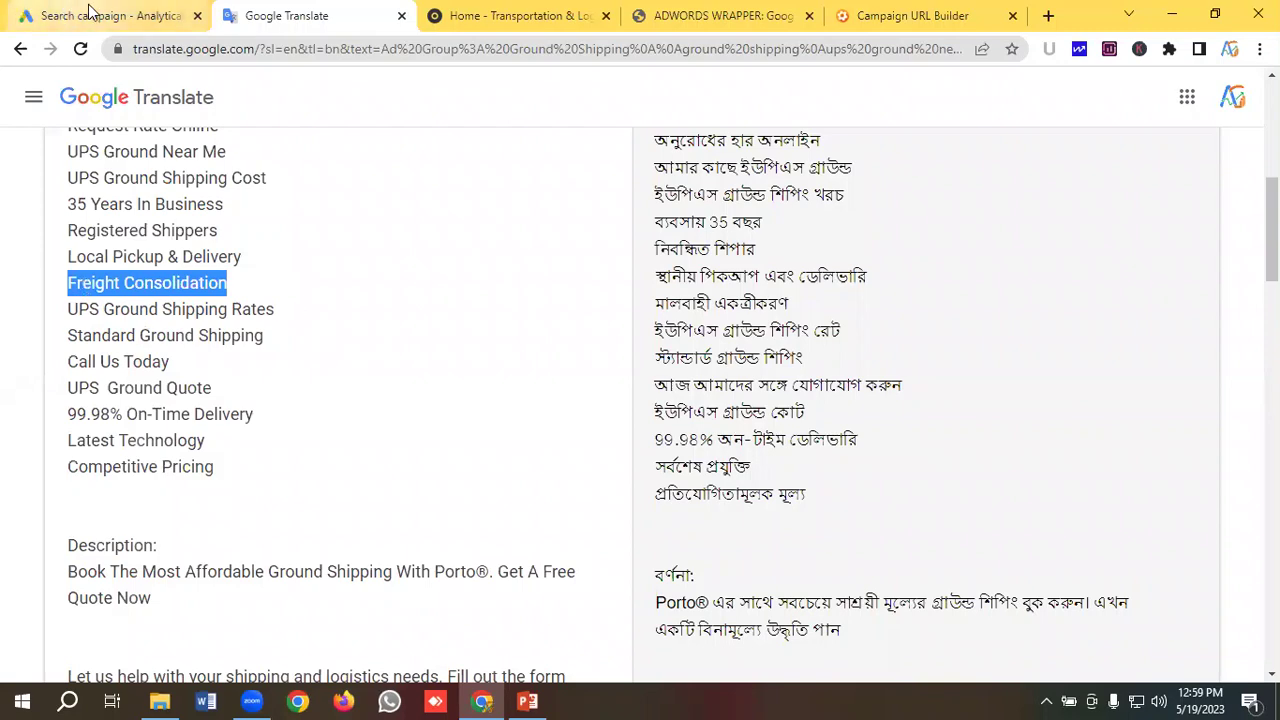
left_click(95, 14)
left_click(234, 506)
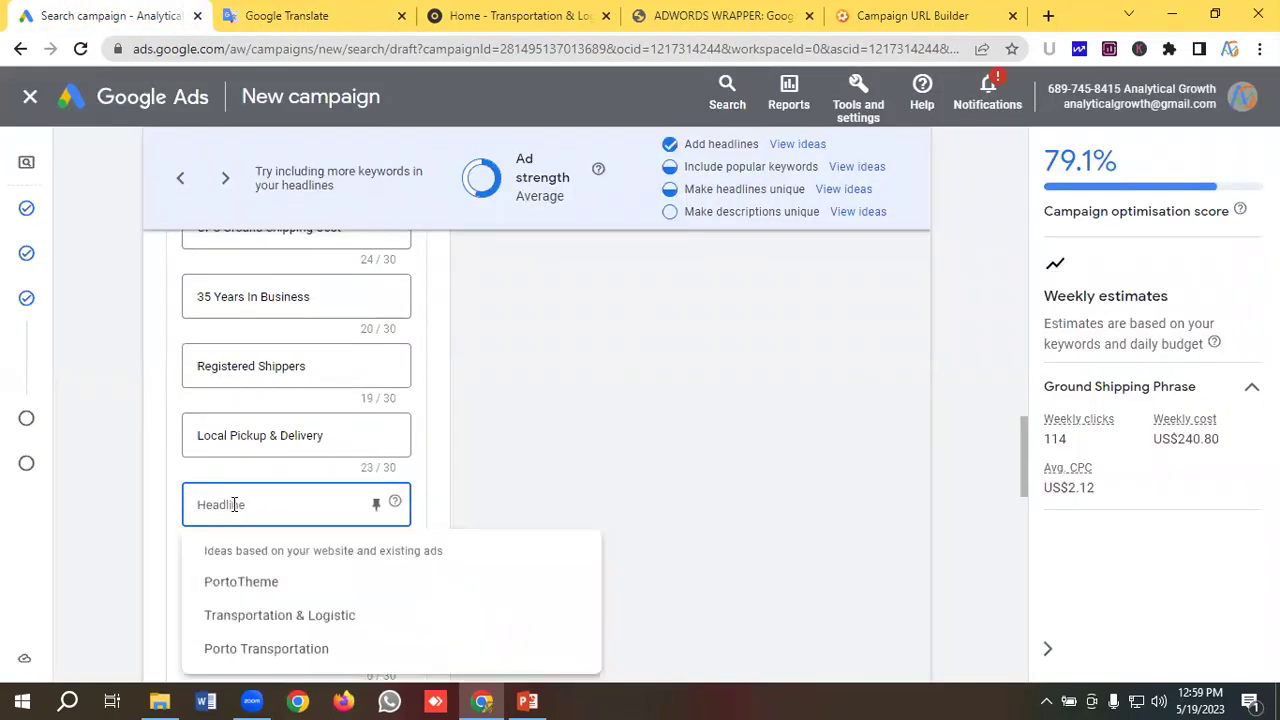
key("ctrl+v")
scroll(251, 417, "down", 2)
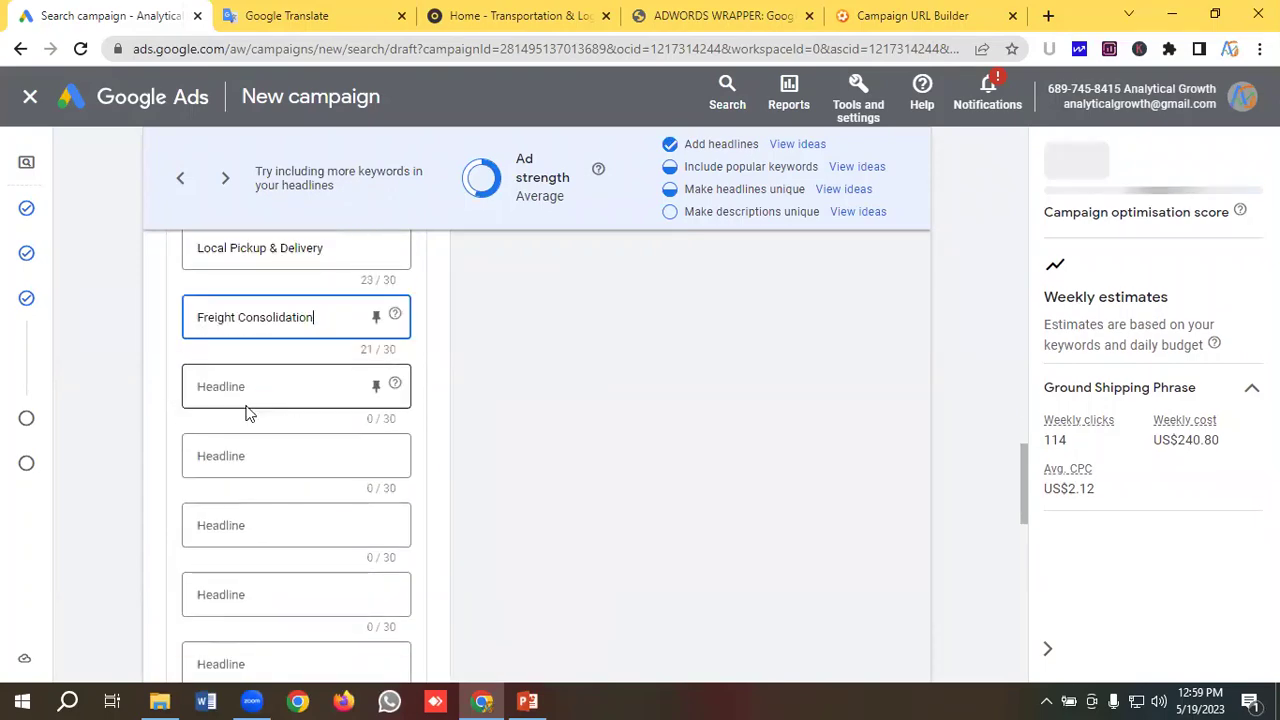
Copy "UPS Ground Shipping Rates" from the Google Translate headline list into the ad's tenth headline field in Google Ads
left_click(292, 15)
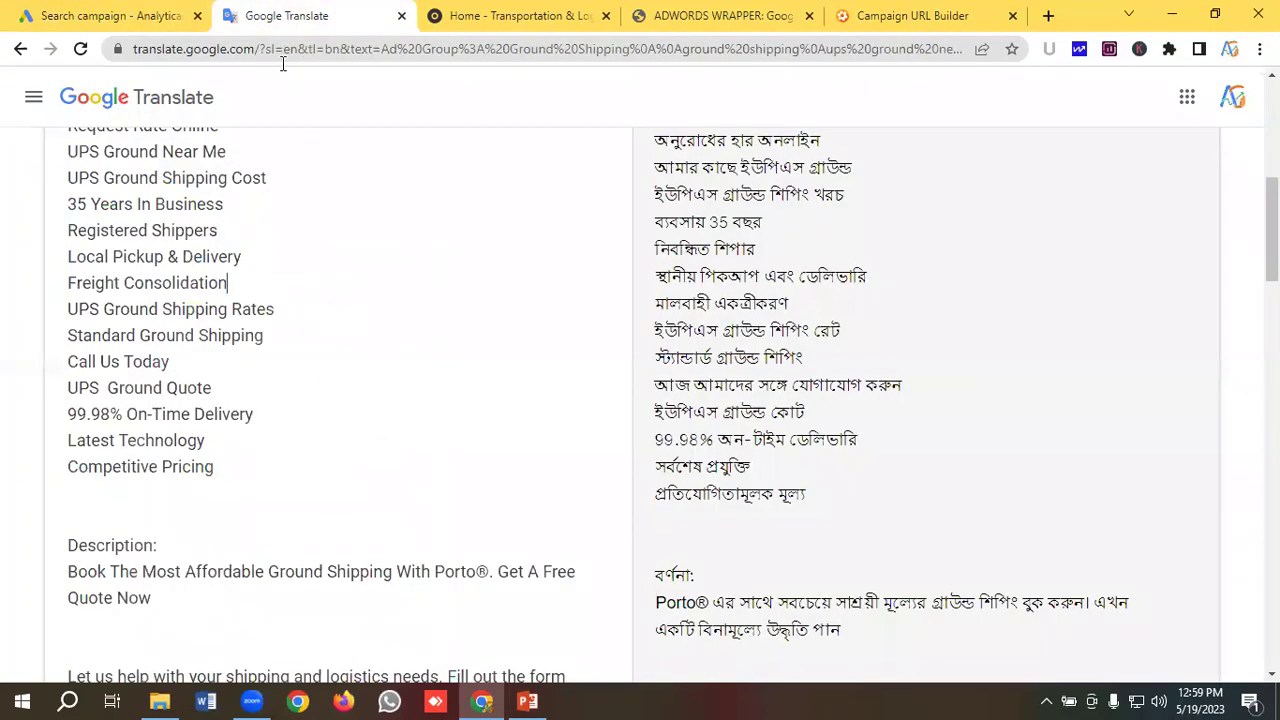
left_click_drag(309, 313, 28, 317)
key("ctrl+c")
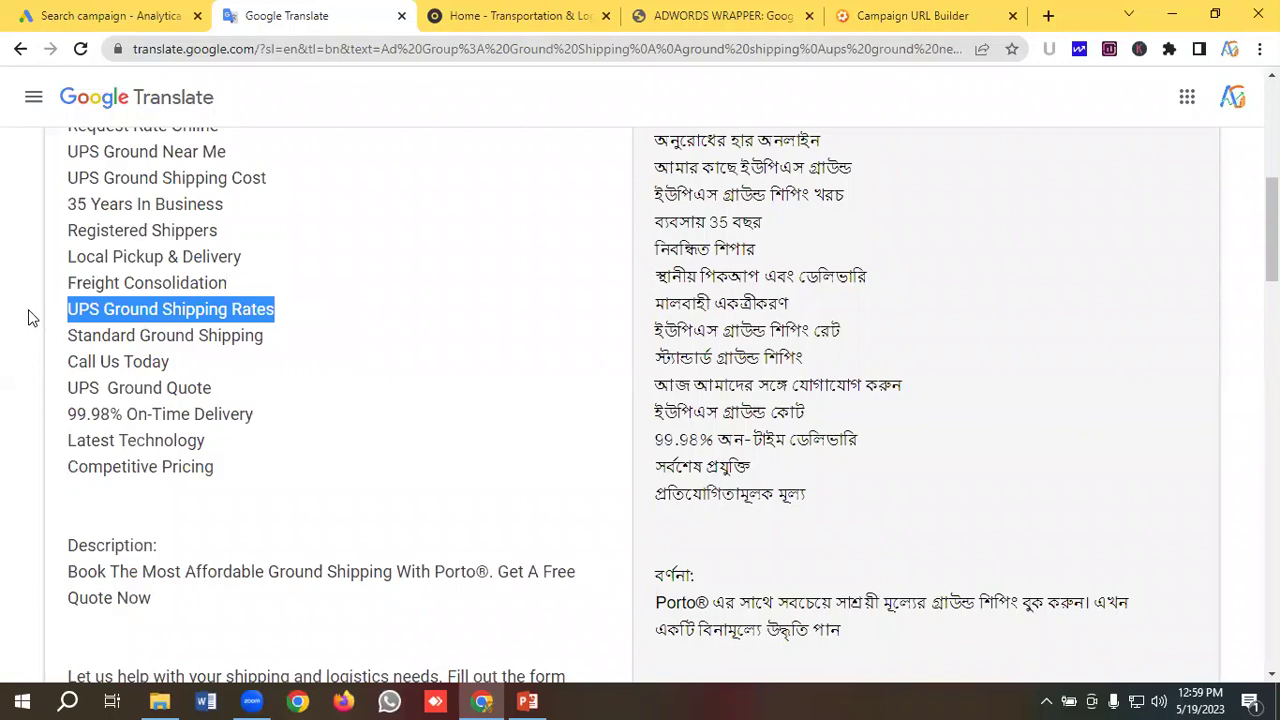
left_click(110, 16)
left_click(241, 388)
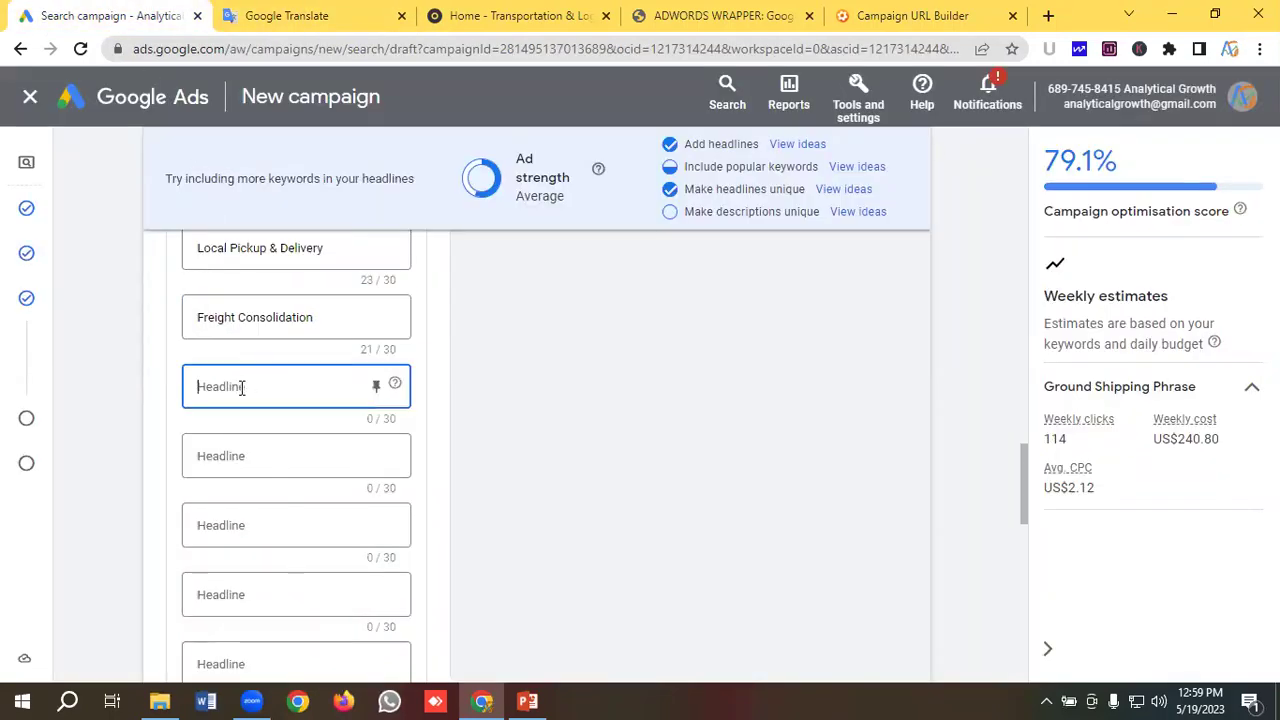
key("ctrl+v")
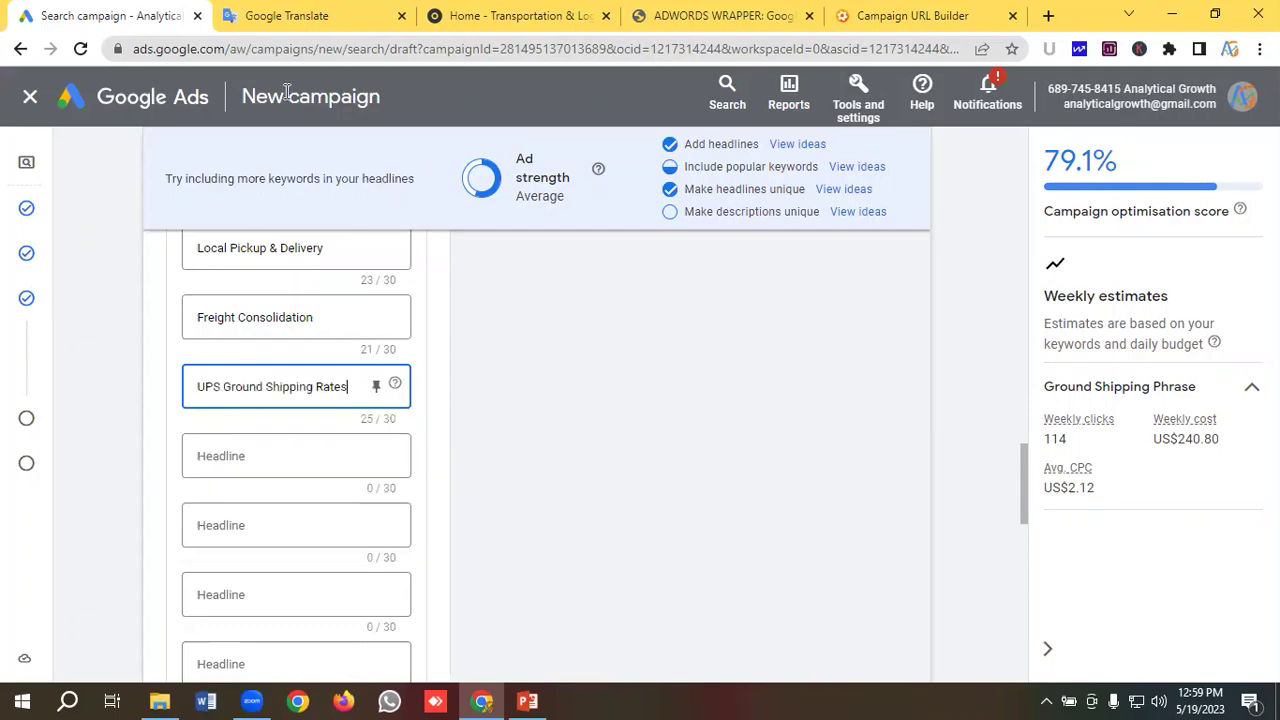
Copy "Standard Ground Shipping" from the Google Translate headline list into the ad's eleventh headline field in Google Ads
left_click(300, 10)
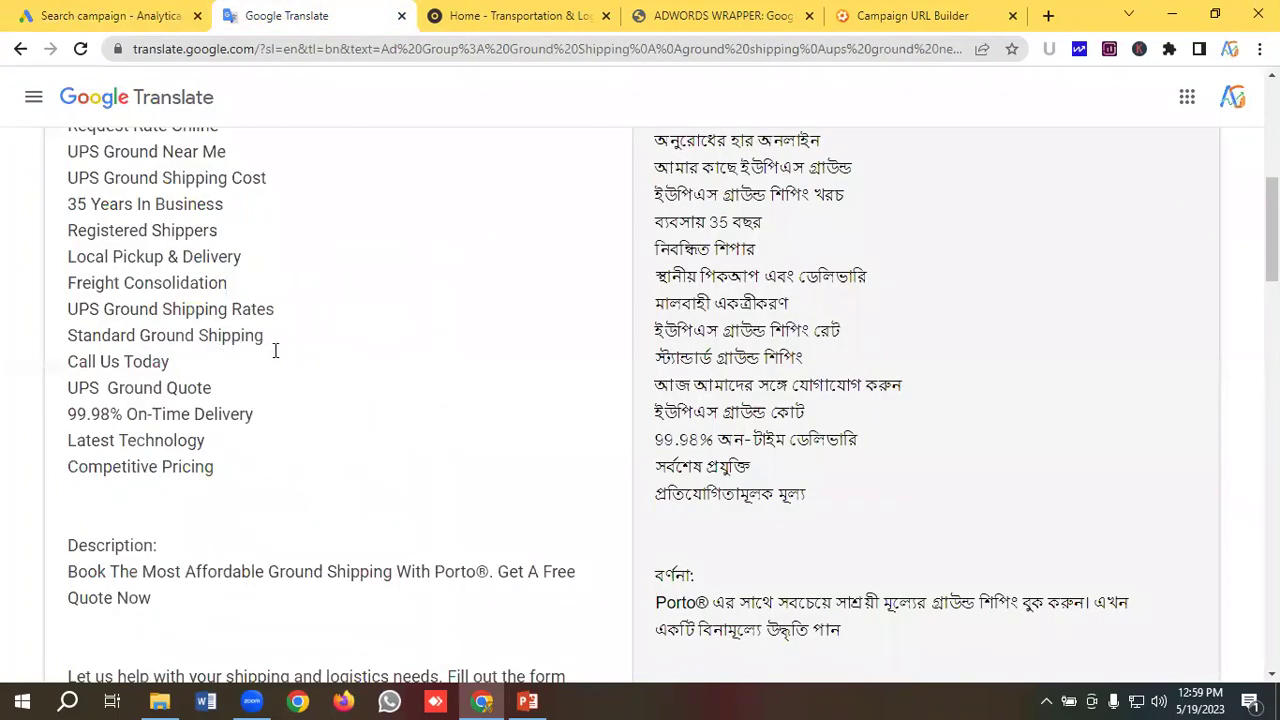
left_click_drag(272, 338, 41, 342)
key("ctrl+c")
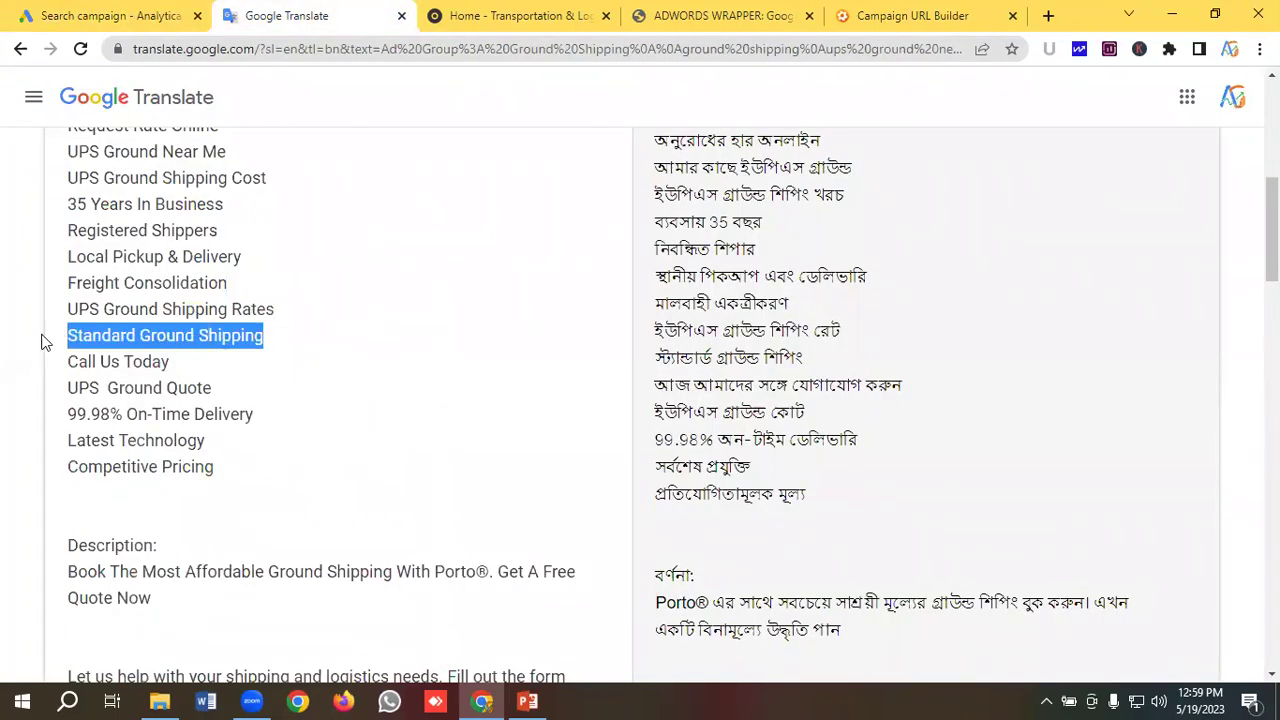
left_click(105, 15)
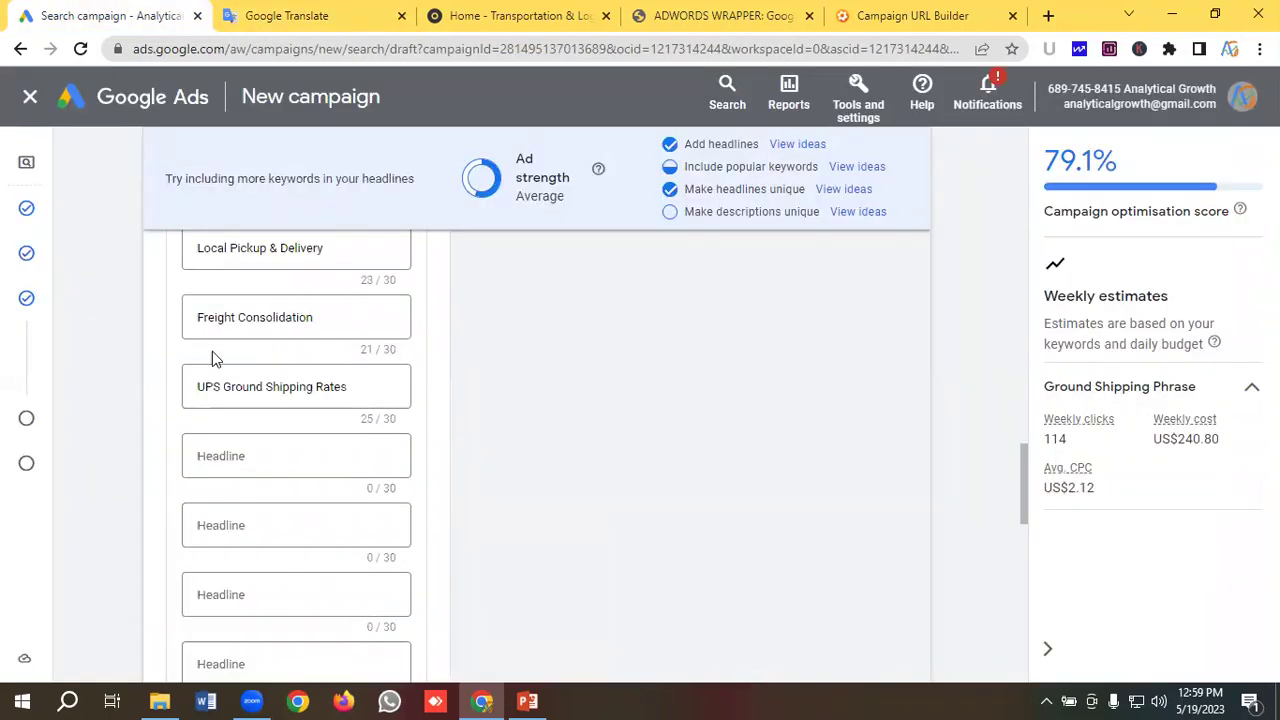
left_click(234, 455)
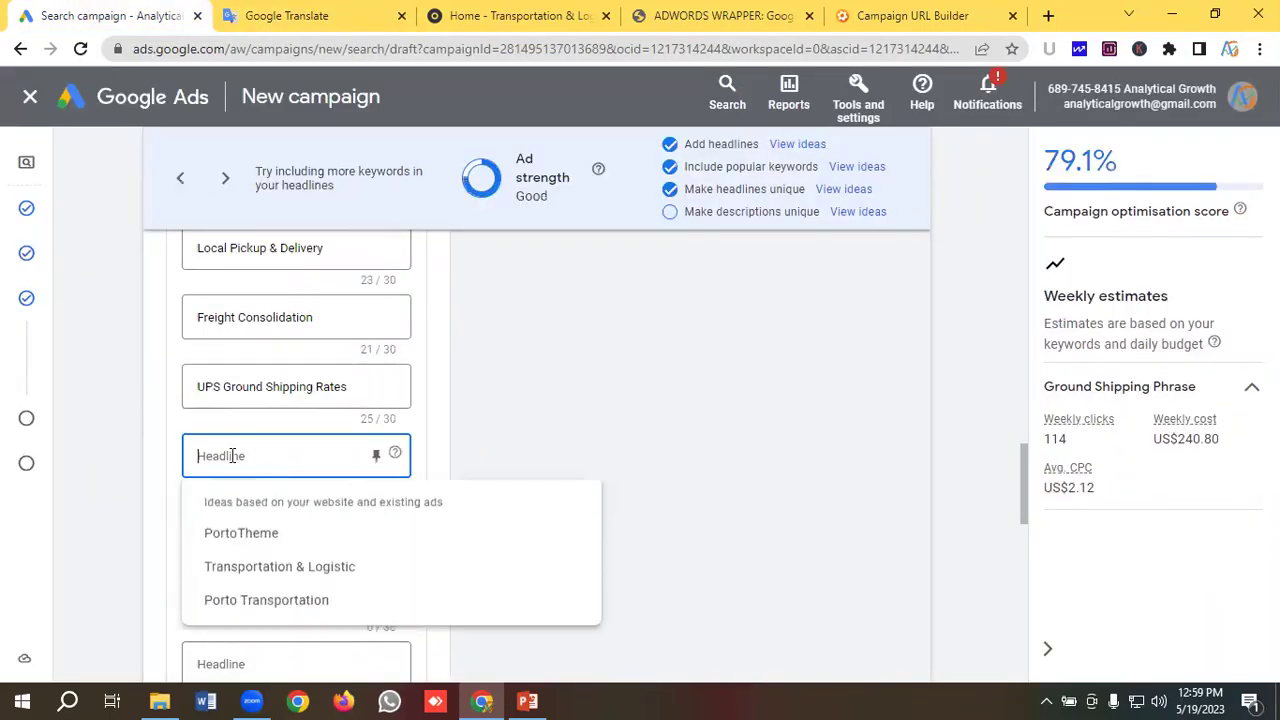
key("ctrl+v")
Copy "Call Us Today" from the Google Translate headline list into the ad's twelfth headline field in Google Ads
left_click(270, 20)
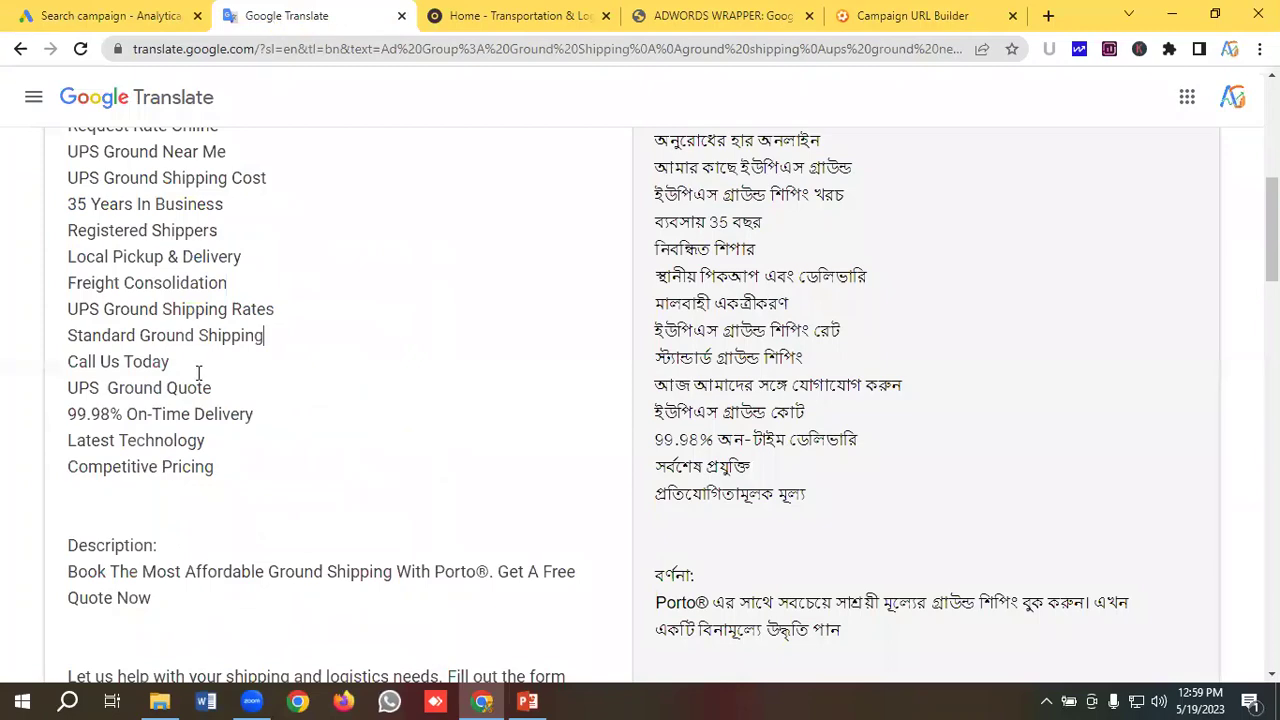
left_click_drag(180, 363, 60, 366)
key("ctrl+c")
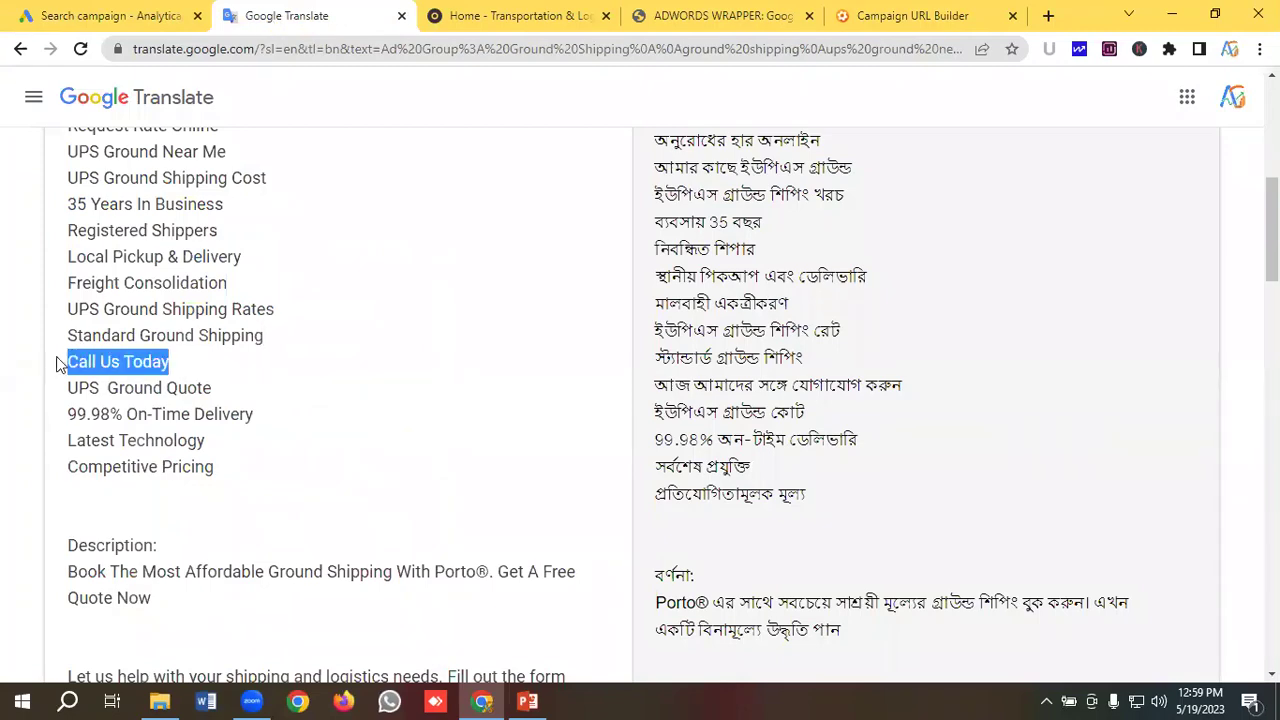
left_click(100, 15)
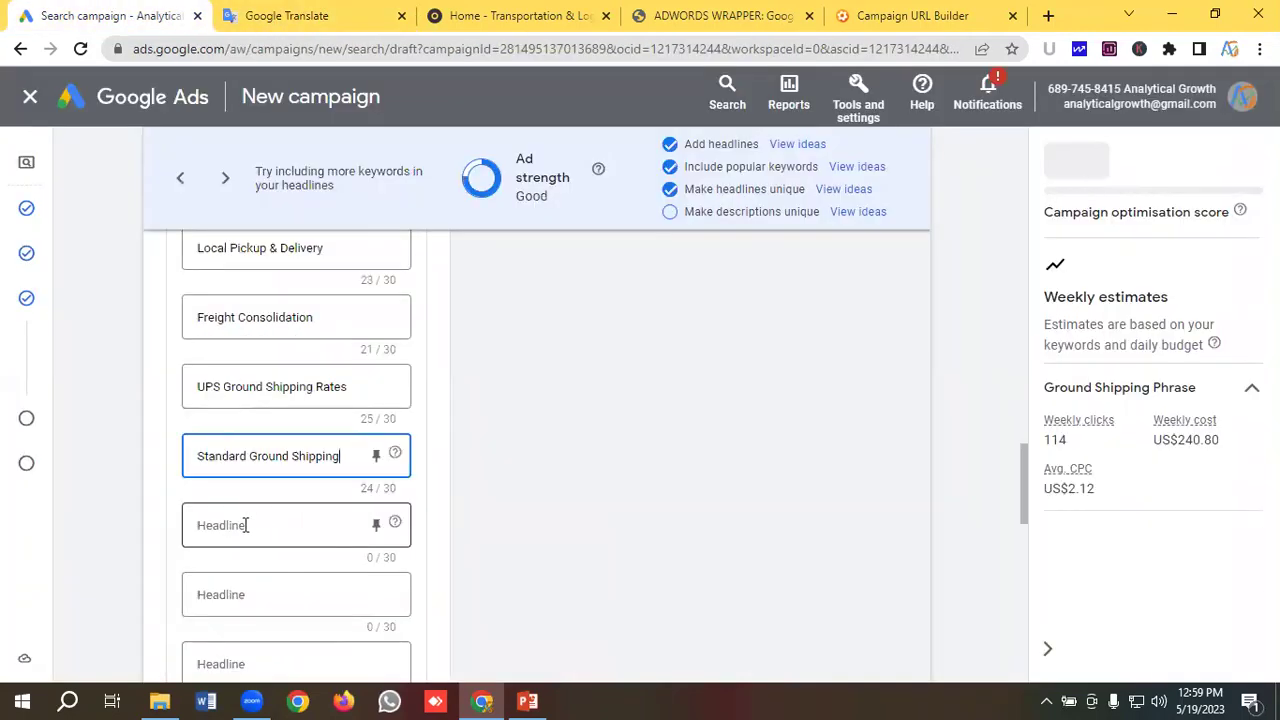
left_click(245, 525)
key("ctrl+v")
Copy "UPS Ground Quote" from the Google Translate headline list into the ad's thirteenth headline field in Google Ads
scroll(250, 530, "down", 1)
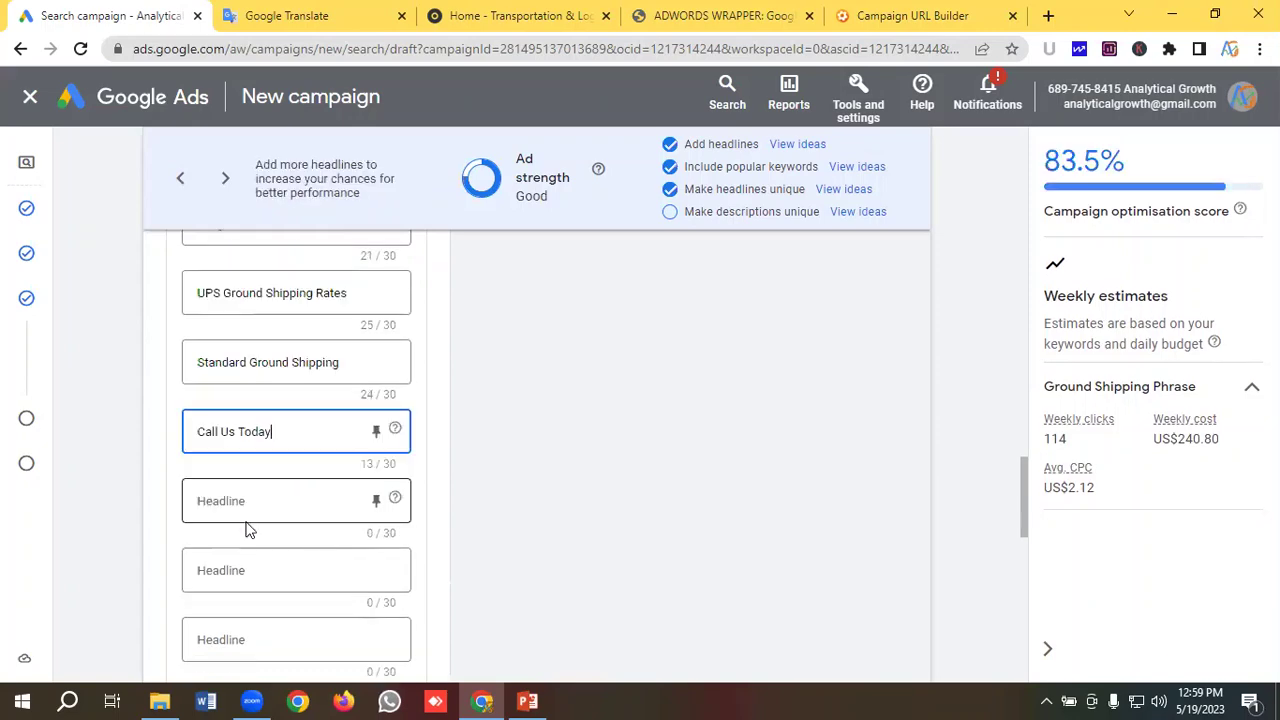
left_click(350, 13)
scroll(232, 265, "down", 1)
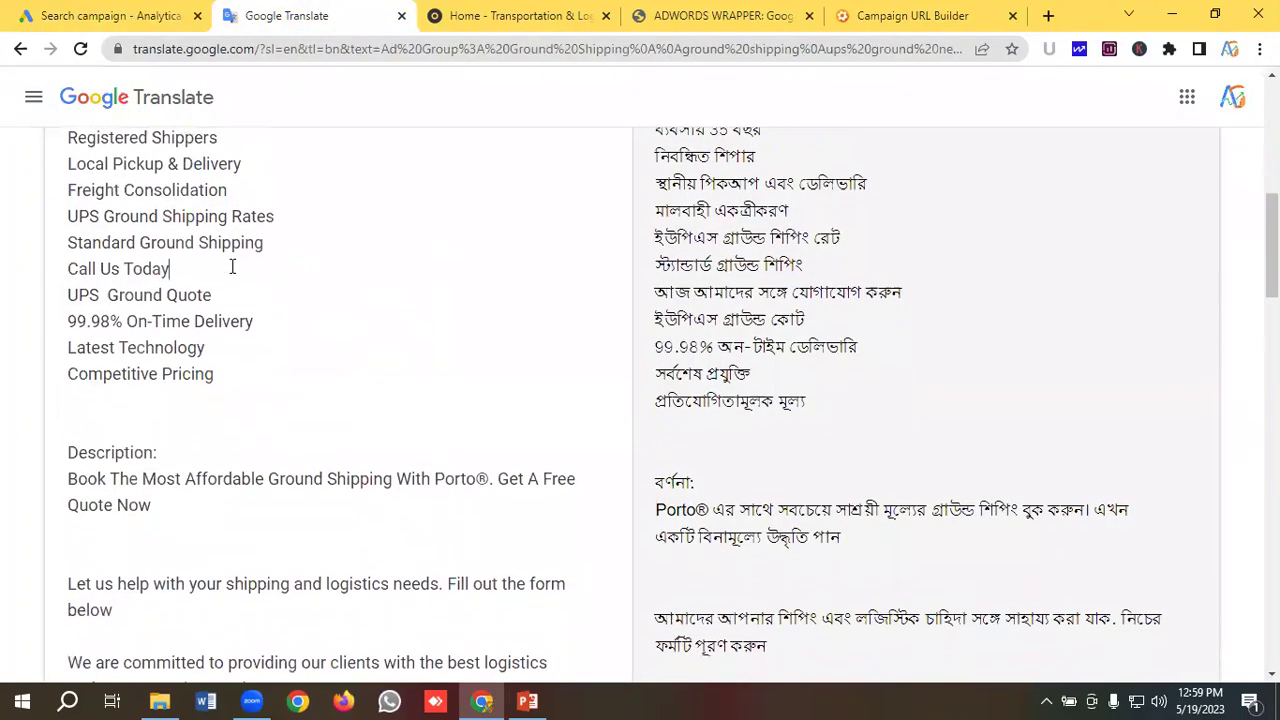
left_click_drag(222, 294, 40, 298)
key("ctrl+c")
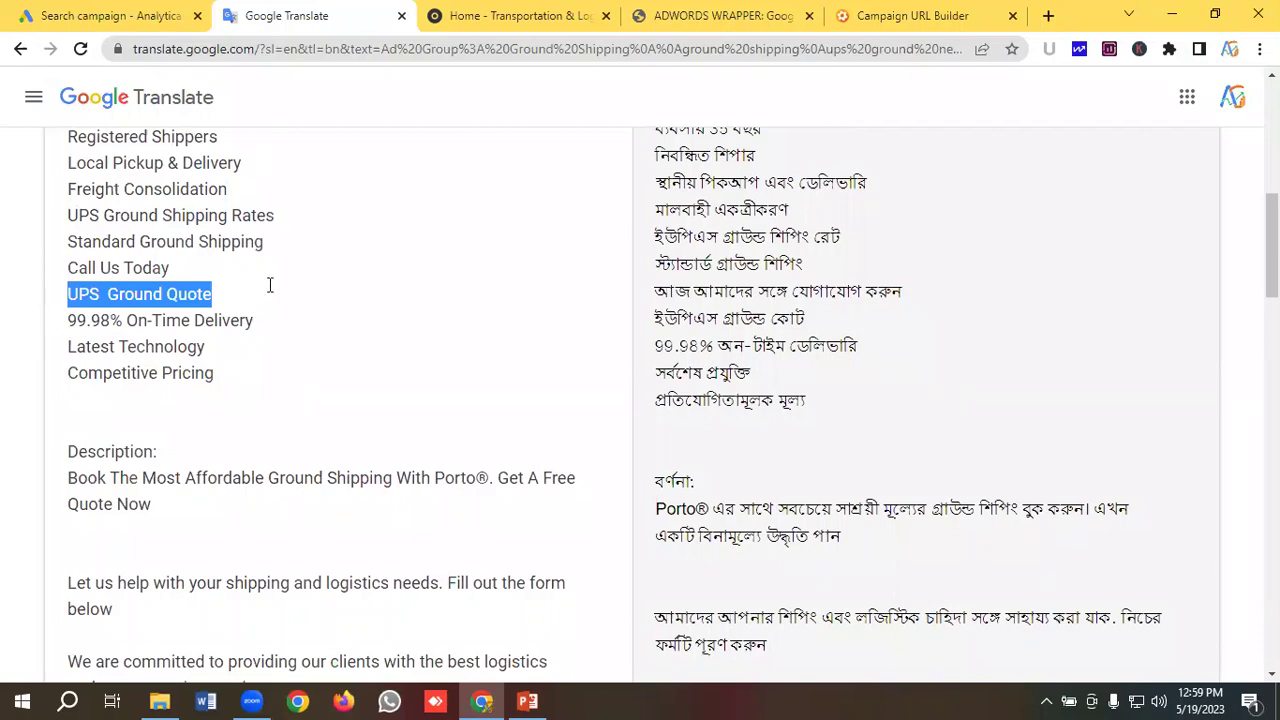
left_click(105, 15)
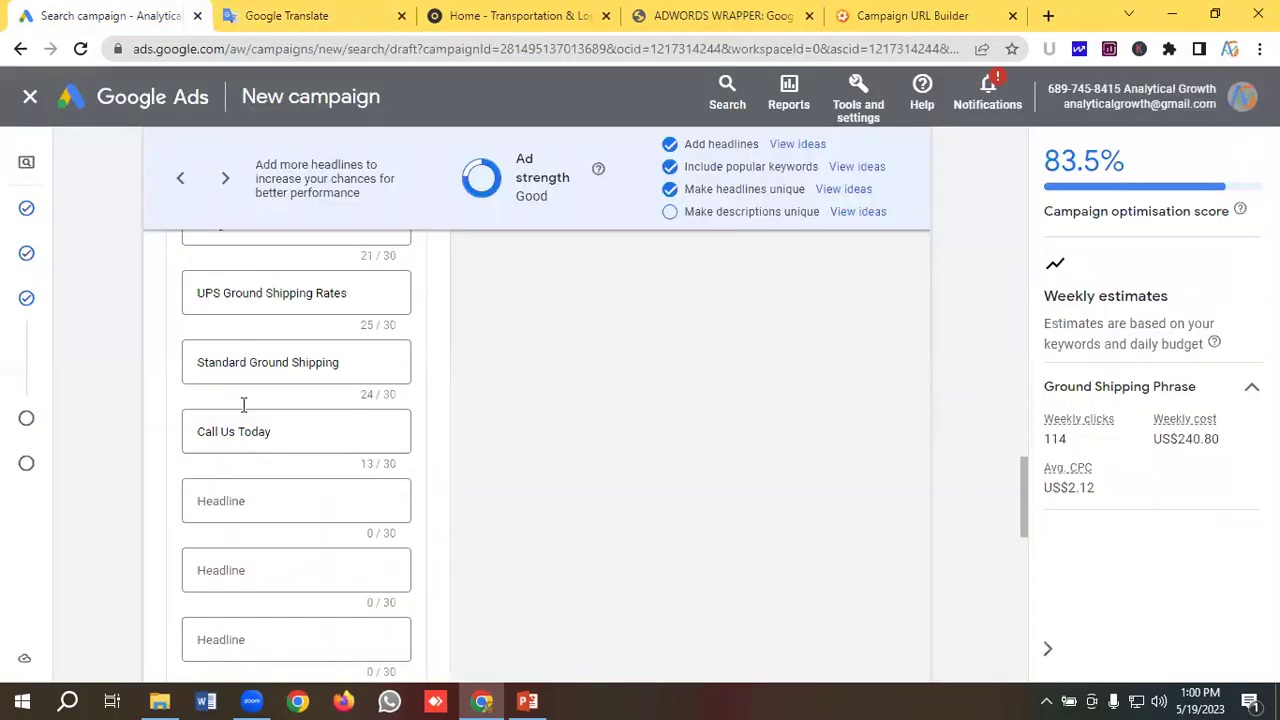
left_click(243, 504)
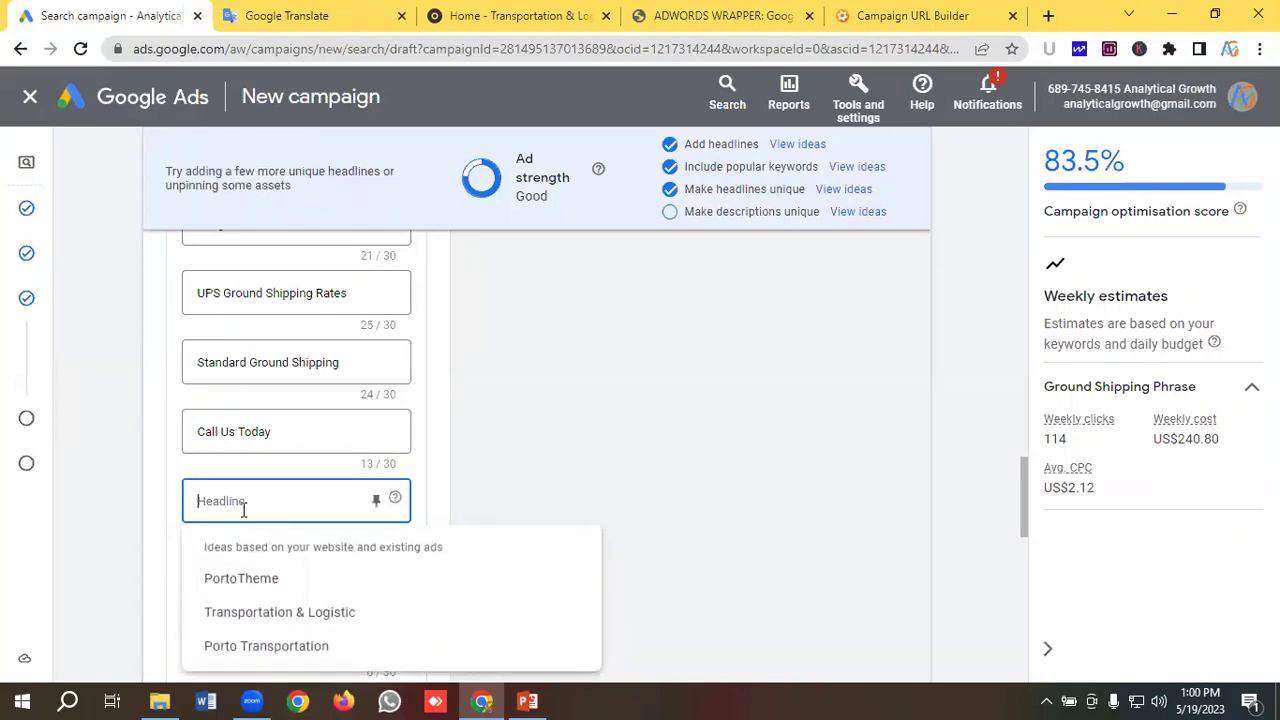
key("ctrl+v")
Copy "99.98% On-Time Delivery" from the Google Translate headline list into the ad's fourteenth headline field in Google Ads
left_click(310, 10)
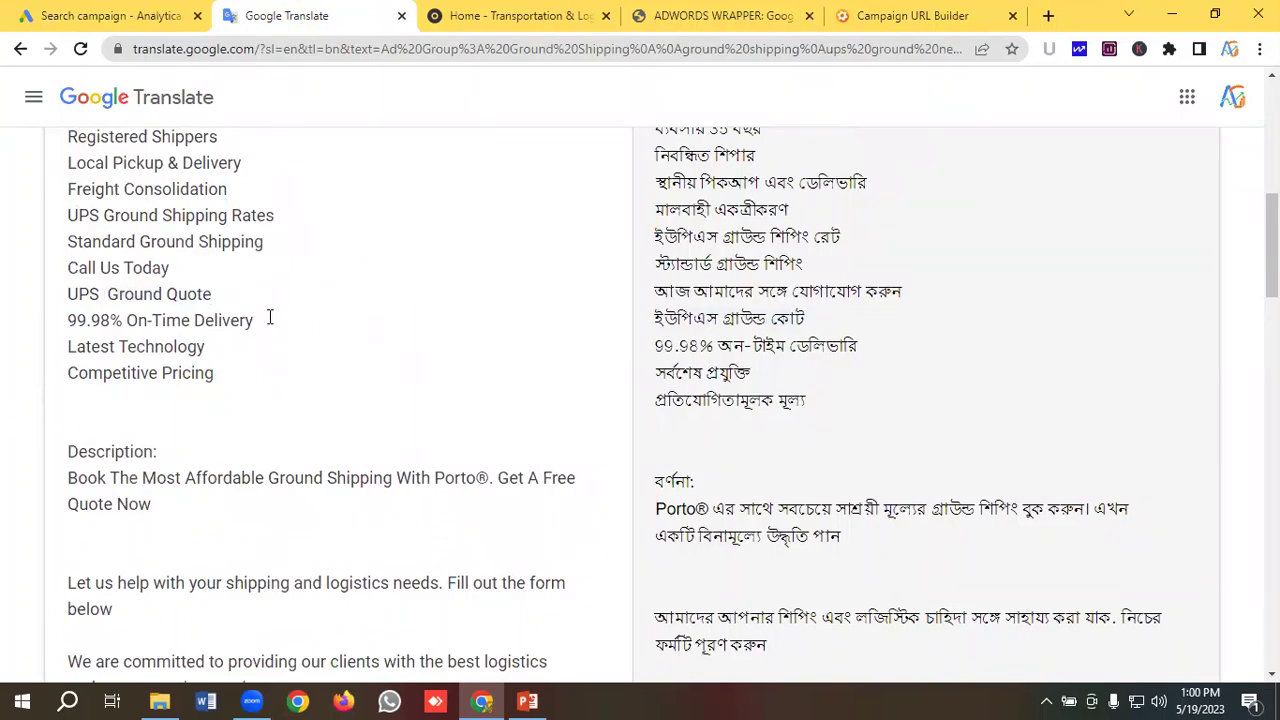
left_click_drag(266, 320, 32, 320)
key("ctrl+c")
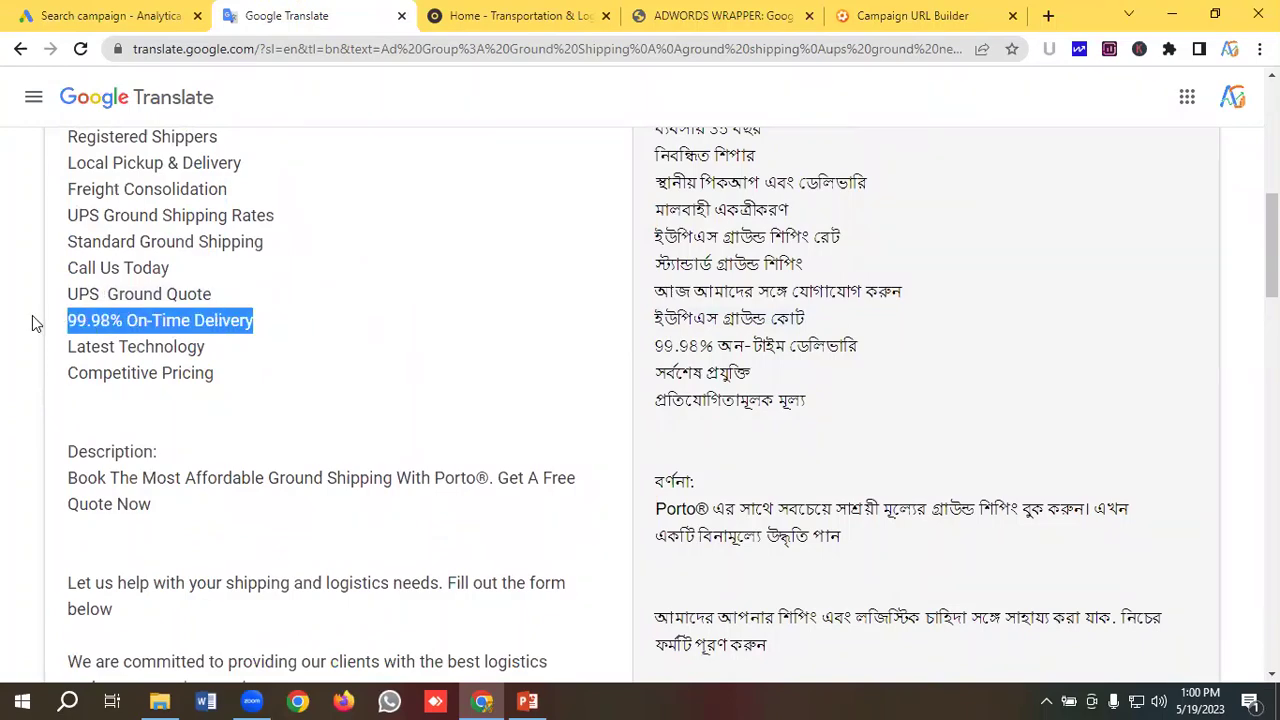
left_click(95, 15)
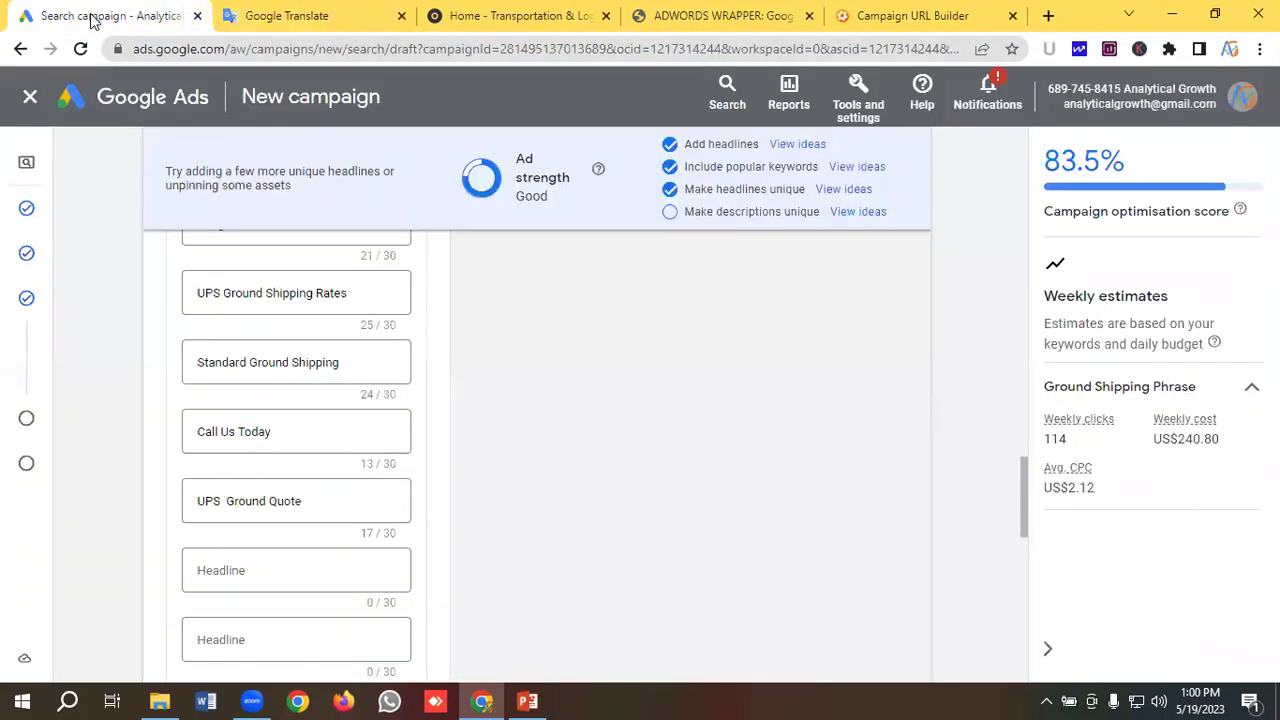
left_click(241, 571)
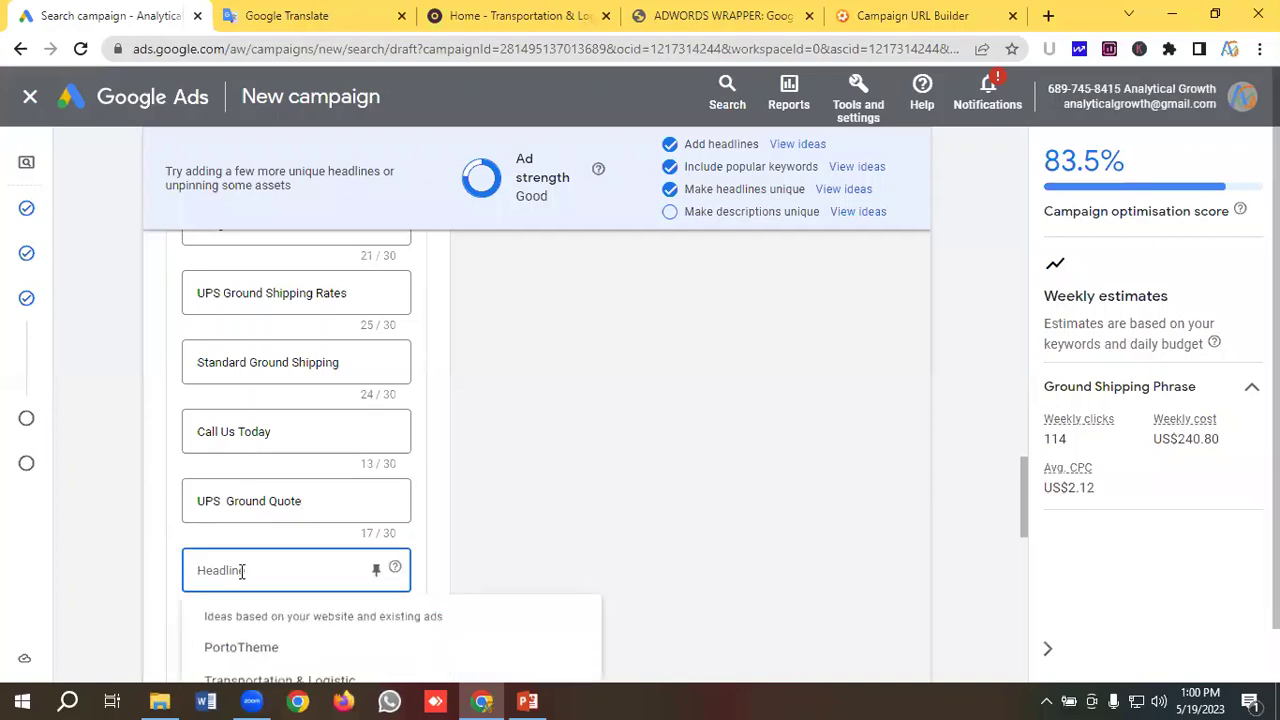
key("ctrl+v")
Copy "Latest Technology" from the Google Translate headline list into the ad's fifteenth headline field in Google Ads
scroll(266, 477, "down", 1)
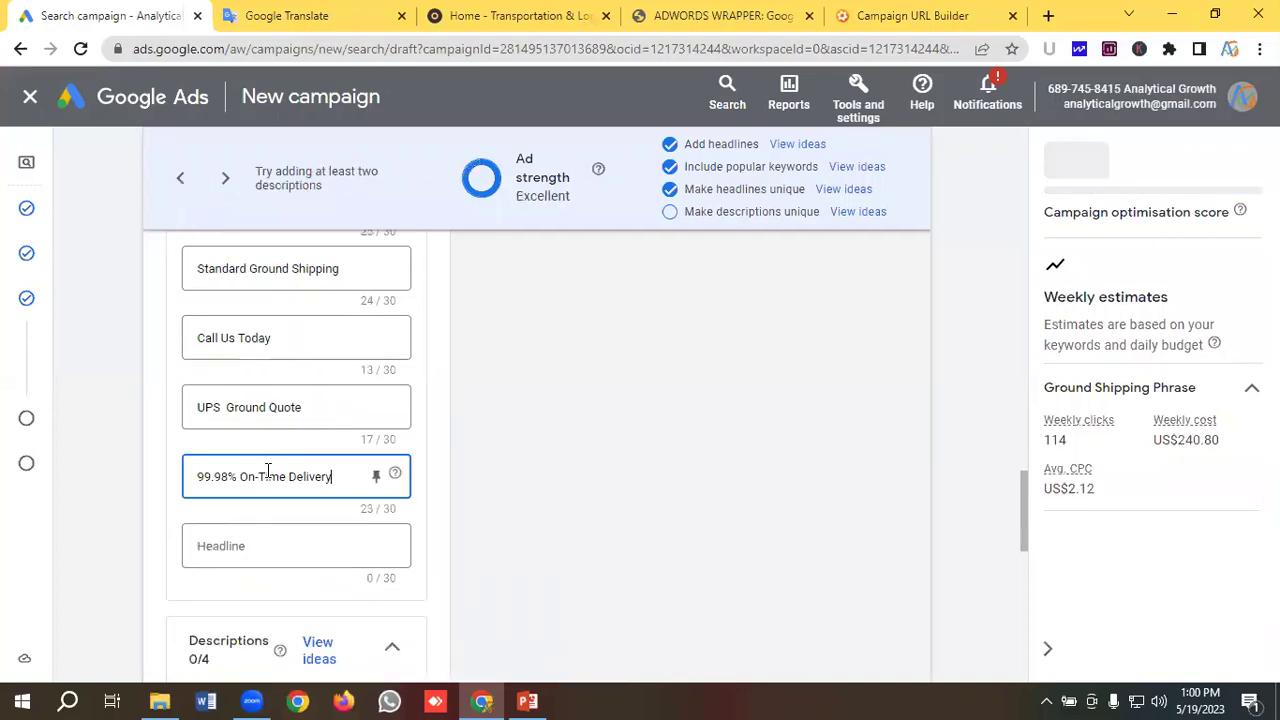
left_click(270, 12)
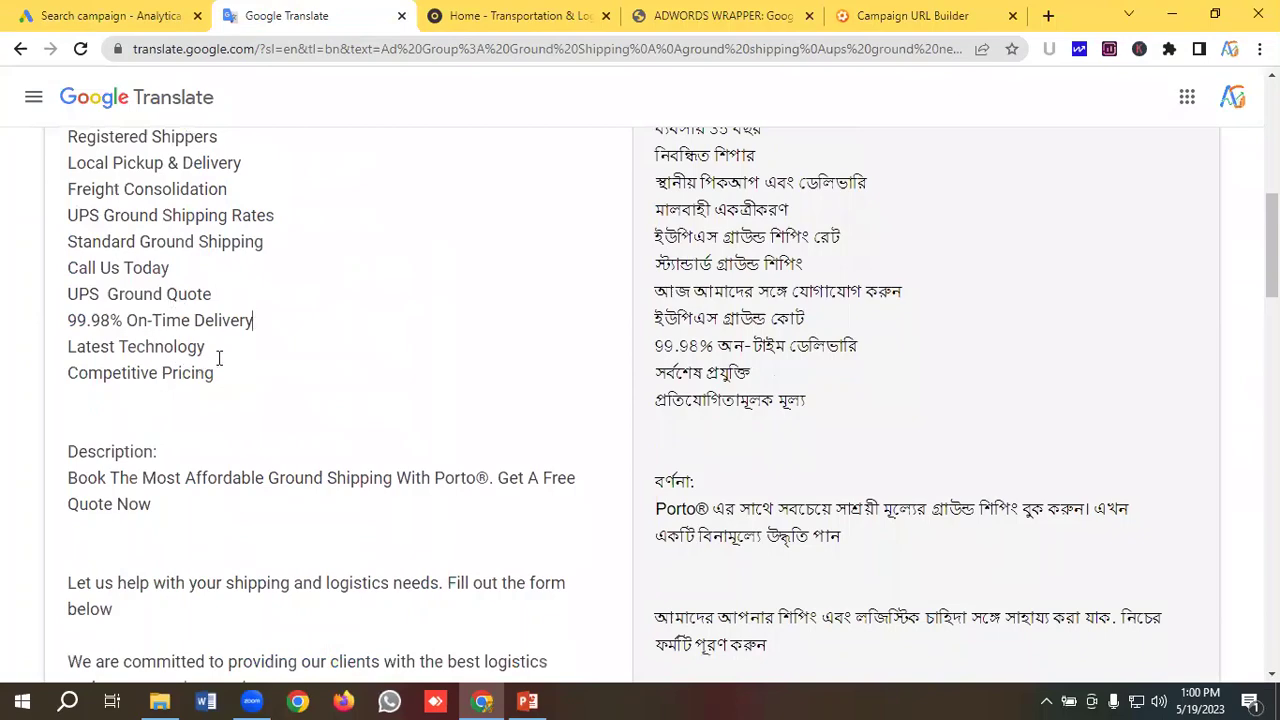
left_click_drag(204, 347, 52, 349)
key("ctrl+c")
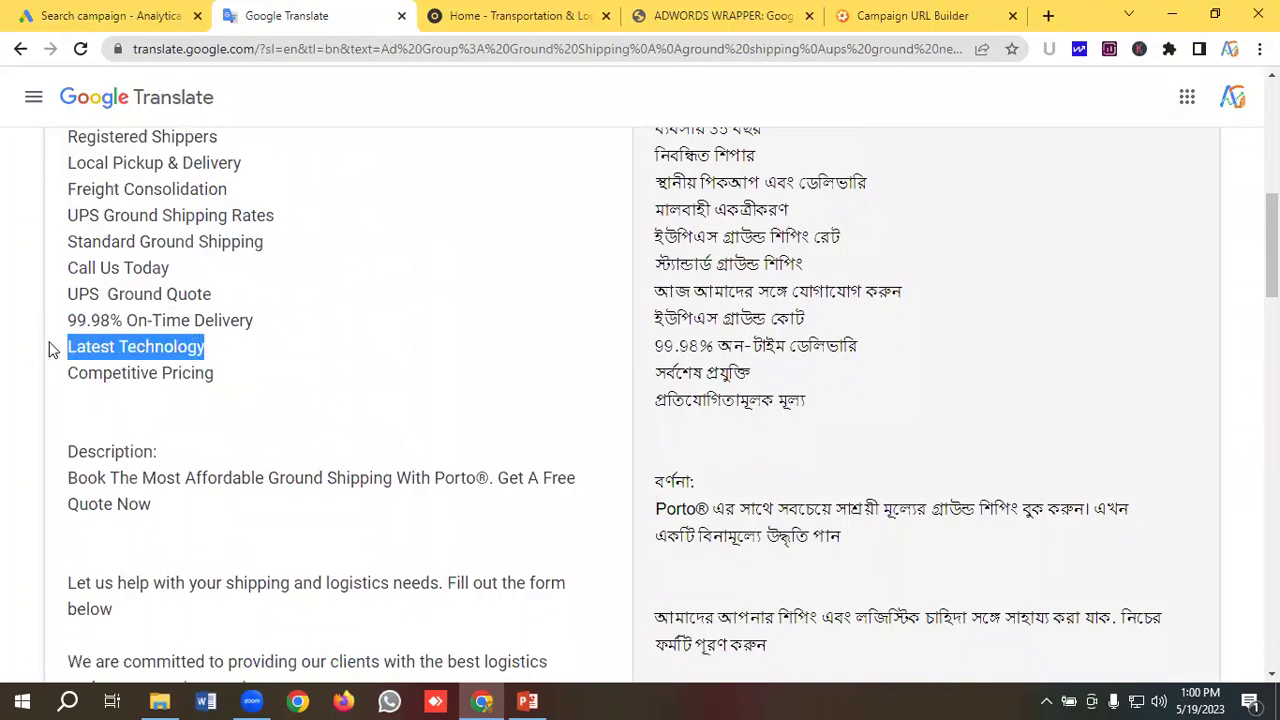
left_click(110, 15)
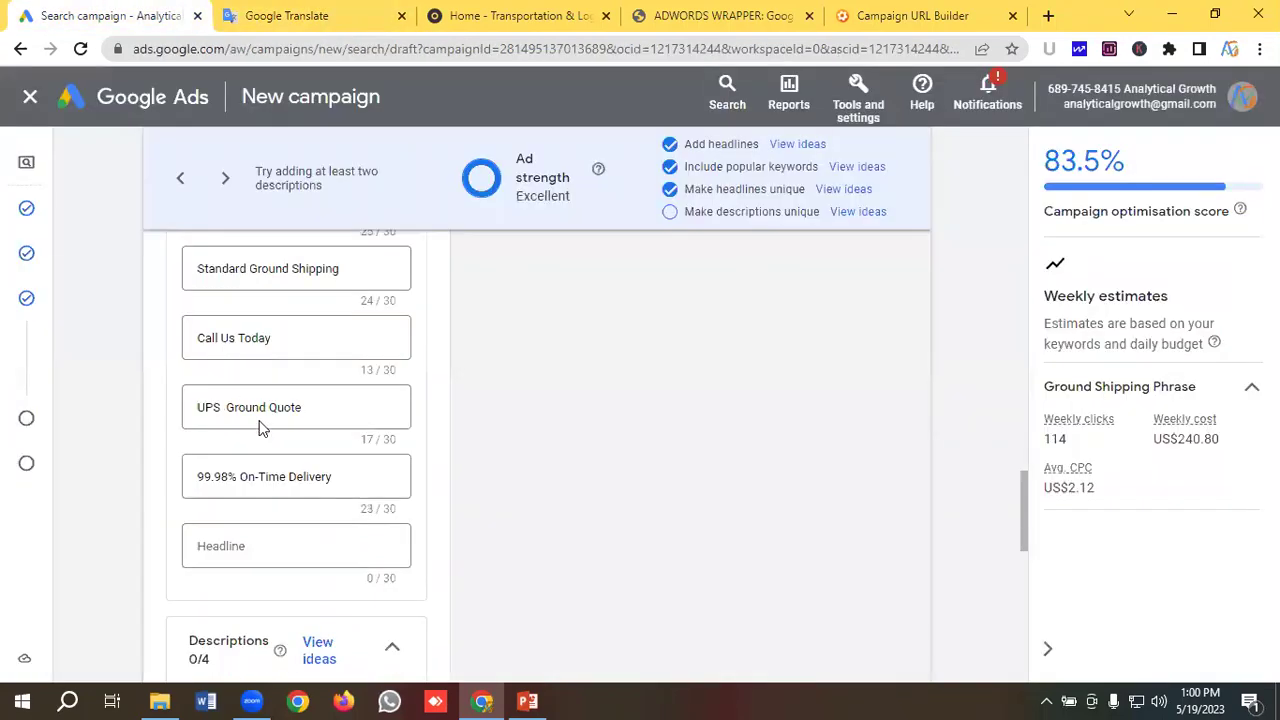
left_click(230, 542)
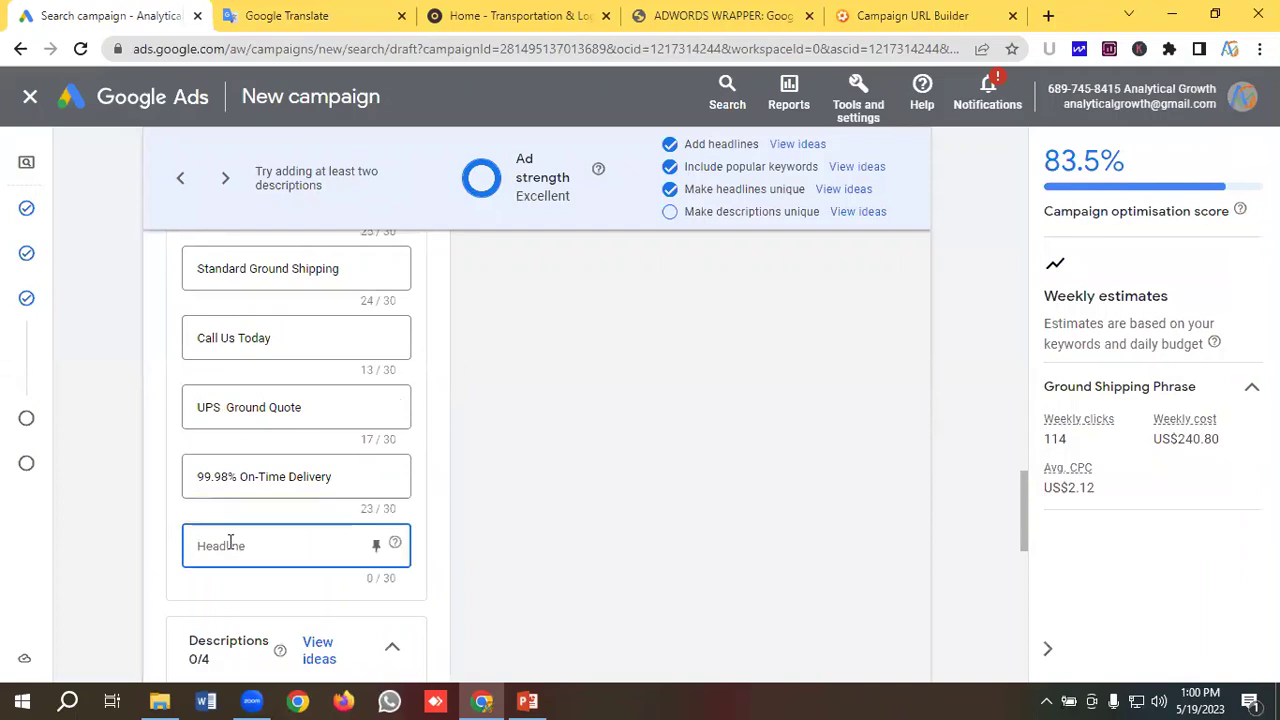
key("ctrl+v")
Add two more description fields to the responsive ad, making four in all
scroll(266, 451, "down", 3)
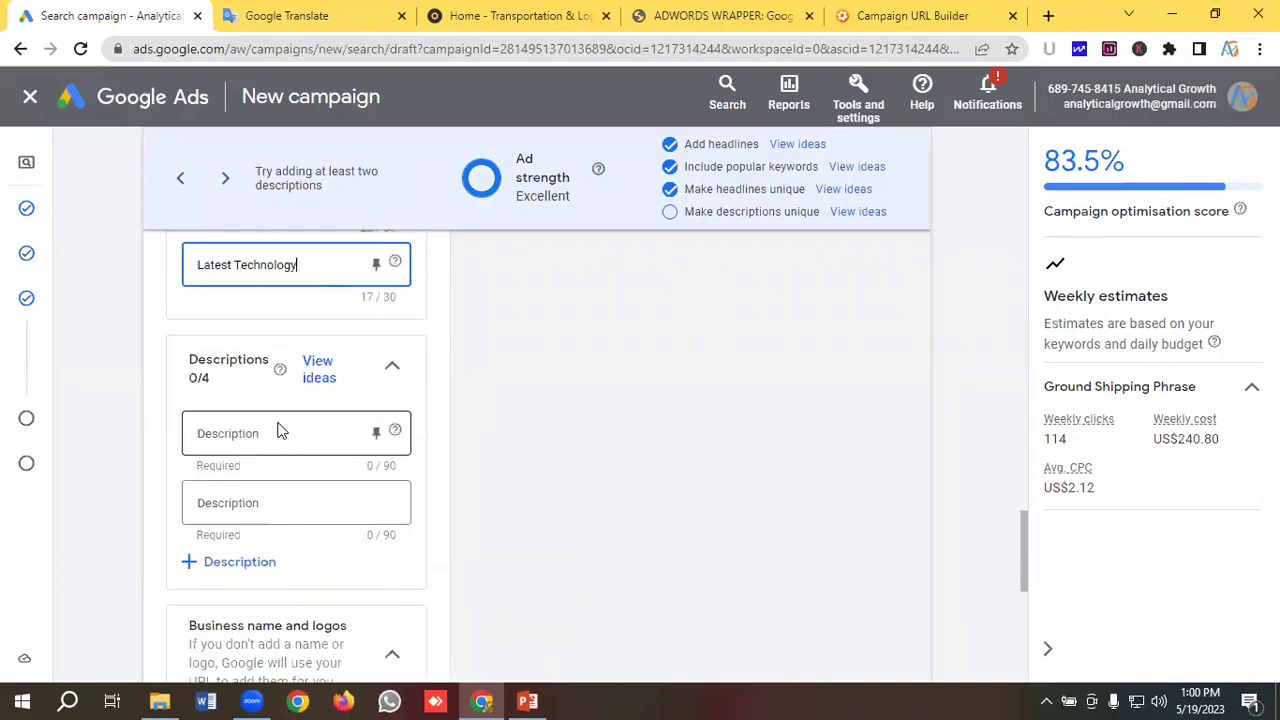
scroll(246, 497, "down", 1)
left_click(243, 467)
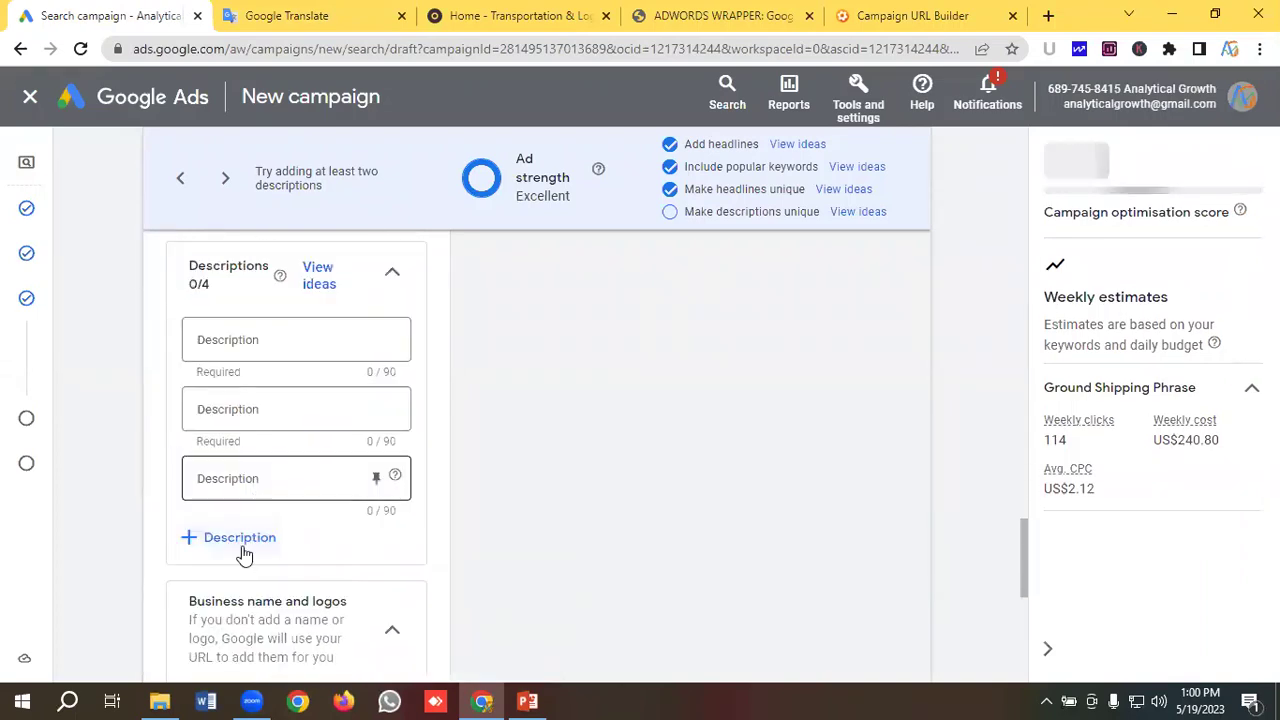
left_click(241, 545)
Copy "Book The Most Affordable Ground Shipping With Porto®. Get A Free Quote Now" from Google Translate into the first description field in Google Ads
left_click(287, 15)
scroll(230, 292, "down", 2)
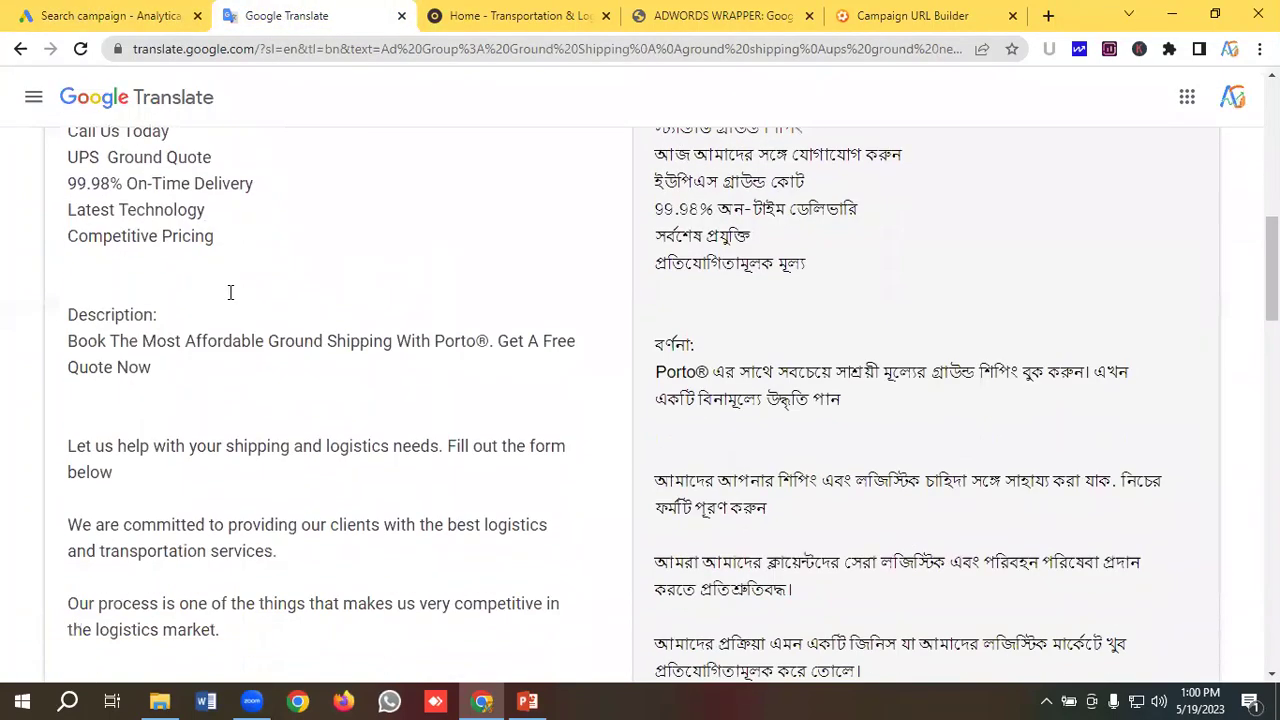
scroll(230, 292, "down", 1)
left_click_drag(160, 318, 50, 300)
key("ctrl+c")
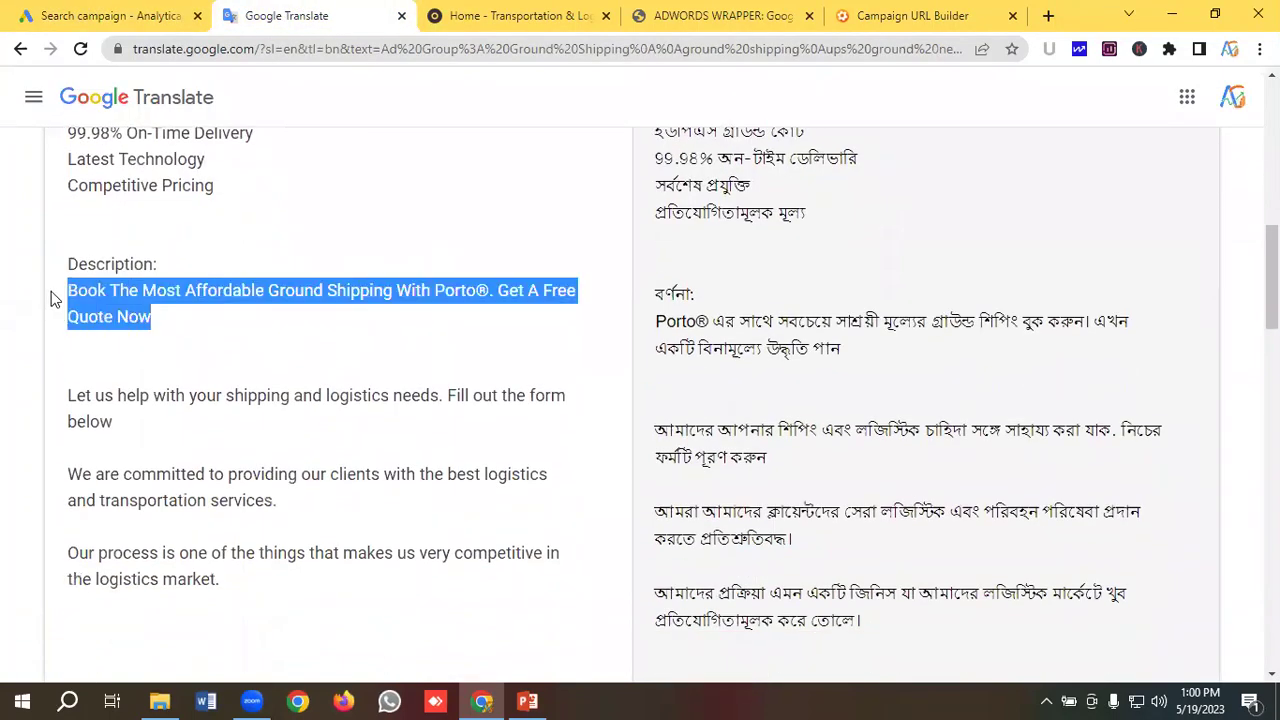
left_click(110, 15)
left_click(253, 342)
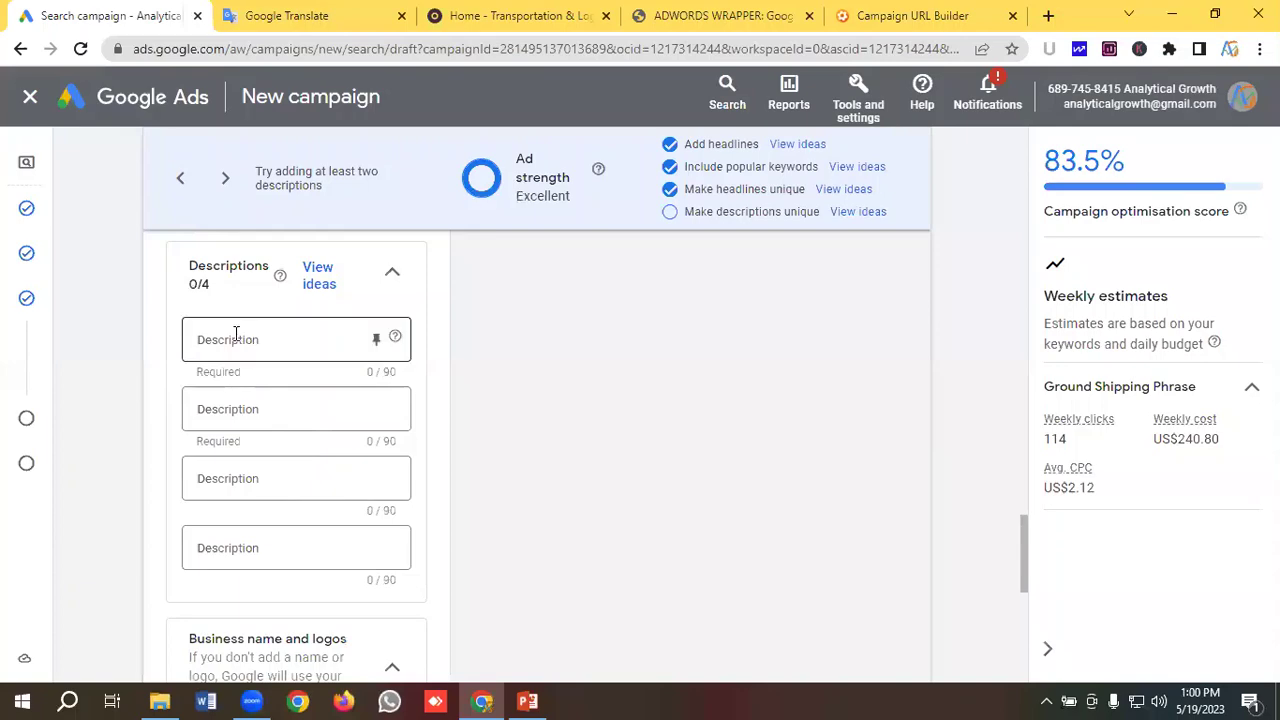
key("ctrl+v")
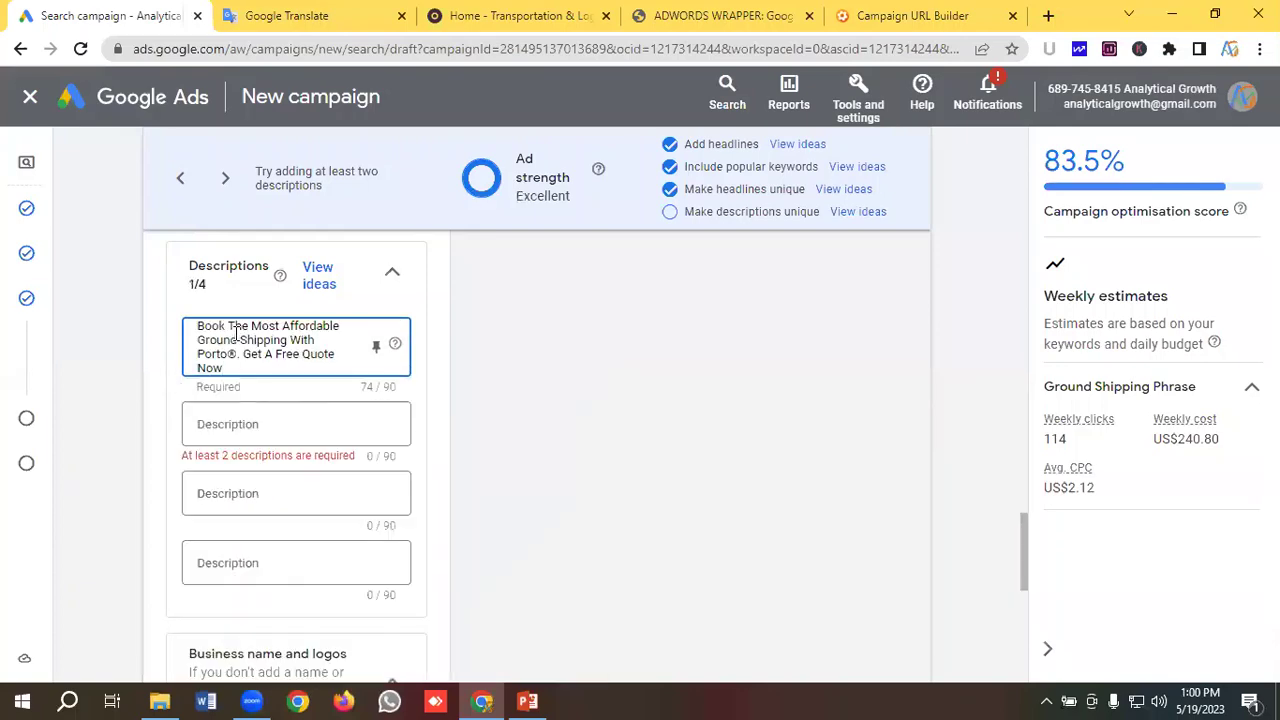
Copy "Let us help with your shipping and logistics needs. Fill out the form below" from Google Translate into the second description in Google Ads
left_click(287, 15)
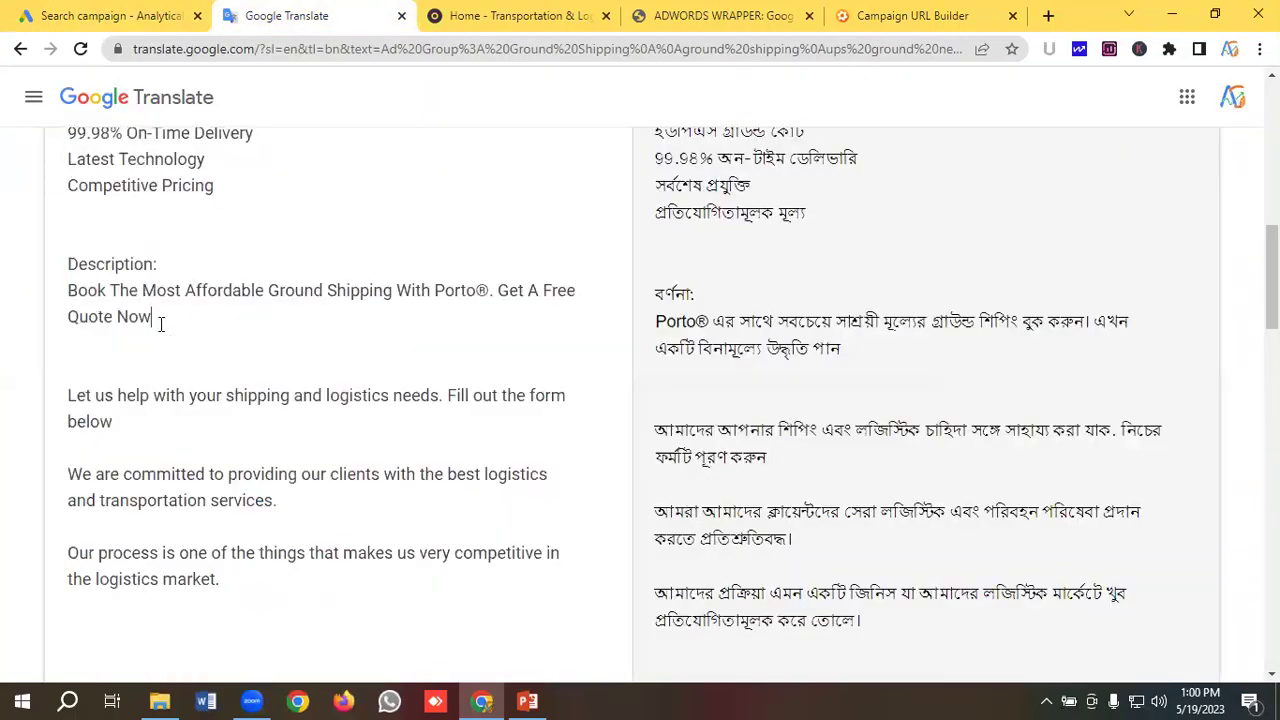
left_click_drag(114, 422, 45, 410)
key("ctrl+c")
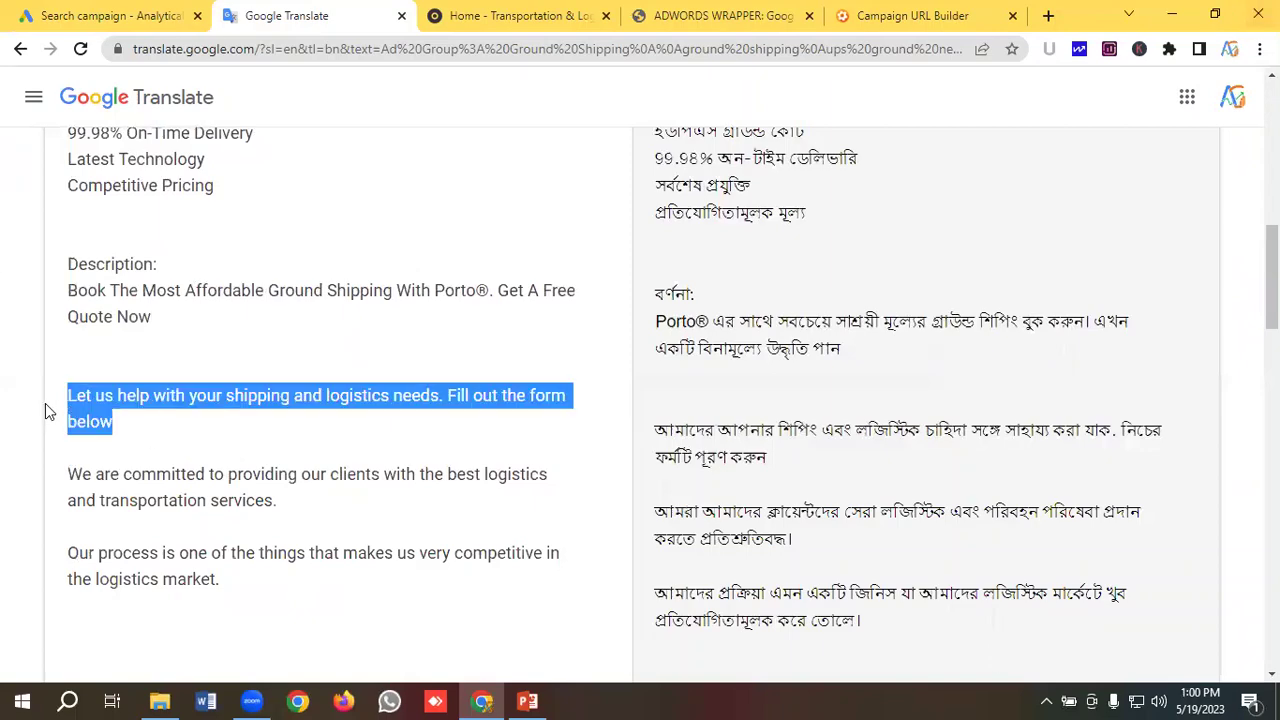
left_click(100, 15)
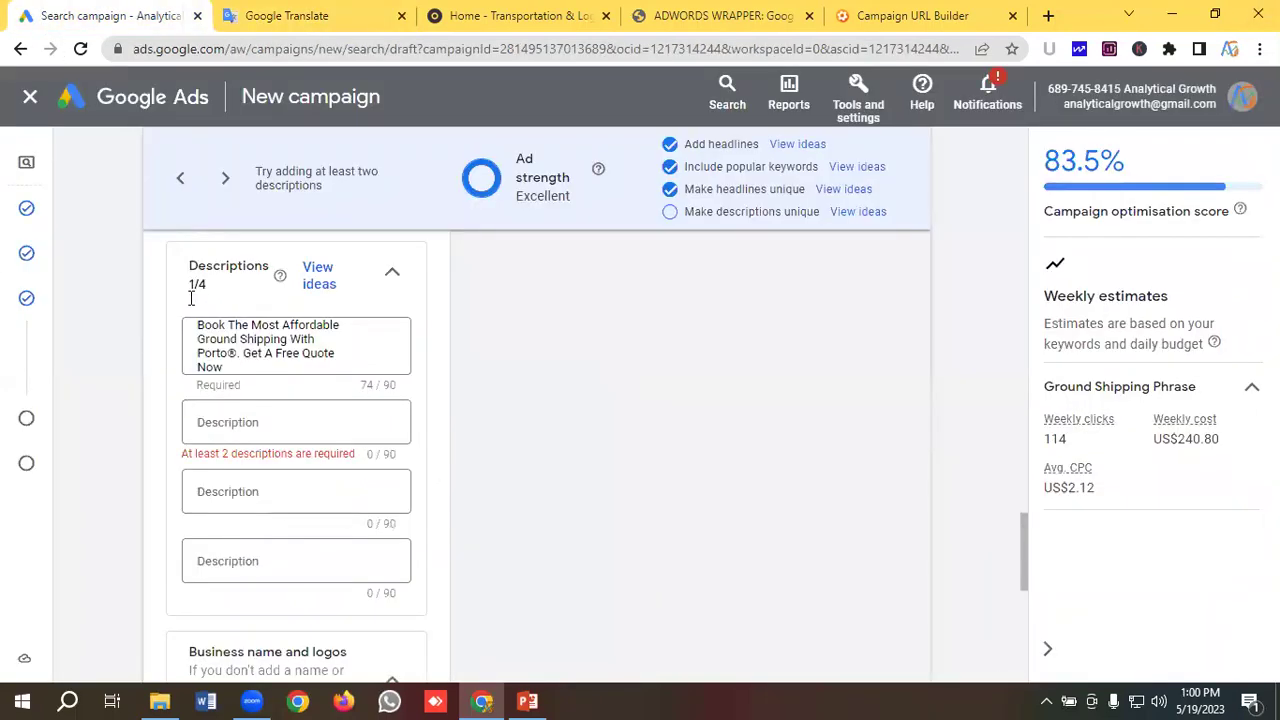
left_click(215, 424)
key("ctrl+v")
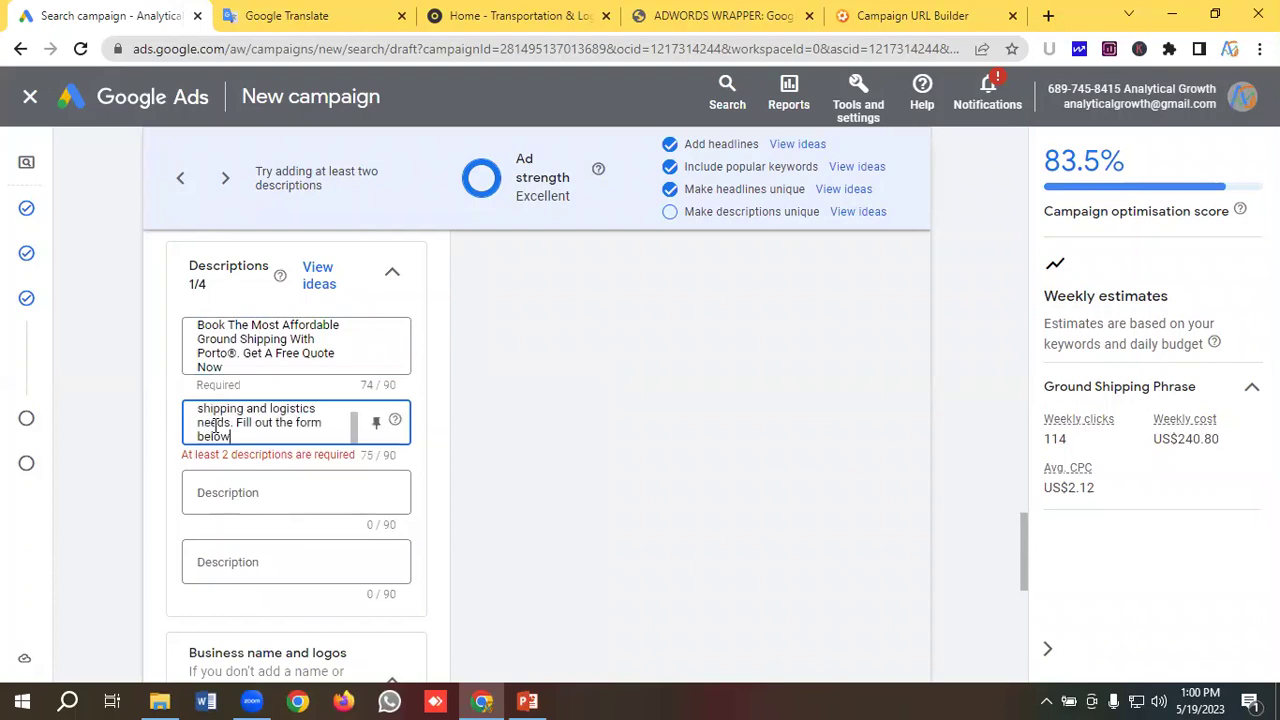
Copy "We are committed to providing our clients with the best logistics and transportation services." from Google Translate into the third description field in Google Ads
left_click(280, 15)
scroll(146, 352, "down", 1)
scroll(146, 352, "down", 1)
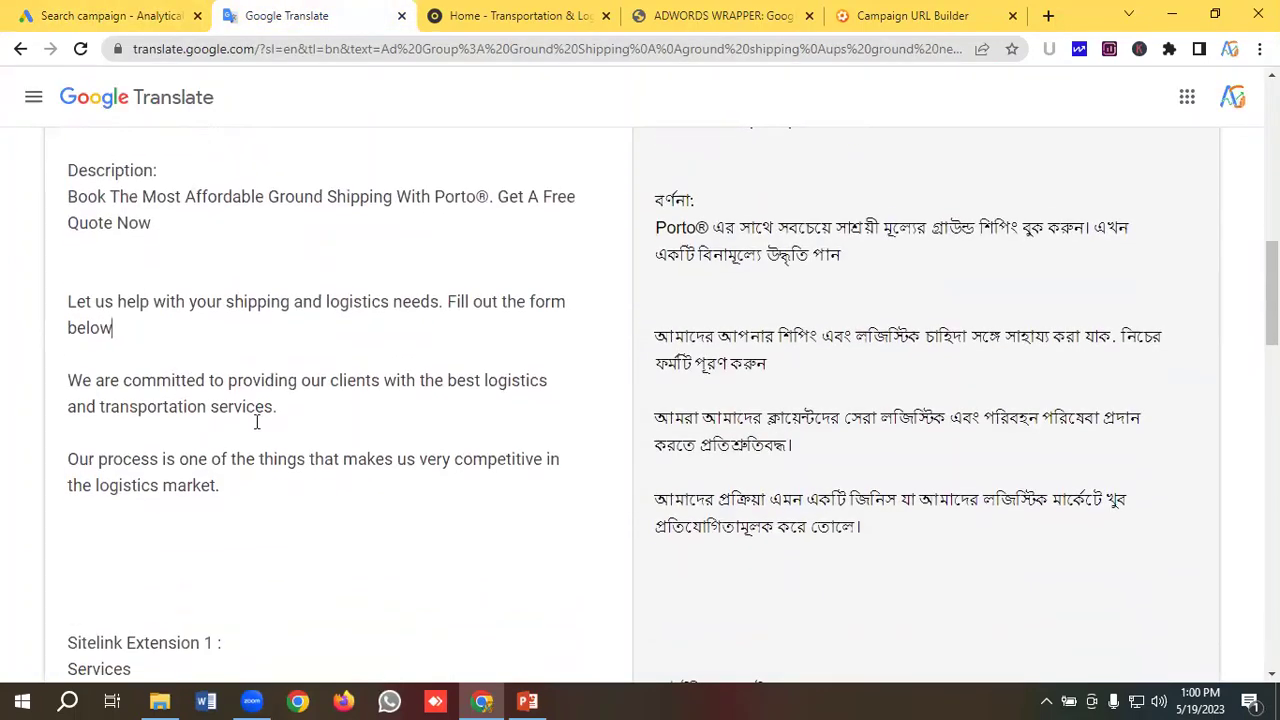
left_click_drag(284, 407, 30, 375)
key("ctrl+c")
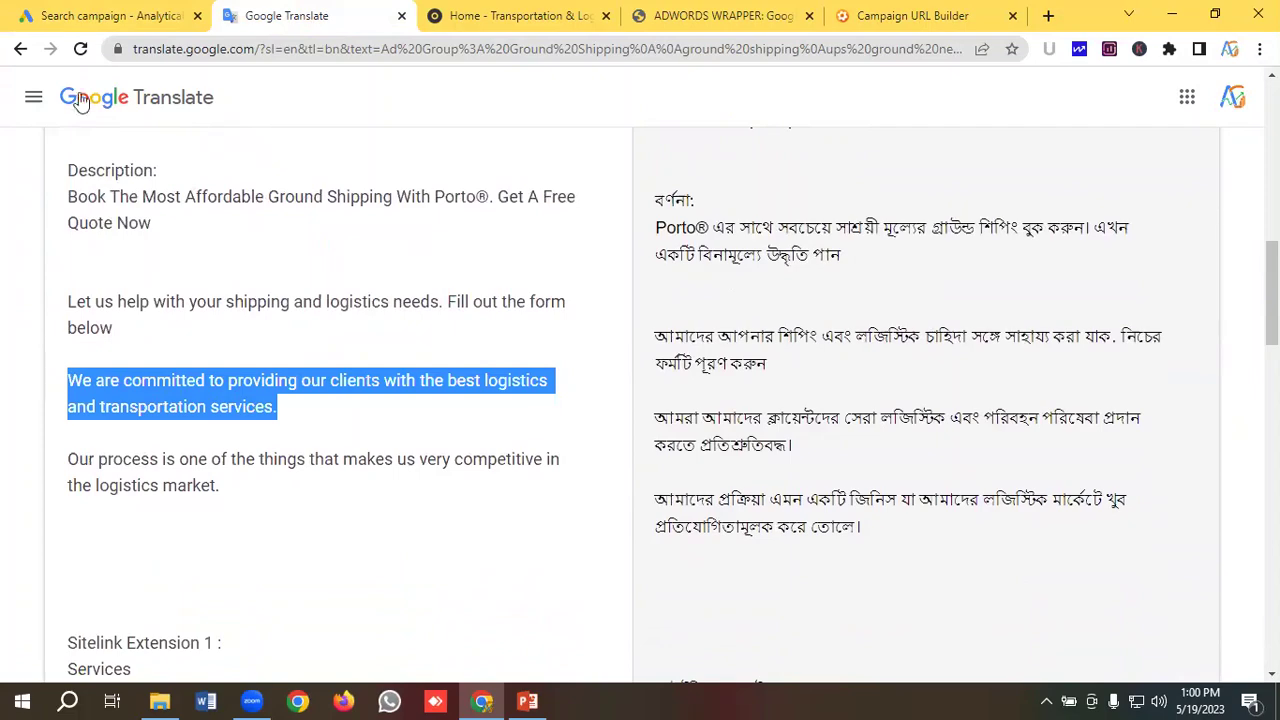
left_click(102, 15)
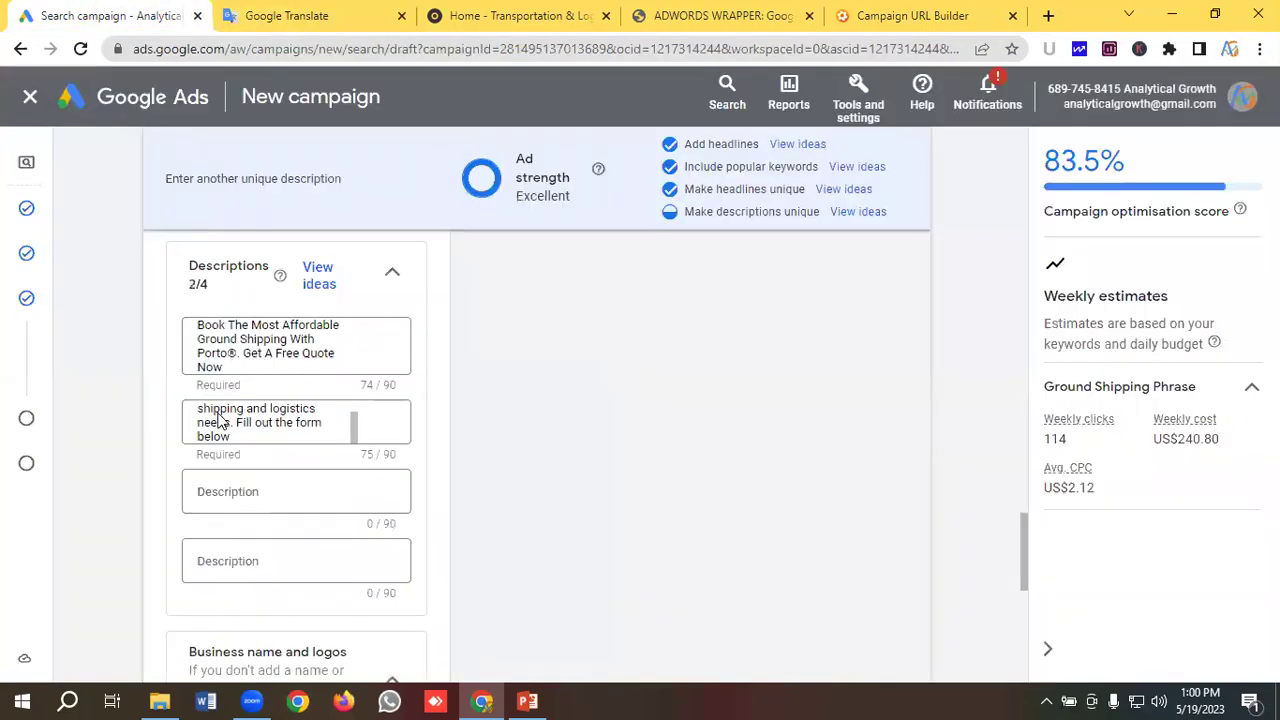
left_click(233, 491)
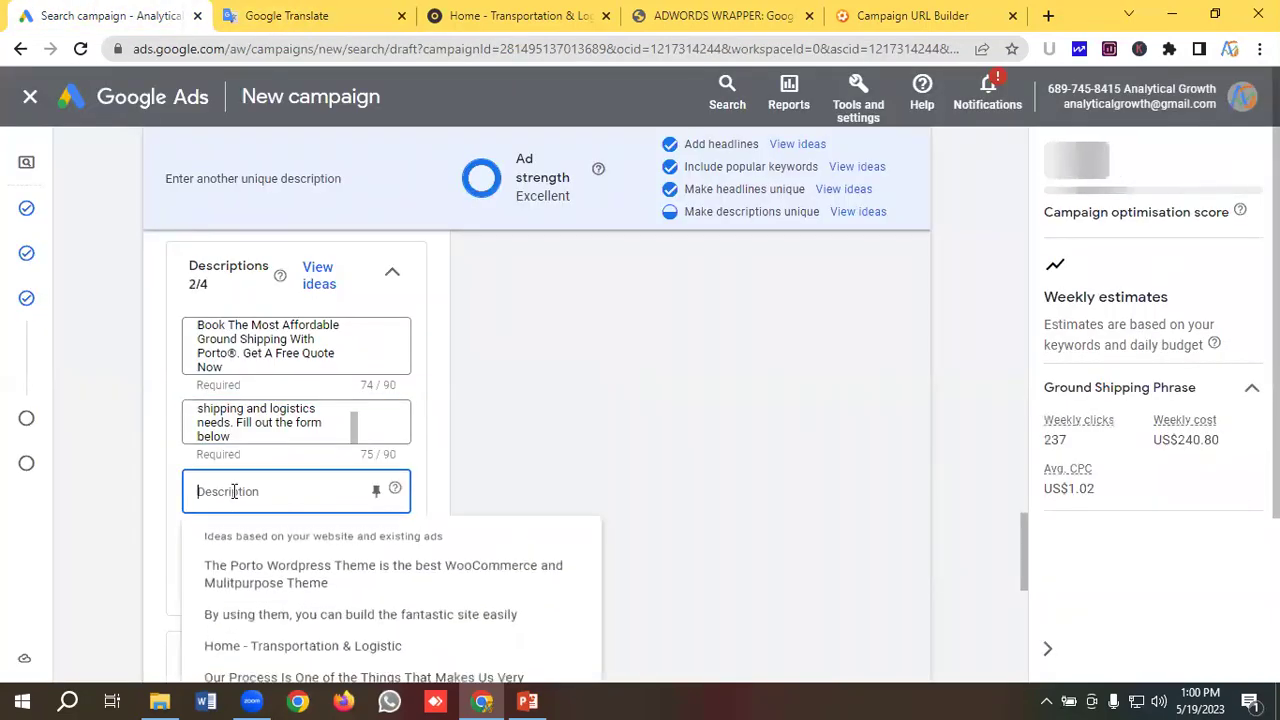
key("ctrl+v")
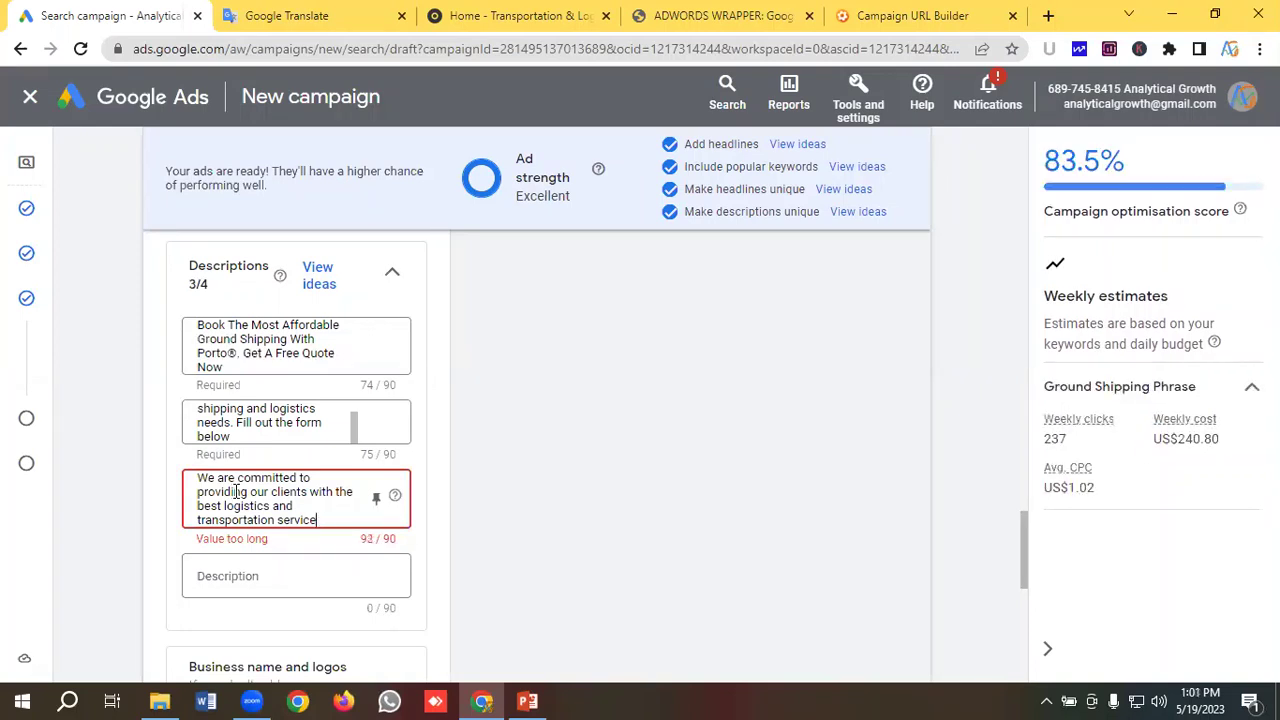
Shorten the third description by removing the final word so that it ends with "transportation"
key("BackSpace")
key("BackSpace")
key("BackSpace")
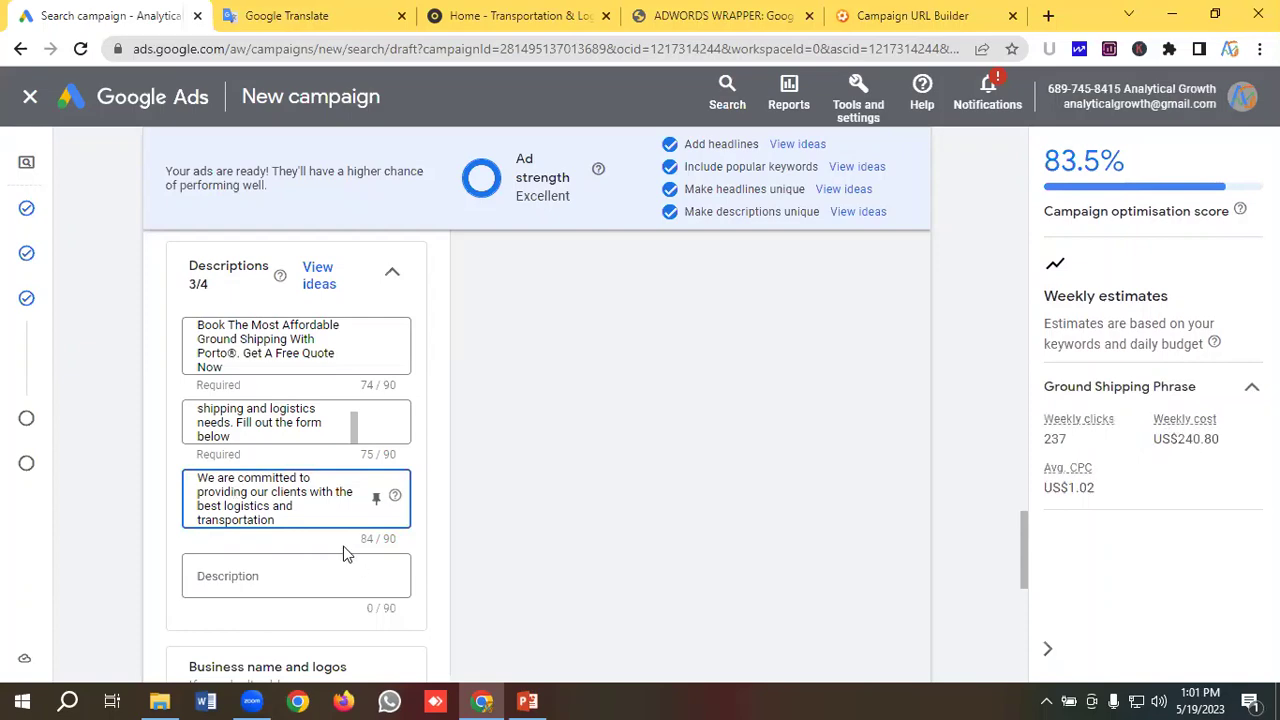
Copy "Our process is one of the things that makes us very competitive in the logistics market." from Google Translate into the fourth description in Google Ads
scroll(300, 500, "down", 1)
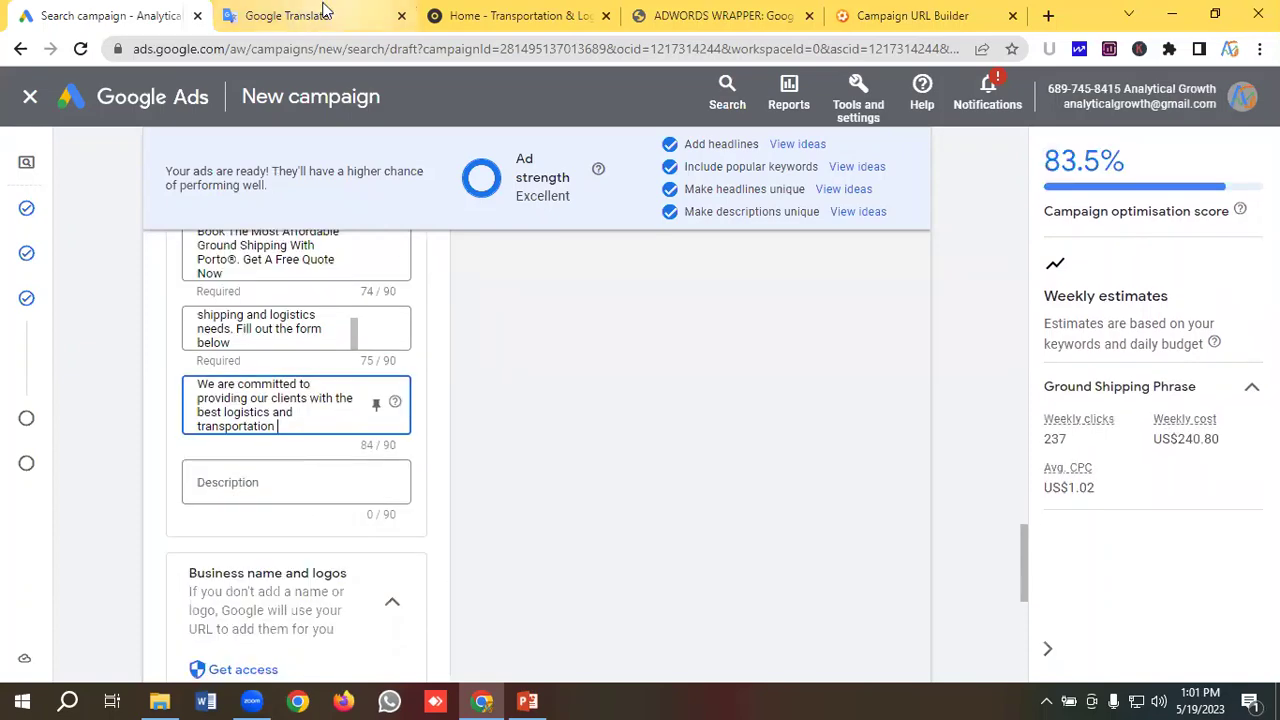
left_click(290, 15)
left_click_drag(68, 511, 58, 465)
key("ctrl+c")
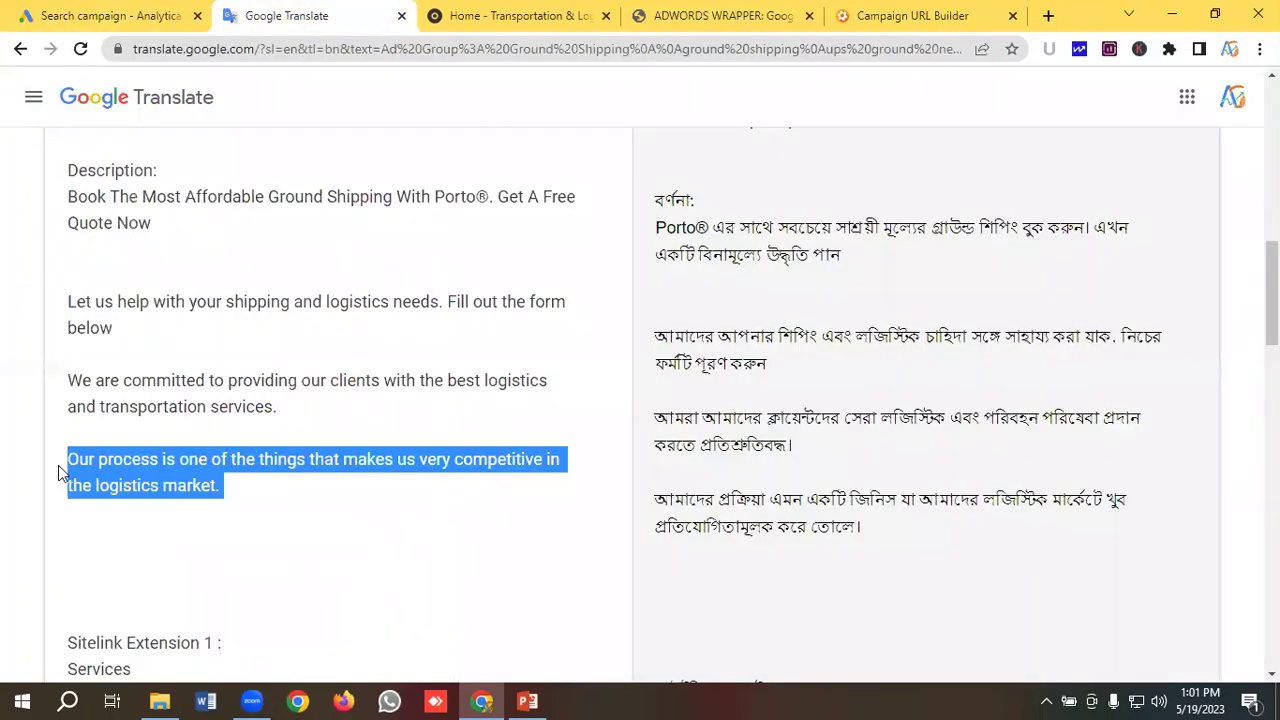
left_click(65, 13)
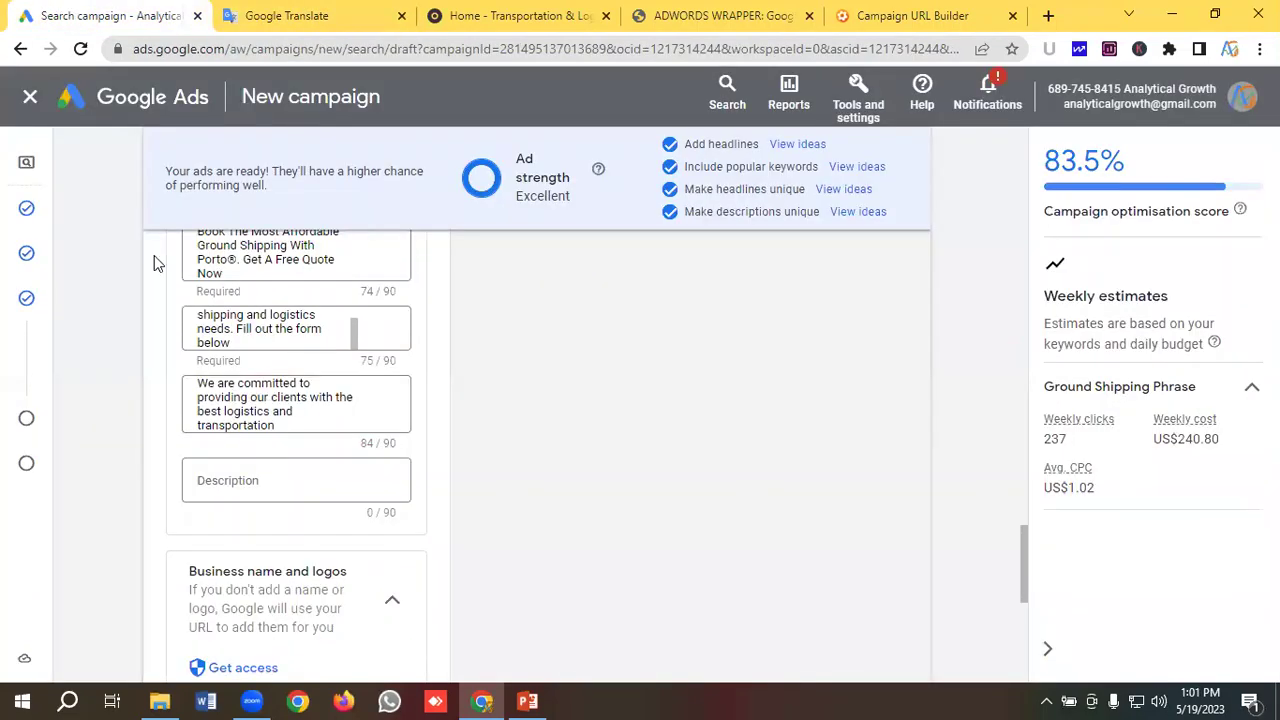
left_click(233, 481)
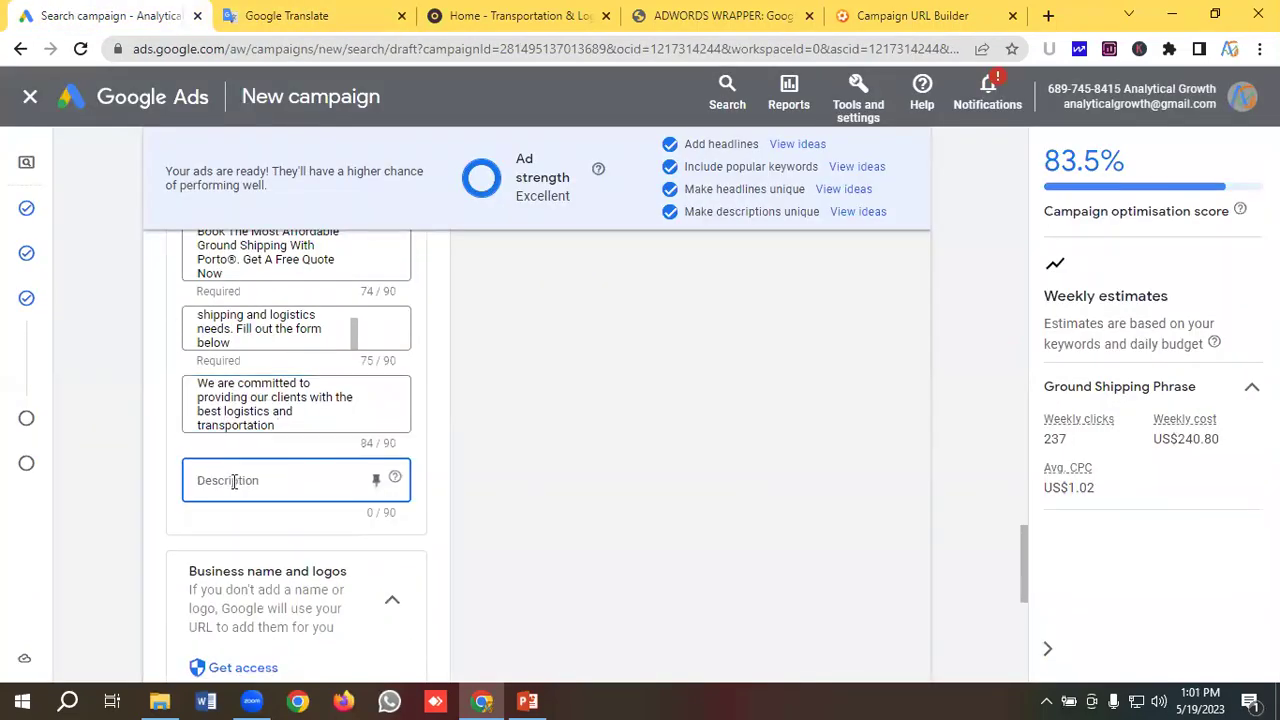
key("ctrl+v")
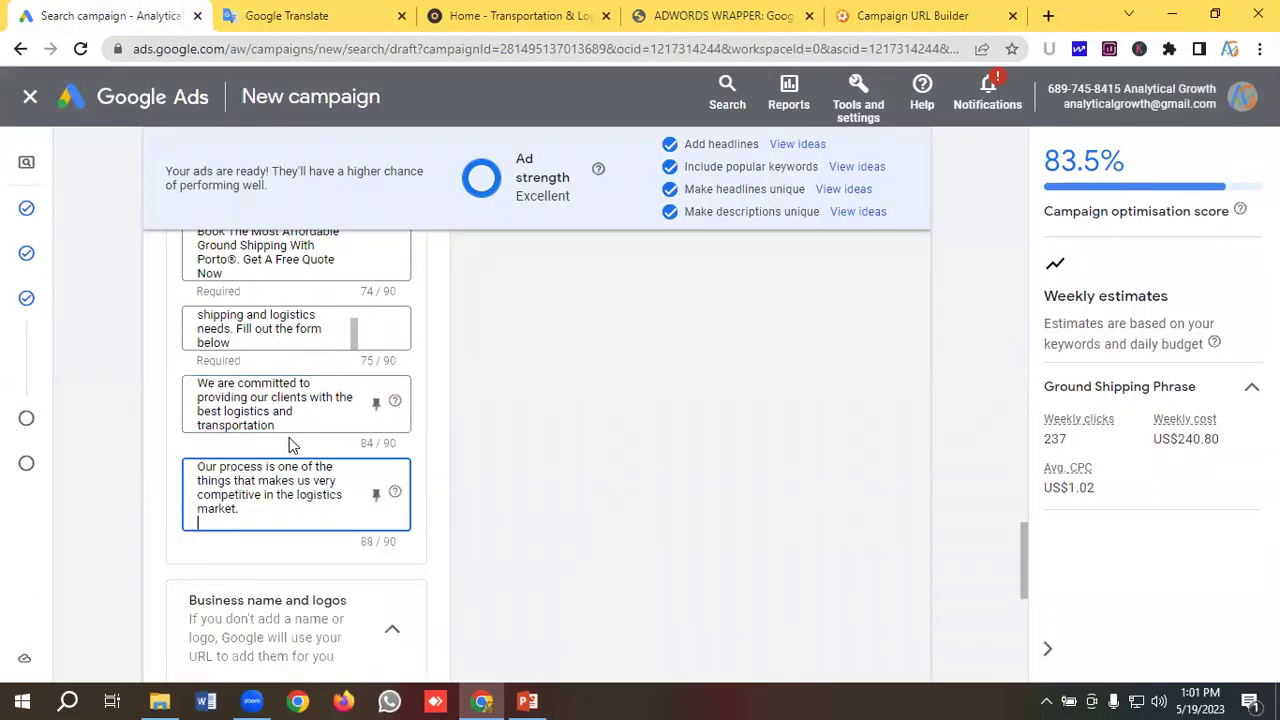
Review the responsive ad's strength rating, mobile preview, headlines and descriptions
scroll(290, 444, "up", 1)
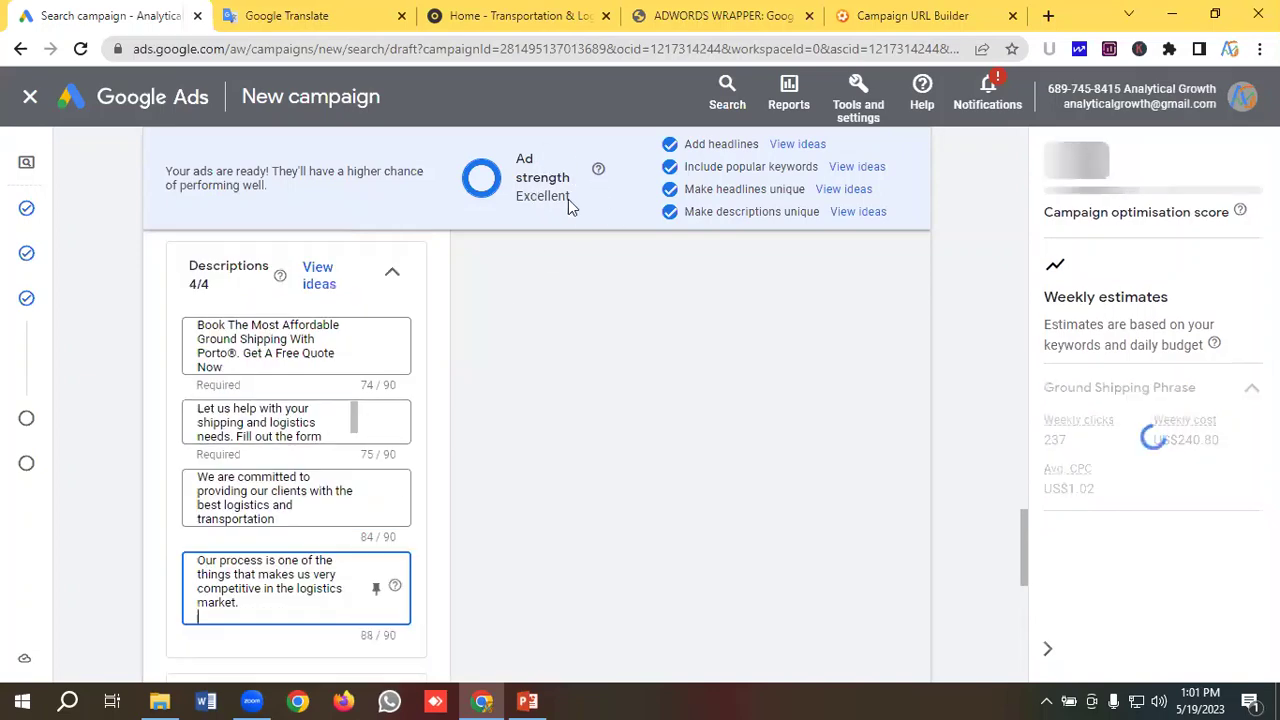
scroll(615, 328, "up", 1)
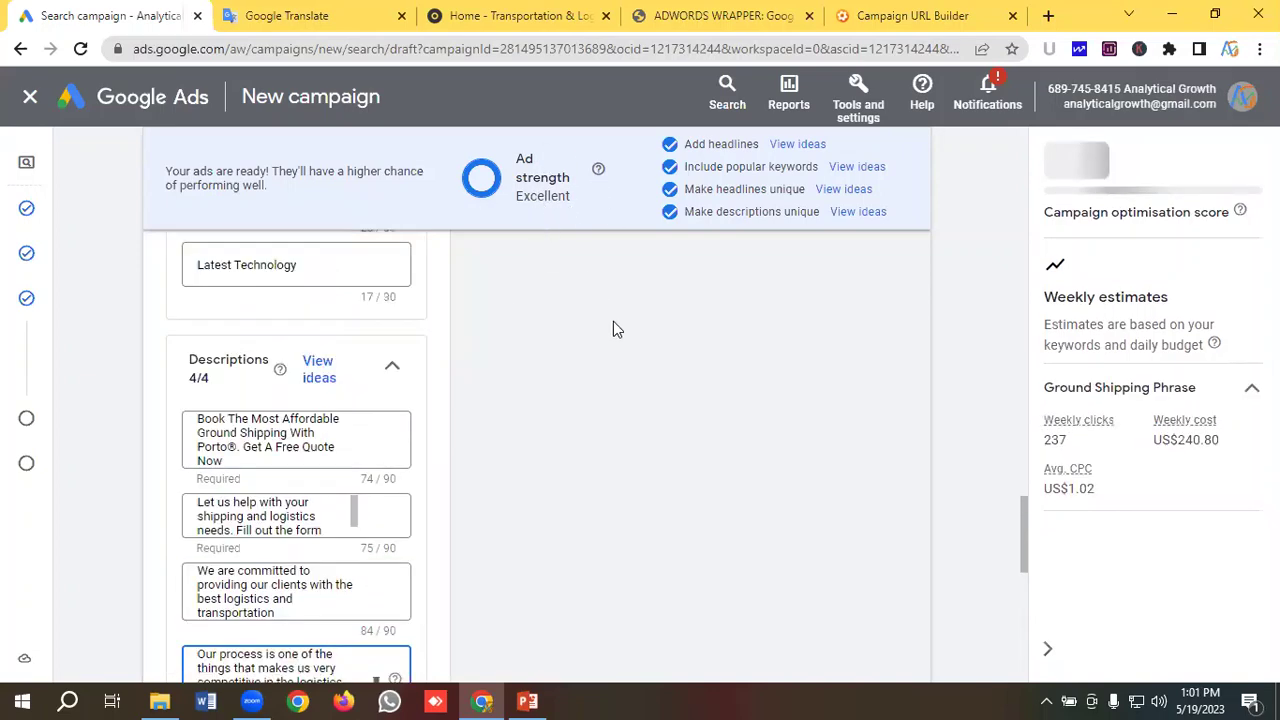
scroll(613, 328, "up", 10)
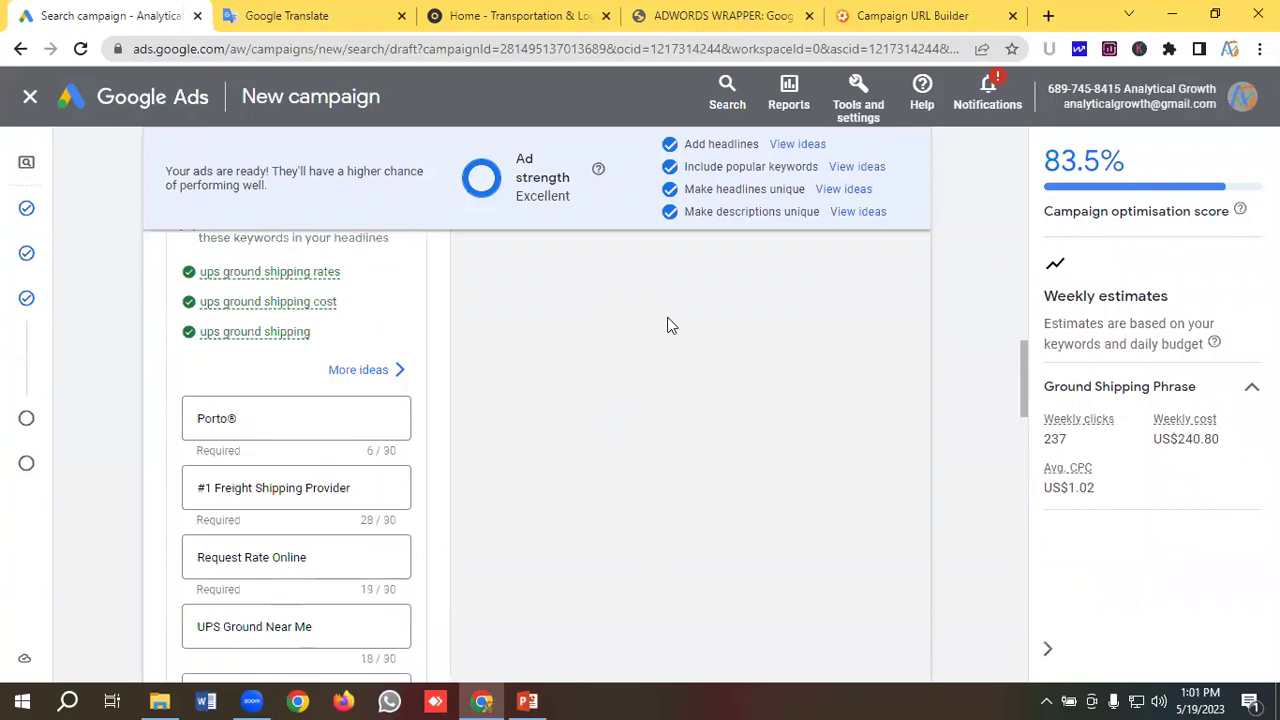
scroll(671, 326, "up", 6)
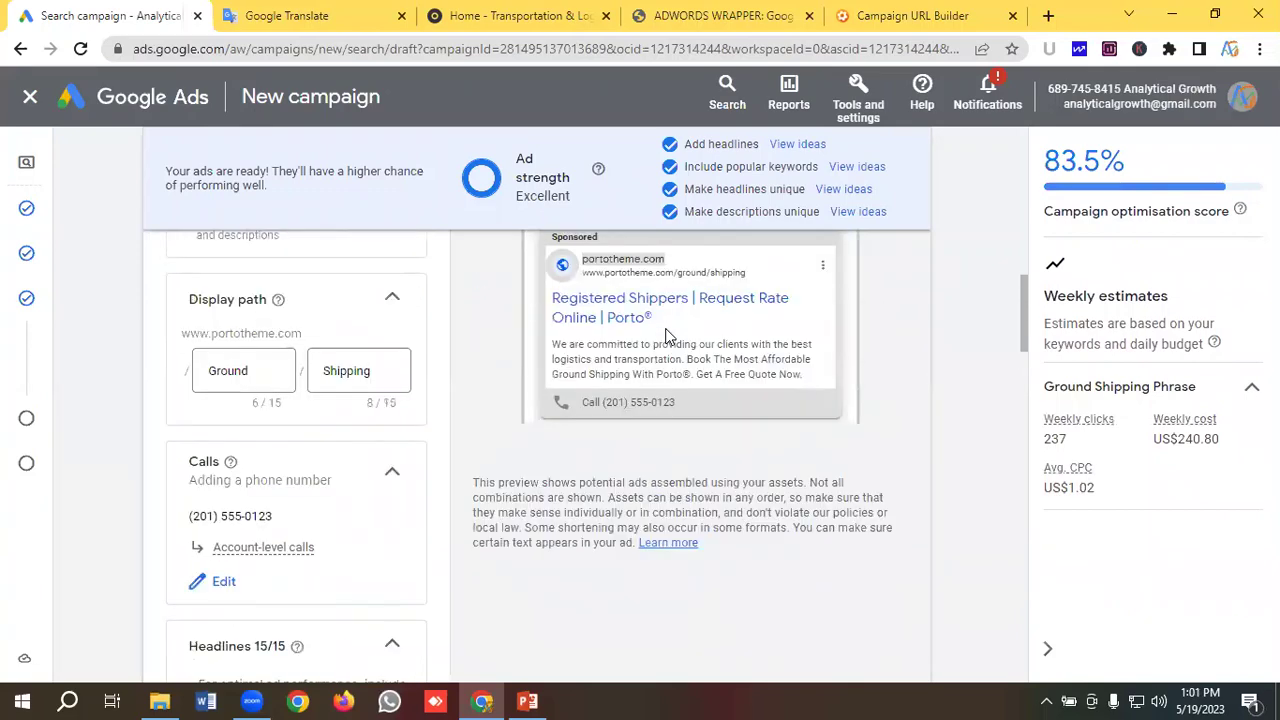
scroll(668, 335, "up", 2)
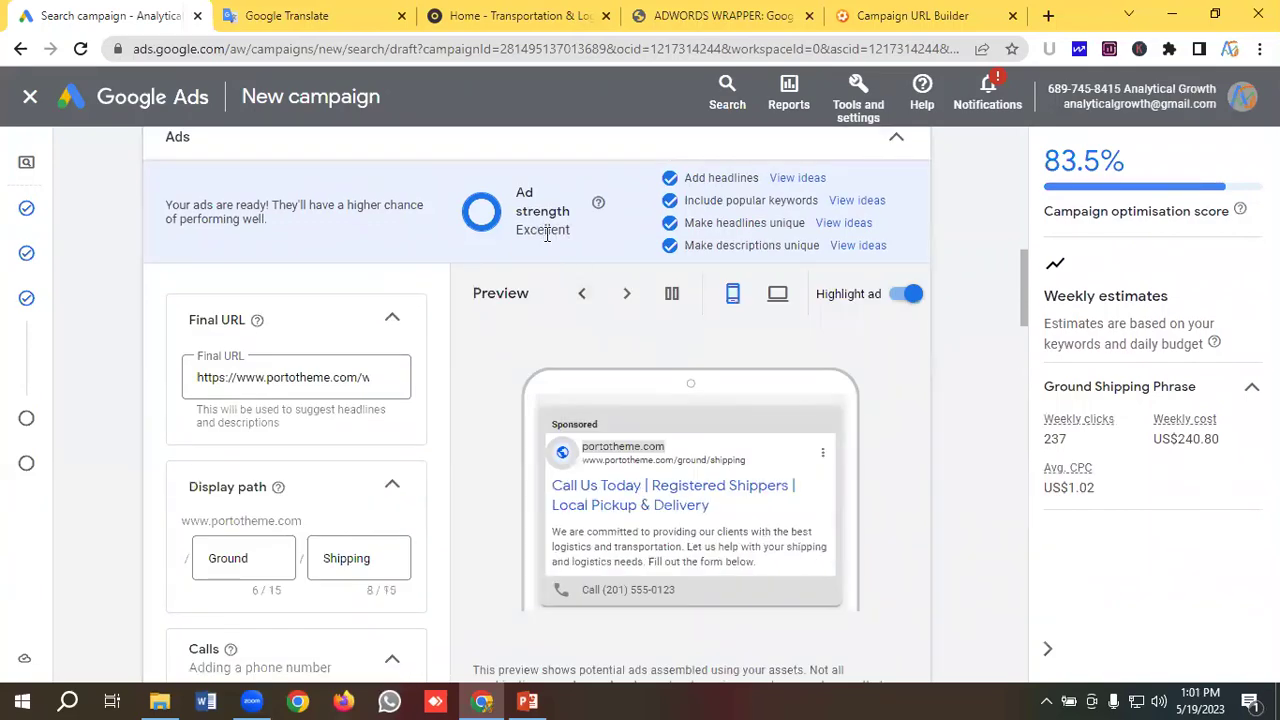
scroll(418, 330, "down", 6)
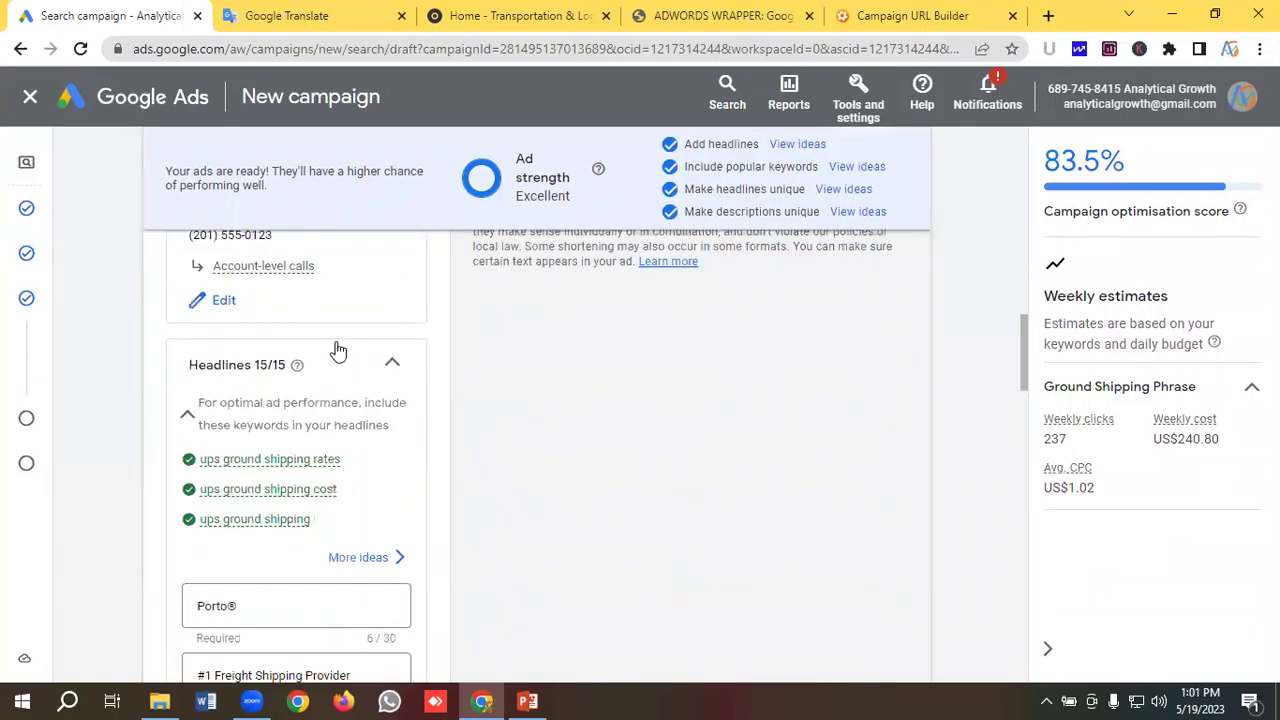
scroll(350, 345, "down", 12)
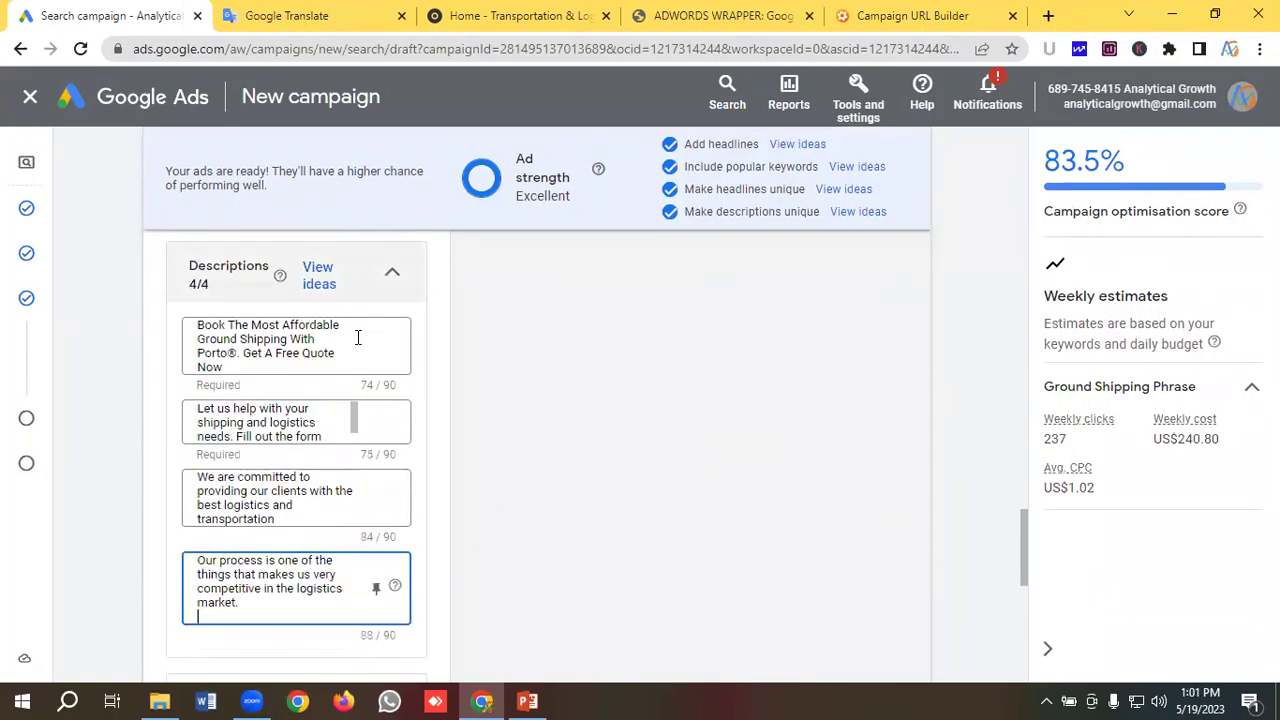
Open the campaign-level sitelinks for the ad, look through the existing sitelink assets and start adding new sitelinks
scroll(360, 346, "down", 1)
scroll(374, 337, "down", 2)
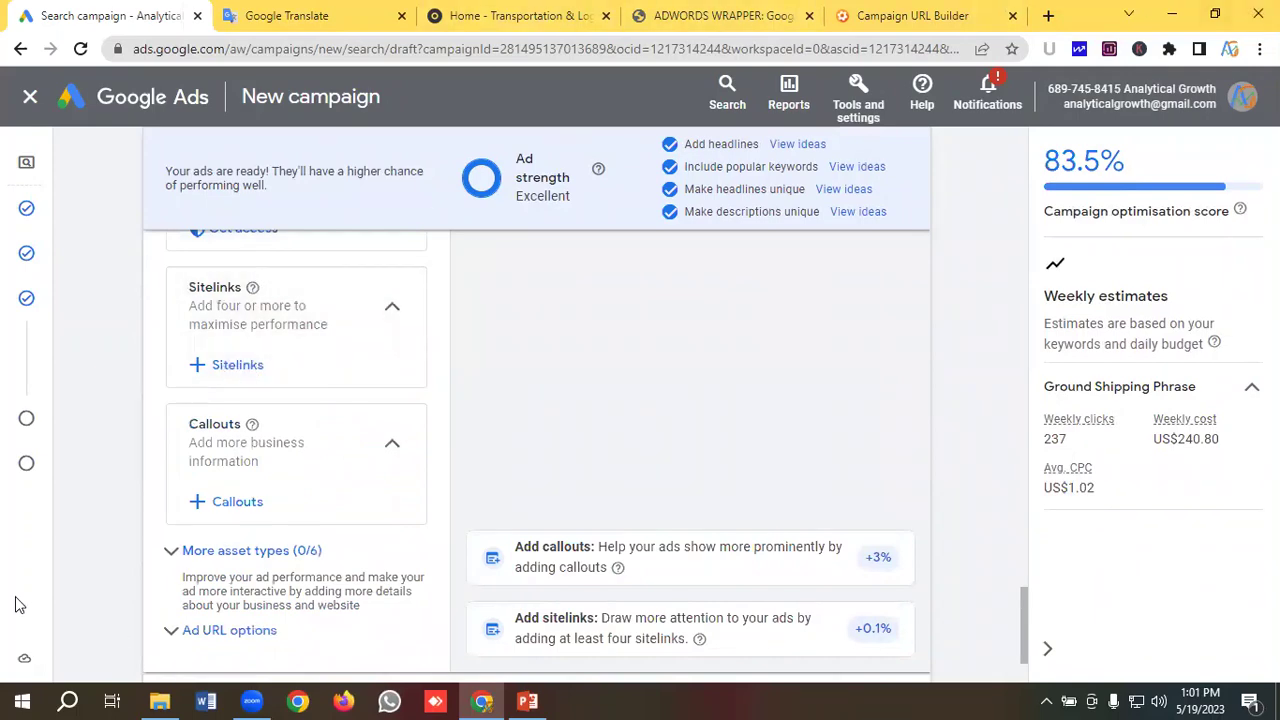
scroll(257, 363, "down", 1)
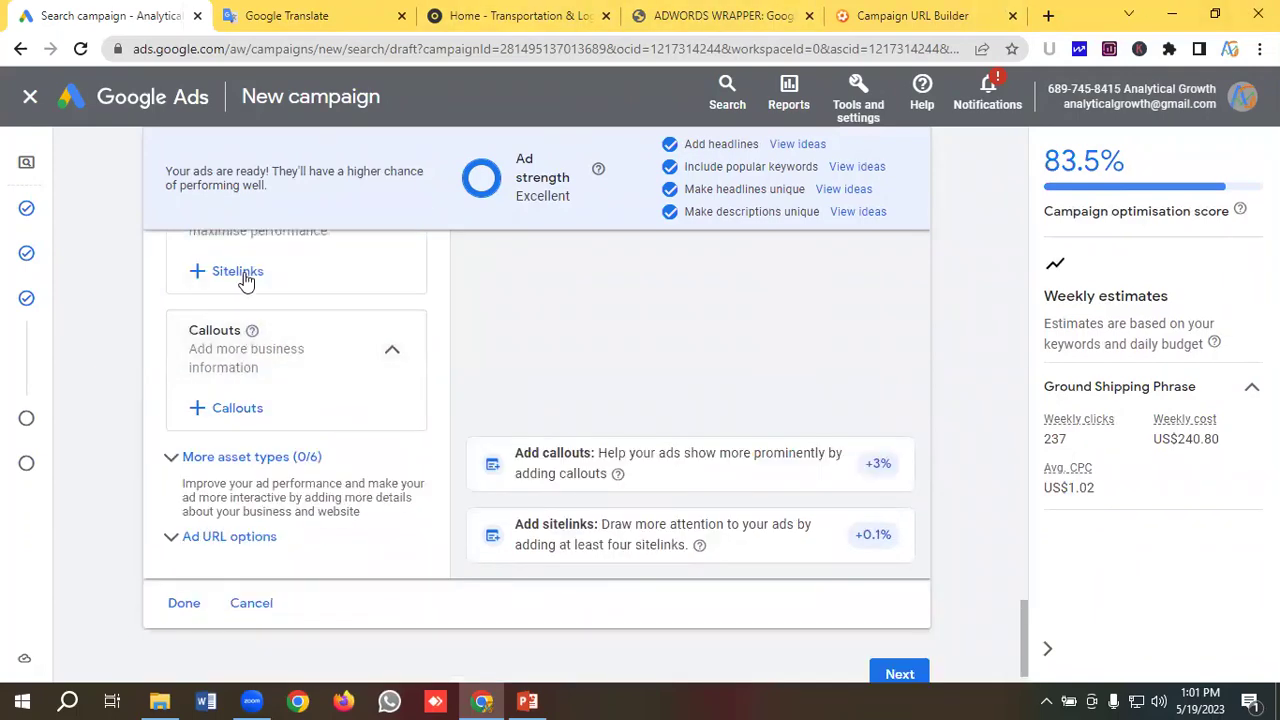
left_click(240, 270)
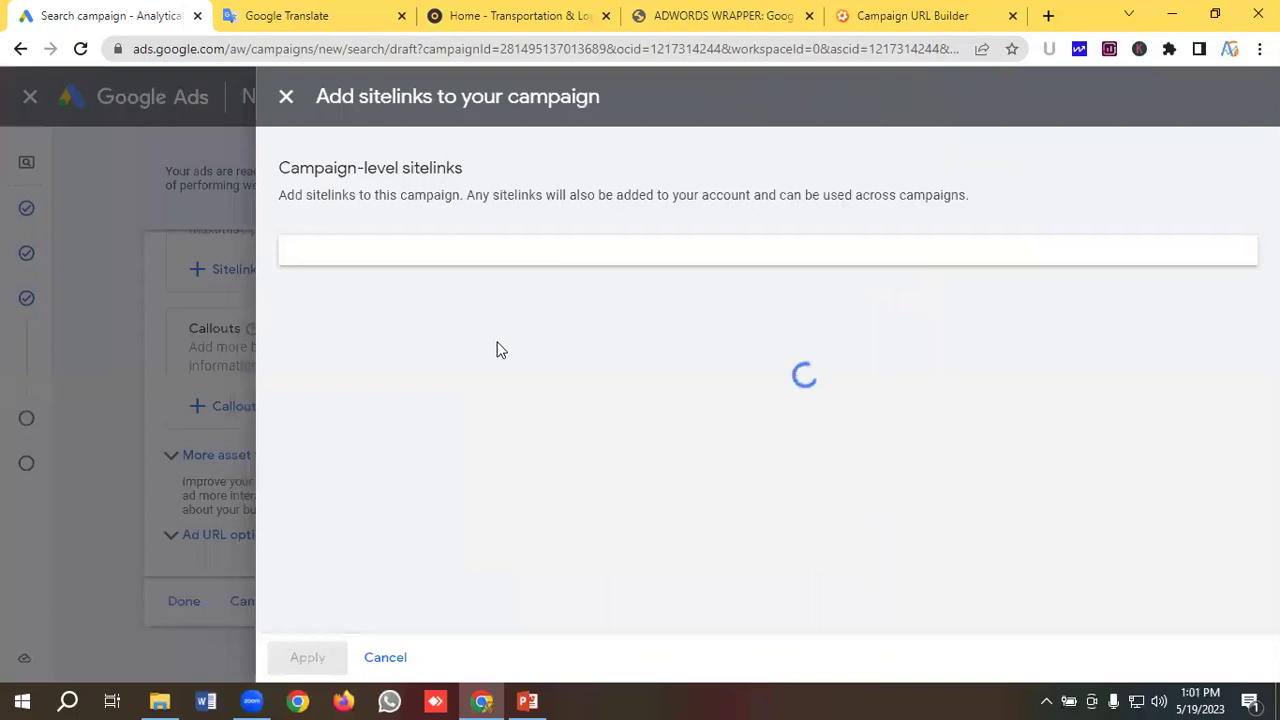
scroll(418, 420, "down", 5)
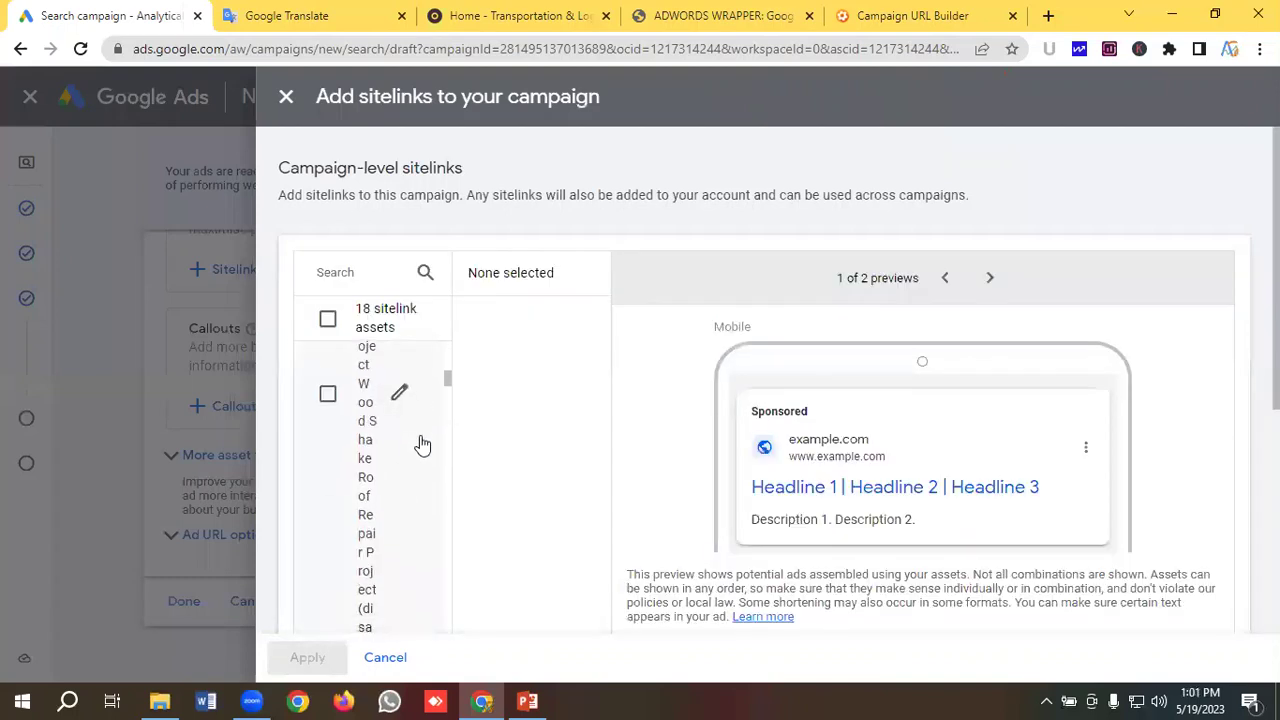
scroll(422, 448, "down", 5)
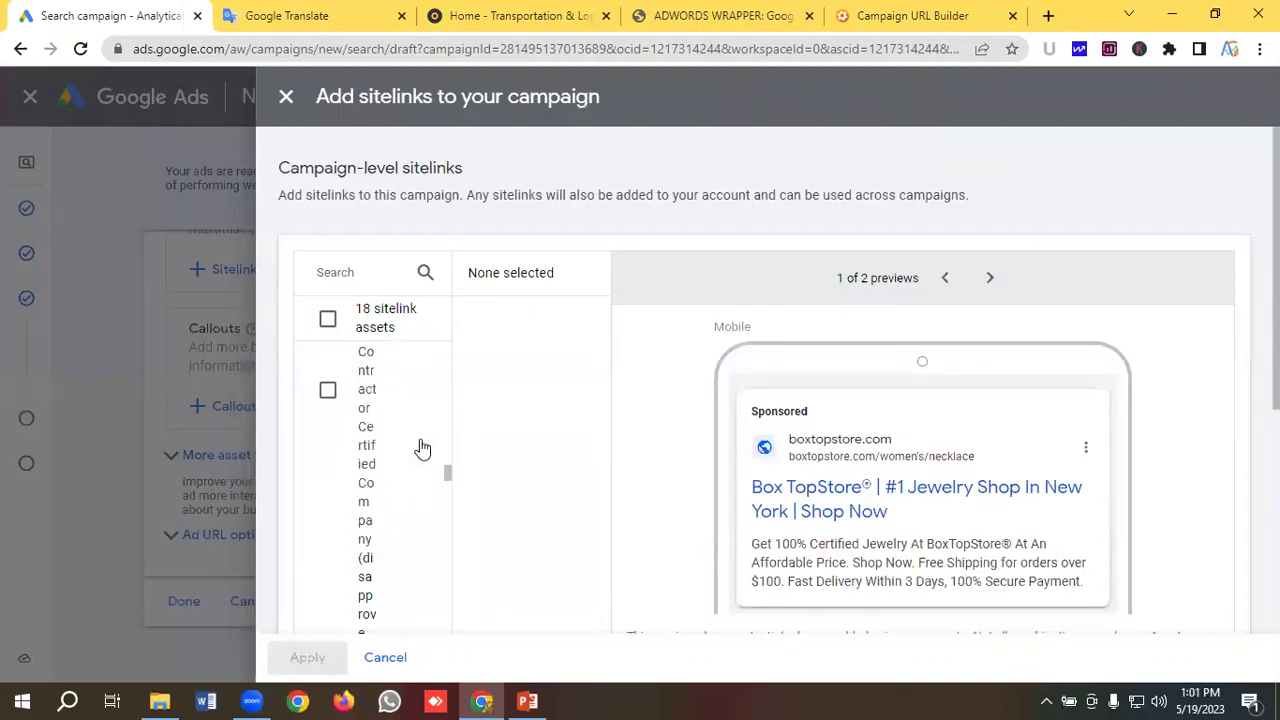
scroll(422, 448, "down", 8)
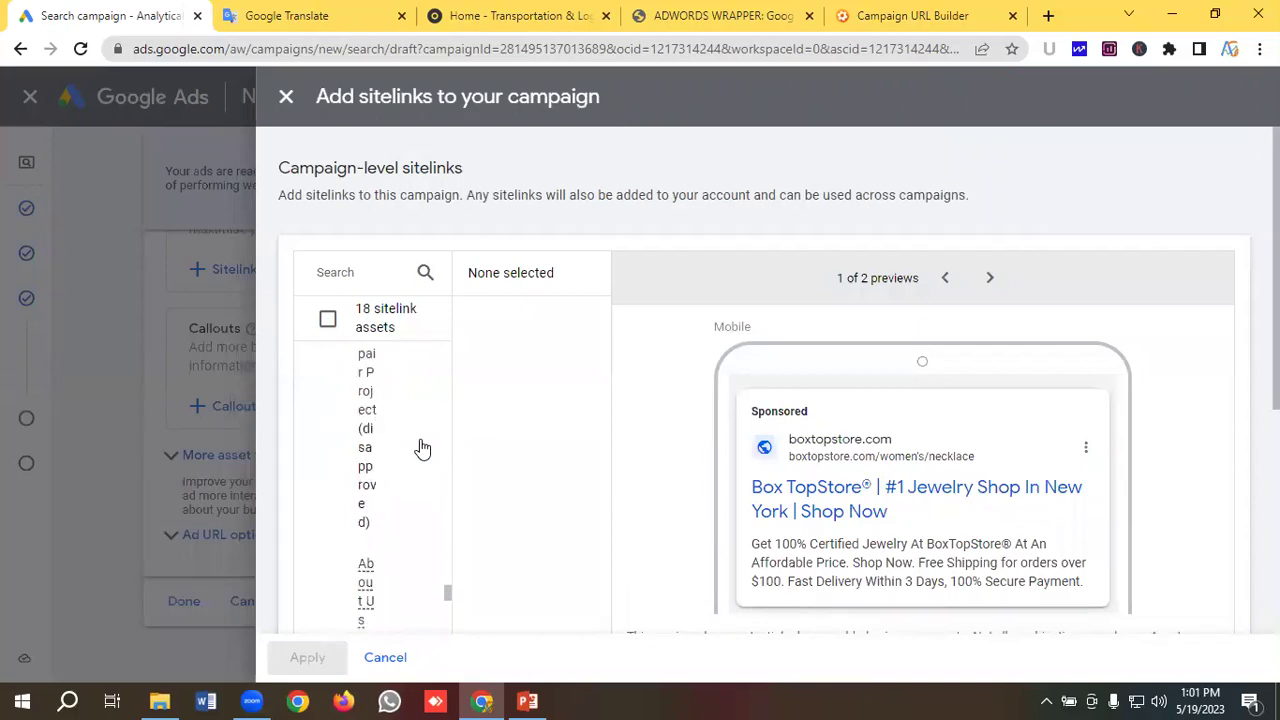
scroll(428, 451, "down", 3)
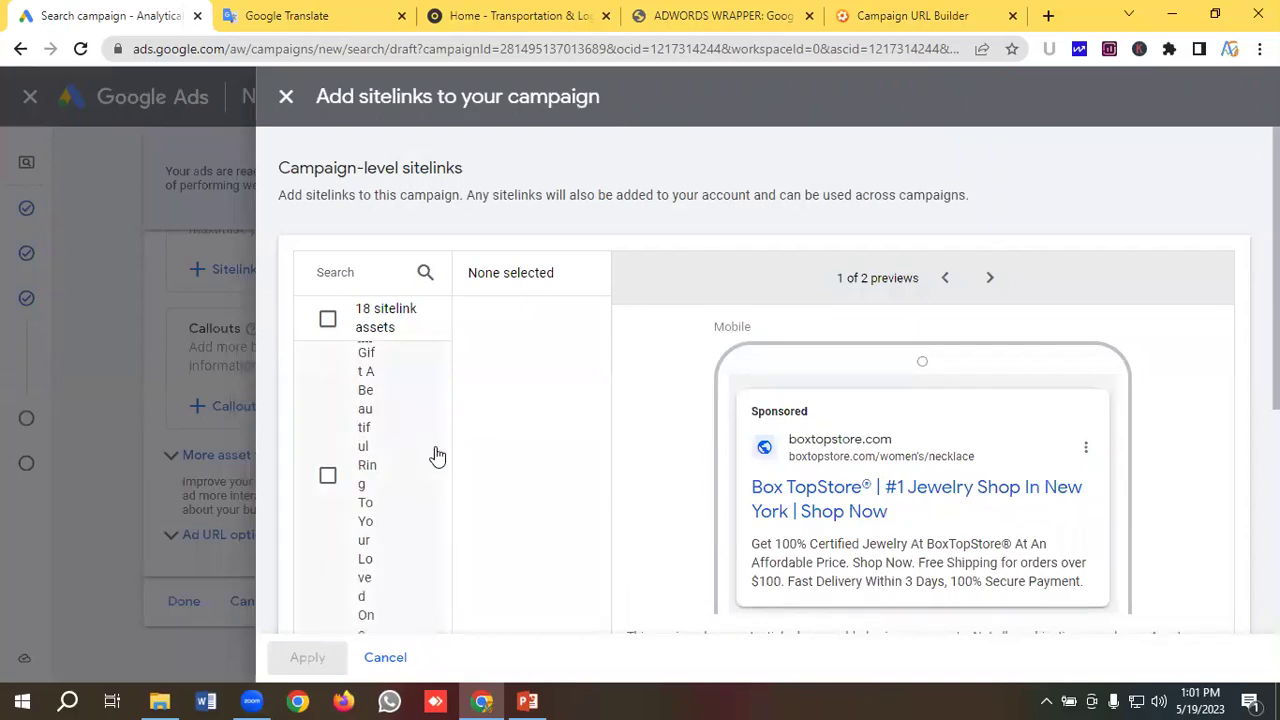
scroll(420, 452, "down", 3)
left_click(373, 400)
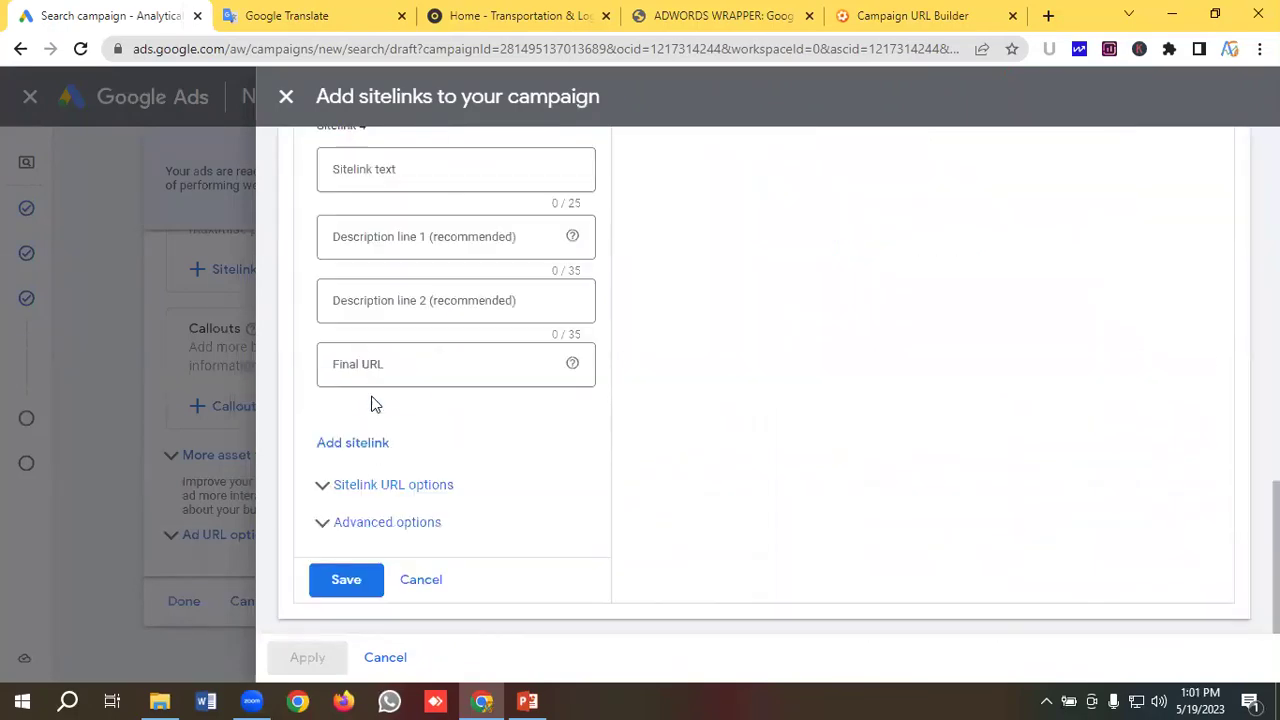
left_click(371, 444)
Copy "Services" from Sitelink Extension 1 in Google Translate into the Sitelink 1 text field in Google Ads
scroll(464, 500, "up", 10)
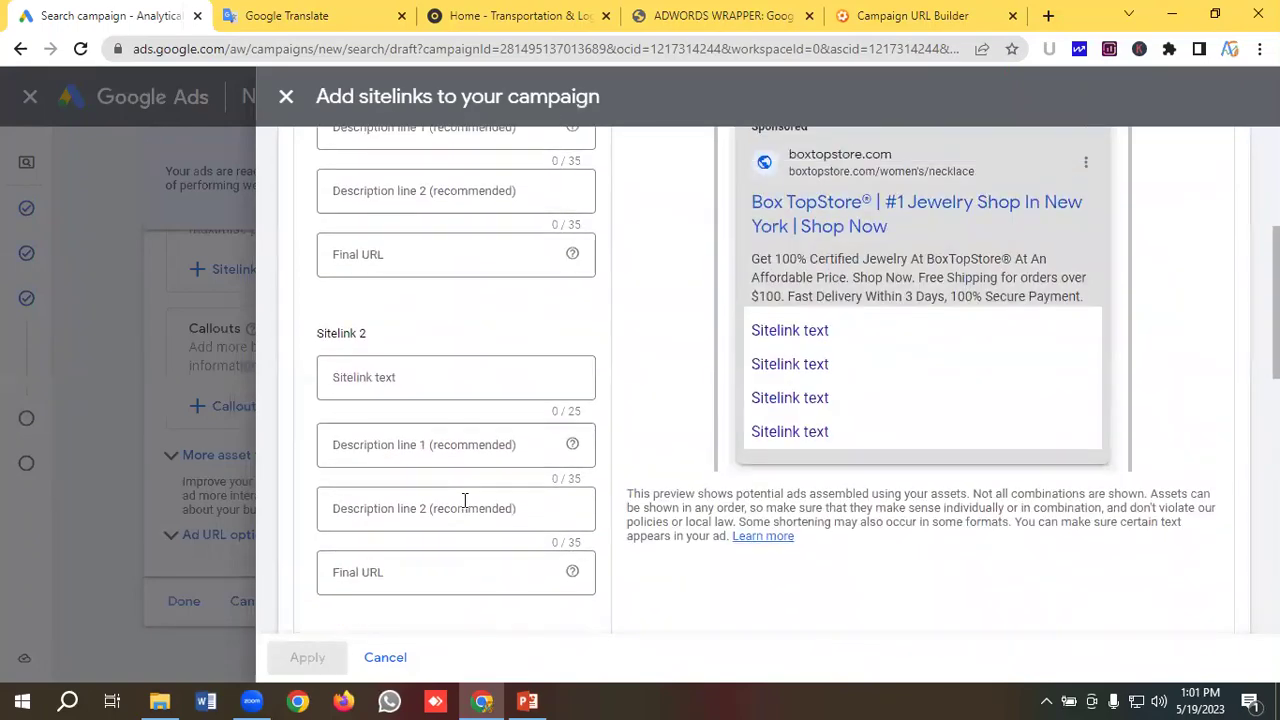
left_click(338, 10)
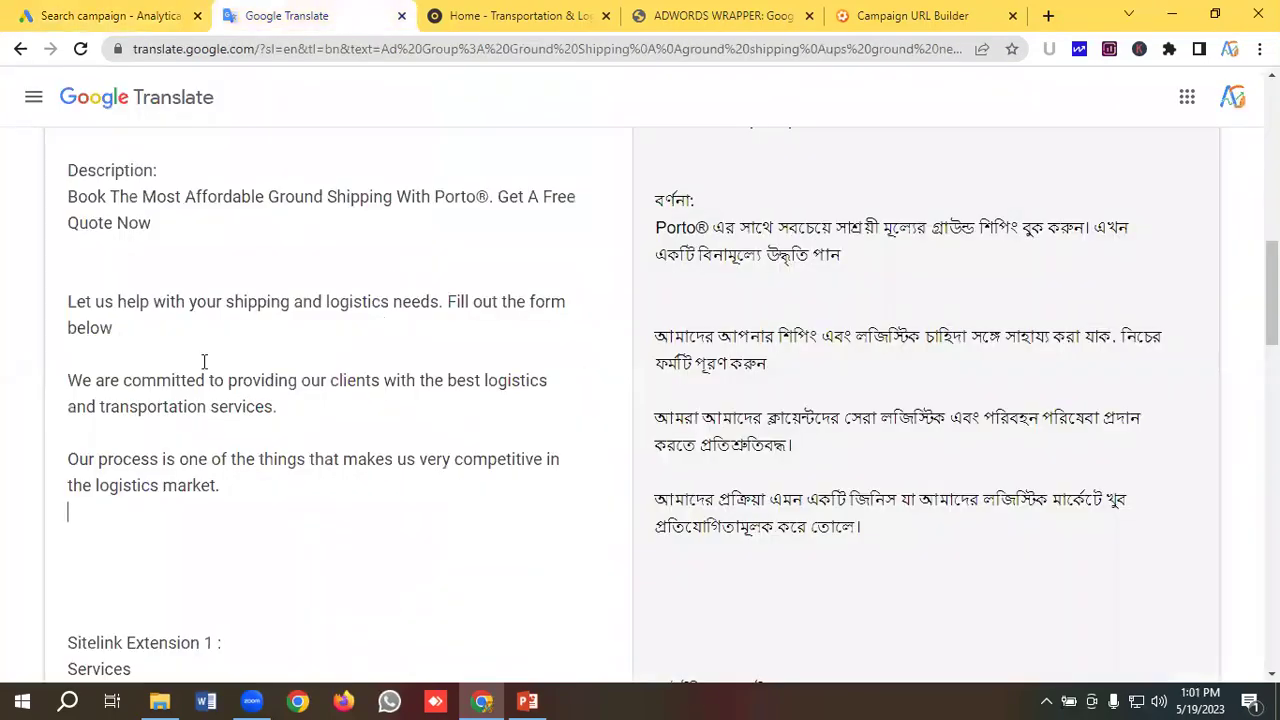
scroll(240, 337, "down", 4)
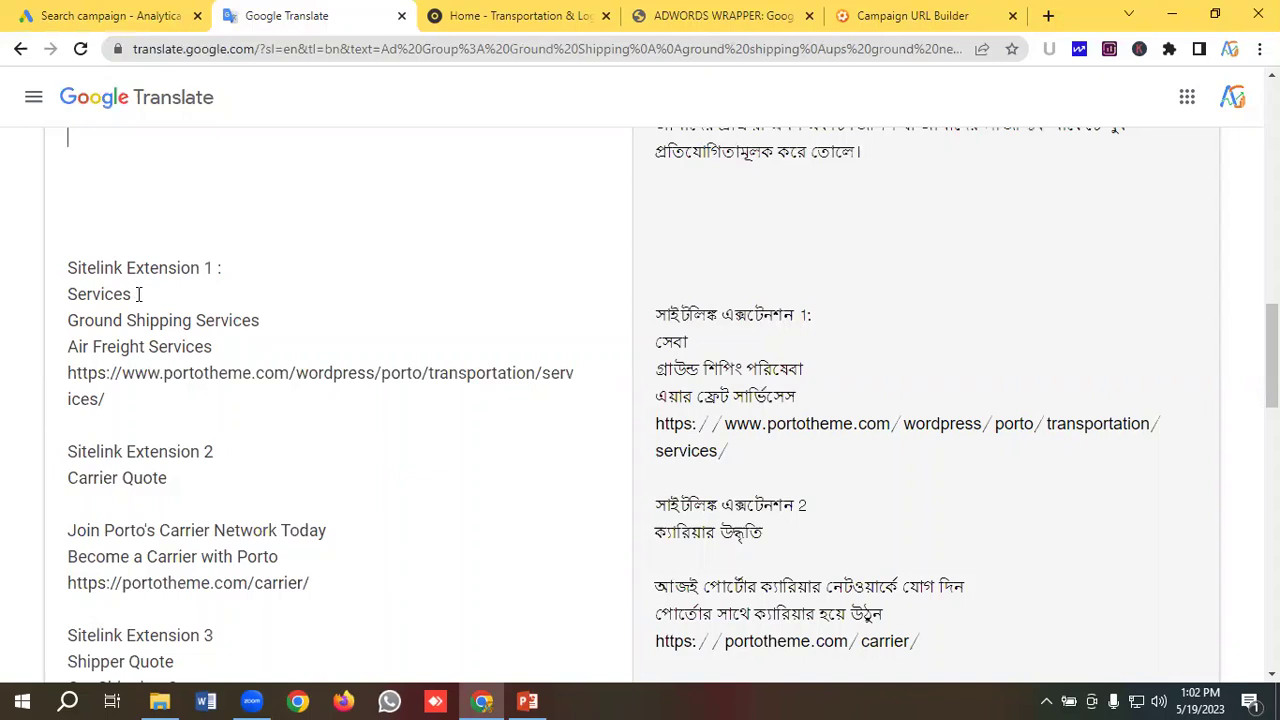
left_click_drag(139, 294, 52, 306)
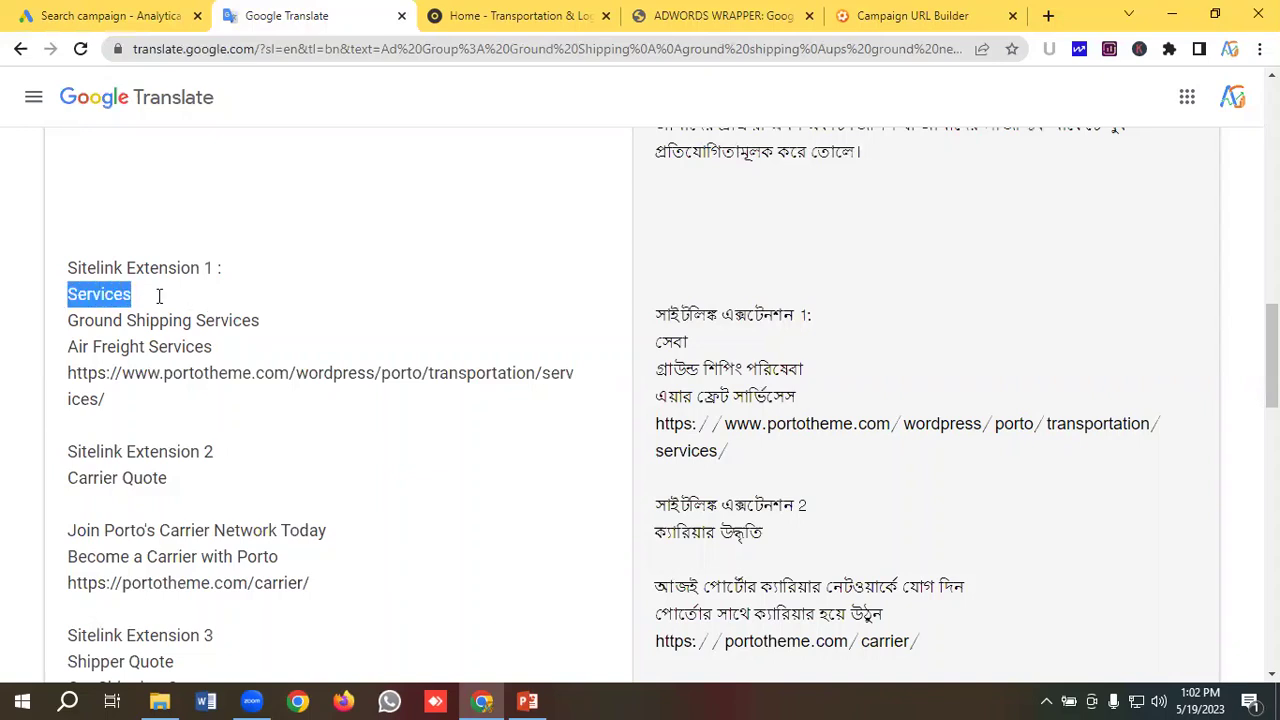
left_click(100, 14)
left_click(374, 391)
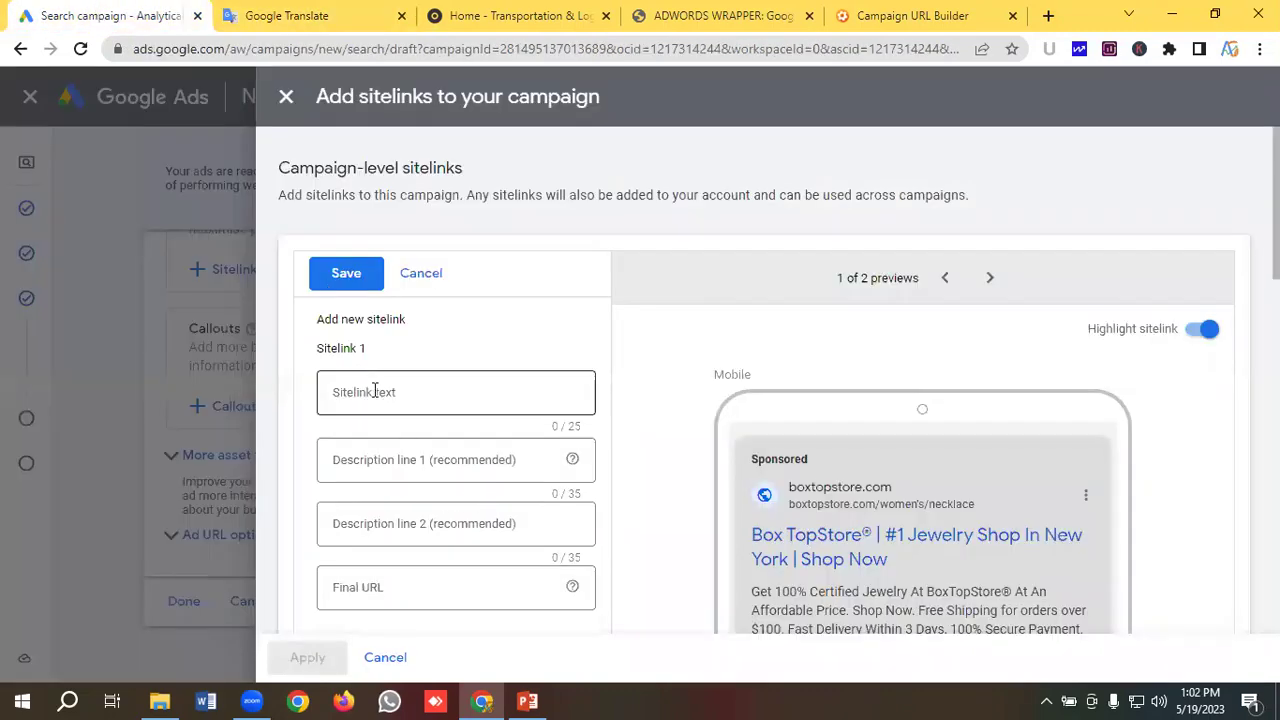
type("Services")
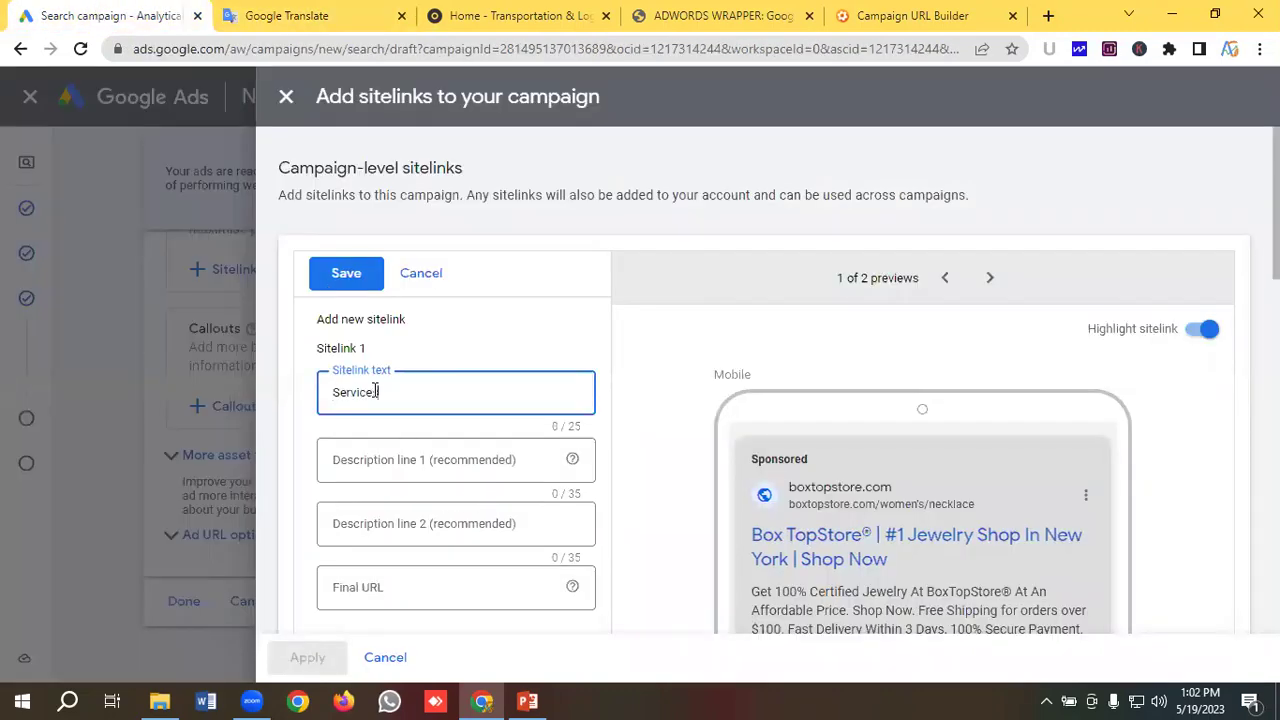
Switch back to the Sitelink Extension 1 text in Google Translate
left_click(294, 18)
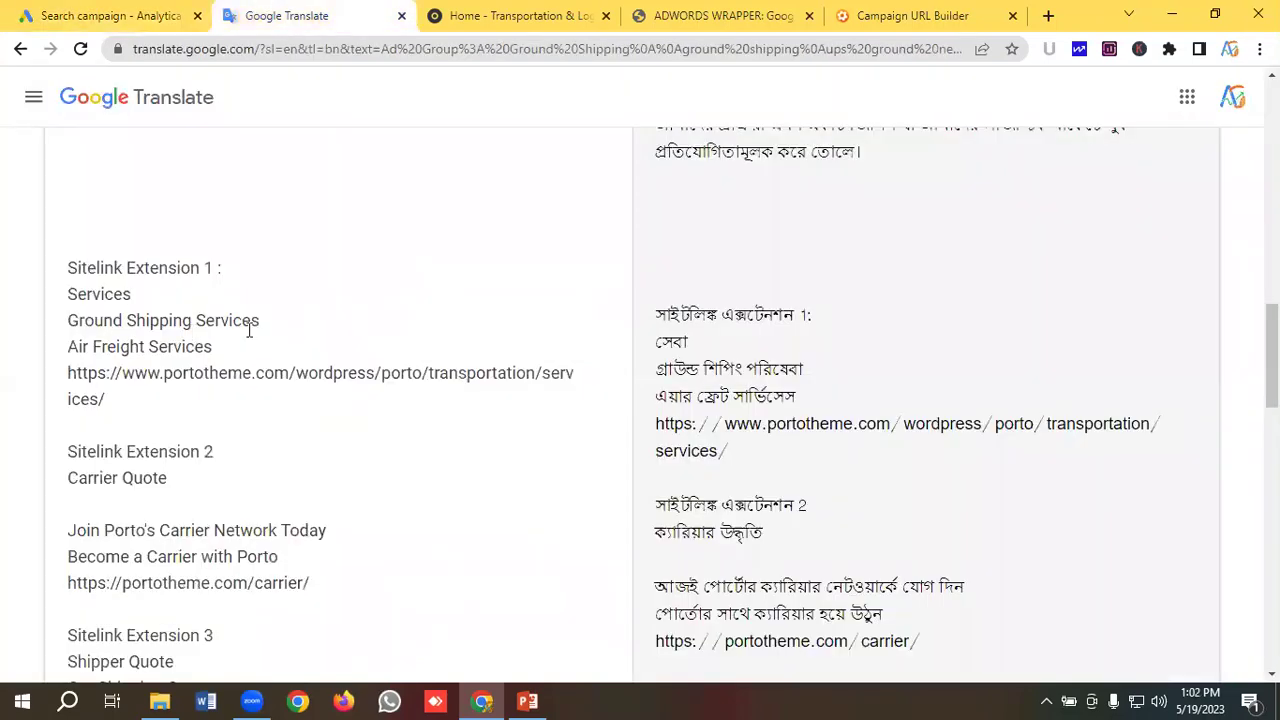
Copy "Ground Shipping Services" from the Google Translate notes into Sitelink 1's description line 1 in Google Ads
left_click_drag(294, 318, 63, 320)
key("ctrl+c")
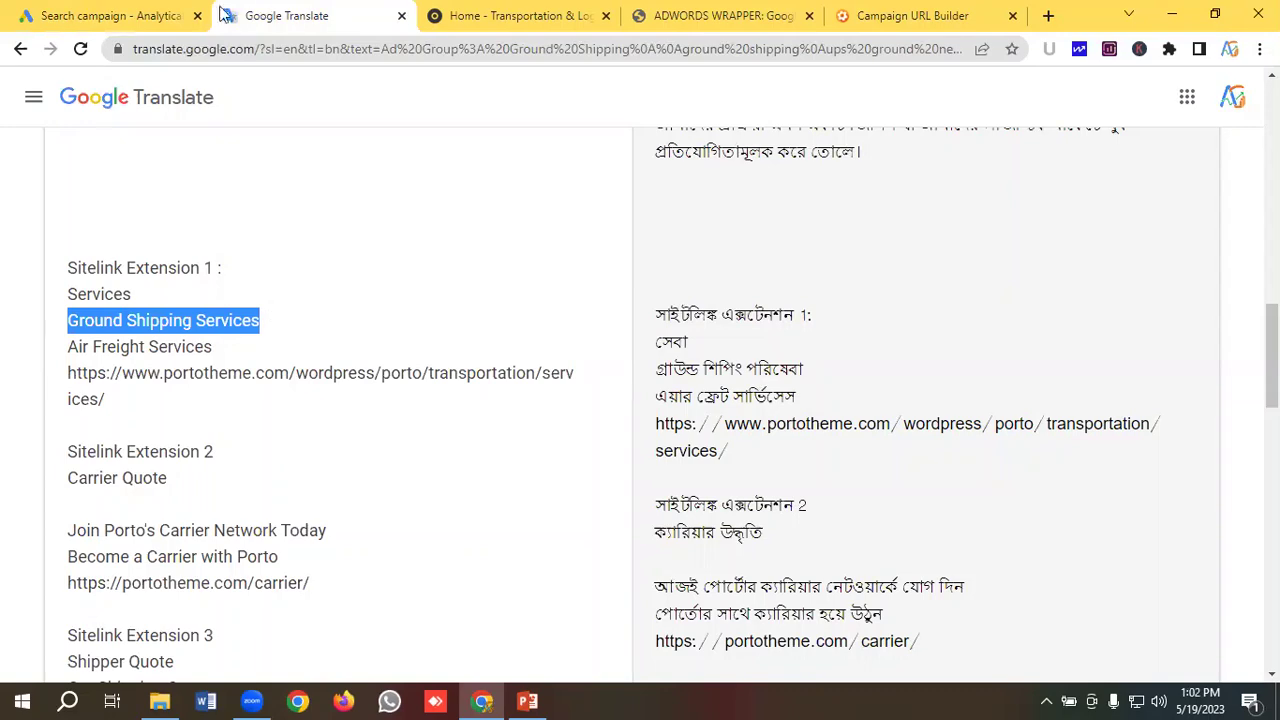
left_click(110, 16)
left_click(372, 467)
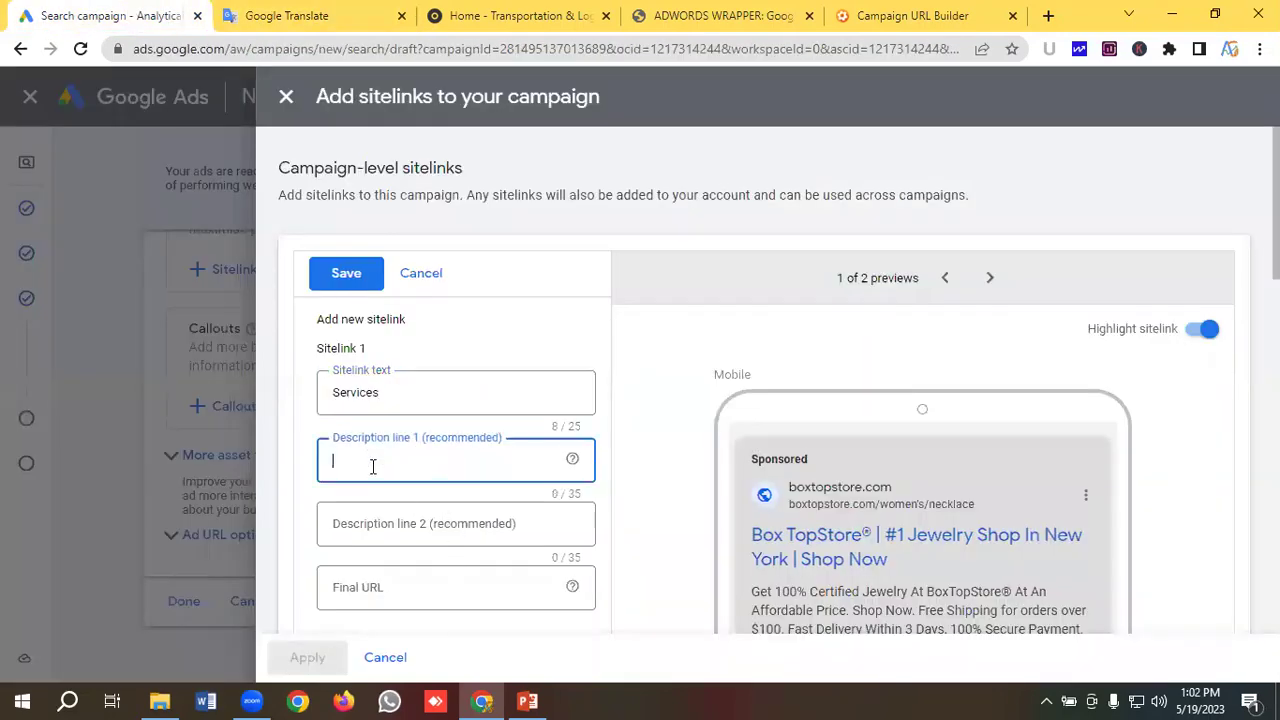
key("ctrl+v")
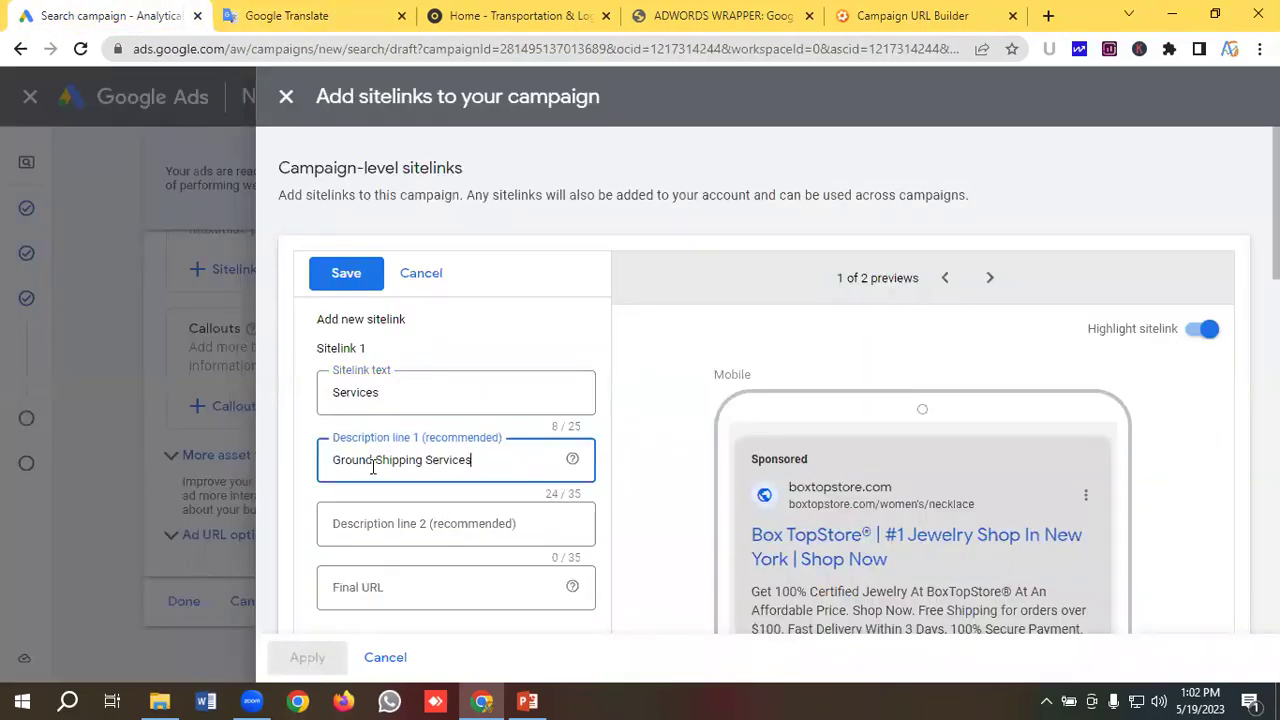
Copy "Air Freight Services" from the Google Translate notes into description line 2 of Sitelink 1 in Google Ads
left_click(325, 15)
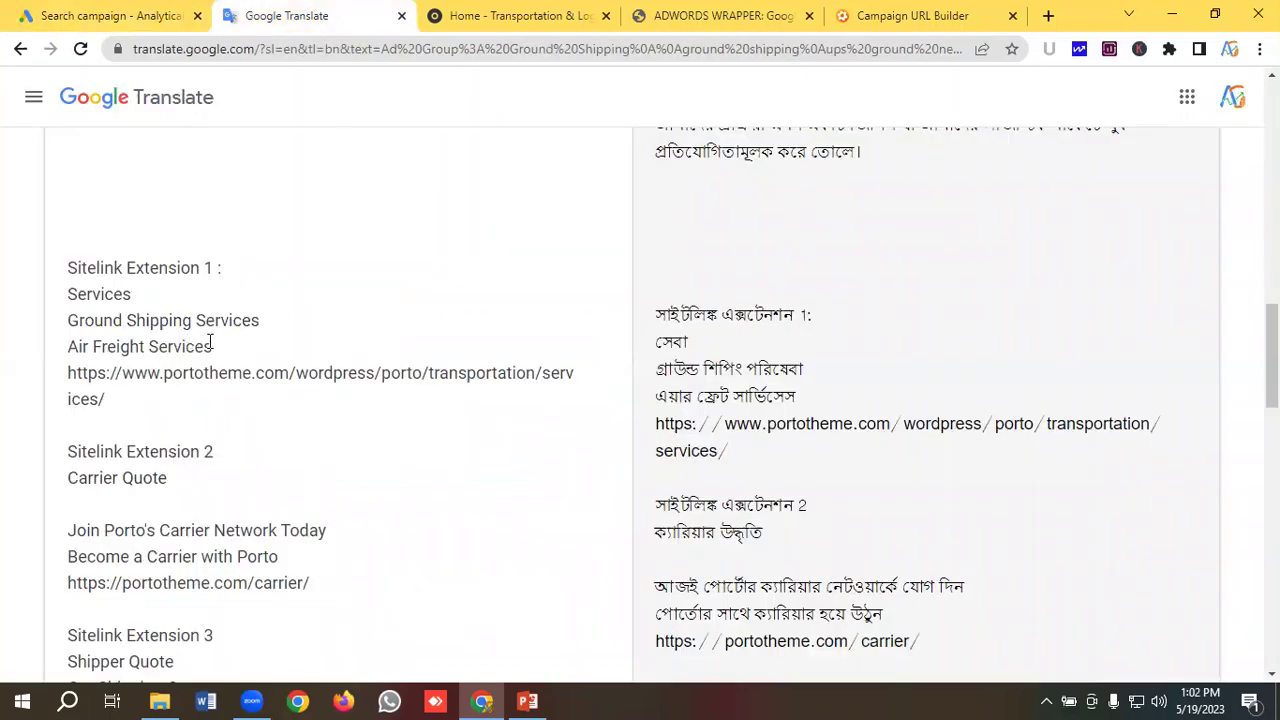
left_click_drag(234, 348, 8, 357)
key("ctrl+c")
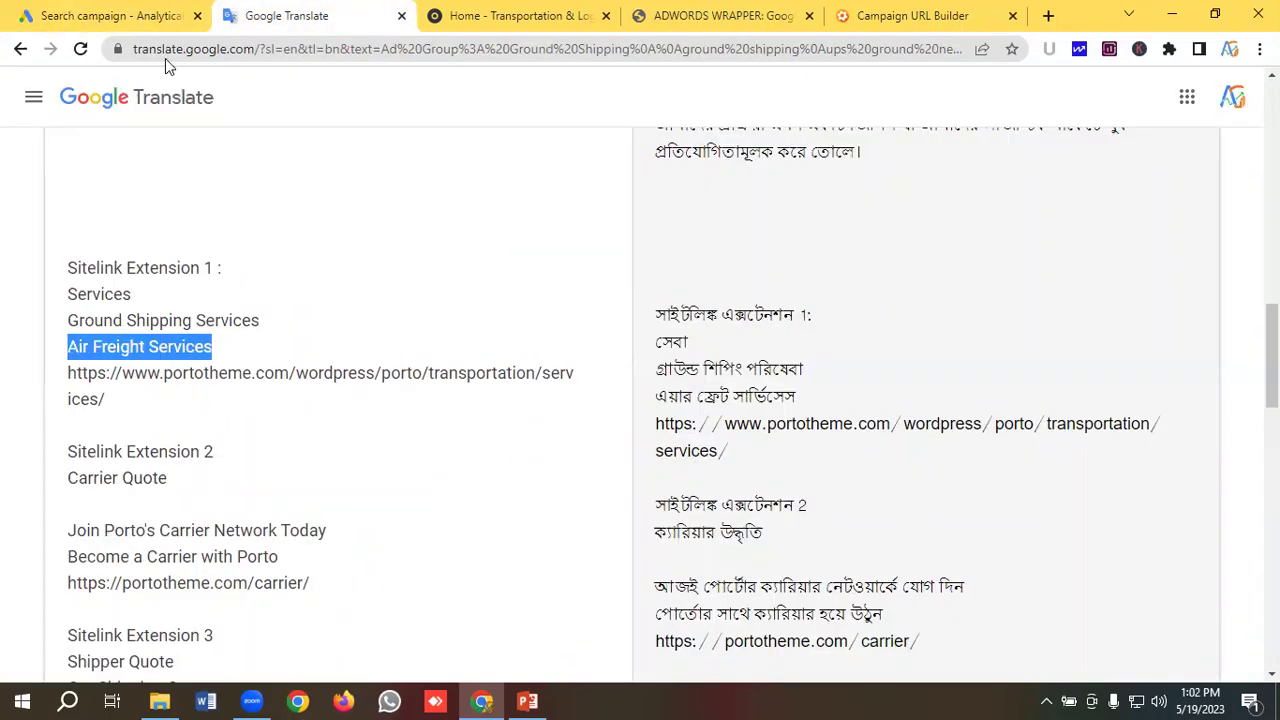
left_click(136, 11)
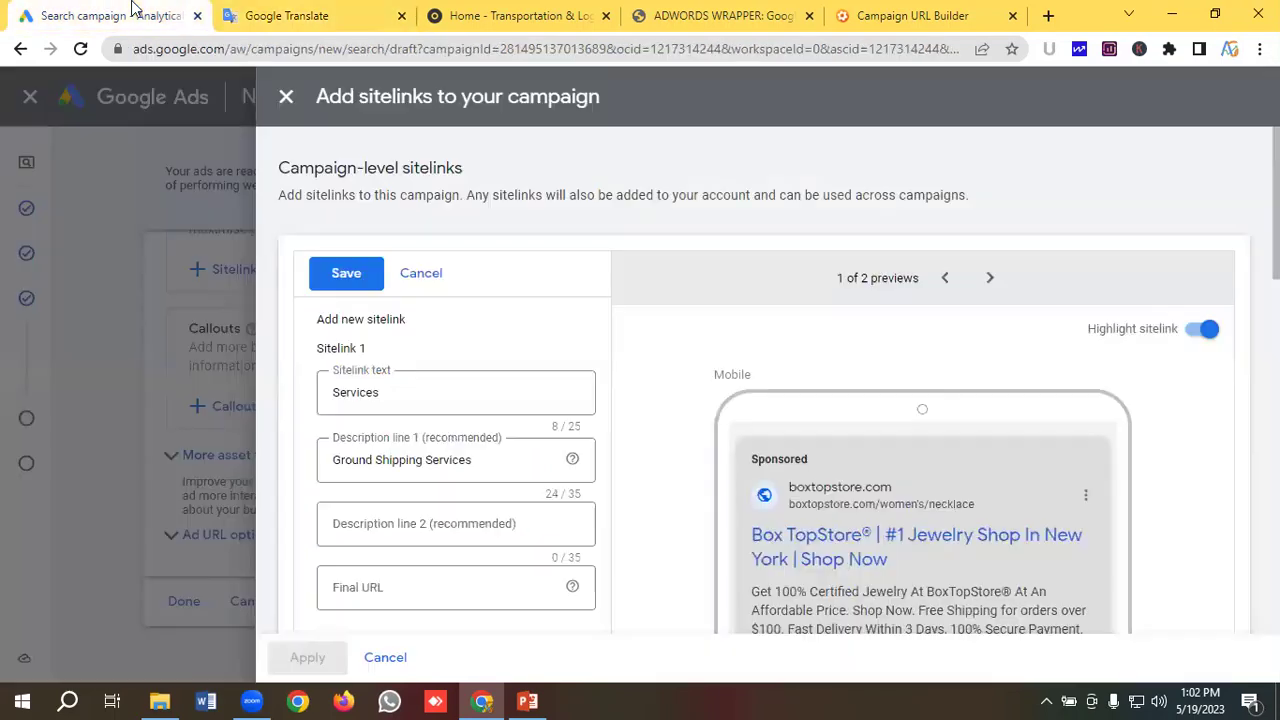
left_click(391, 521)
key("ctrl+v")
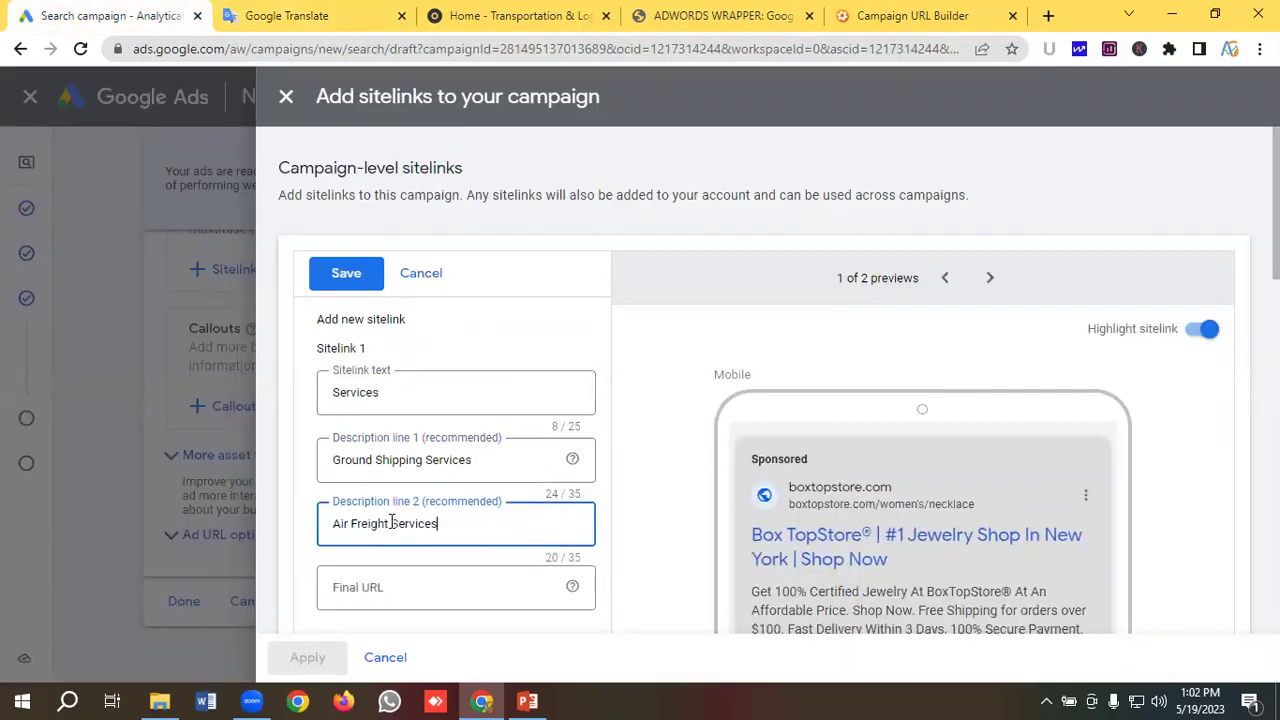
left_click(290, 11)
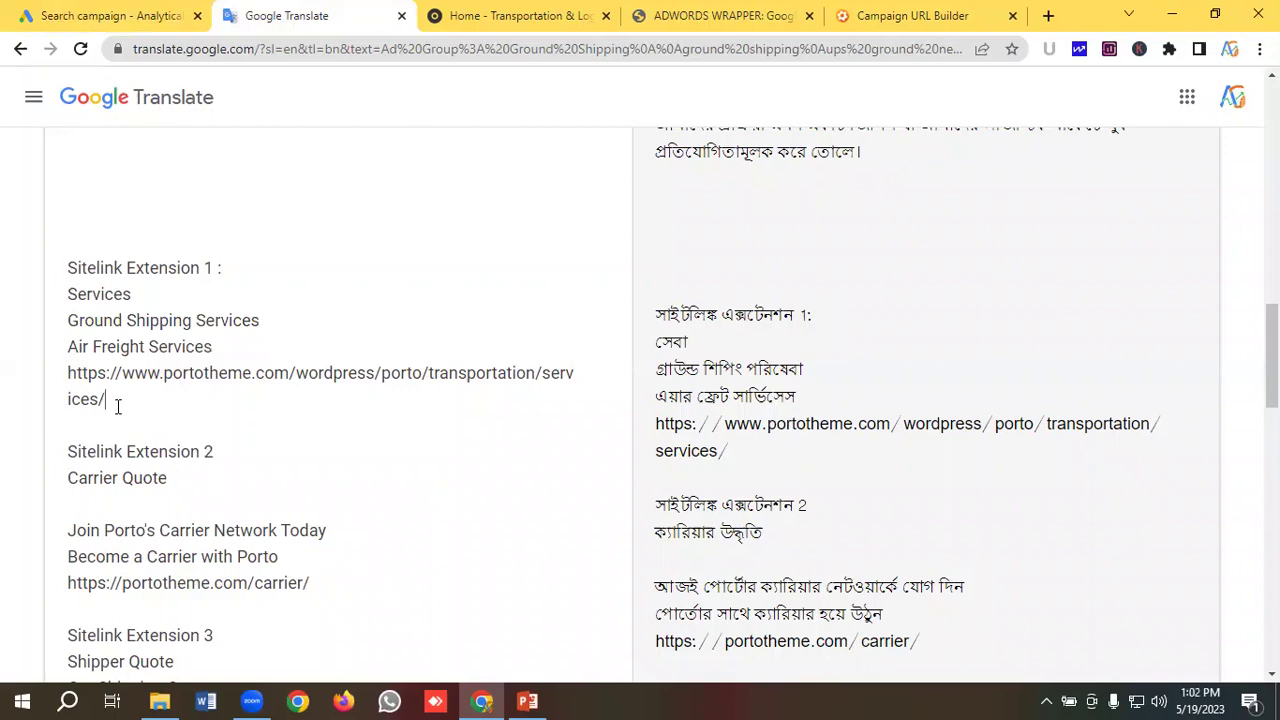
left_click_drag(117, 406, 60, 373)
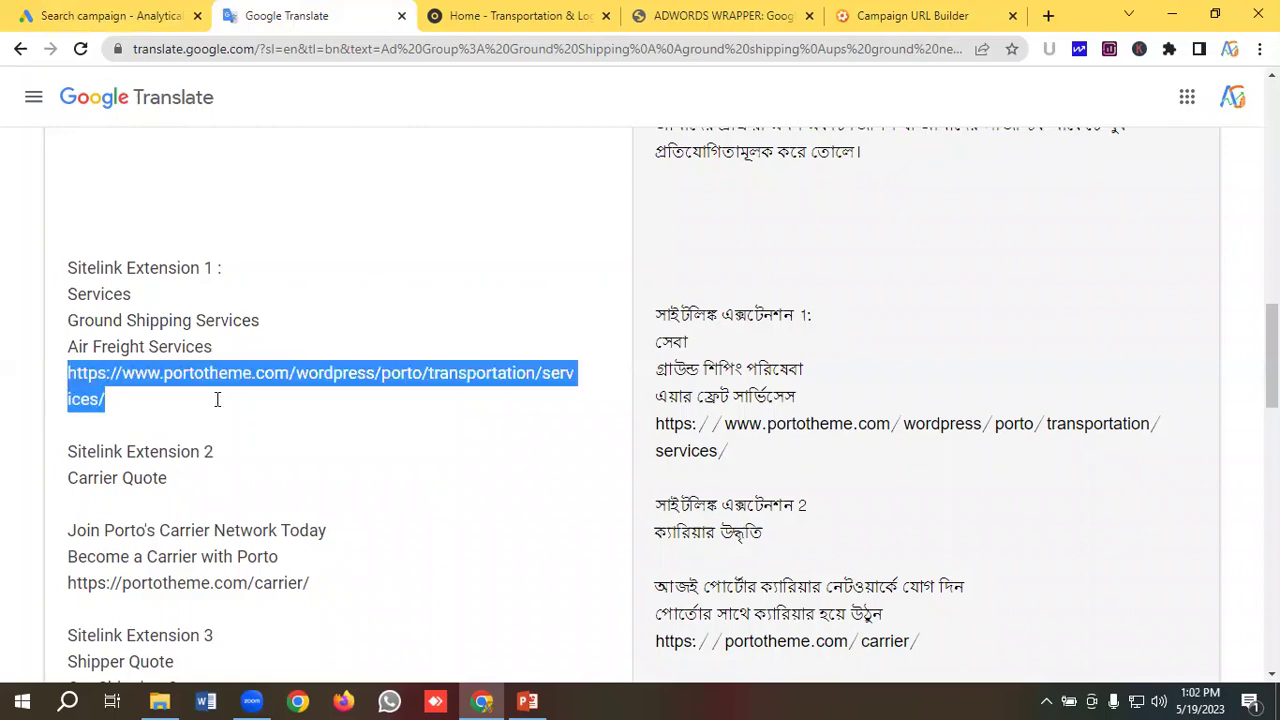
left_click(110, 15)
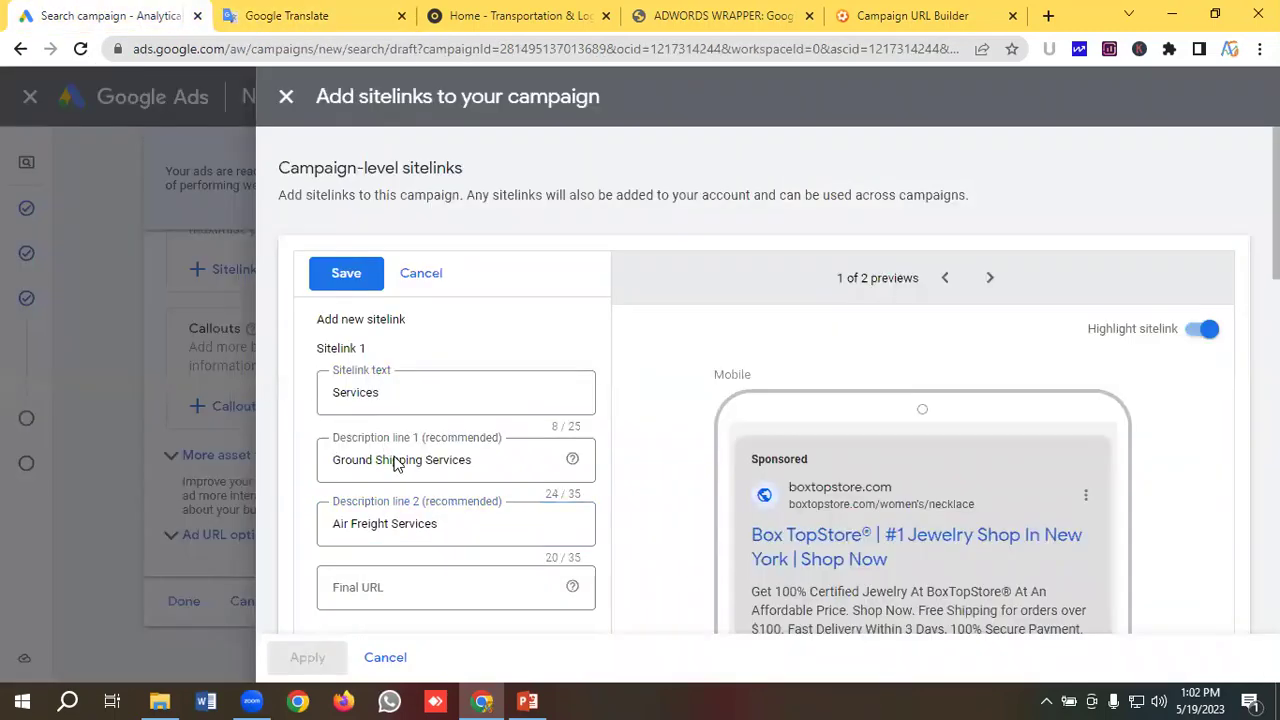
scroll(398, 500, "down", 3)
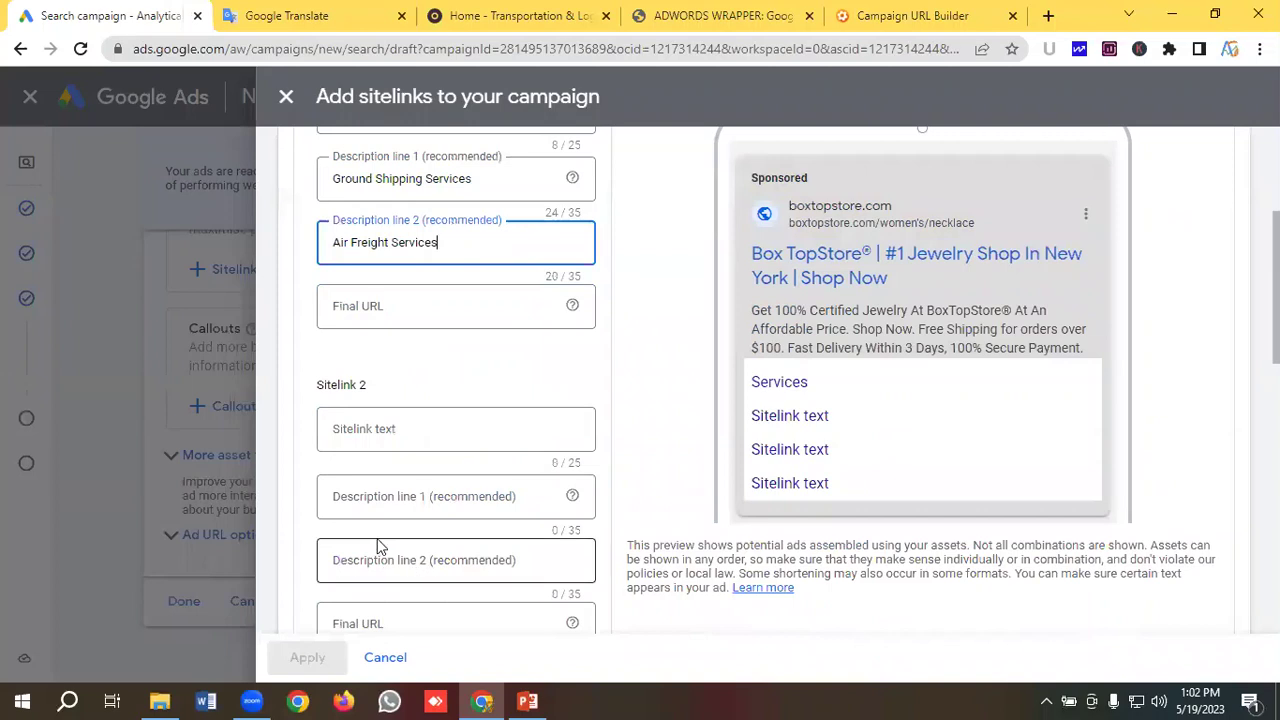
left_click(372, 309)
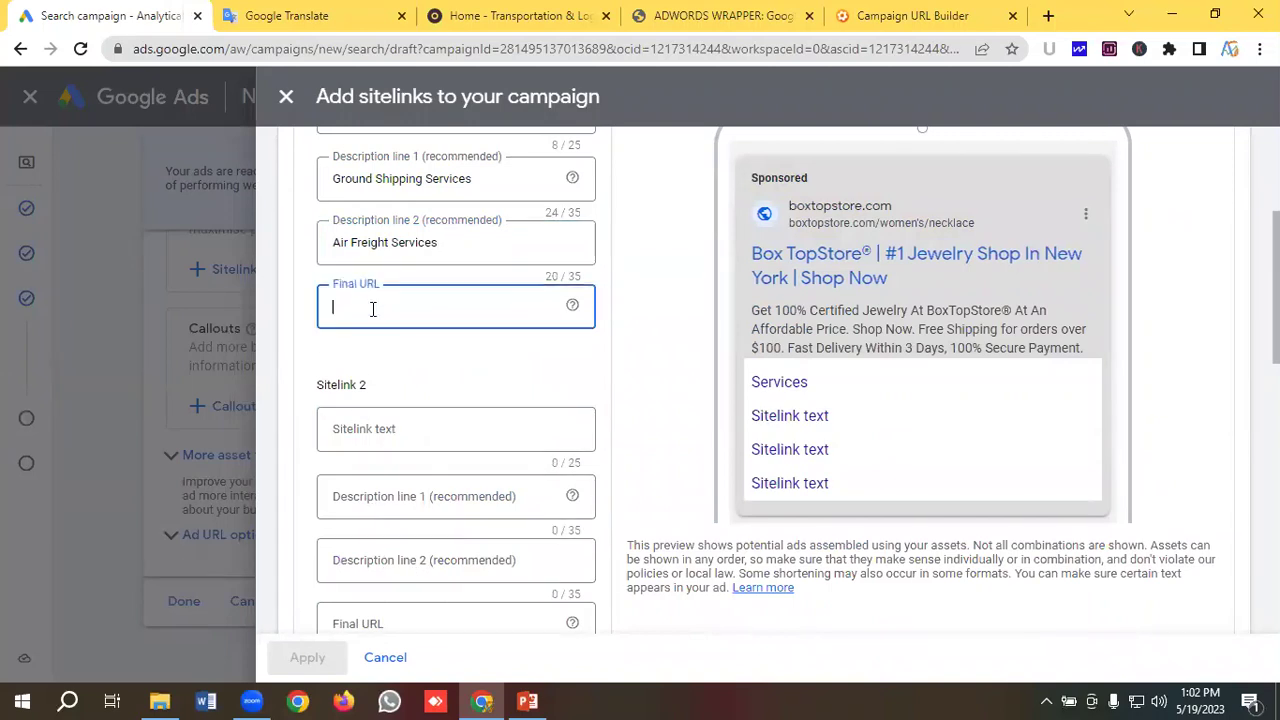
key("ctrl+v")
Copy "Carrier Quote" from the Google Translate notes into the sitelink text of Sitelink 2 in Google Ads
scroll(397, 334, "down", 2)
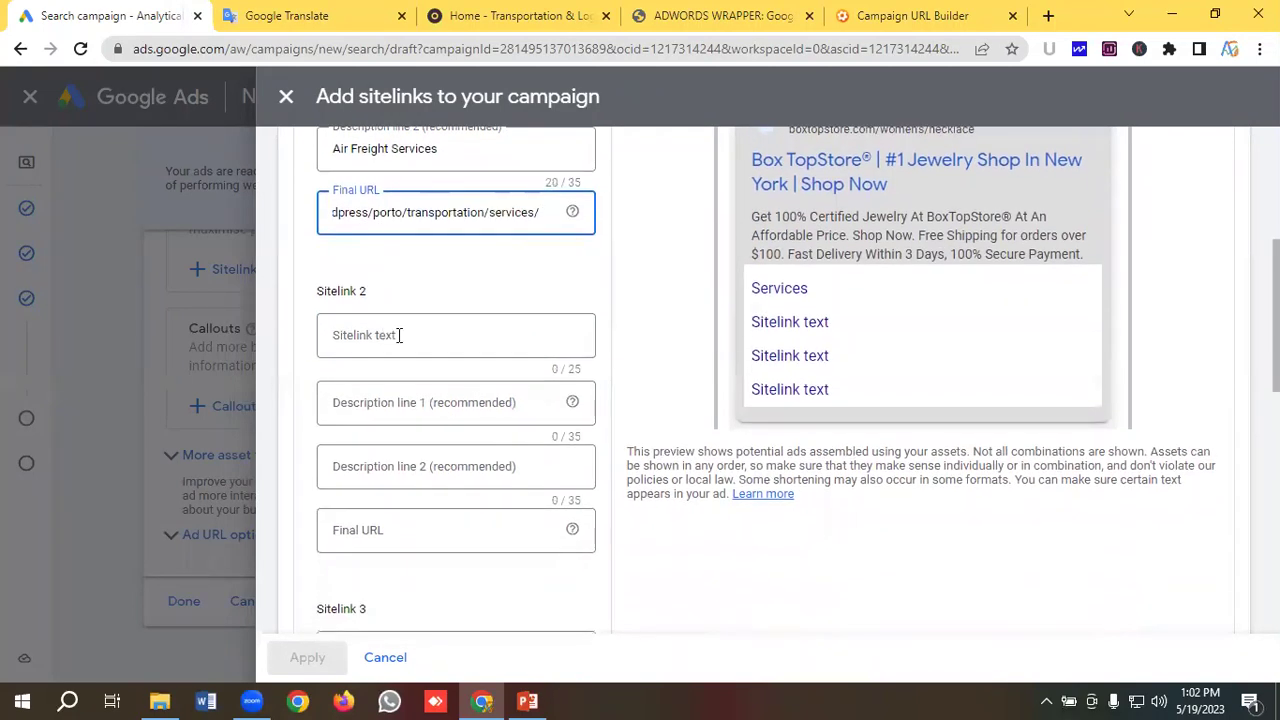
left_click(300, 15)
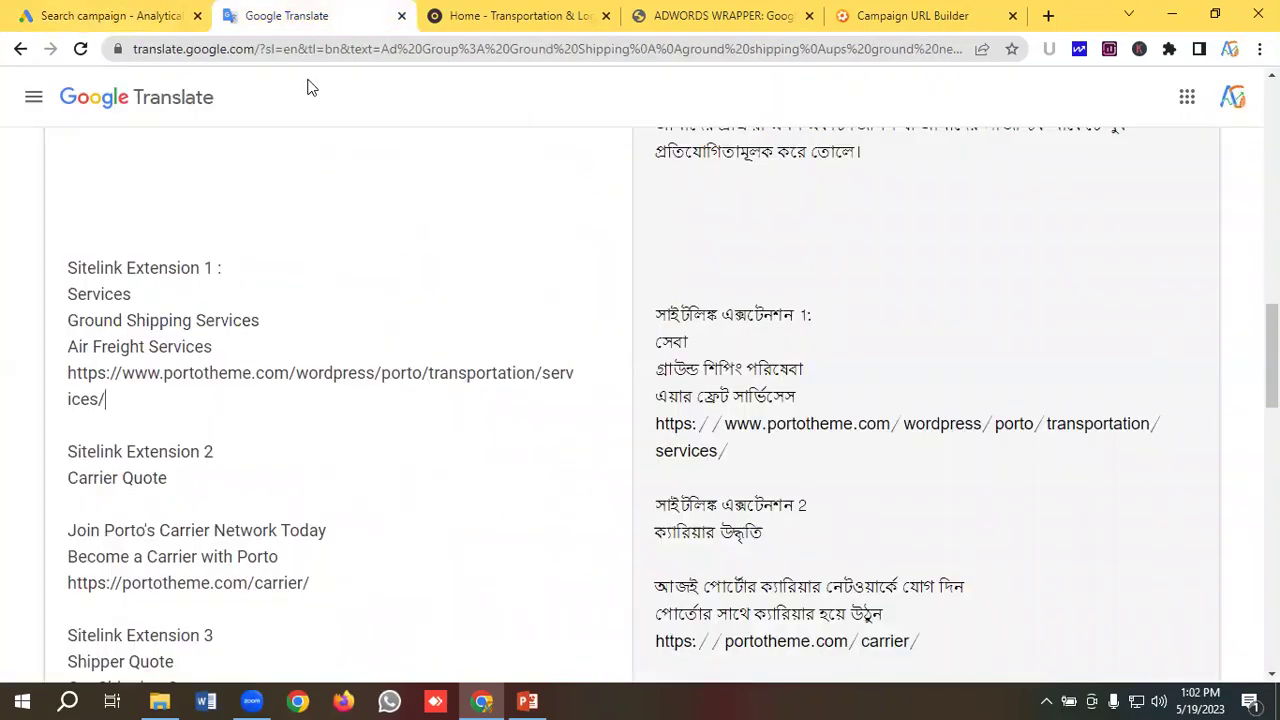
scroll(208, 267, "down", 2)
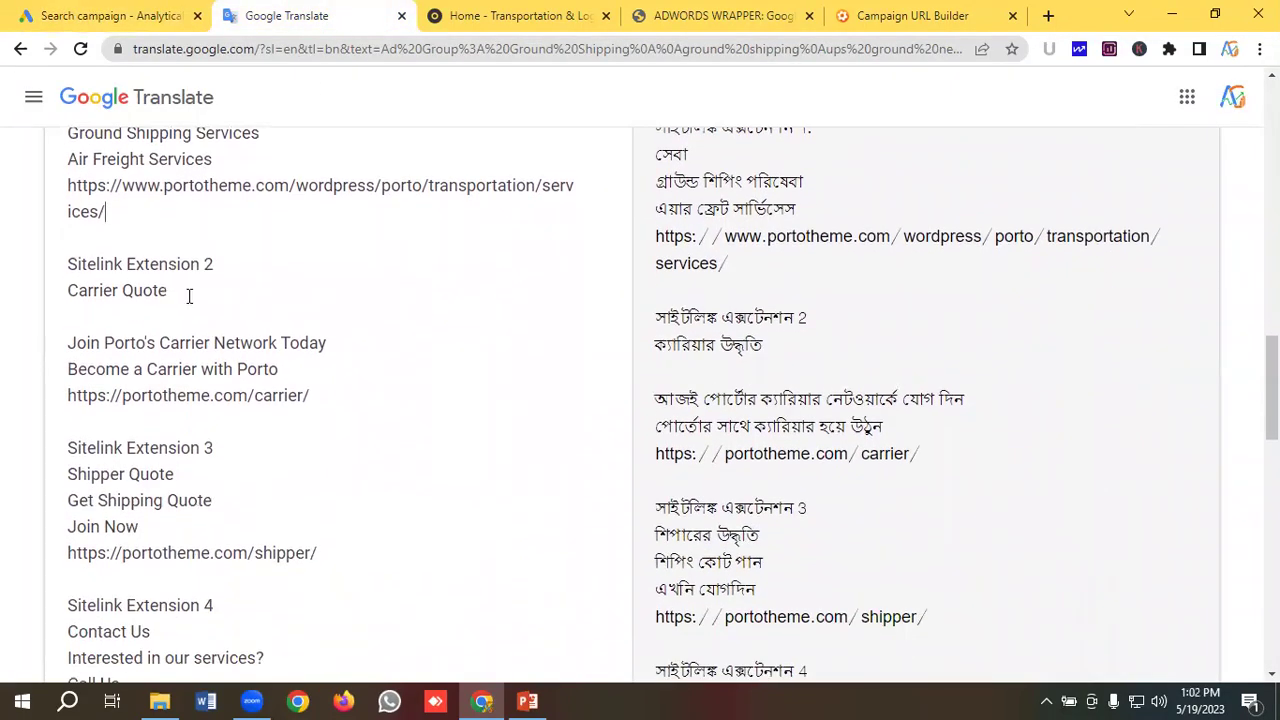
left_click_drag(189, 296, 46, 297)
key("ctrl+c")
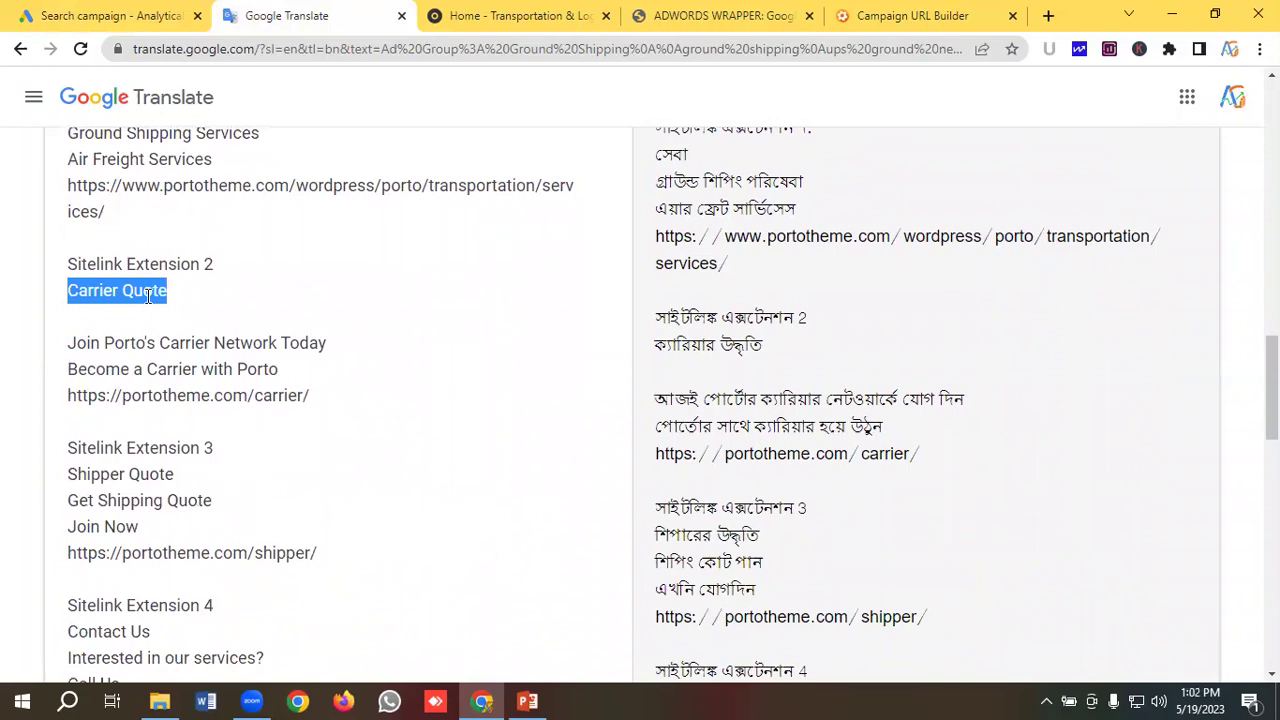
left_click(155, 15)
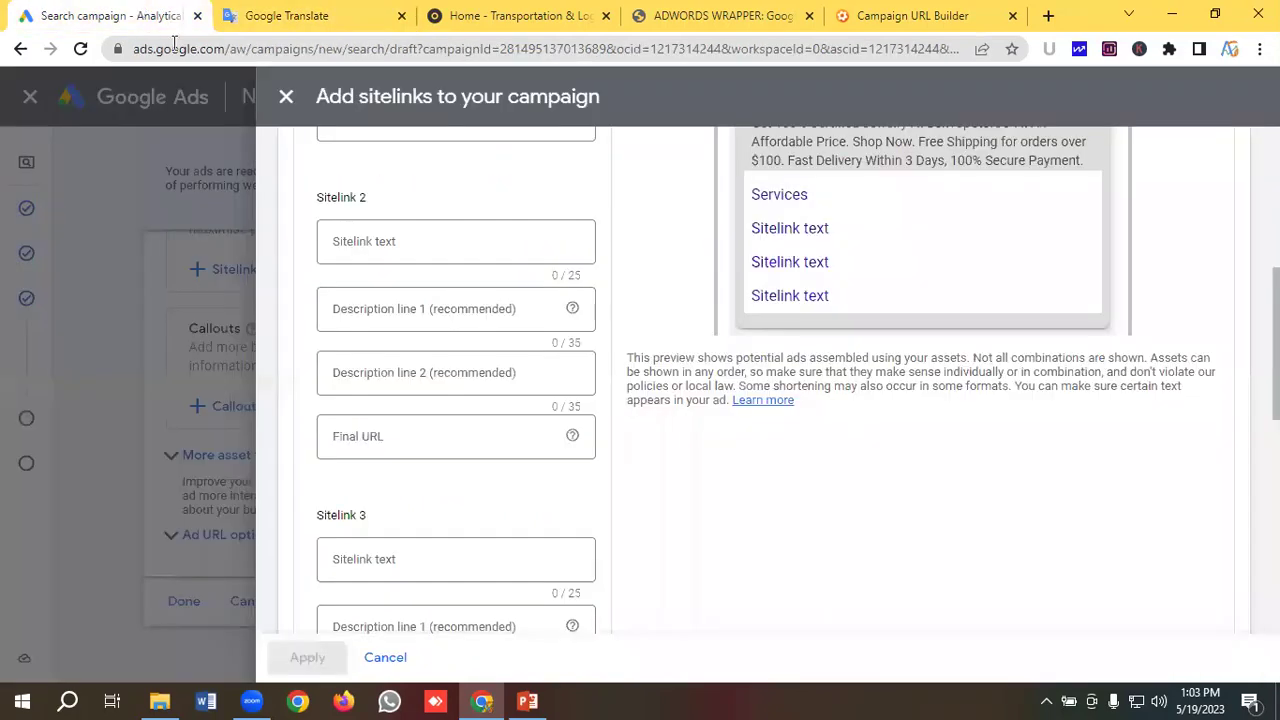
left_click(376, 241)
key("ctrl+v")
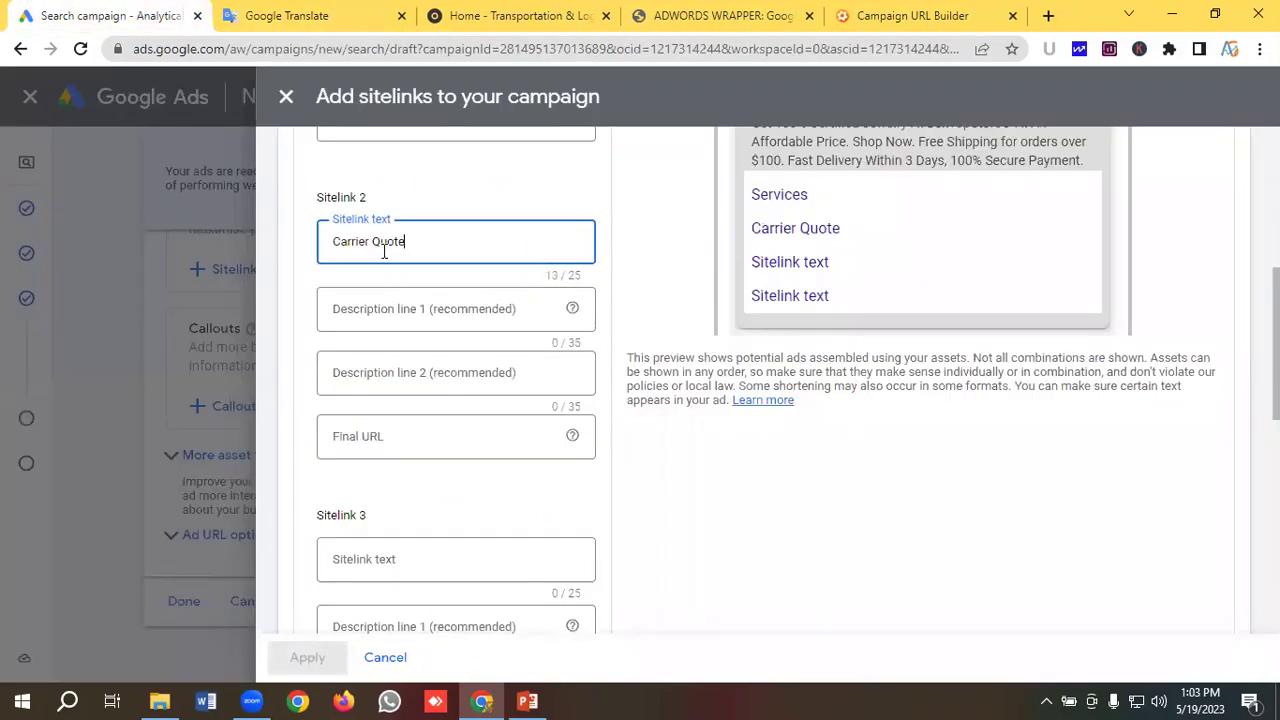
Copy "Join Porto's Carrier Network Today" from the Google Translate notes into Sitelink 2's description line 1 in Google Ads
left_click(300, 15)
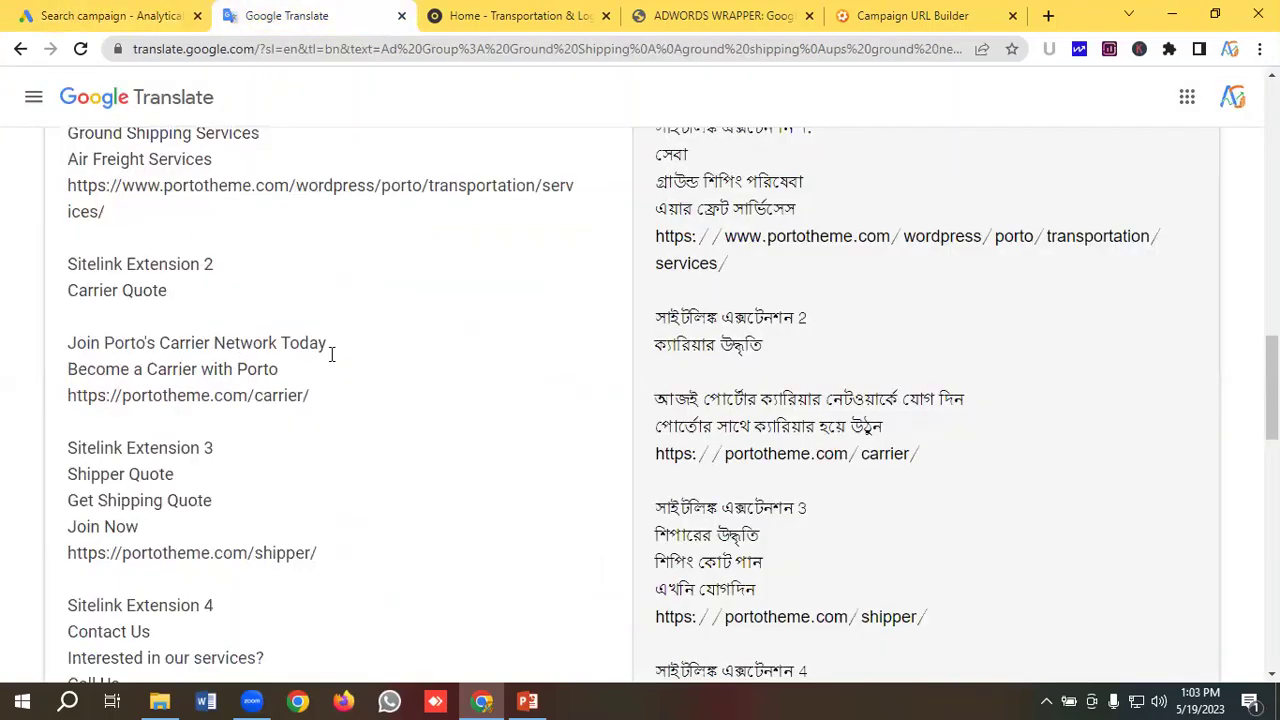
left_click_drag(336, 343, 52, 341)
key("ctrl+c")
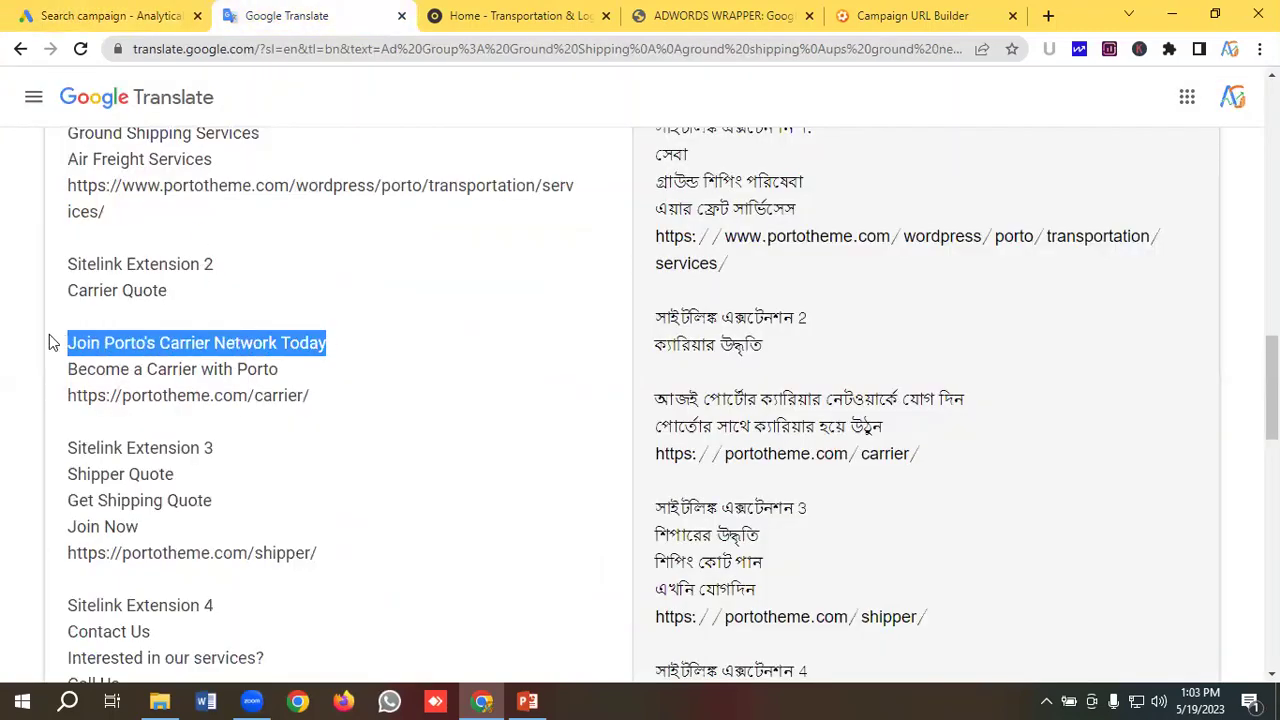
left_click(134, 12)
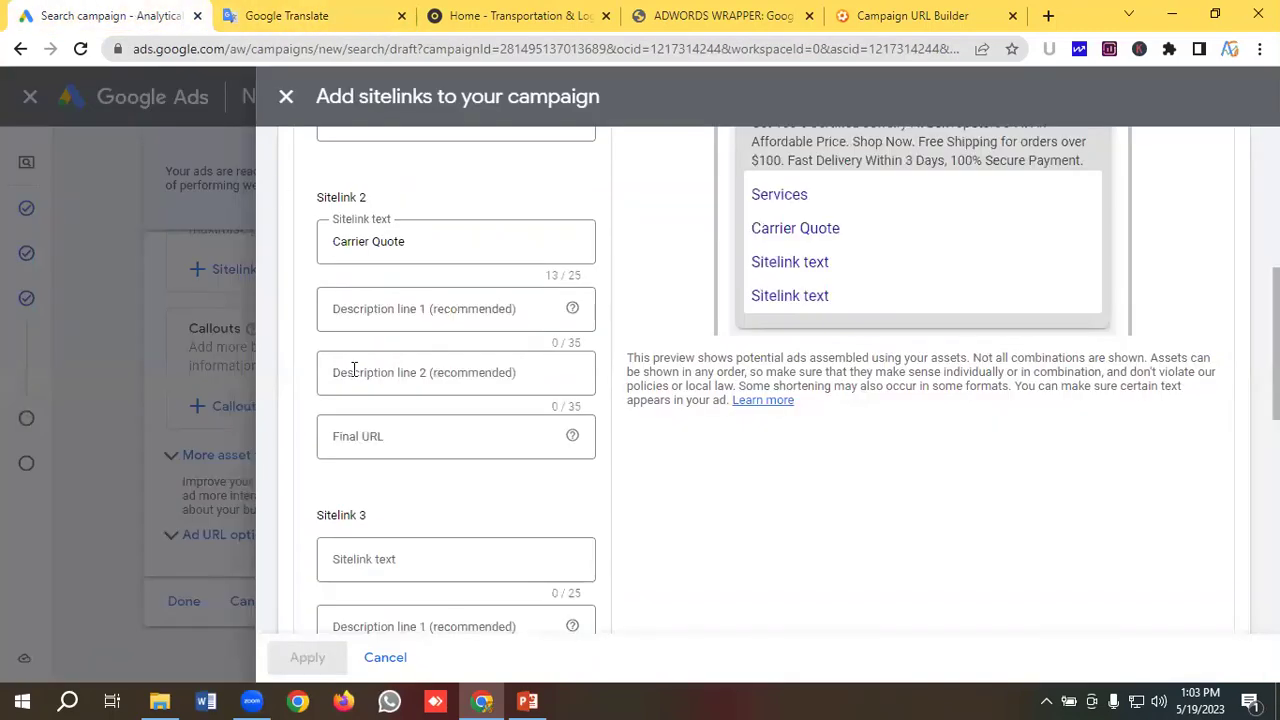
left_click(367, 308)
key("ctrl+v")
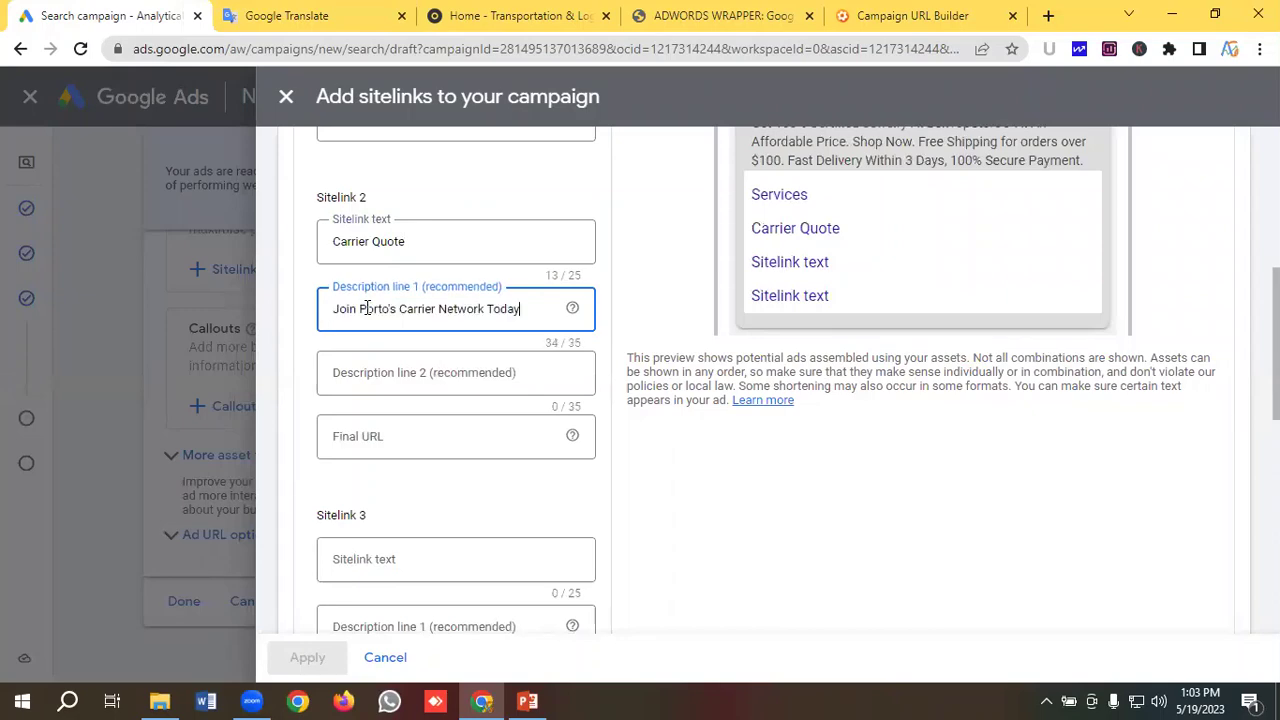
Copy "Become a Carrier with Porto" from the Google Translate notes into Sitelink 2's description line 2 in Google Ads
left_click(310, 15)
left_click_drag(287, 376, 36, 379)
key("ctrl+c")
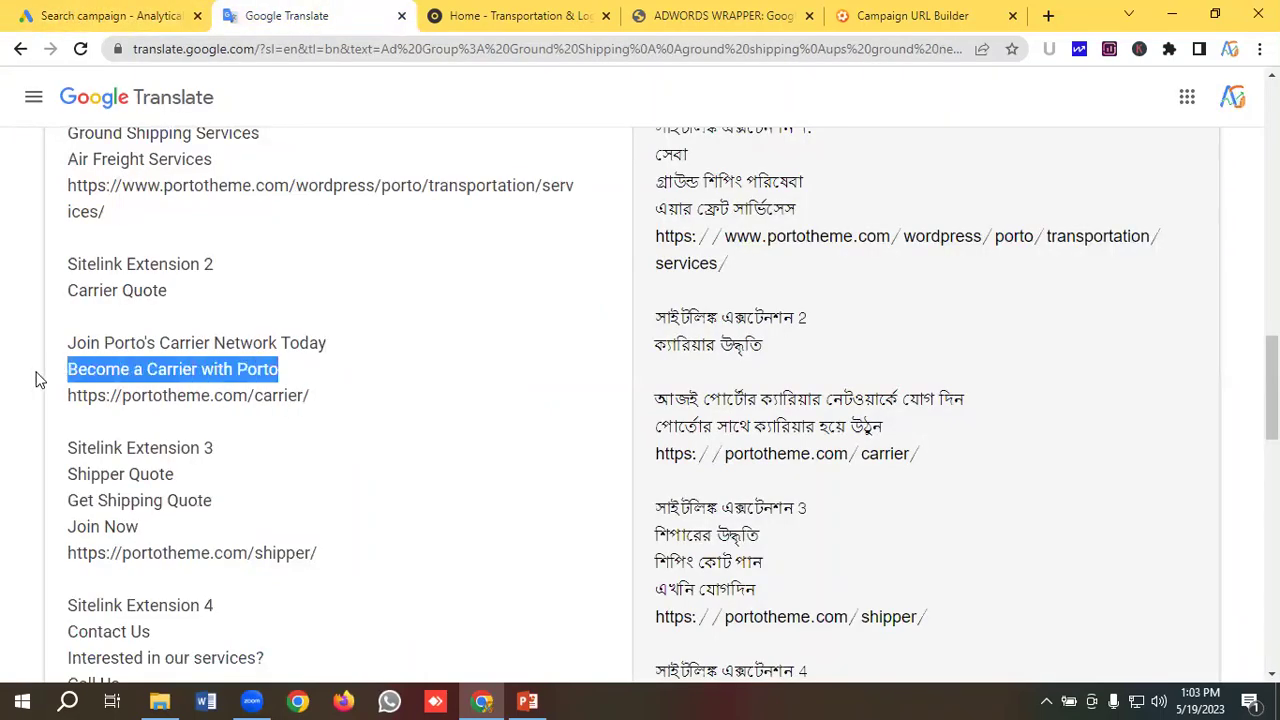
left_click(108, 12)
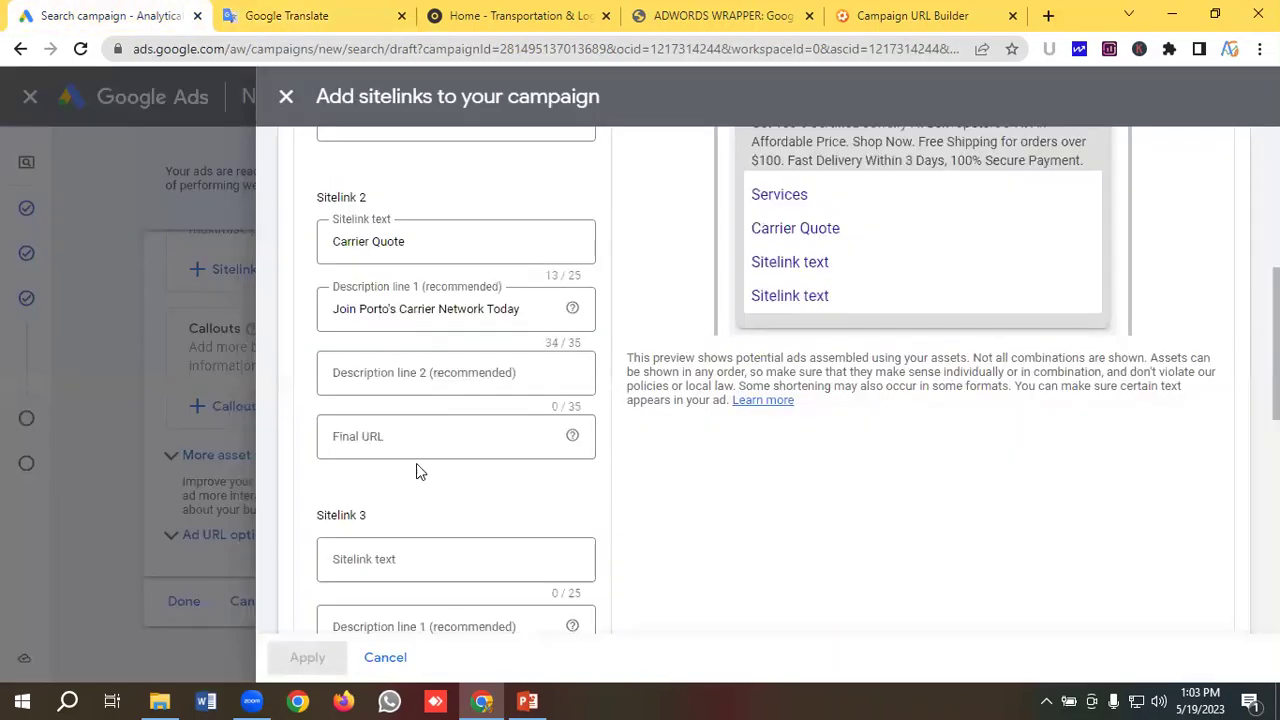
left_click(365, 367)
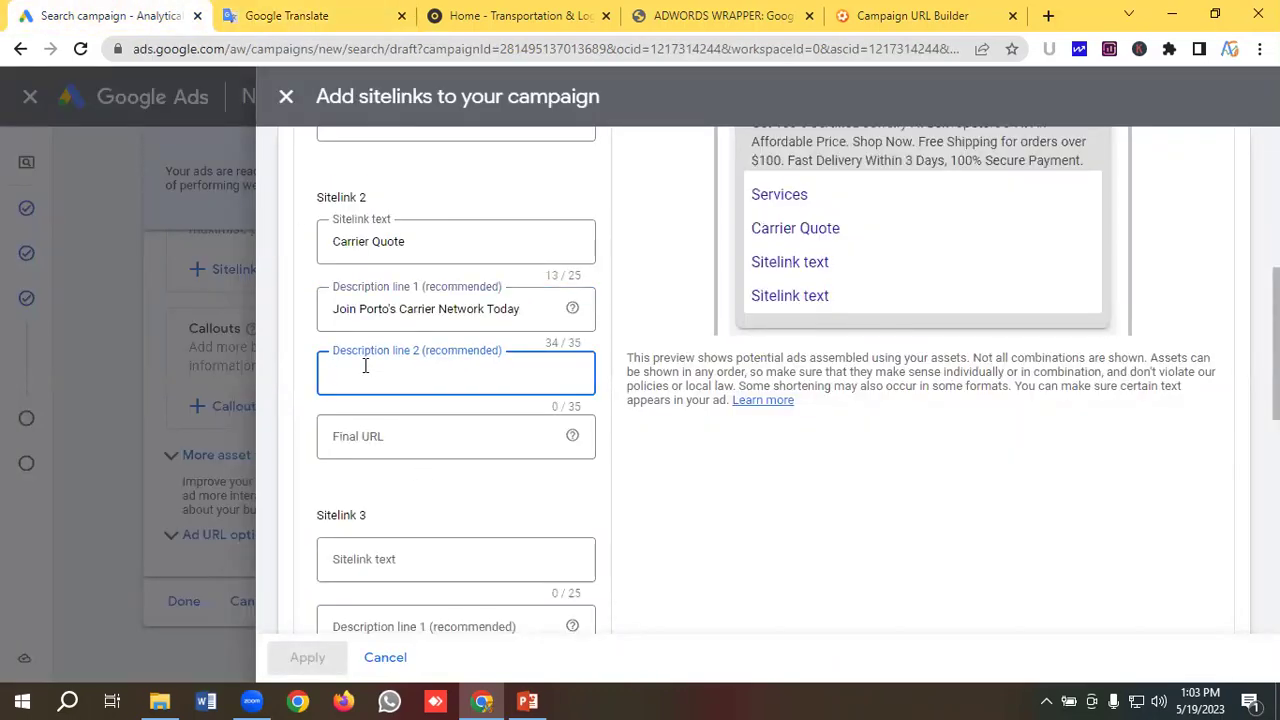
key("ctrl+v")
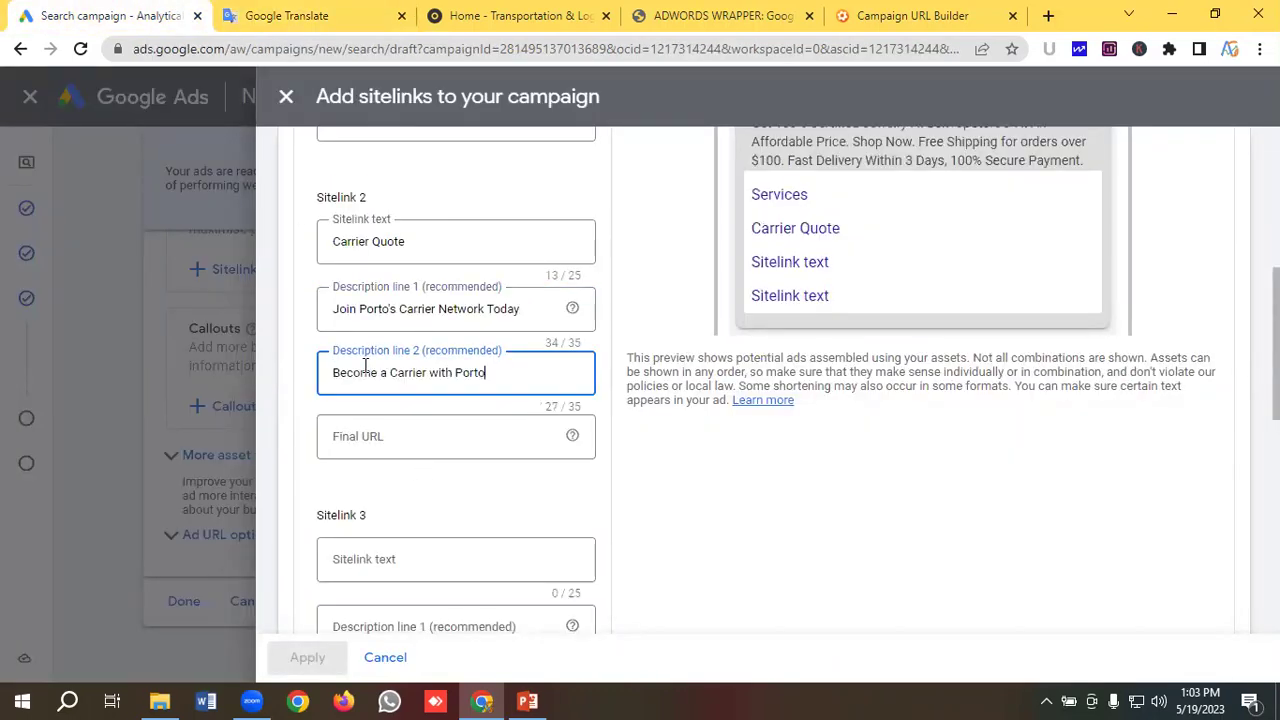
left_click(400, 436)
left_click(286, 15)
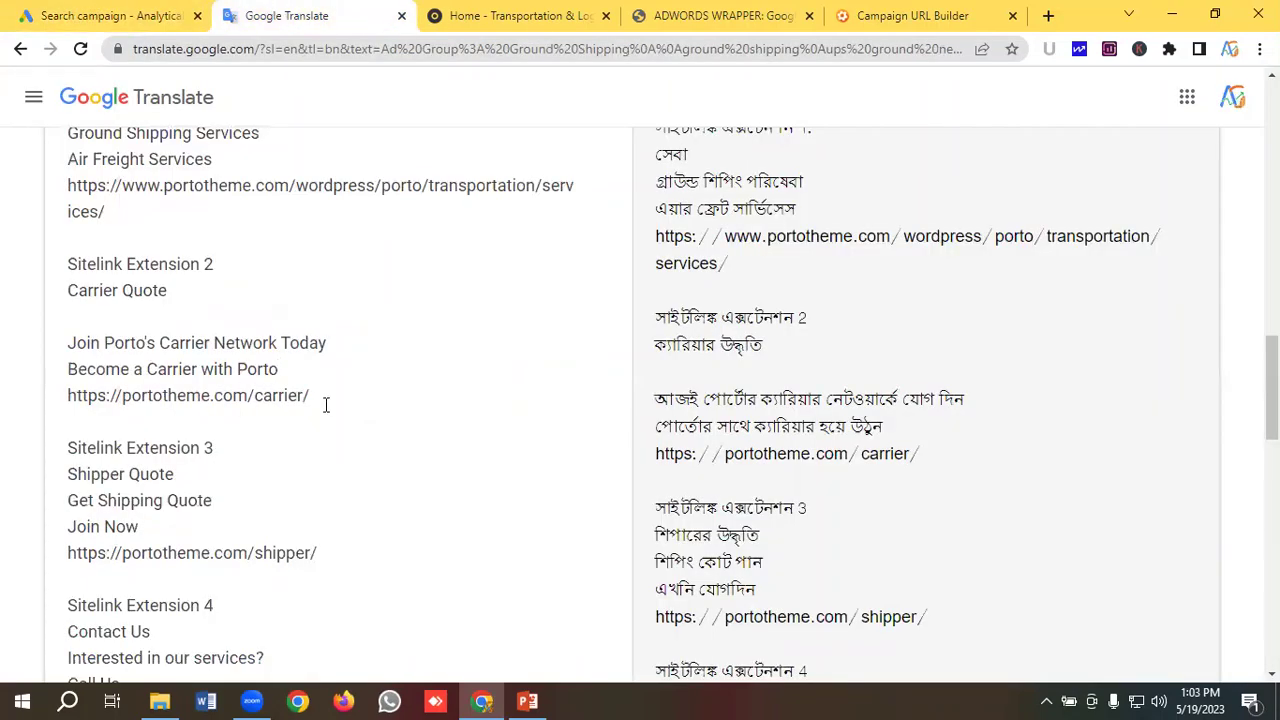
left_click_drag(310, 395, 30, 393)
key("ctrl+c")
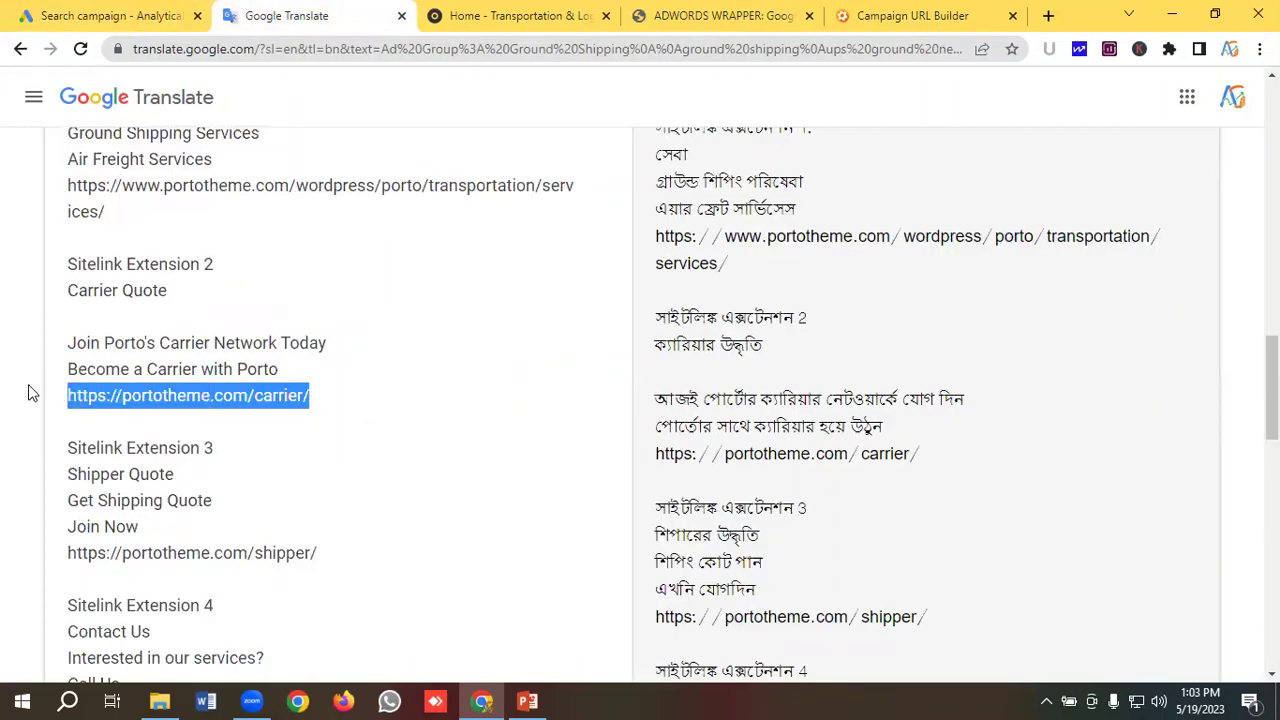
left_click(115, 15)
left_click(401, 437)
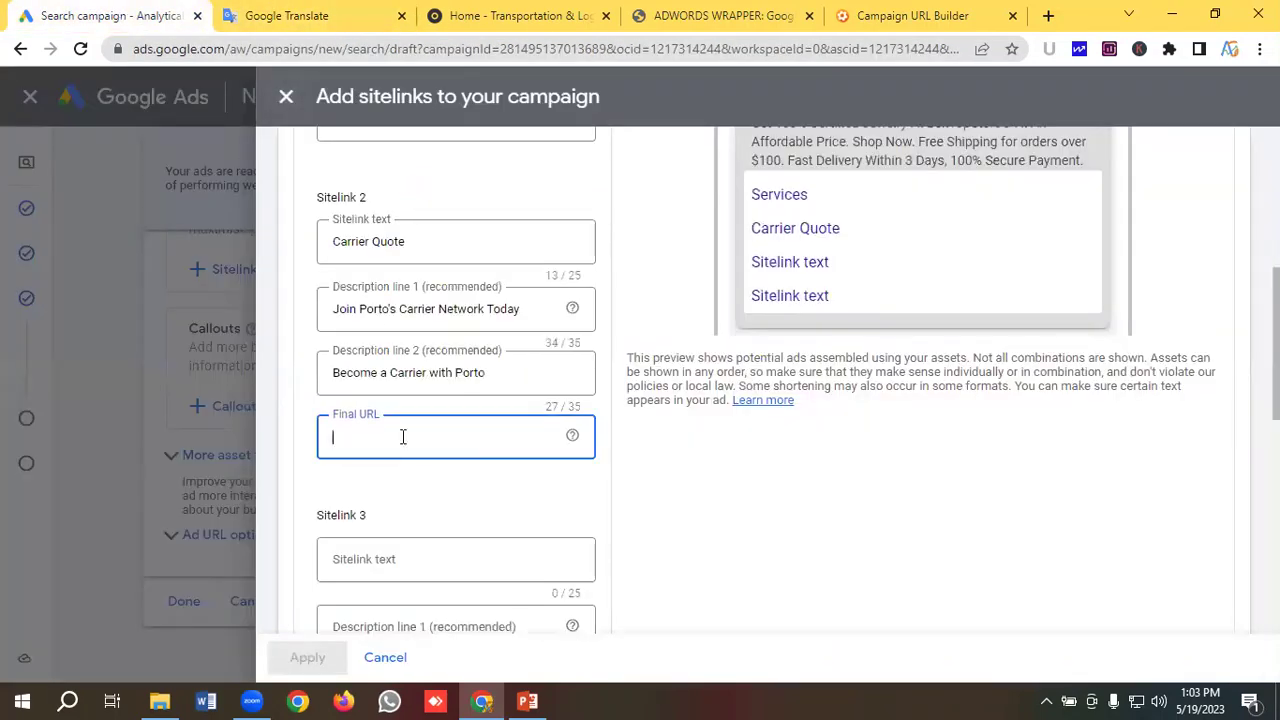
key("ctrl+v")
Copy "Shipper Quote" from the Google Translate notes into the sitelink text of Sitelink 3 in Google Ads
scroll(402, 437, "down", 2)
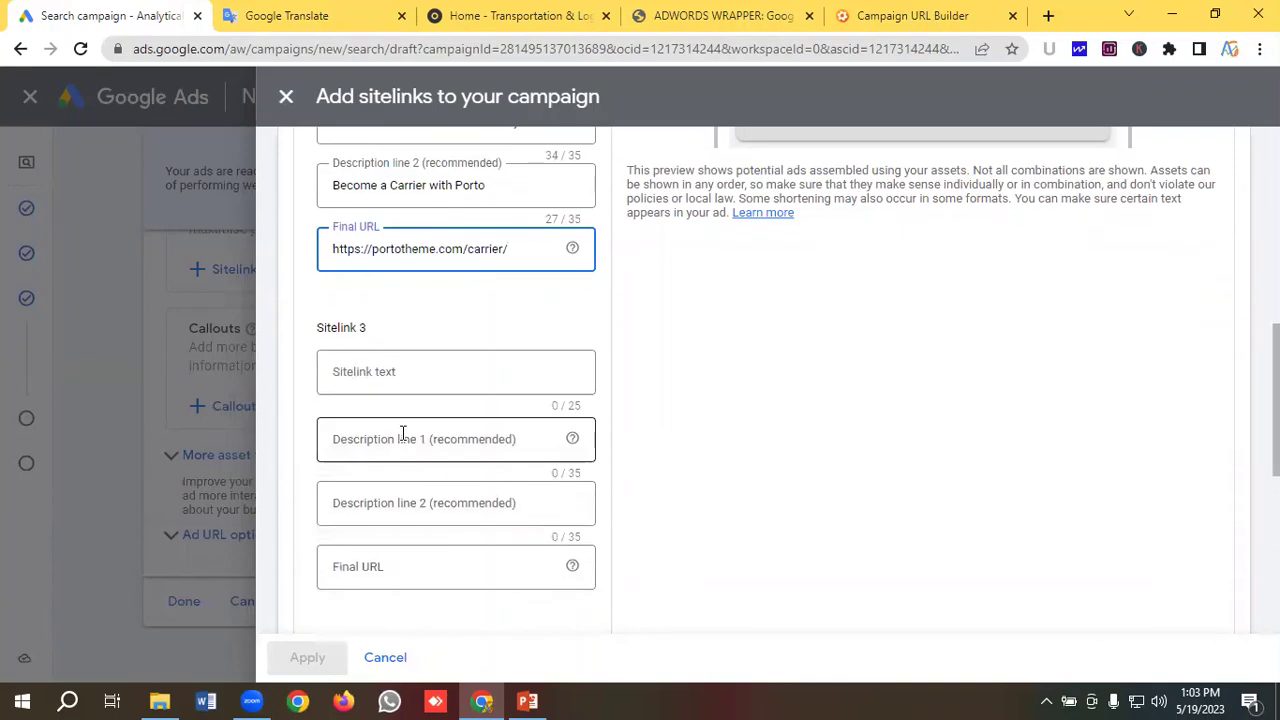
left_click(257, 12)
scroll(219, 350, "down", 2)
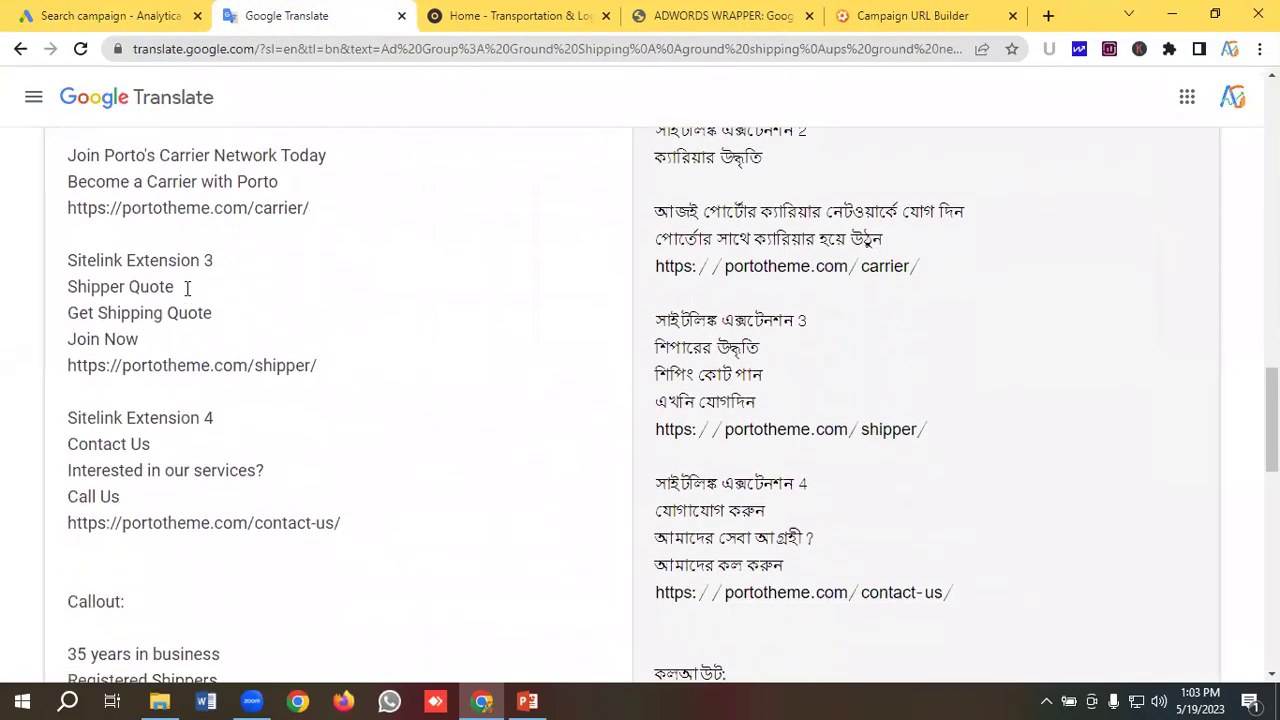
left_click_drag(187, 287, 30, 292)
key("ctrl+c")
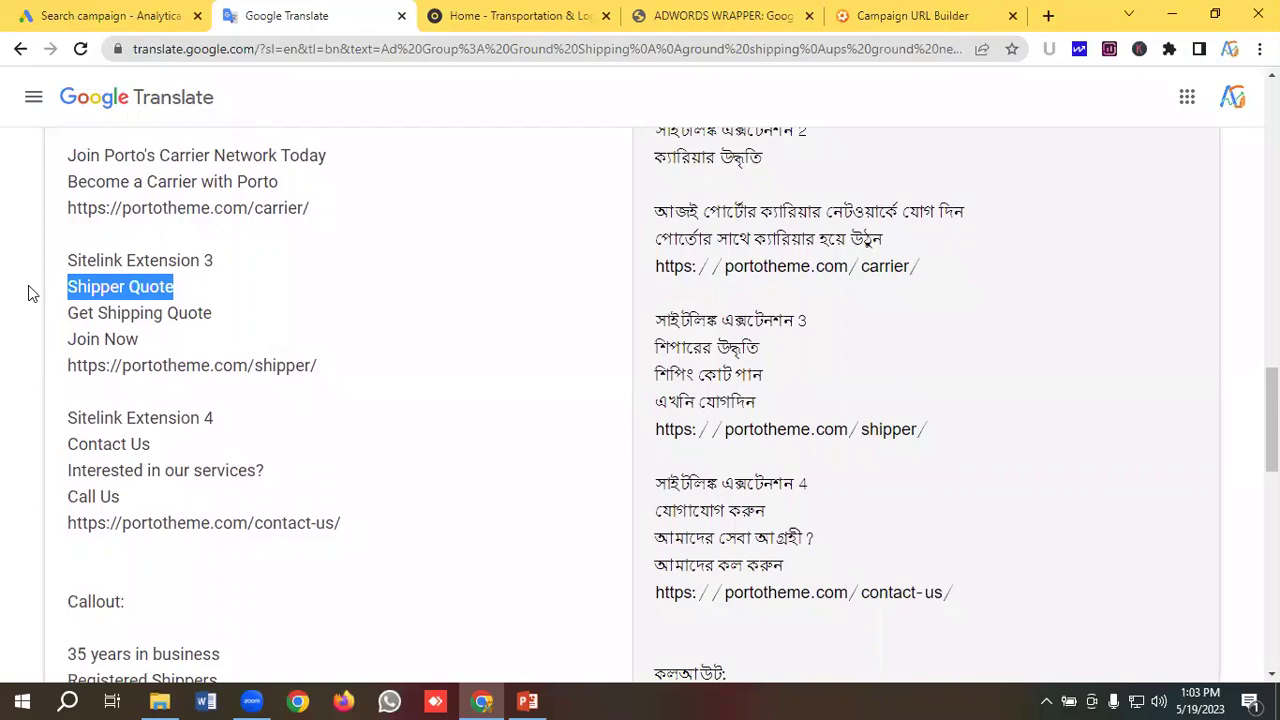
left_click(108, 15)
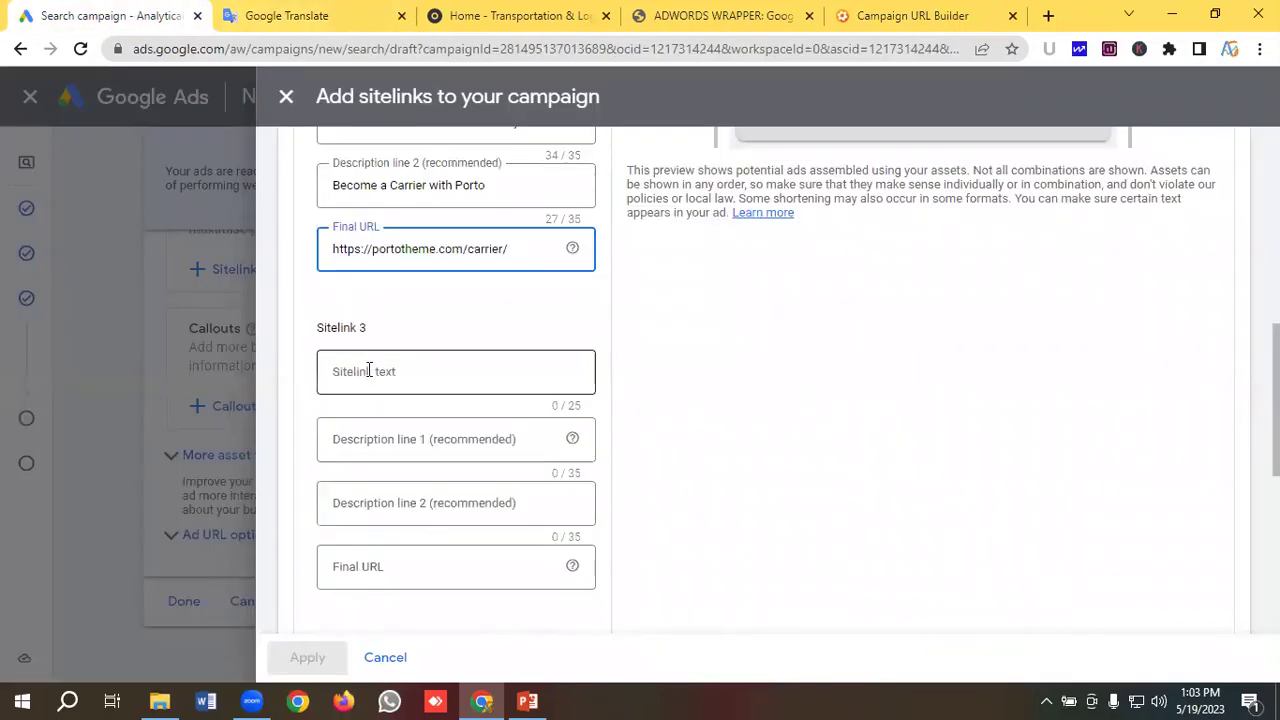
left_click(369, 371)
key("ctrl+v")
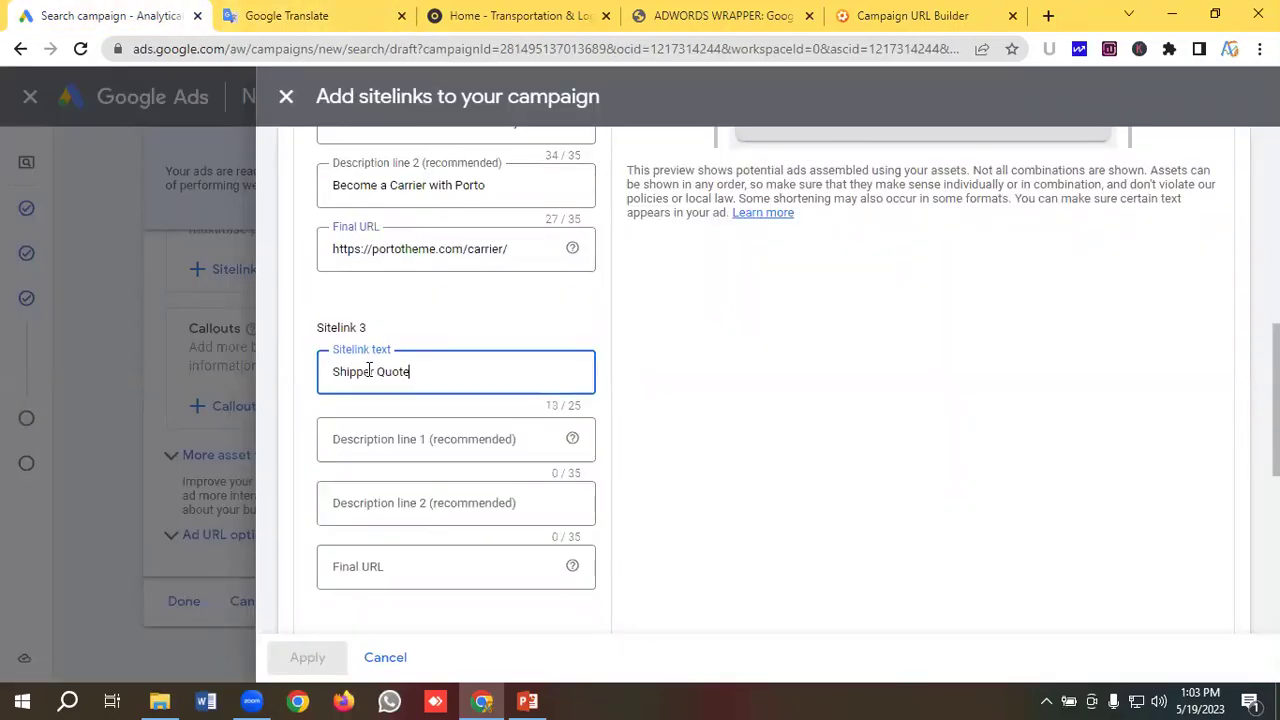
Copy "Get Shipping Quote" from the Google Translate notes into Sitelink 3's description line 1 in Google Ads
left_click(352, 12)
left_click_drag(245, 313, 25, 321)
key("ctrl+c")
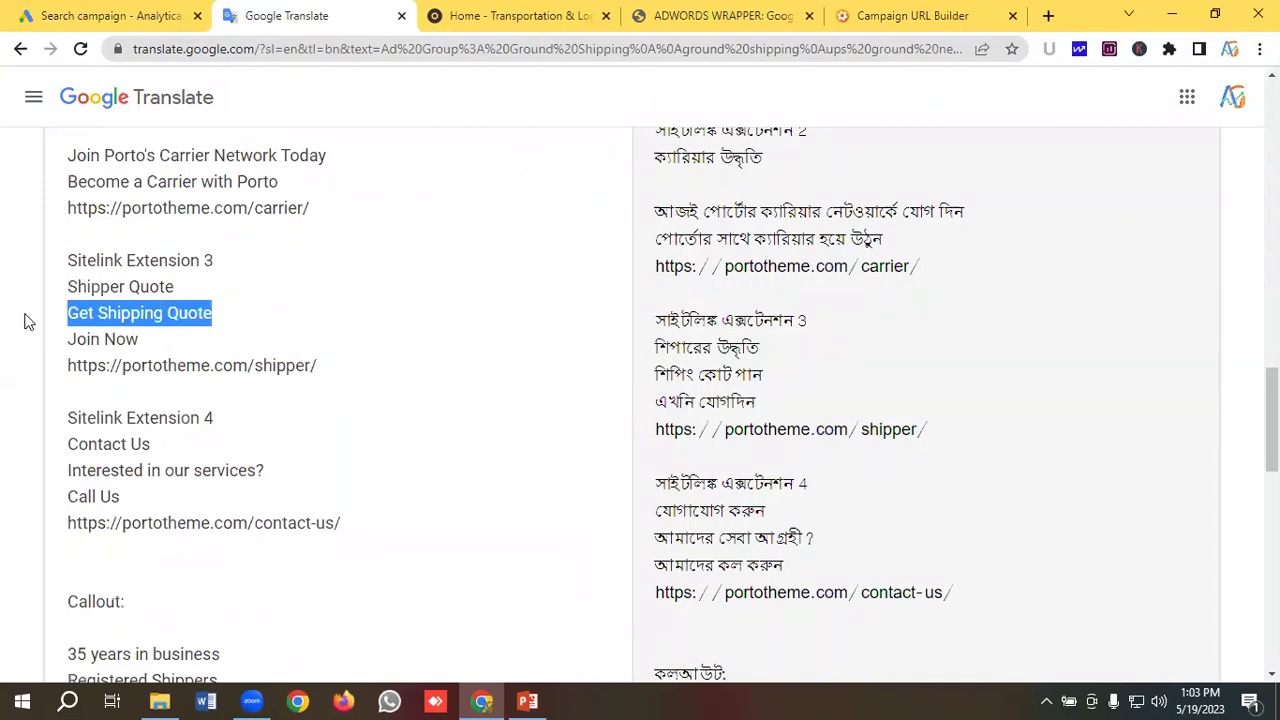
left_click(115, 17)
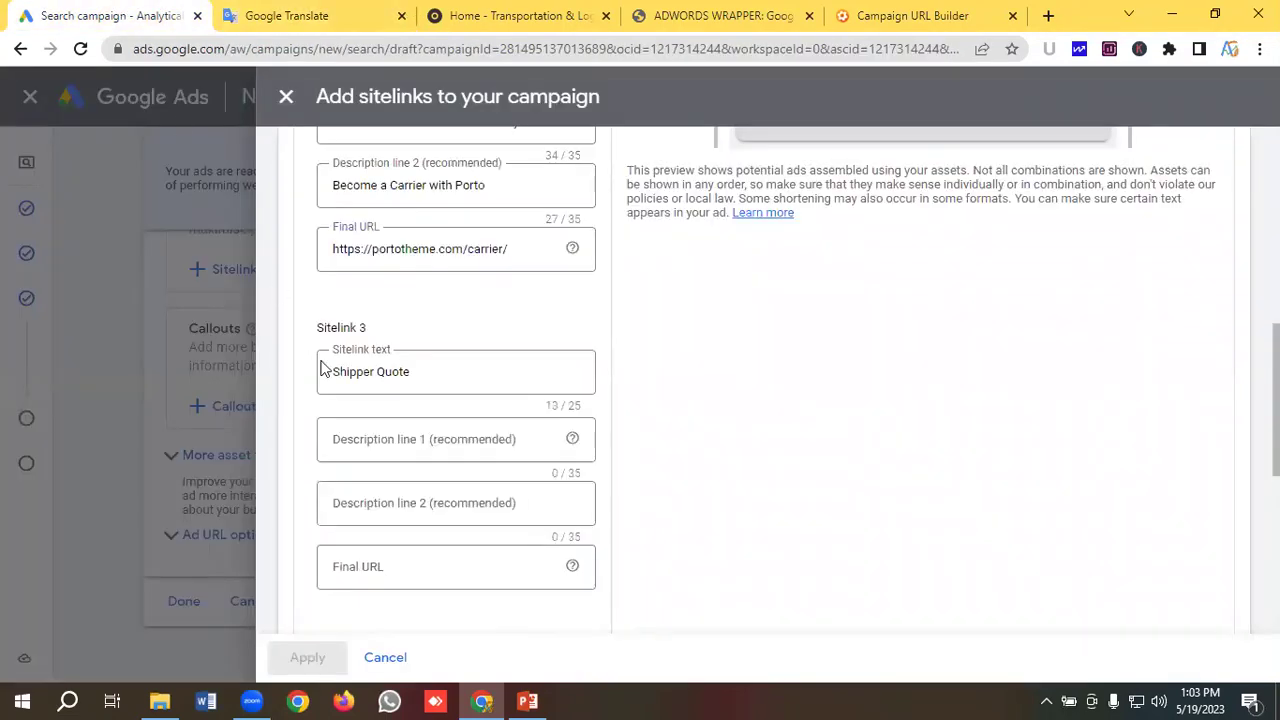
left_click(361, 439)
key("ctrl+v")
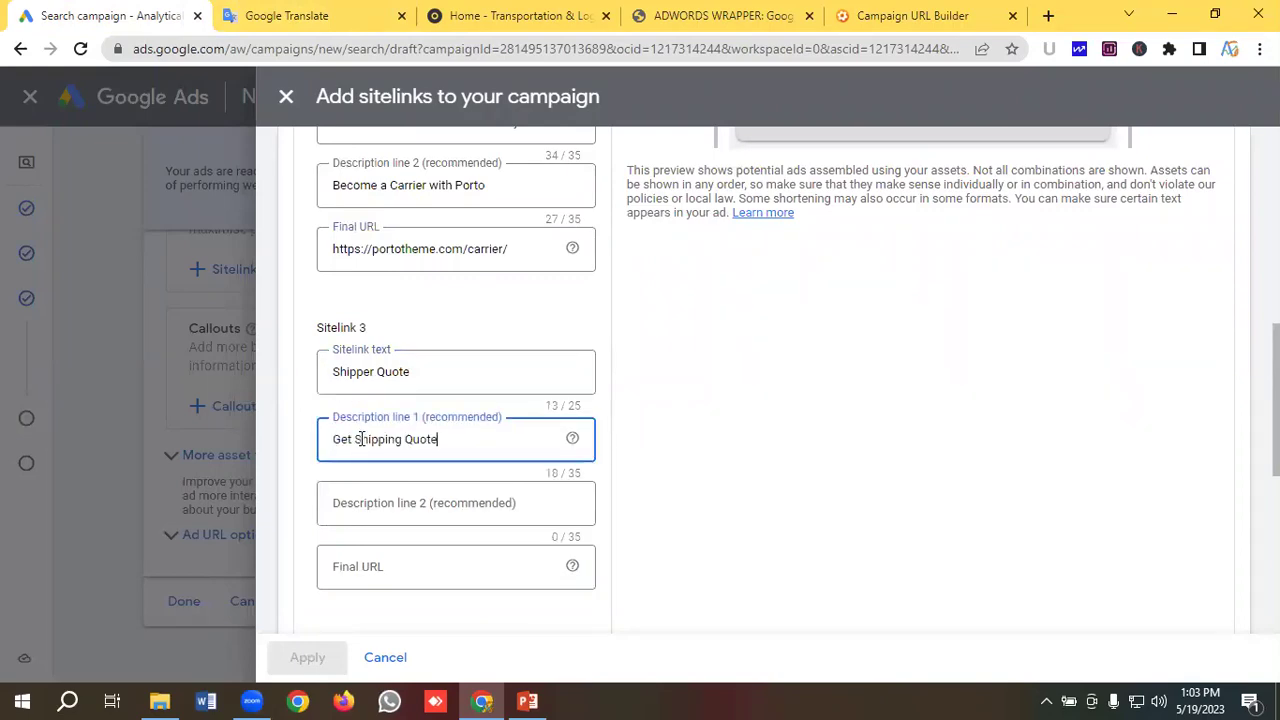
Copy "Join Now" from the Google Translate notes into Sitelink 3's description line 2 in Google Ads
left_click(300, 15)
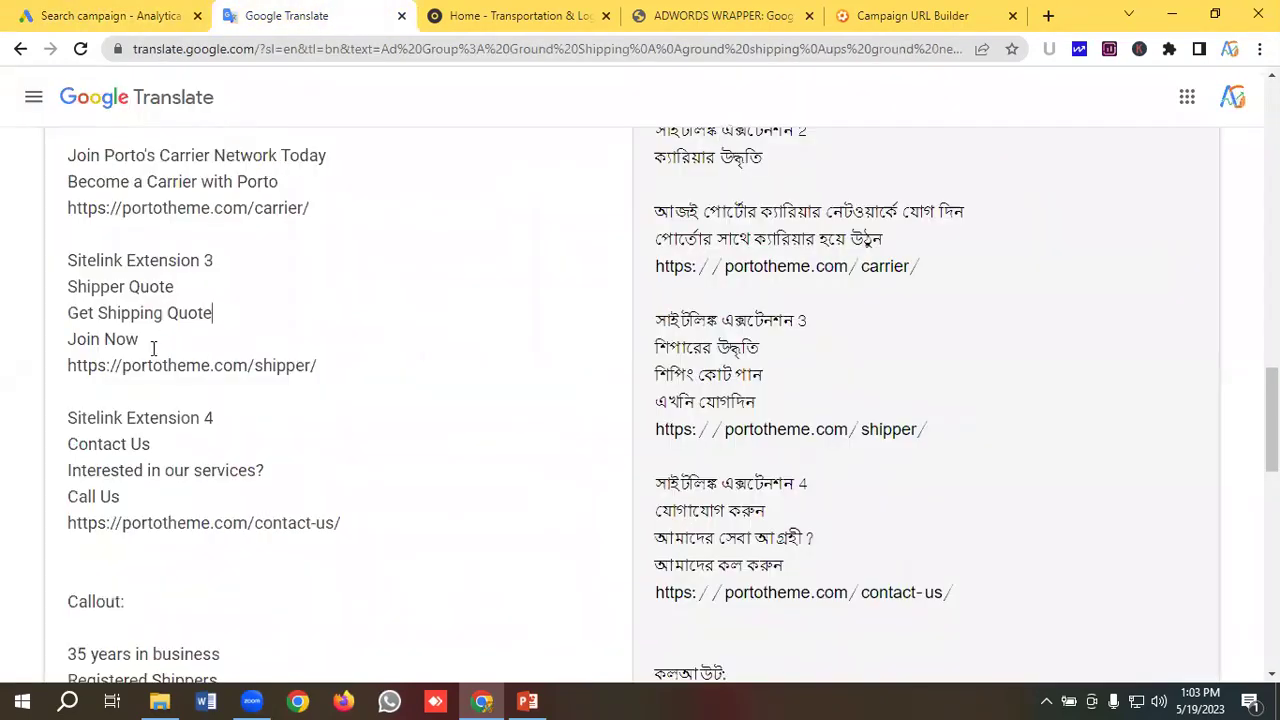
left_click_drag(153, 347, 57, 357)
key("ctrl+c")
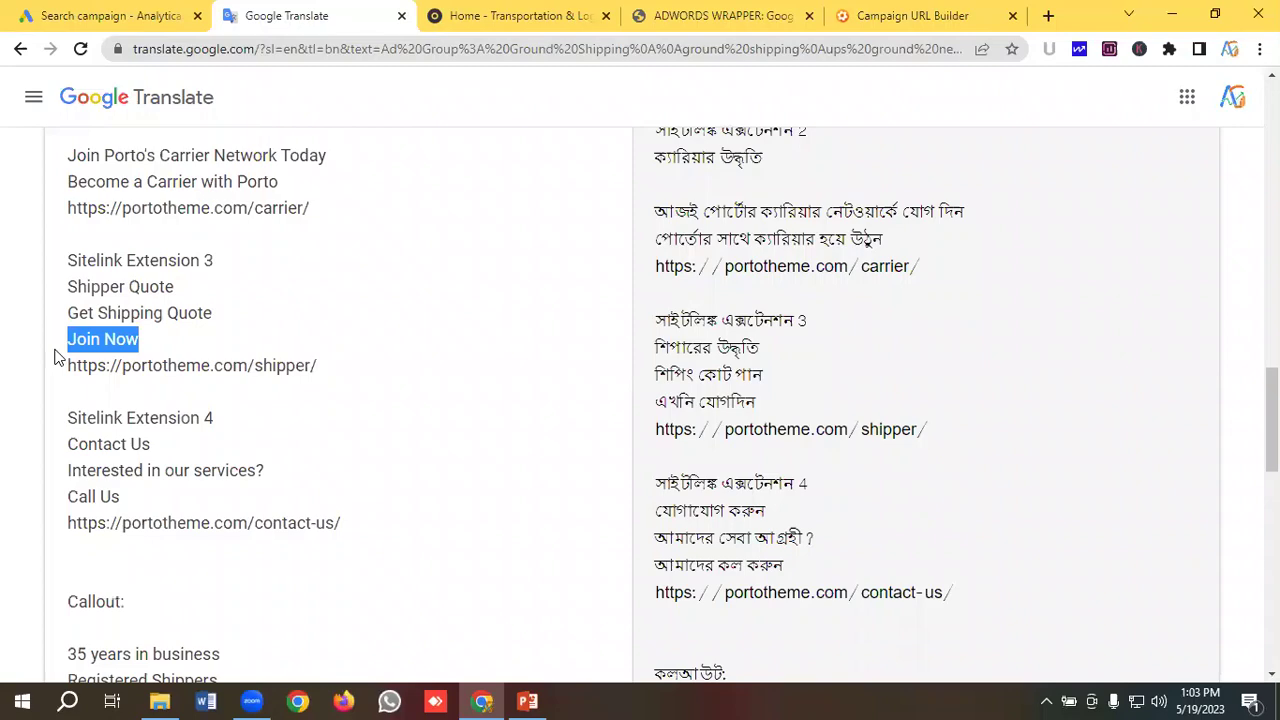
left_click(107, 20)
left_click(392, 515)
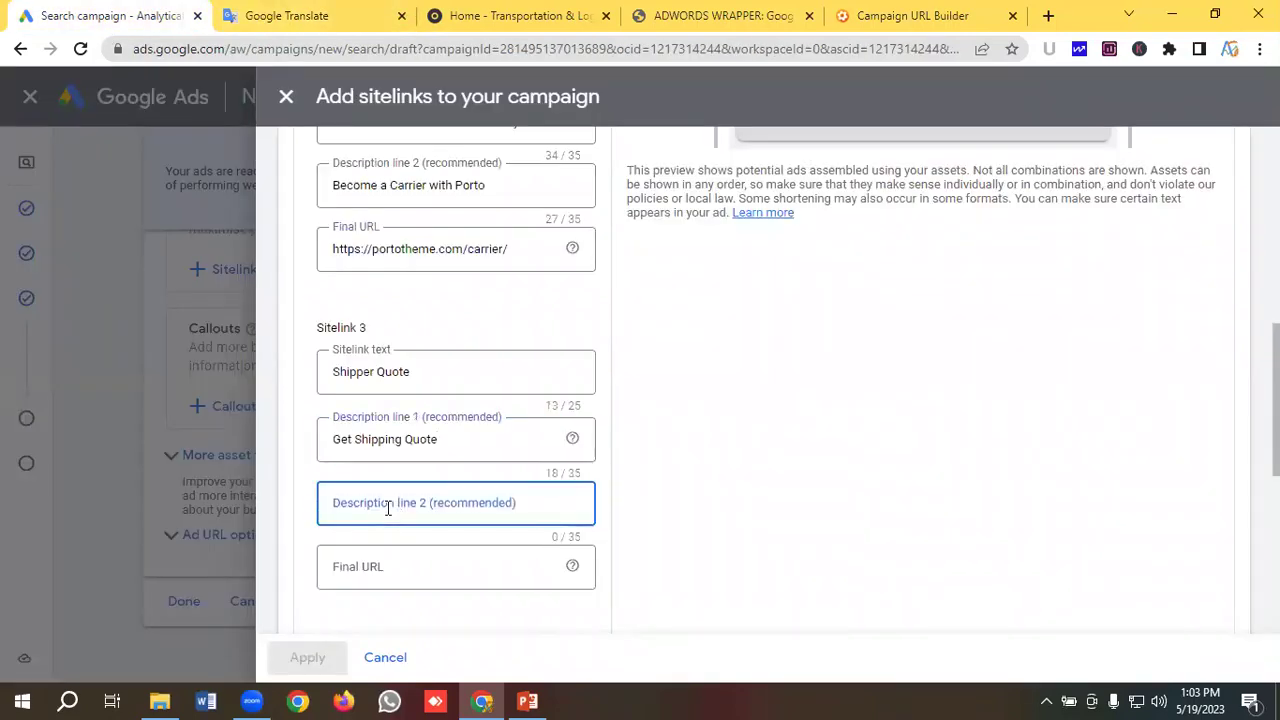
key("ctrl+v")
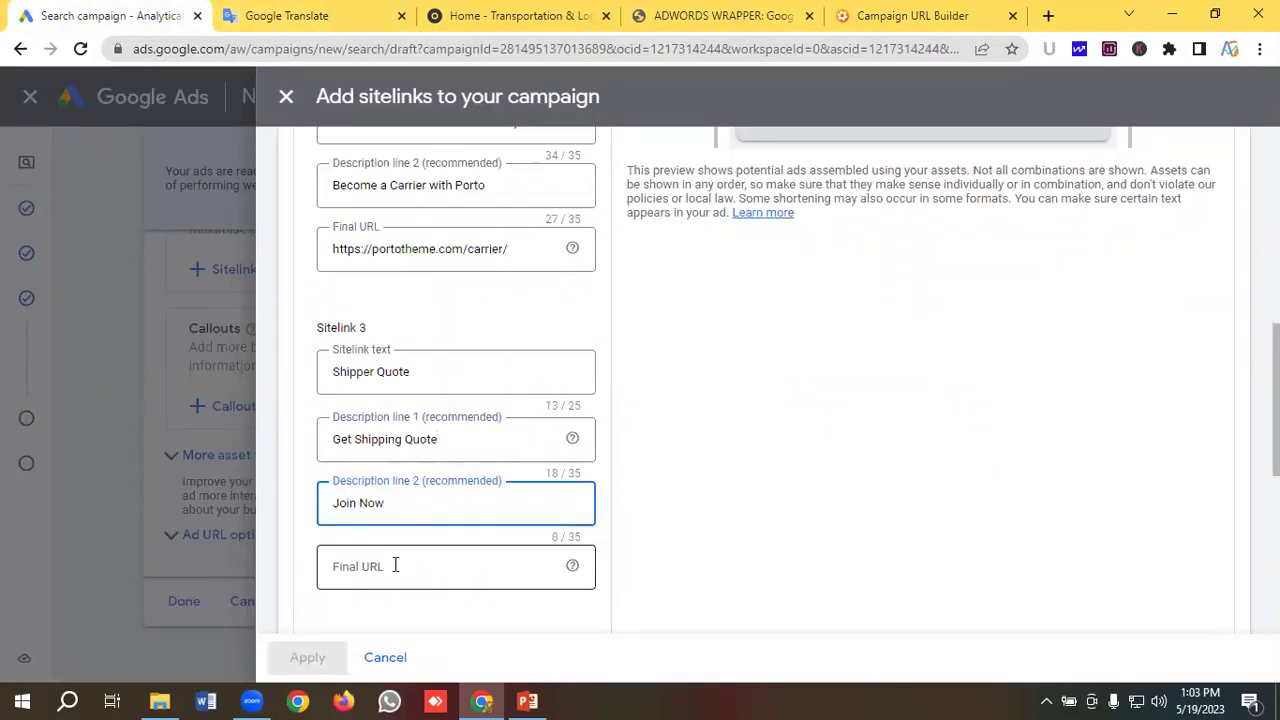
left_click(394, 563)
left_click(312, 20)
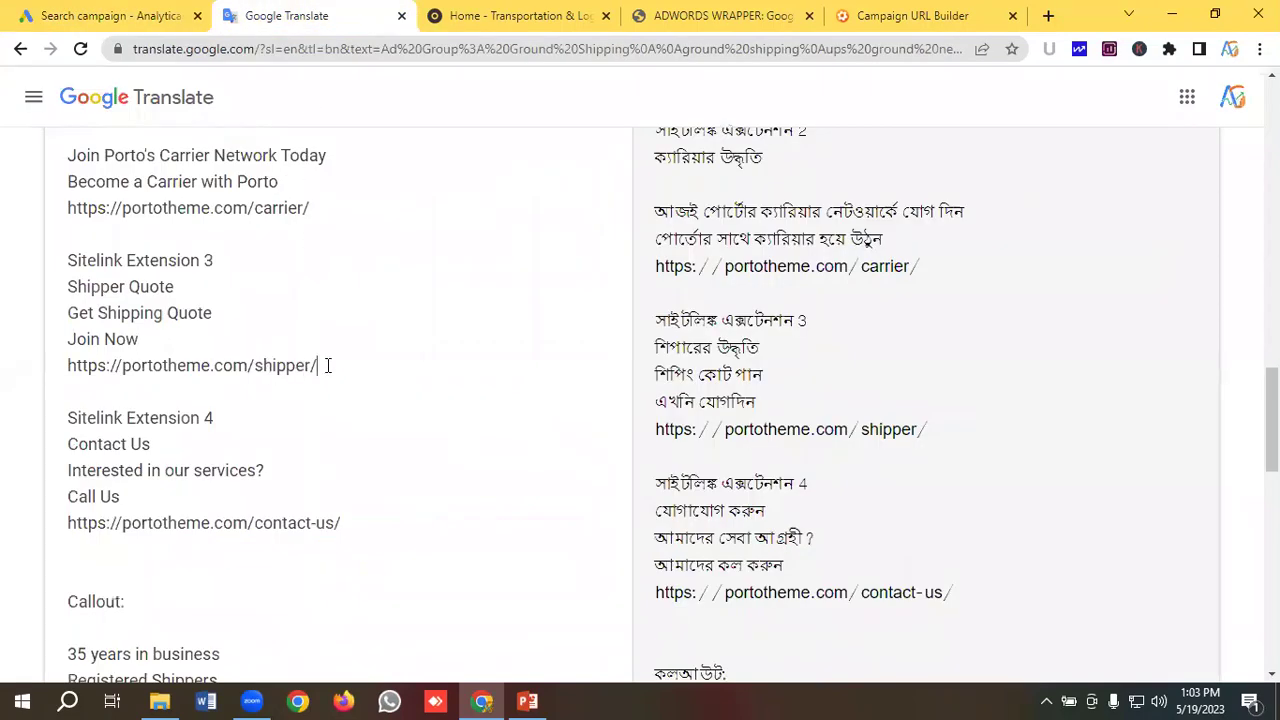
left_click_drag(327, 366, 47, 366)
key("ctrl+c")
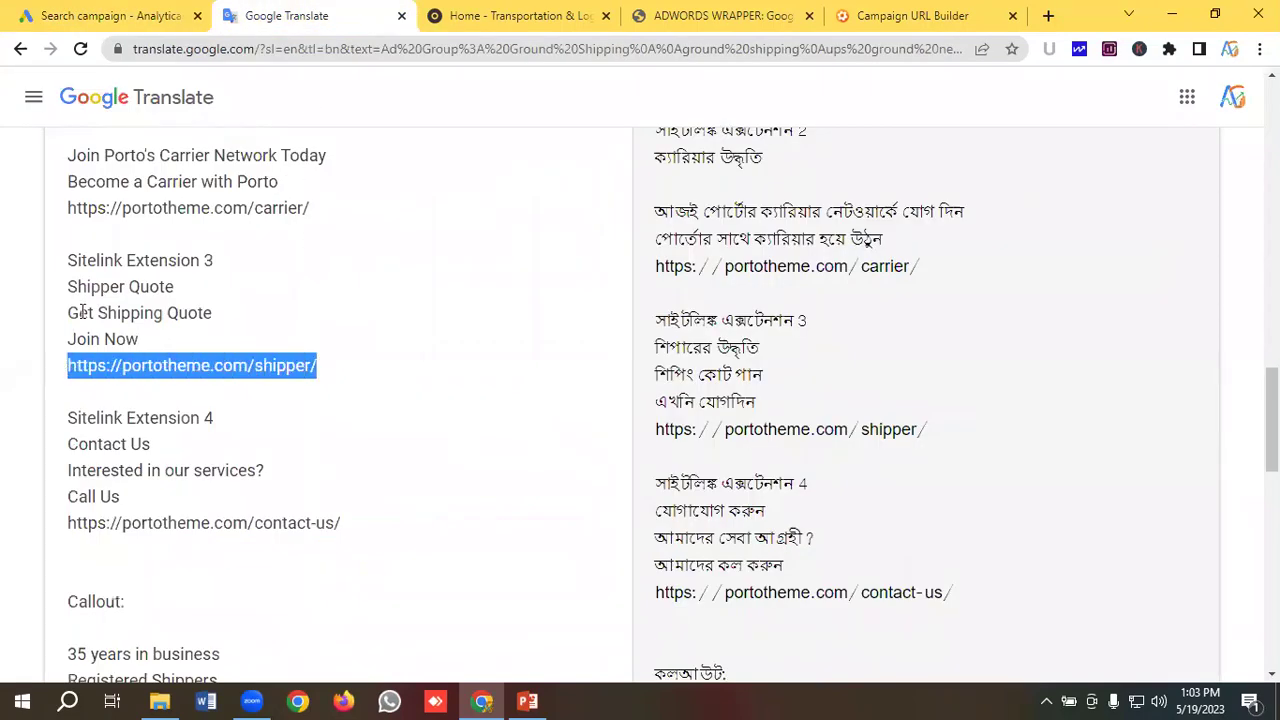
left_click(110, 15)
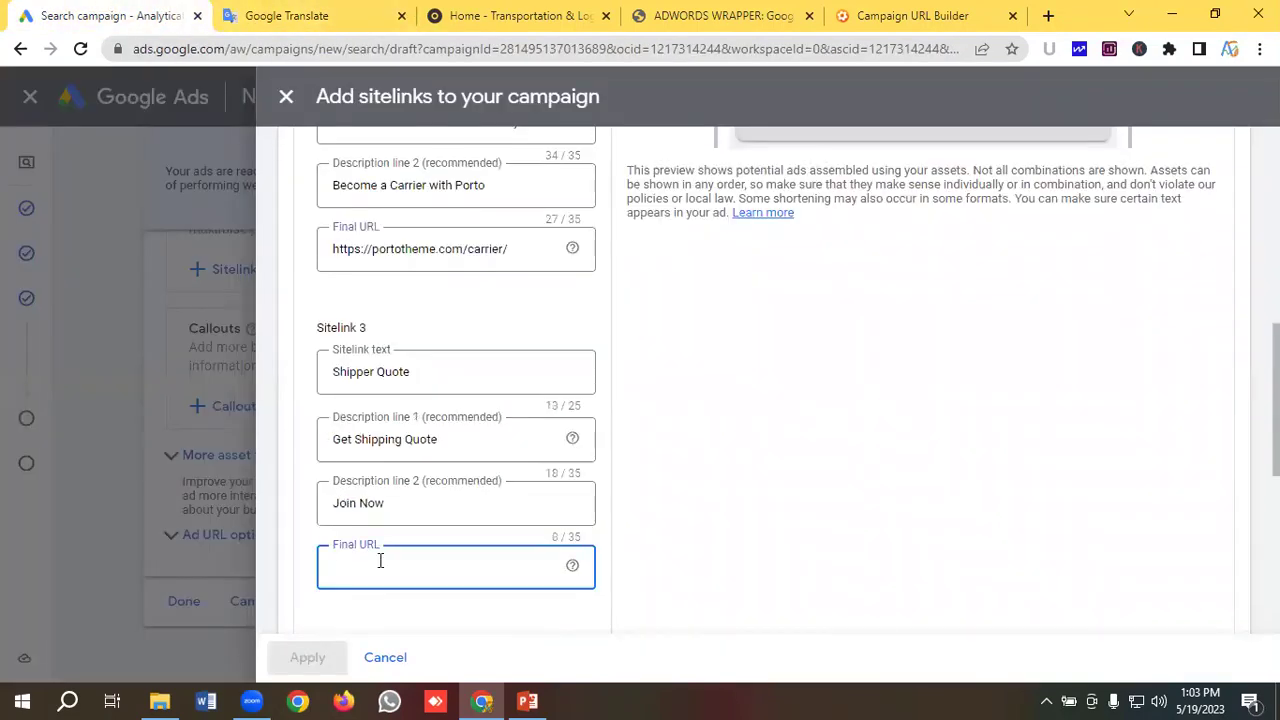
key("ctrl+v")
Copy "Contact Us" from the Google Translate notes into the sitelink text of Sitelink 4 in Google Ads
scroll(449, 409, "down", 3)
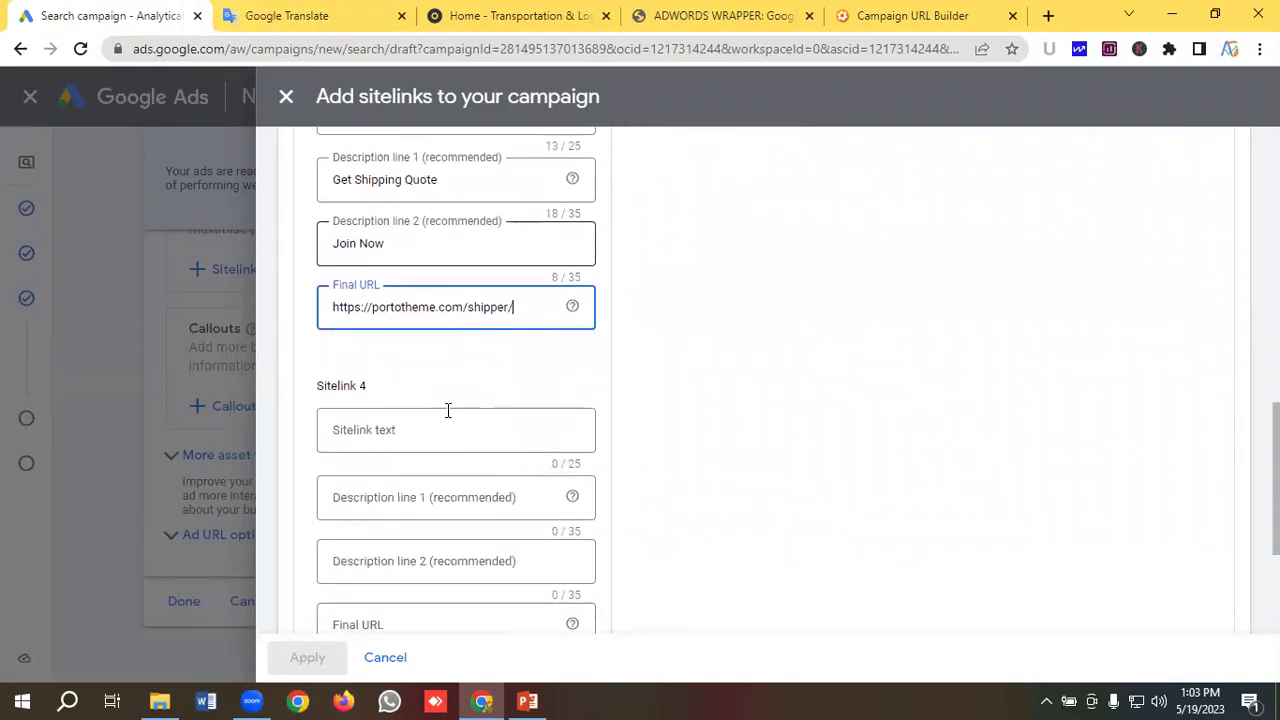
scroll(467, 480, "down", 1)
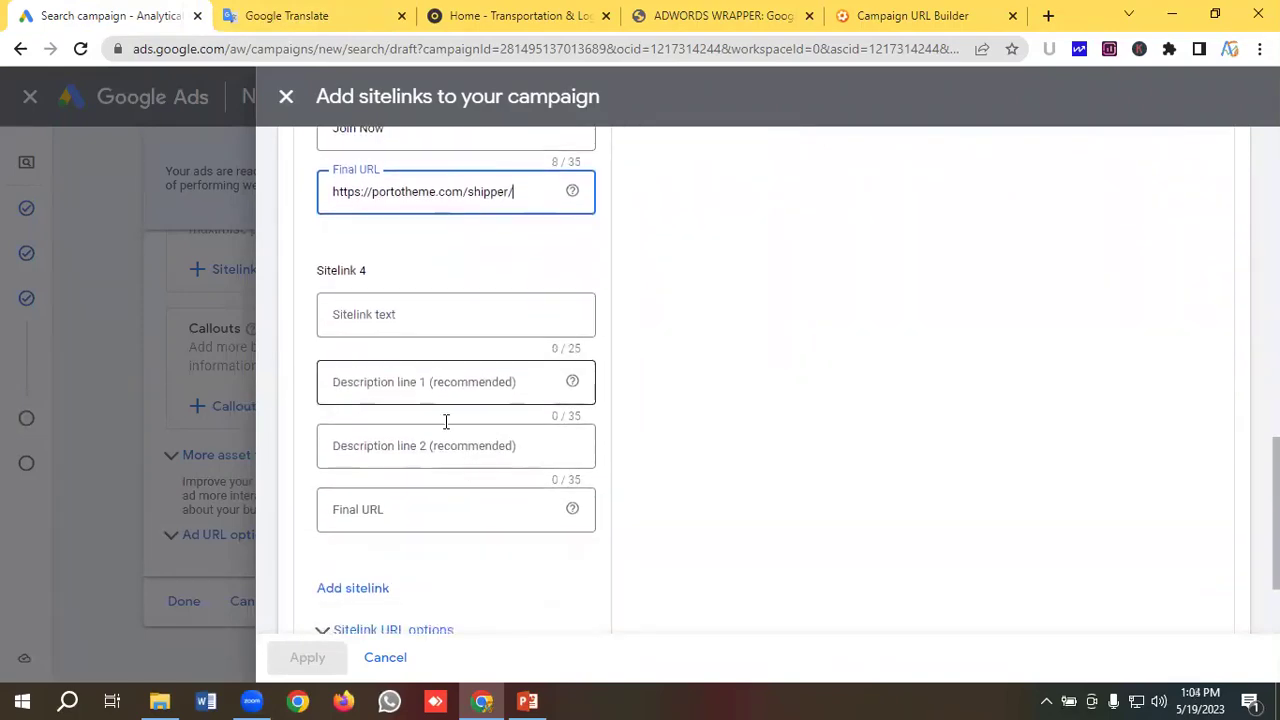
left_click(283, 15)
scroll(286, 341, "down", 2)
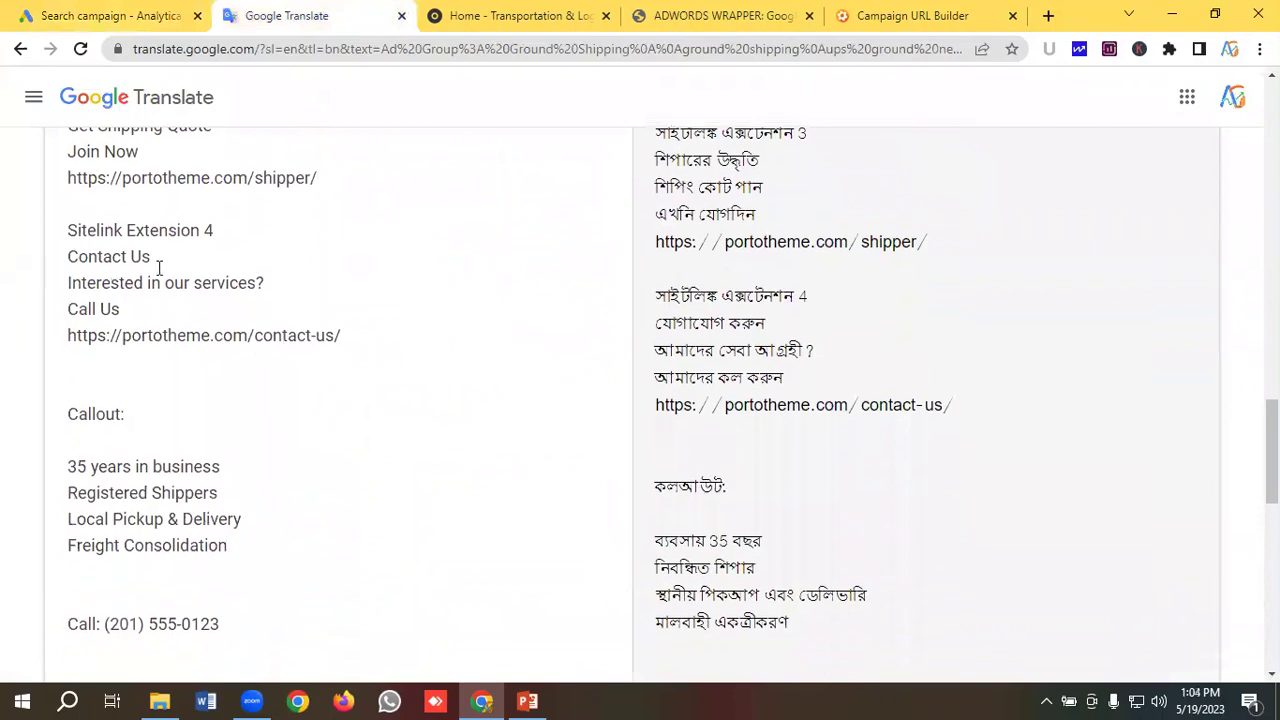
left_click_drag(152, 257, 34, 262)
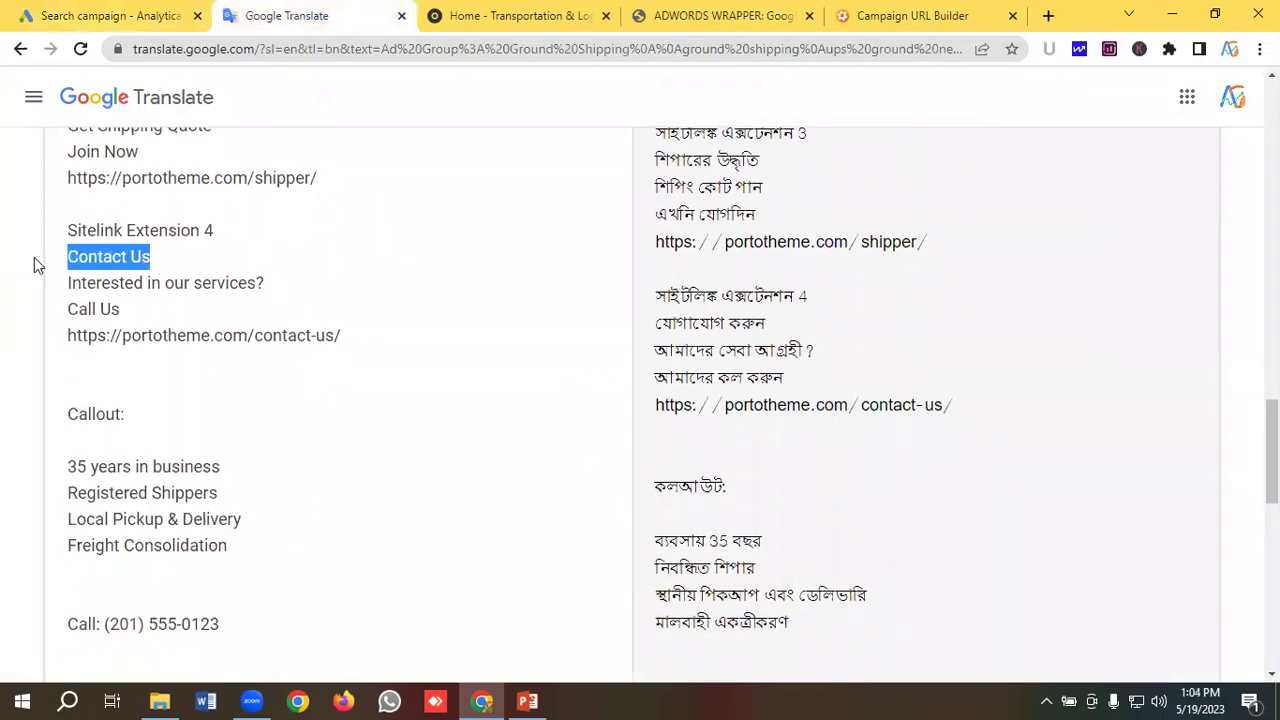
left_click(115, 18)
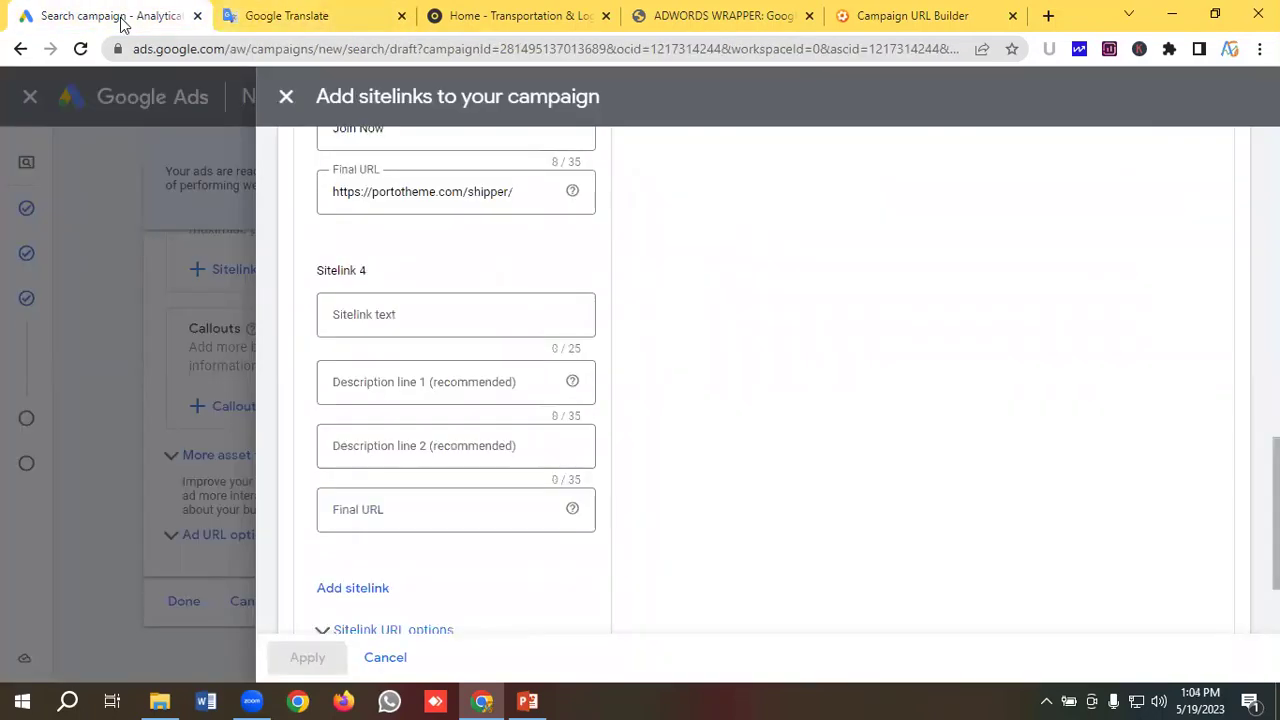
left_click(367, 314)
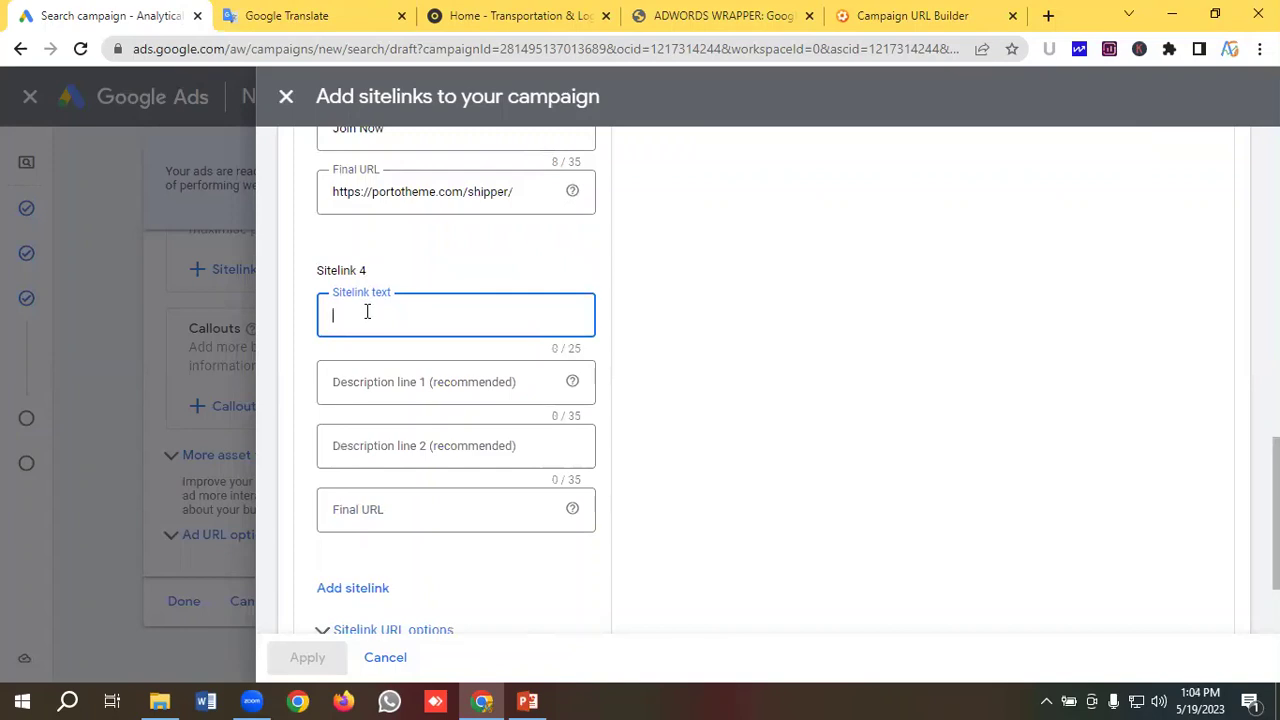
type("Contact Us")
Copy "Interested in our services?" from the Google Translate notes into Sitelink 4's description line 1 in Google Ads
left_click(280, 13)
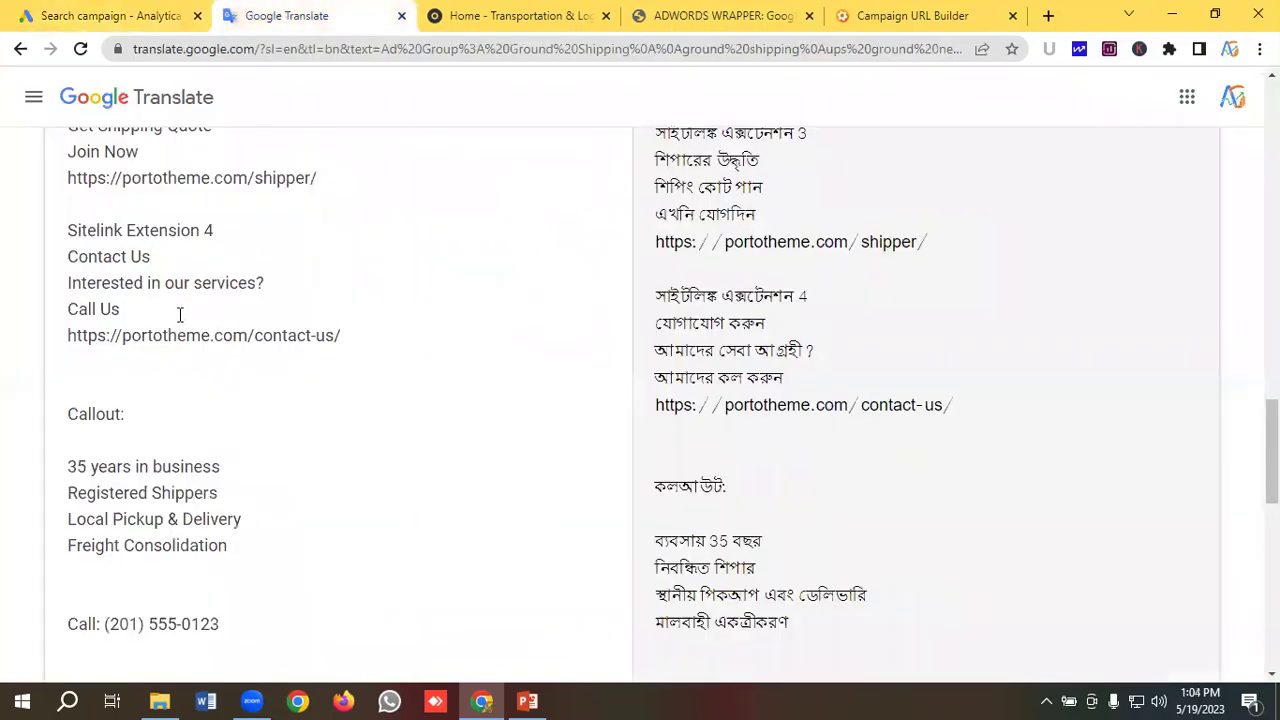
left_click_drag(283, 285, 37, 285)
key("ctrl+c")
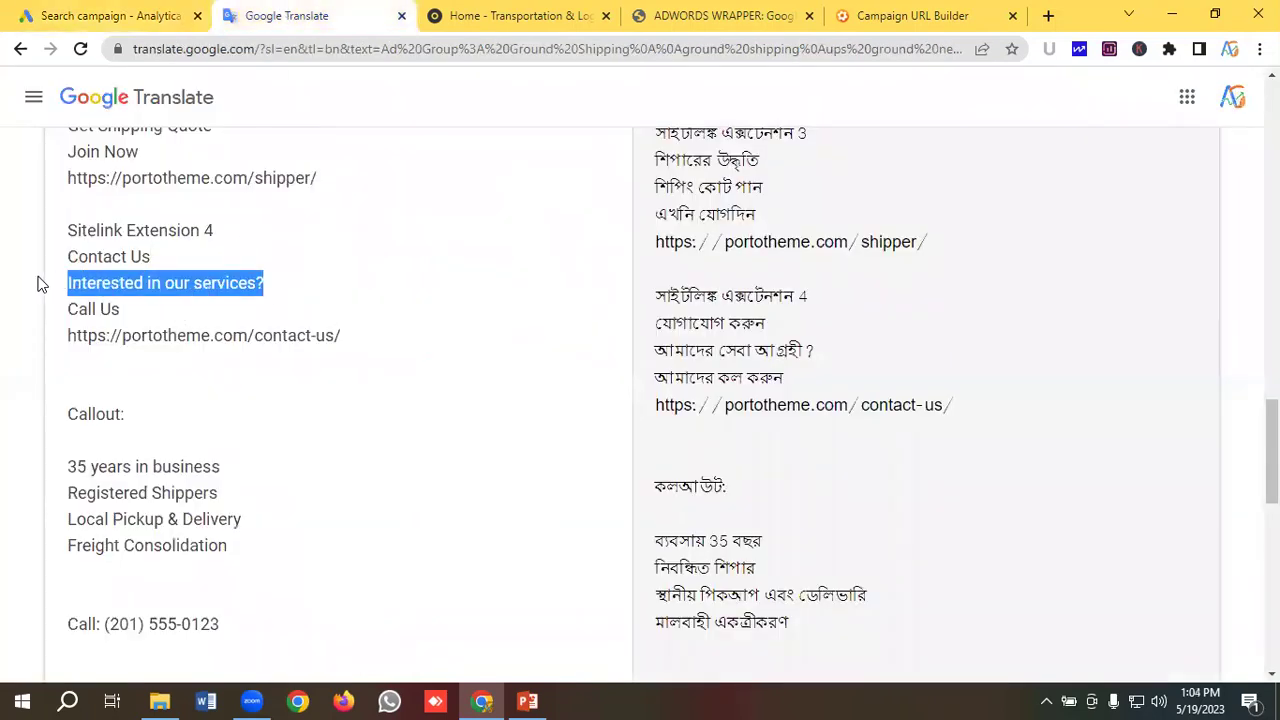
left_click(100, 15)
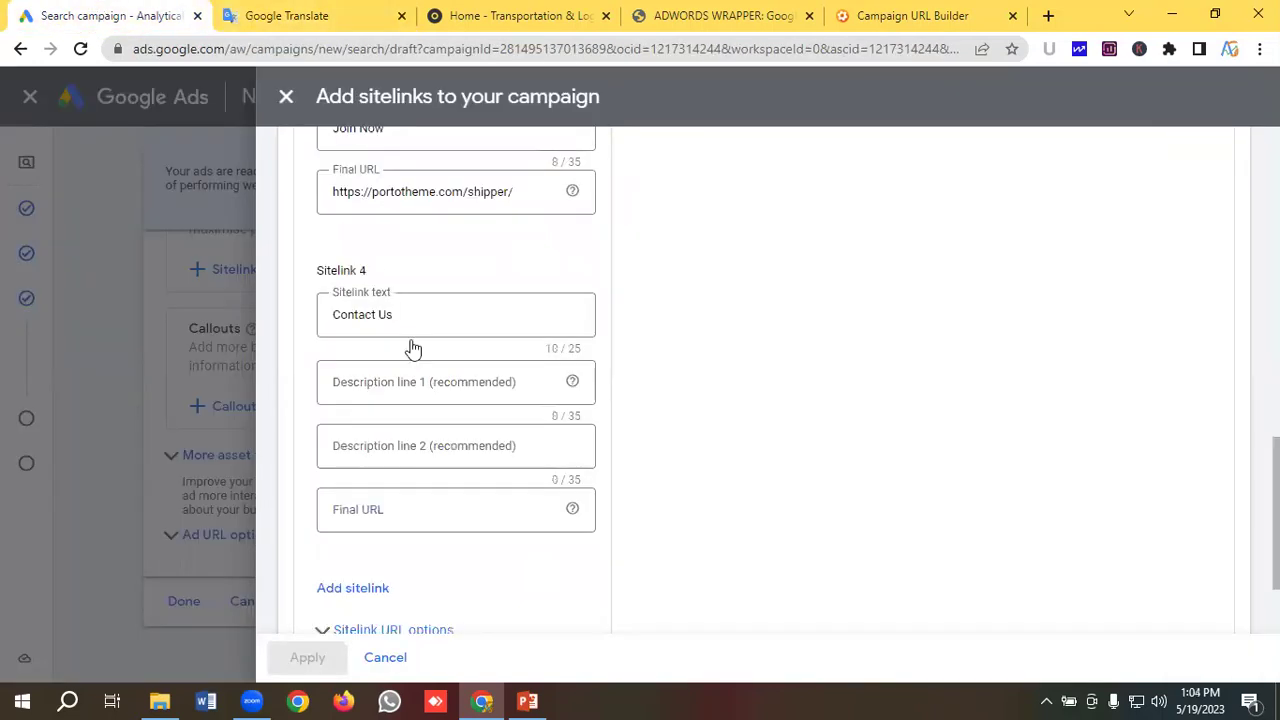
left_click(369, 384)
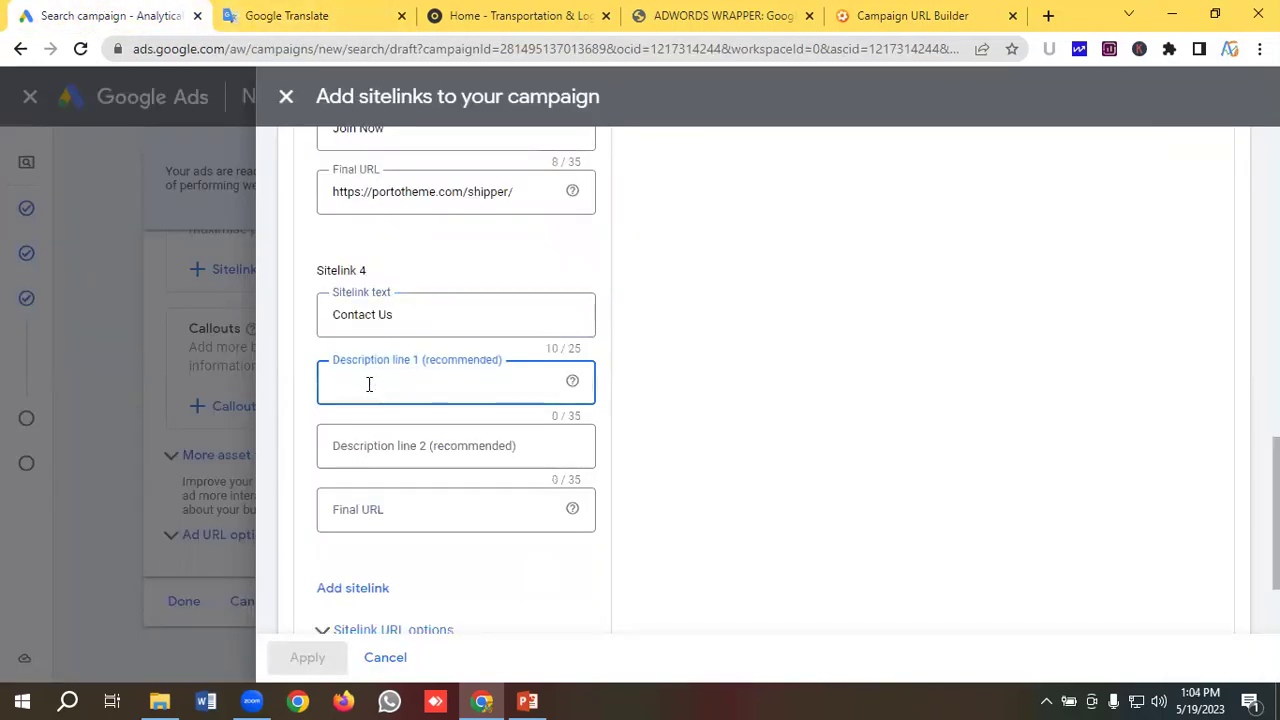
key("ctrl+v")
Copy "Call Us" from the Google Translate notes into Sitelink 4's description line 2 in Google Ads
left_click(280, 15)
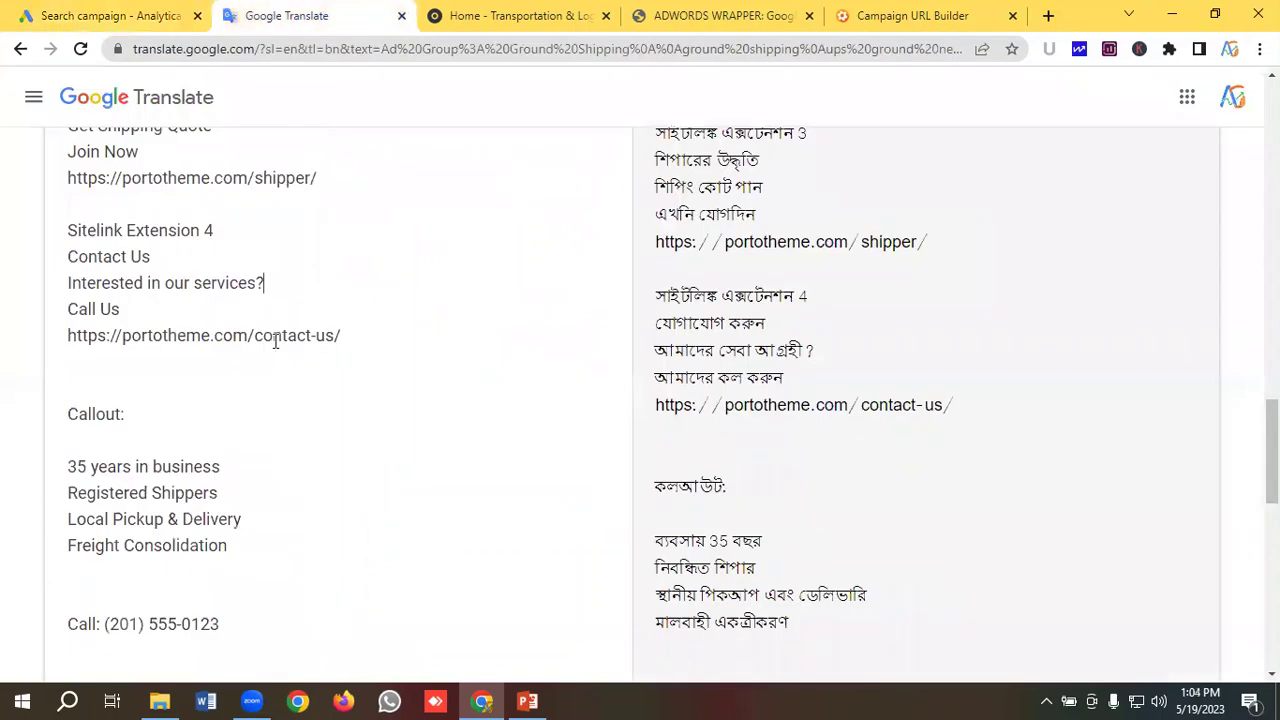
left_click_drag(127, 310, 55, 314)
key("ctrl+c")
left_click(100, 16)
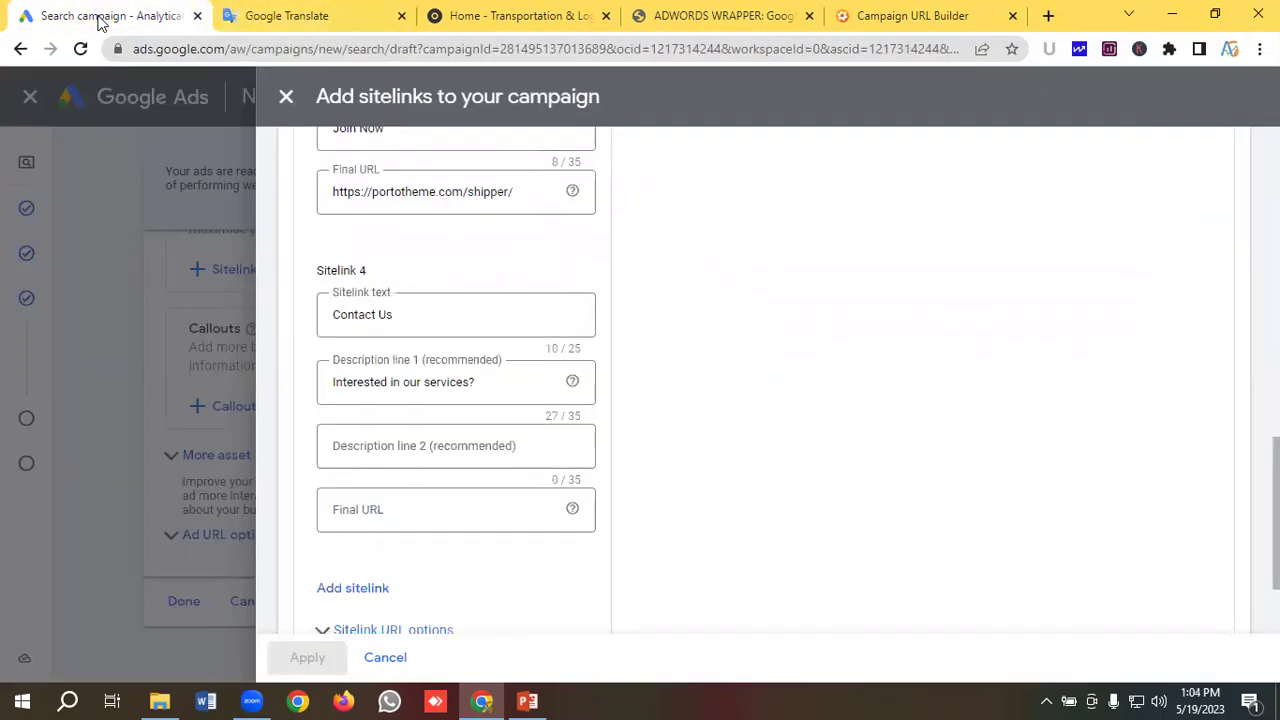
left_click(374, 448)
key("ctrl+v")
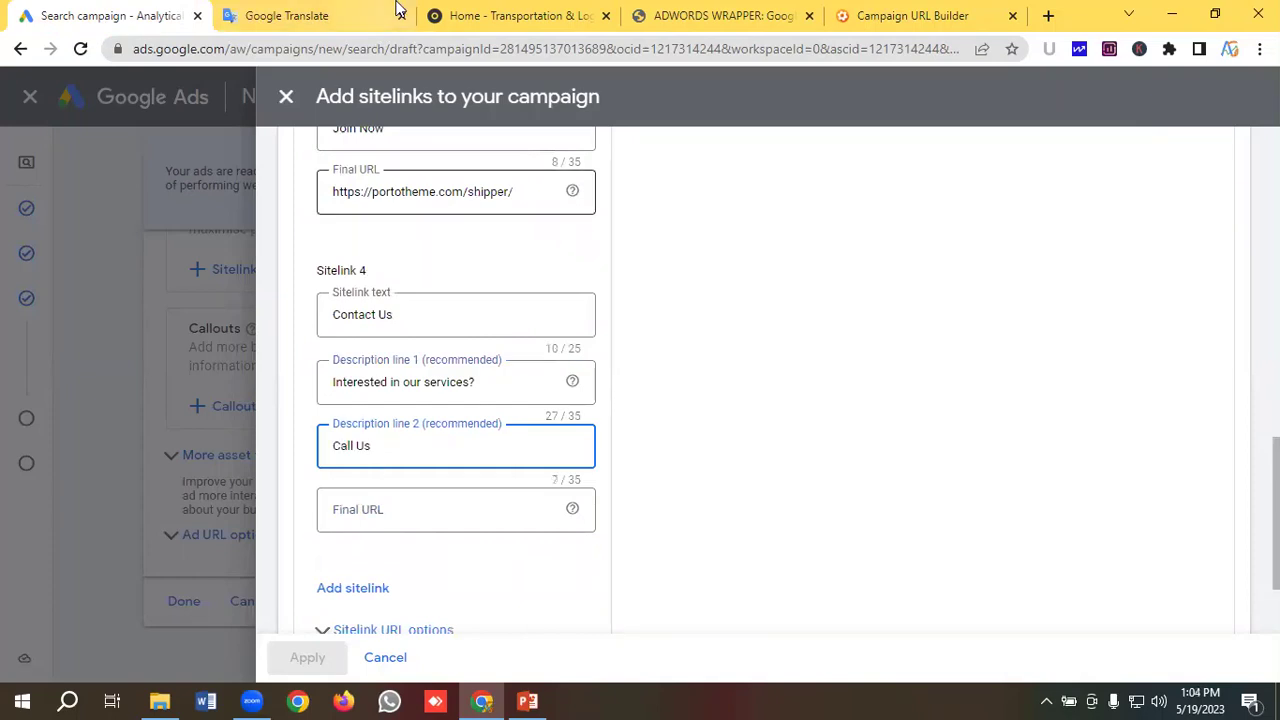
left_click(350, 12)
left_click_drag(345, 337, 30, 344)
key("ctrl+c")
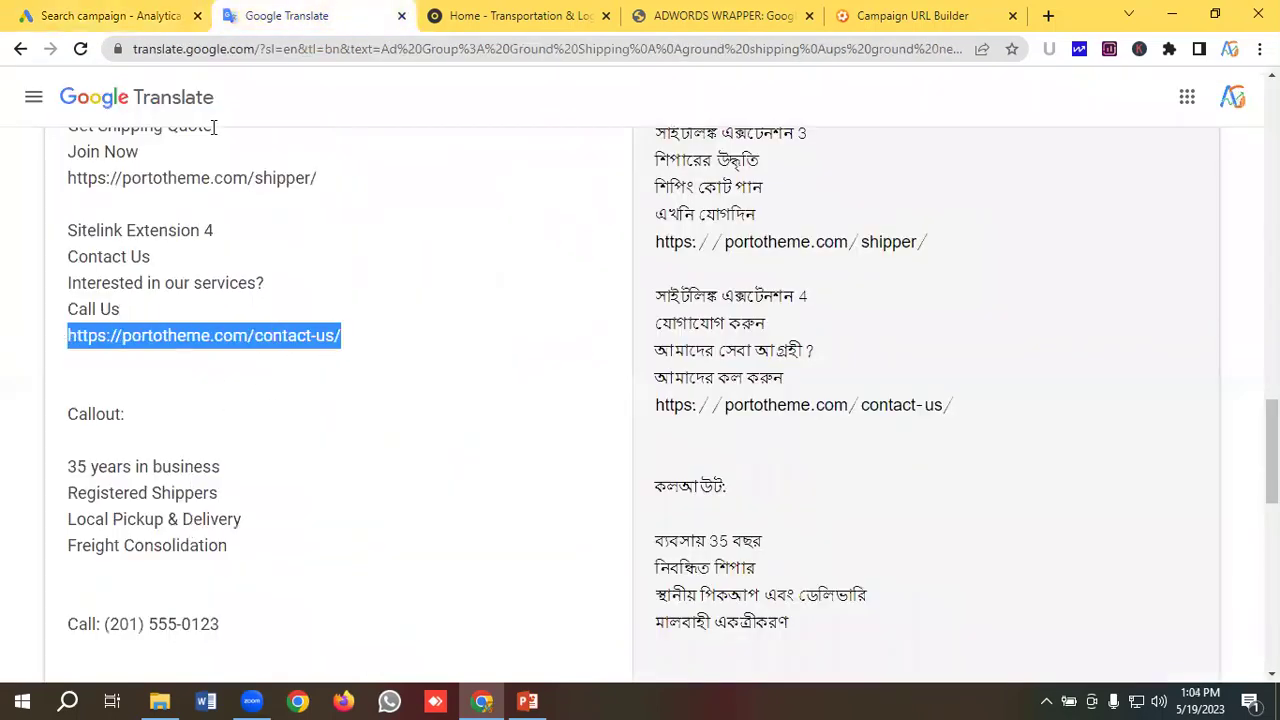
left_click(100, 16)
left_click(376, 514)
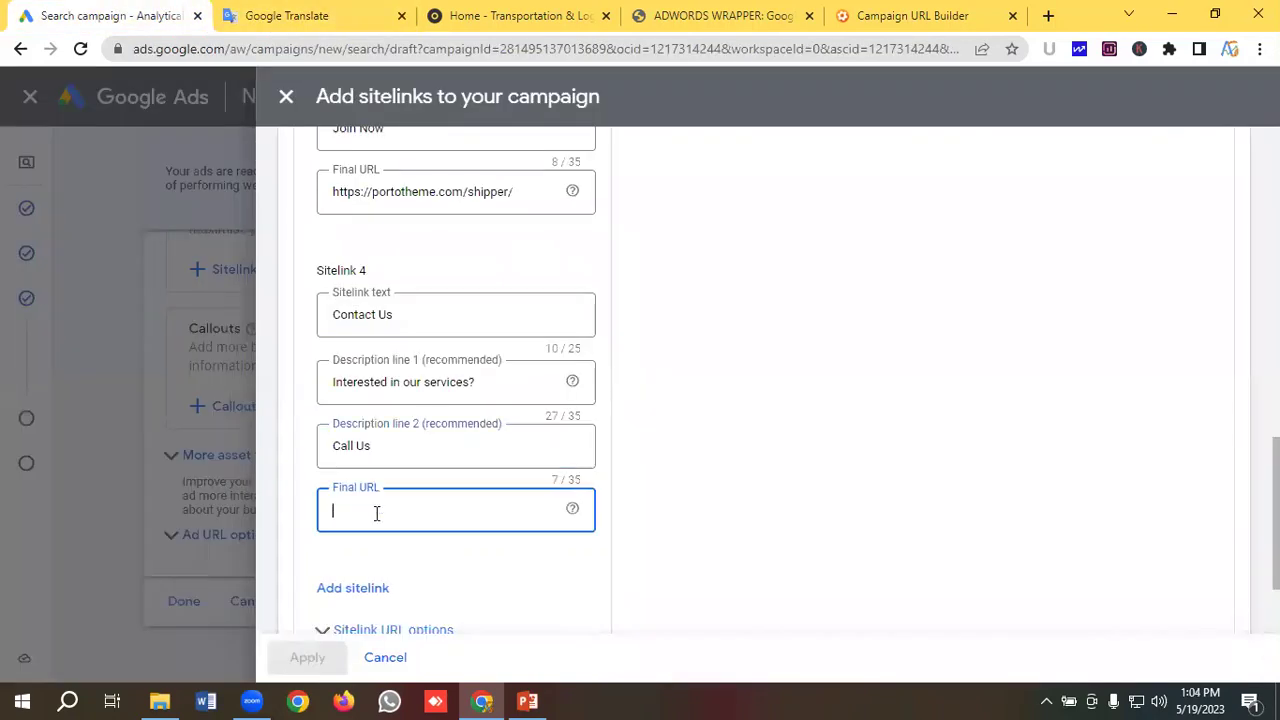
key("ctrl+v")
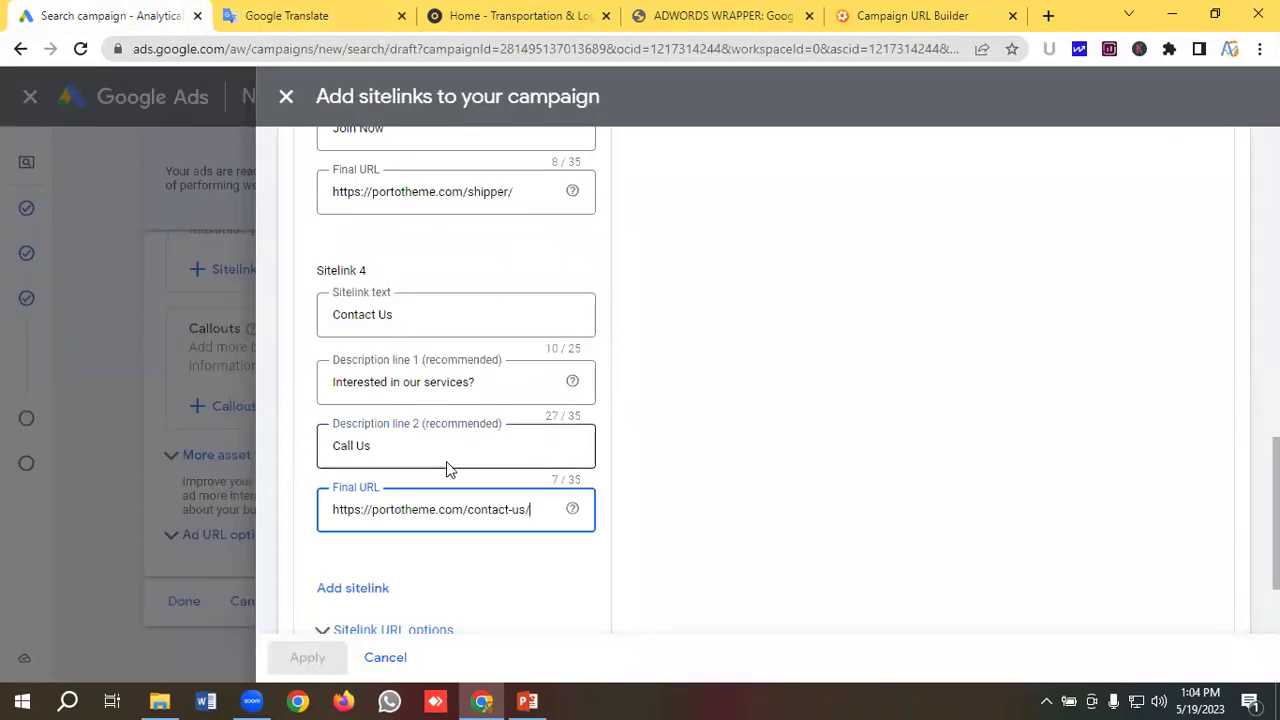
Review the four sitelink entries and check how they appear in the desktop ad preview
scroll(447, 469, "down", 1)
scroll(594, 486, "up", 10)
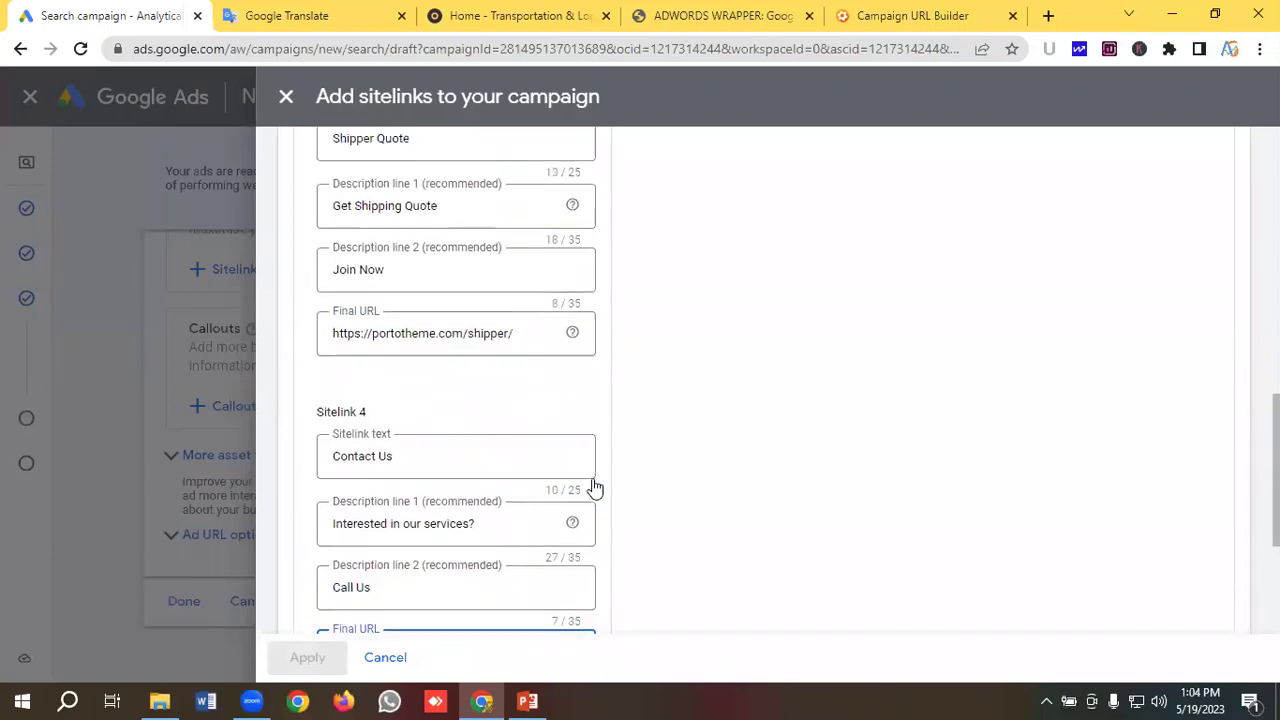
scroll(594, 486, "down", 3)
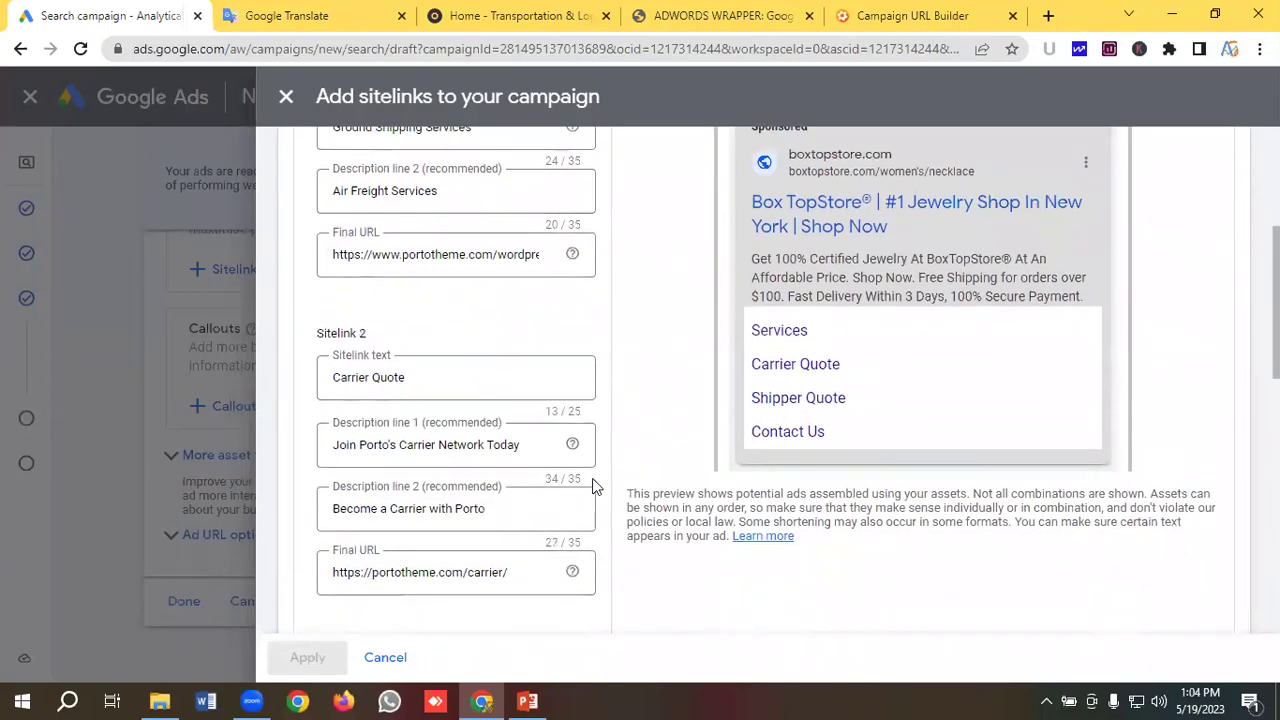
scroll(880, 390, "up", 3)
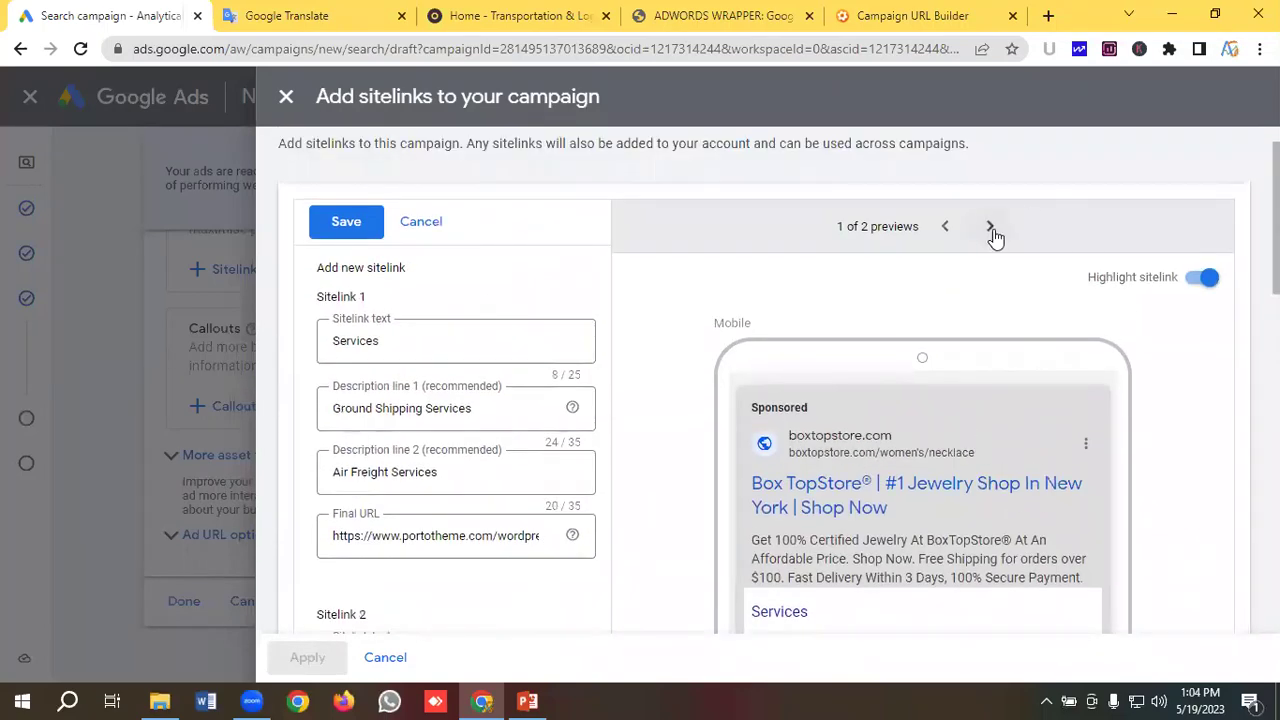
left_click(990, 230)
scroll(760, 373, "down", 1)
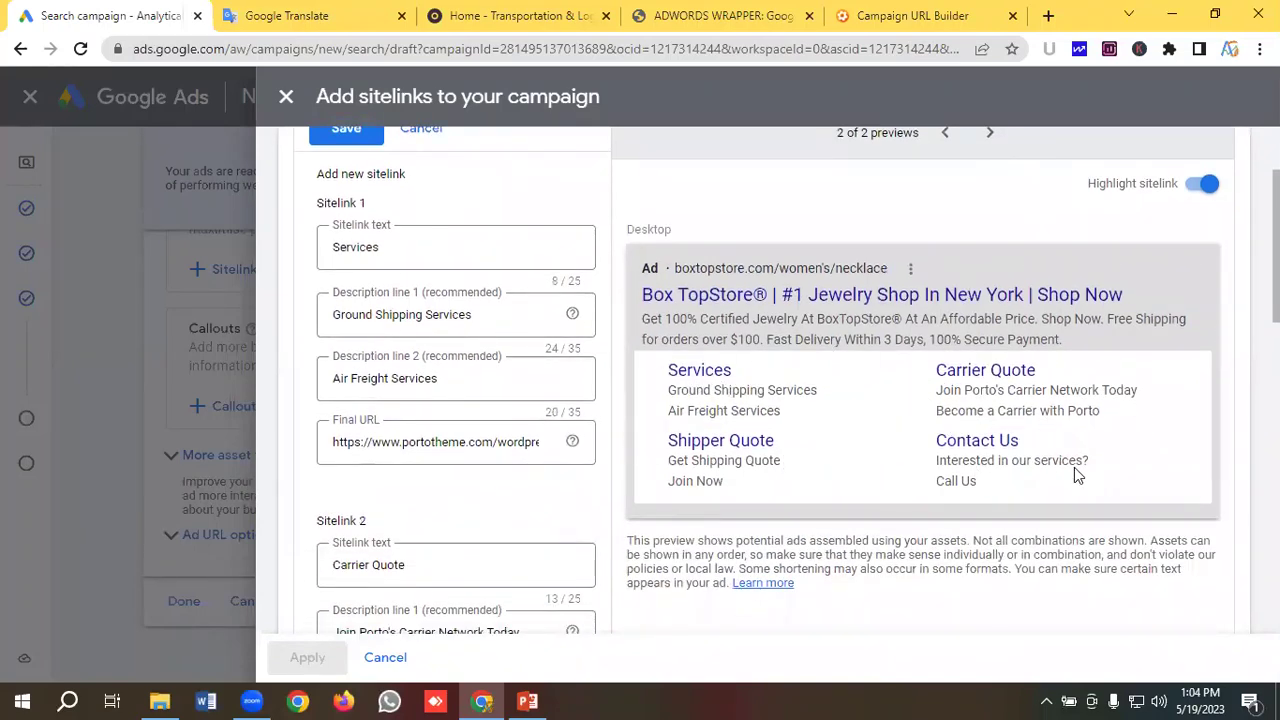
Save the four new sitelinks and apply them to the campaign
scroll(470, 500, "down", 10)
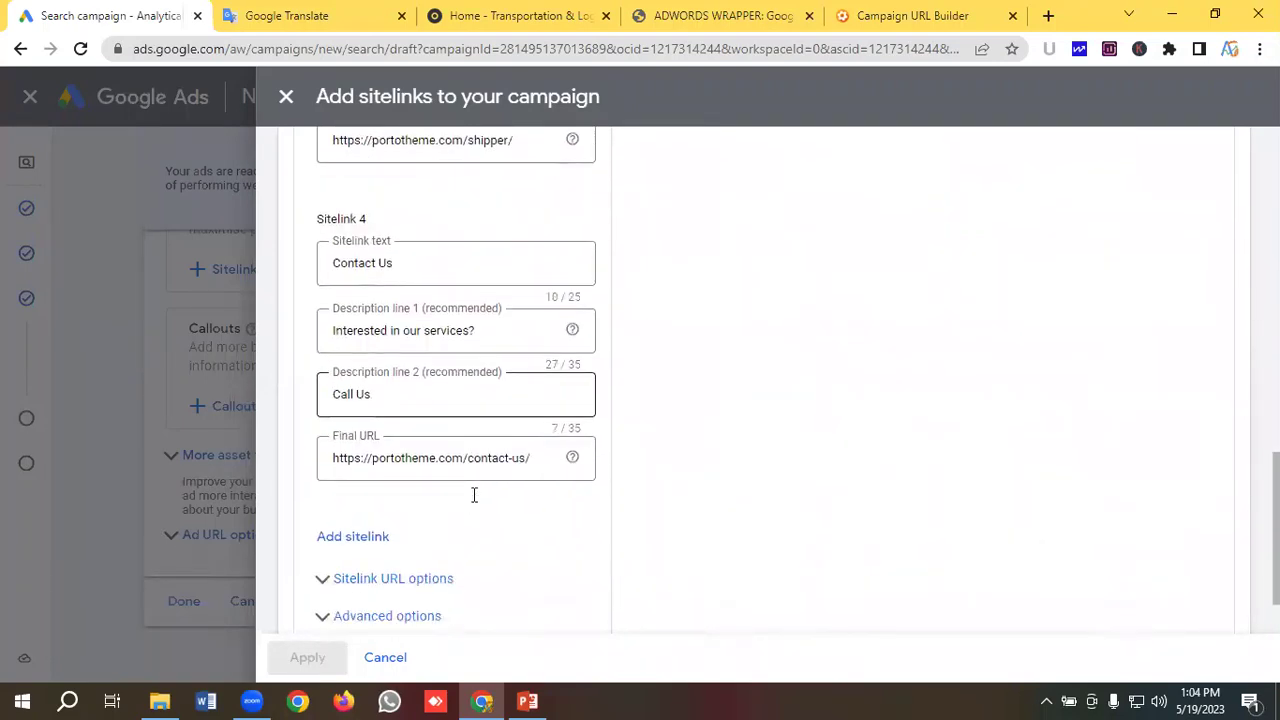
left_click(331, 590)
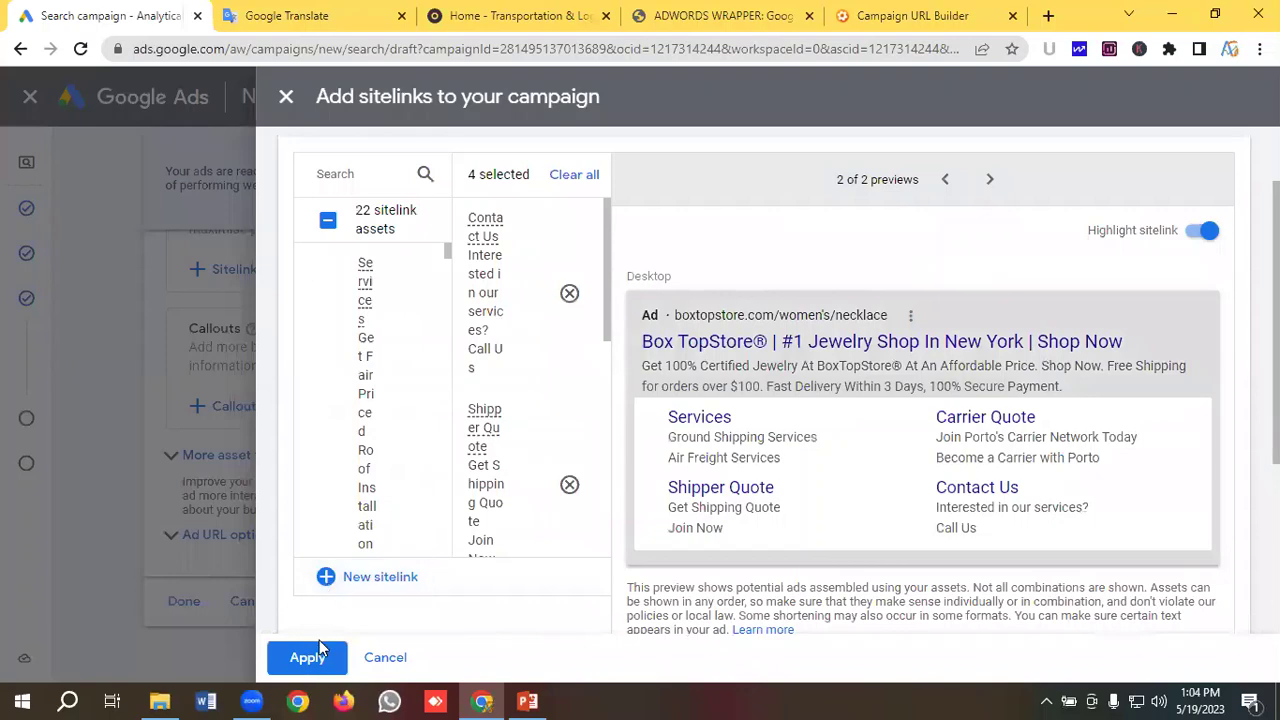
left_click(311, 660)
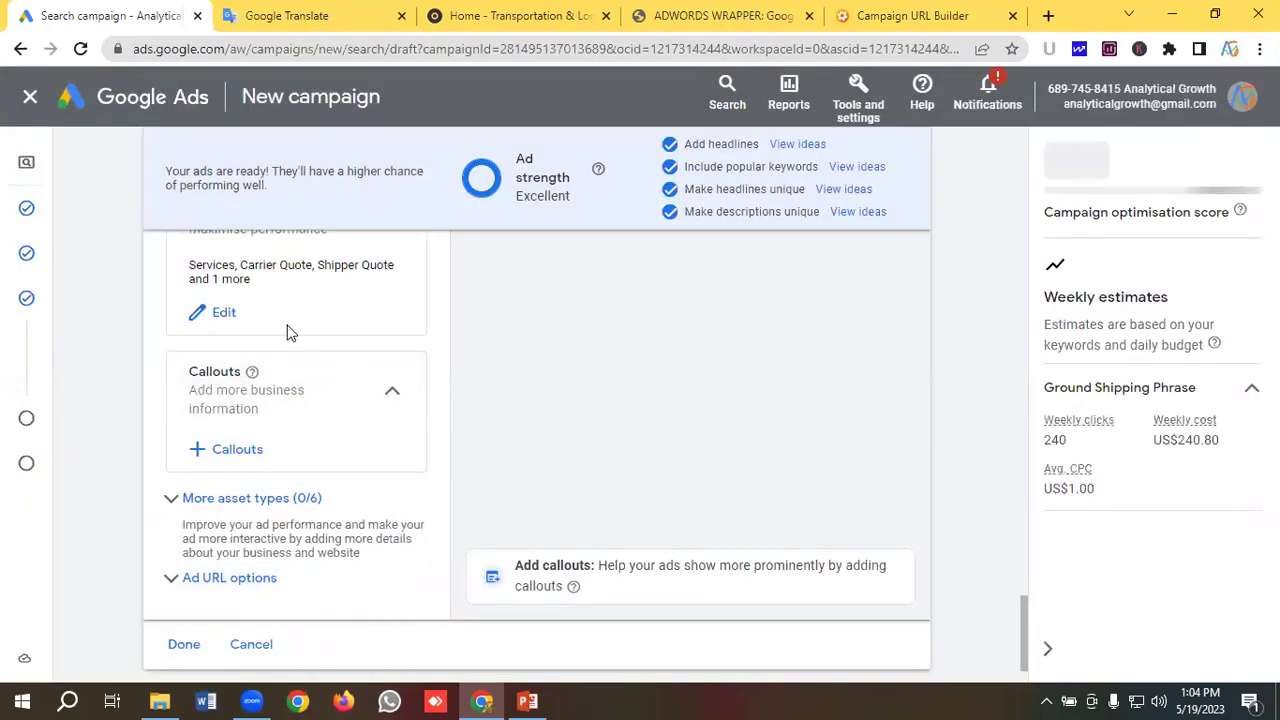
Start adding new campaign-level callouts instead of choosing from the existing callout assets
scroll(315, 318, "down", 1)
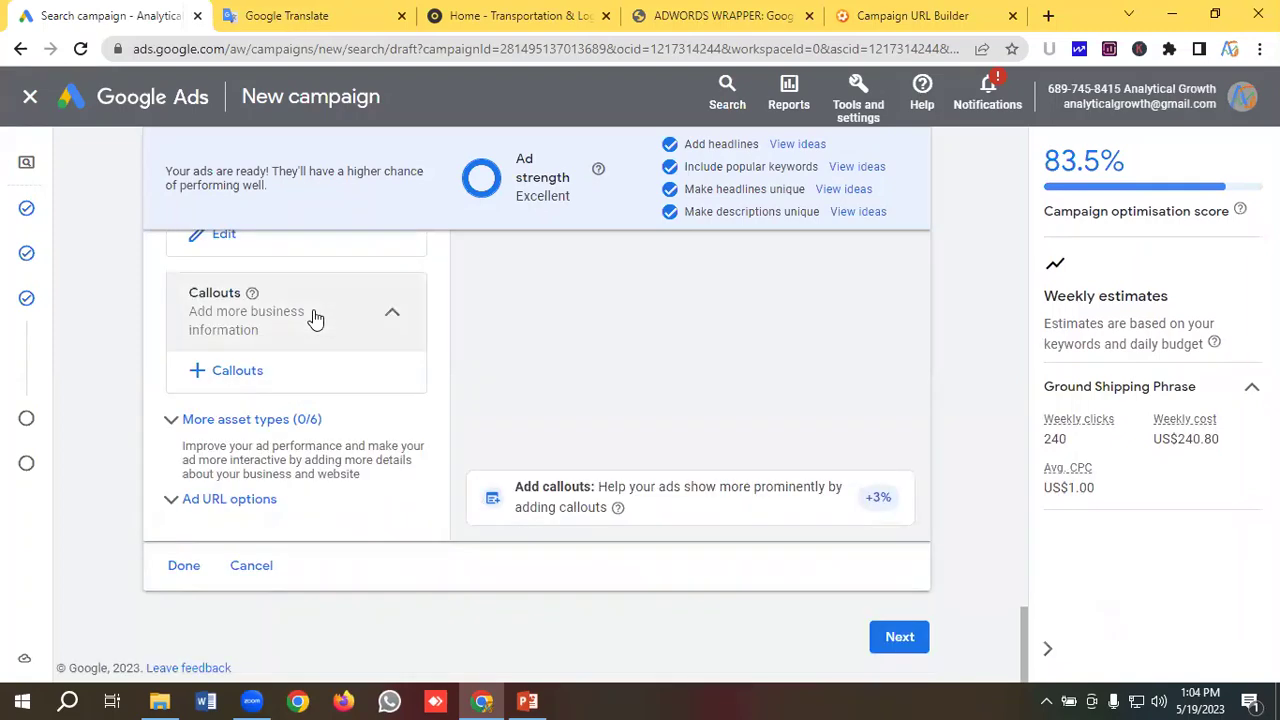
left_click(238, 373)
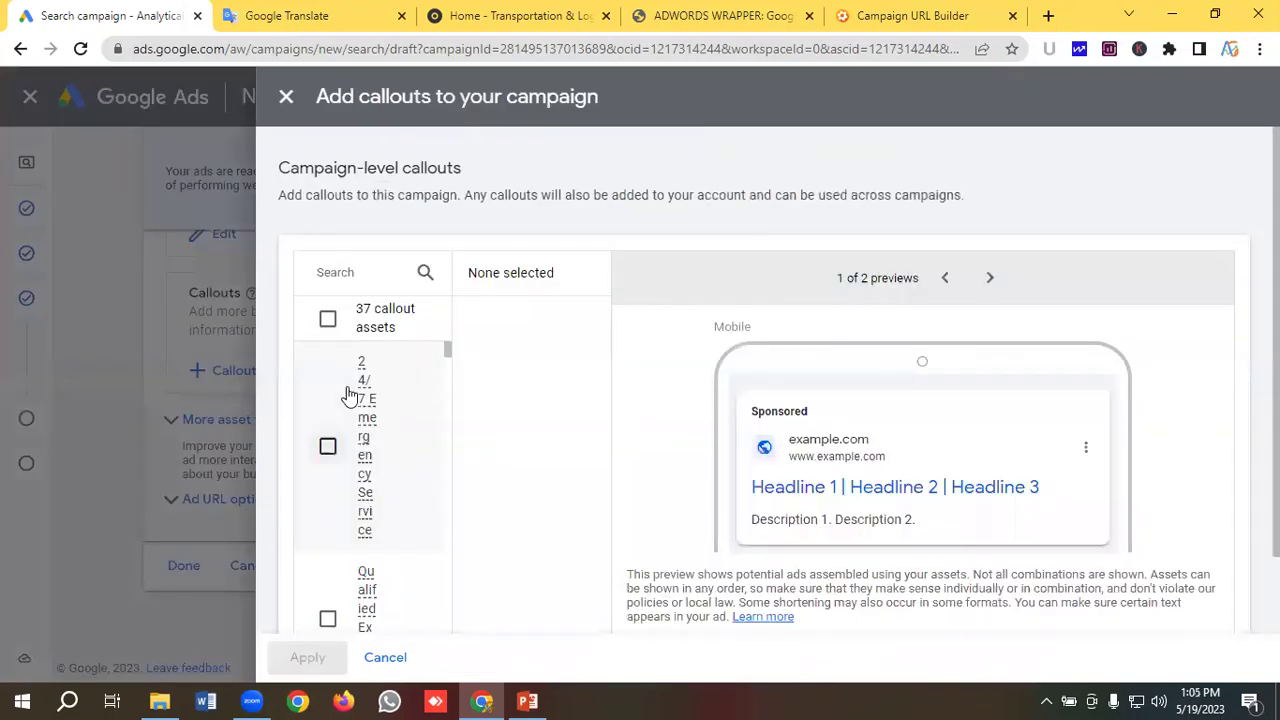
scroll(417, 400, "down", 8)
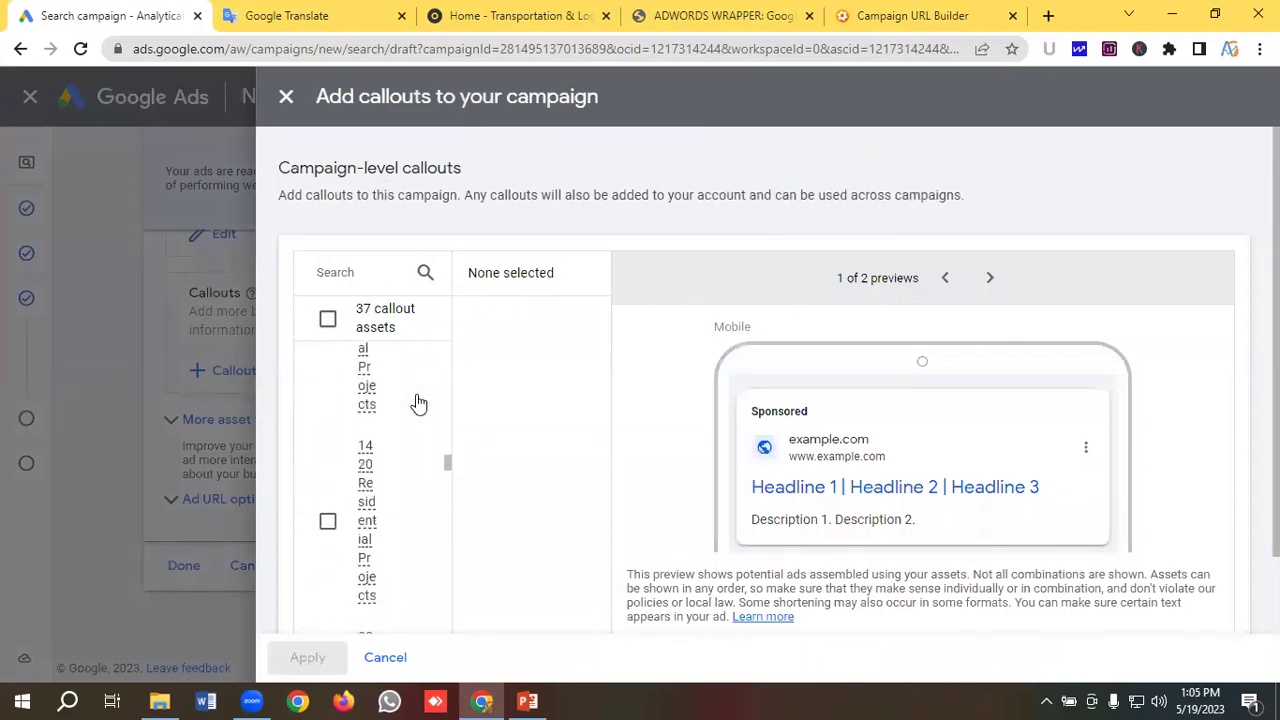
scroll(418, 403, "down", 10)
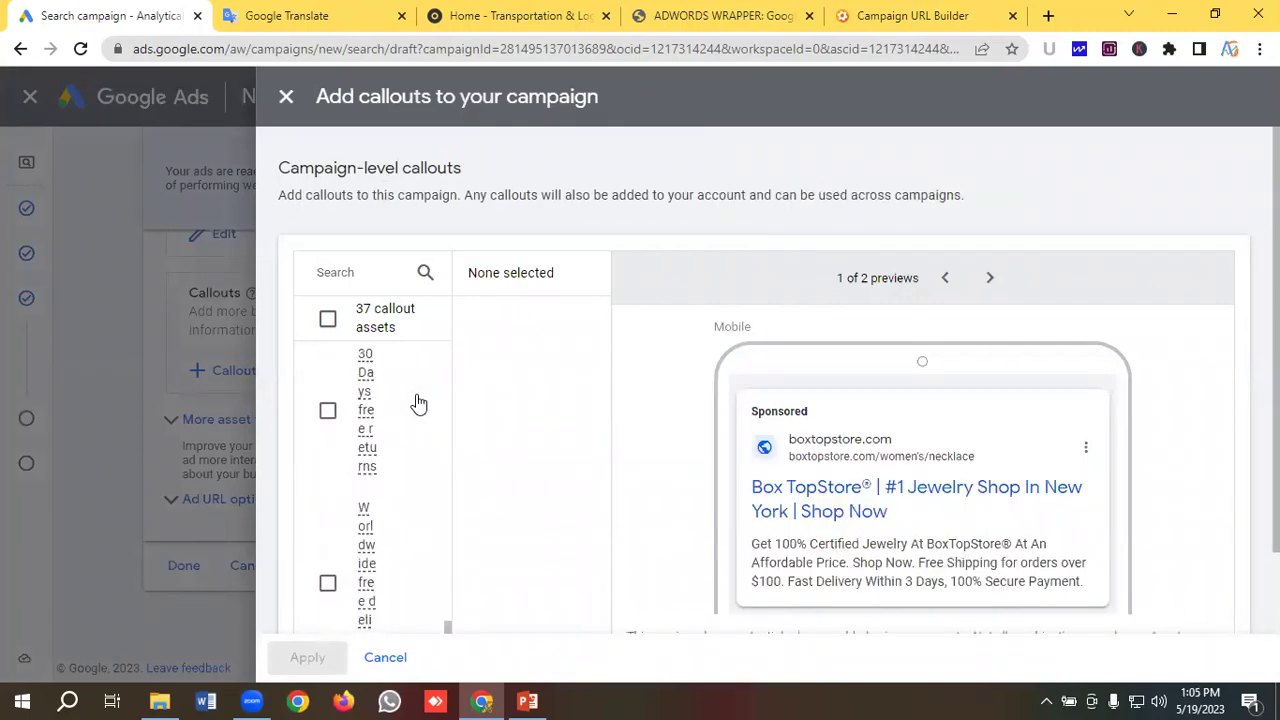
scroll(416, 402, "down", 3)
scroll(390, 428, "down", 2)
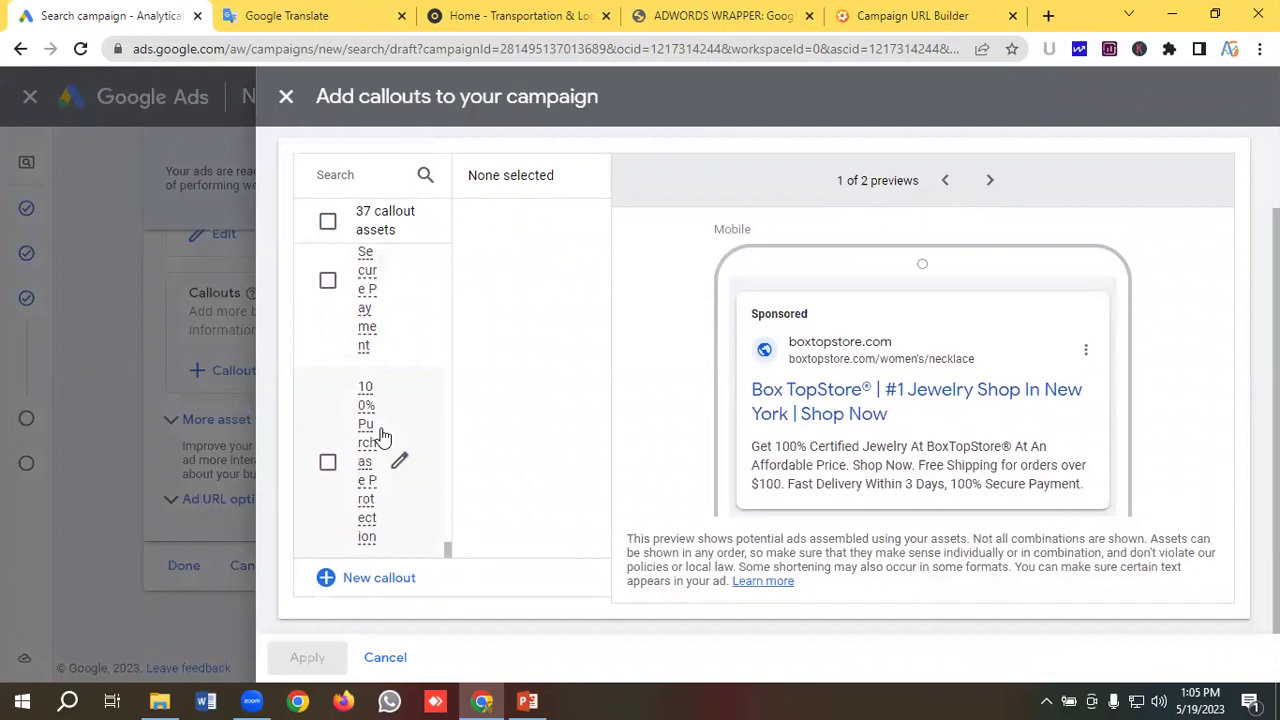
left_click(373, 577)
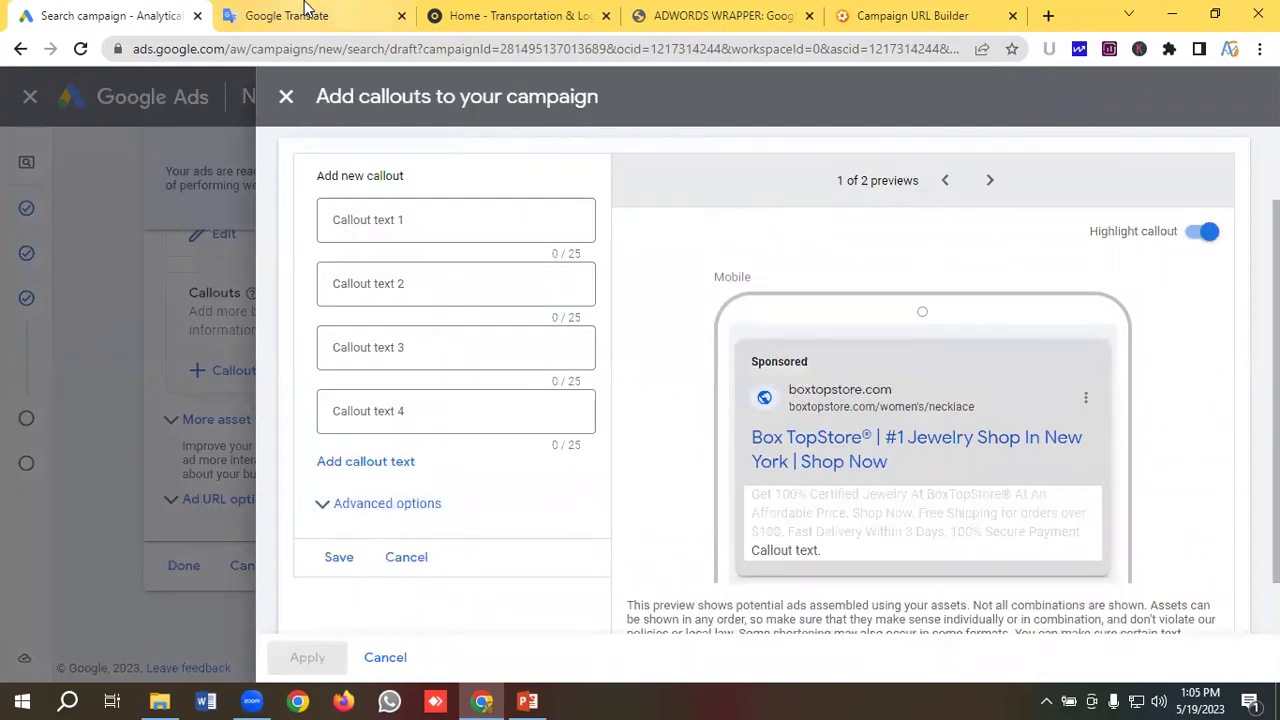
Copy "35 years in business" from the Google Translate notes into callout text 1 in Google Ads
left_click(306, 14)
scroll(211, 363, "down", 2)
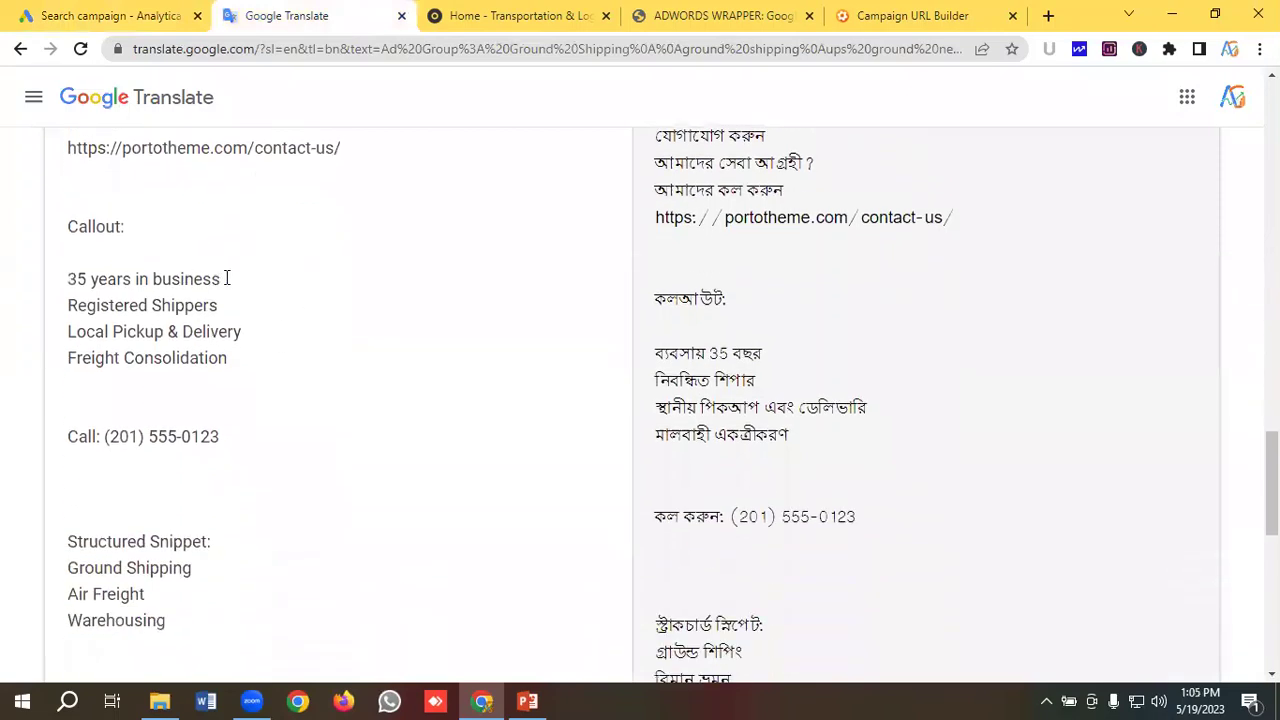
left_click_drag(227, 278, 57, 277)
key("ctrl+c")
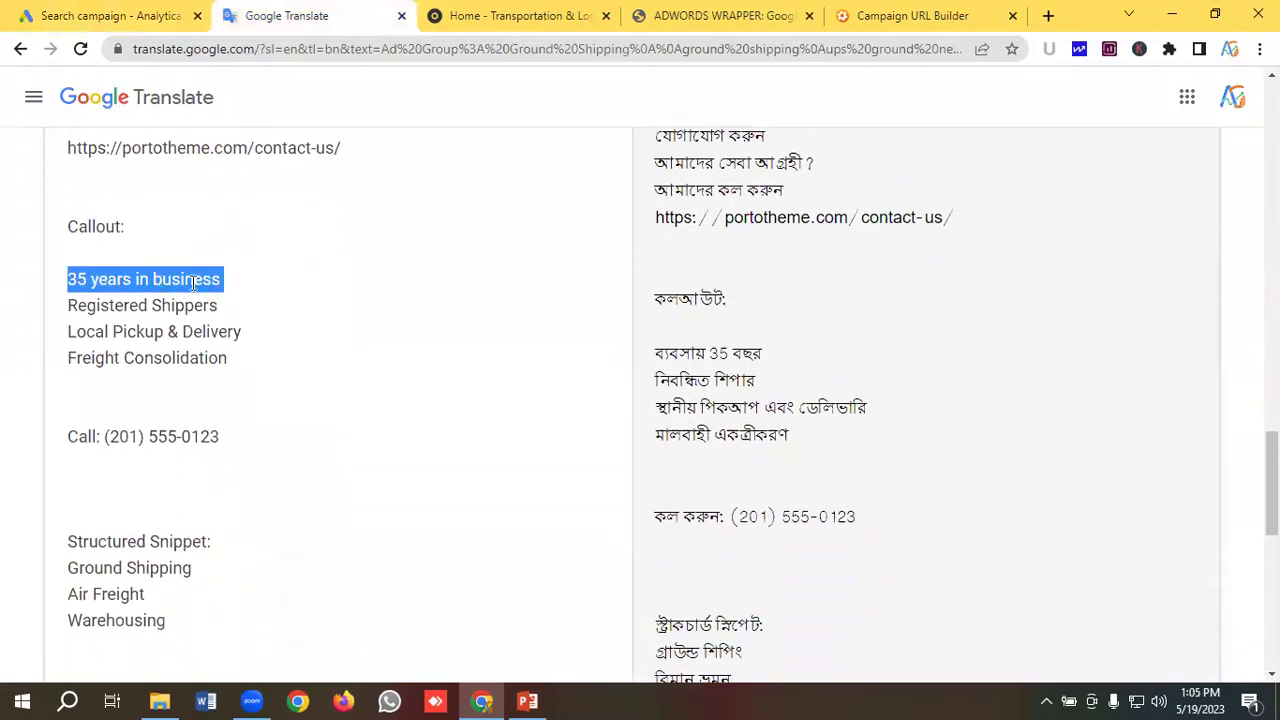
left_click(137, 15)
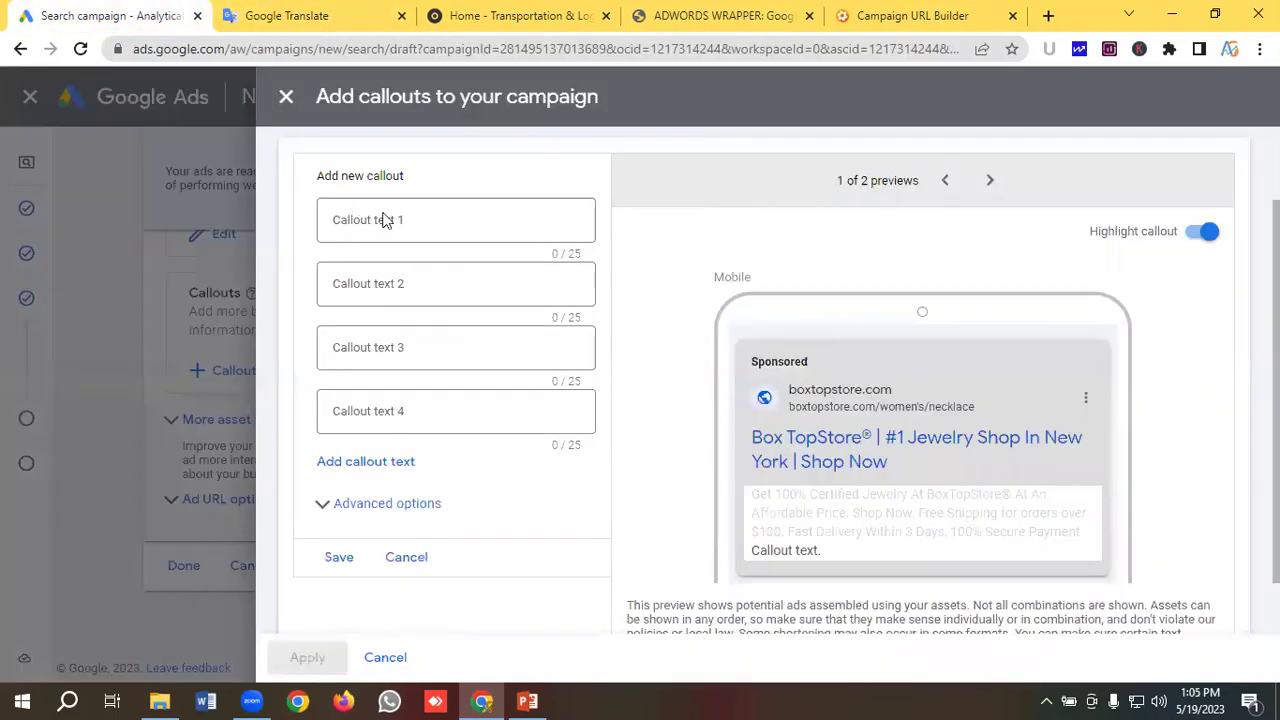
left_click(374, 220)
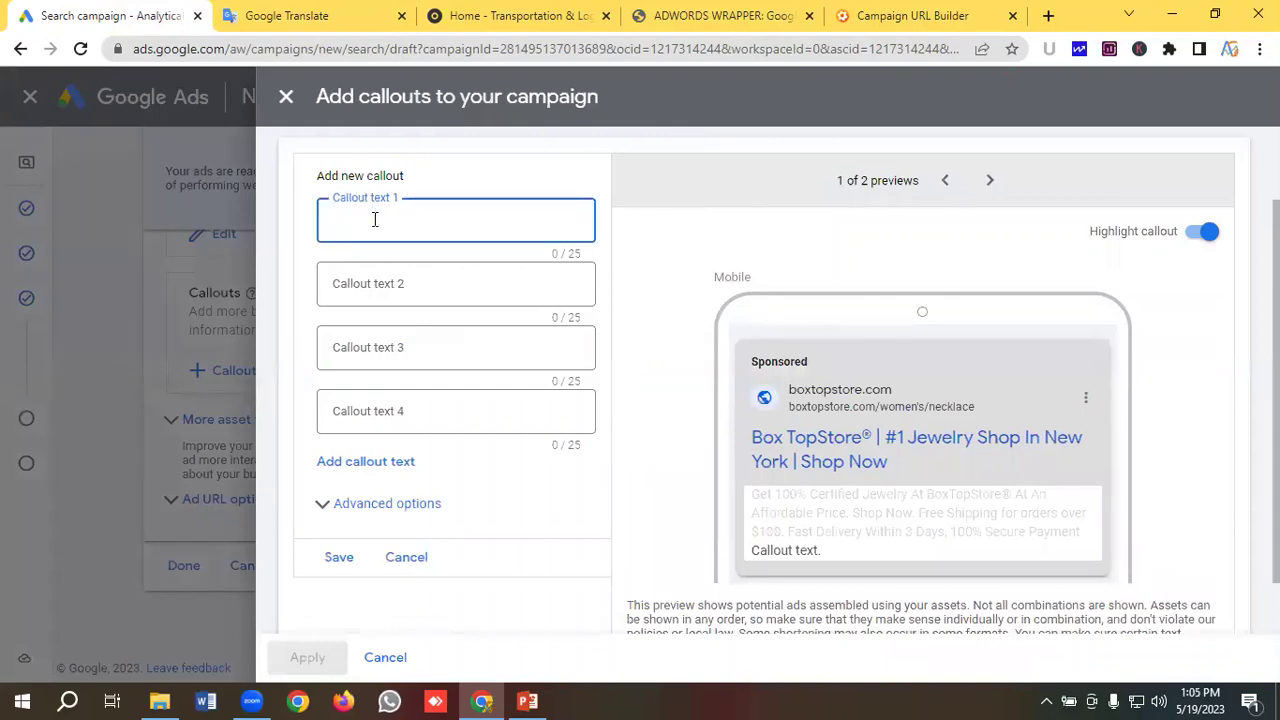
key("ctrl+v")
Copy "Registered Shippers" from the Google Translate notes into callout text 2 in Google Ads
left_click(300, 15)
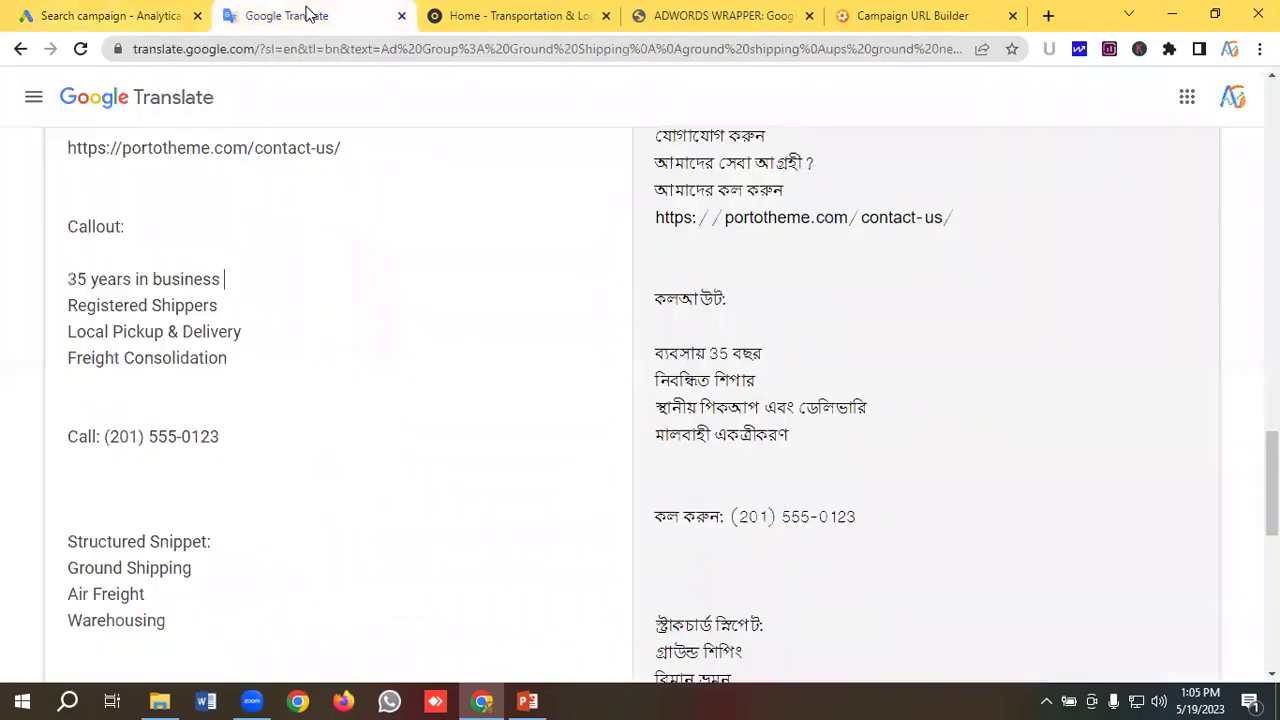
left_click_drag(236, 313, 36, 312)
key("ctrl+c")
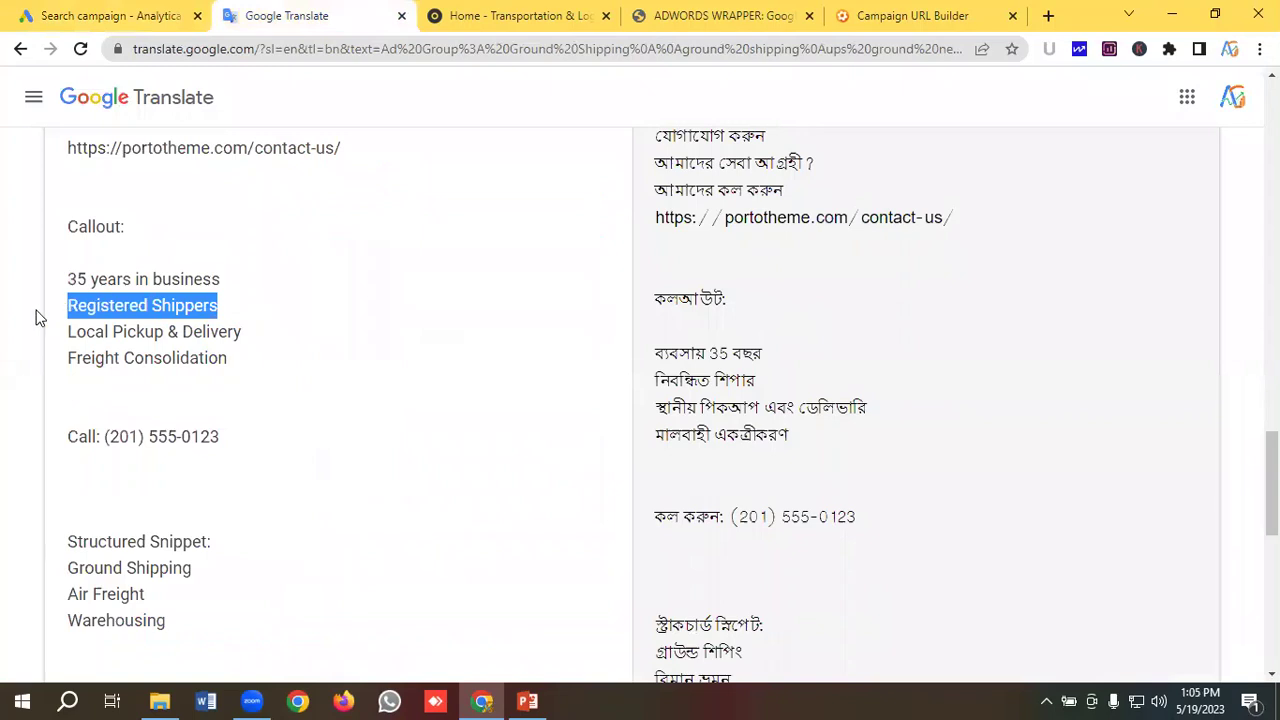
left_click(141, 10)
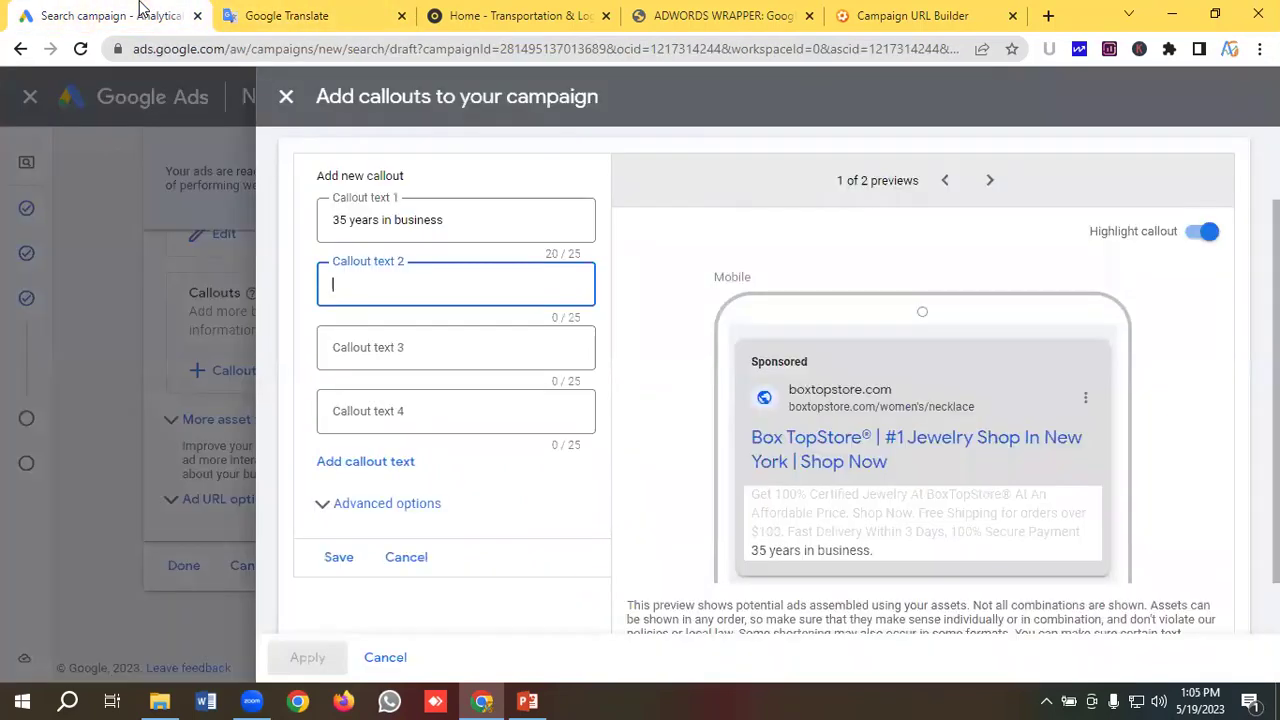
left_click(372, 298)
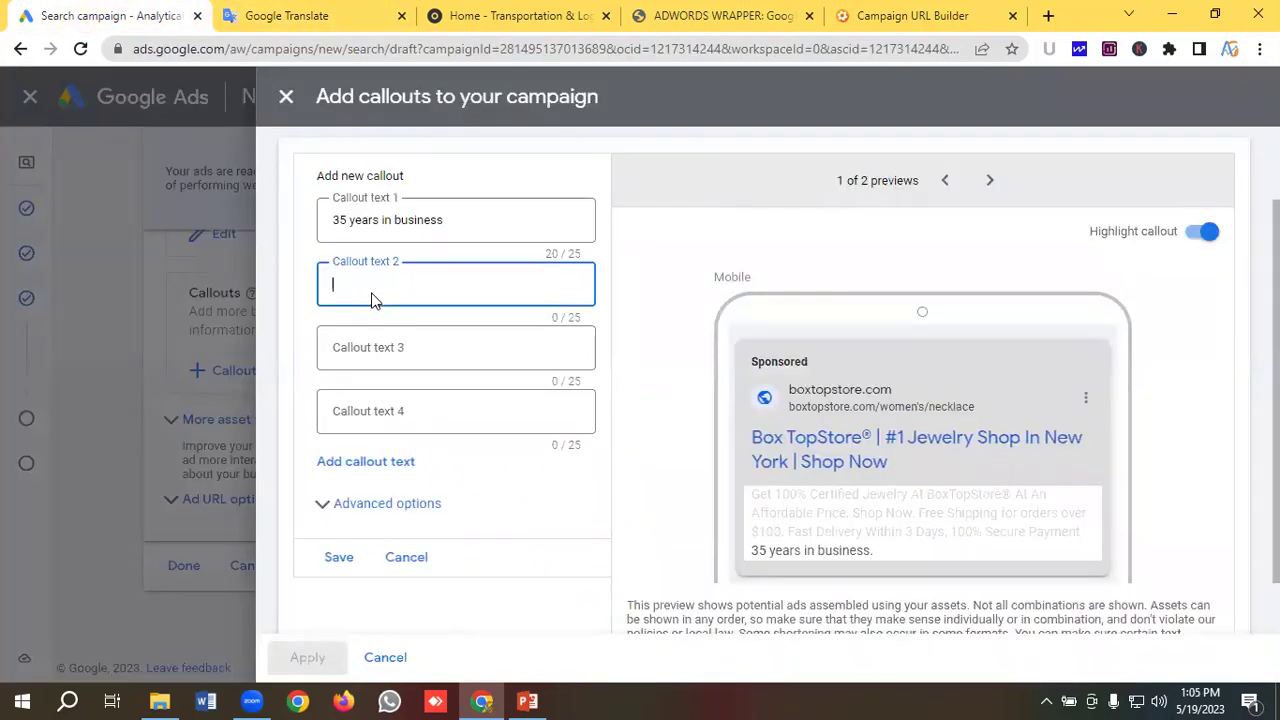
key("ctrl+v")
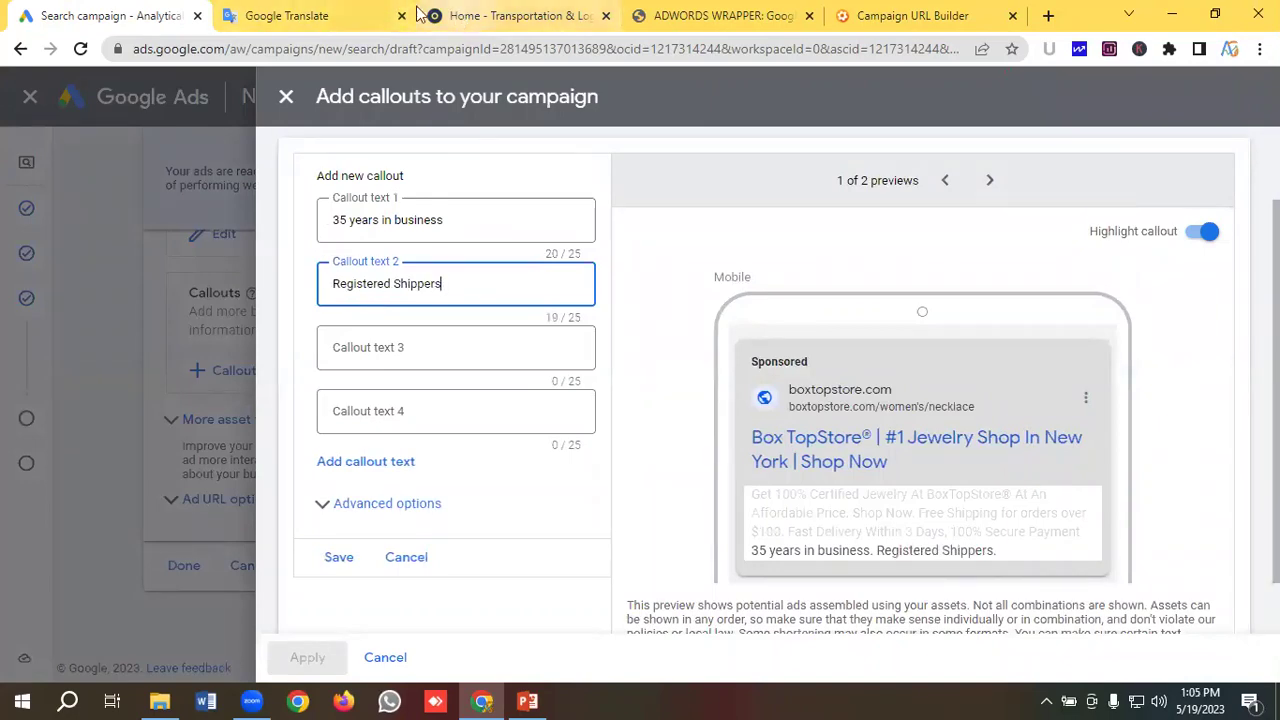
Copy "Local Pickup & Delivery" from the Google Translate notes into callout text 3 in Google Ads
left_click(341, 10)
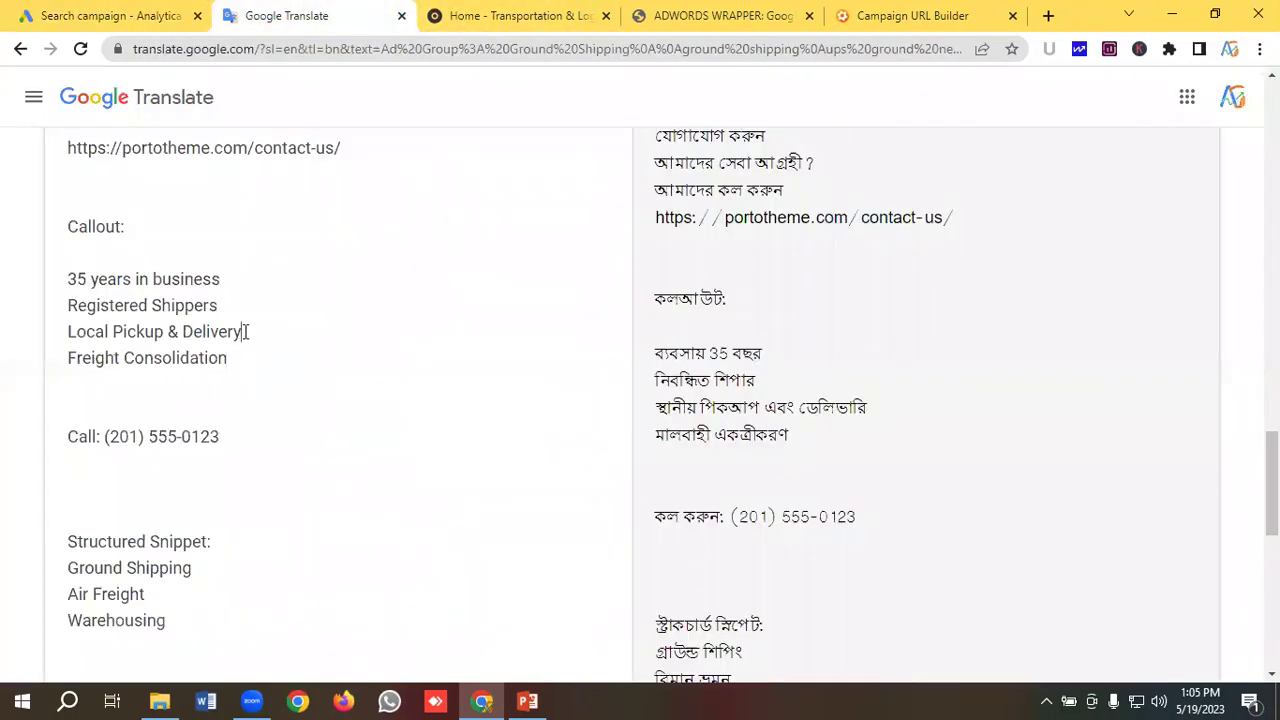
left_click_drag(245, 331, 64, 338)
key("ctrl+c")
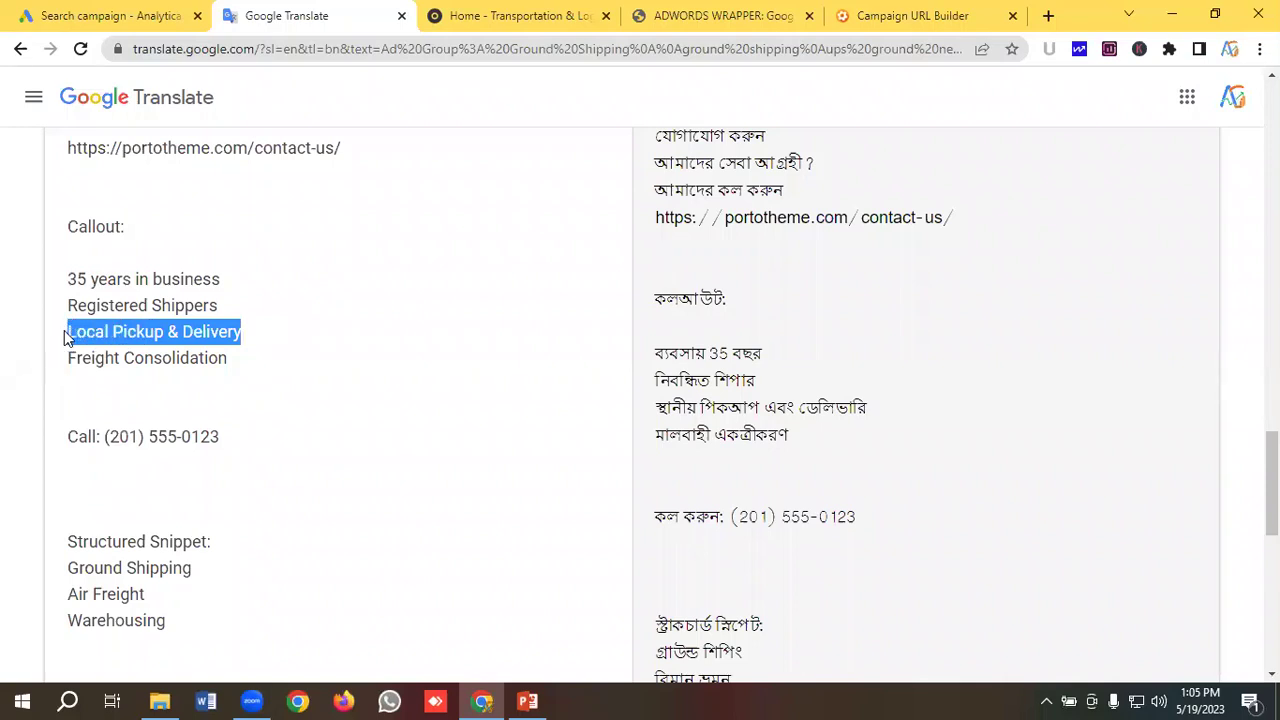
left_click(126, 13)
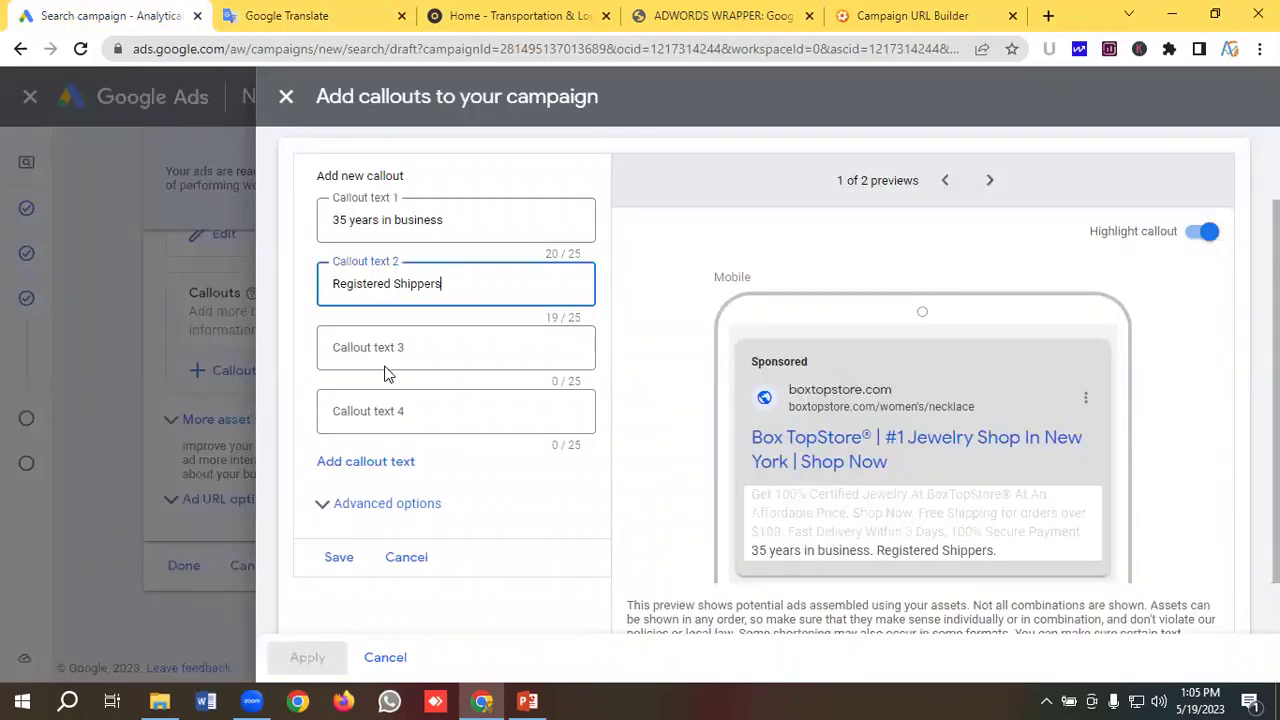
left_click(395, 347)
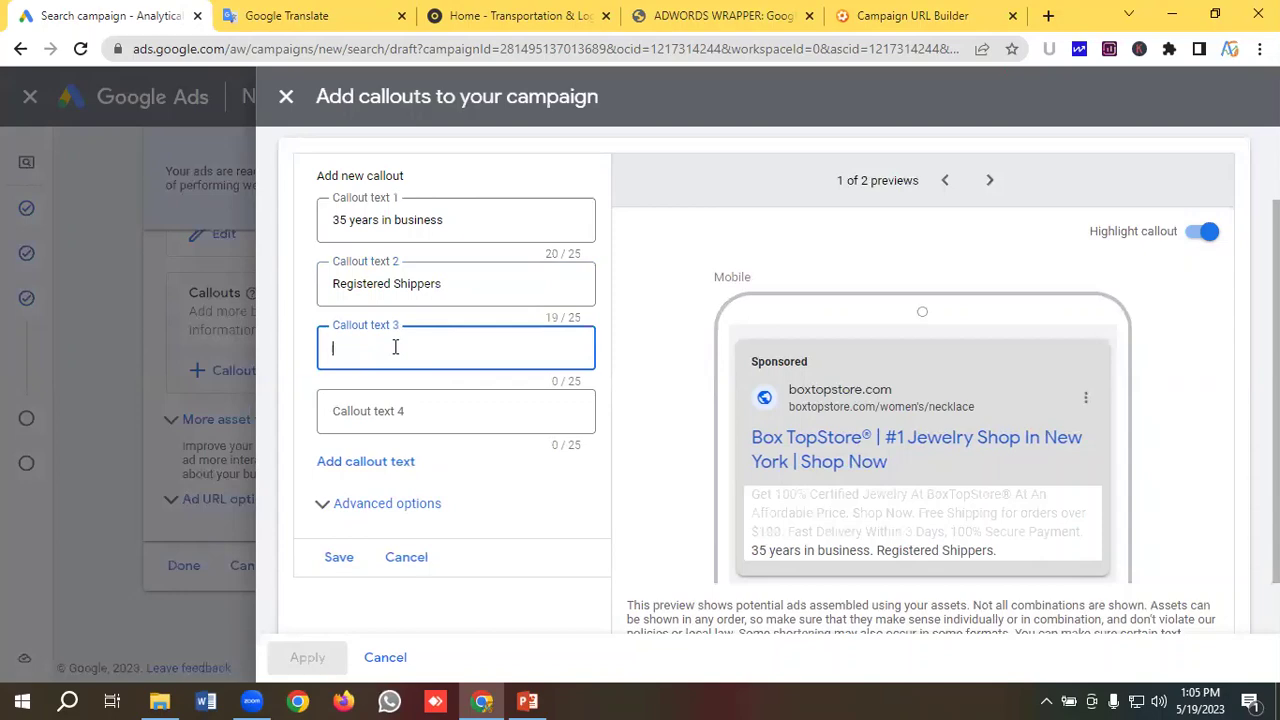
key("ctrl+v")
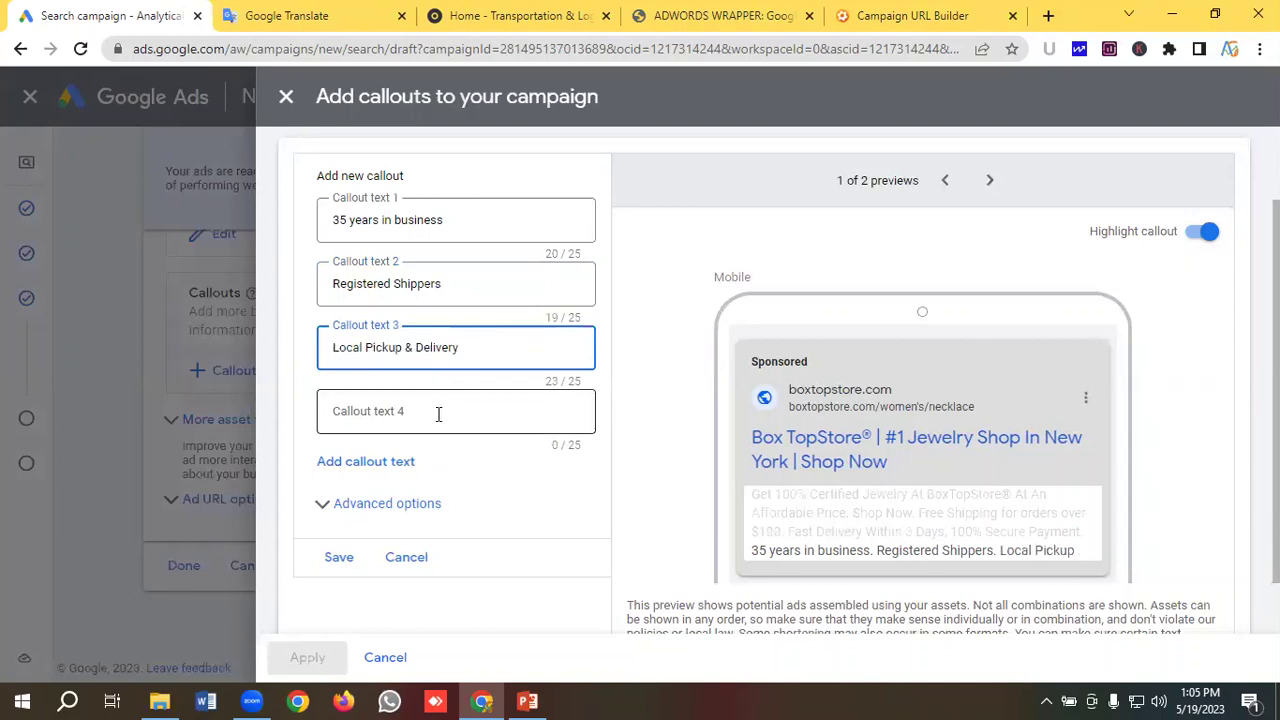
Copy "Freight Consolidation" from the Google Translate notes into callout text 4 in Google Ads
left_click(305, 12)
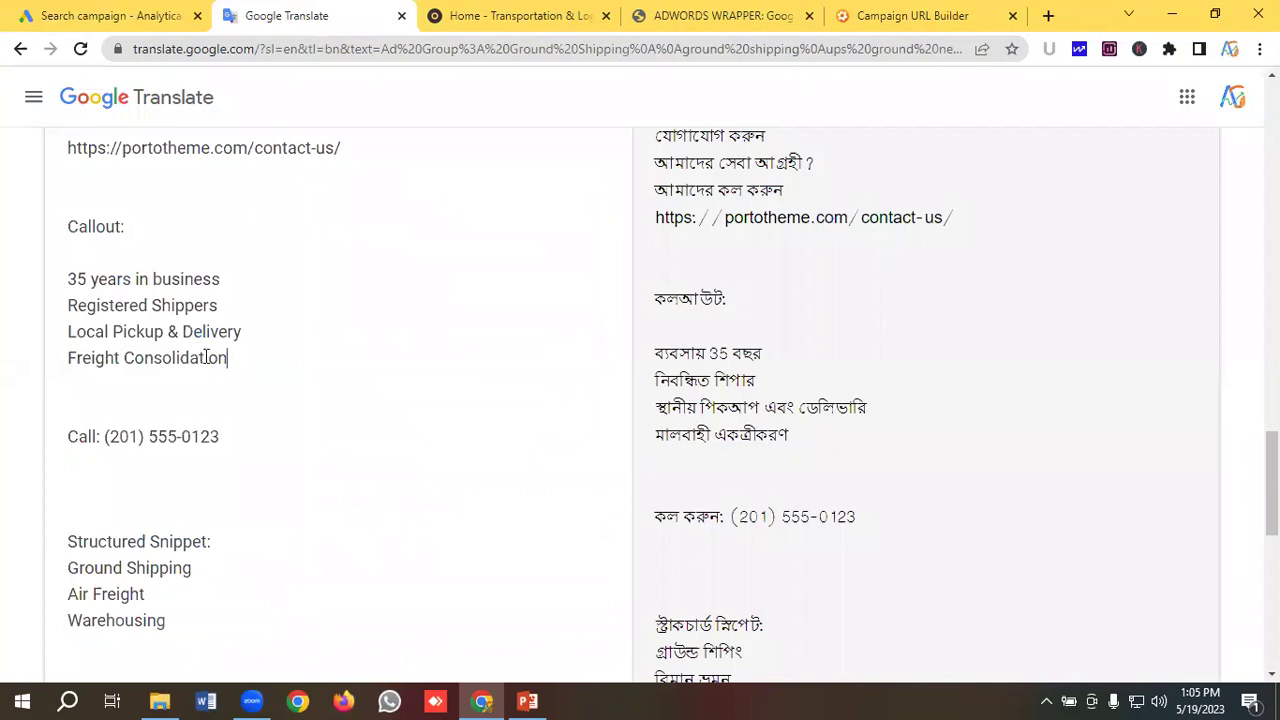
left_click_drag(227, 357, 58, 354)
key("ctrl+c")
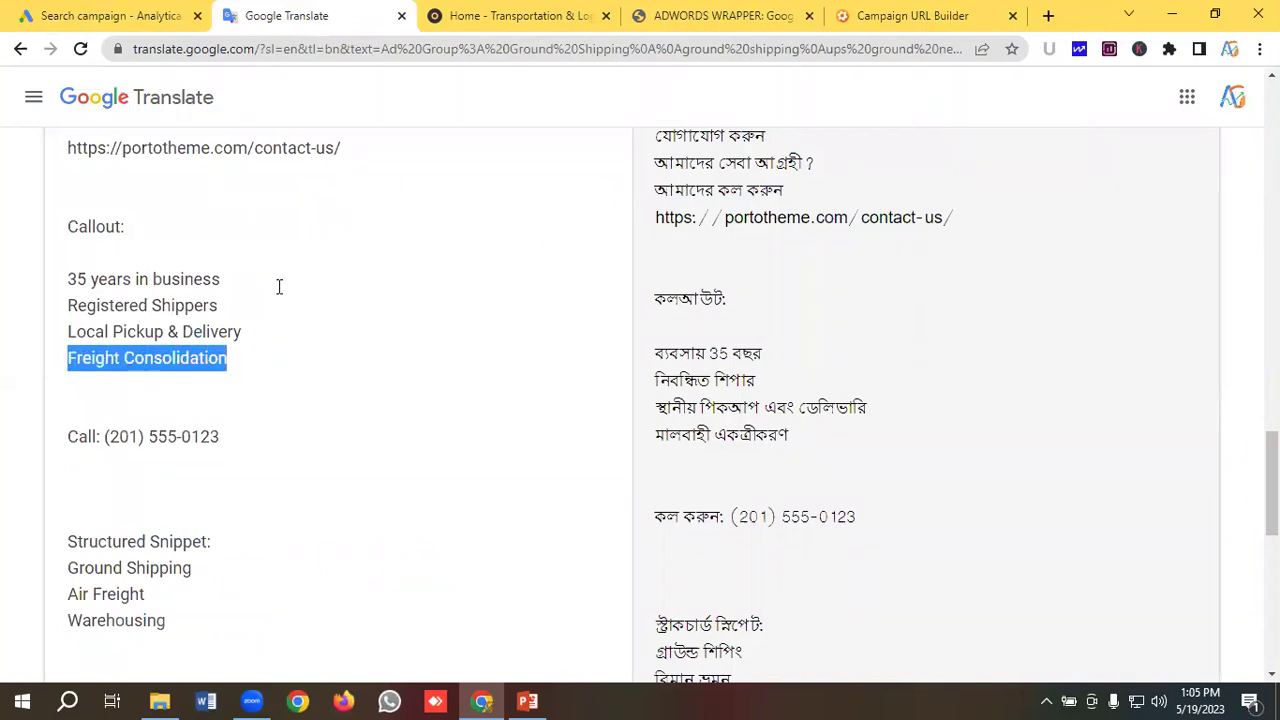
left_click(143, 15)
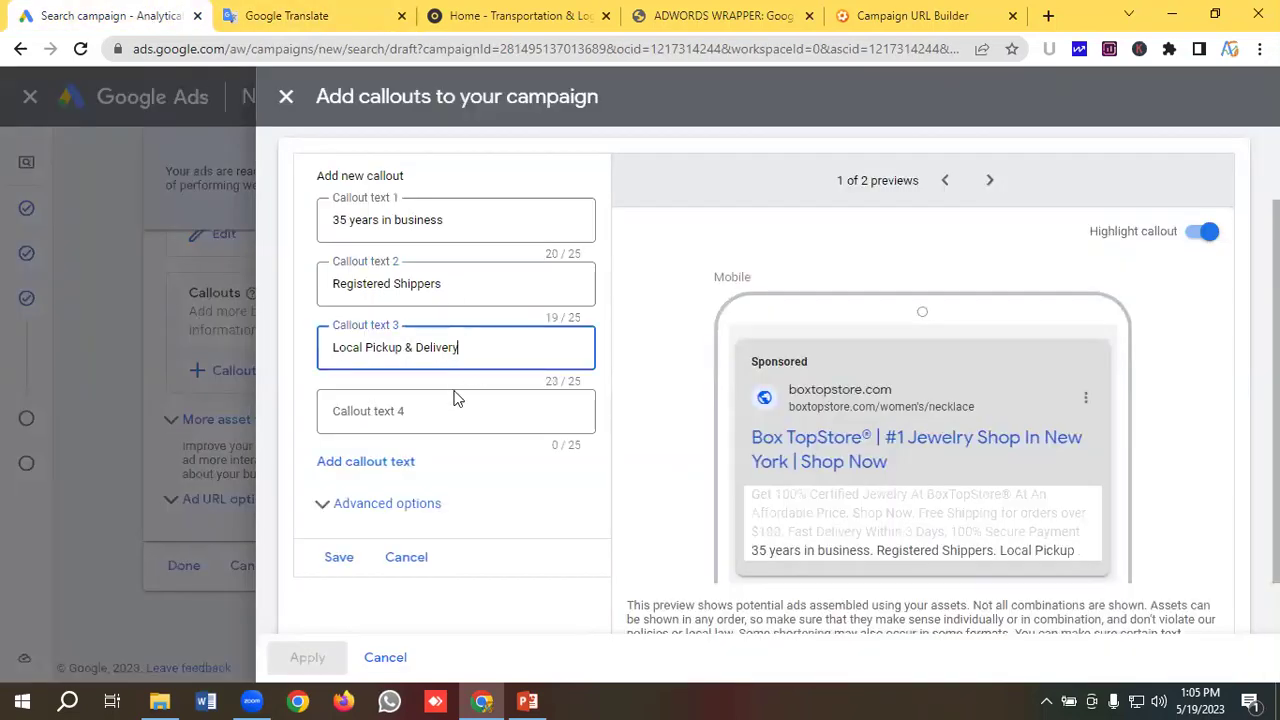
left_click(391, 412)
key("ctrl+v")
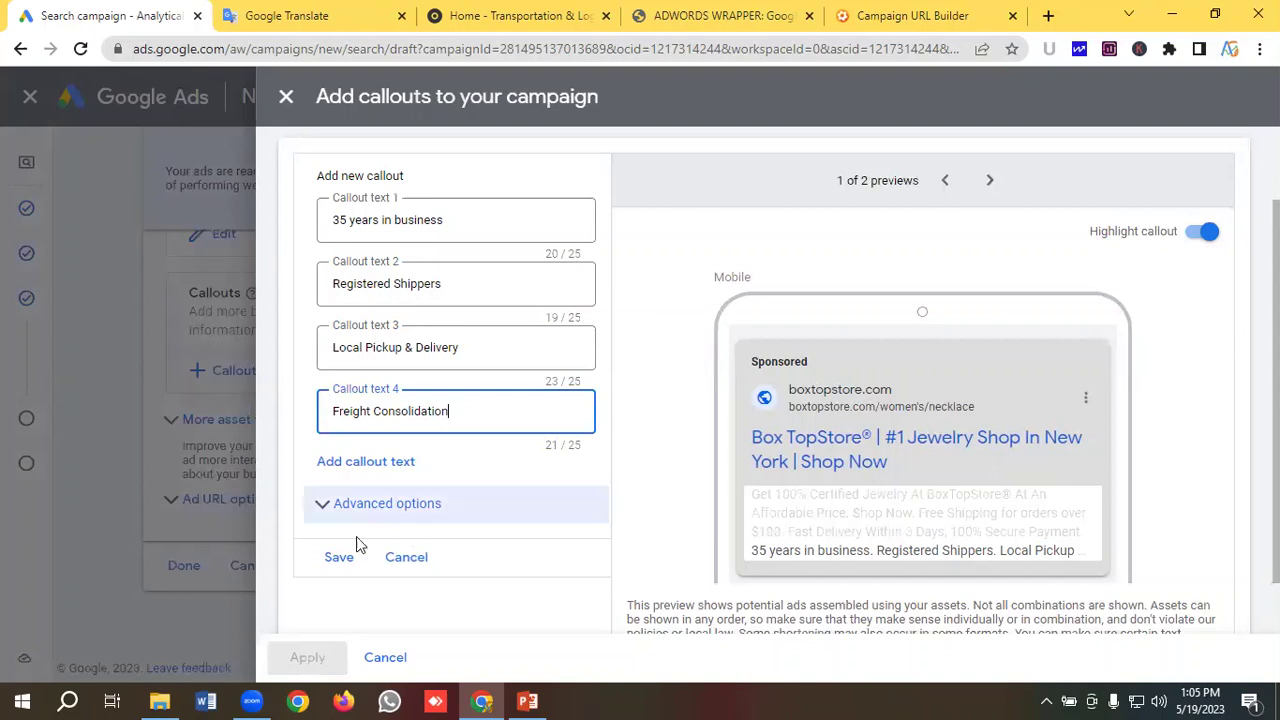
Save the four new callouts and apply them to the campaign
scroll(880, 450, "down", 1)
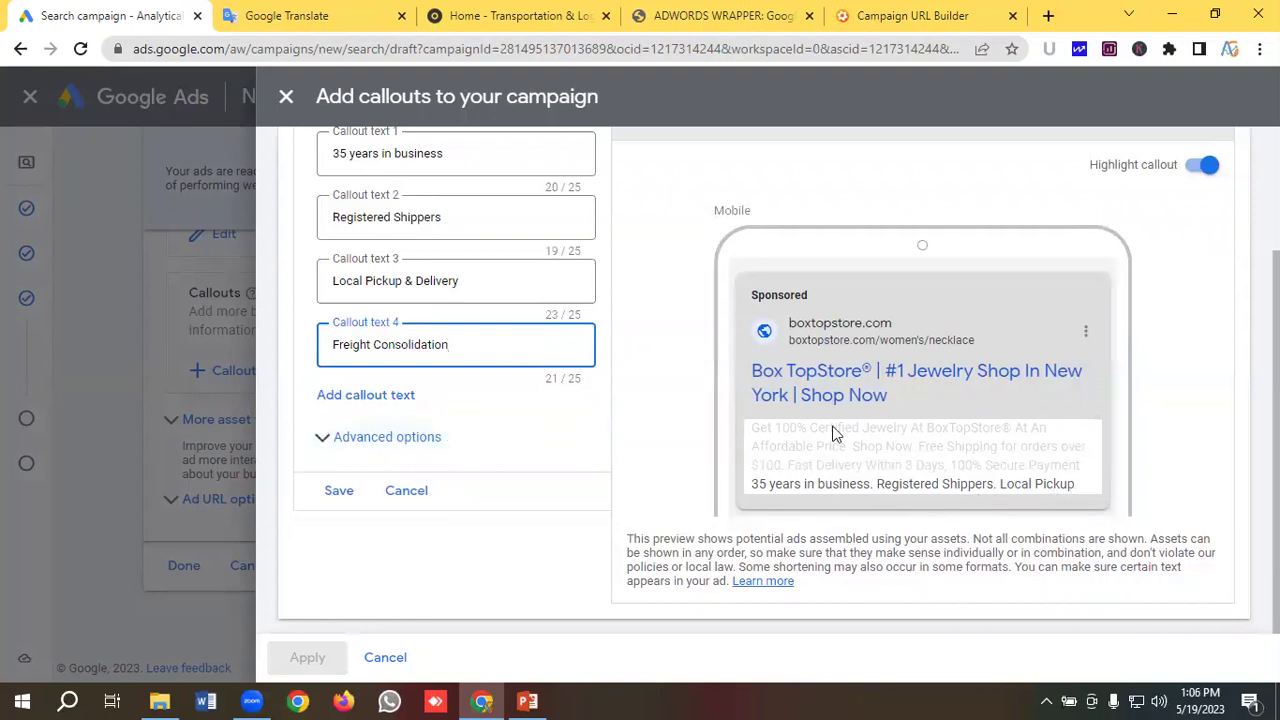
left_click(339, 490)
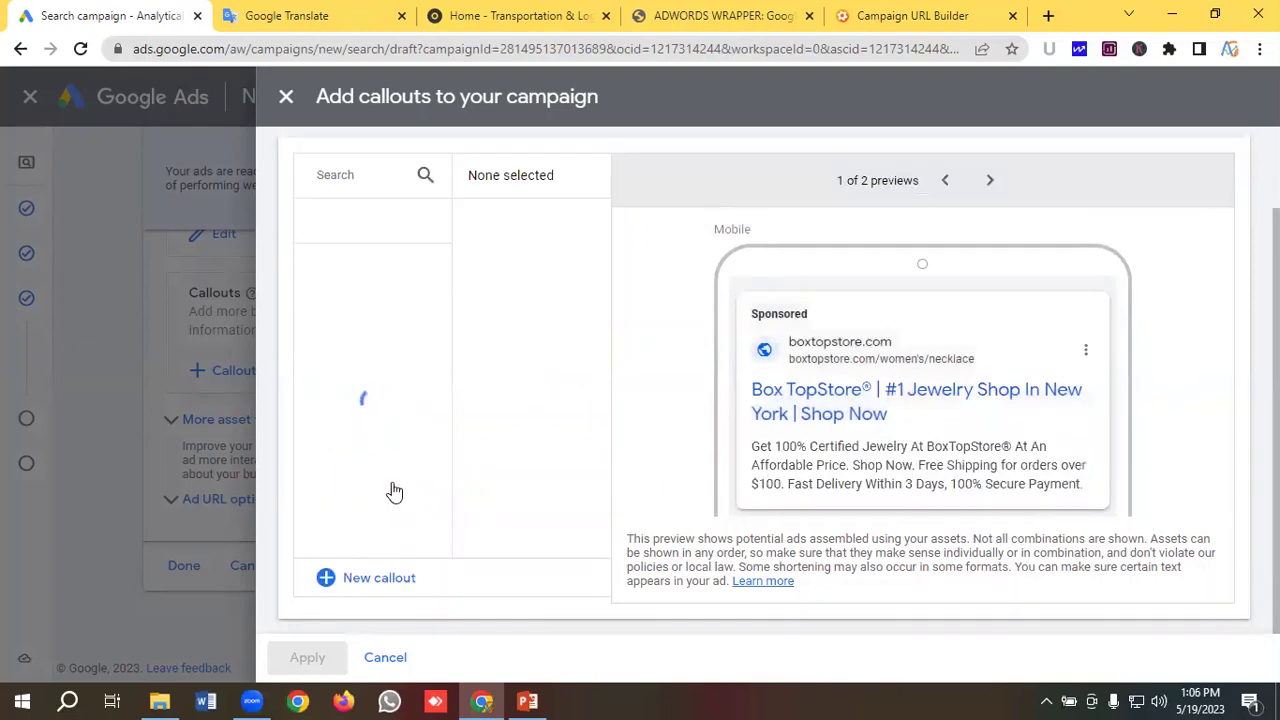
left_click(305, 656)
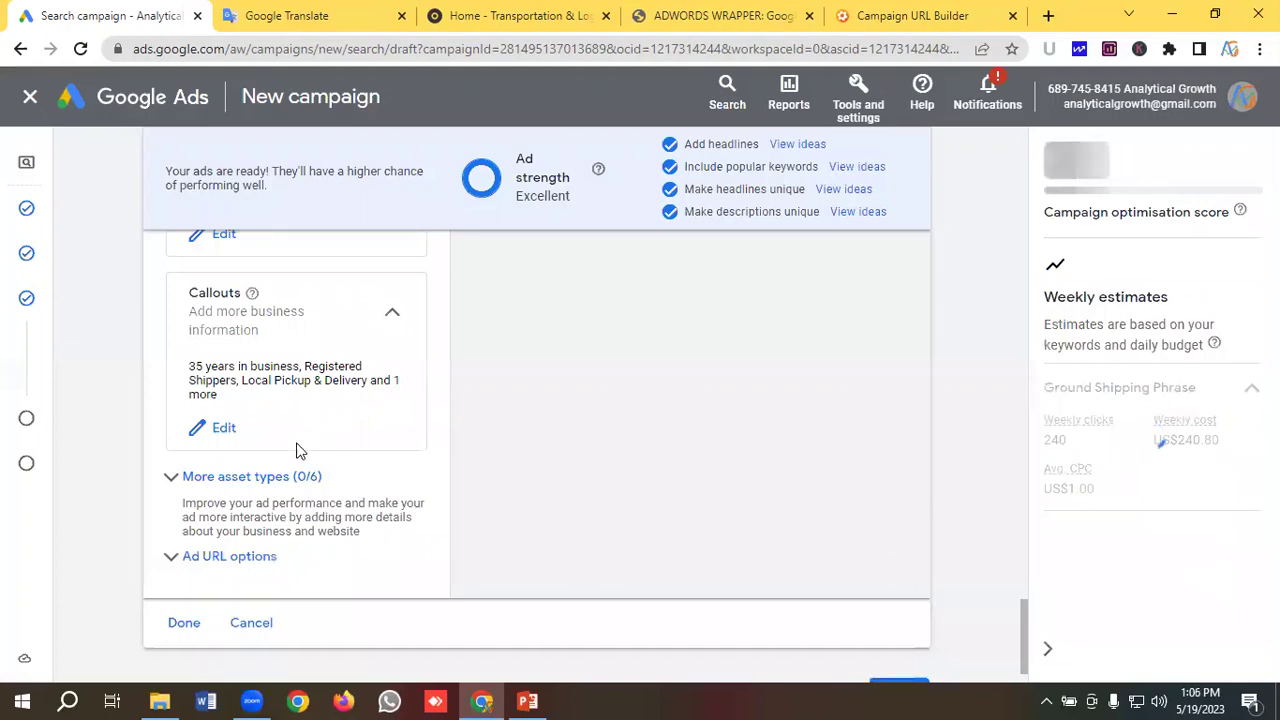
Check the structured snippet texts in the Google Translate notes, and open campaign-level structured snippets among the additional asset types in Google Ads
left_click(313, 8)
scroll(264, 292, "down", 4)
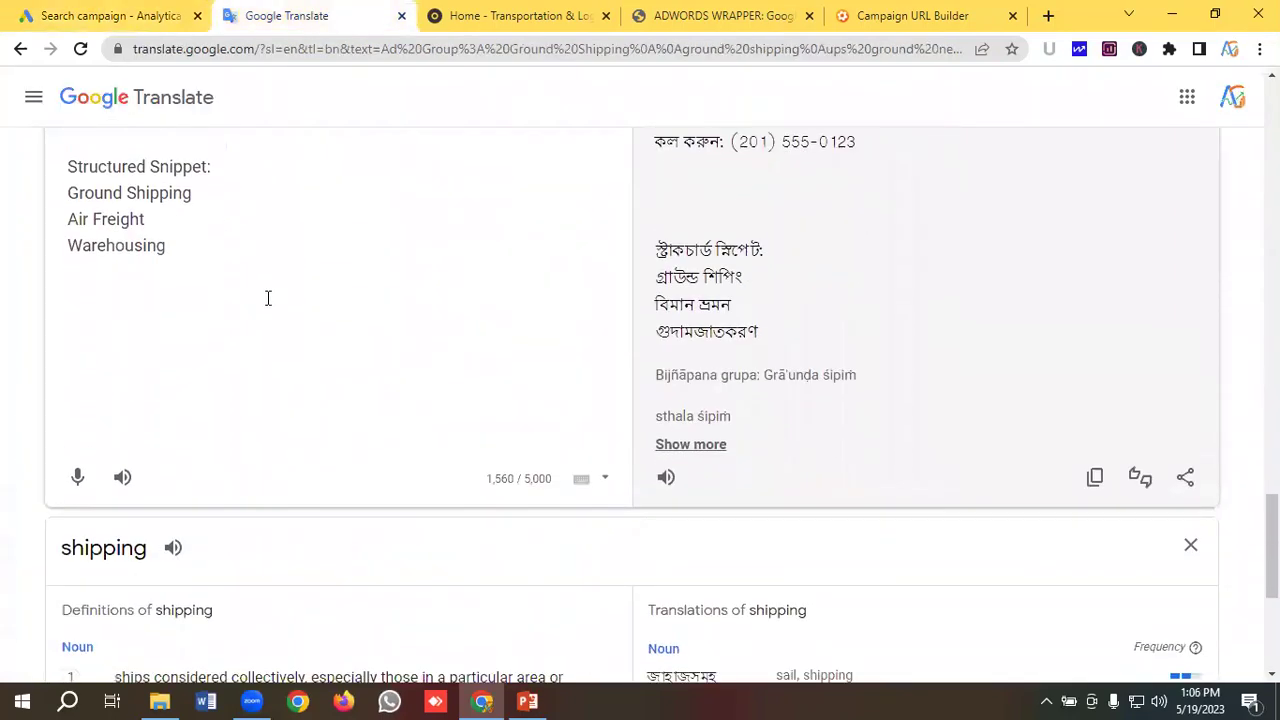
scroll(264, 292, "up", 1)
left_click(120, 12)
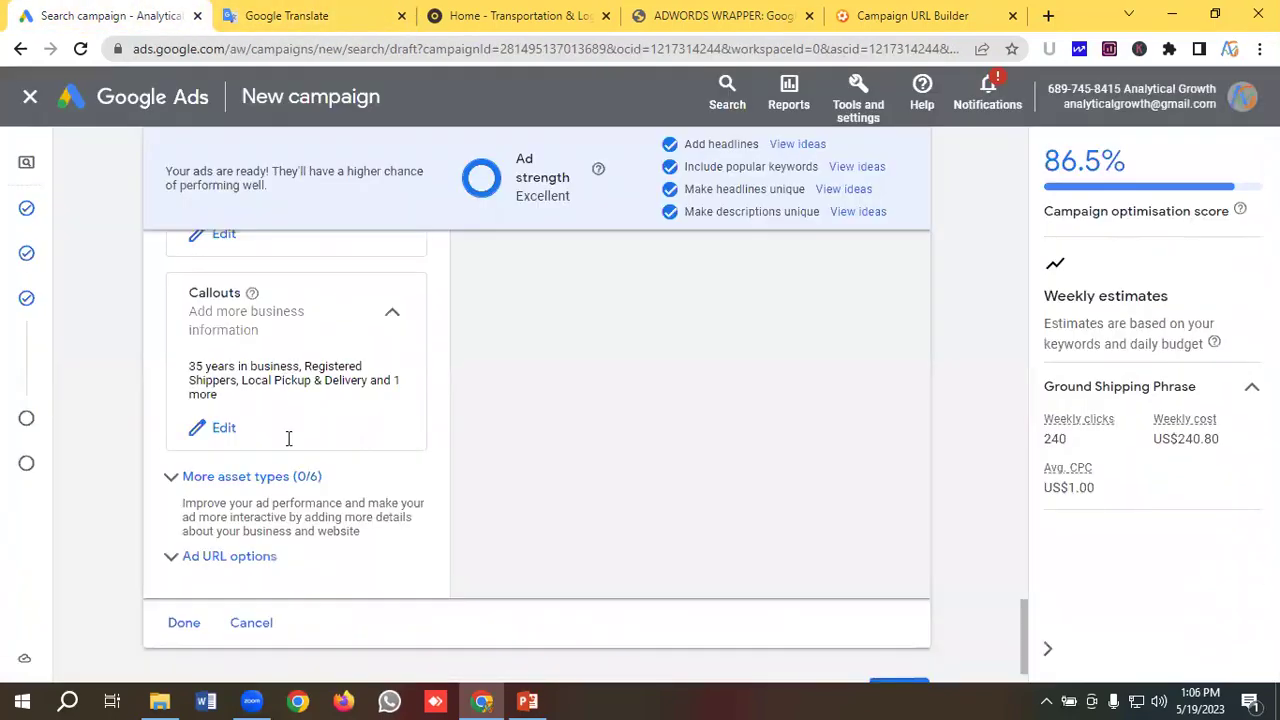
scroll(241, 476, "down", 1)
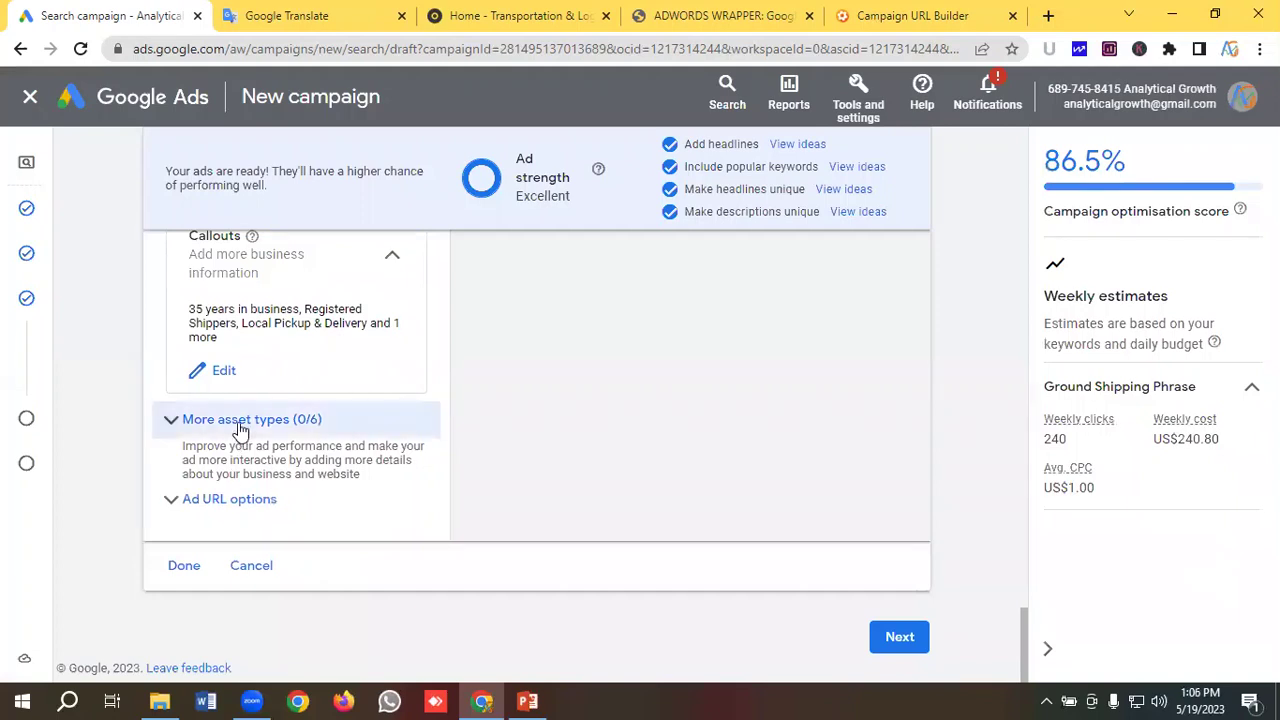
left_click(240, 428)
scroll(320, 395, "down", 3)
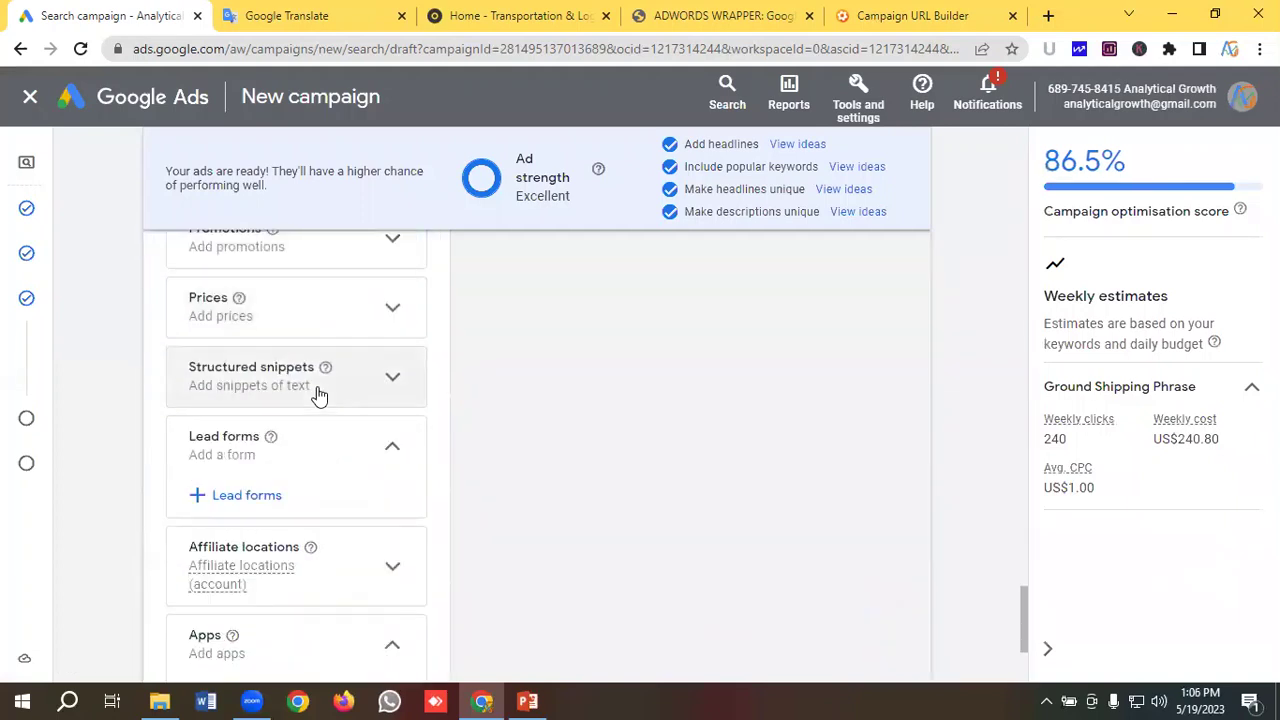
left_click(250, 383)
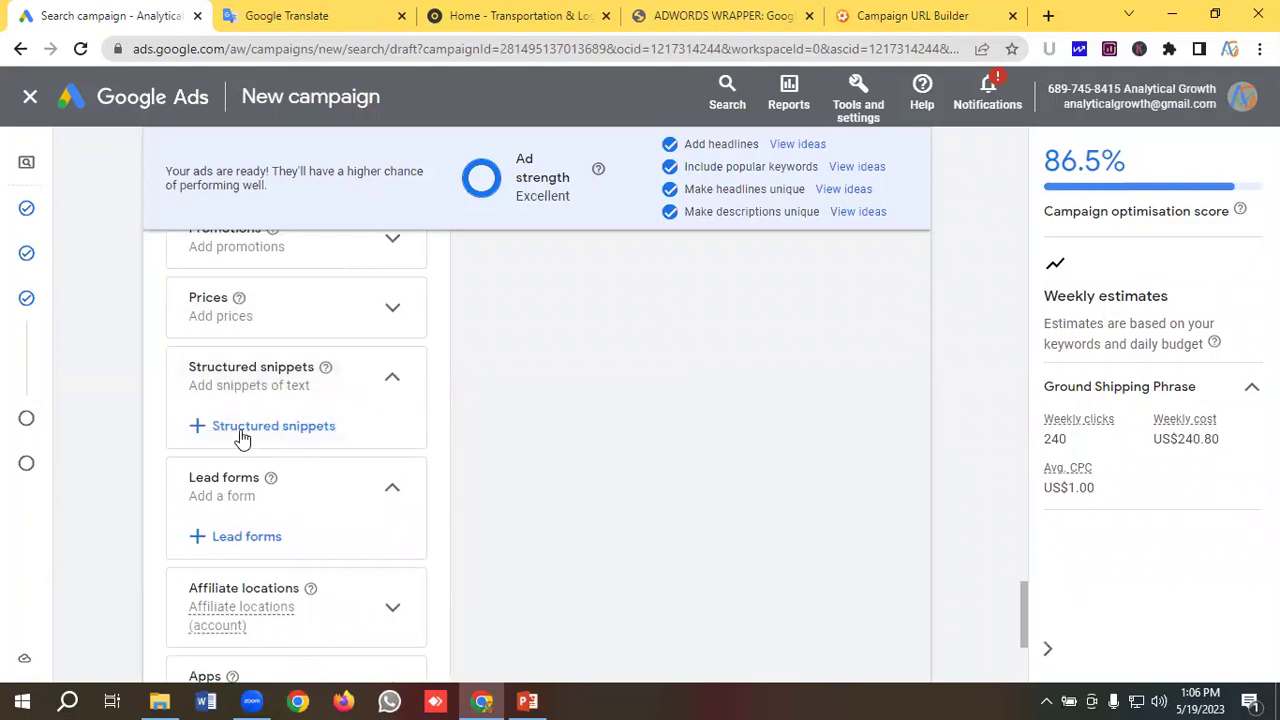
left_click(256, 427)
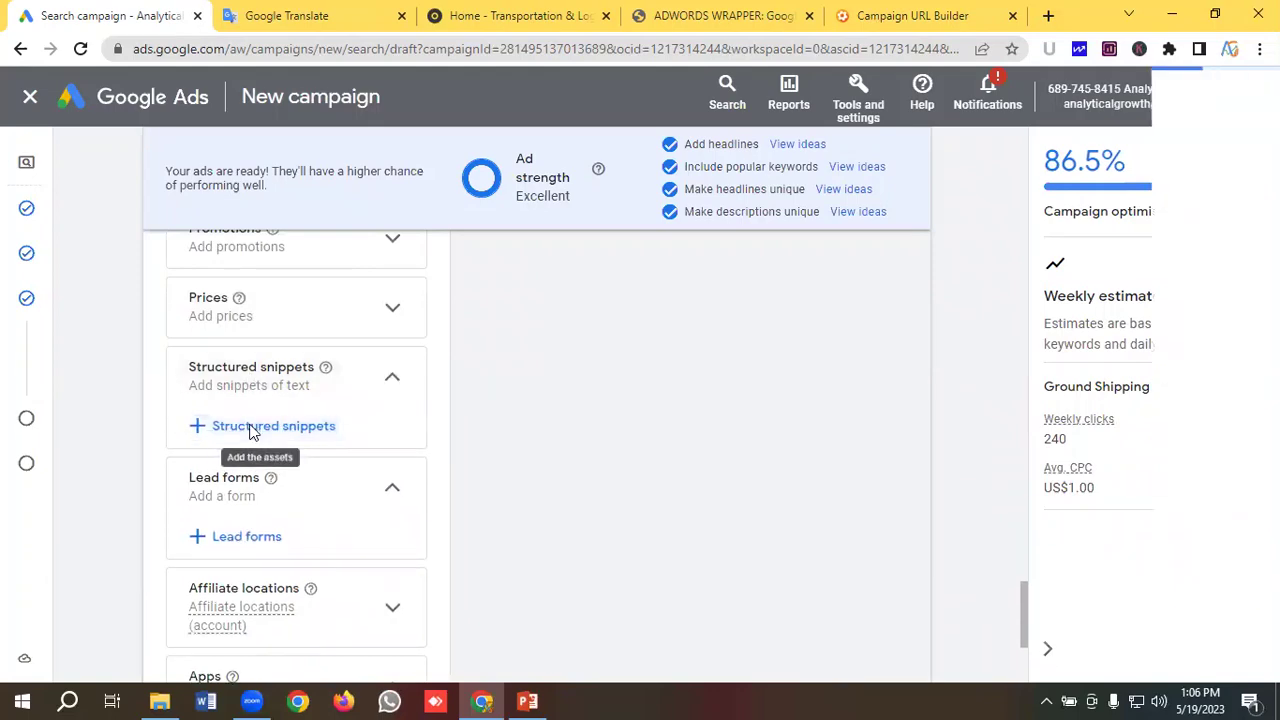
Start a new structured snippet and set its header type to Service catalog
scroll(370, 440, "down", 5)
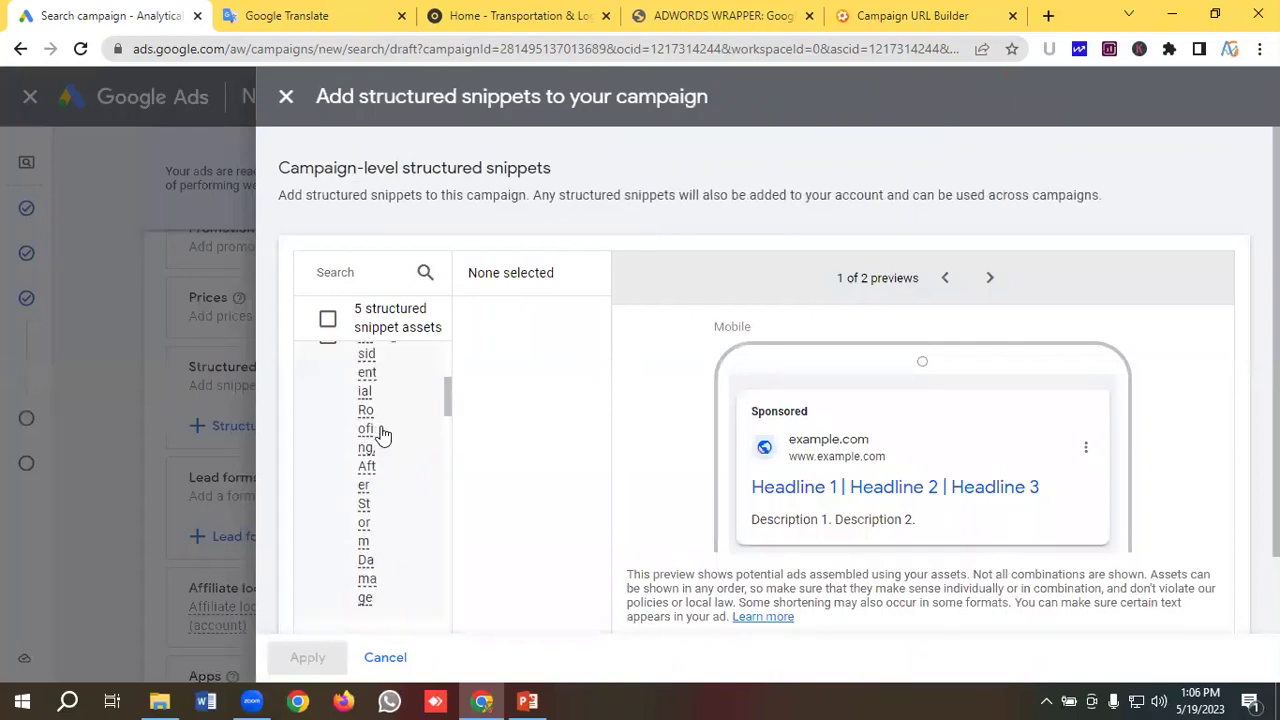
scroll(383, 436, "down", 2)
scroll(383, 436, "down", 2)
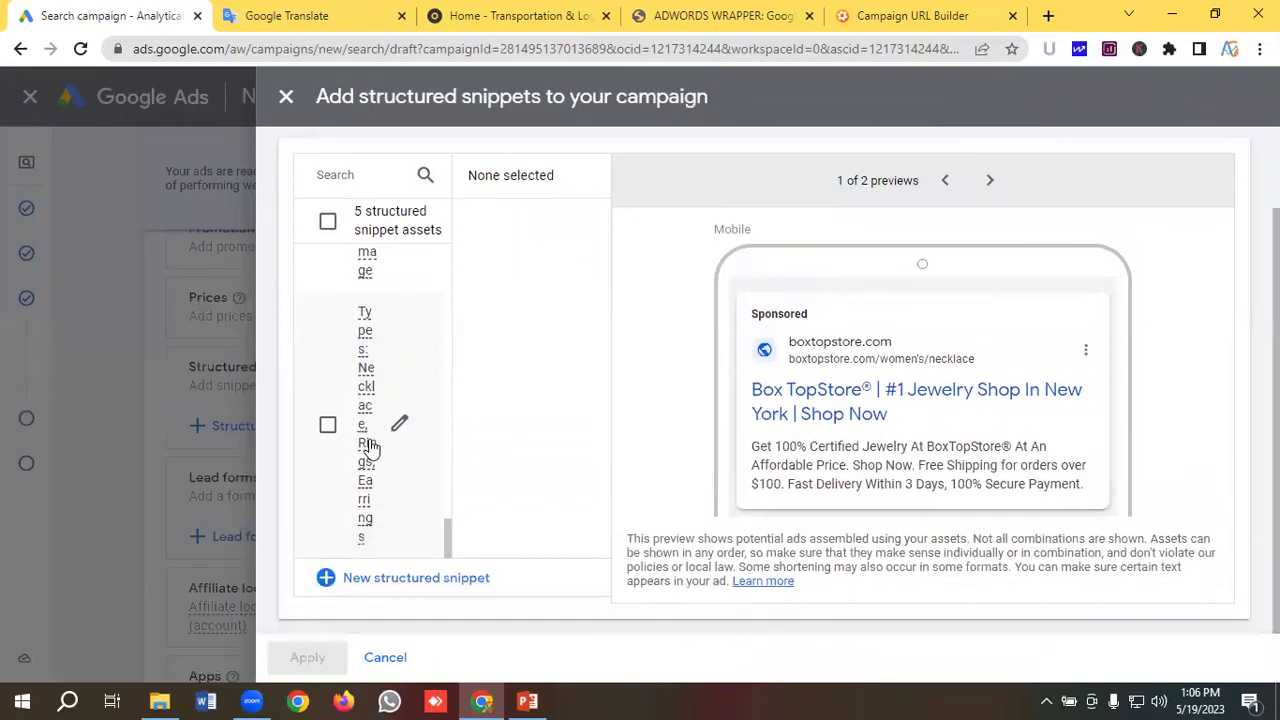
left_click(400, 572)
left_click(268, 14)
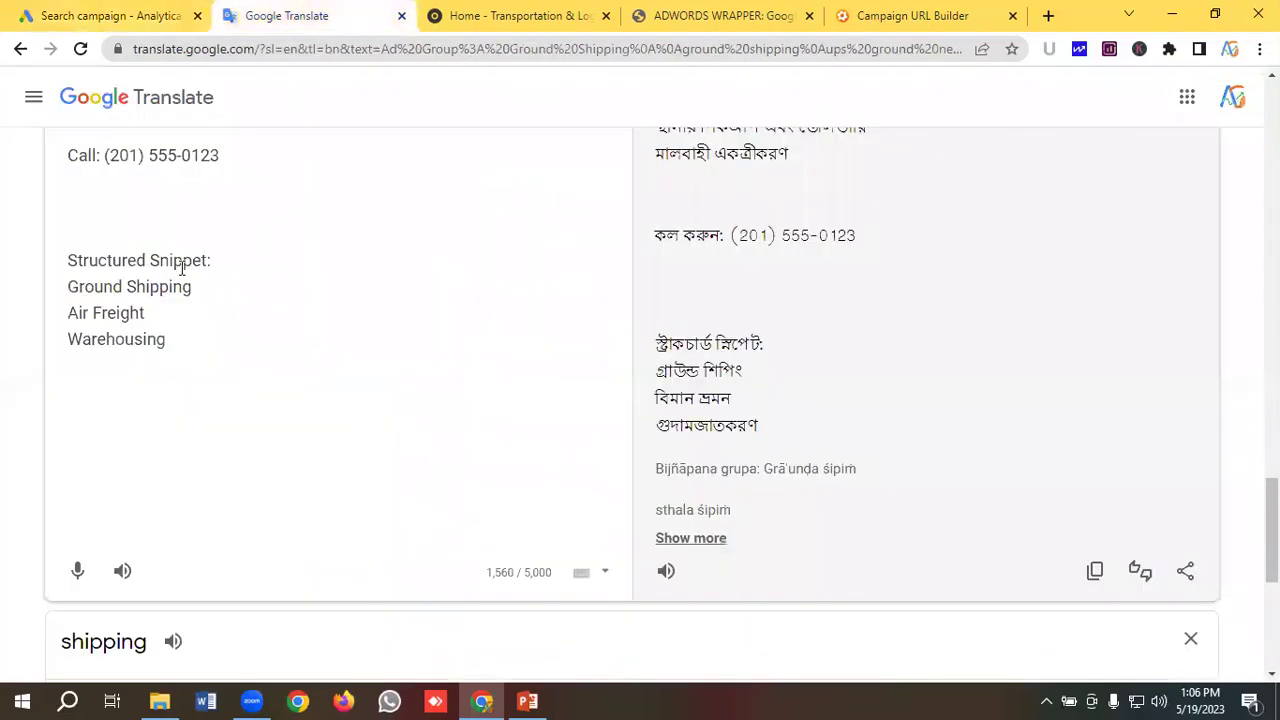
left_click(90, 12)
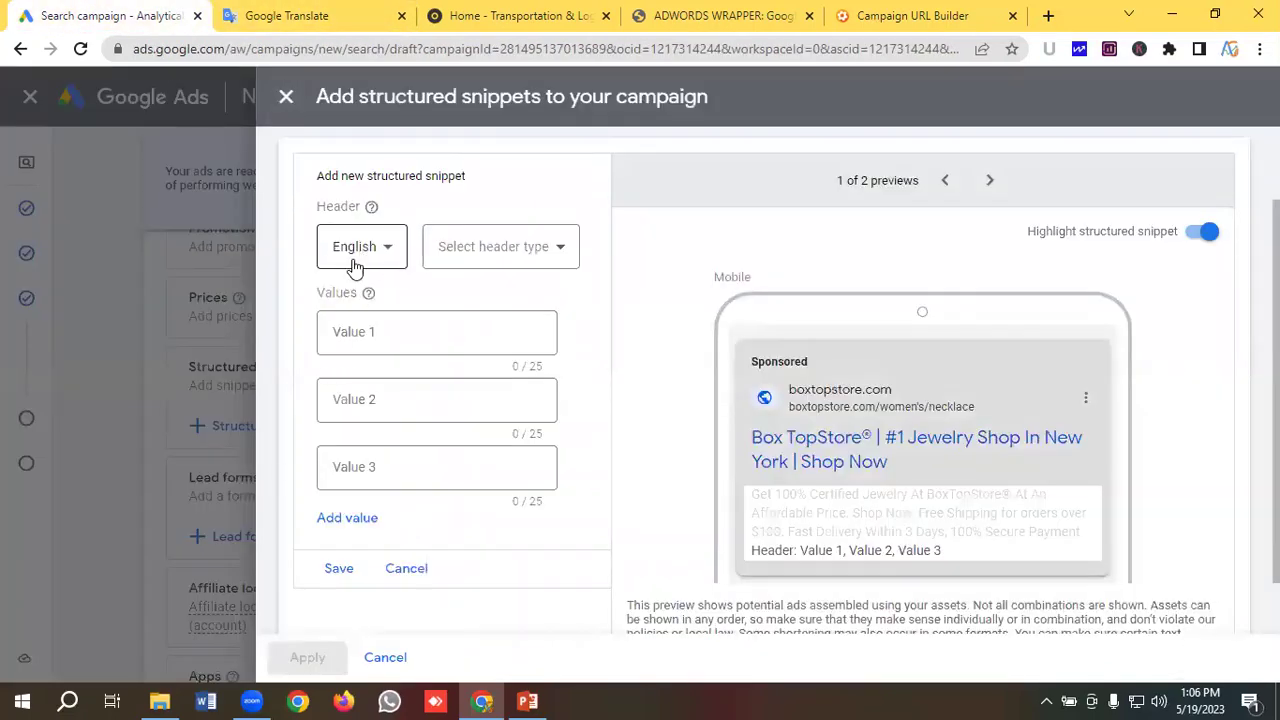
left_click(506, 254)
scroll(482, 428, "down", 1)
scroll(482, 428, "down", 2)
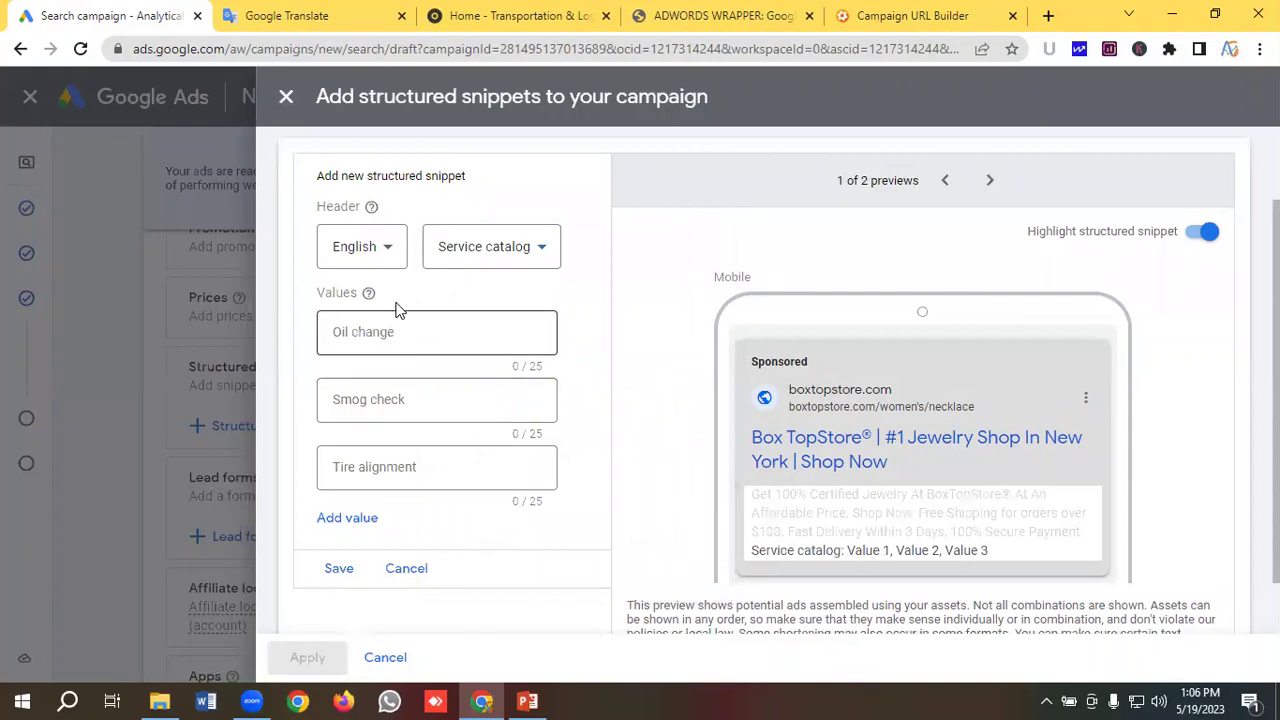
Copy "Ground Shipping" from the Google Translate notes into the first structured snippet value in Google Ads
left_click(287, 15)
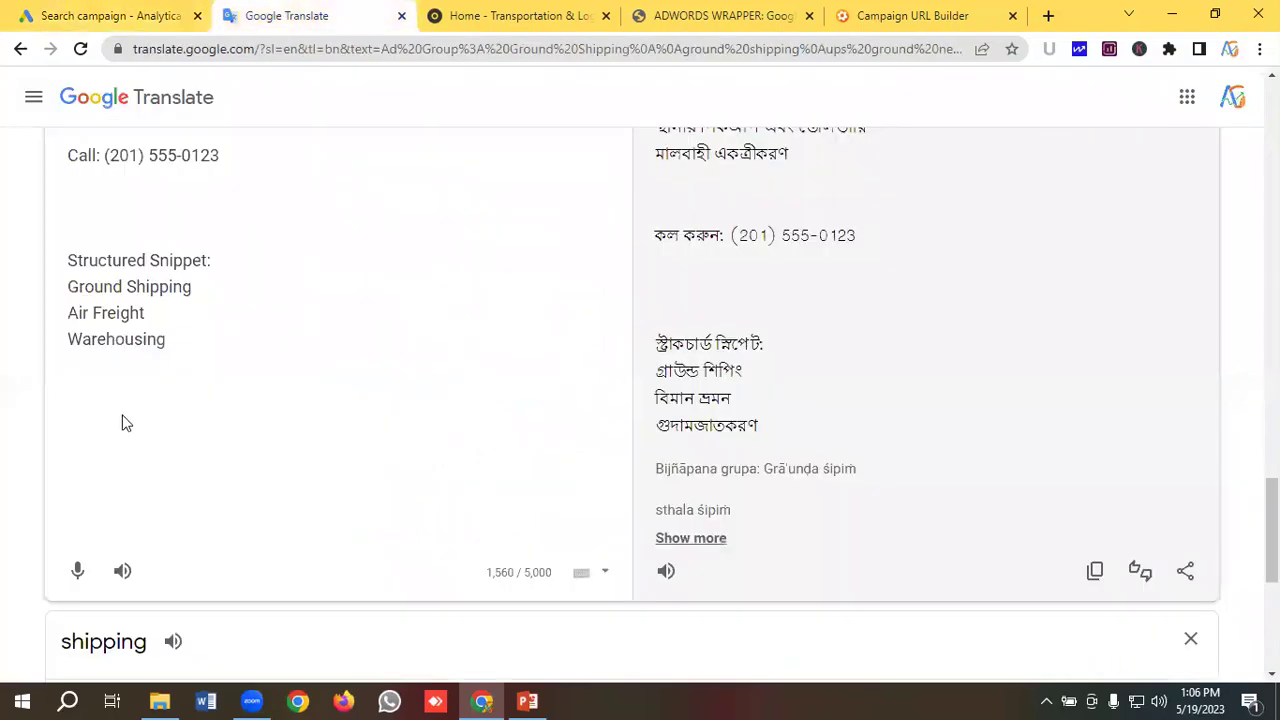
left_click_drag(200, 289, 57, 291)
right_click(103, 289)
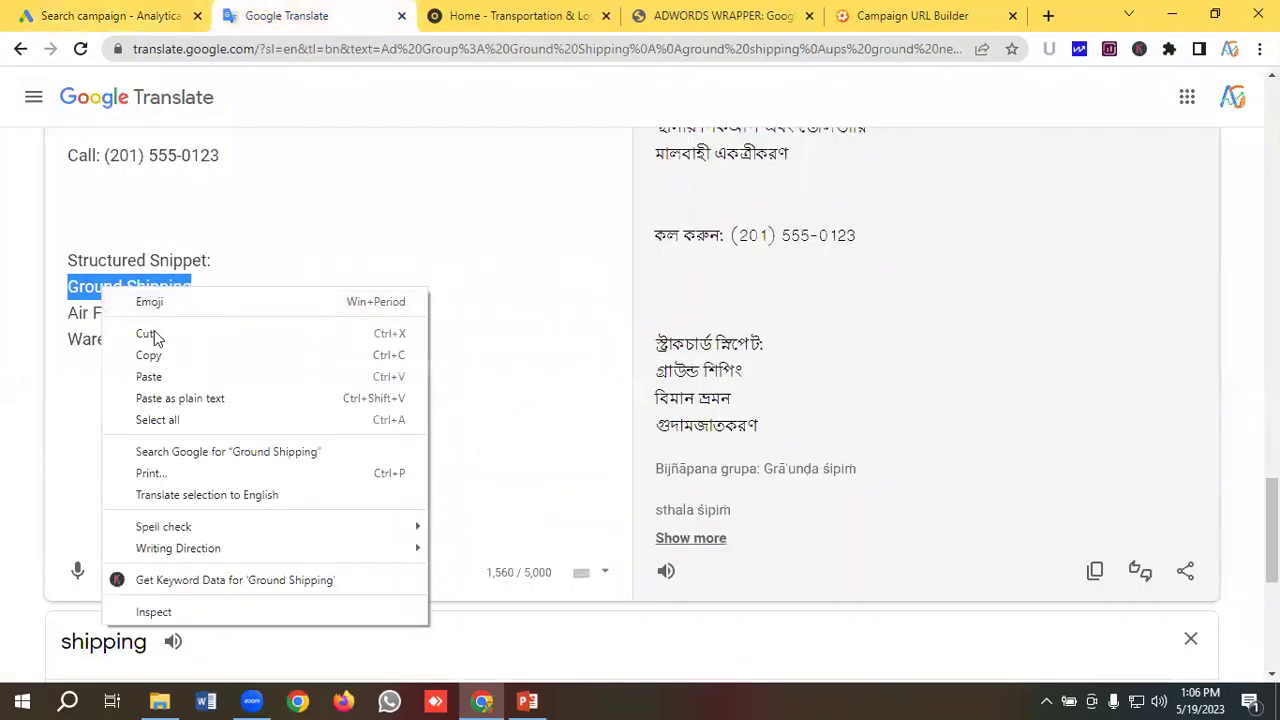
left_click(148, 356)
left_click(110, 15)
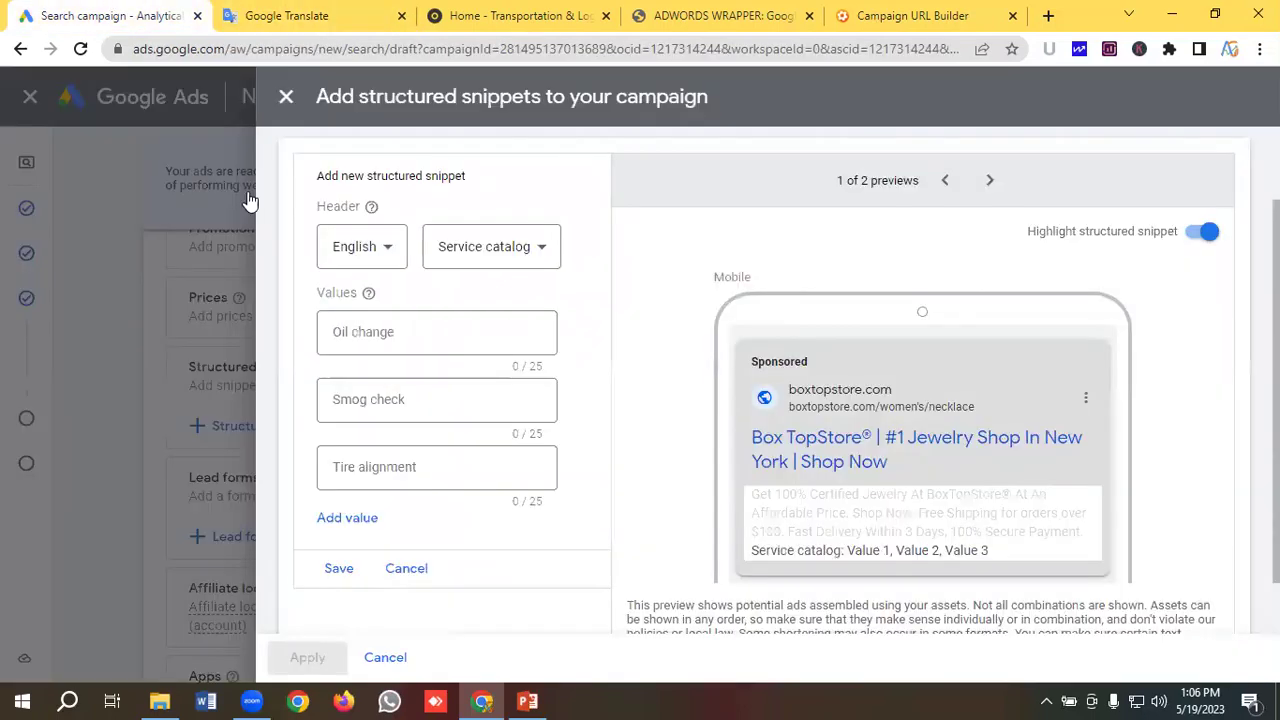
left_click(382, 337)
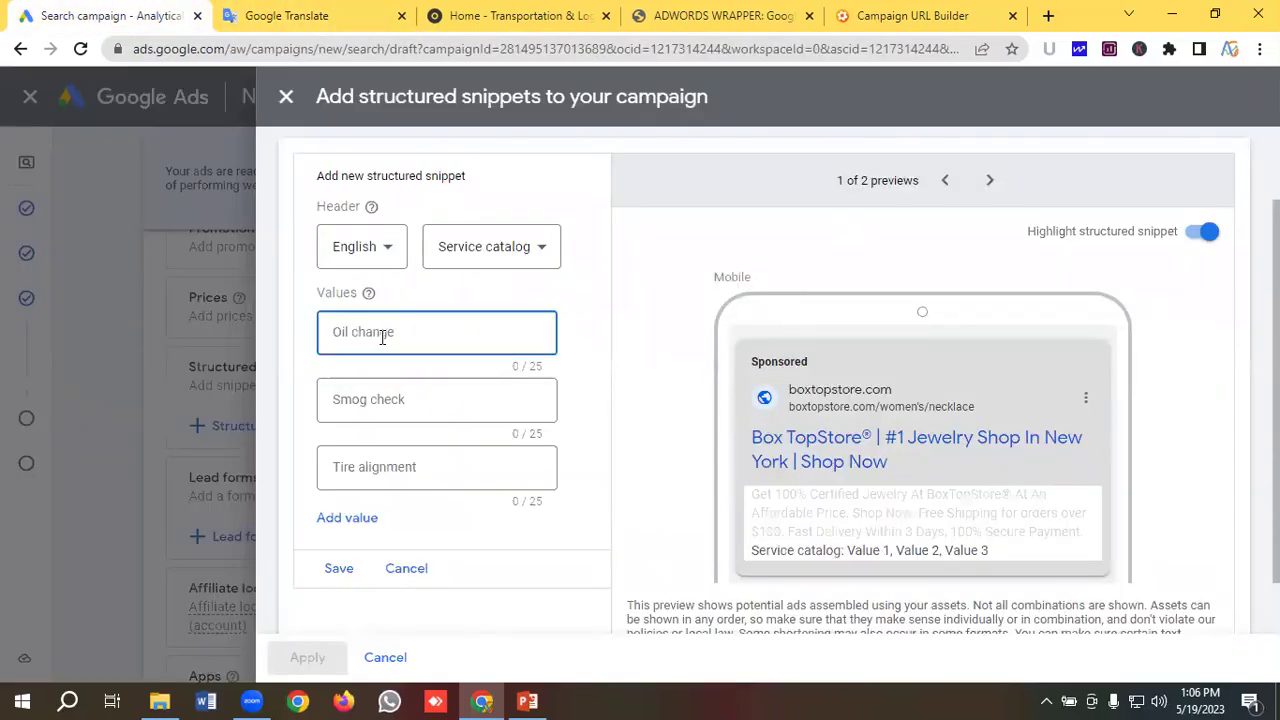
key("ctrl+v")
Copy "Air Freight" from the Google Translate notes into the second structured snippet value in Google Ads
left_click(315, 15)
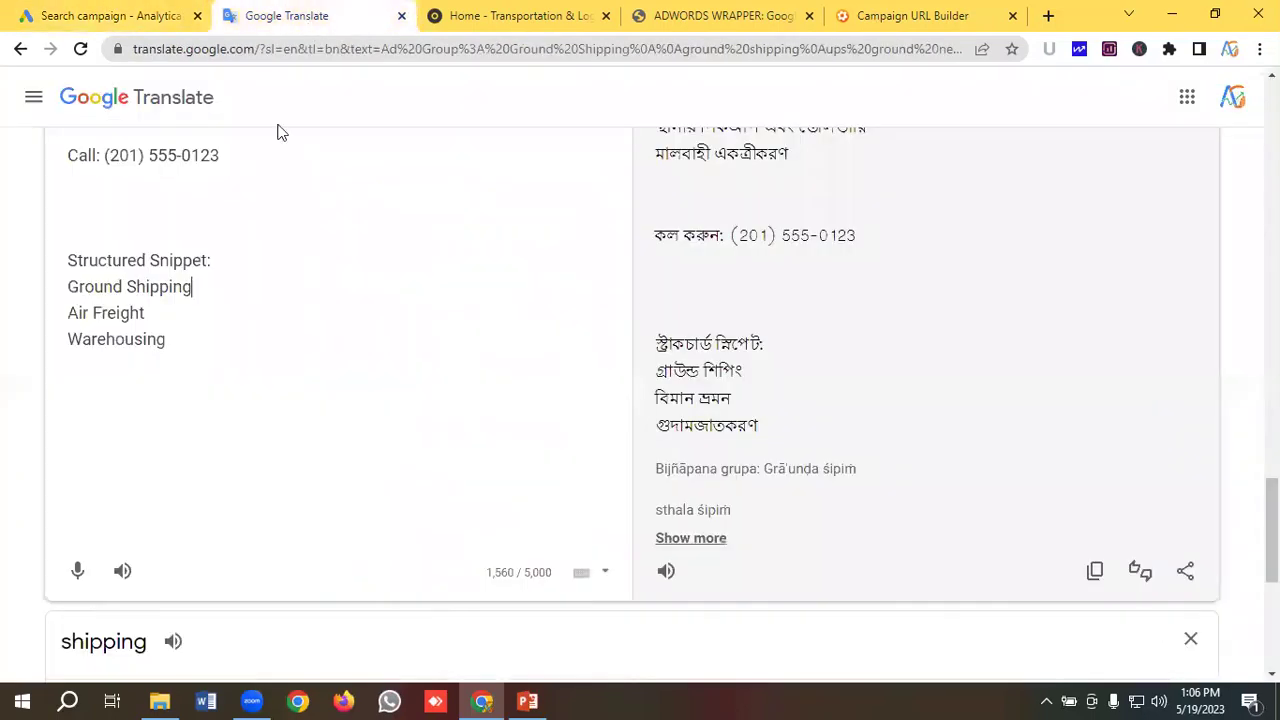
left_click_drag(148, 316, 64, 316)
right_click(98, 313)
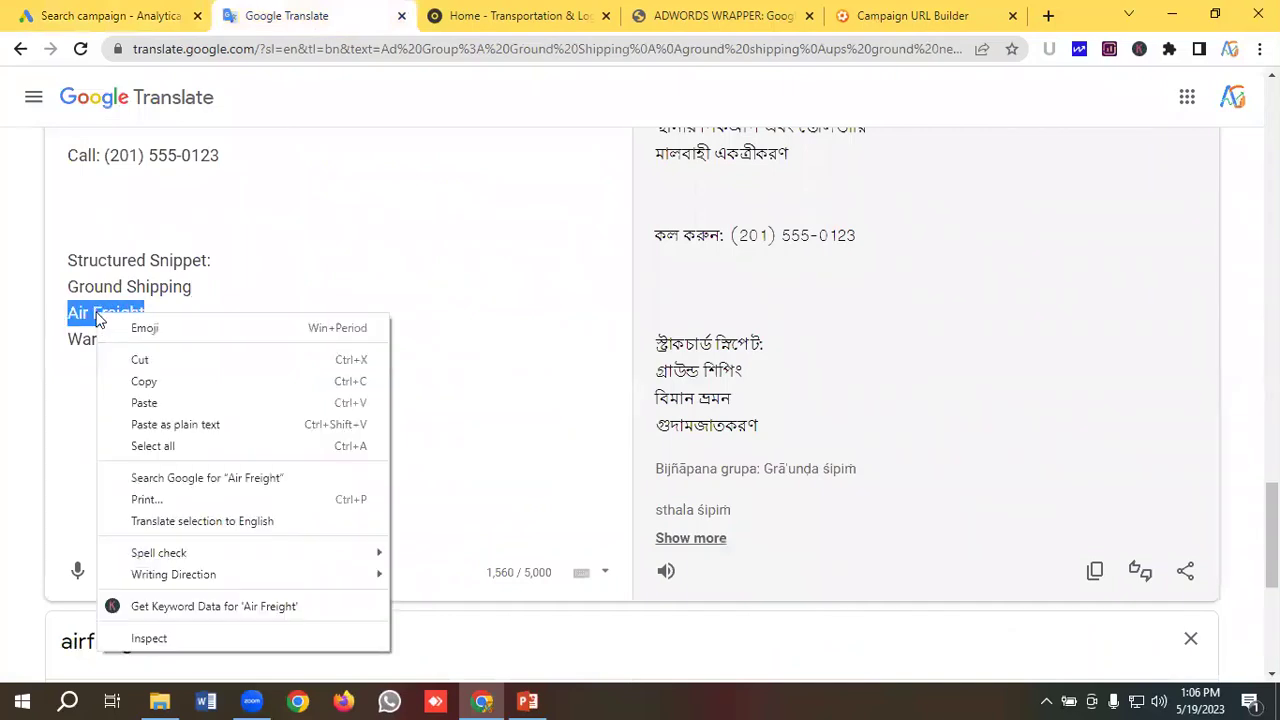
left_click(140, 378)
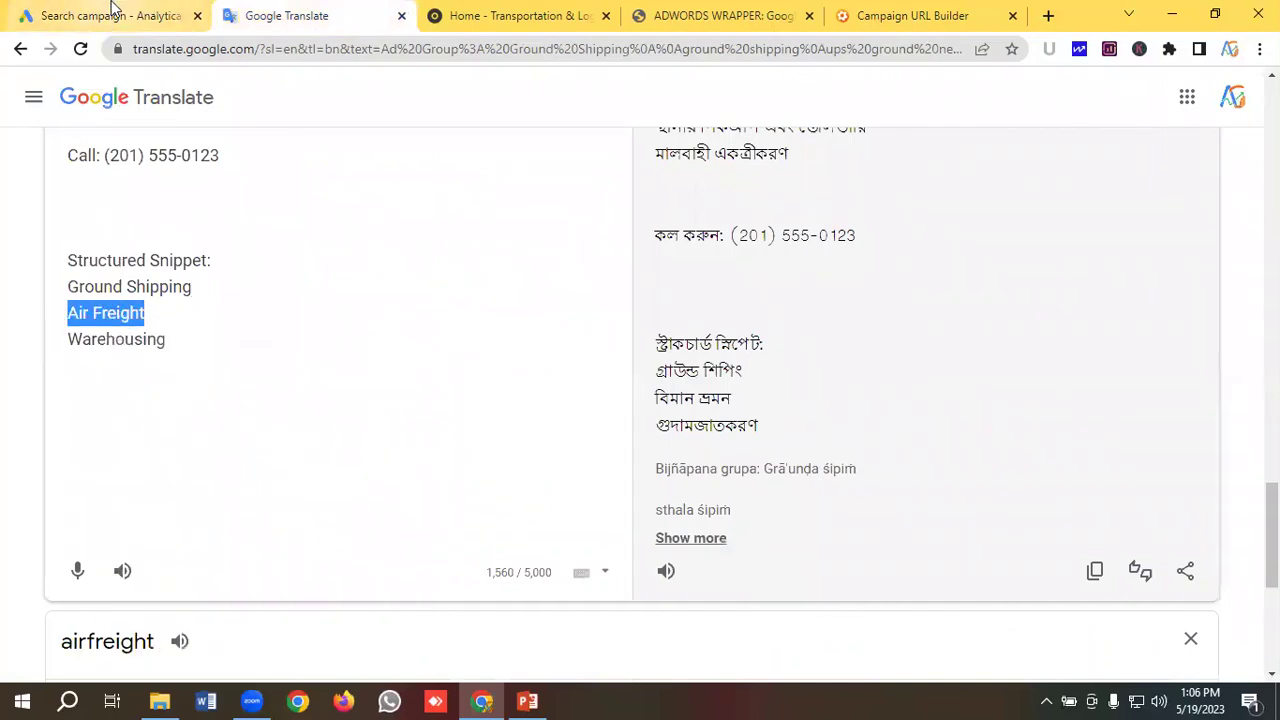
left_click(107, 15)
left_click(364, 404)
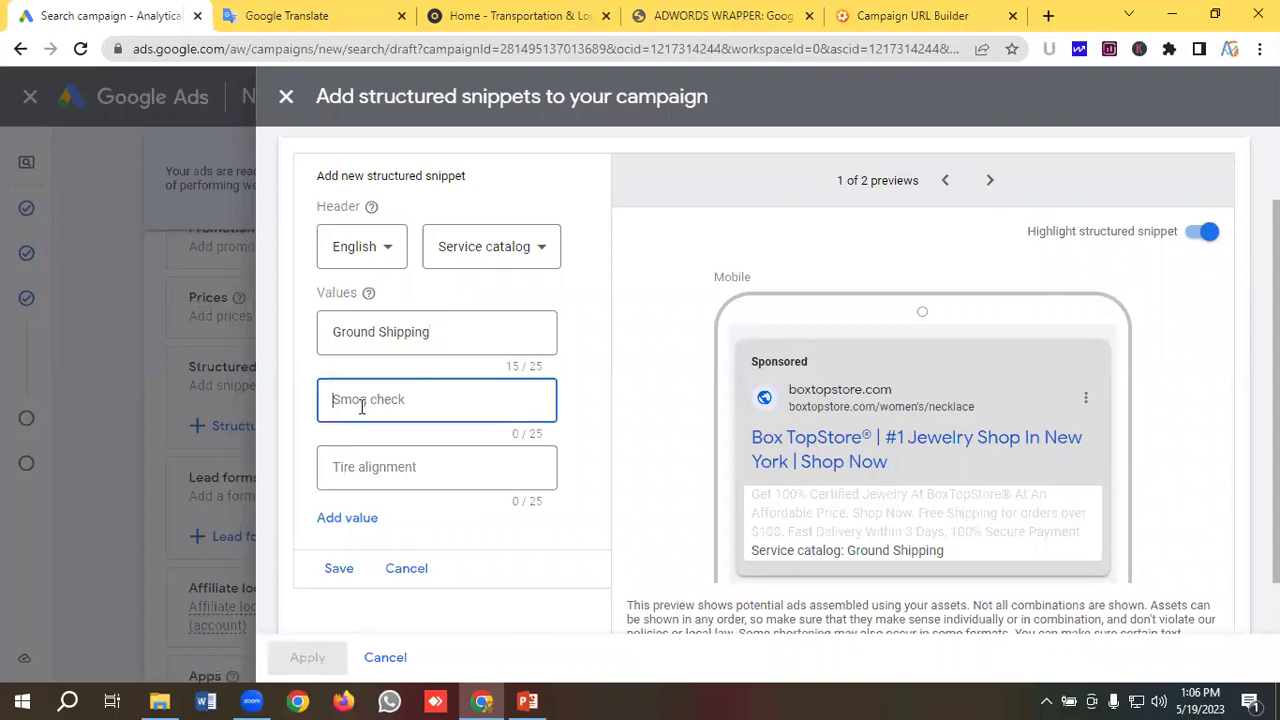
key("ctrl+v")
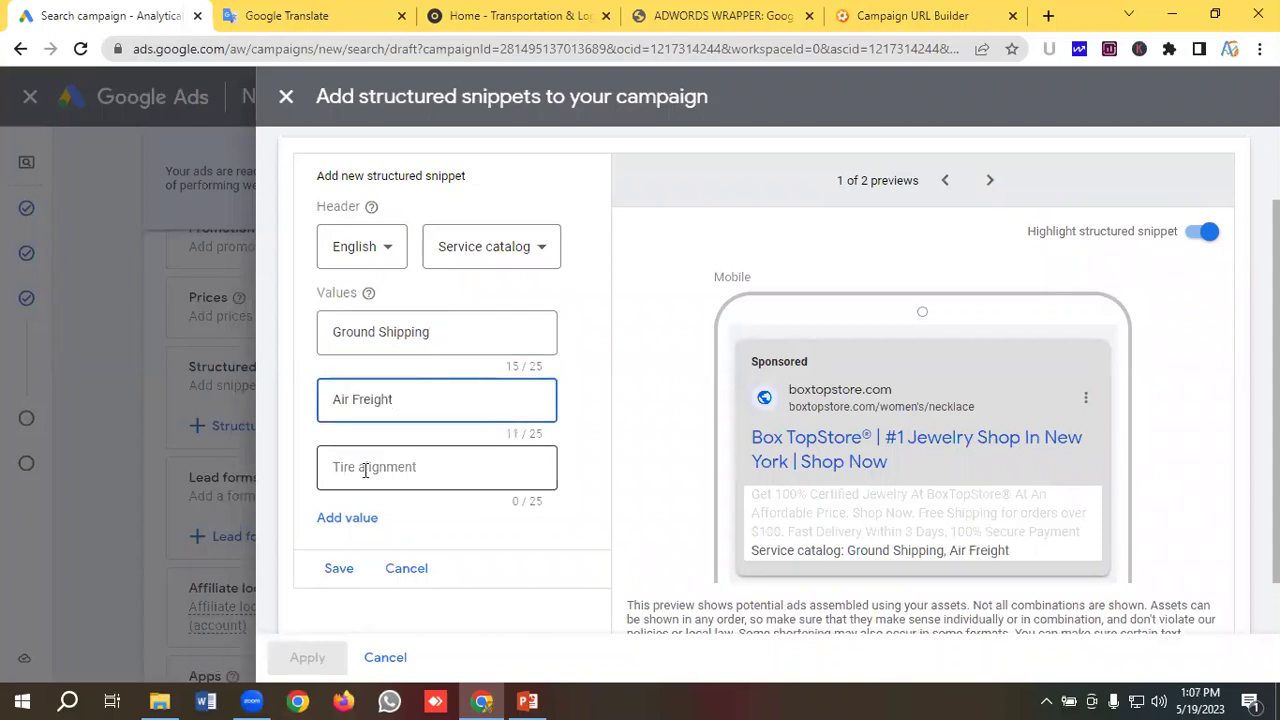
Copy "Warehousing" from the Google Translate notes into the third structured snippet value in Google Ads
left_click(365, 470)
left_click(312, 20)
left_click_drag(189, 343, 62, 342)
right_click(100, 340)
left_click(157, 408)
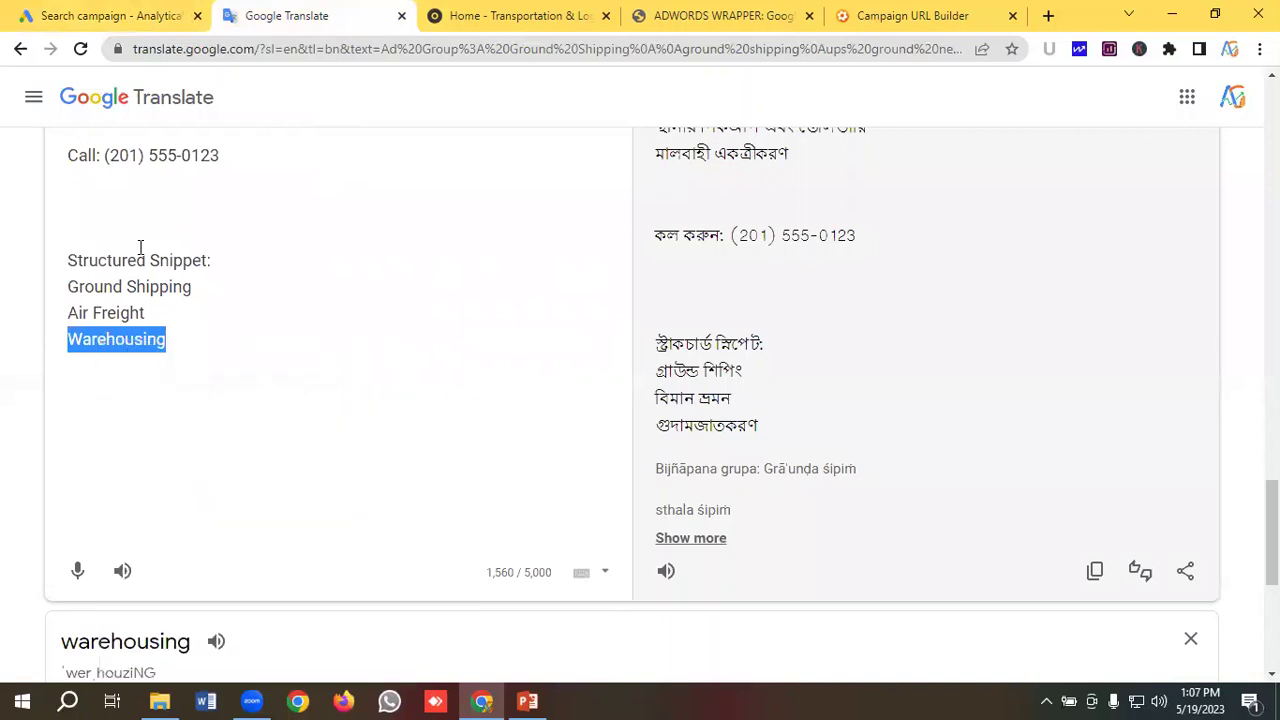
left_click(105, 15)
left_click(393, 466)
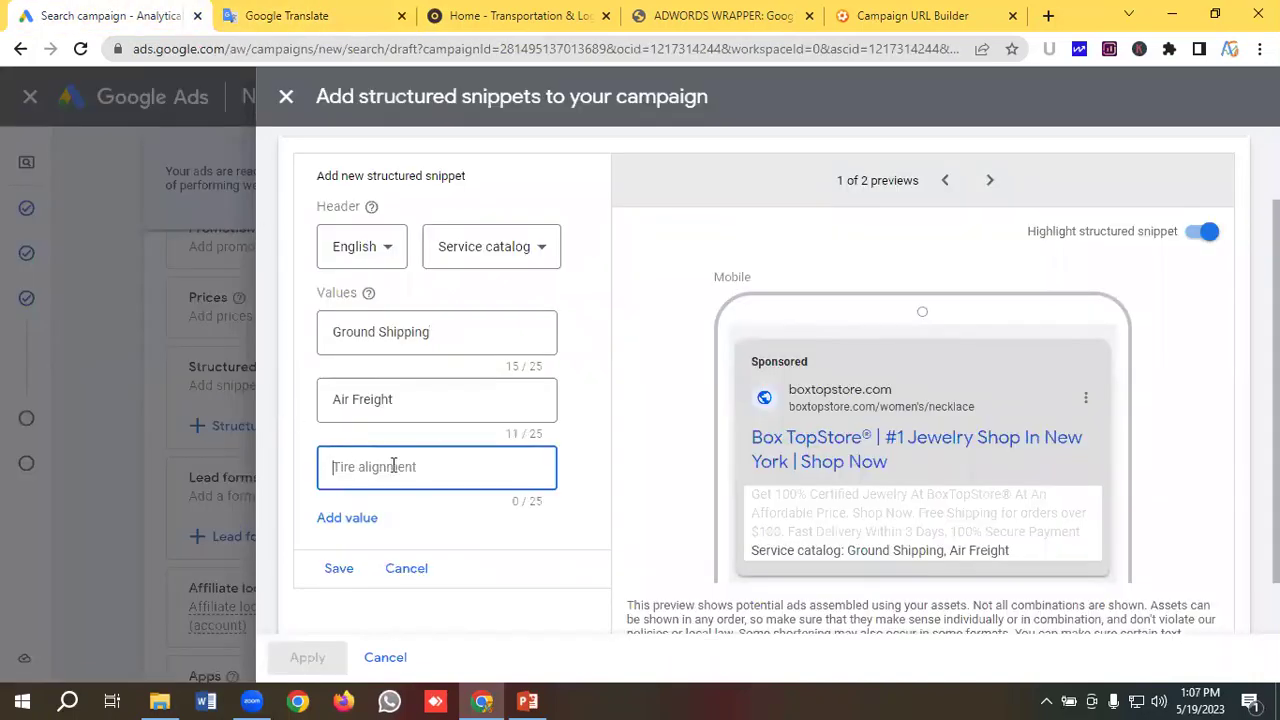
key("ctrl+v")
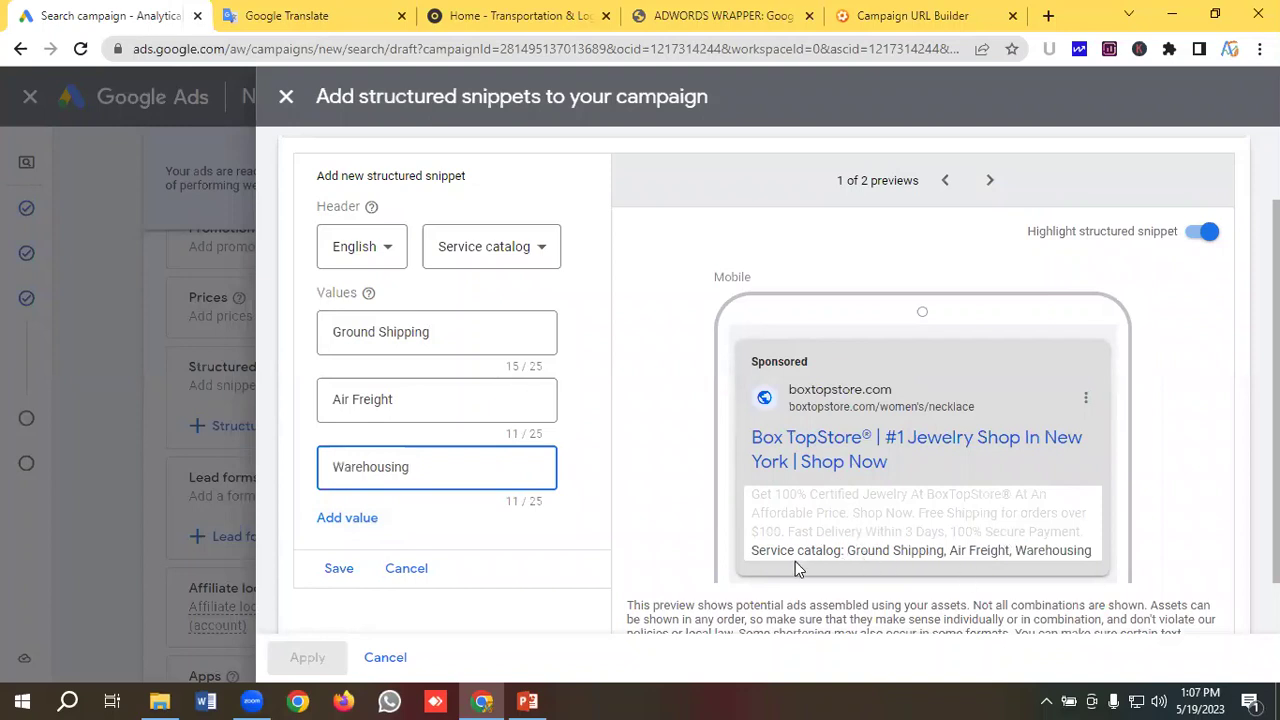
Preview the structured snippet in the desktop ad, save it and apply it to the campaign
left_click(990, 183)
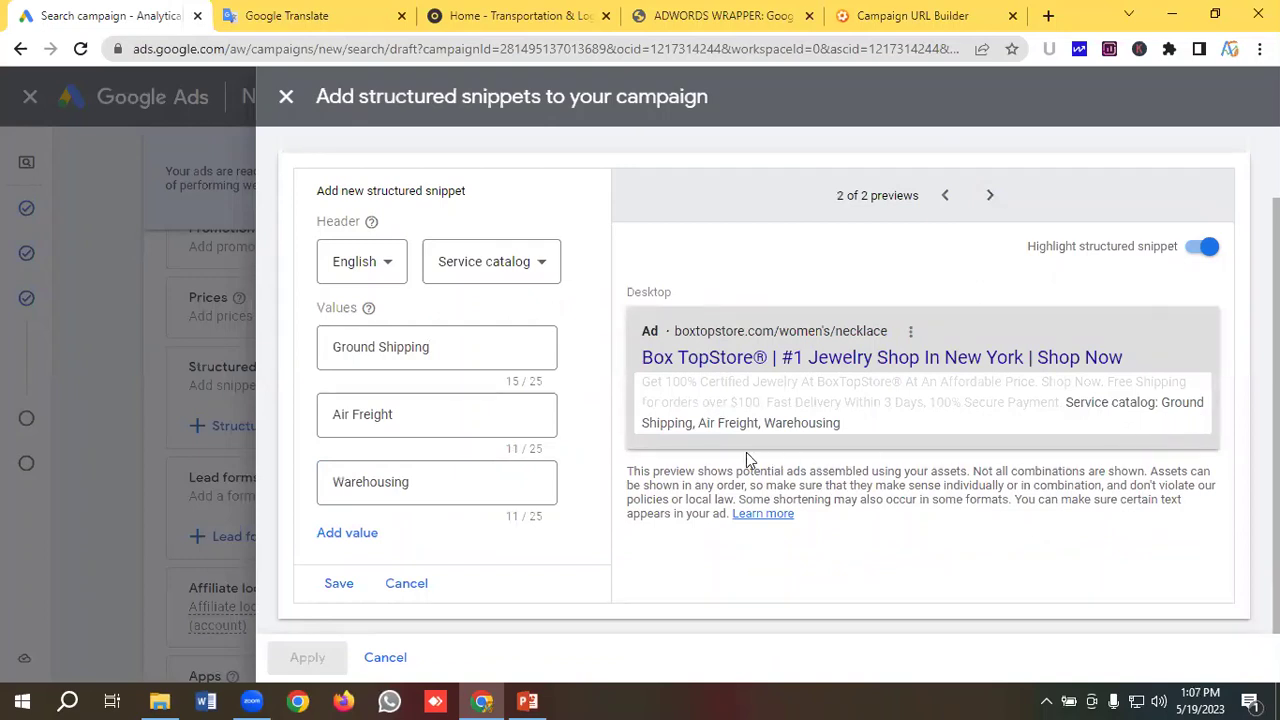
left_click(340, 568)
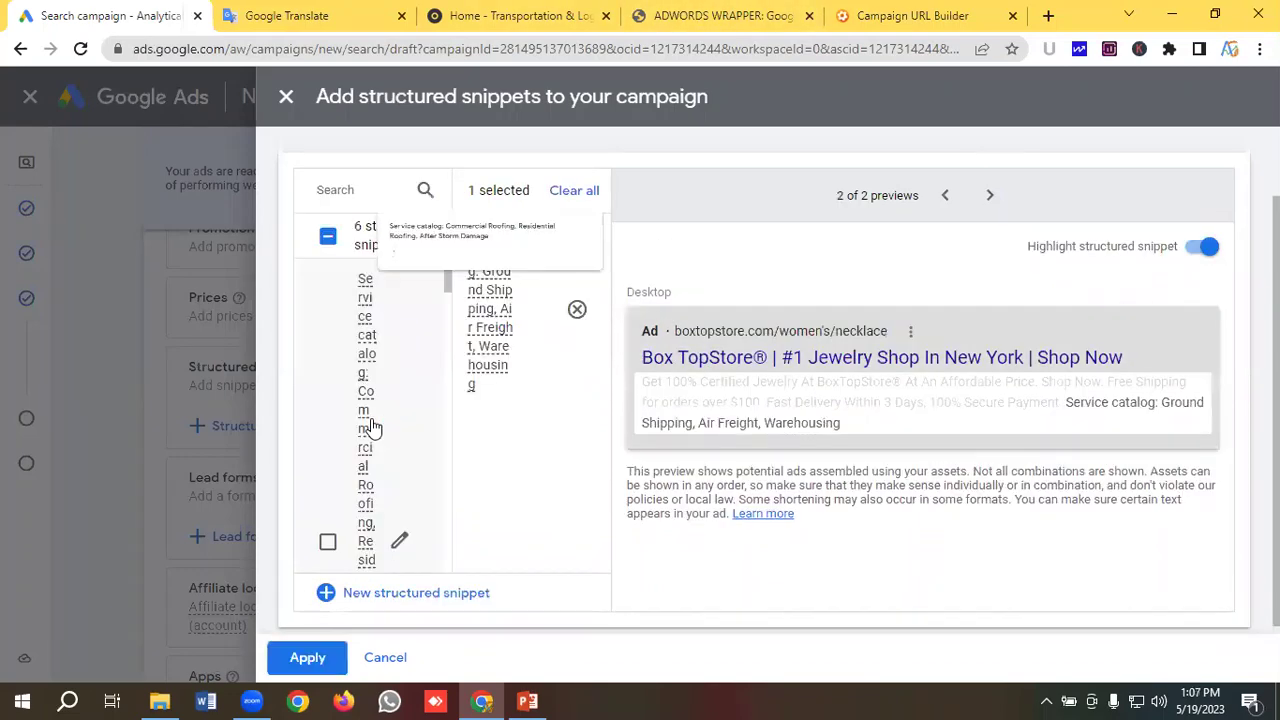
left_click(325, 660)
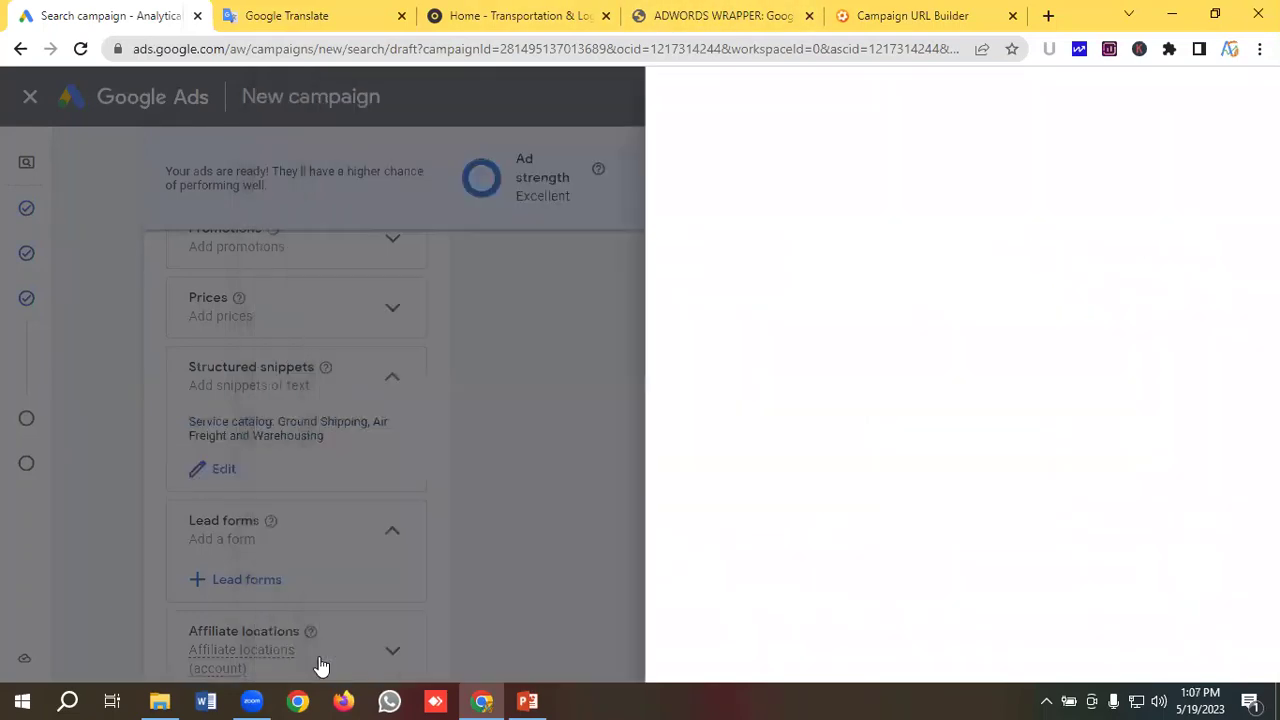
Look over the remaining asset types, finish the ad and continue to the campaign's budget settings
scroll(286, 423, "down", 2)
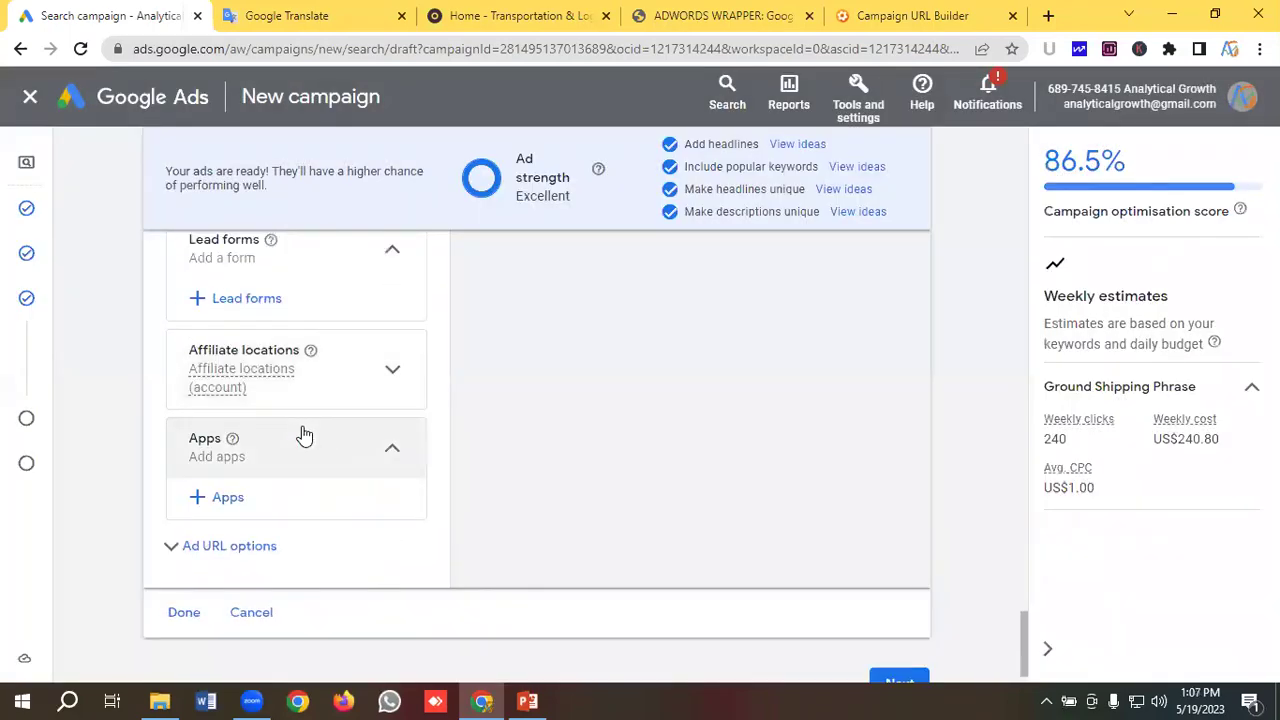
scroll(303, 434, "up", 2)
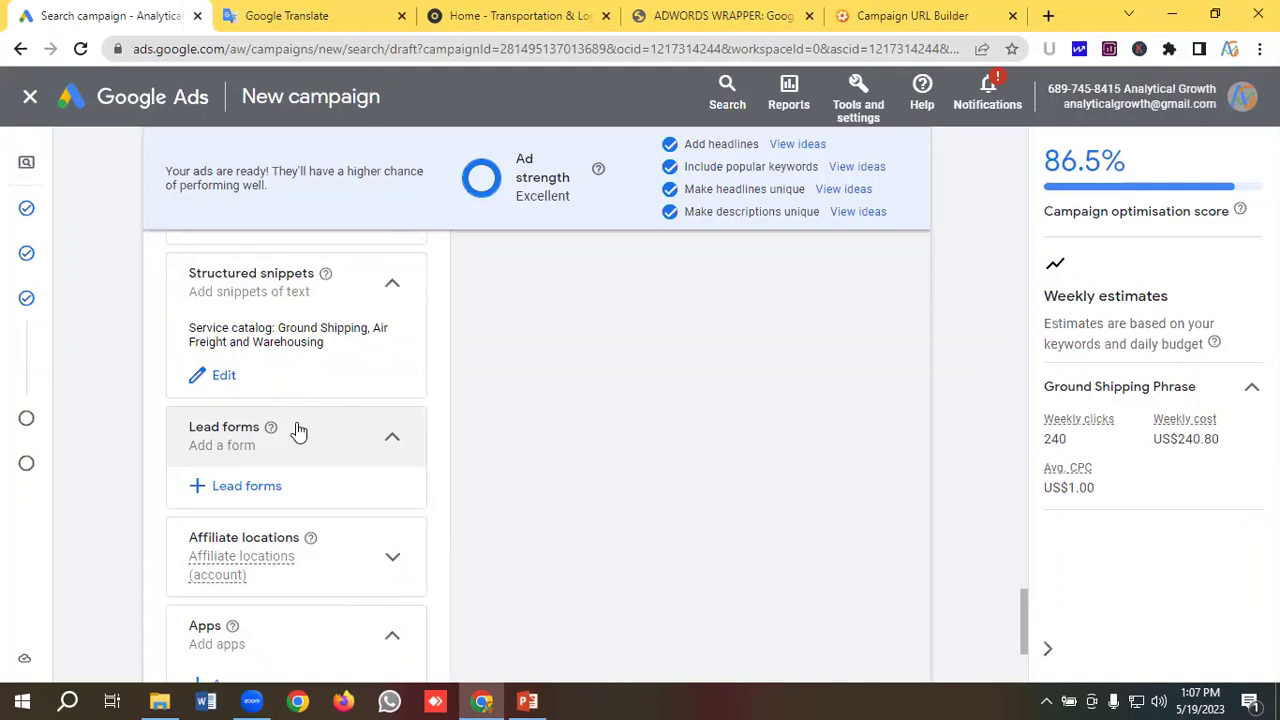
scroll(298, 431, "down", 3)
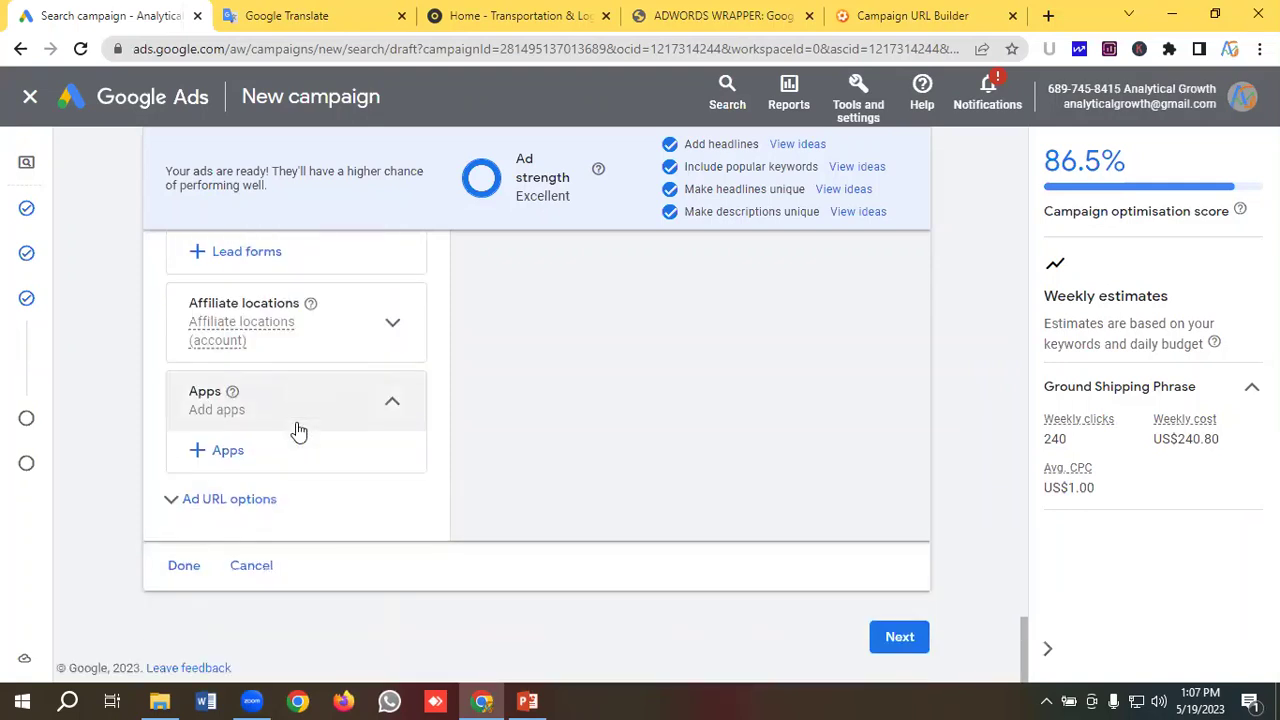
scroll(298, 431, "up", 4)
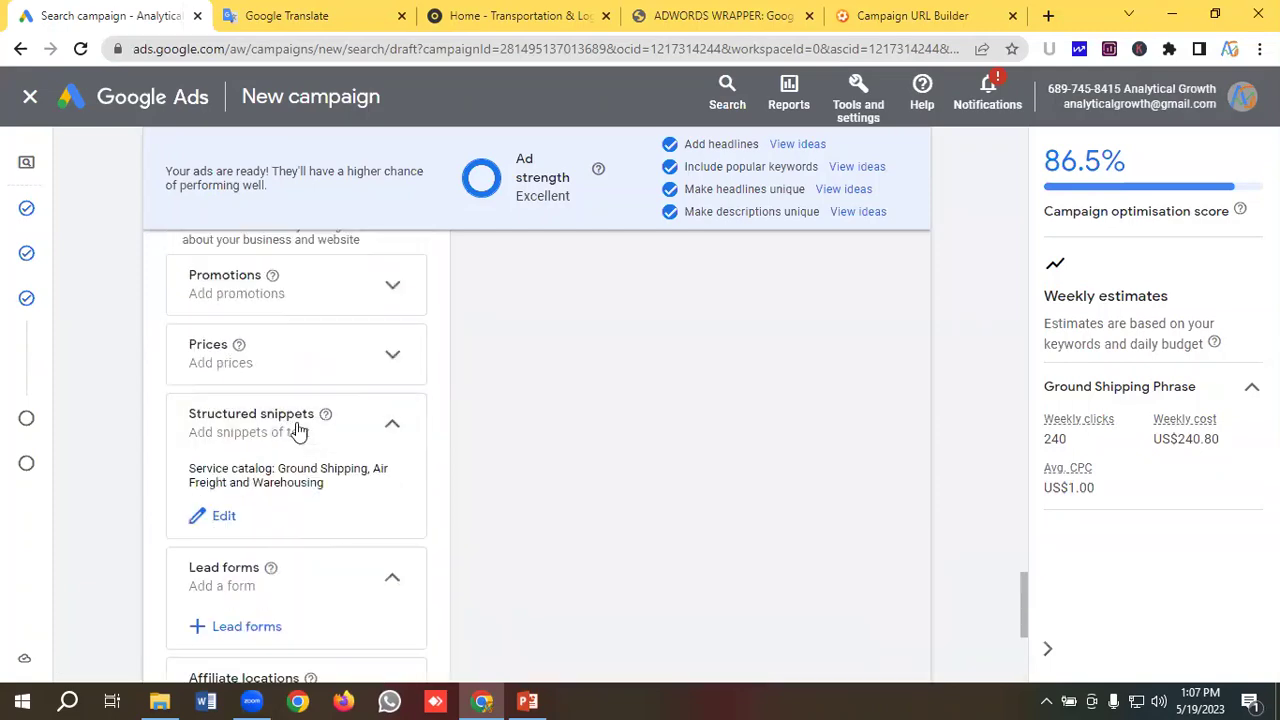
scroll(298, 431, "down", 4)
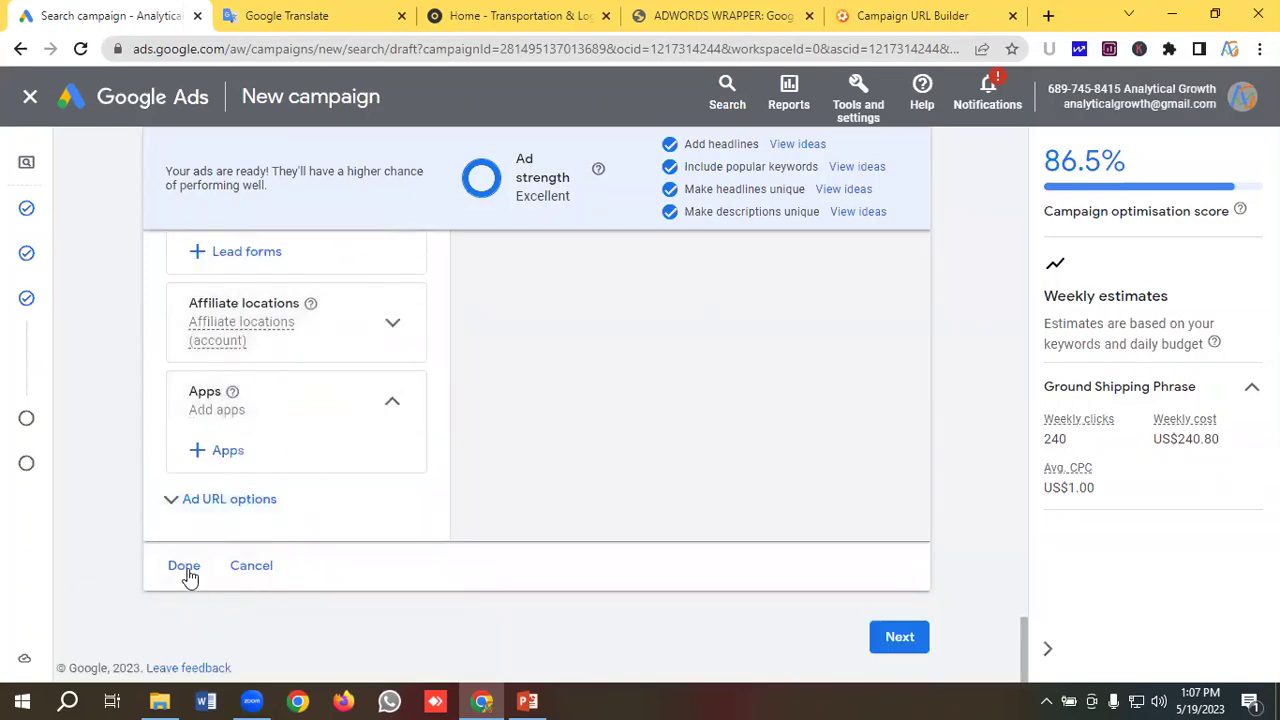
left_click(189, 570)
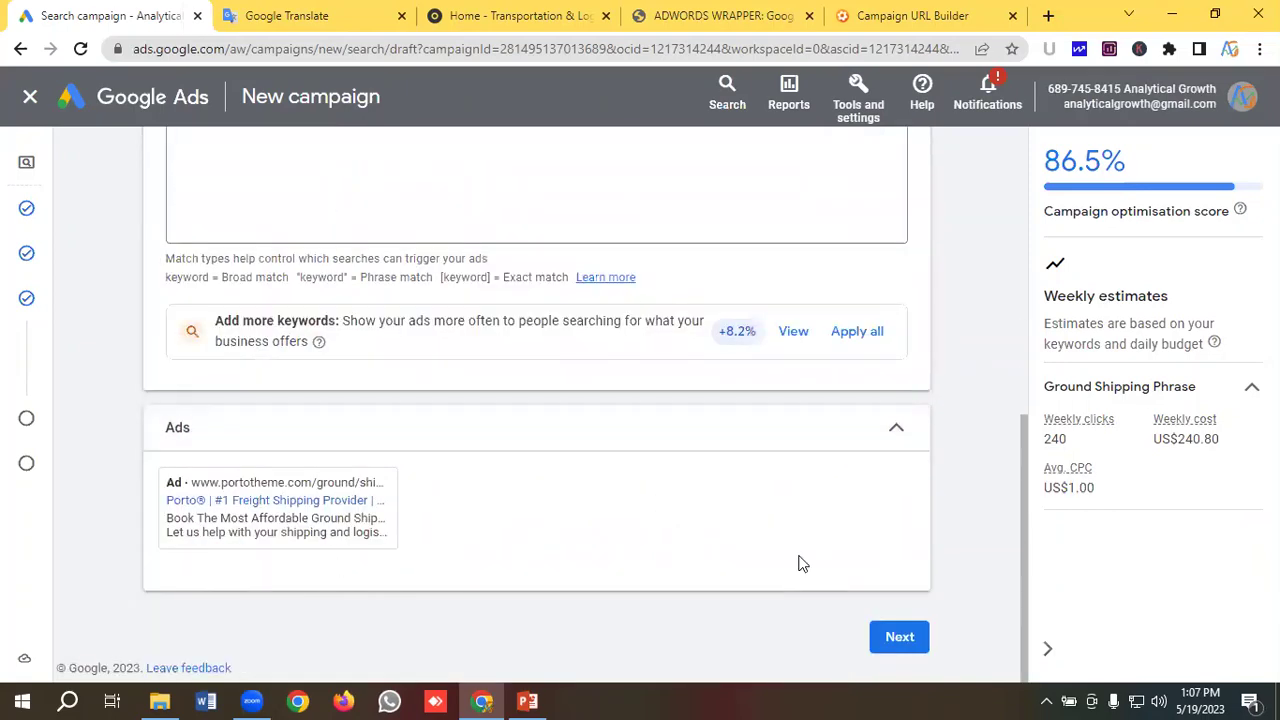
left_click(899, 642)
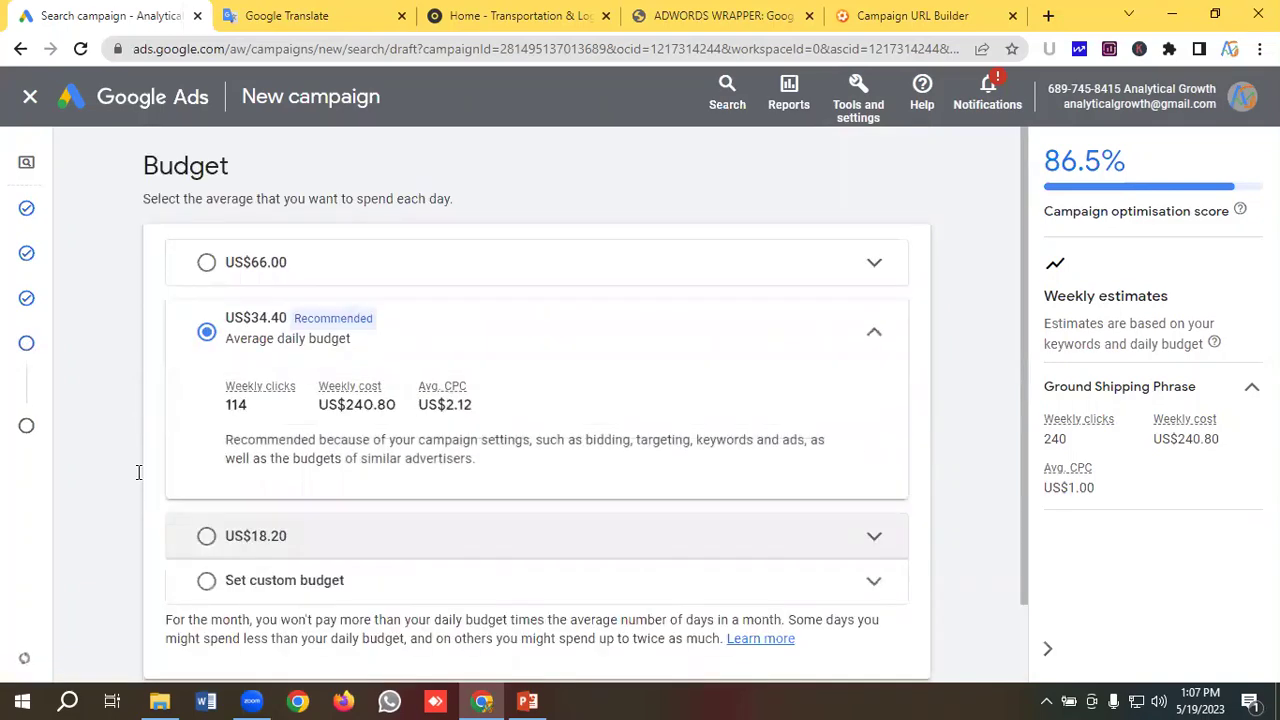
Set a custom average daily budget of US$50 for the campaign and continue to the review page
scroll(137, 471, "down", 1)
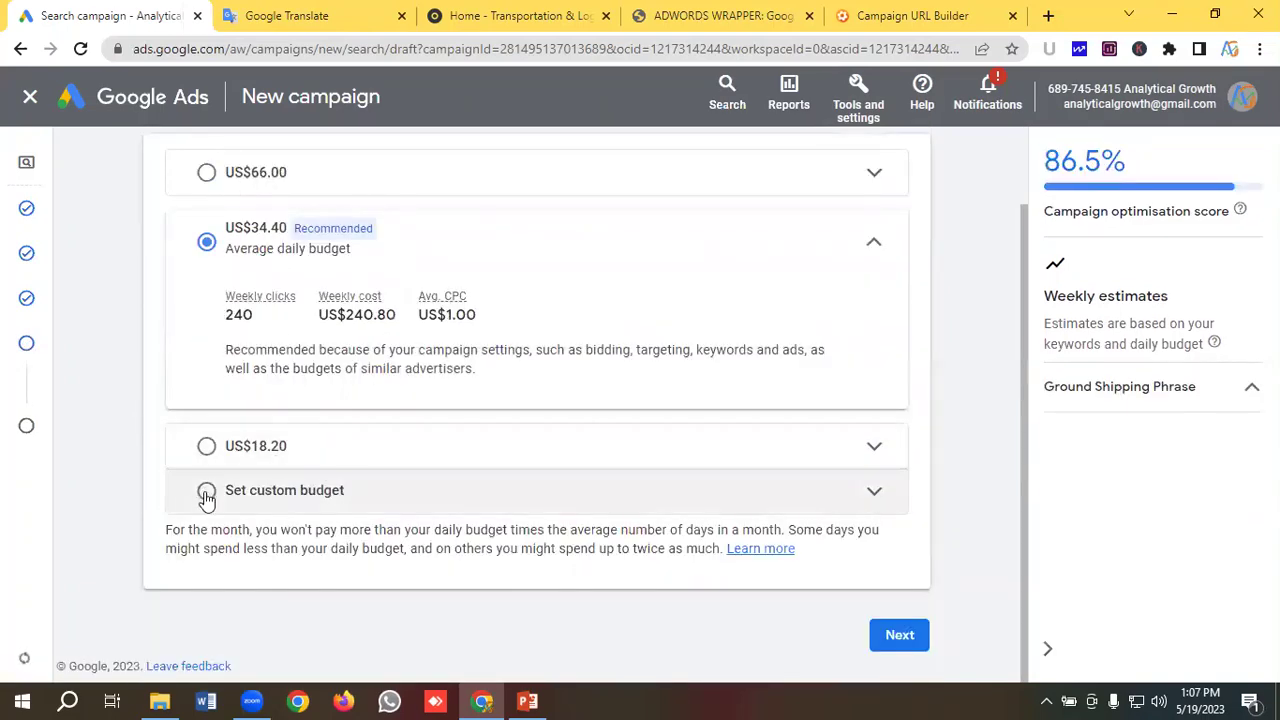
left_click(205, 491)
left_click(306, 388)
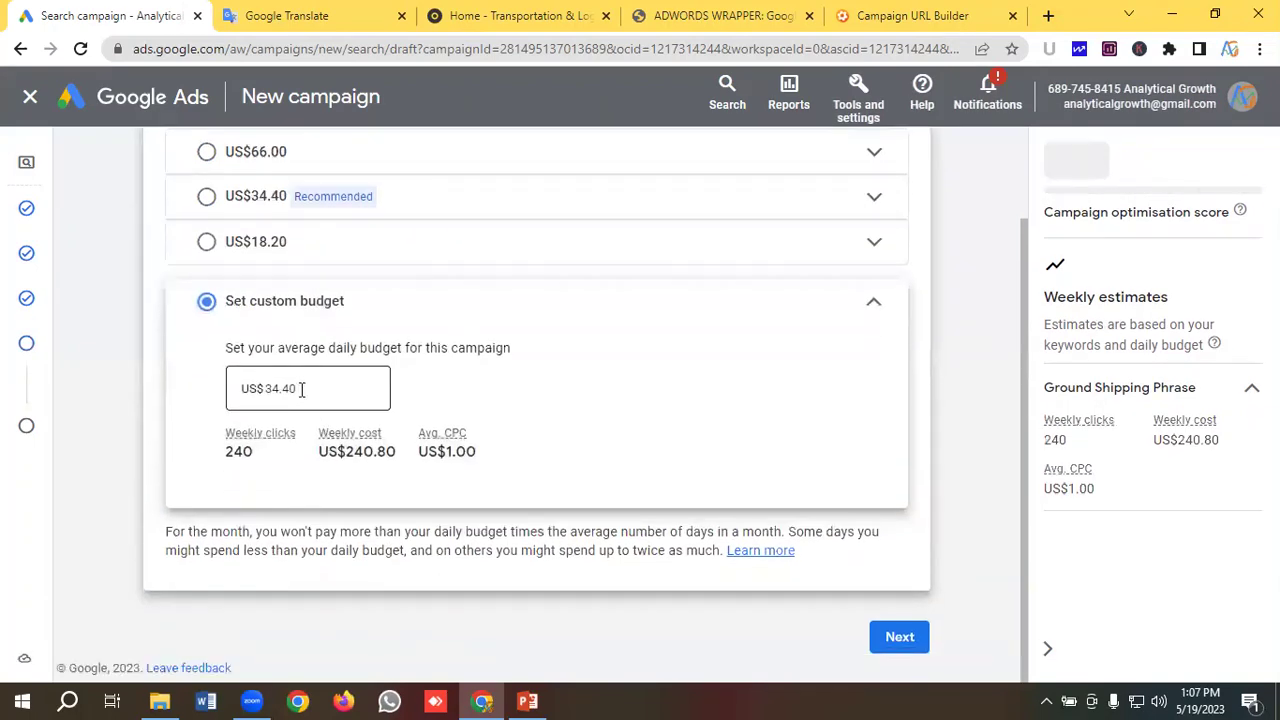
key("BackSpace")
key("BackSpace")
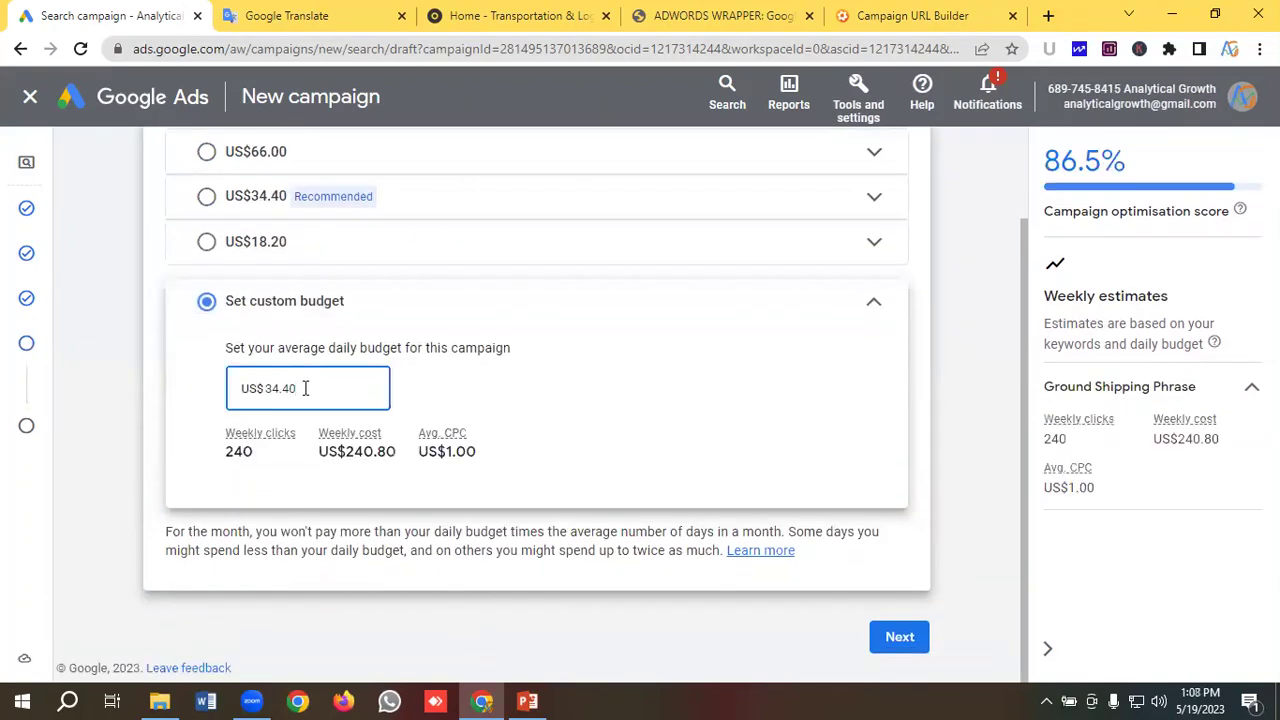
key("BackSpace")
type("50")
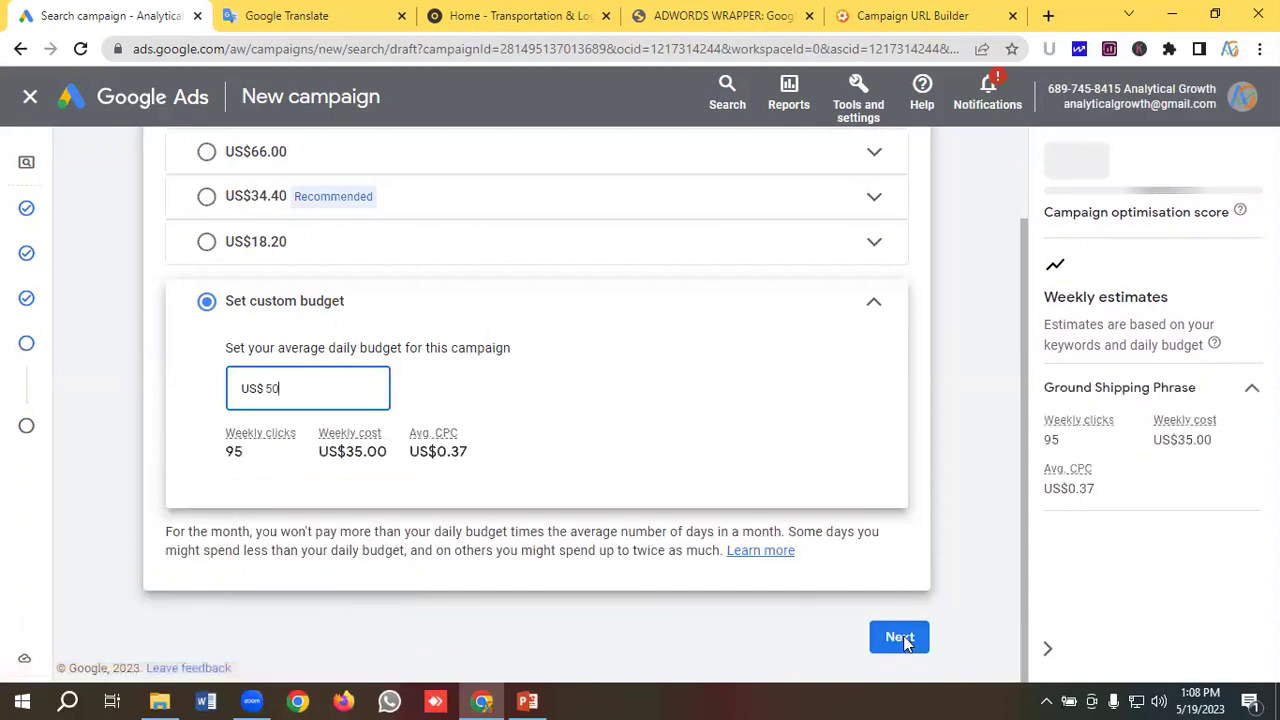
left_click(900, 638)
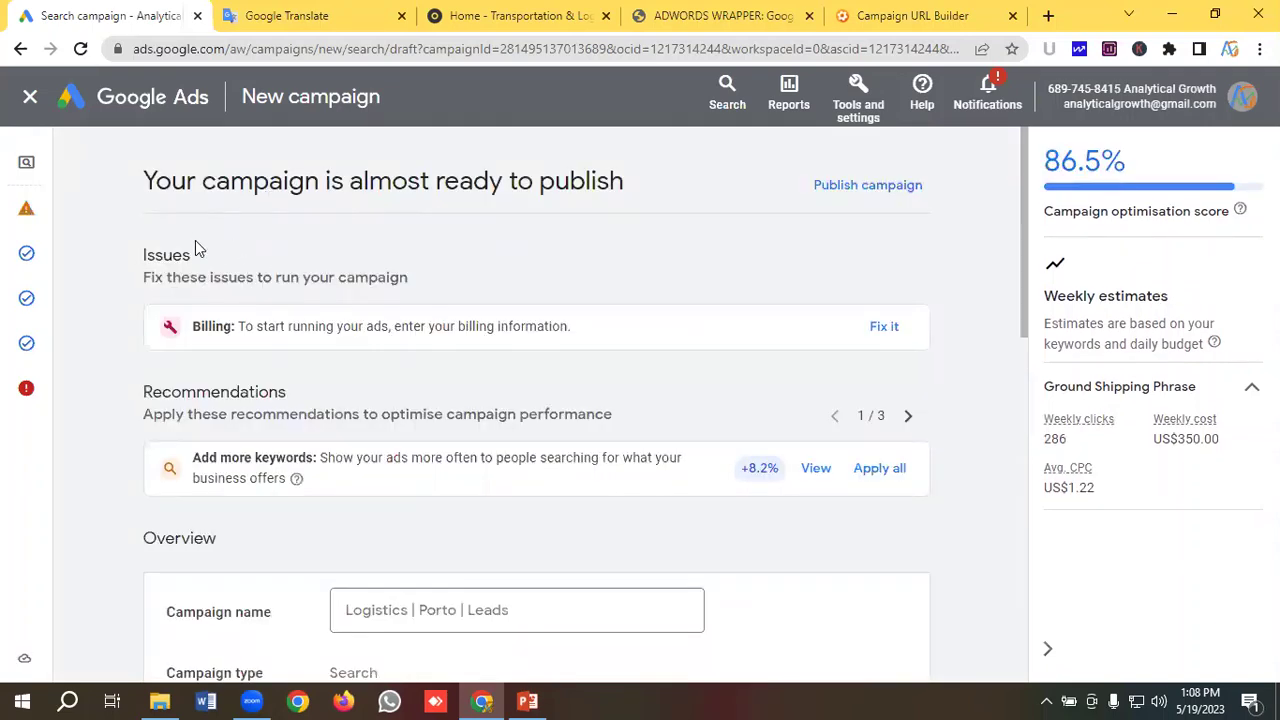
Review the campaign's overview, bidding, settings, keywords, ads and budget, and back out of a first attempt to publish
scroll(497, 258, "down", 8)
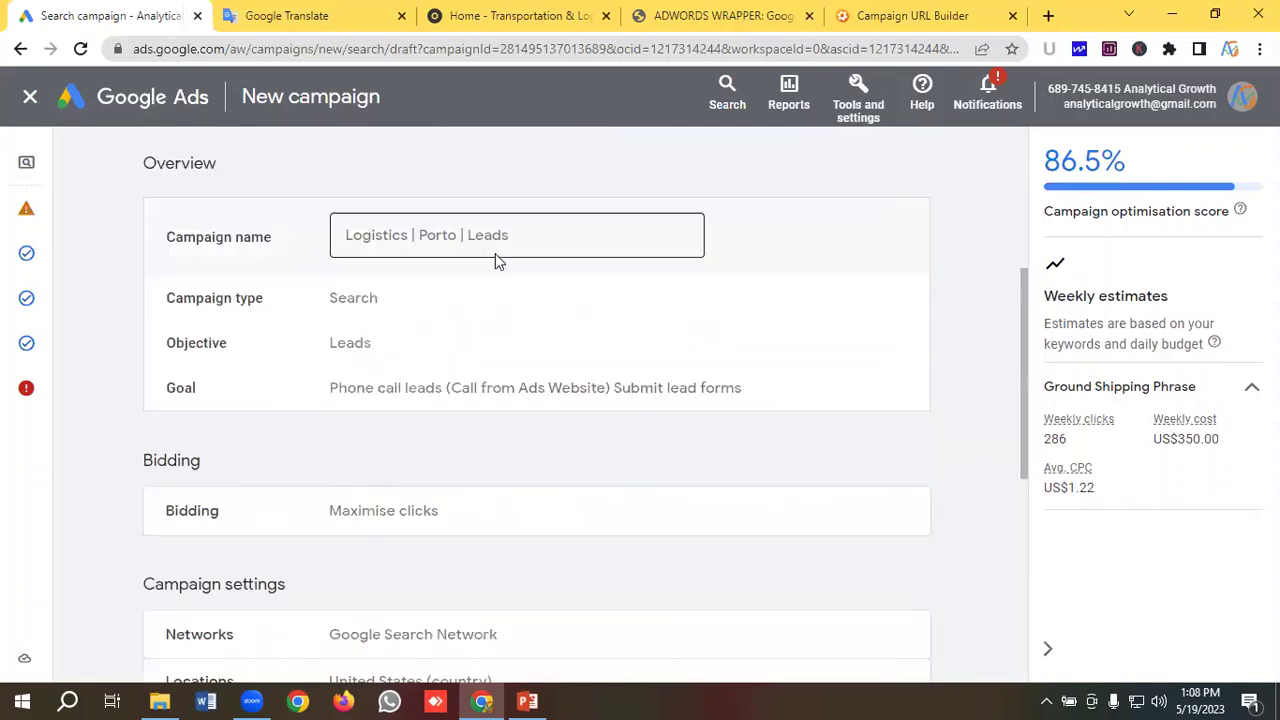
scroll(443, 303, "up", 10)
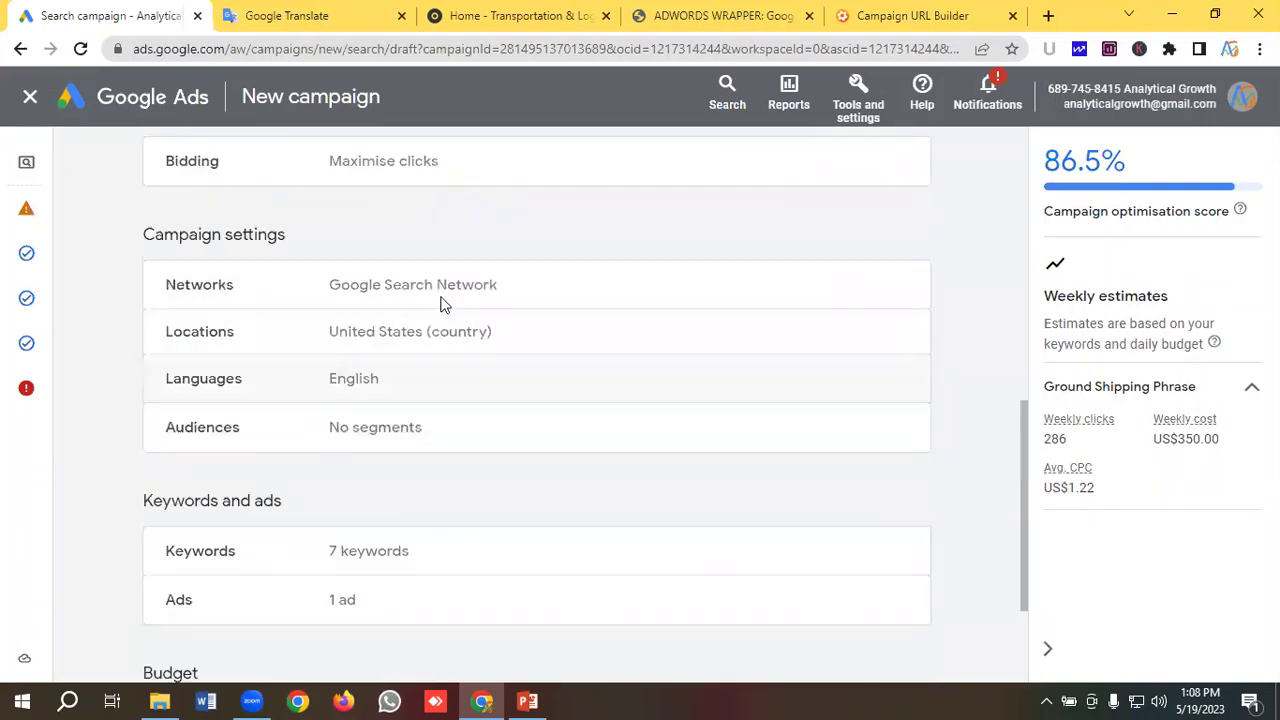
scroll(443, 303, "down", 10)
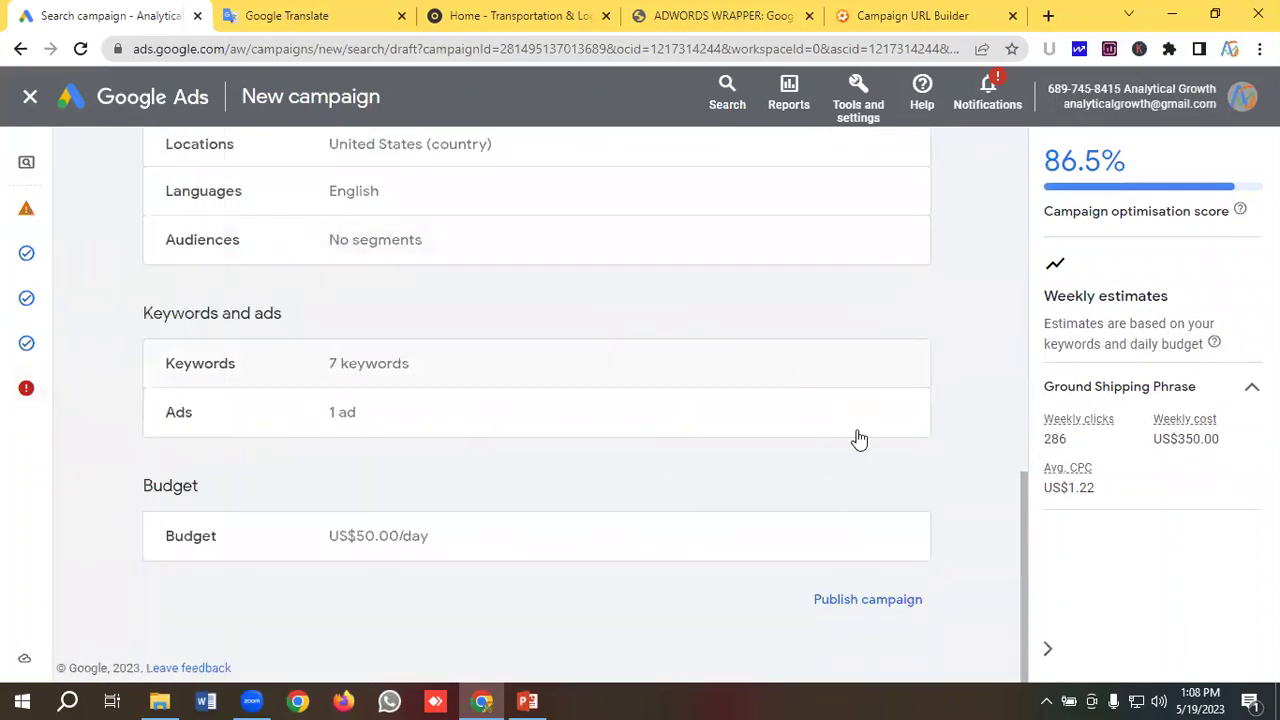
left_click(862, 604)
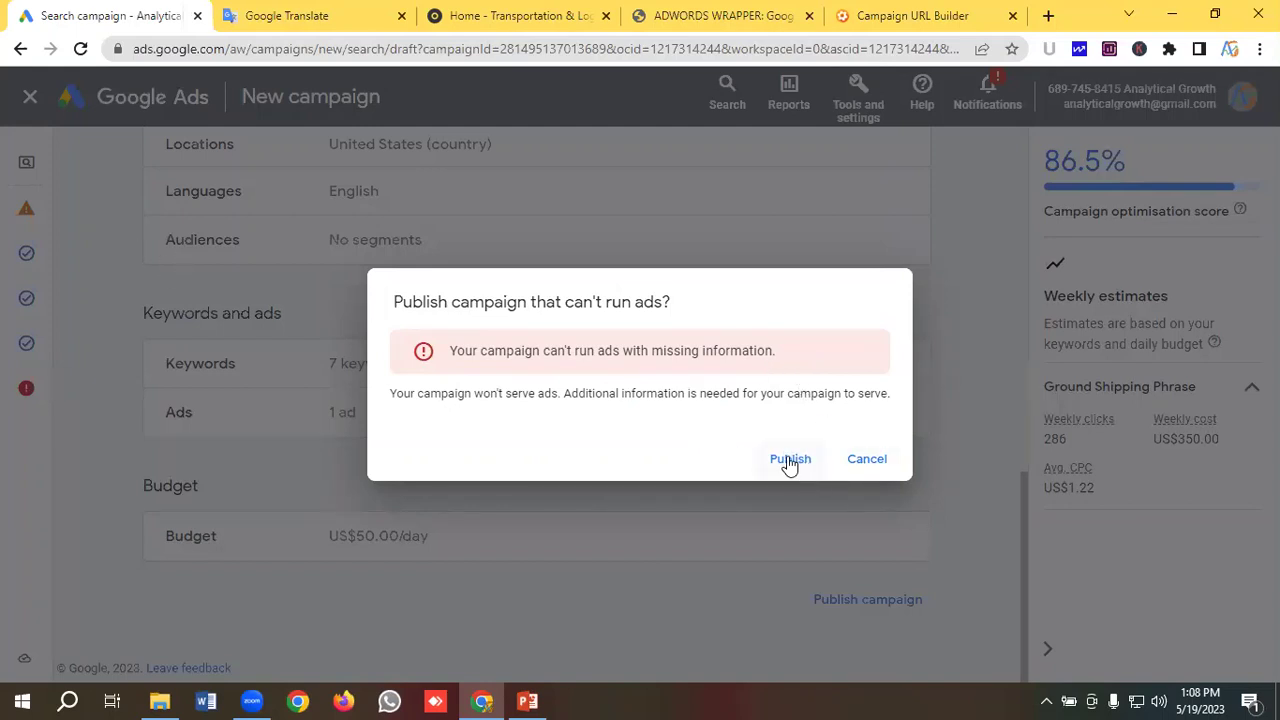
key("Escape")
Recheck the campaign summary and its billing issue, and publish the campaign despite the missing billing information
scroll(617, 315, "up", 8)
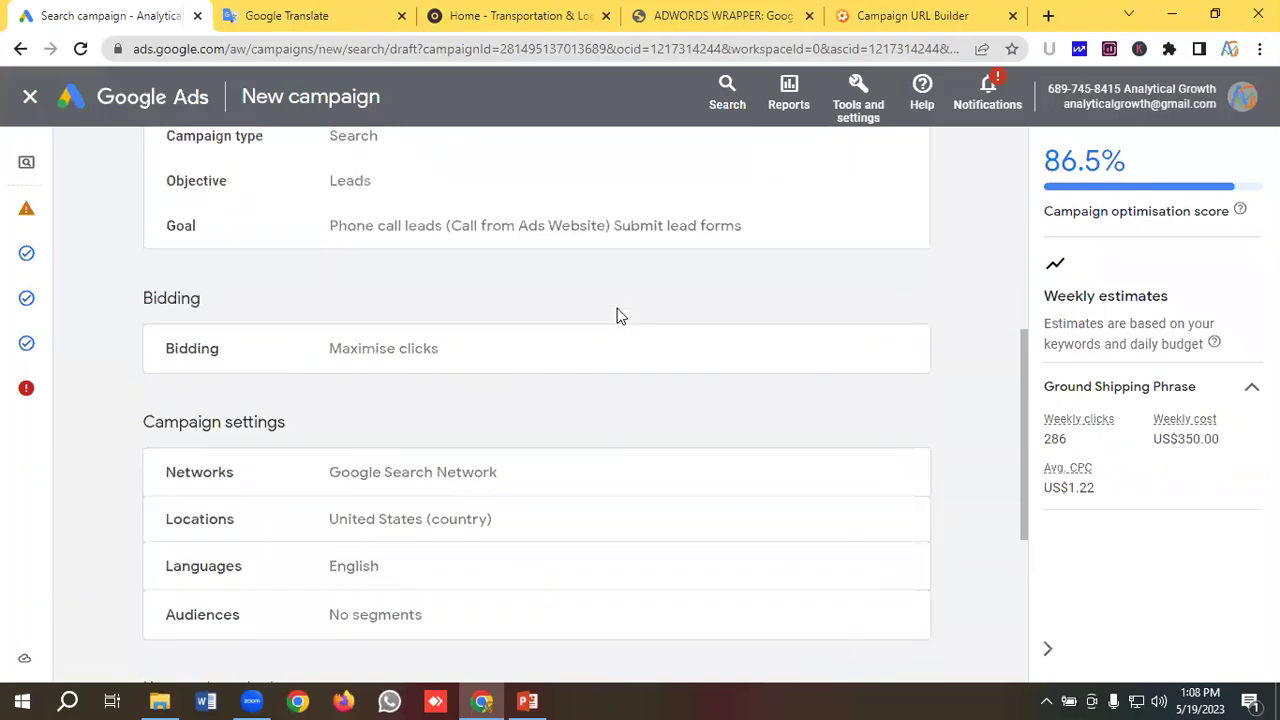
scroll(617, 315, "down", 3)
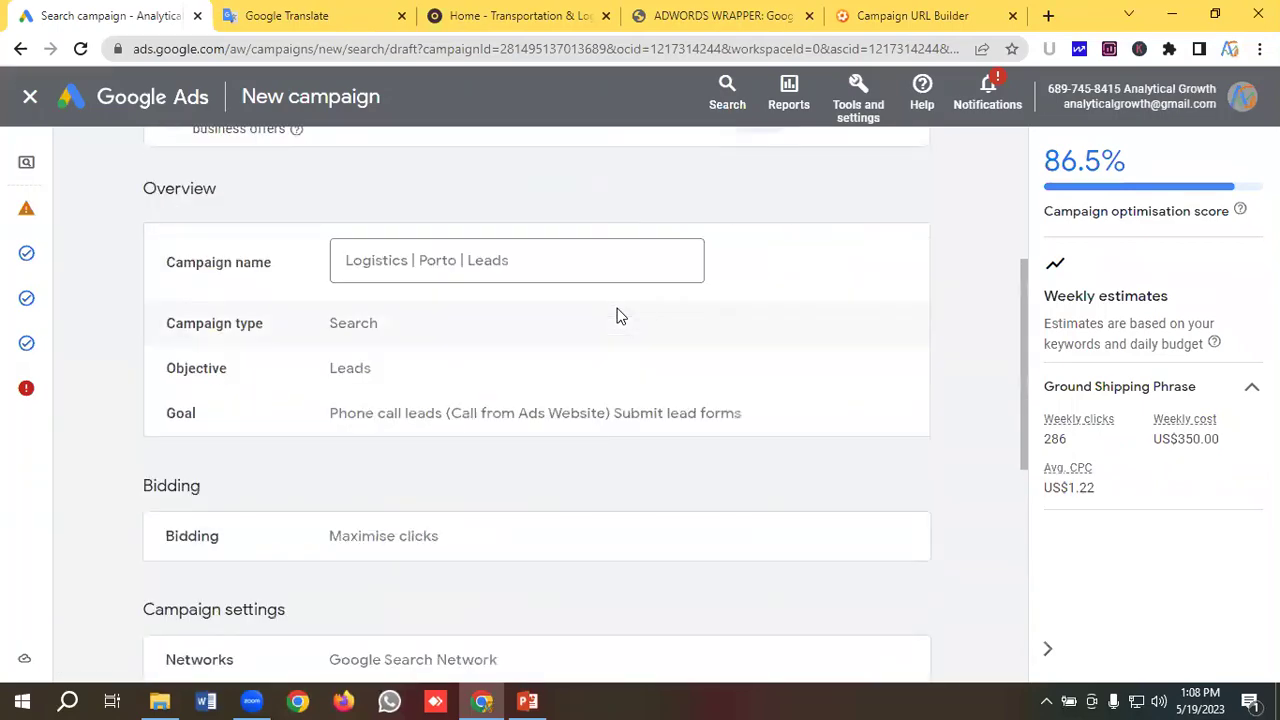
scroll(494, 350, "up", 3)
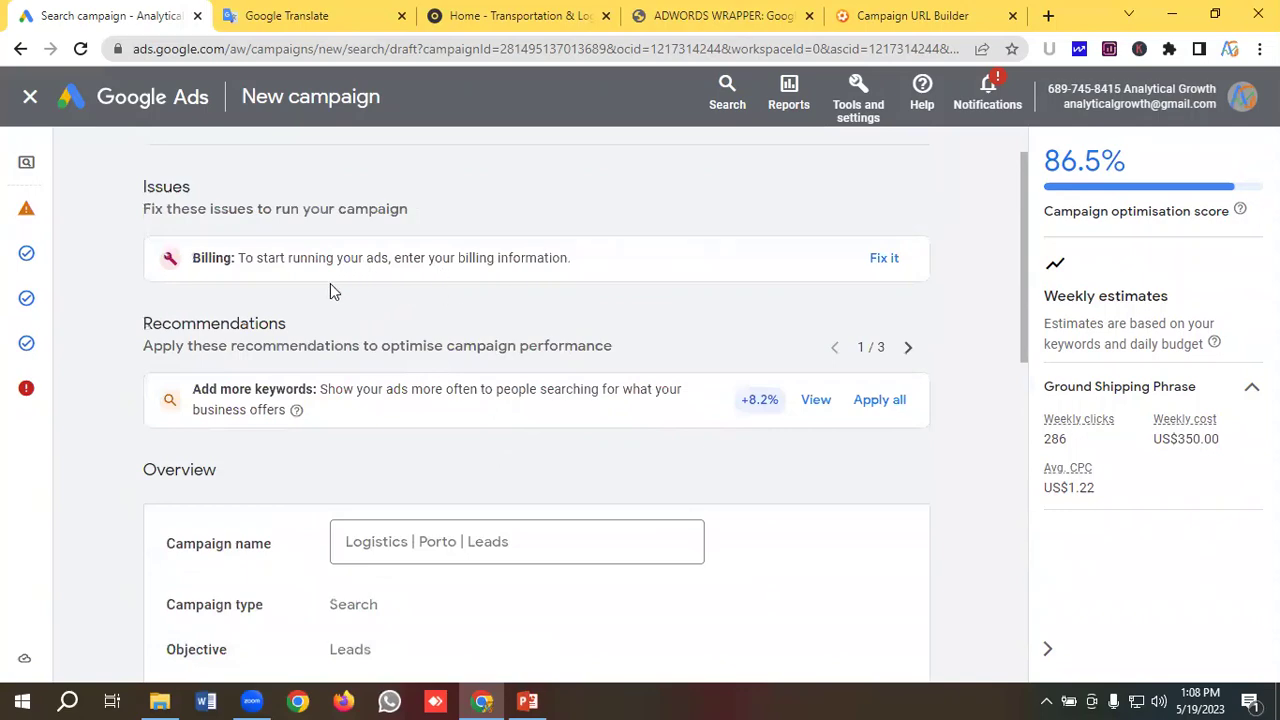
scroll(543, 311, "down", 9)
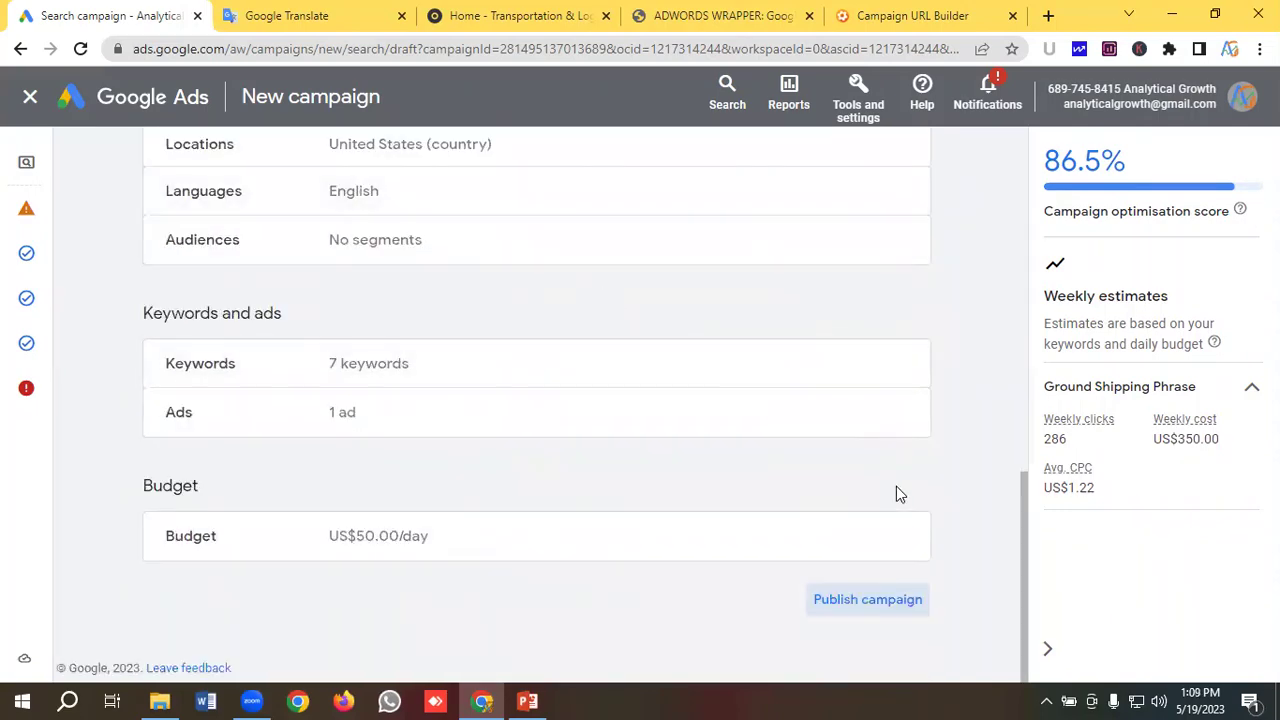
left_click(884, 603)
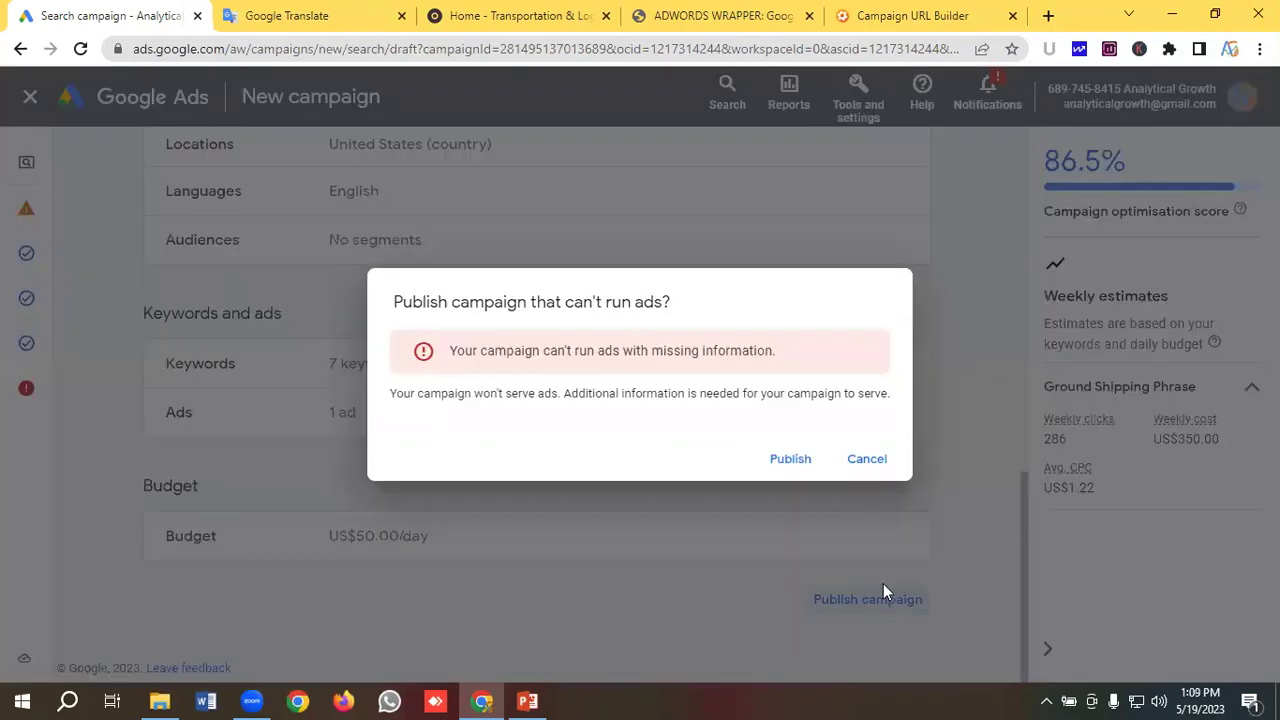
left_click(790, 460)
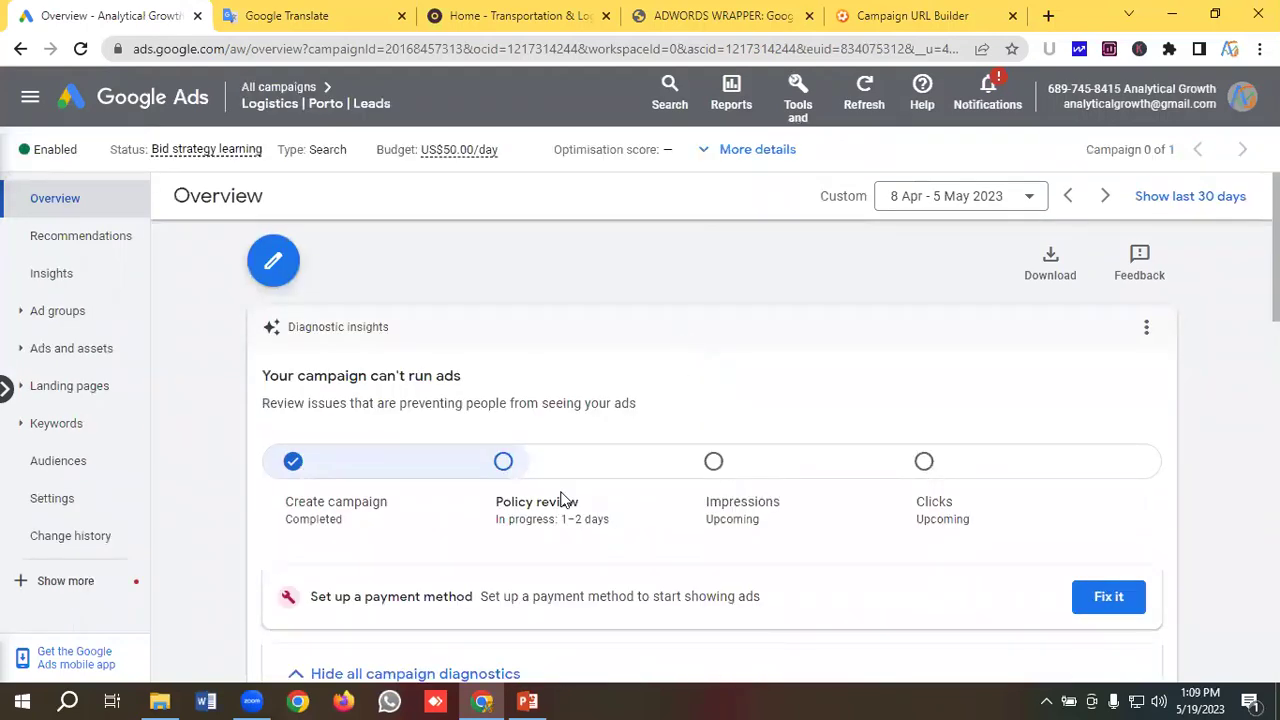
Look over the published campaign's diagnostic insights and hide the account billing alert
scroll(561, 497, "down", 2)
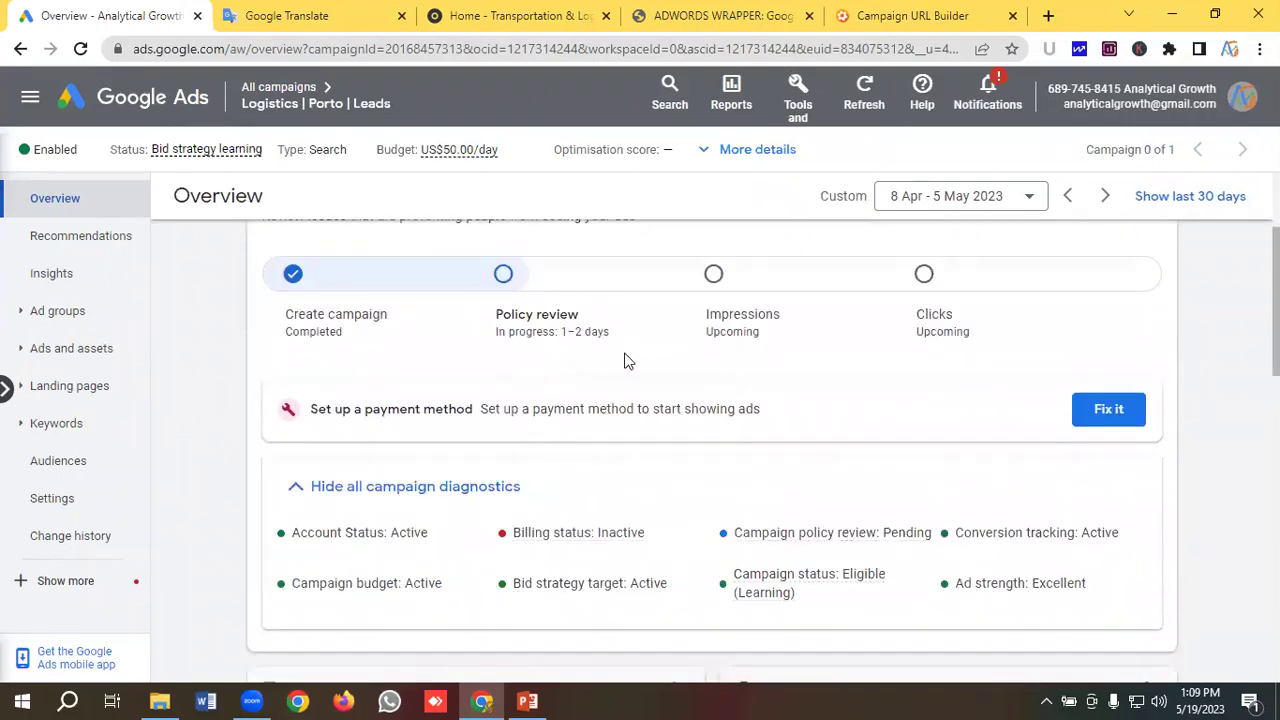
scroll(506, 358, "up", 2)
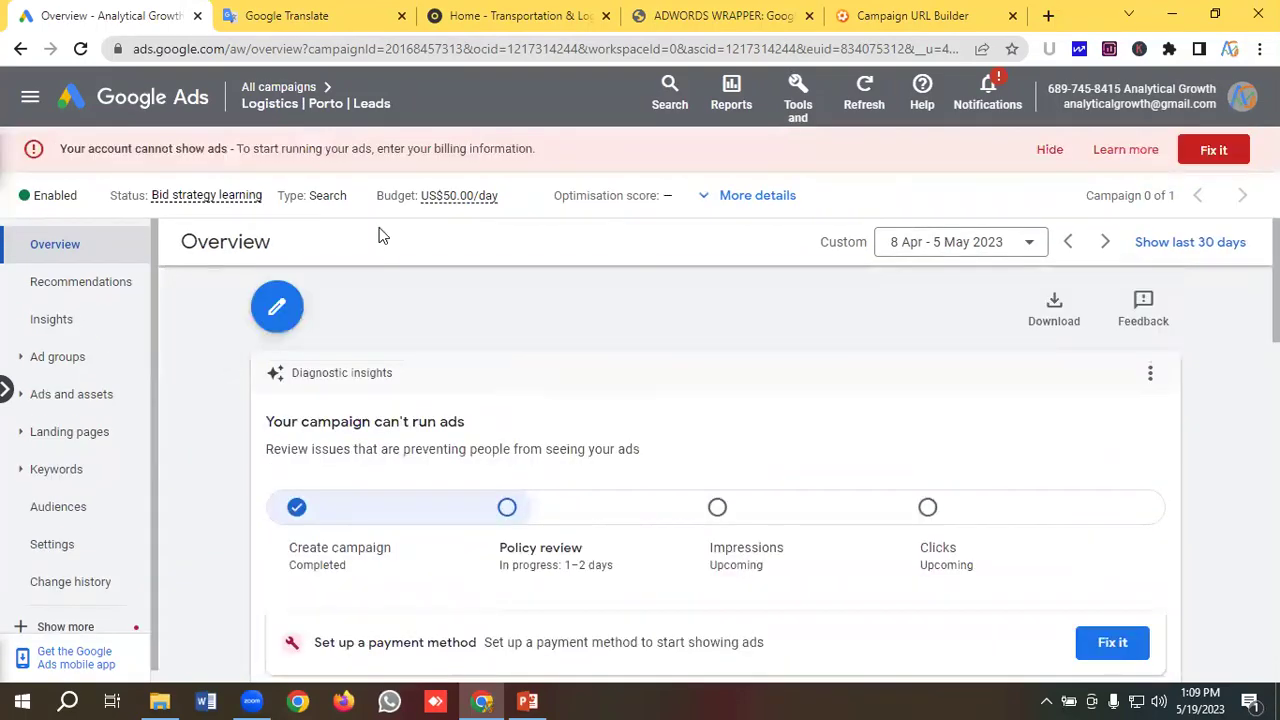
left_click(1051, 151)
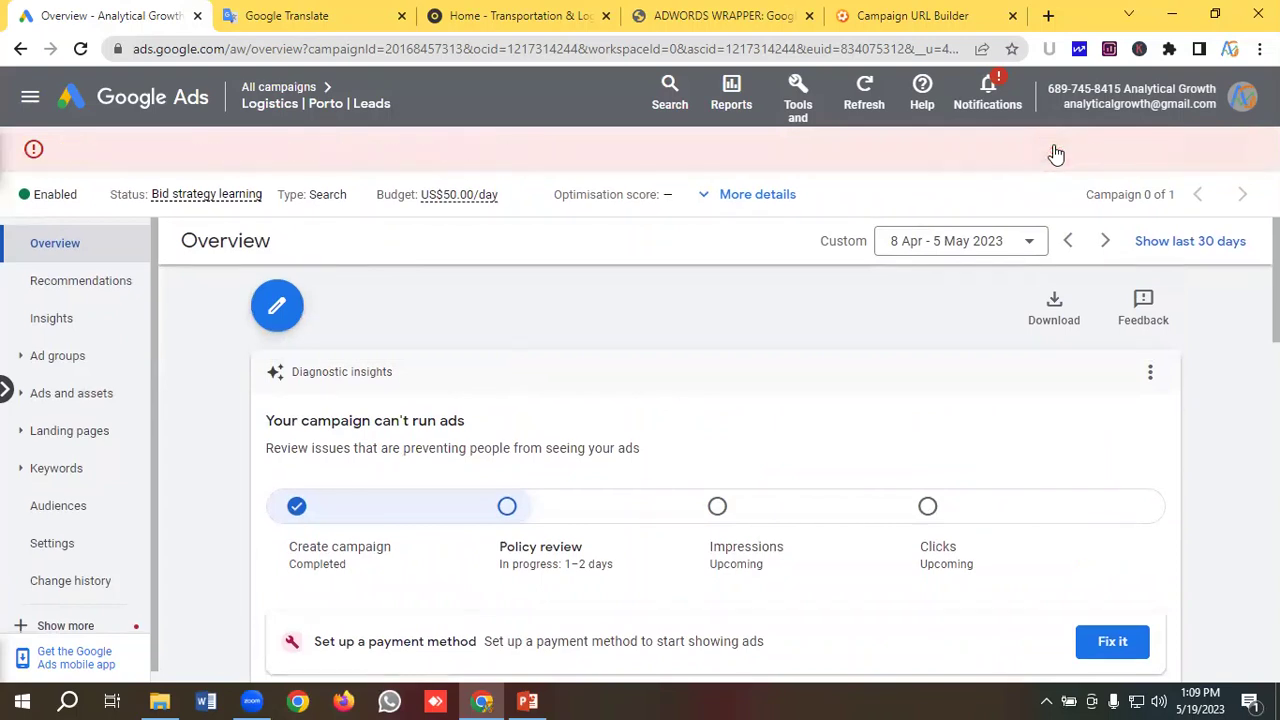
Open the campaign's list of ads and copy the responsive search ad in the Ground Shipping Phrase ad group
left_click(75, 400)
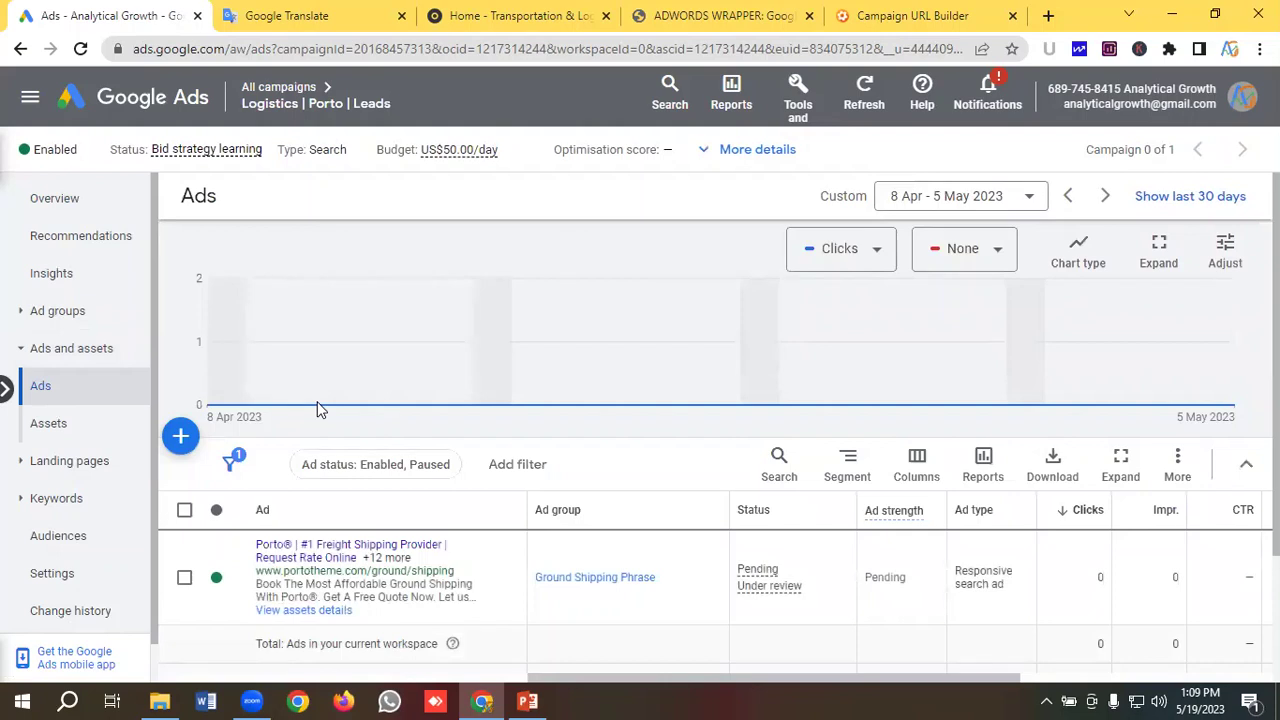
scroll(320, 410, "down", 1)
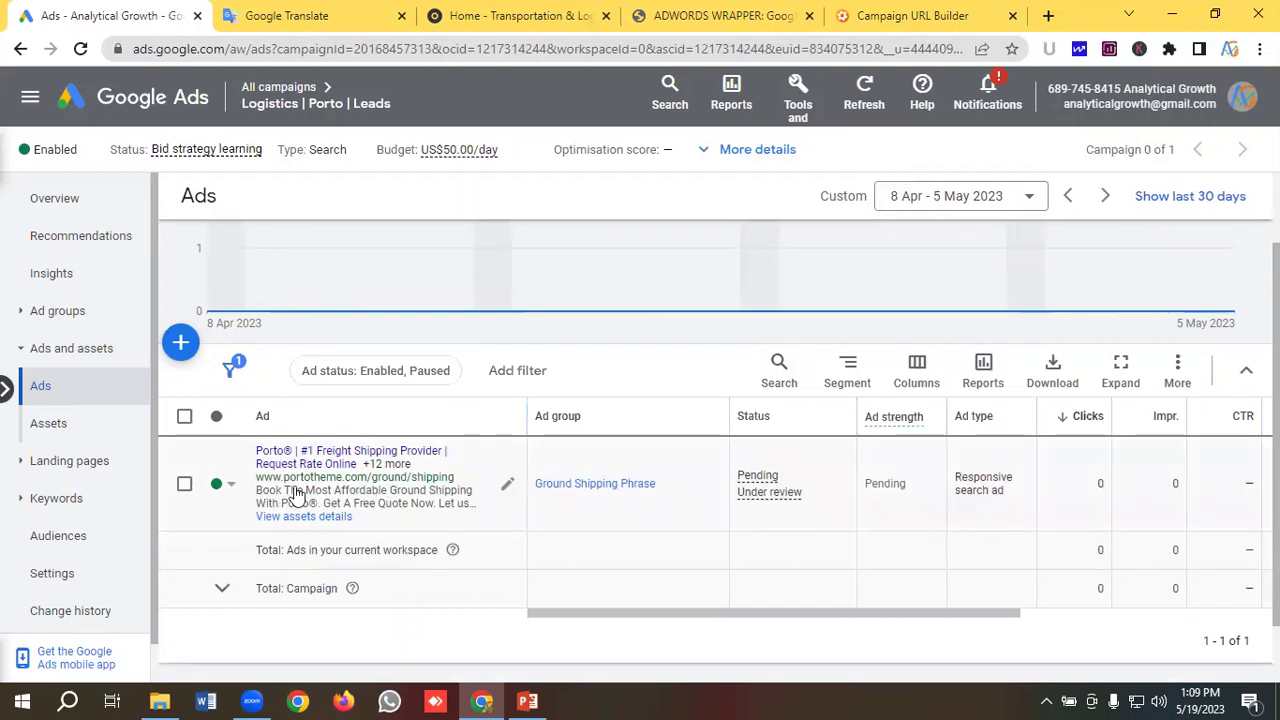
left_click(184, 486)
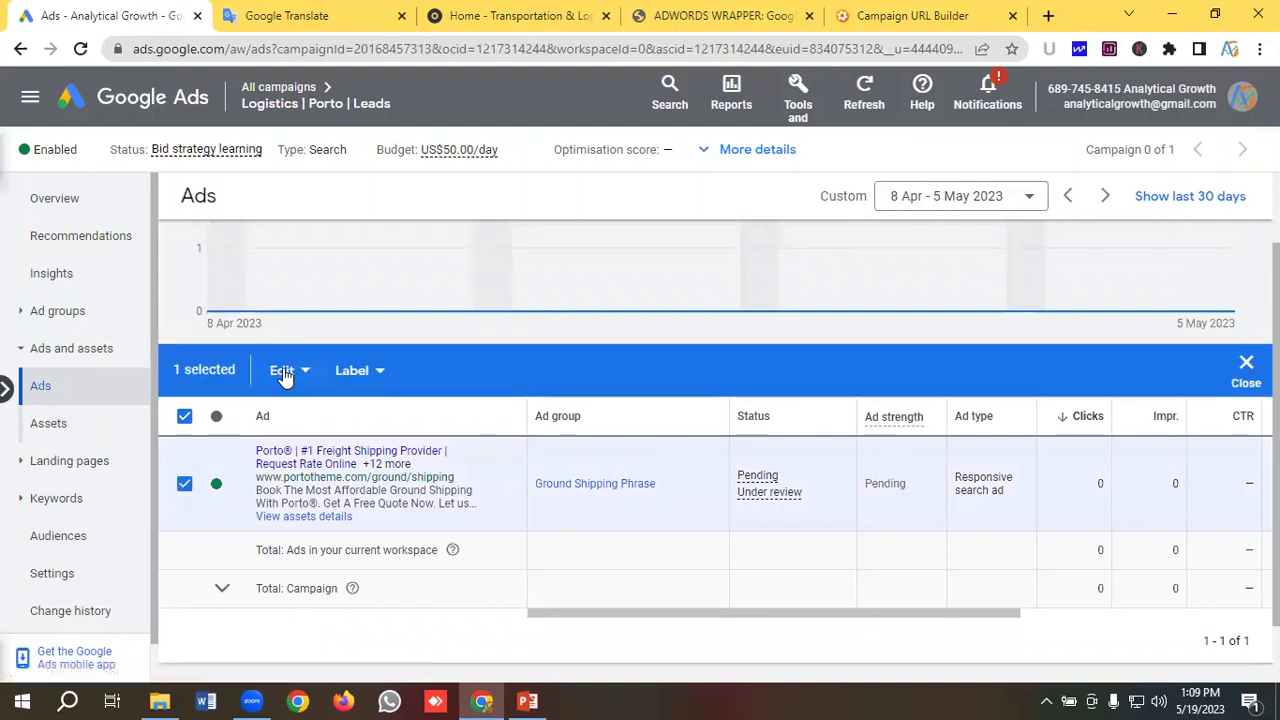
left_click(283, 372)
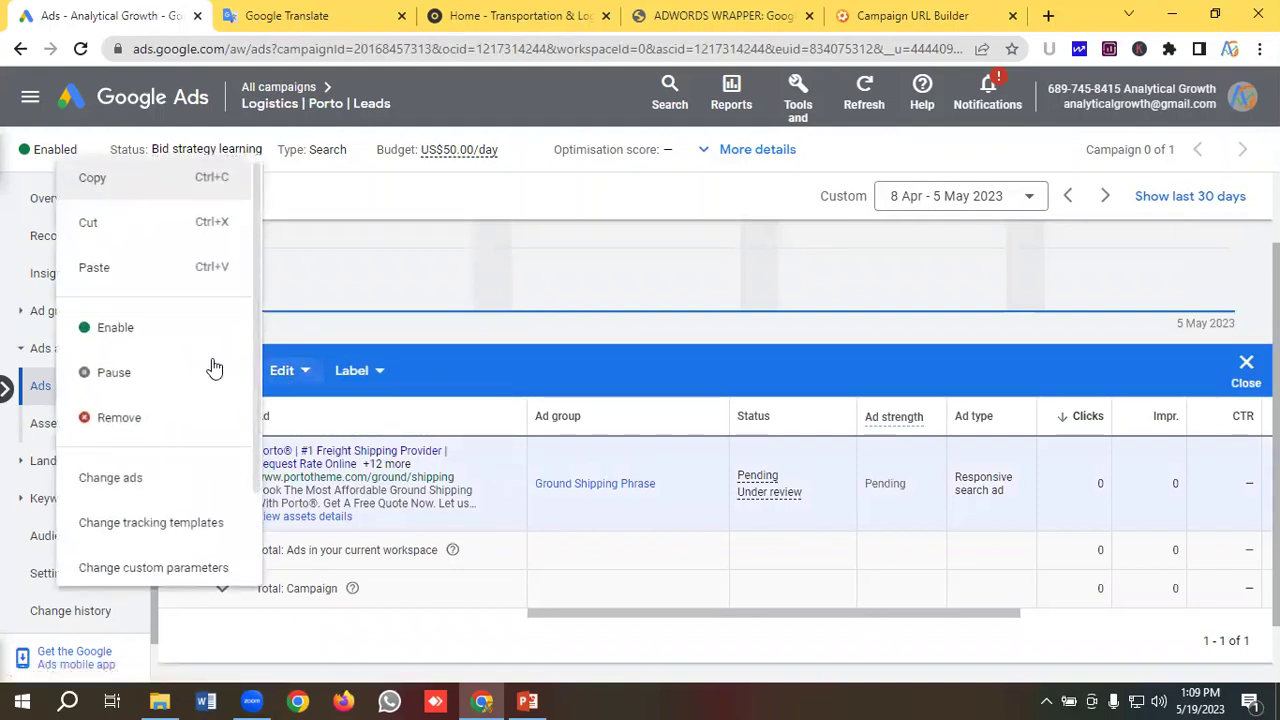
left_click(104, 178)
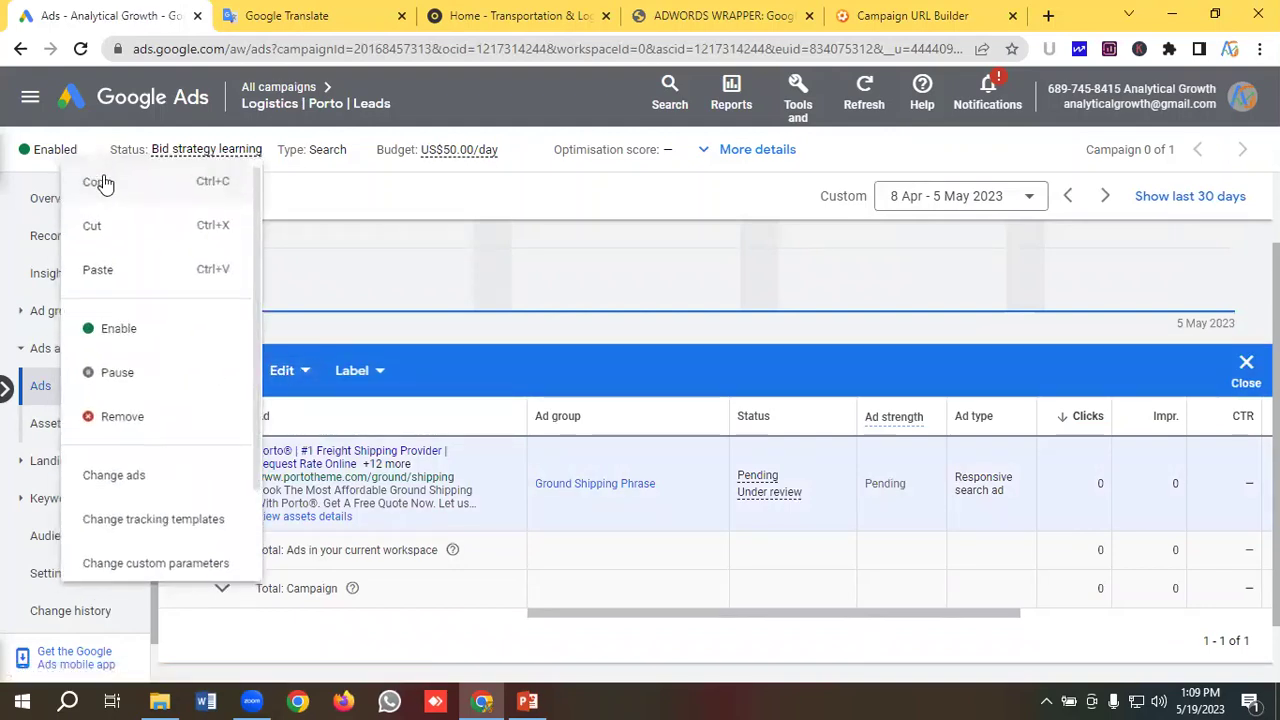
Choose the Ground Shipping Phrase ad group of the Logistics | Porto | Leads campaign as the destination for pasting the copied ad
left_click(286, 372)
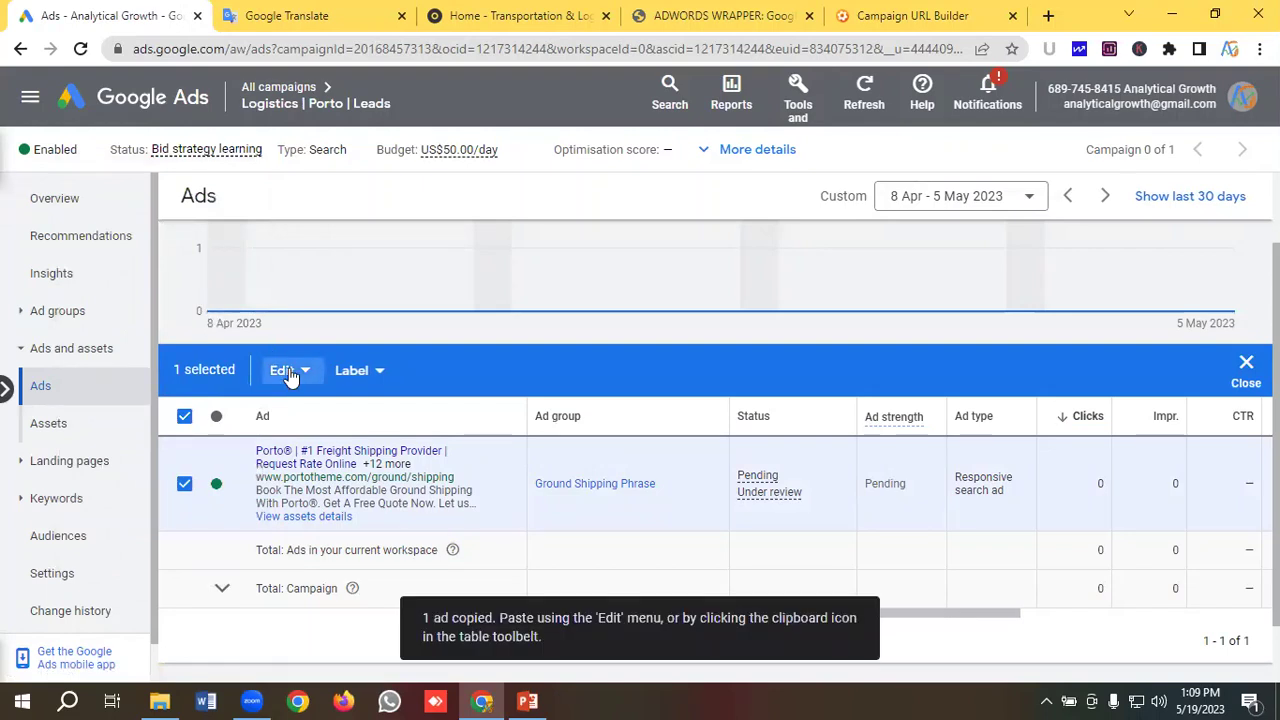
left_click(97, 269)
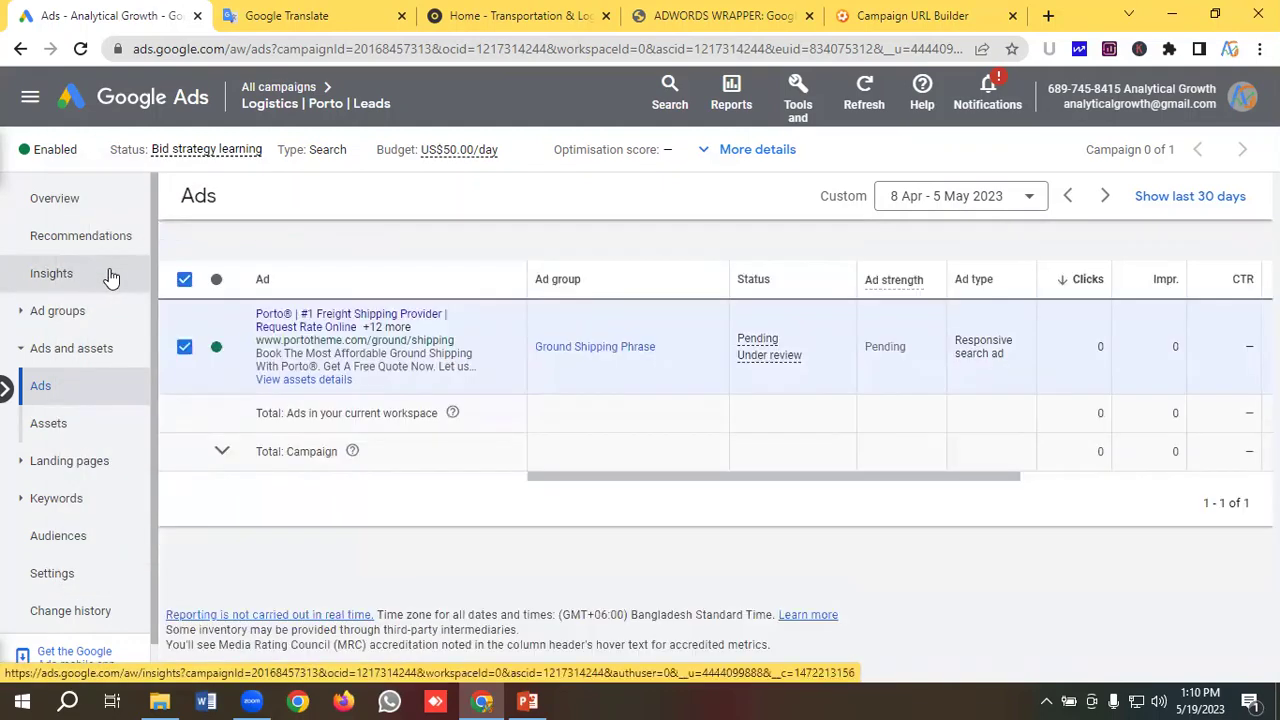
key("ctrl+v")
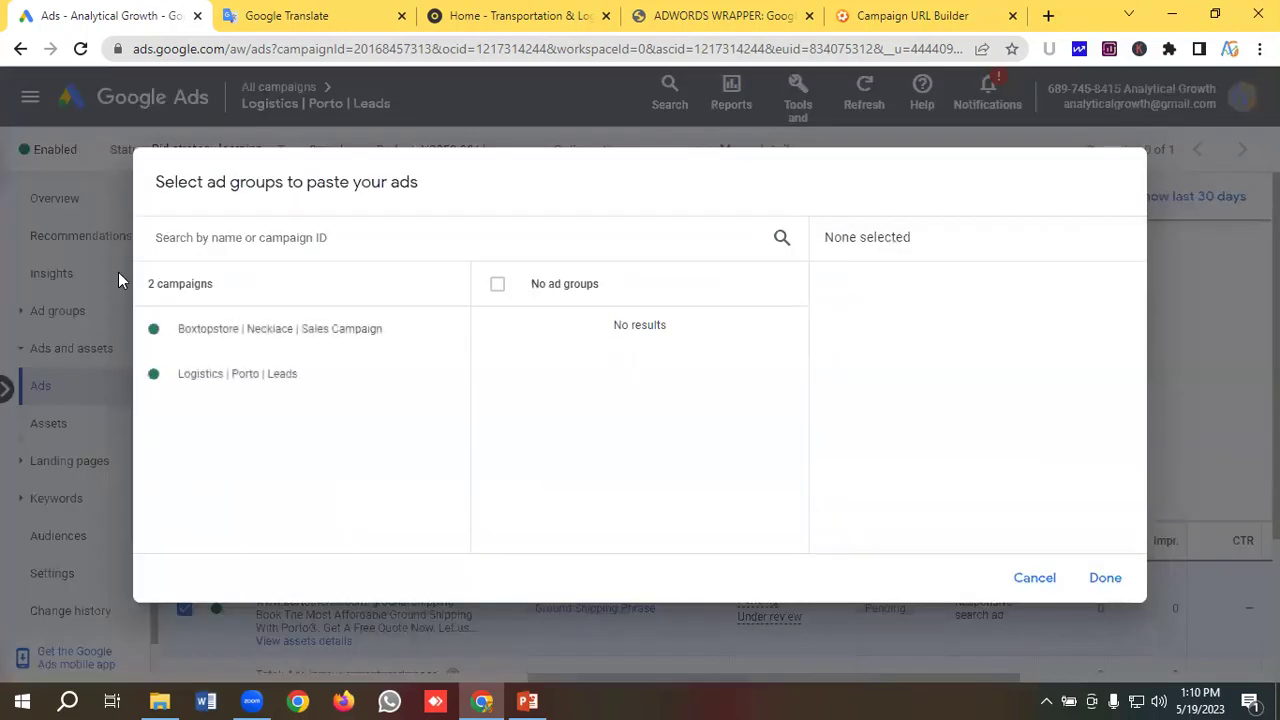
left_click(209, 384)
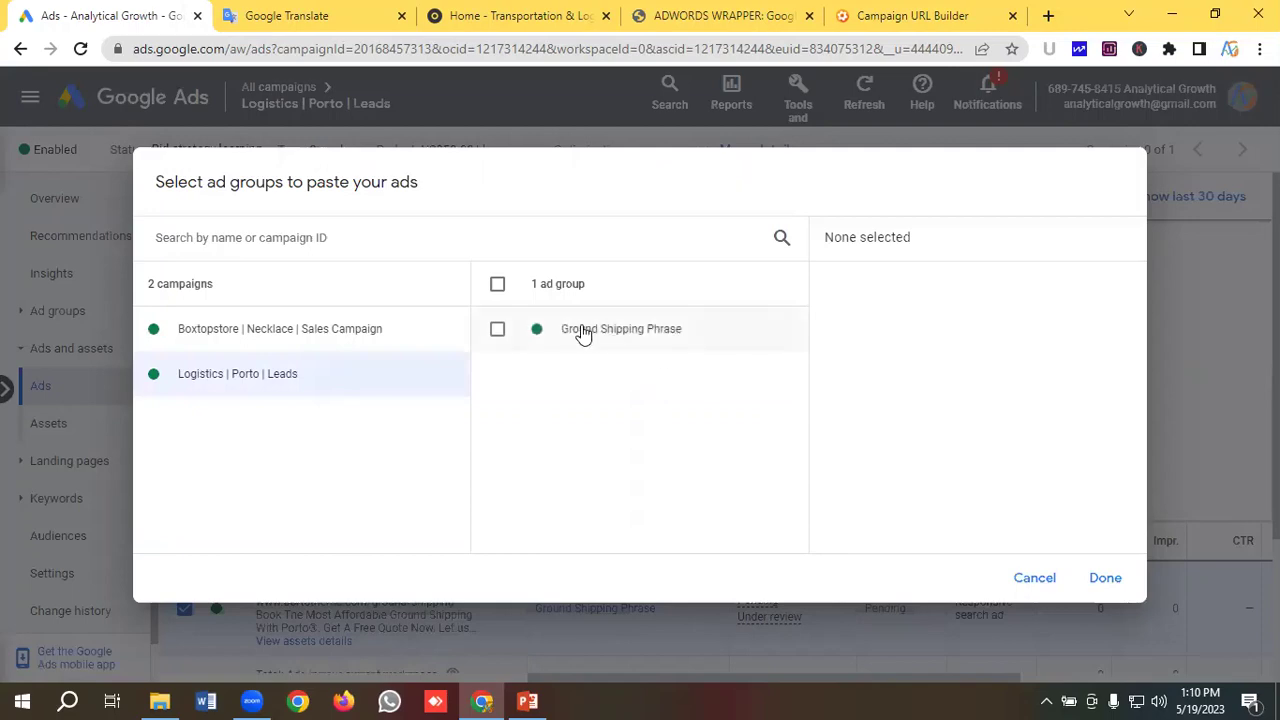
left_click(583, 333)
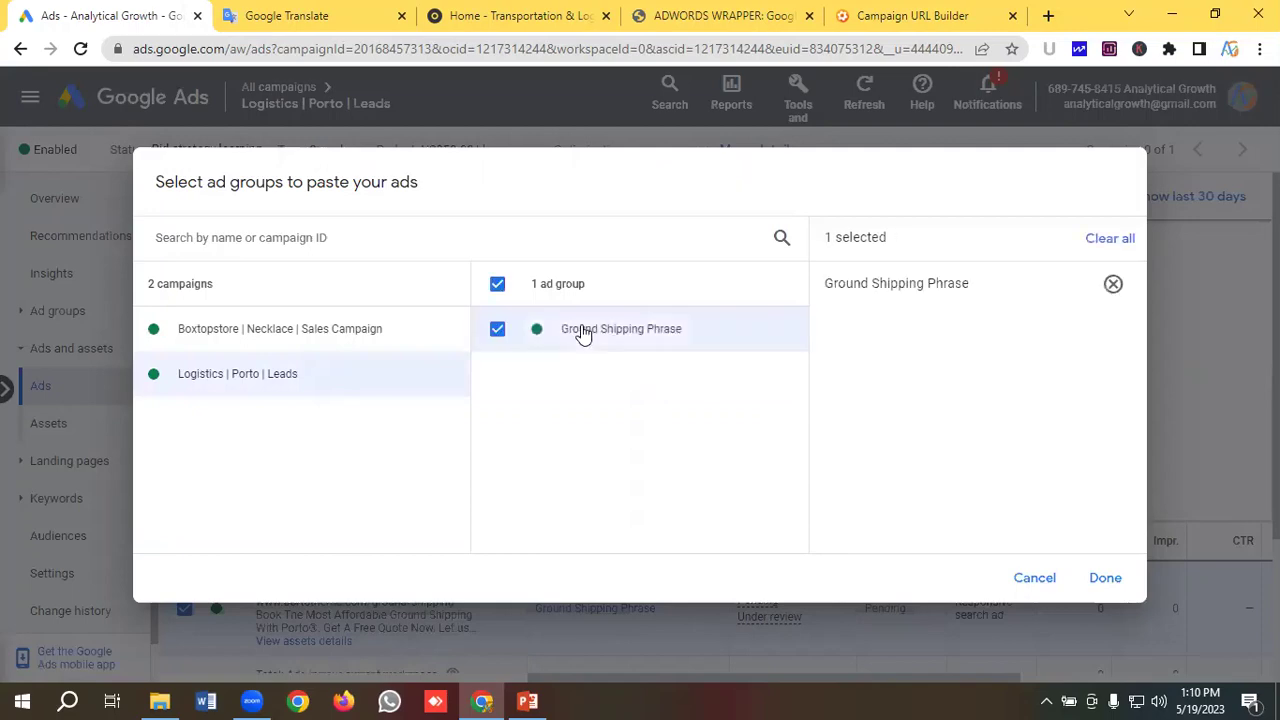
left_click(1106, 580)
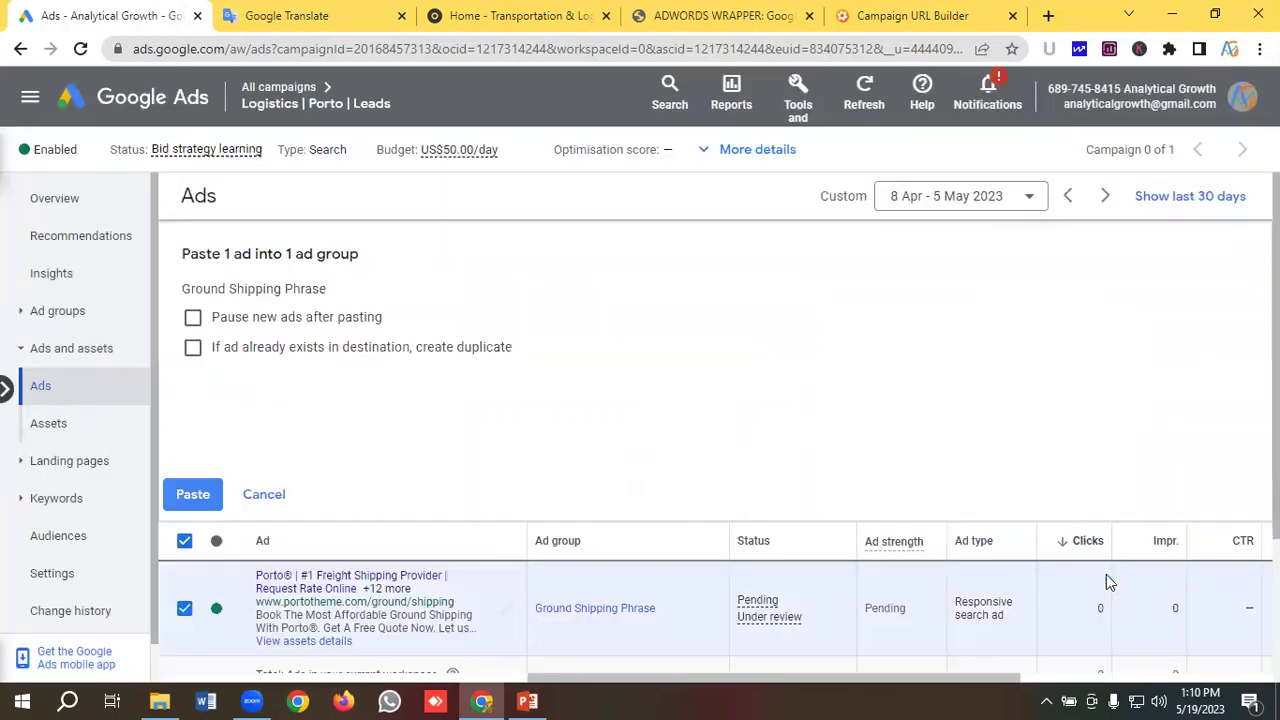
Paste the ad with the options to pause new ads after pasting and to create a duplicate if it already exists
left_click(193, 317)
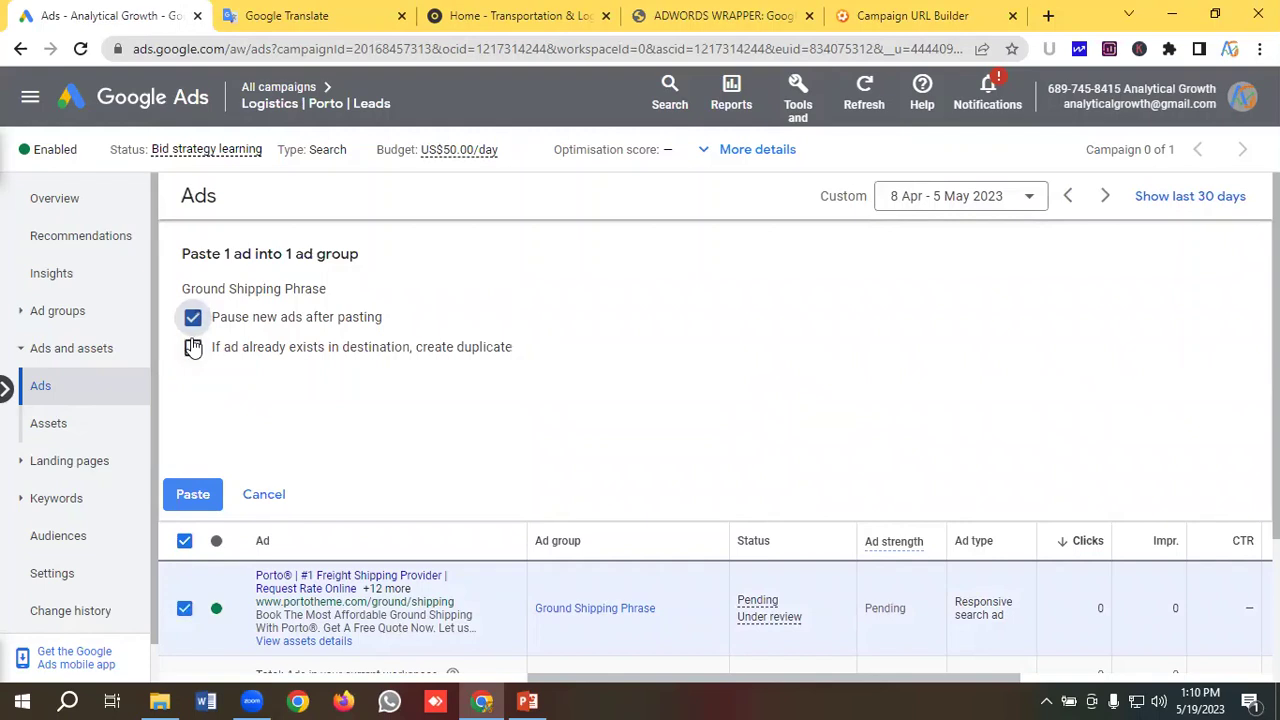
left_click(193, 347)
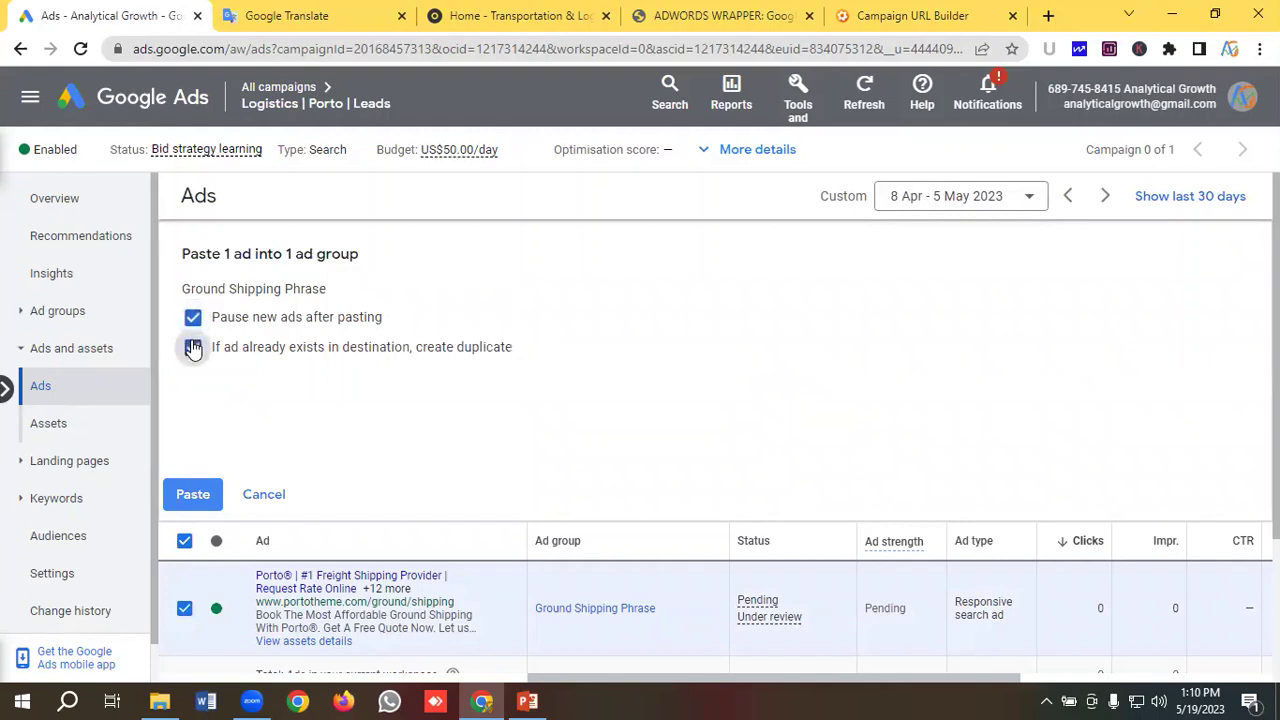
left_click(187, 500)
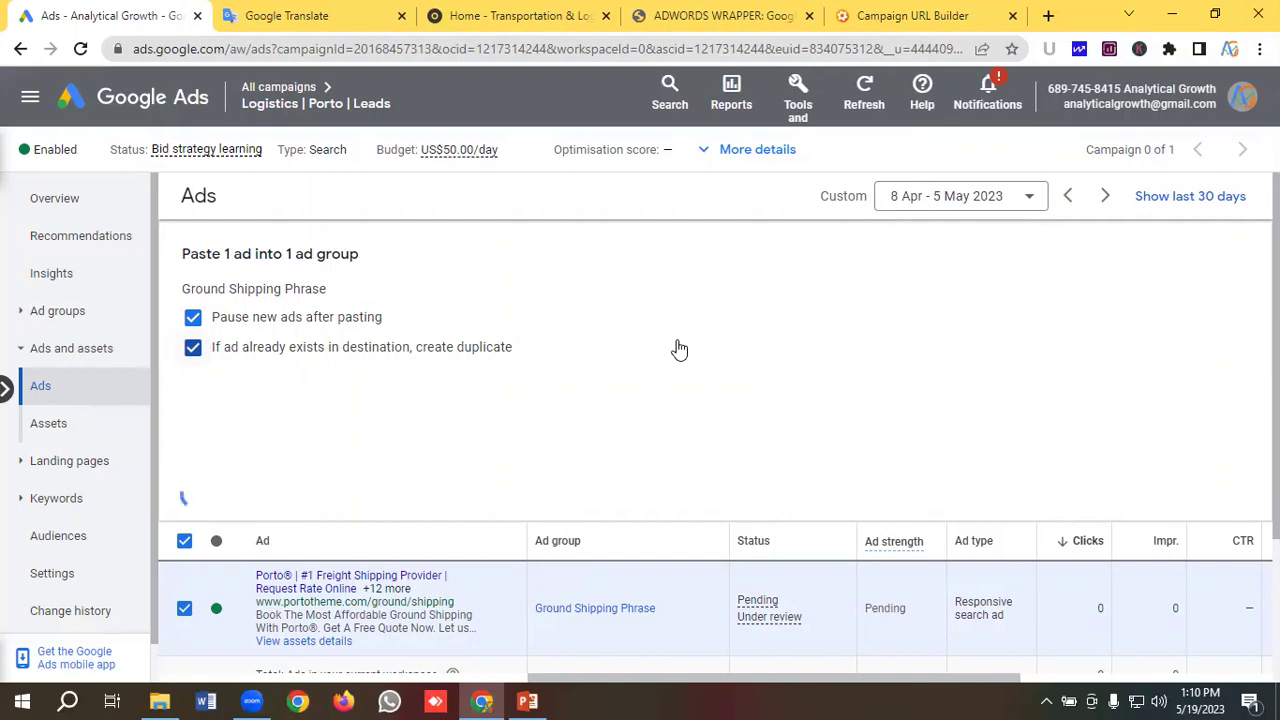
scroll(679, 349, "down", 1)
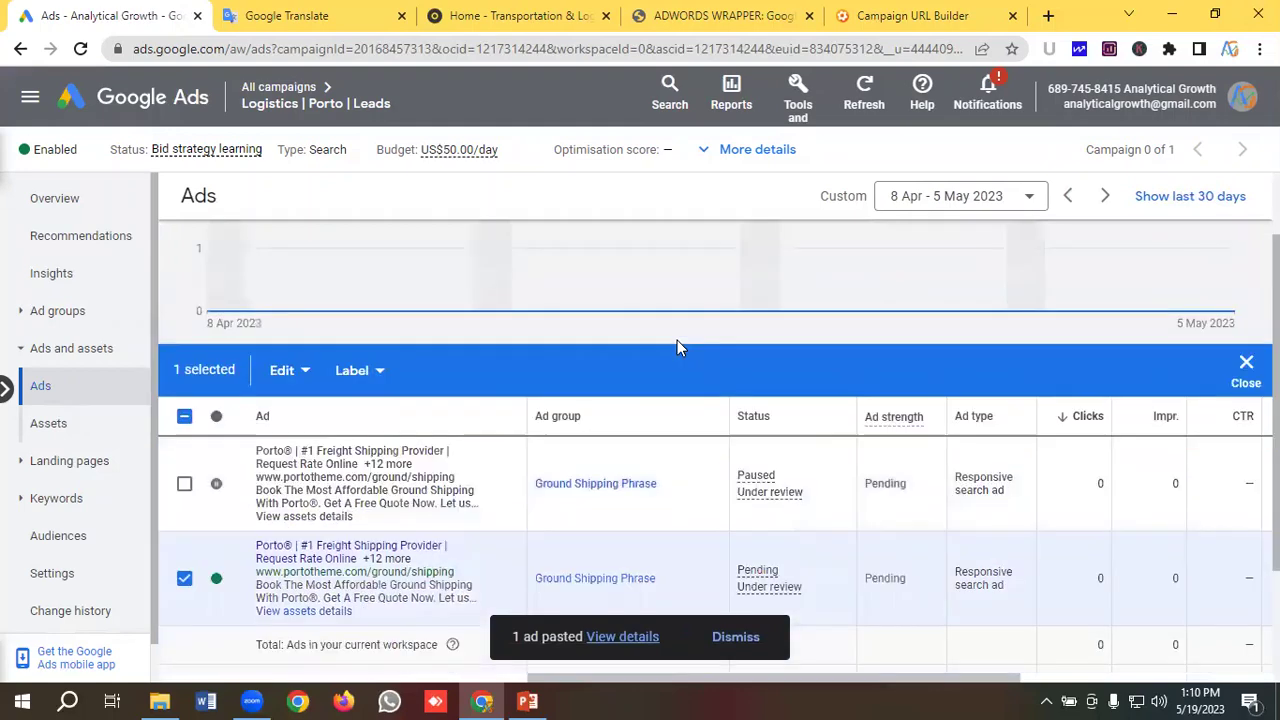
Deselect the original ad and enable the paused copy in the Ground Shipping Phrase ad group
left_click(186, 582)
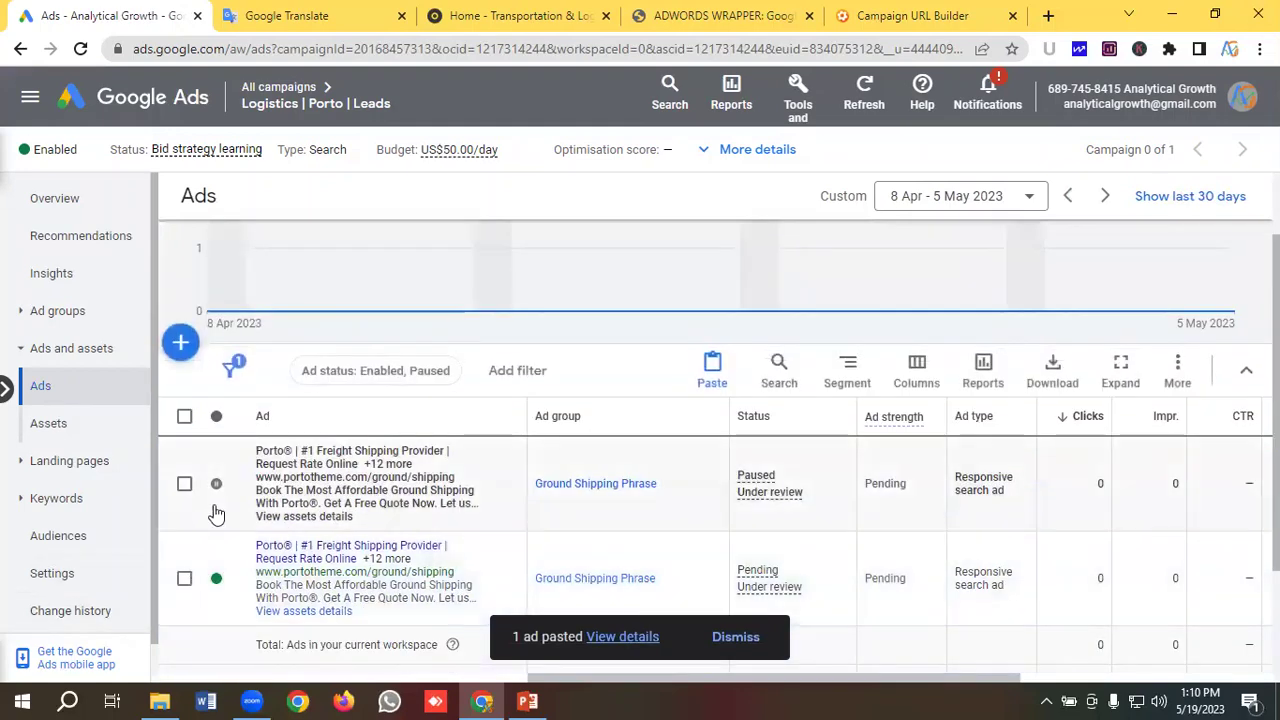
left_click(233, 490)
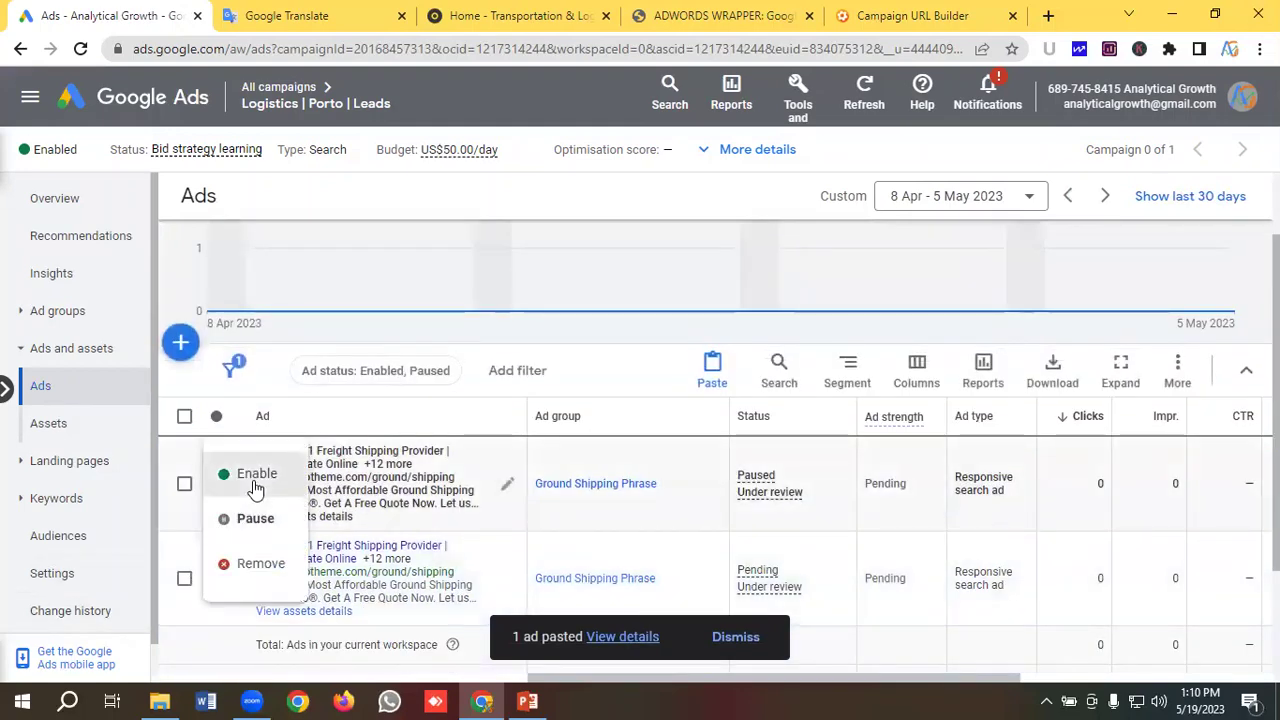
left_click(256, 480)
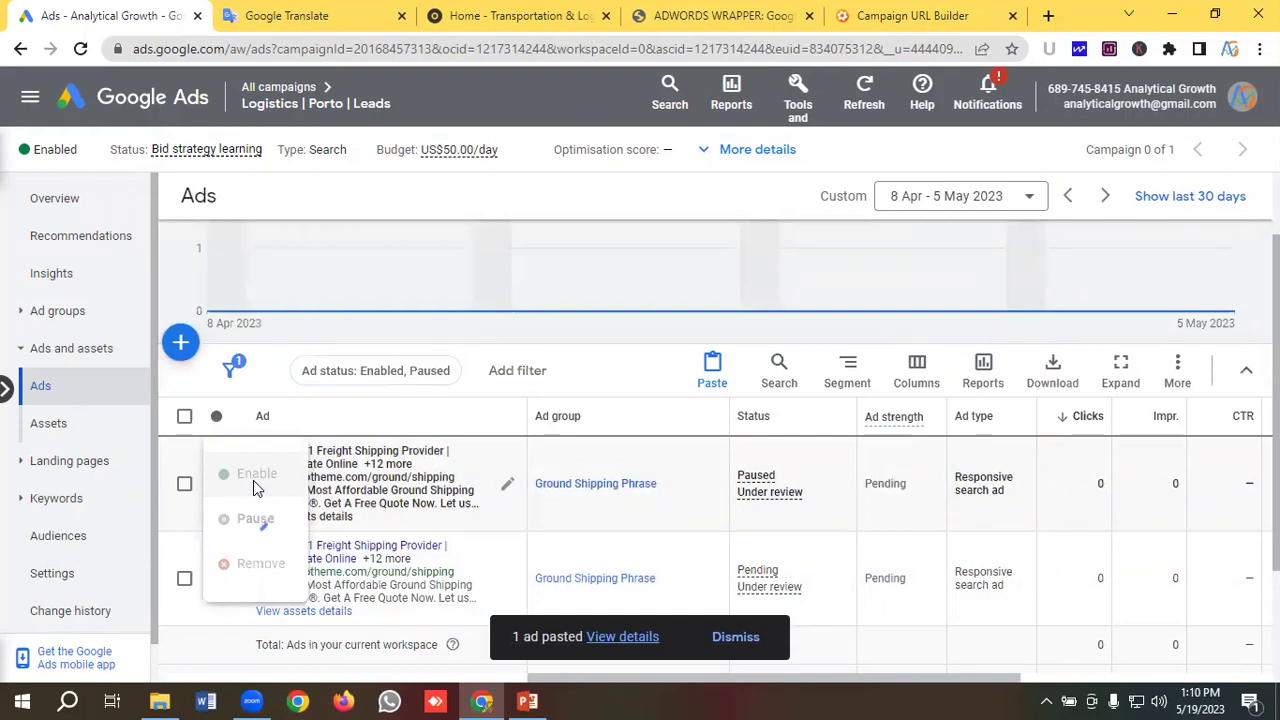
Open the pasted ad copy for editing and pin the headline "Porto®" to position 1
left_click(509, 487)
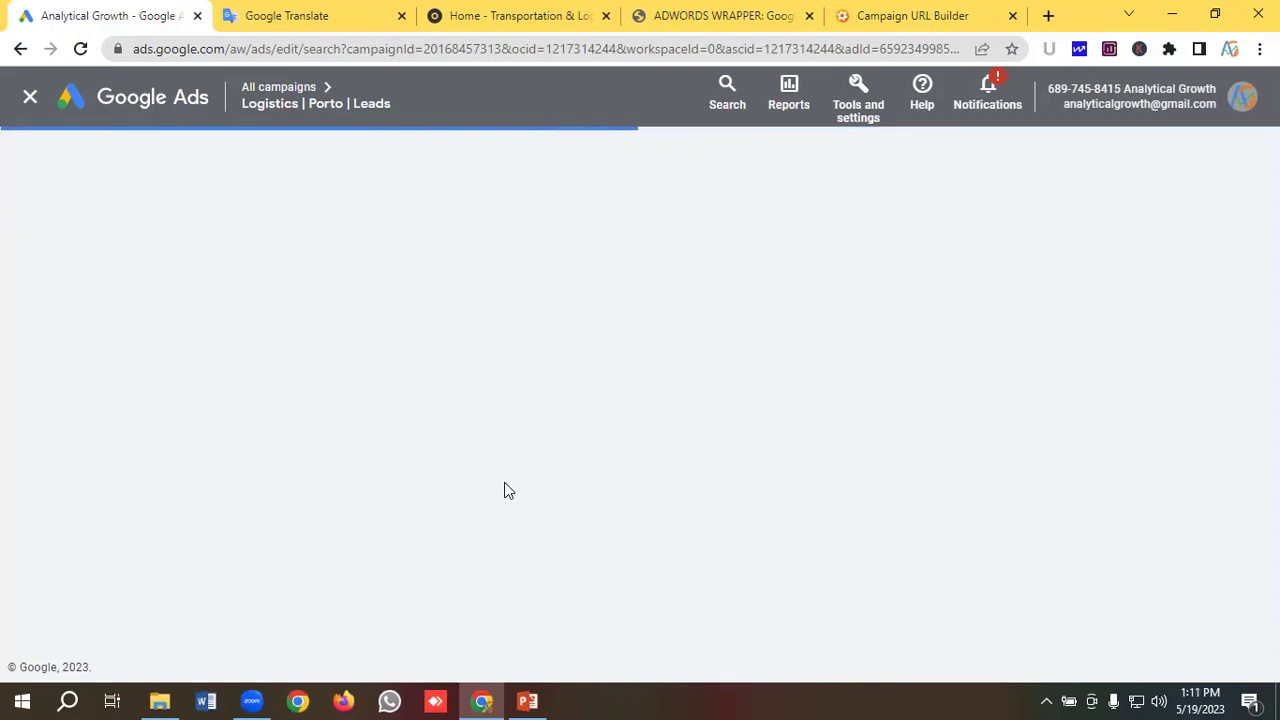
scroll(371, 451, "down", 5)
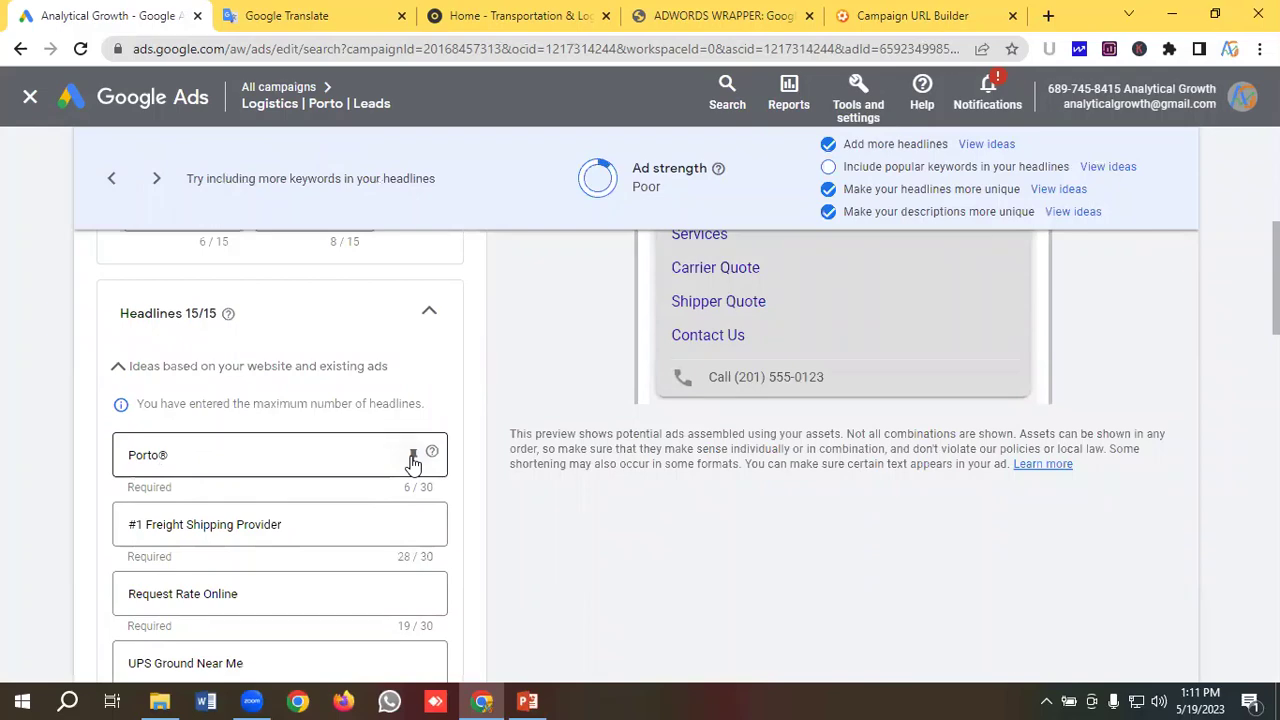
left_click(413, 458)
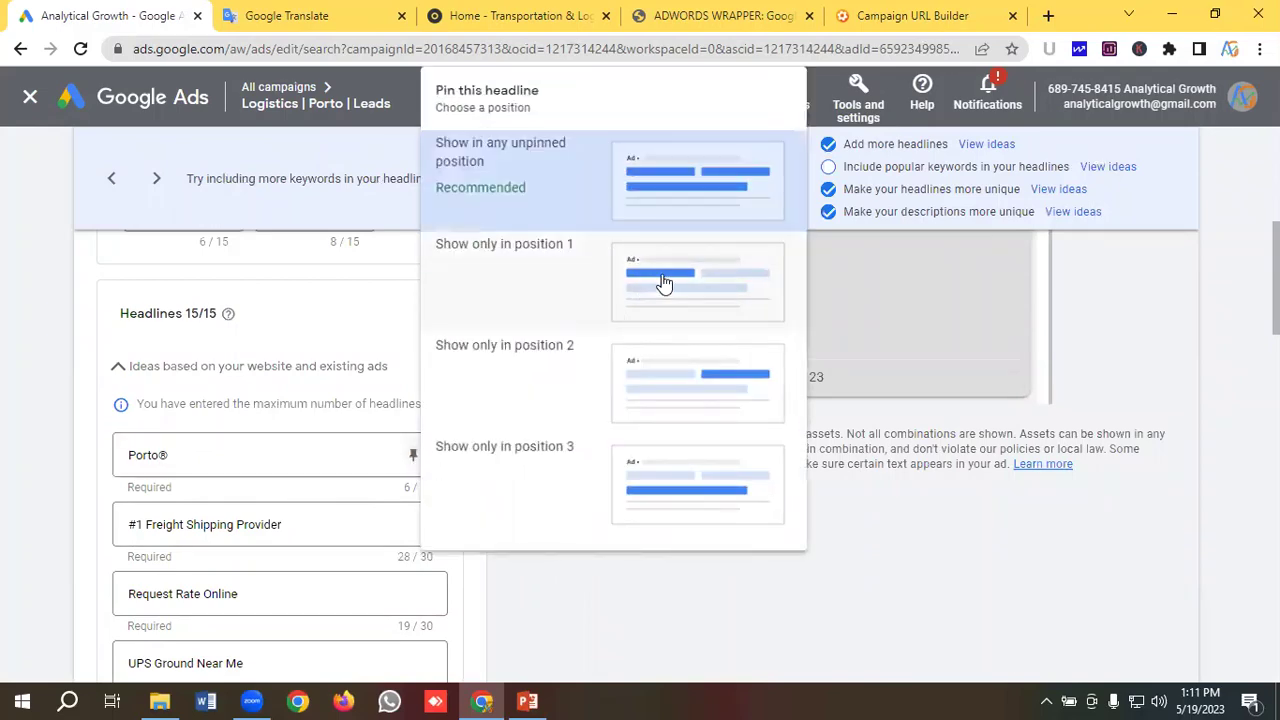
left_click(664, 285)
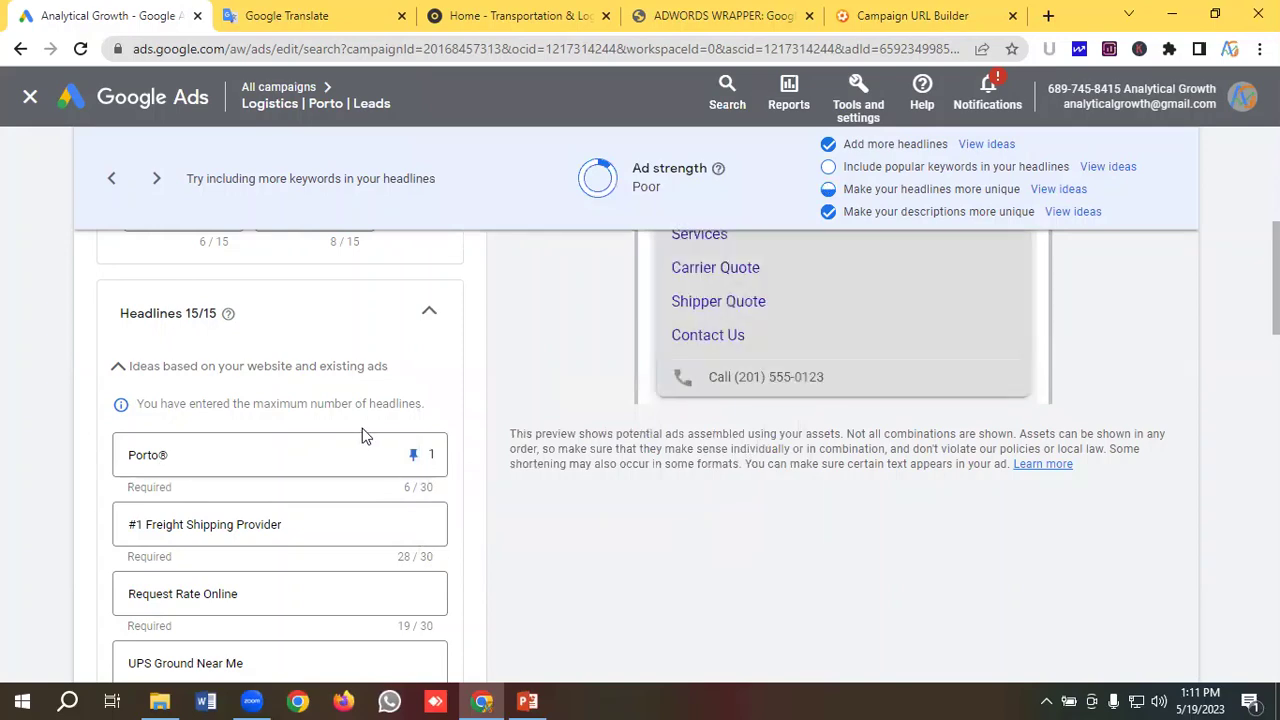
Pin the headline "#1 Freight Shipping Provider" to position 2 and "Request Rate Online" to position 3
scroll(300, 420, "down", 2)
scroll(255, 405, "up", 1)
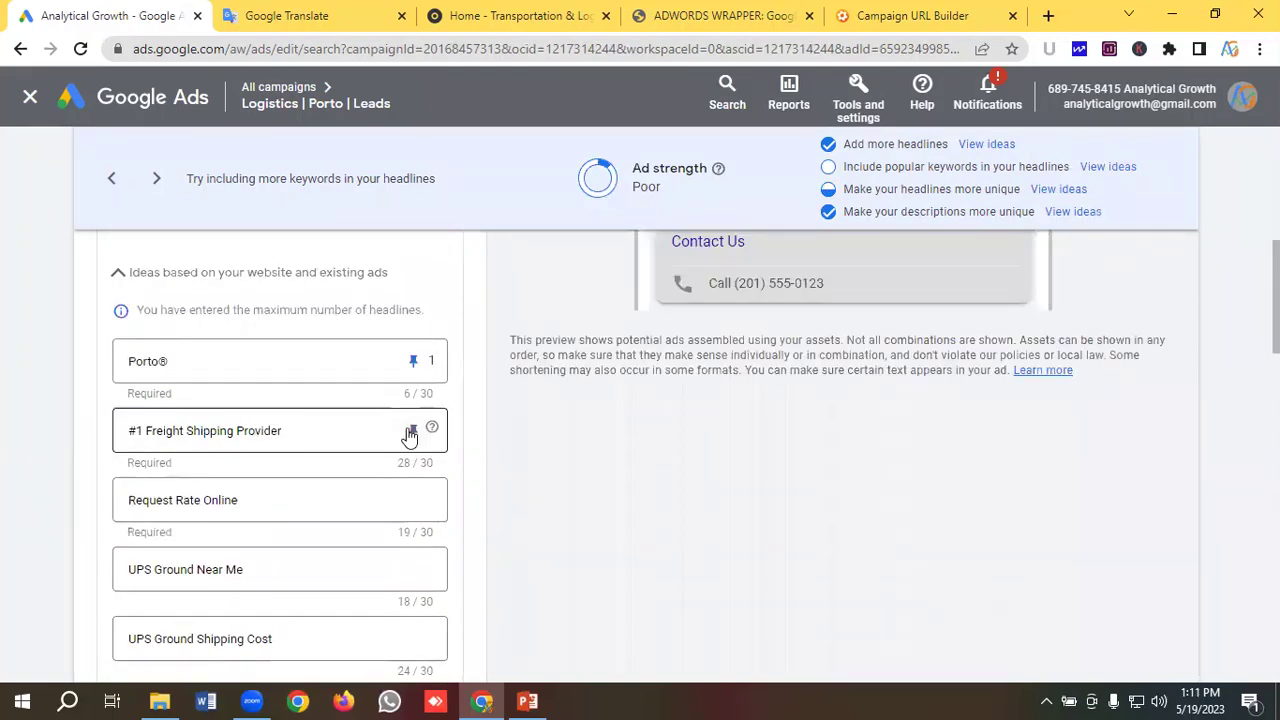
left_click(412, 431)
left_click(666, 389)
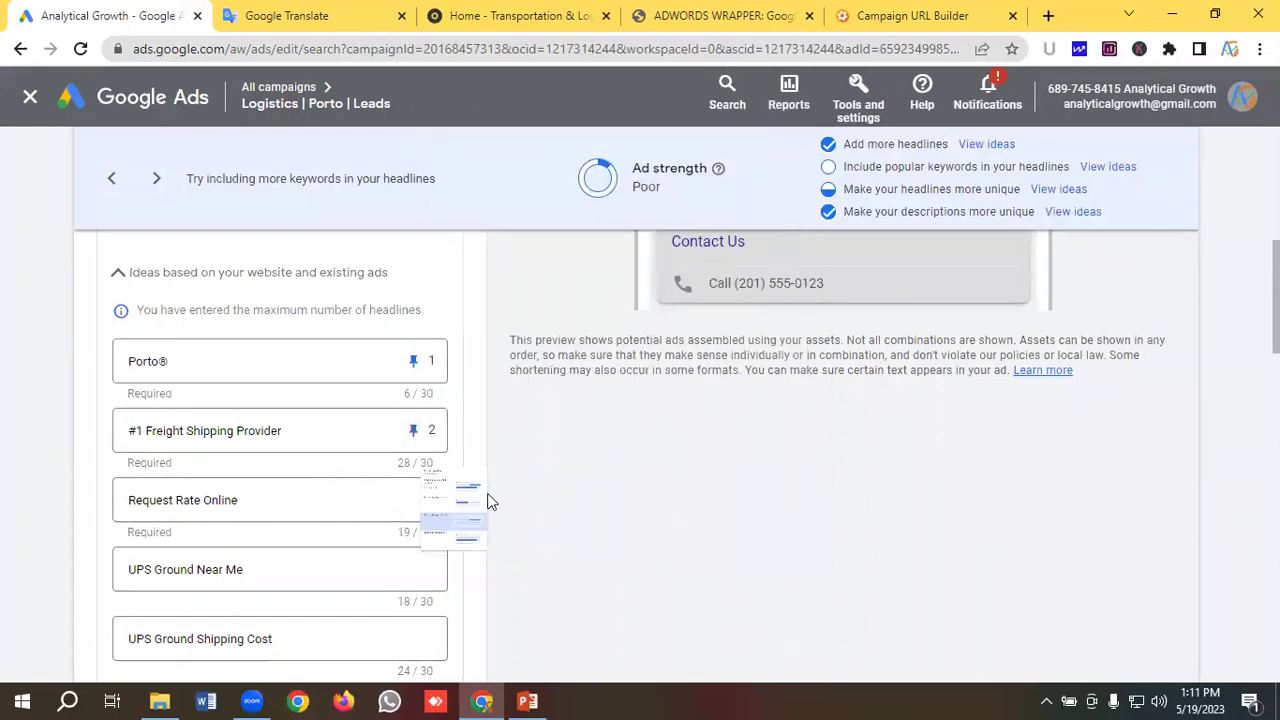
left_click(413, 499)
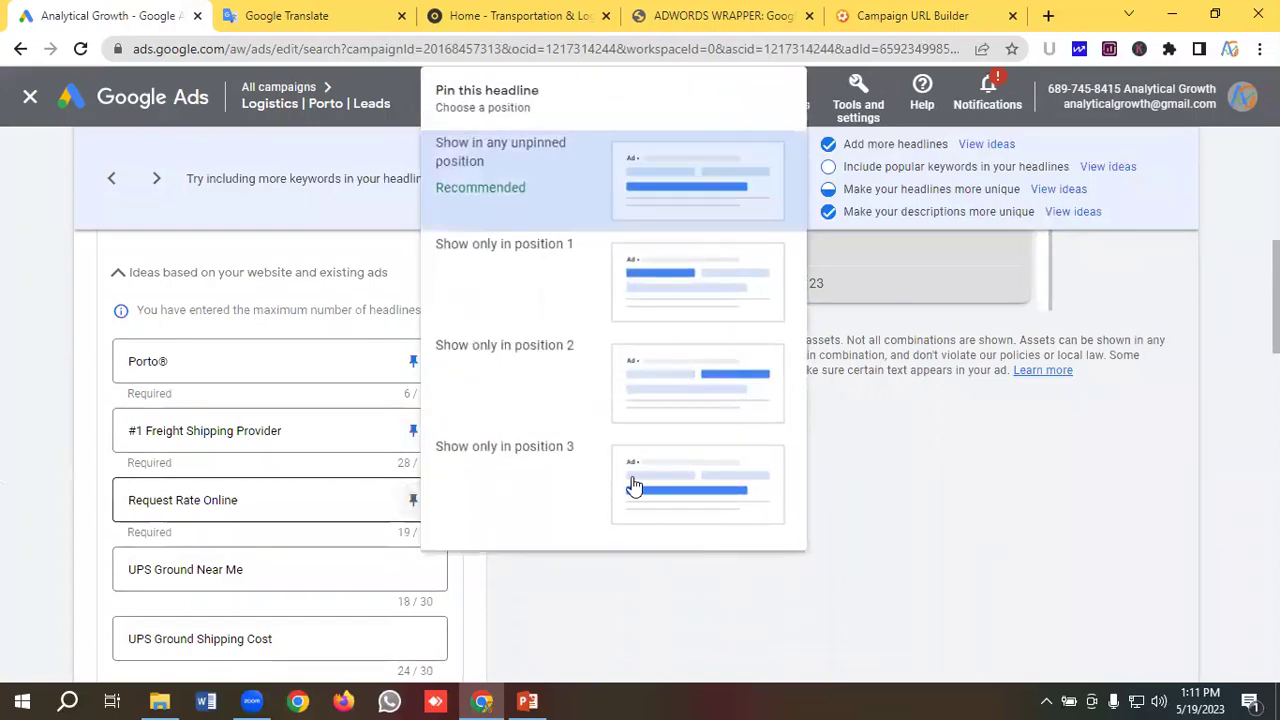
left_click(626, 486)
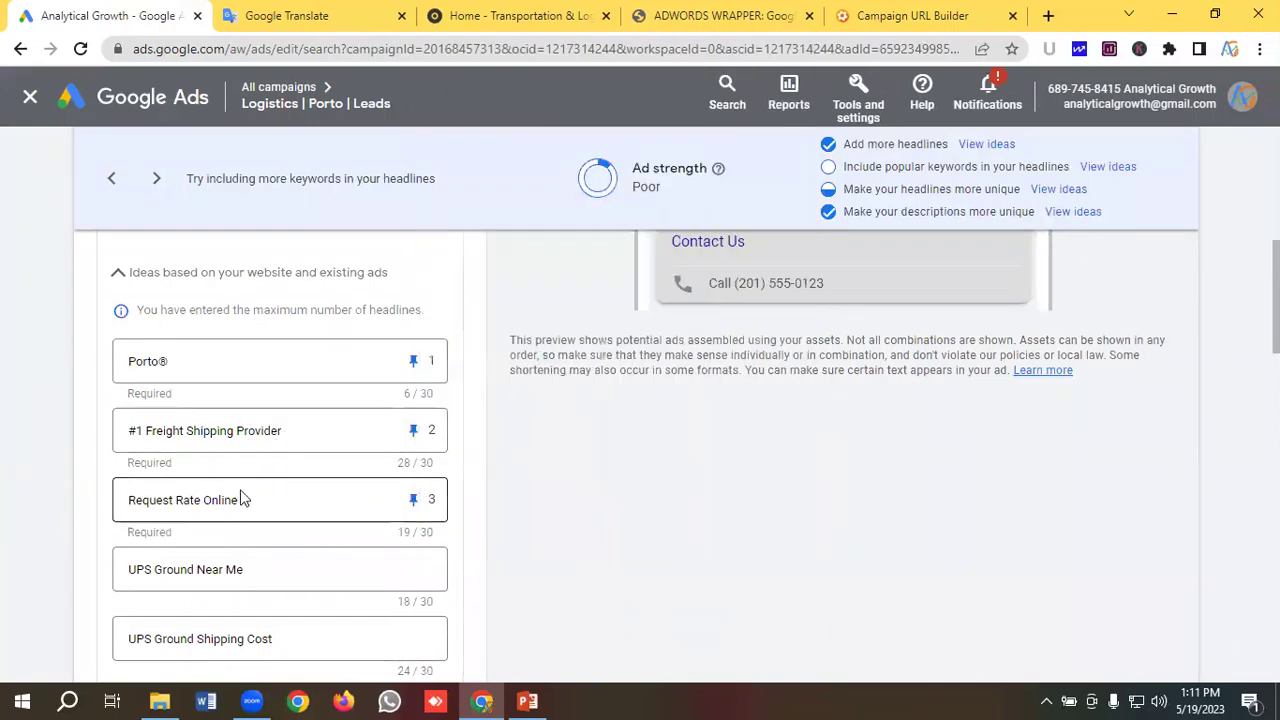
Pin the headlines "UPS Ground Near Me" and "UPS Ground Shipping Cost" to position 2
scroll(243, 497, "down", 1)
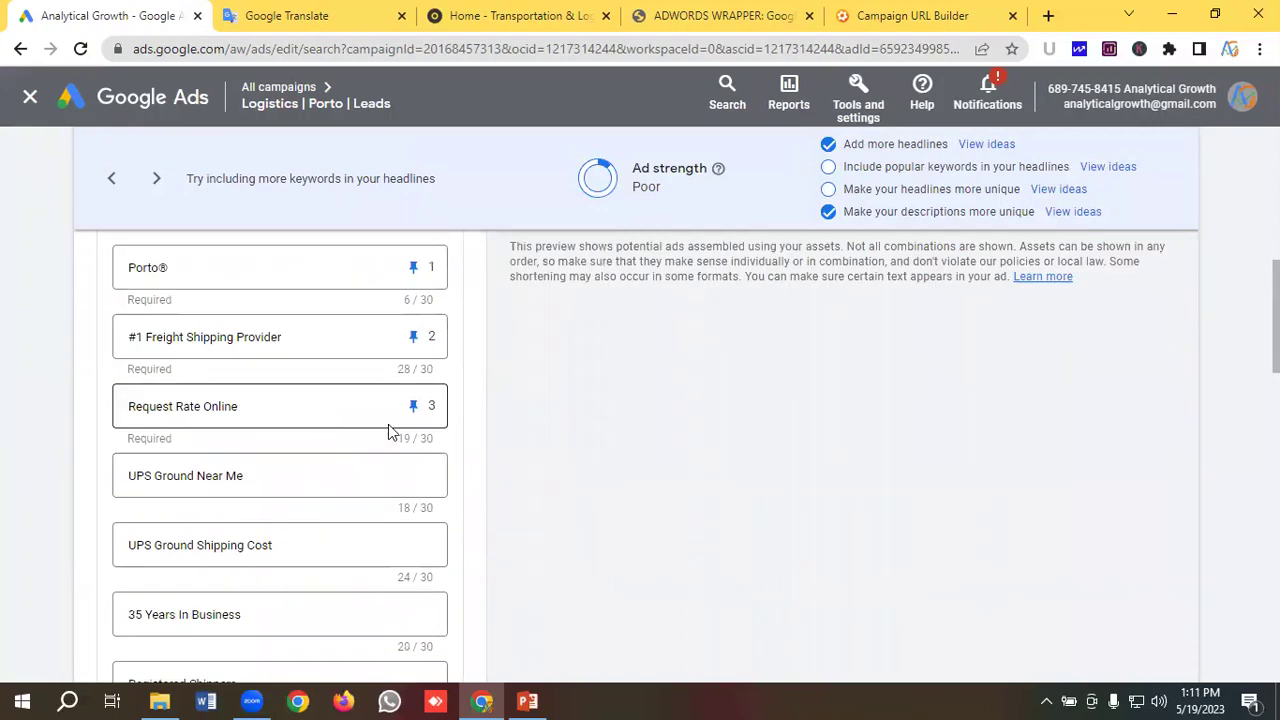
left_click(411, 485)
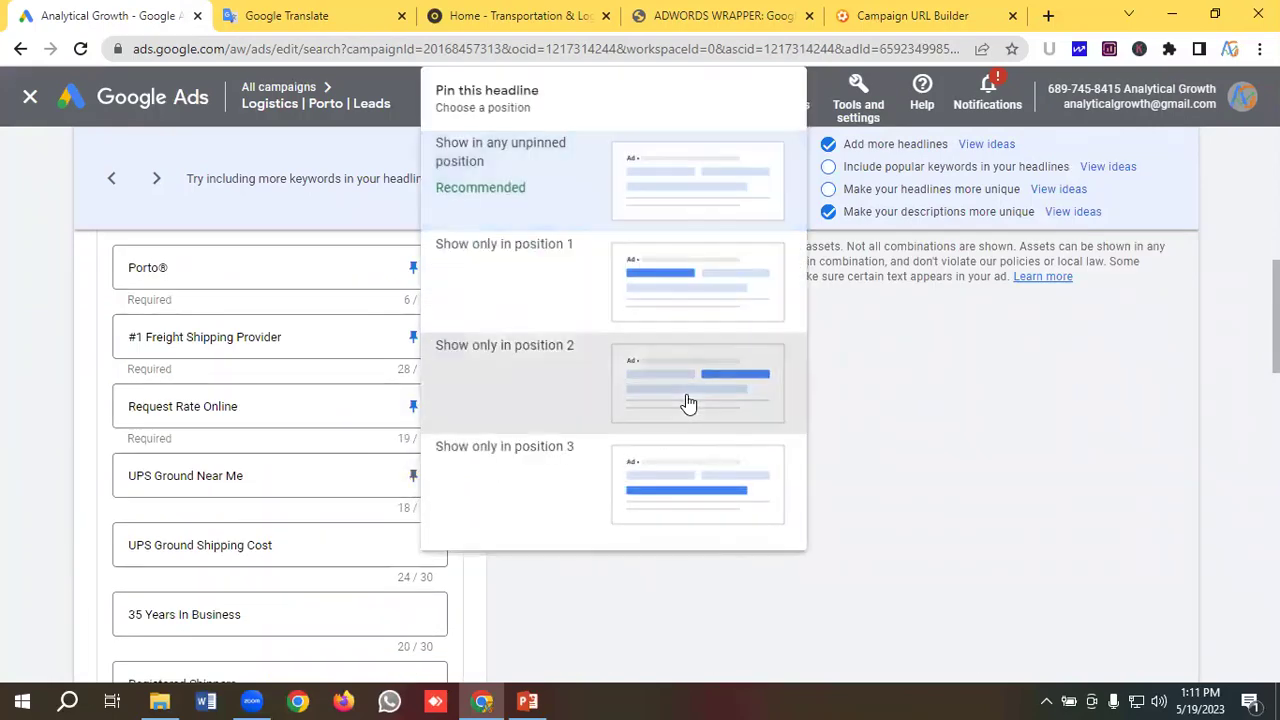
left_click(686, 402)
scroll(320, 435, "down", 1)
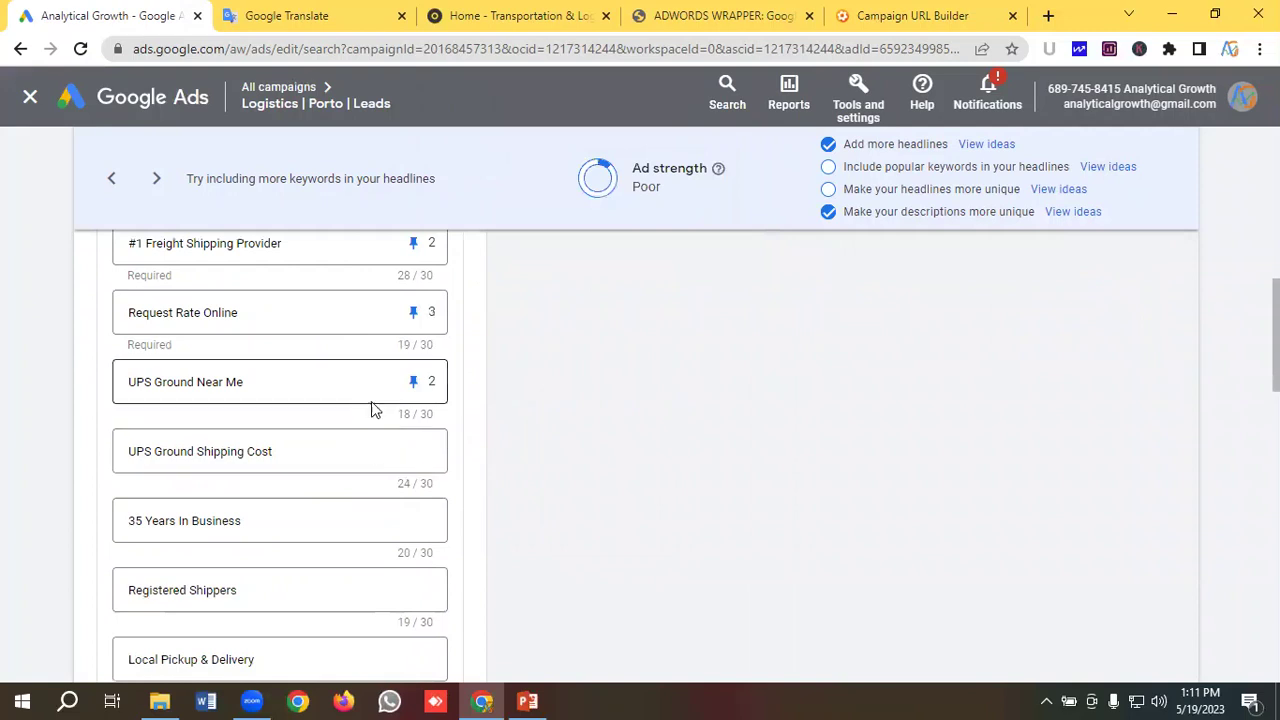
left_click(413, 456)
left_click(674, 400)
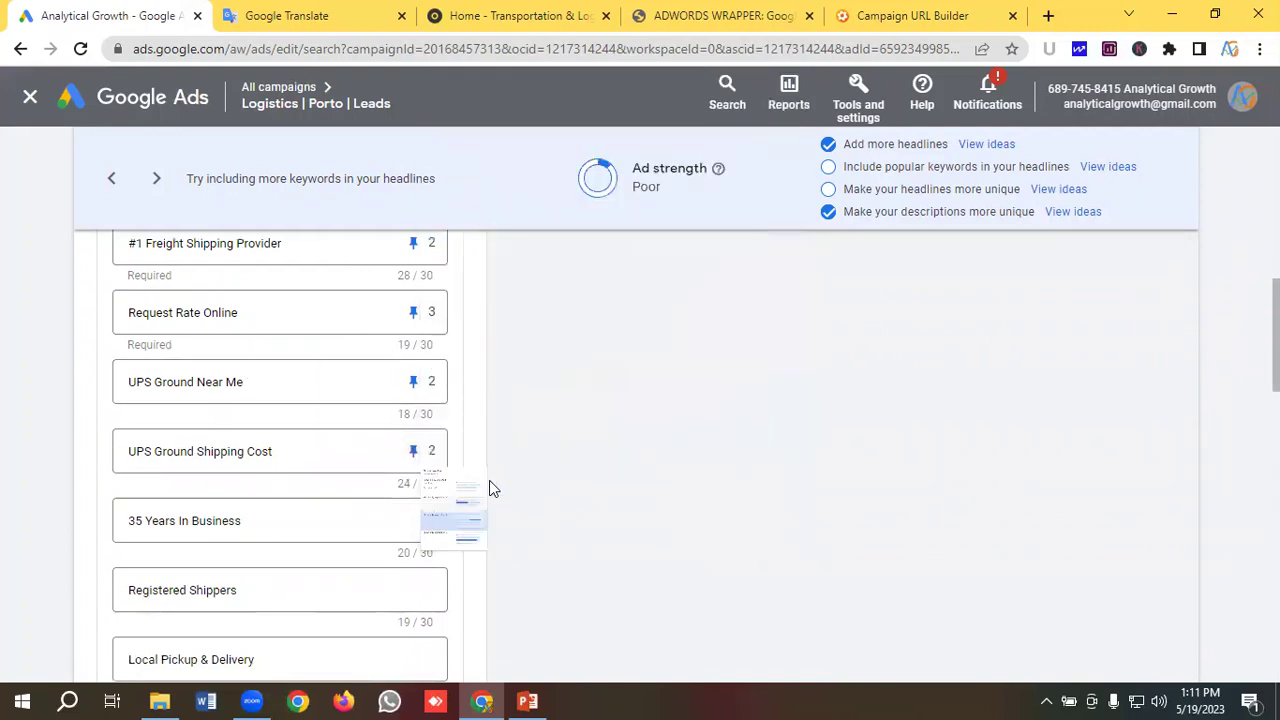
Pin the headlines "35 Years In Business", "Registered Shippers" and "Local Pickup & Delivery" to position 3
scroll(341, 447, "down", 1)
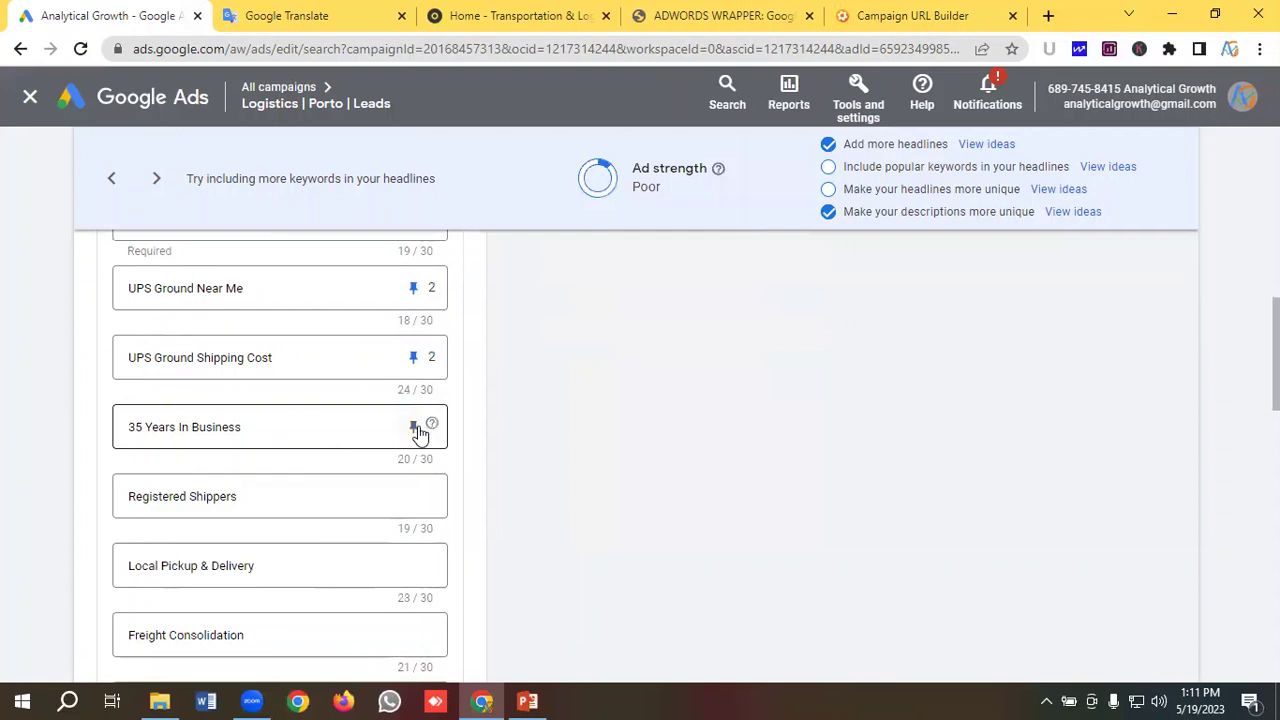
left_click(414, 428)
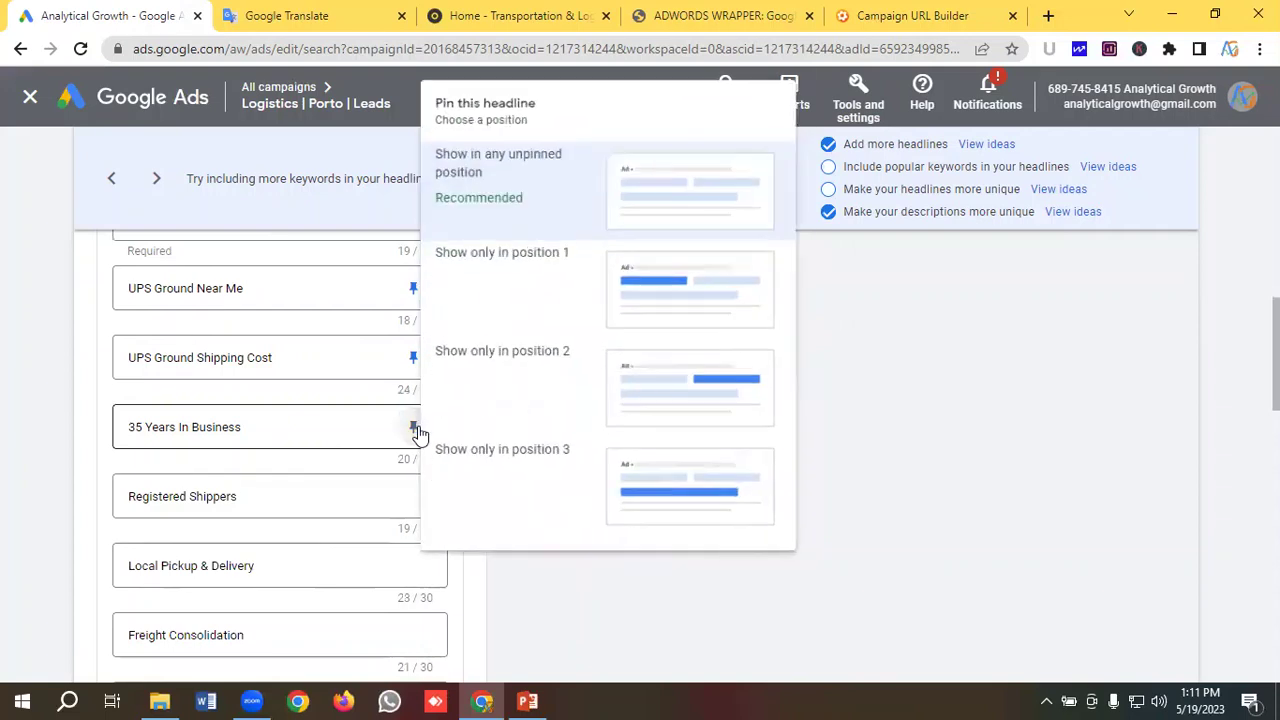
left_click(686, 502)
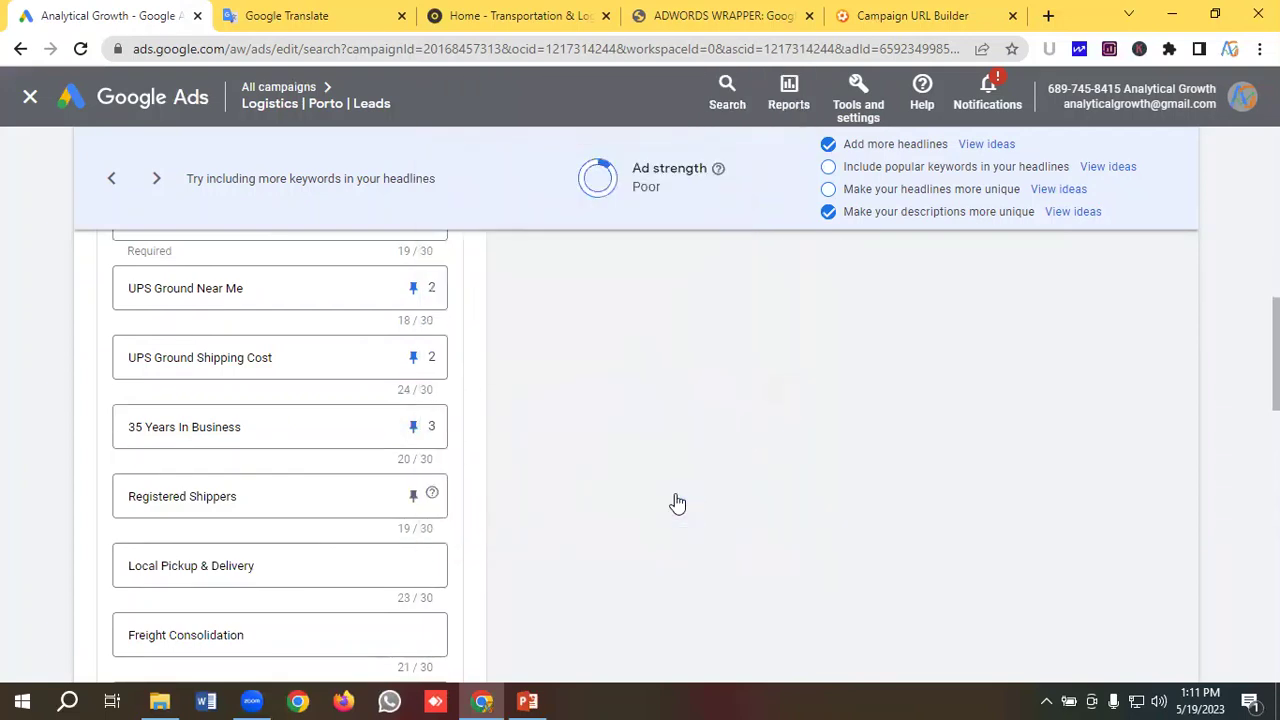
left_click(413, 496)
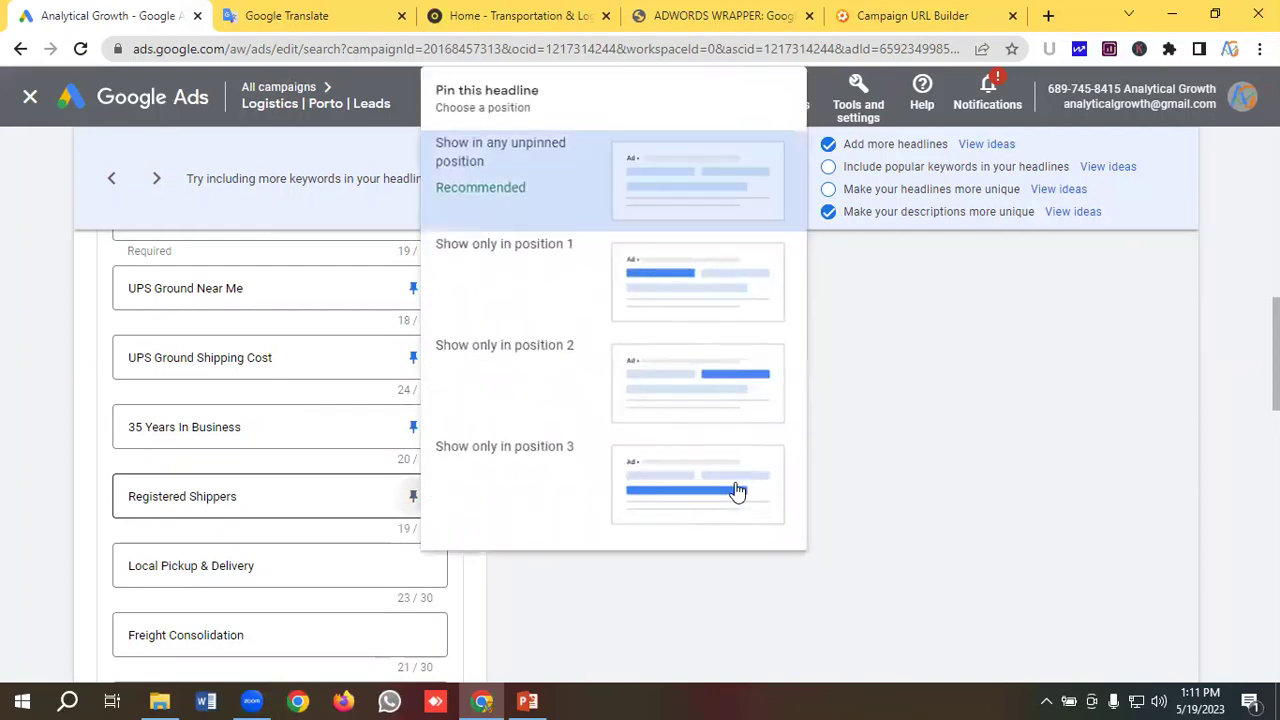
left_click(737, 491)
scroll(395, 448, "down", 1)
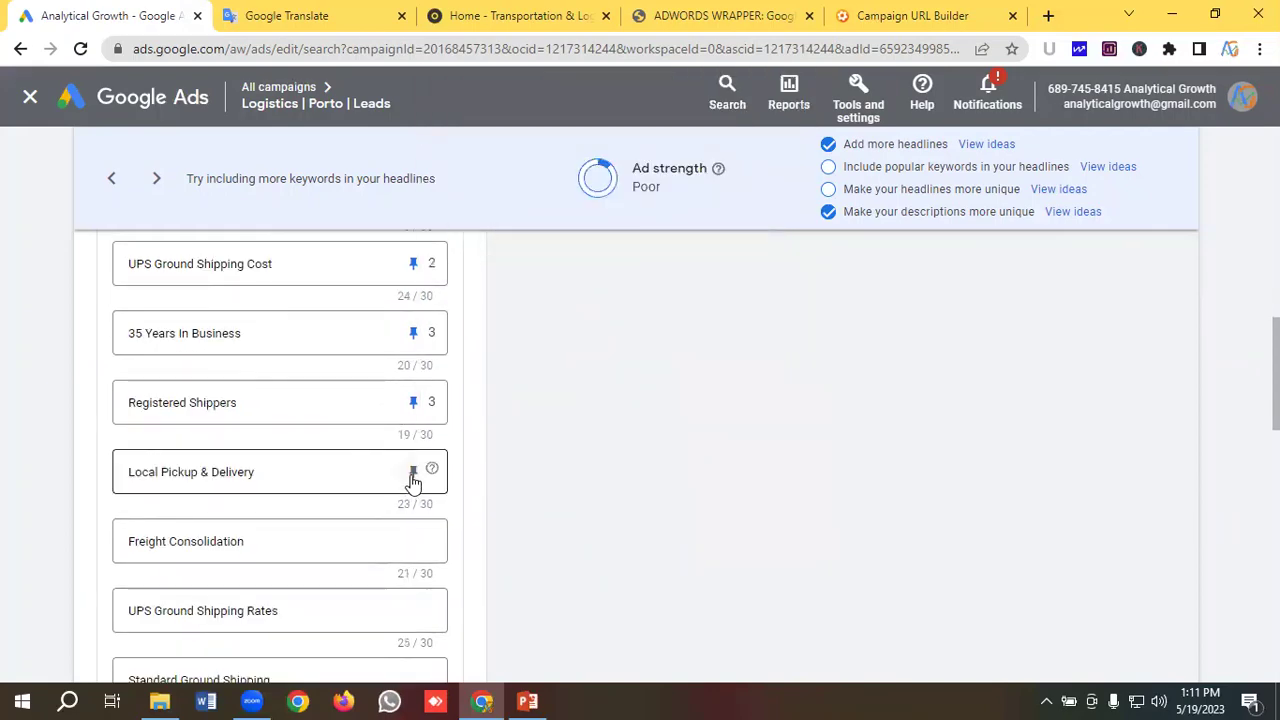
left_click(414, 474)
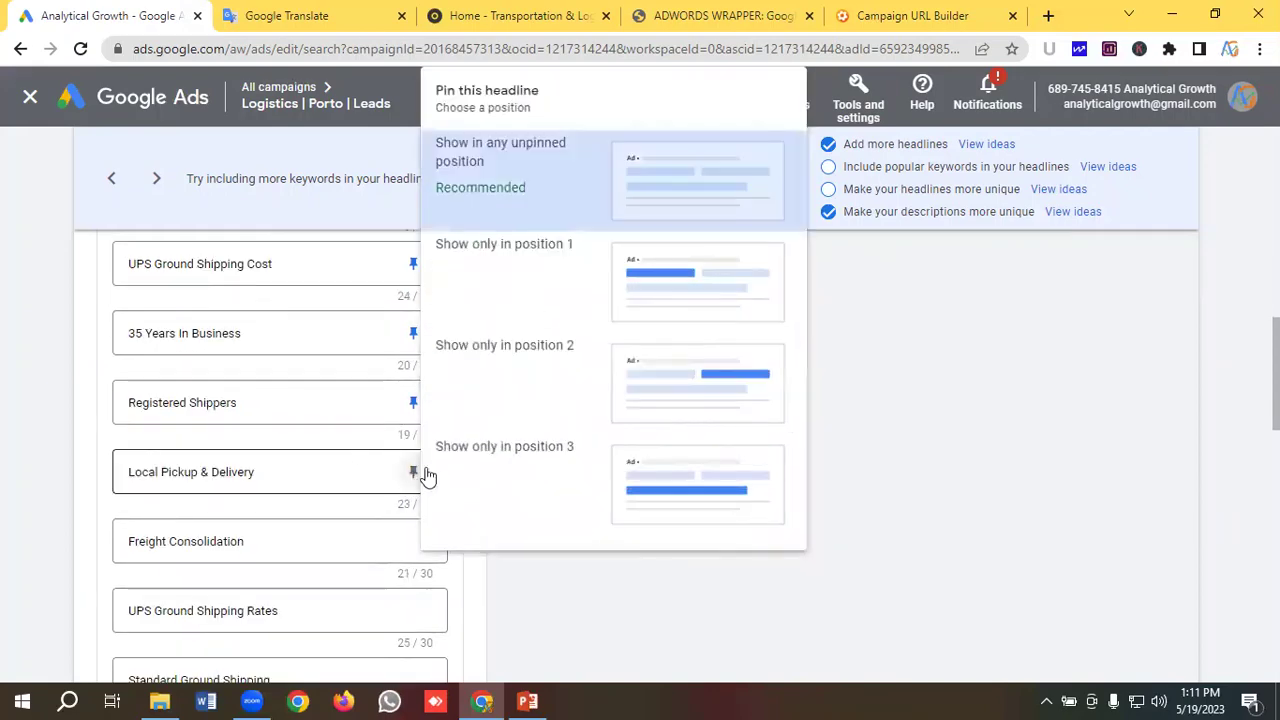
left_click(660, 497)
Pin the headline "UPS Ground Shipping Rates" to position 2 and "Freight Consolidation" to position 3
scroll(360, 401, "down", 2)
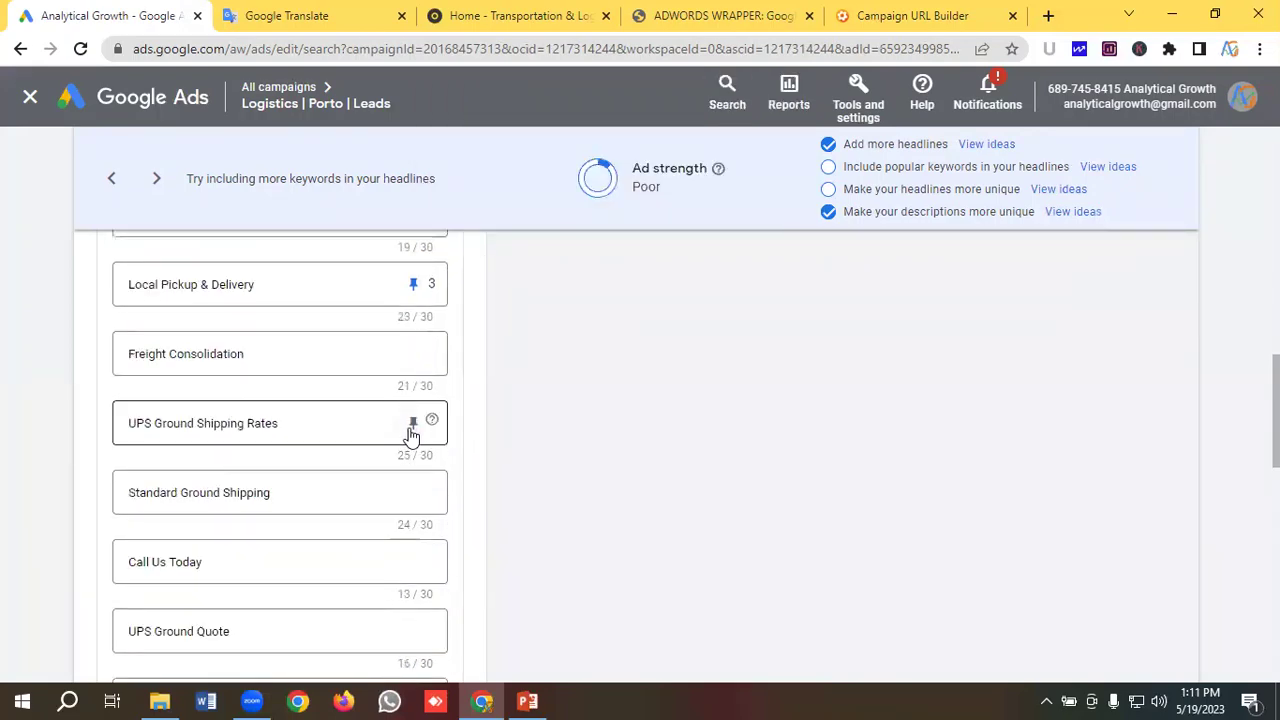
left_click(418, 428)
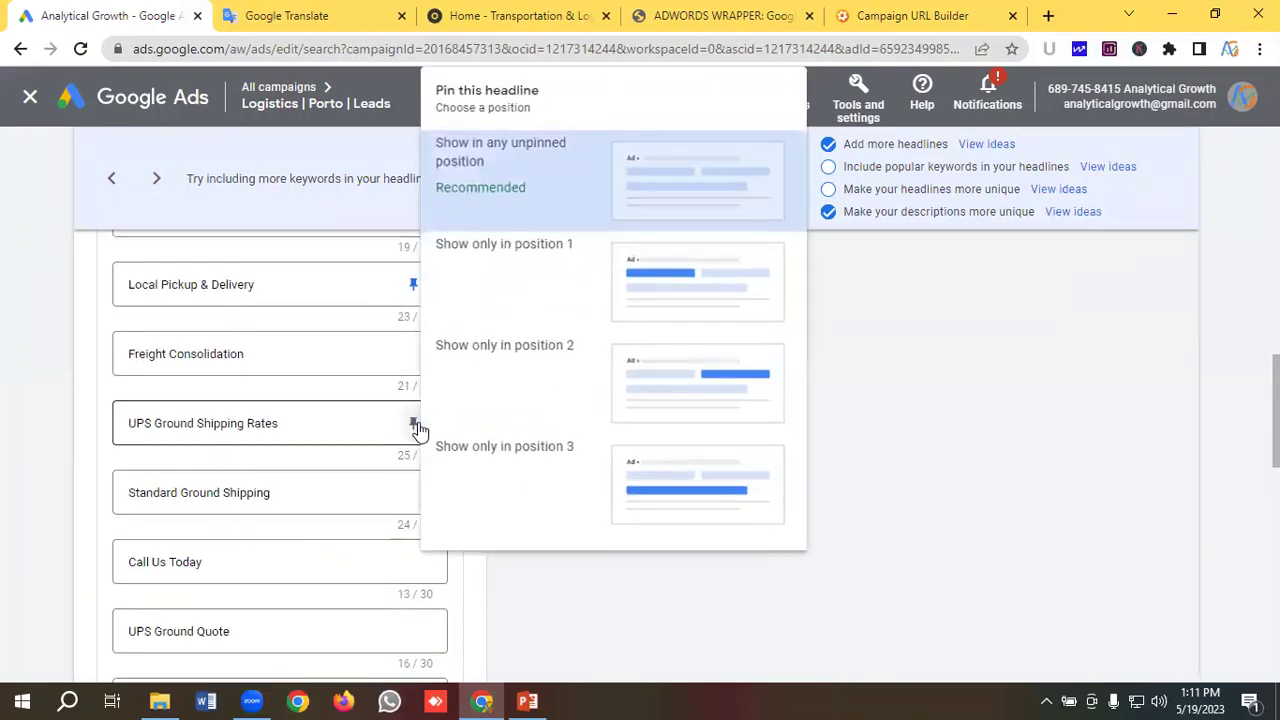
left_click(685, 390)
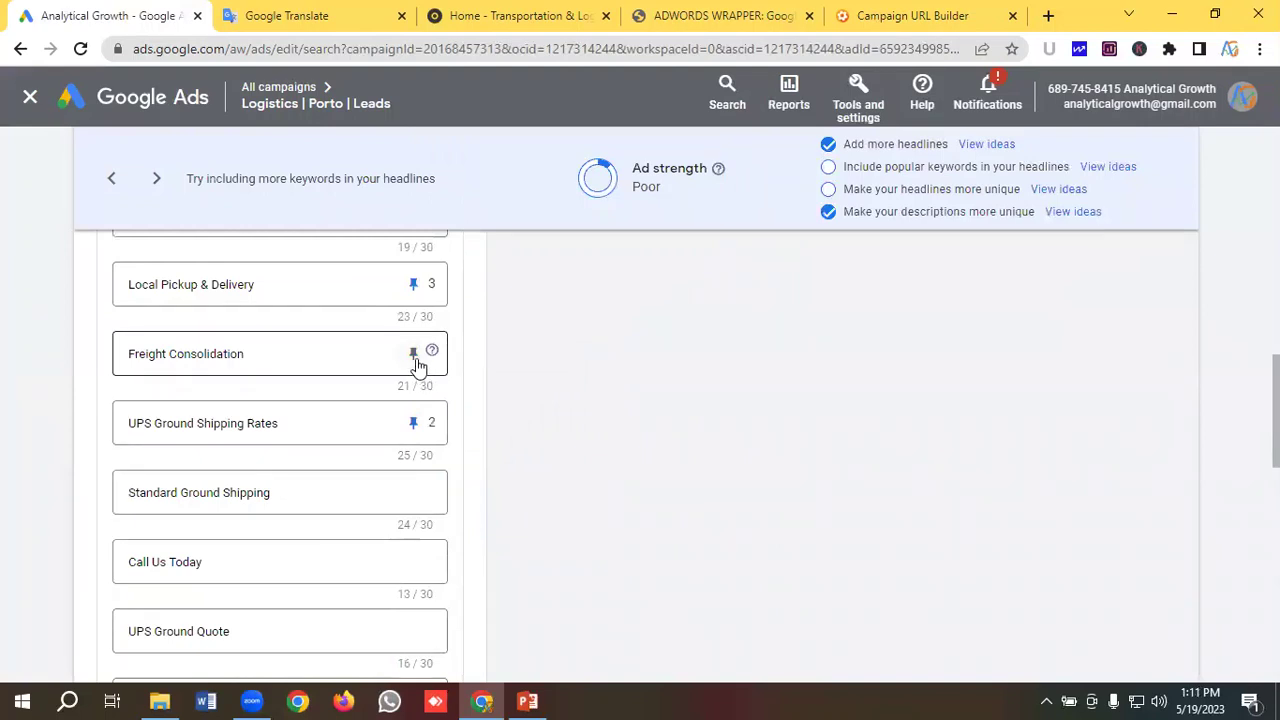
left_click(416, 362)
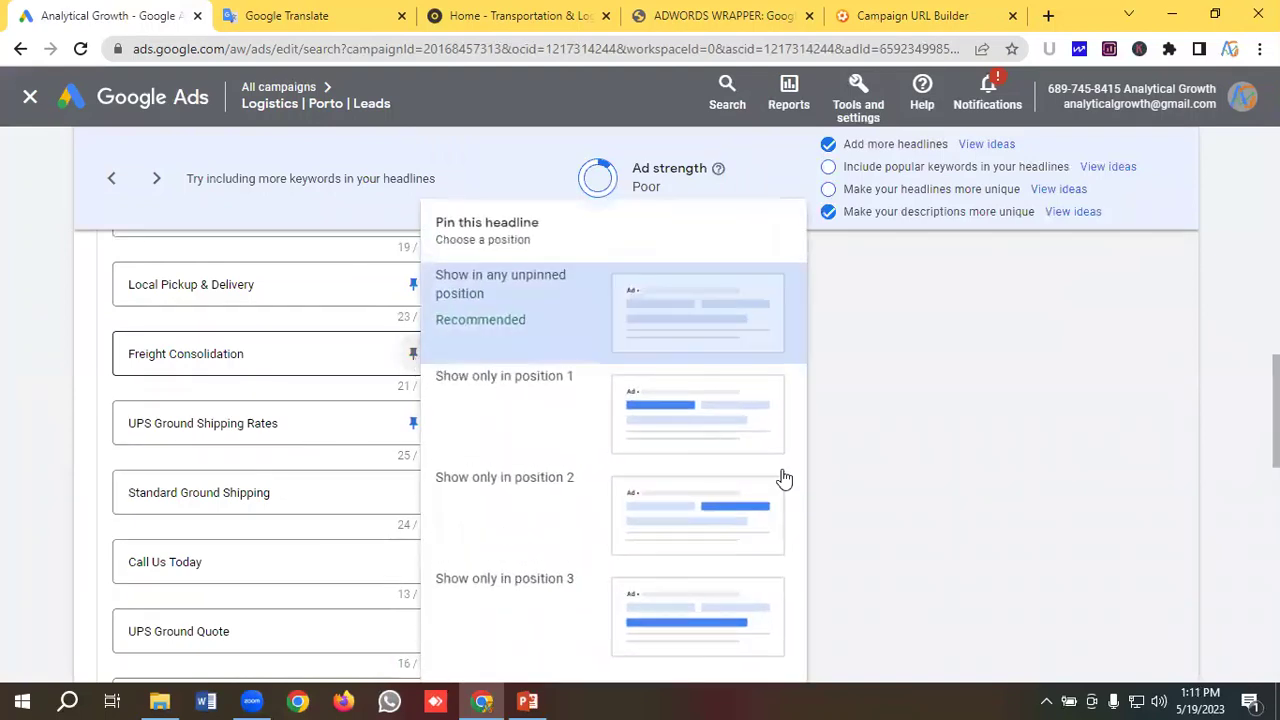
left_click(670, 624)
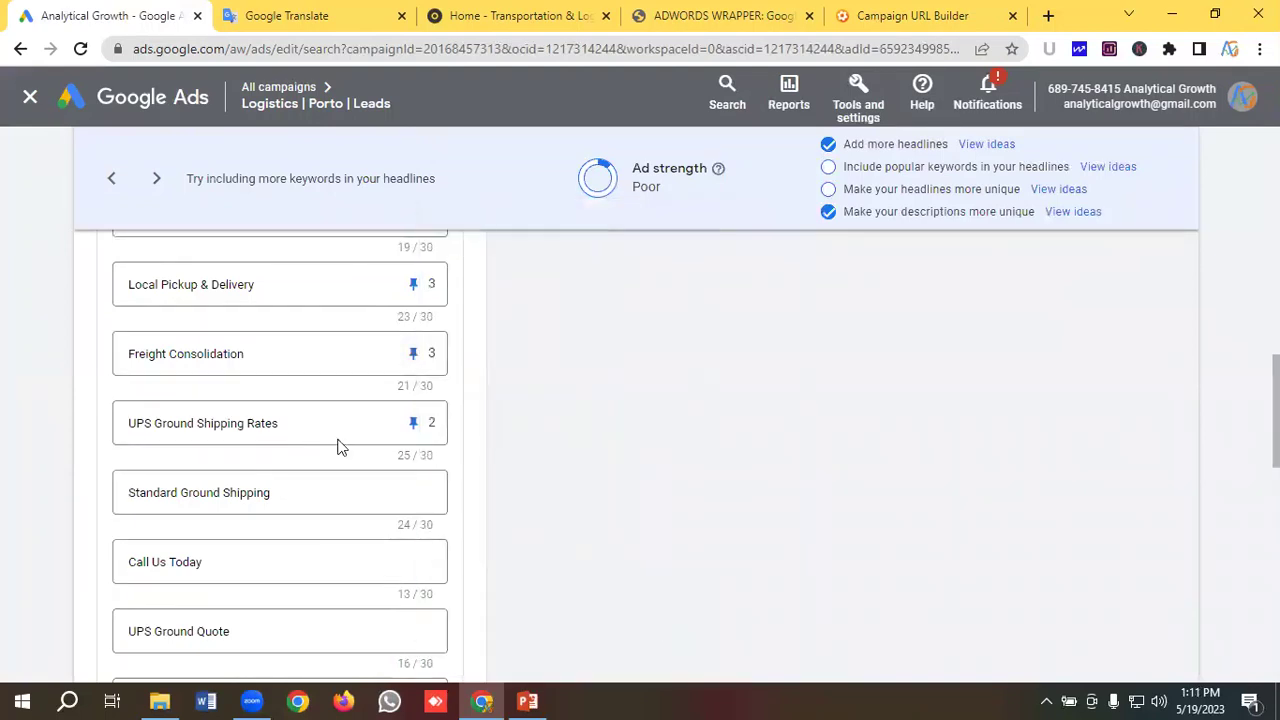
Pin the headline "Standard Ground Shipping" to position 2 and "Call Us Today" to position 3
scroll(346, 451, "down", 1)
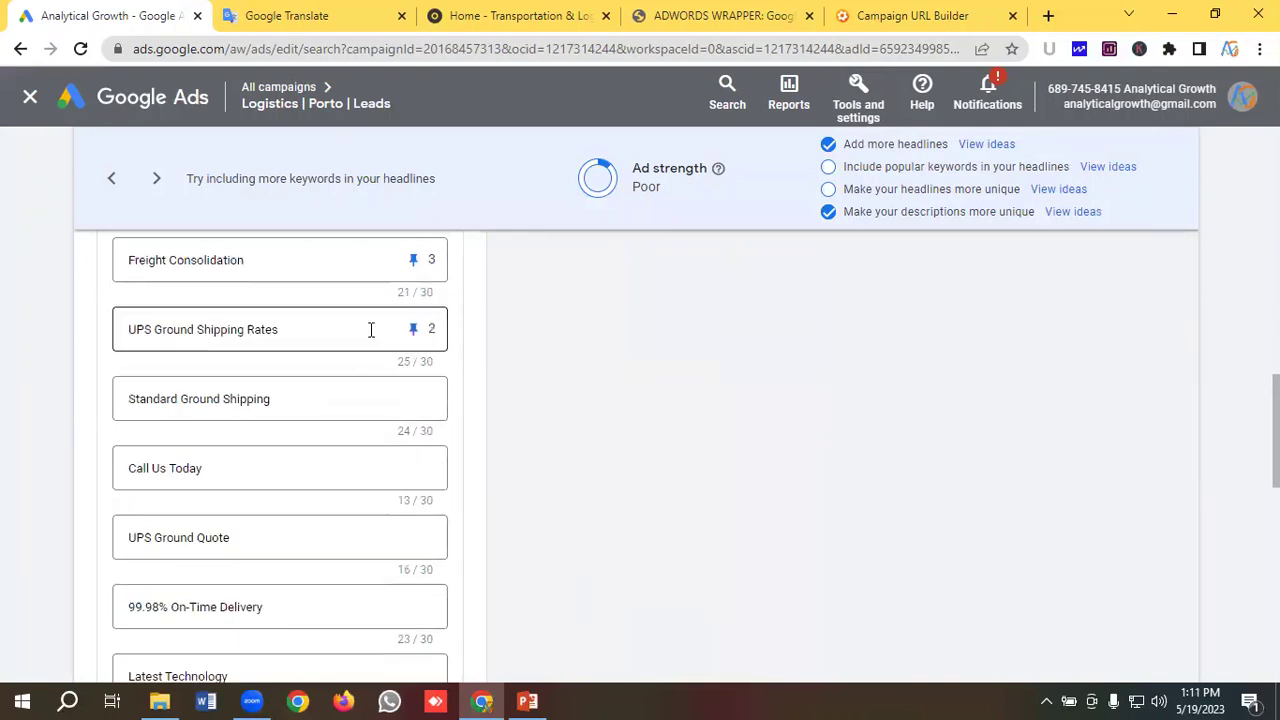
left_click(412, 398)
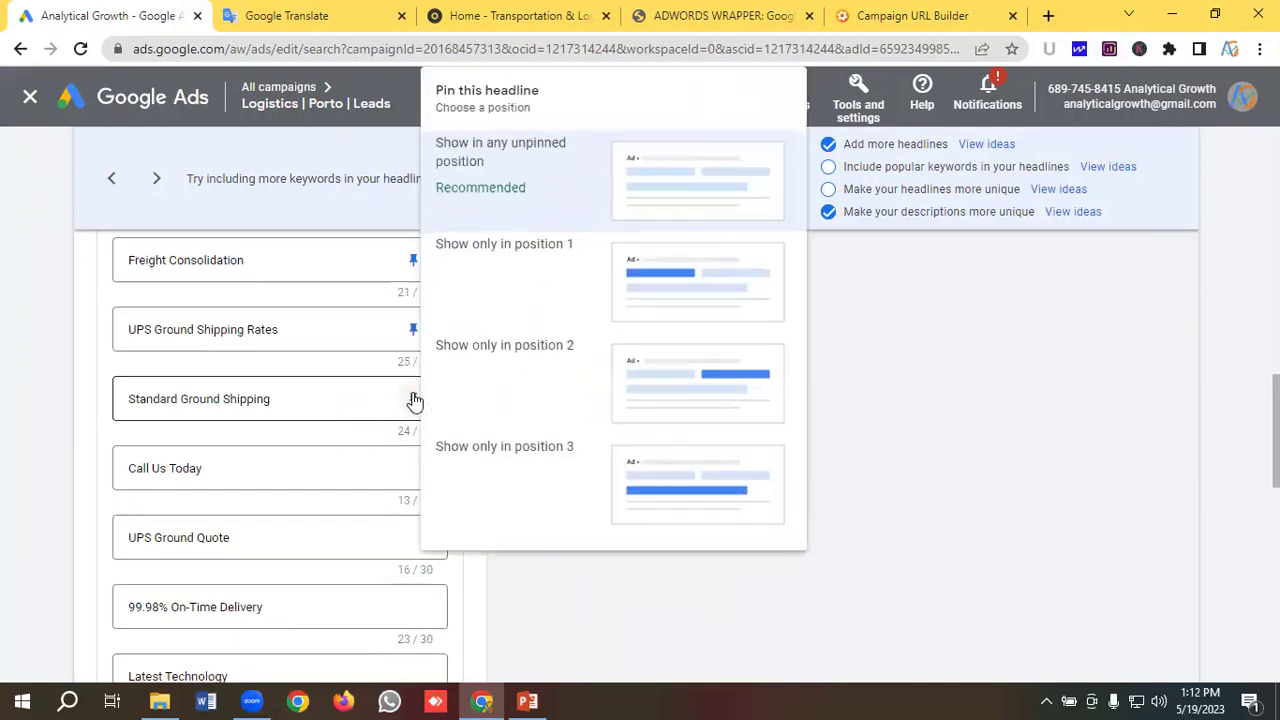
left_click(707, 388)
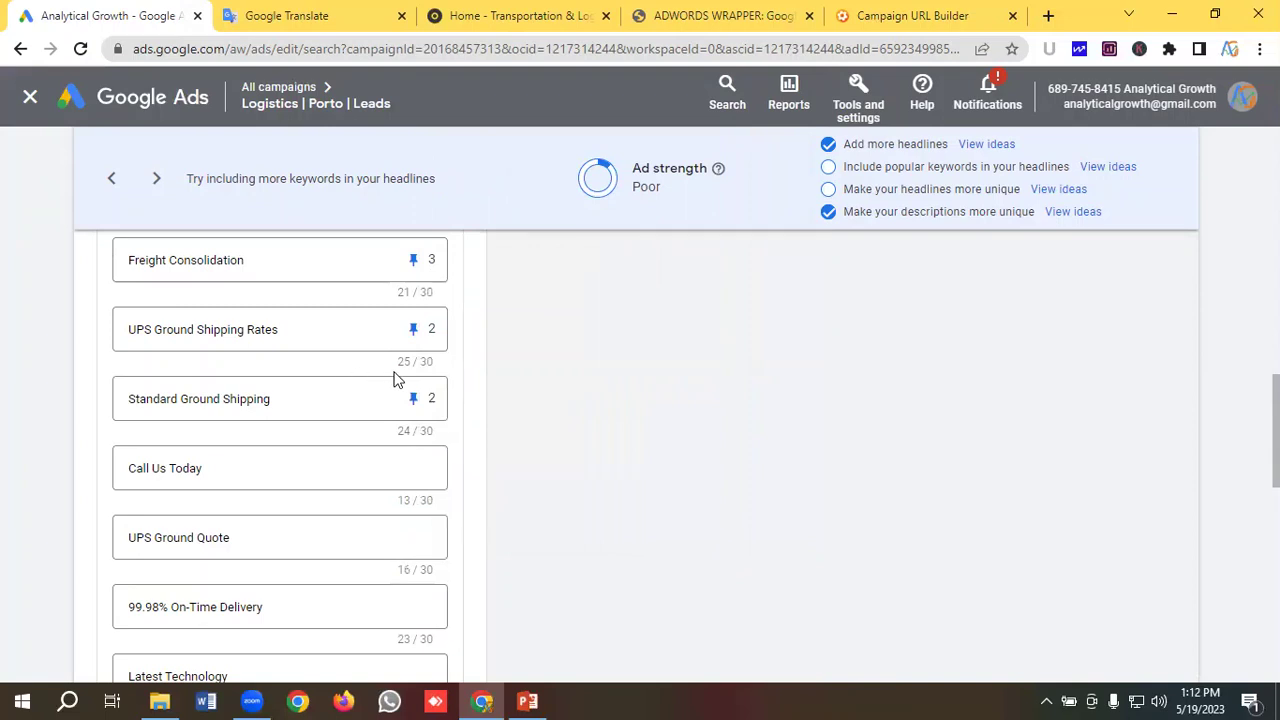
scroll(394, 374, "down", 1)
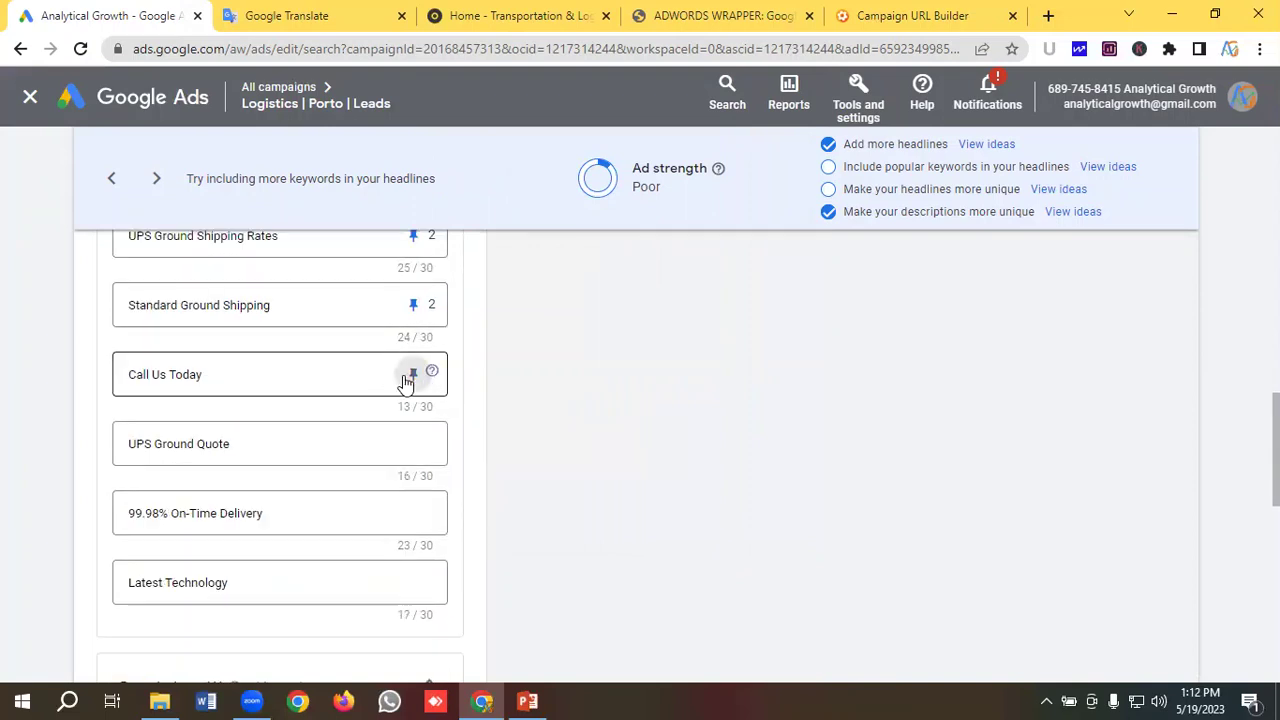
left_click(411, 377)
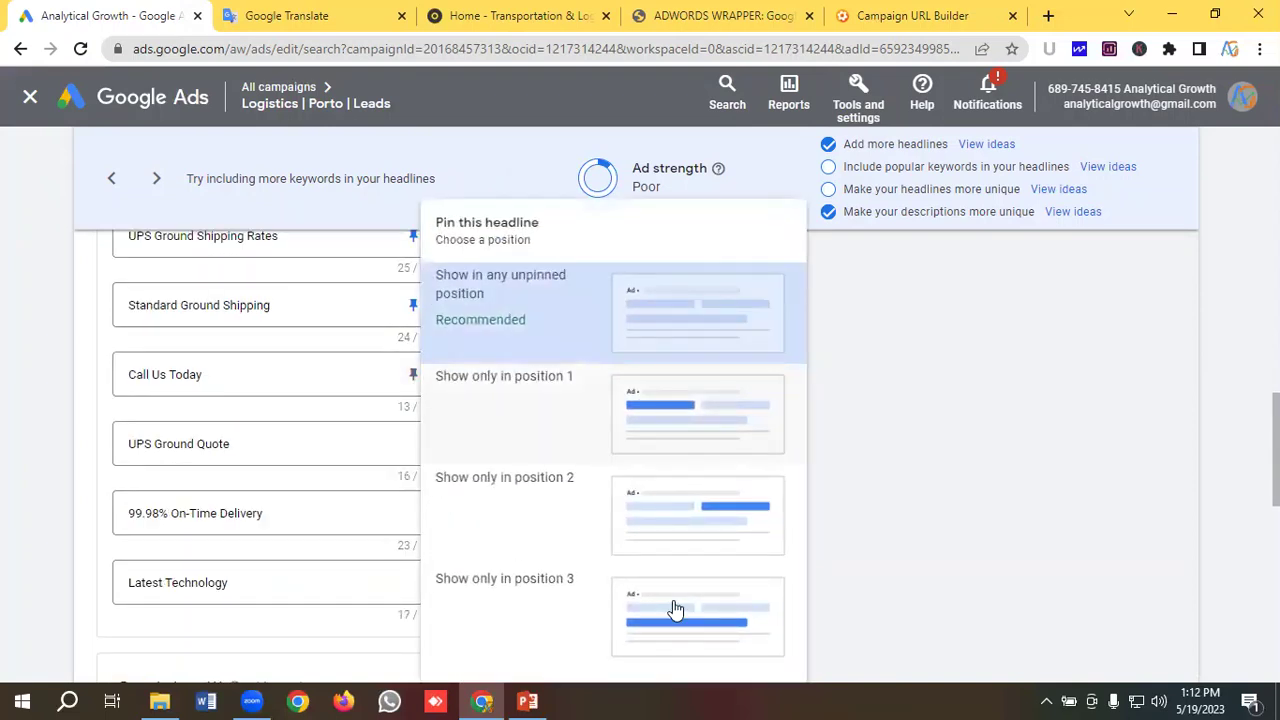
left_click(670, 608)
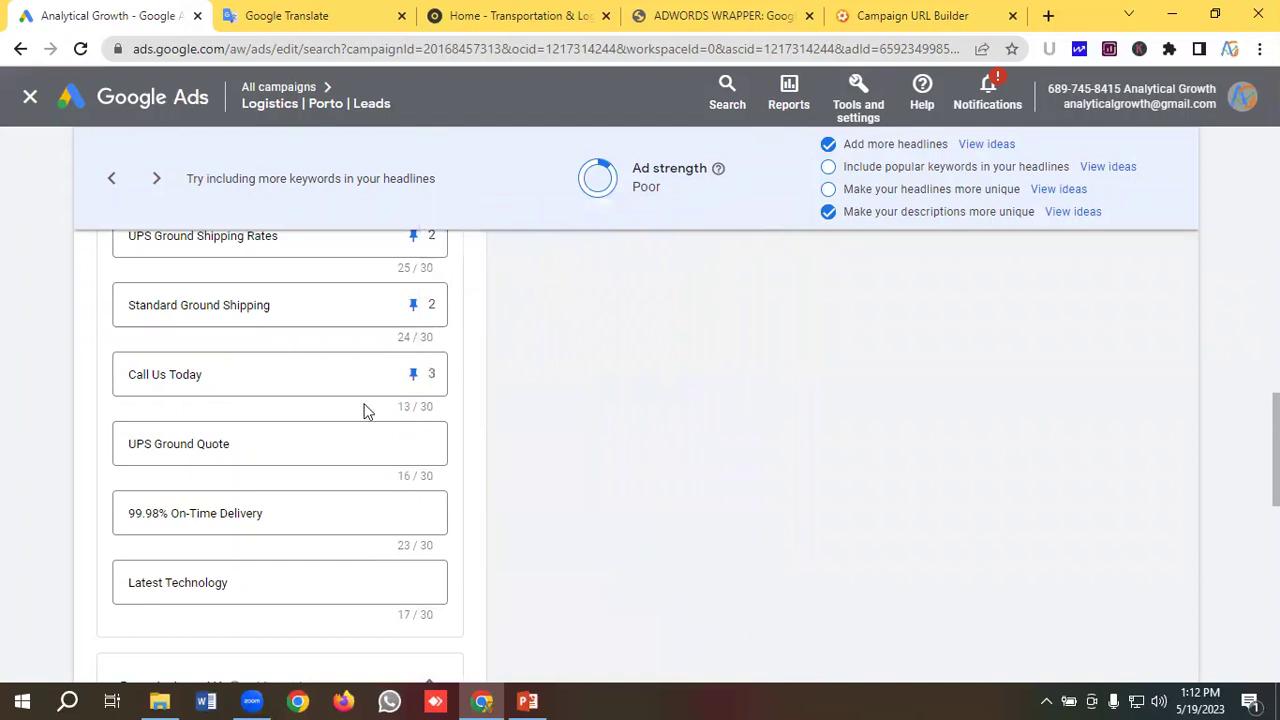
Pin the headline "UPS Ground Quote" to position 2, and "99.98% On-Time Delivery" and "Latest Technology" to position 3
scroll(365, 410, "down", 1)
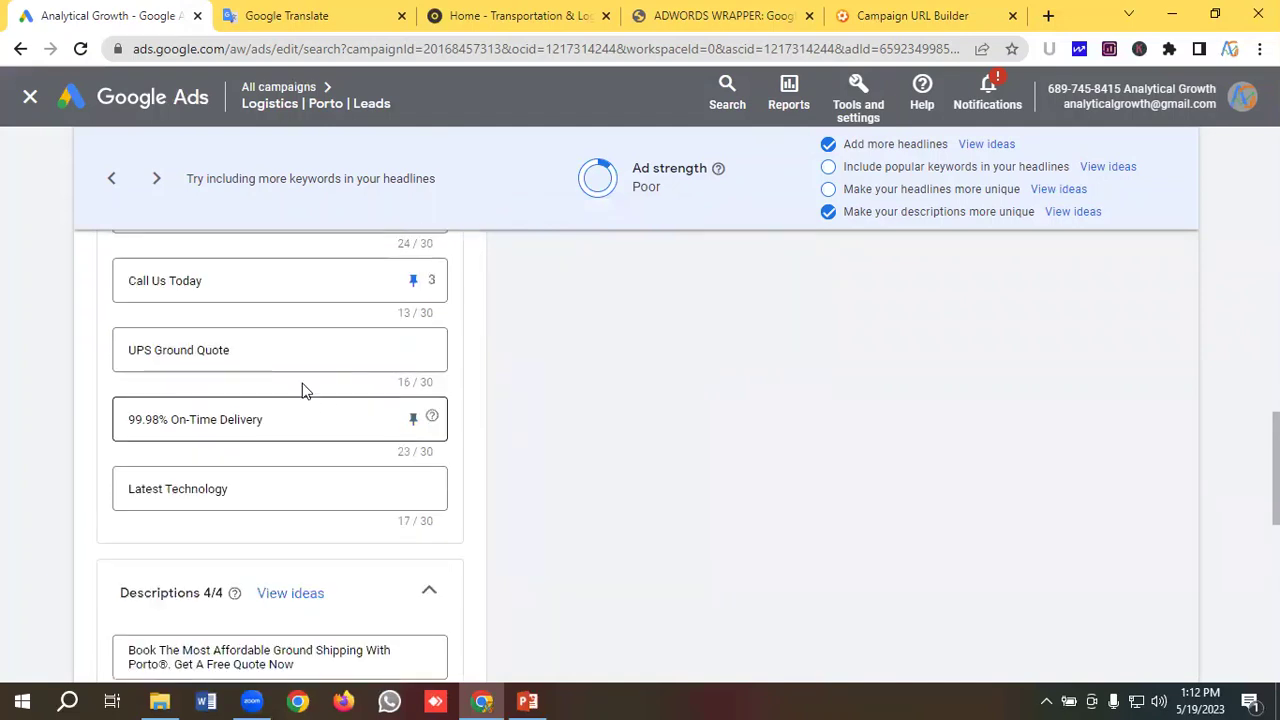
left_click(413, 350)
left_click(677, 500)
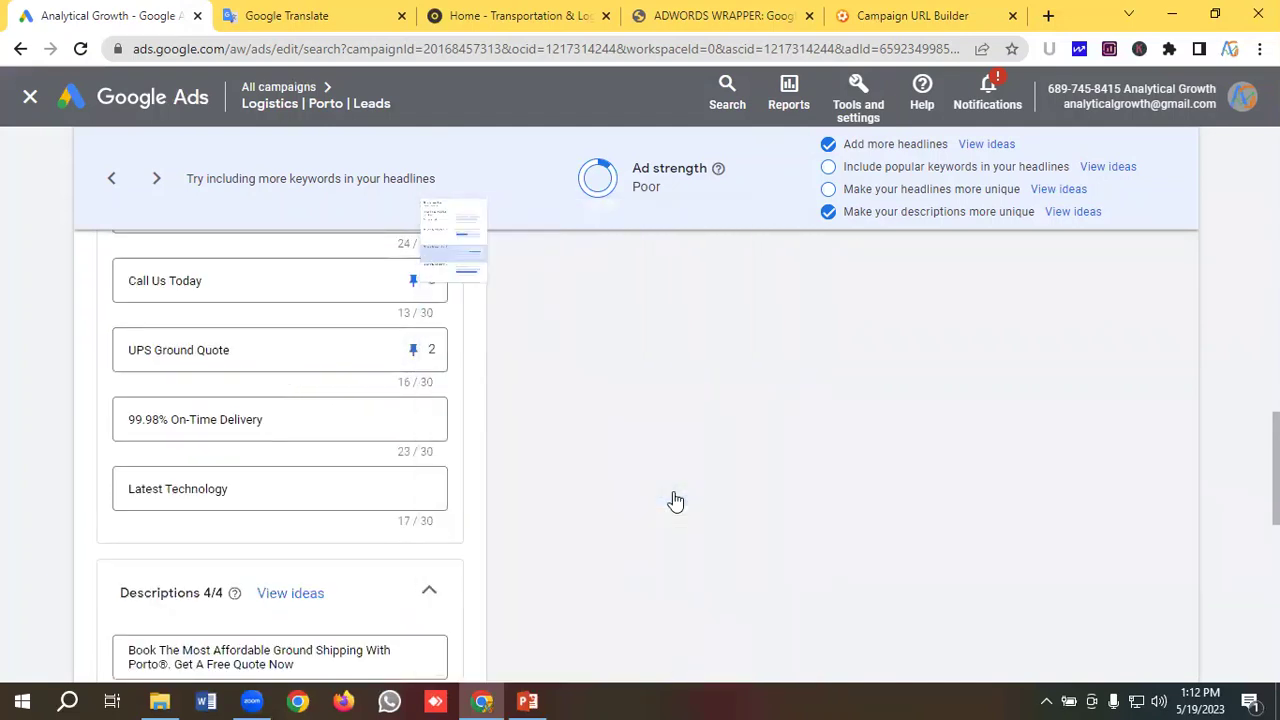
left_click(413, 420)
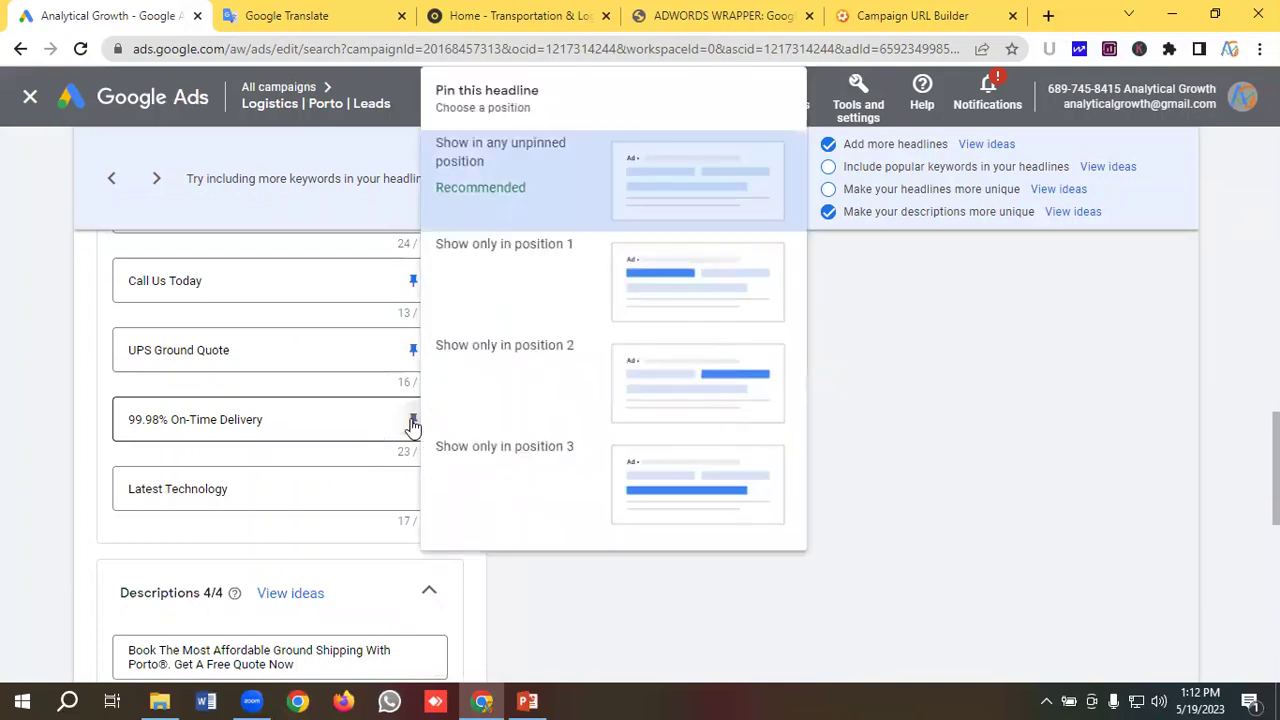
left_click(695, 500)
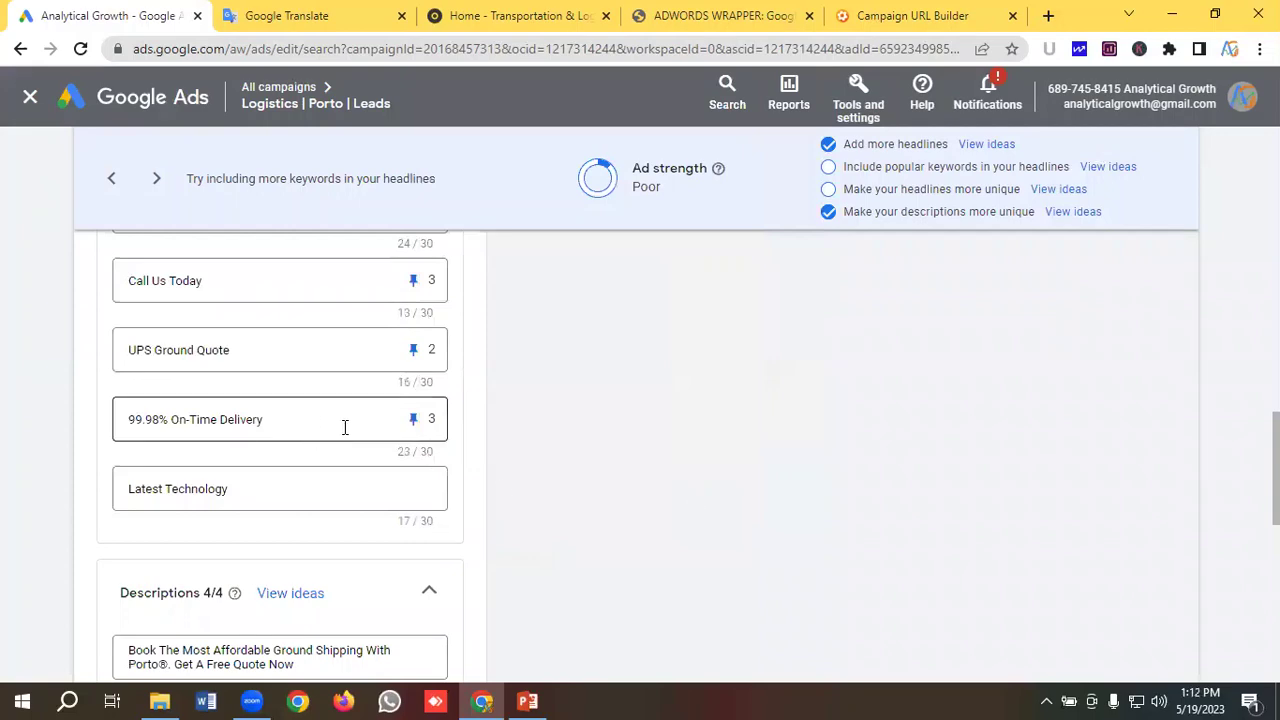
left_click(411, 489)
left_click(459, 500)
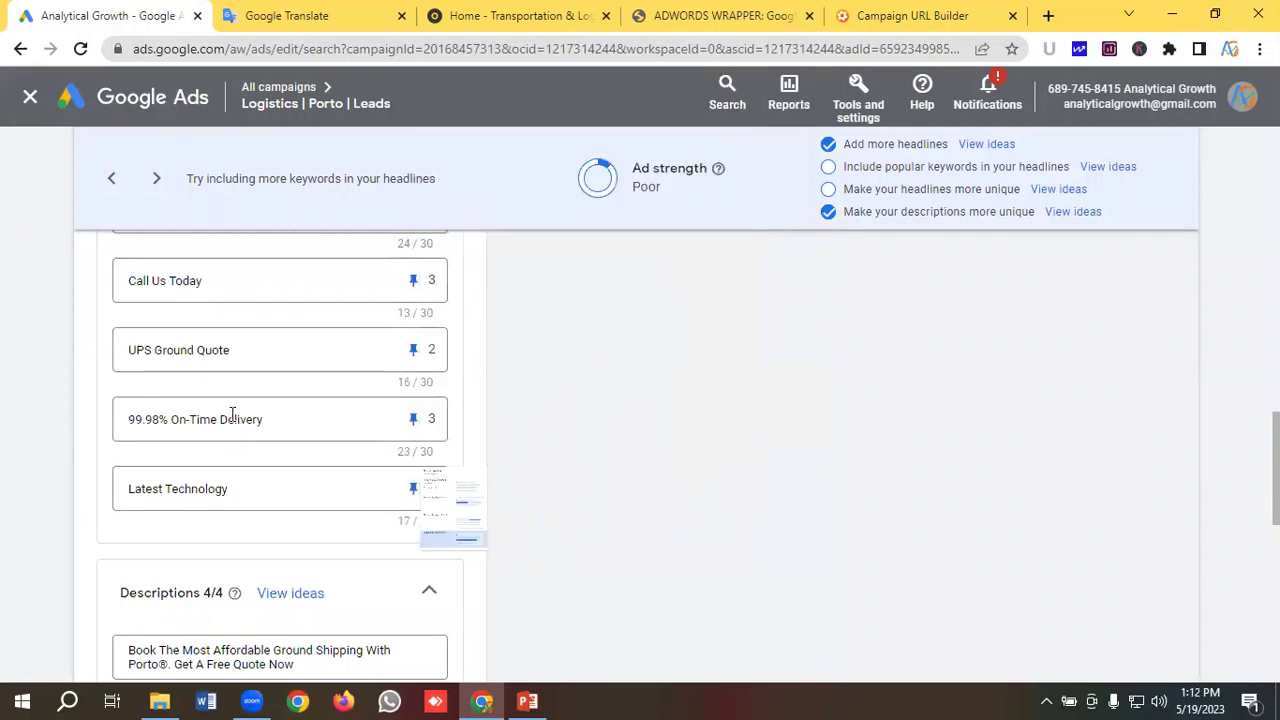
Pin the description "Book The Most Affordable Ground Shipping..." to position 1 and "Let us help with your shipping..." to position 2
scroll(250, 418, "down", 3)
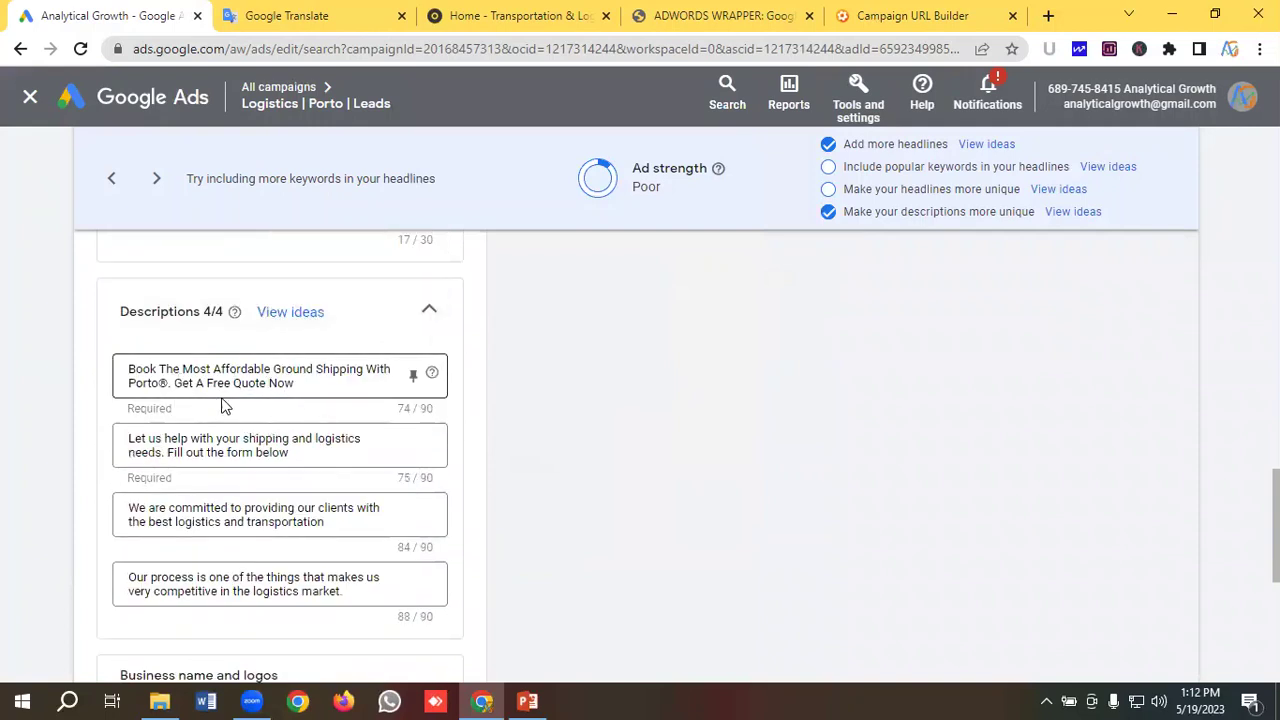
left_click(412, 380)
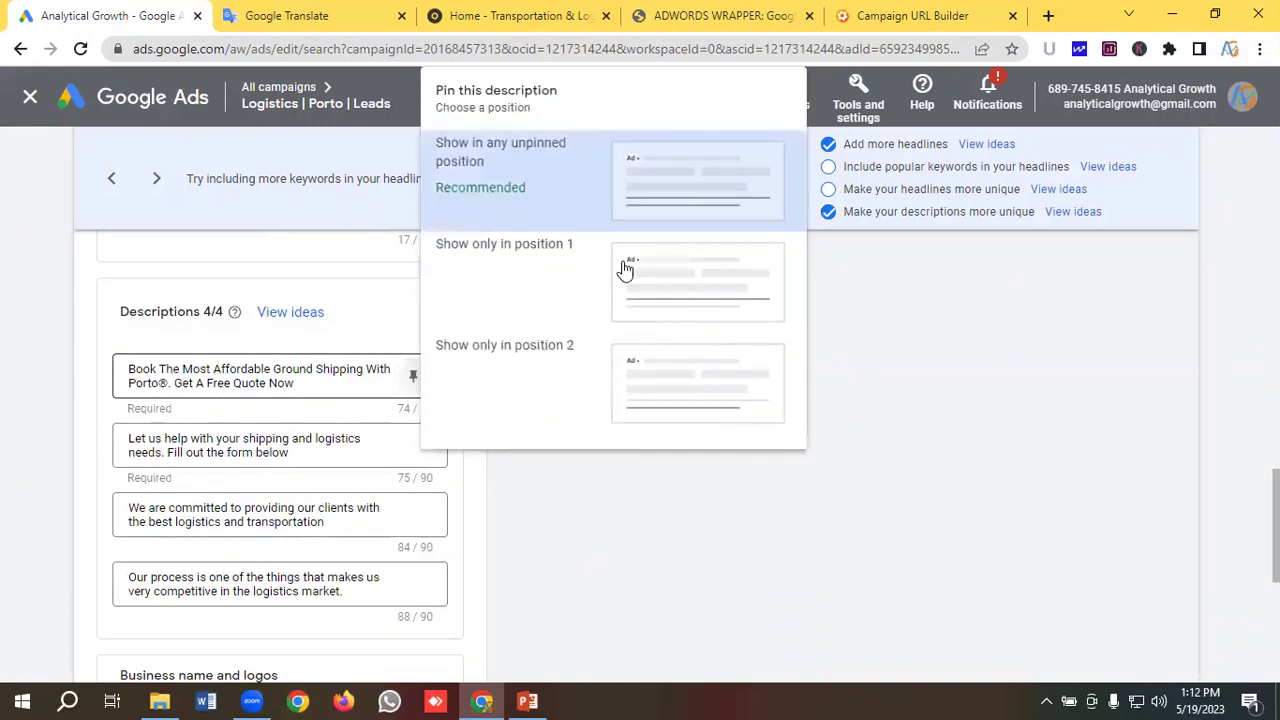
left_click(686, 272)
left_click(411, 447)
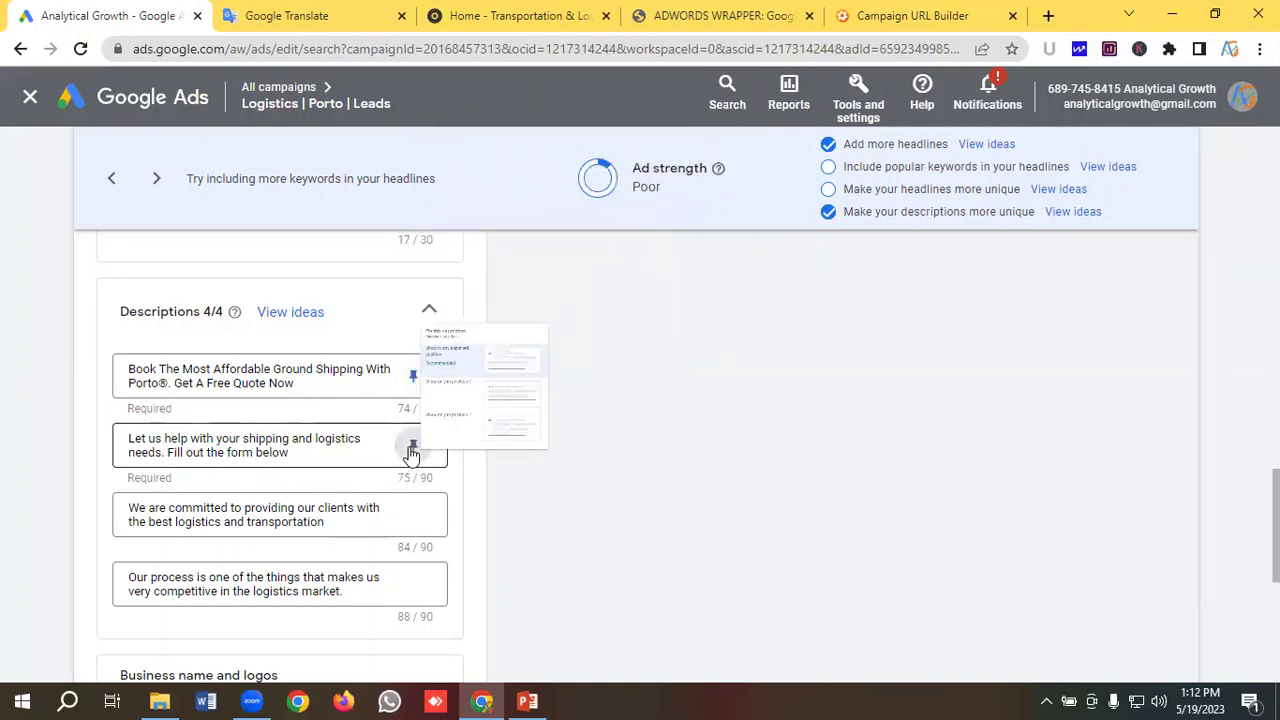
left_click(694, 404)
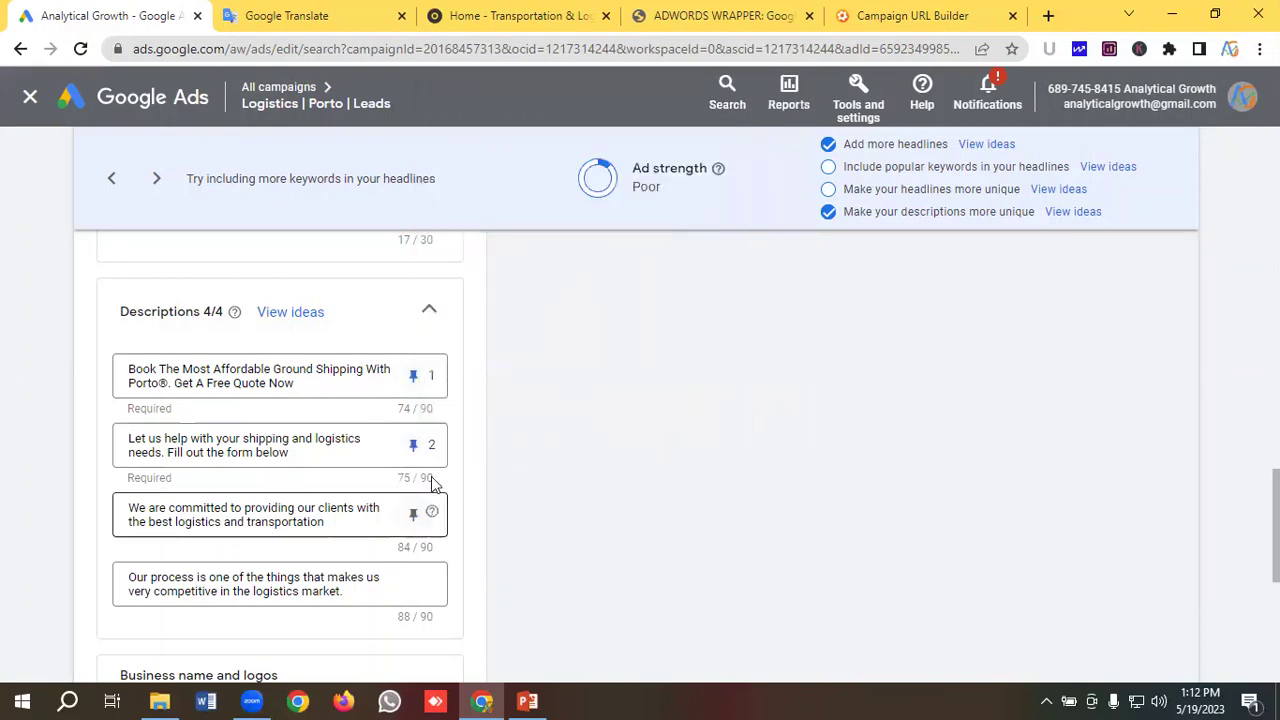
Pin the description "We are committed to providing our clients..." to position 2 and "Our process is one of the things..." to position 1
left_click(431, 511)
left_click(620, 446)
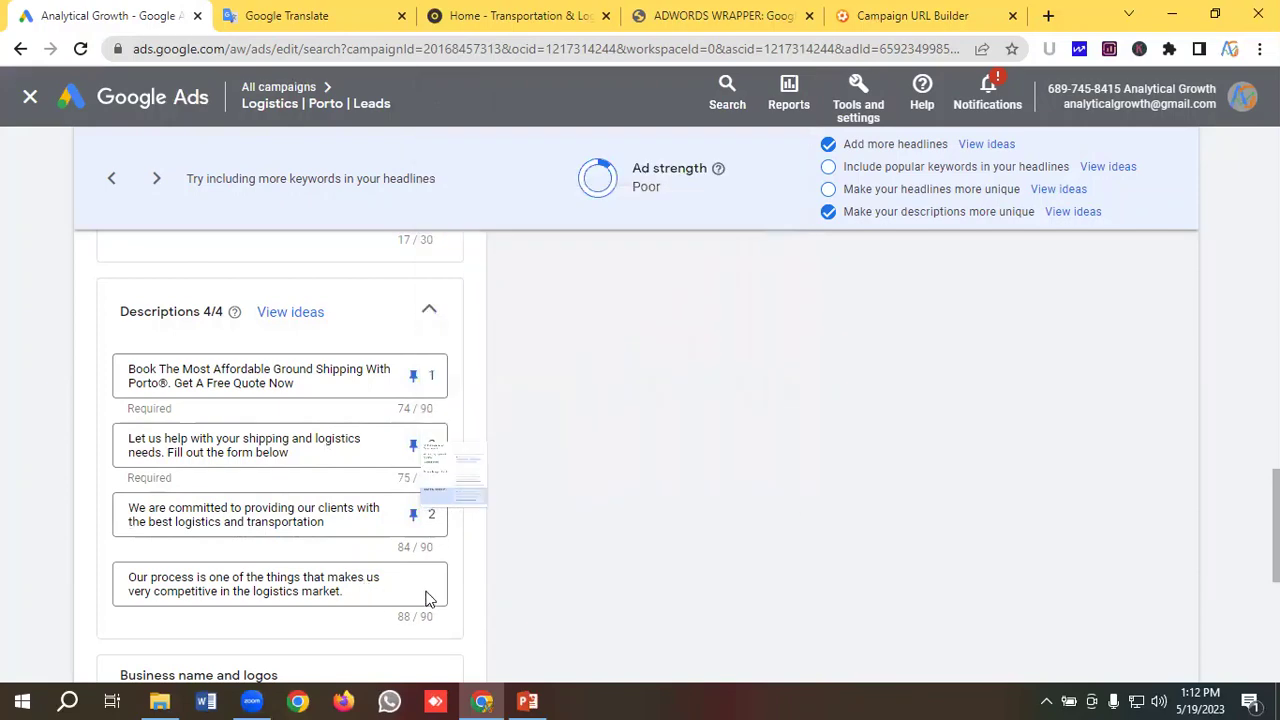
left_click(416, 585)
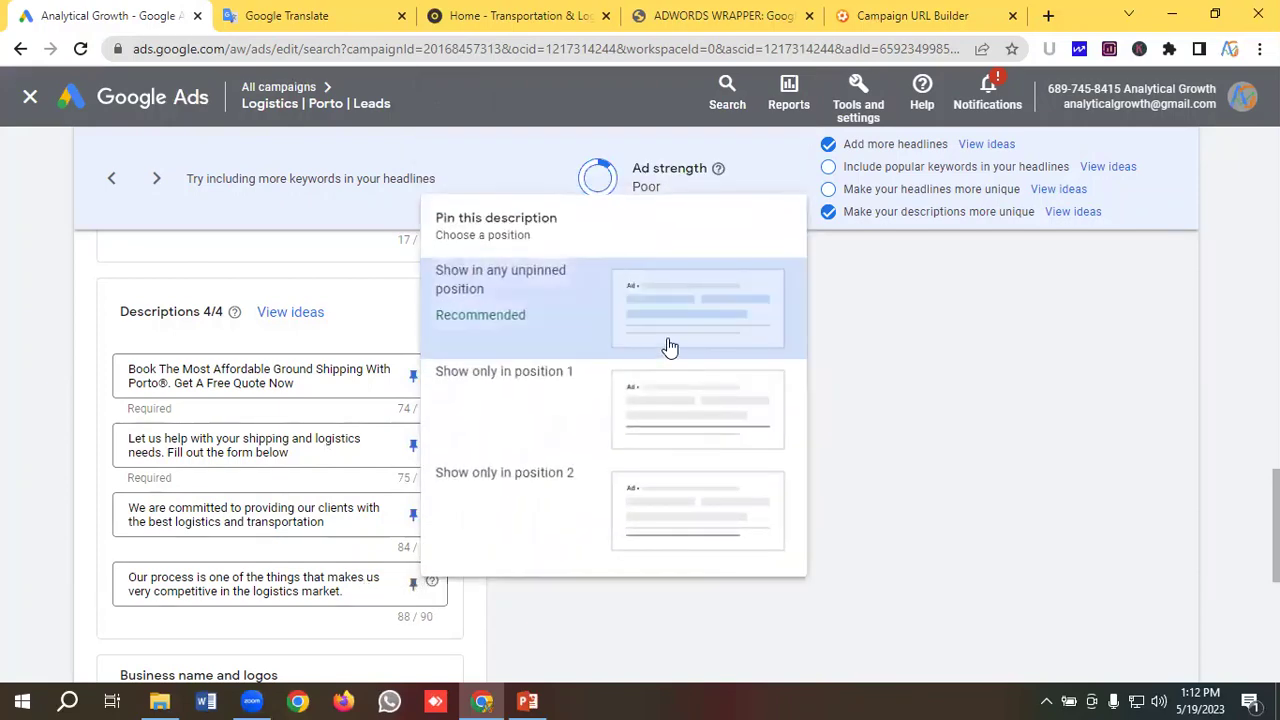
left_click(669, 409)
Save the responsive search ad with its pinned headlines and descriptions
scroll(255, 375, "down", 3)
scroll(293, 404, "down", 1)
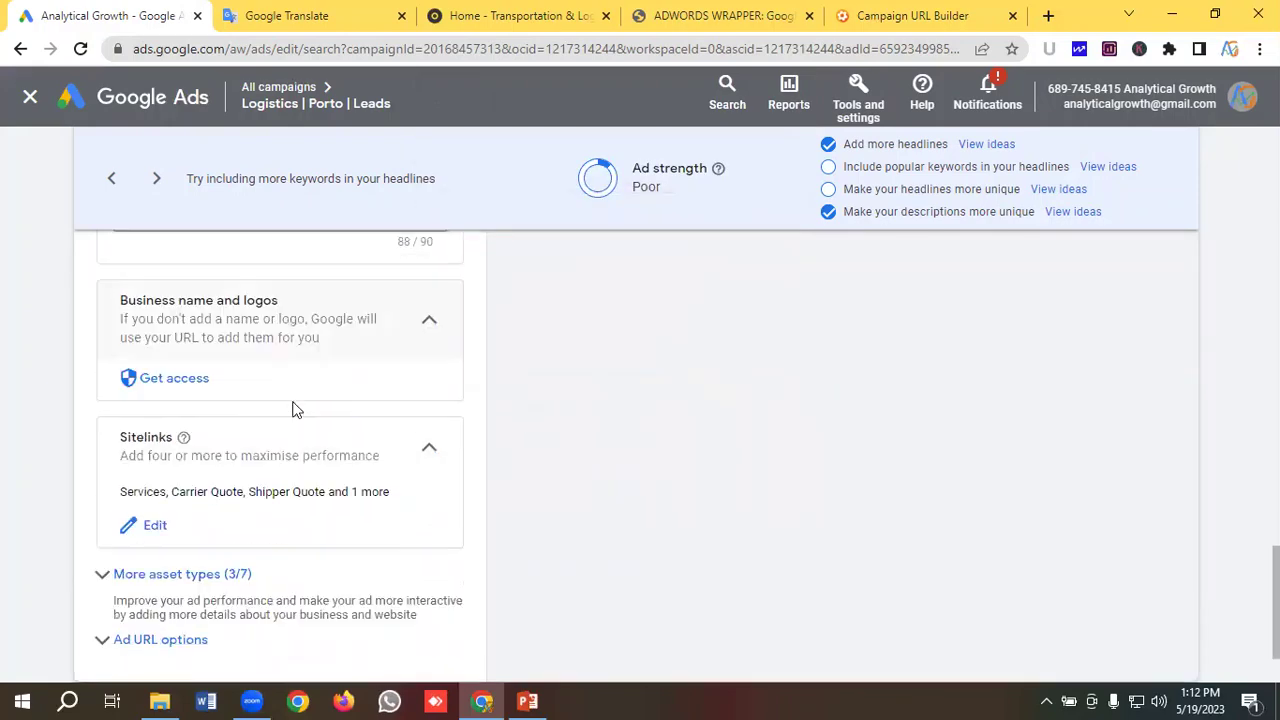
scroll(187, 430, "down", 1)
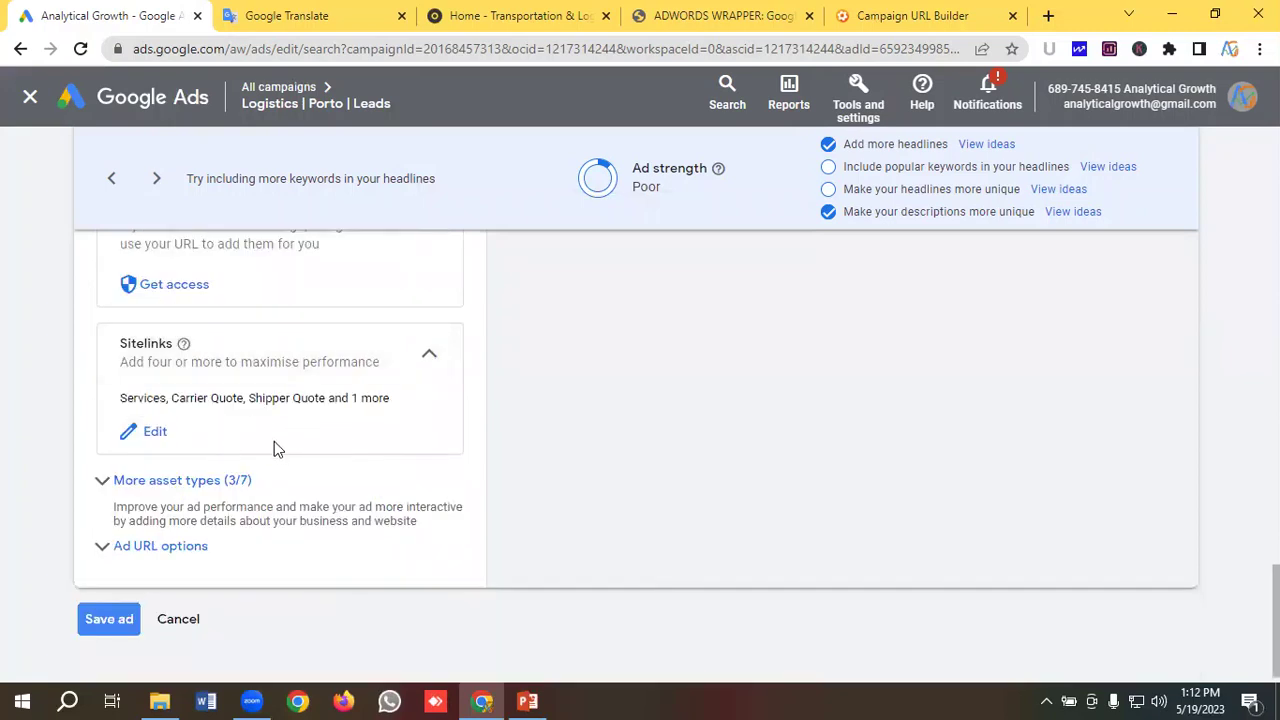
scroll(253, 432, "down", 1)
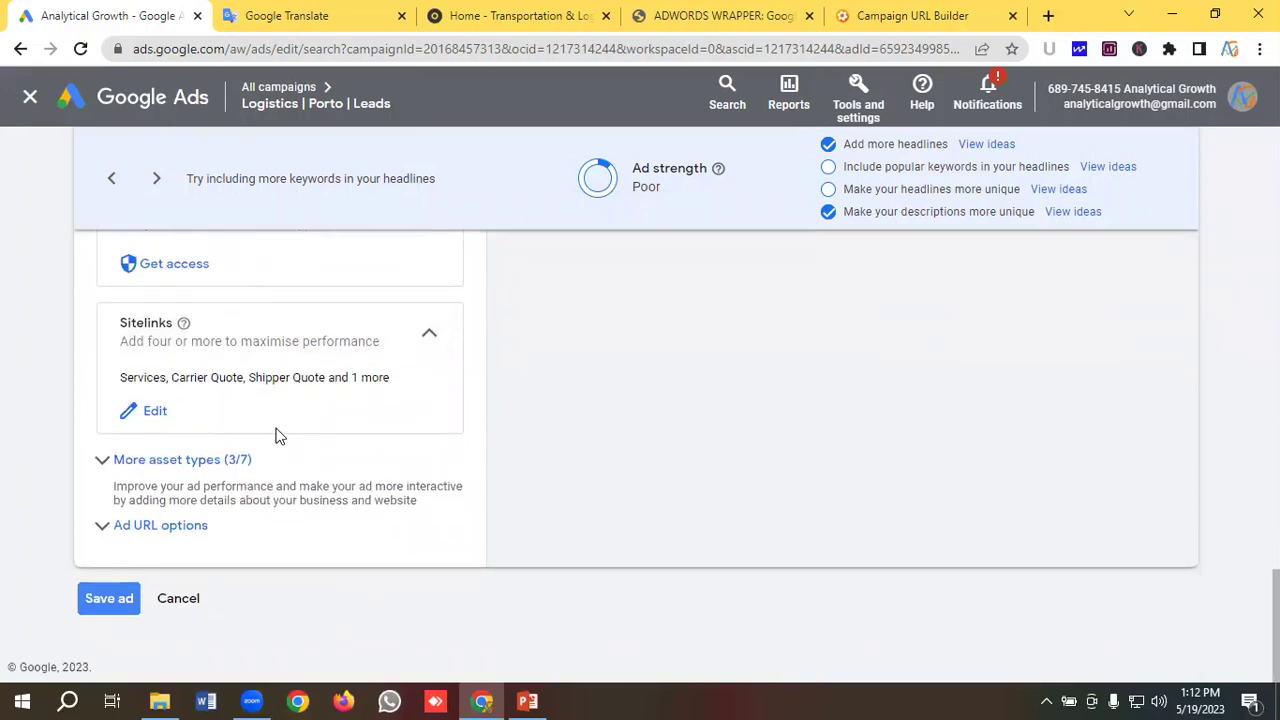
left_click(108, 600)
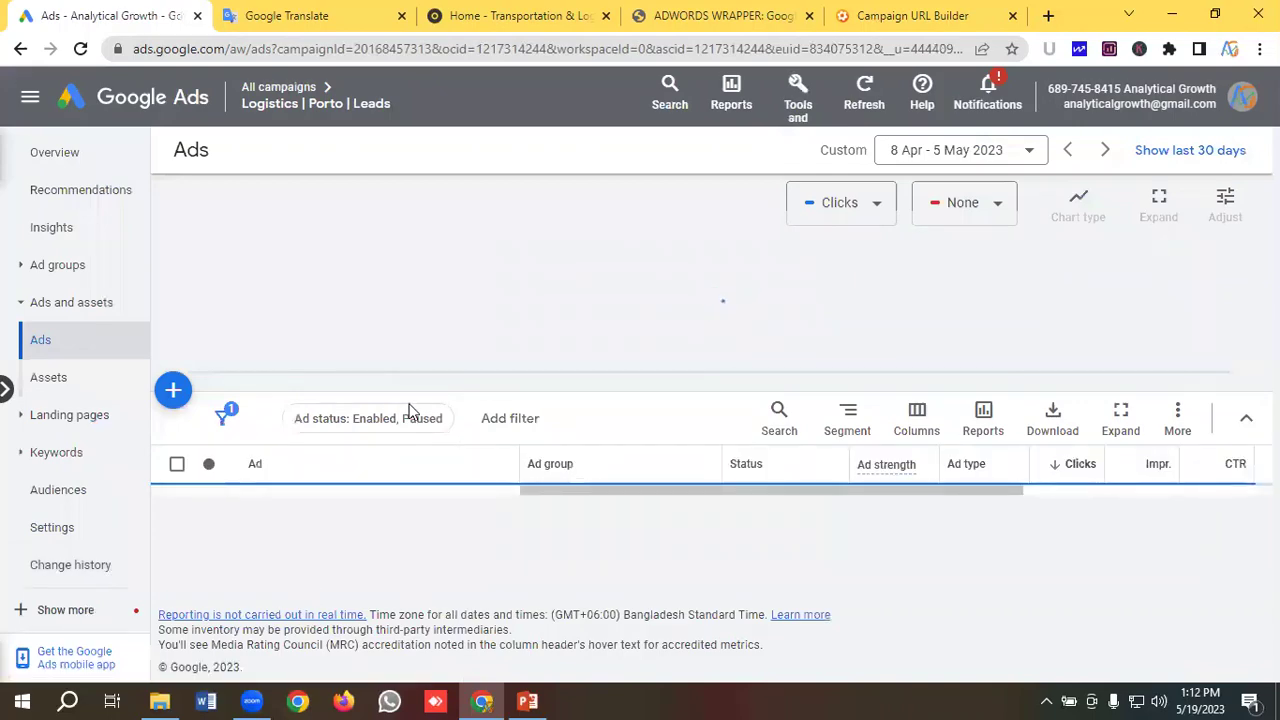
scroll(422, 418, "down", 1)
scroll(340, 410, "down", 2)
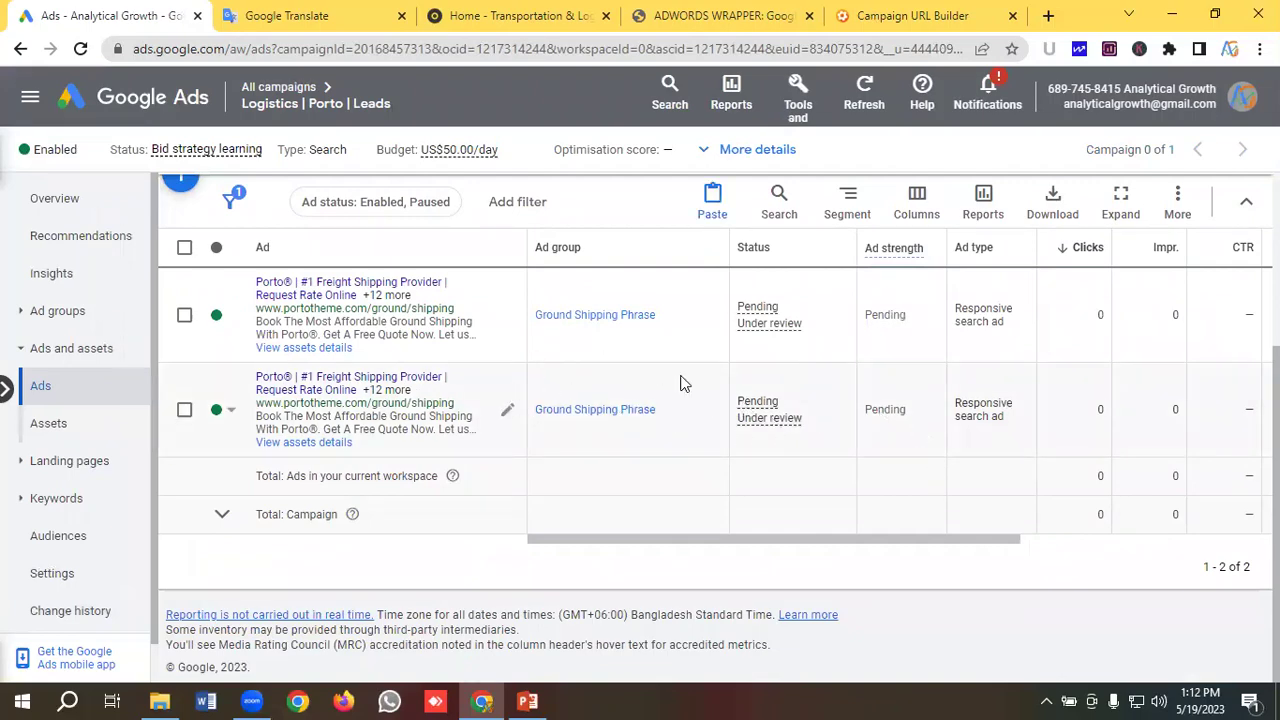
Open the settings of the Logistics | Porto | Leads campaign
scroll(680, 380, "up", 1)
scroll(600, 380, "down", 1)
scroll(100, 505, "down", 1)
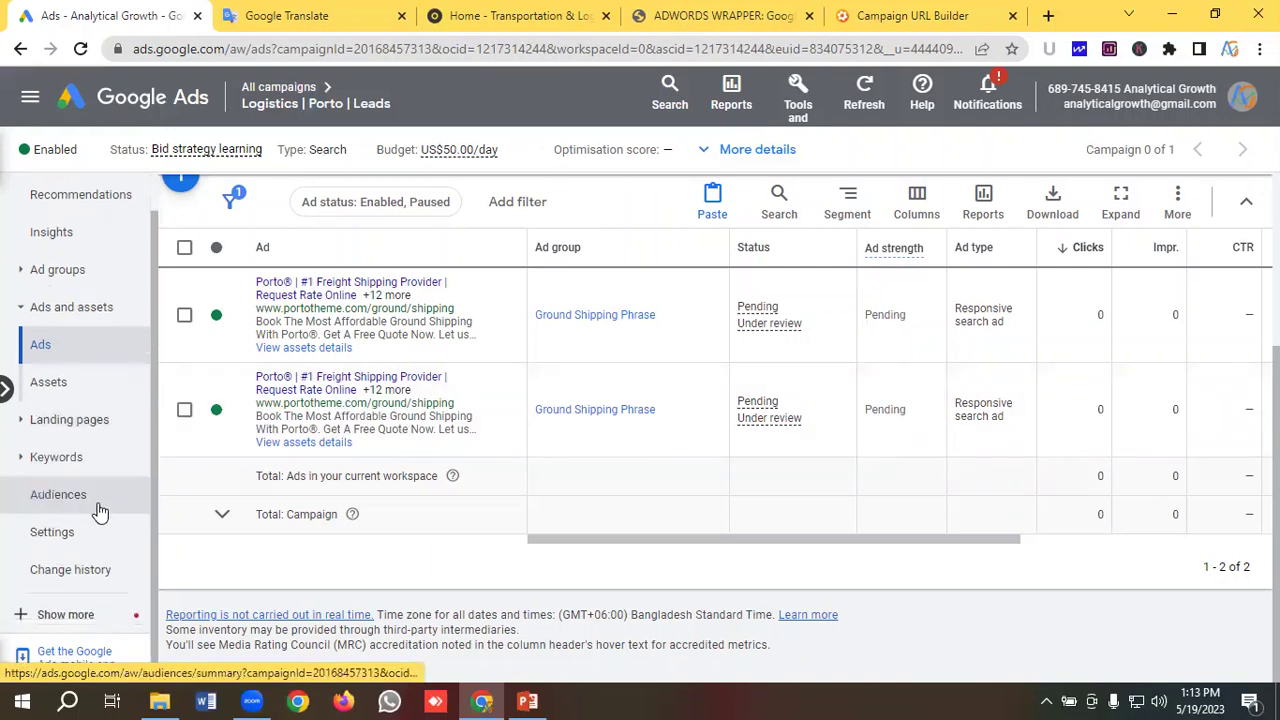
scroll(105, 517, "up", 1)
scroll(105, 528, "down", 1)
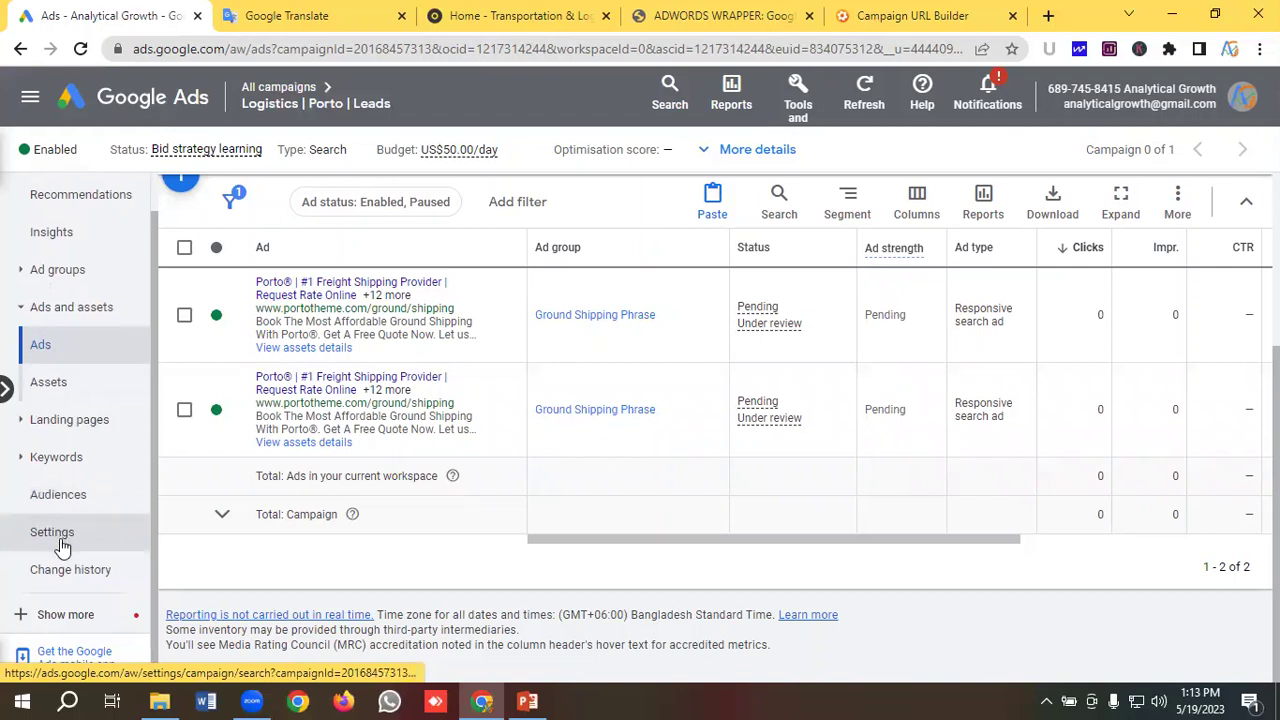
left_click(61, 538)
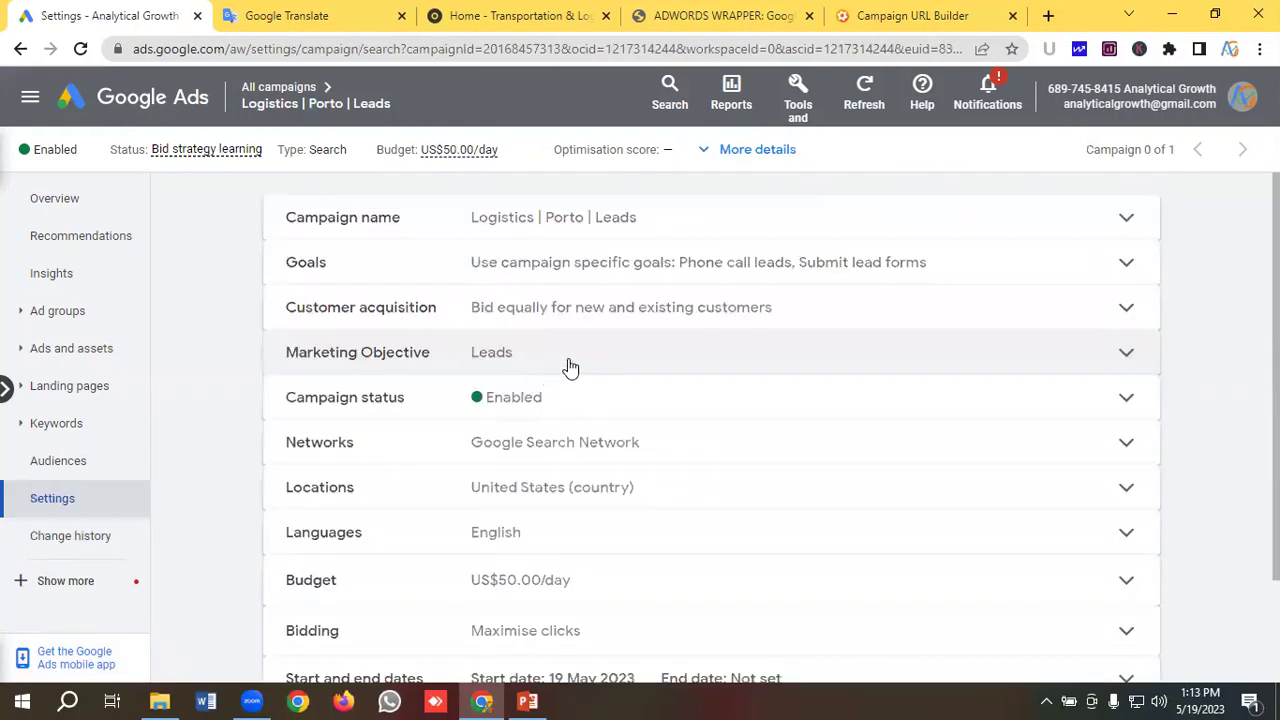
scroll(569, 366, "down", 3)
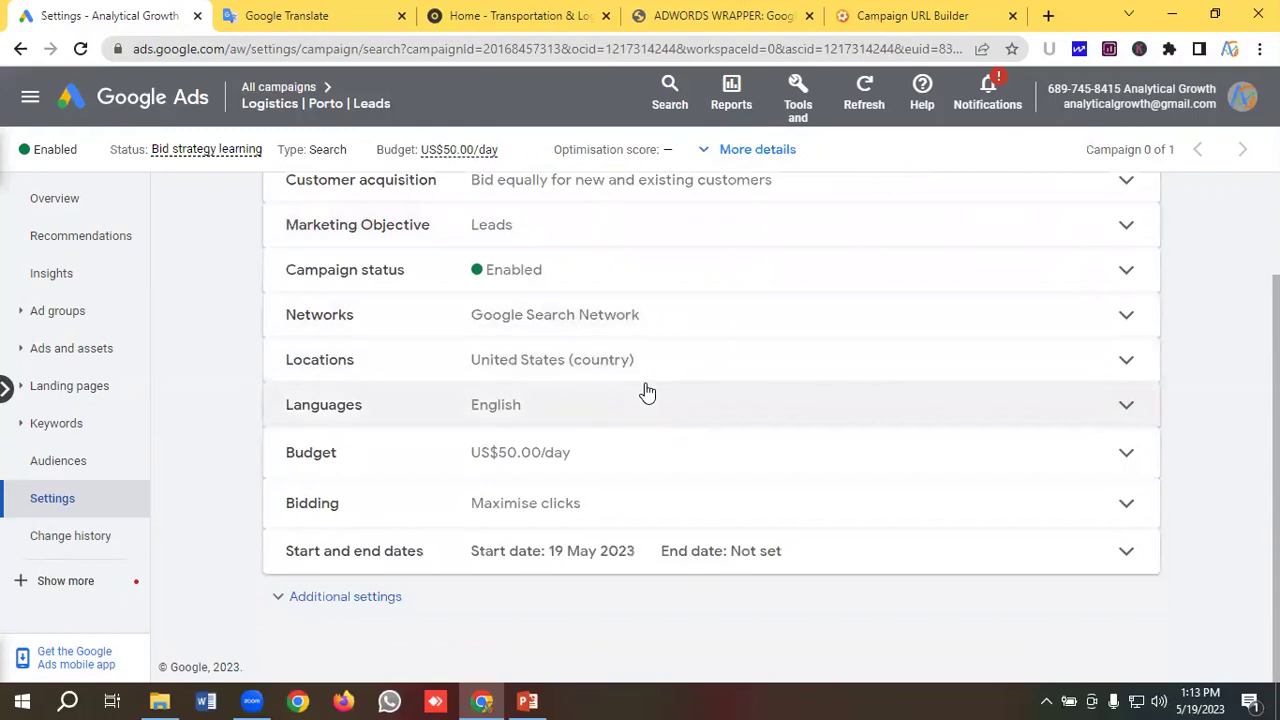
Change the campaign's bid strategy to Manual CPC, keep Enhanced CPC optimised for conversions, and save the bidding setting
left_click(515, 503)
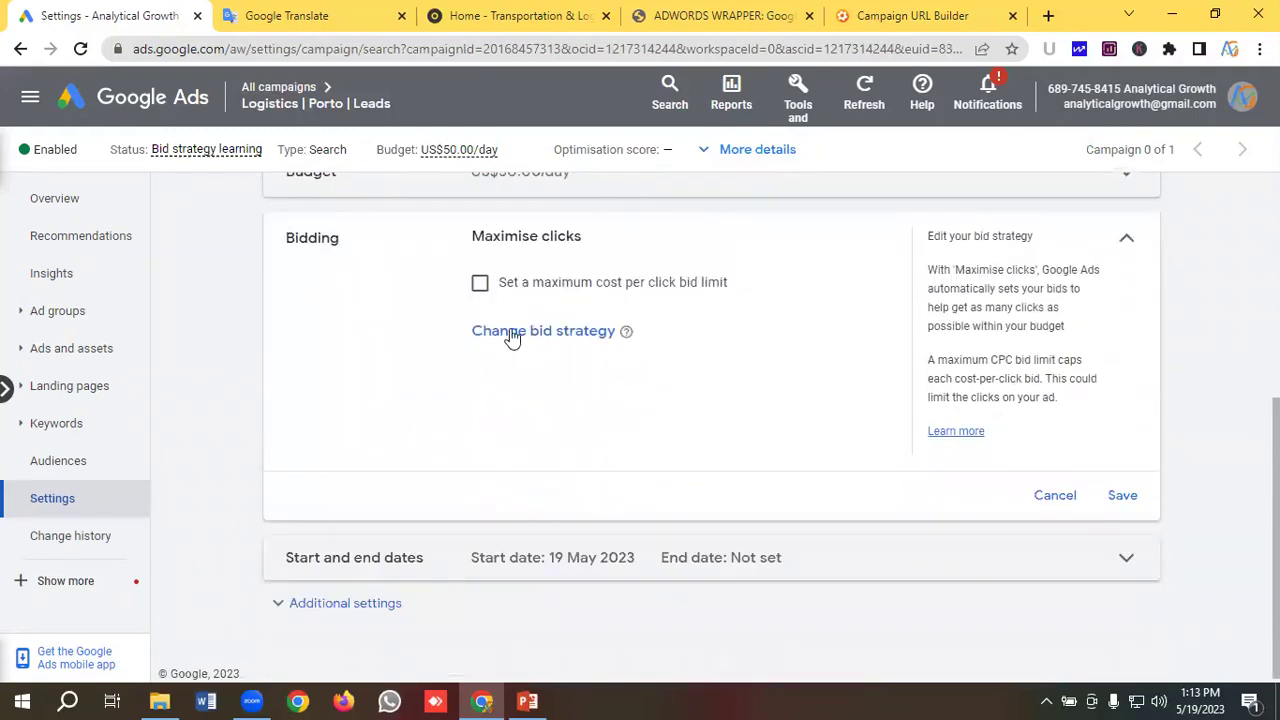
left_click(534, 340)
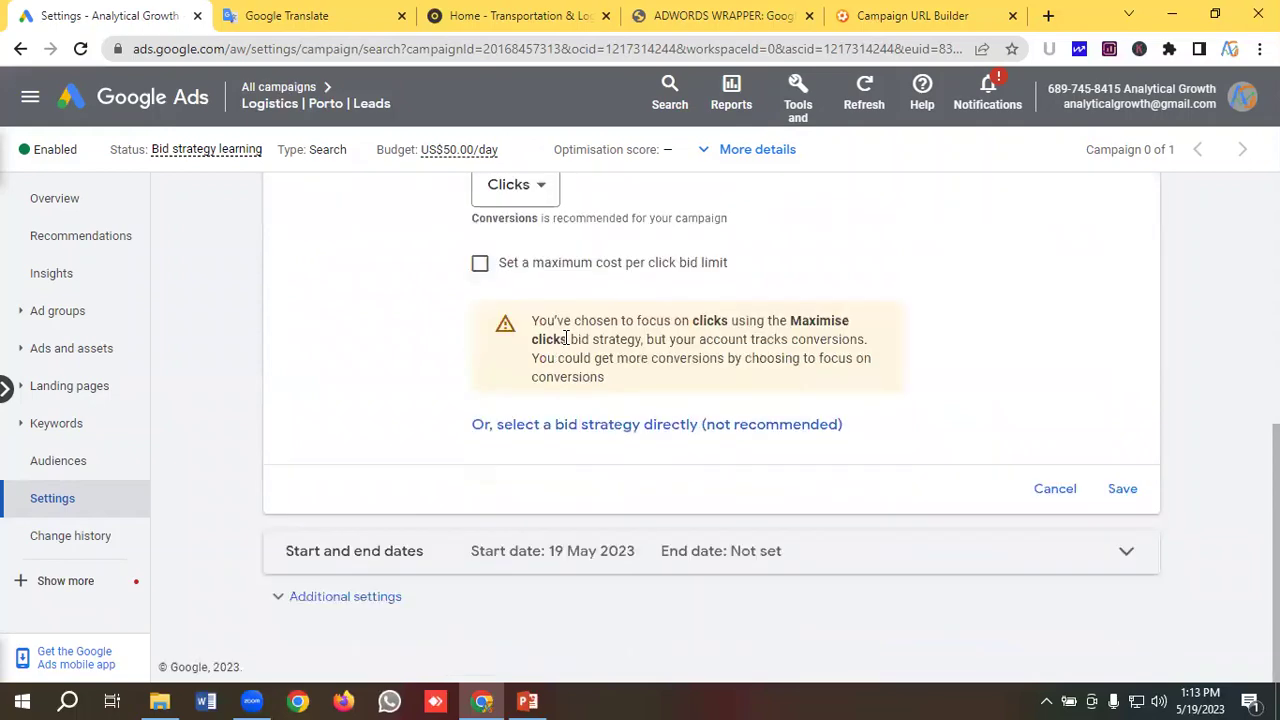
left_click(573, 426)
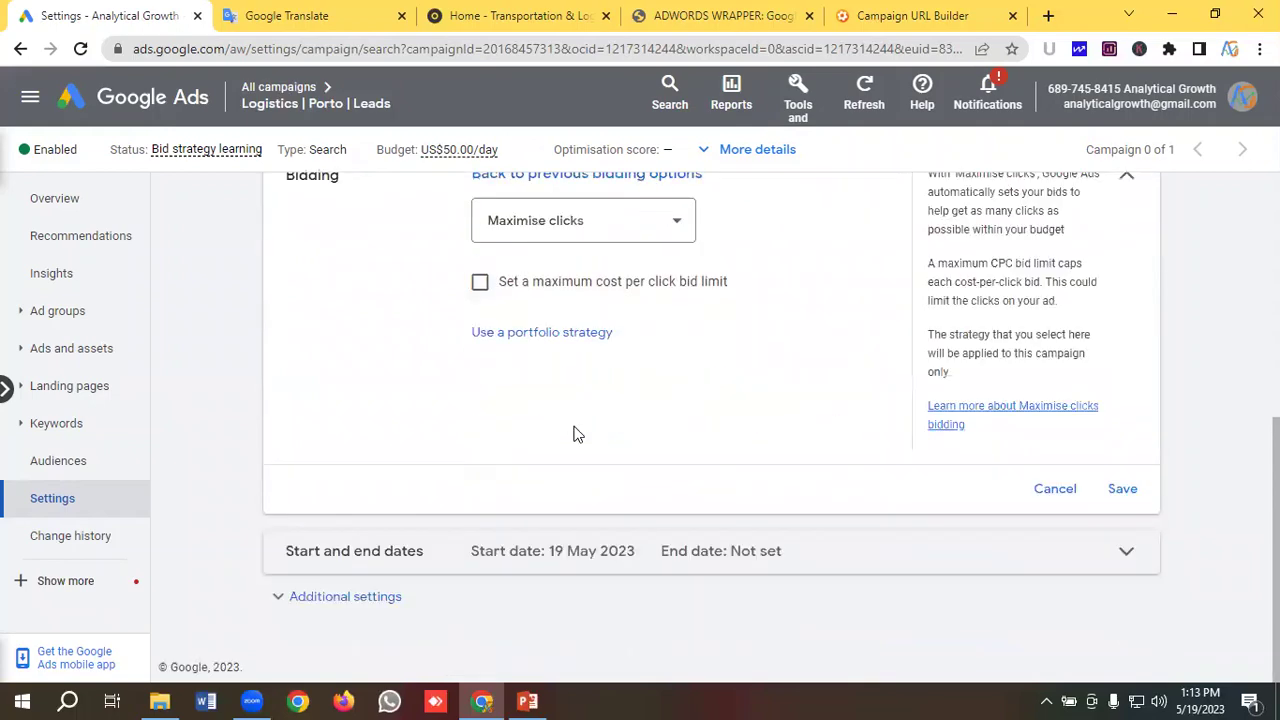
left_click(590, 230)
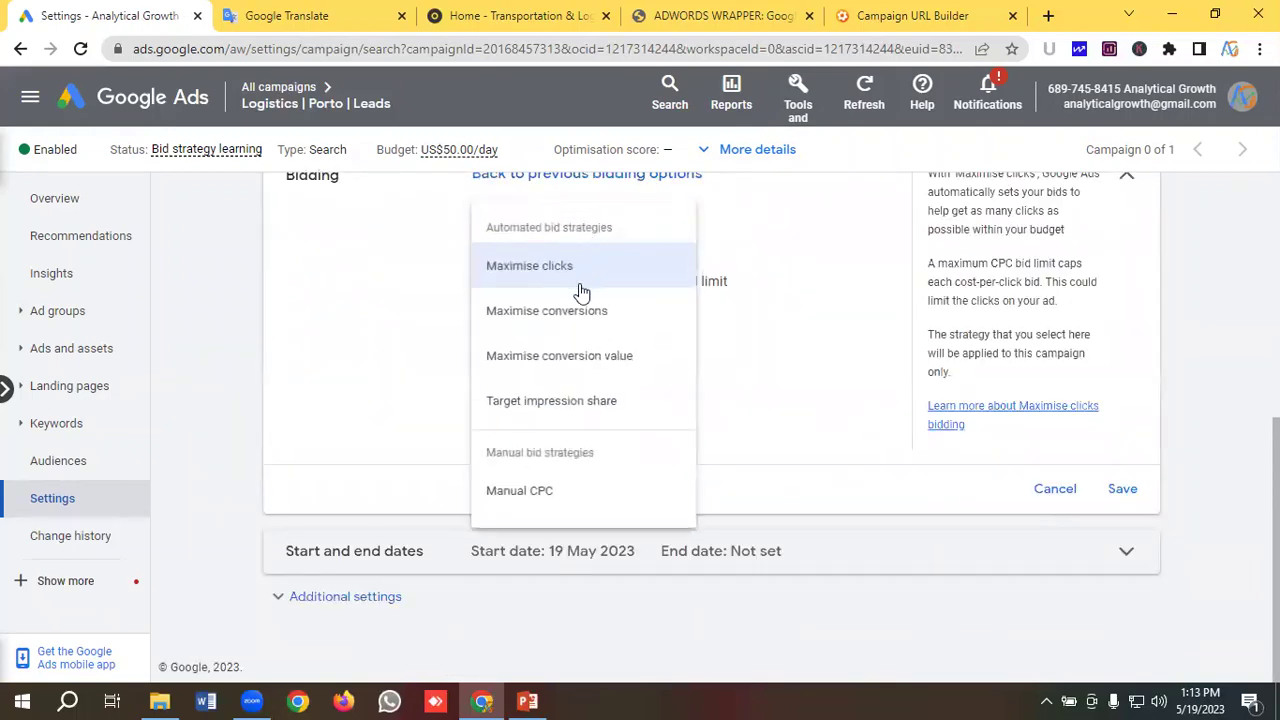
left_click(548, 500)
scroll(628, 346, "up", 1)
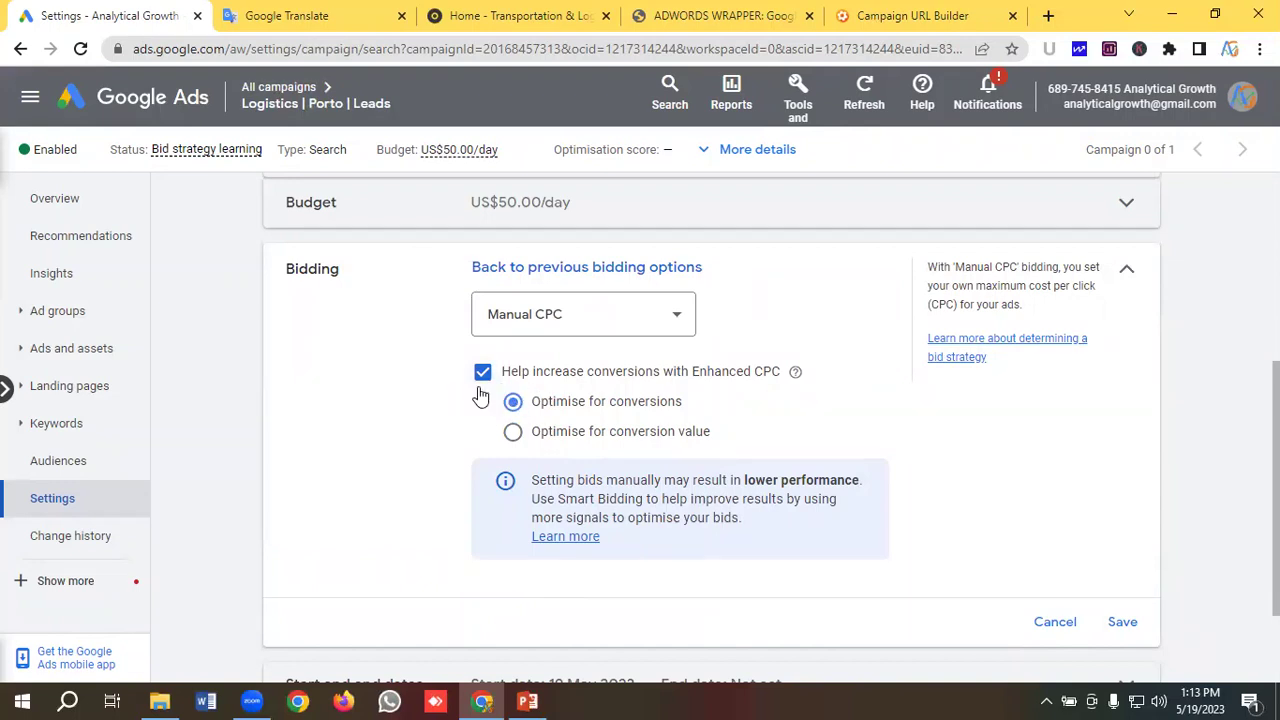
scroll(1083, 490, "down", 1)
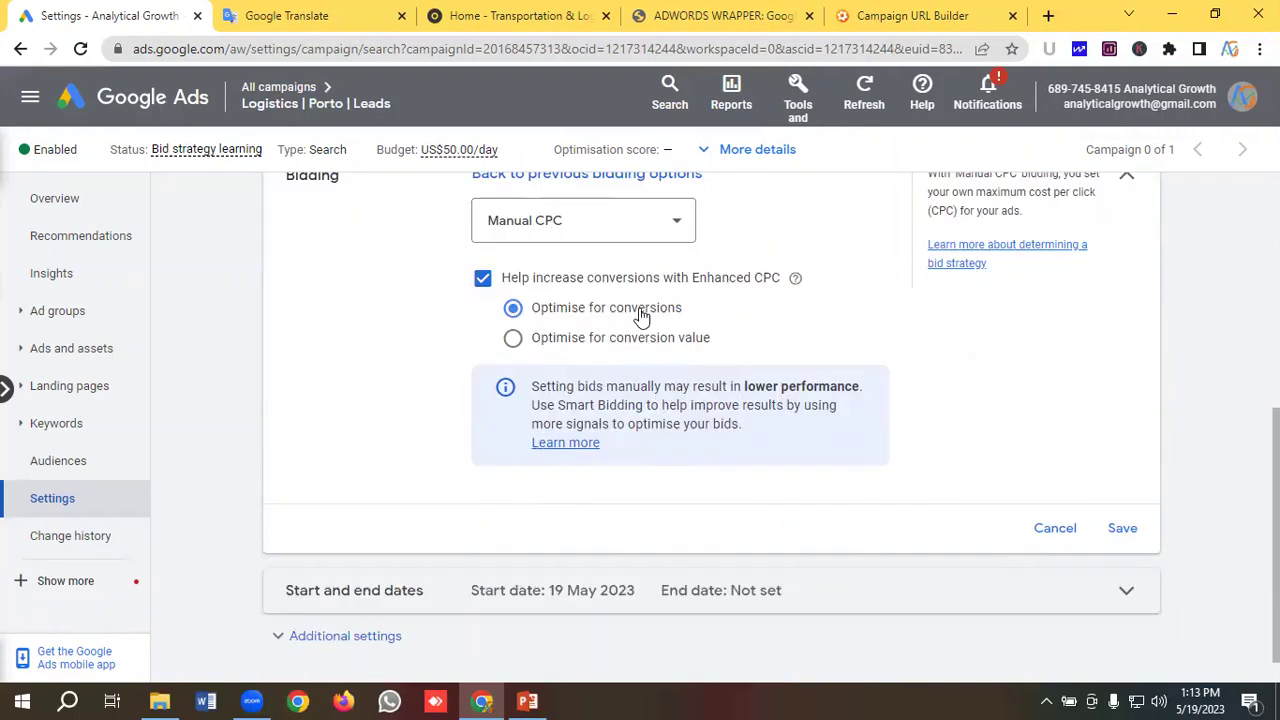
left_click(1124, 532)
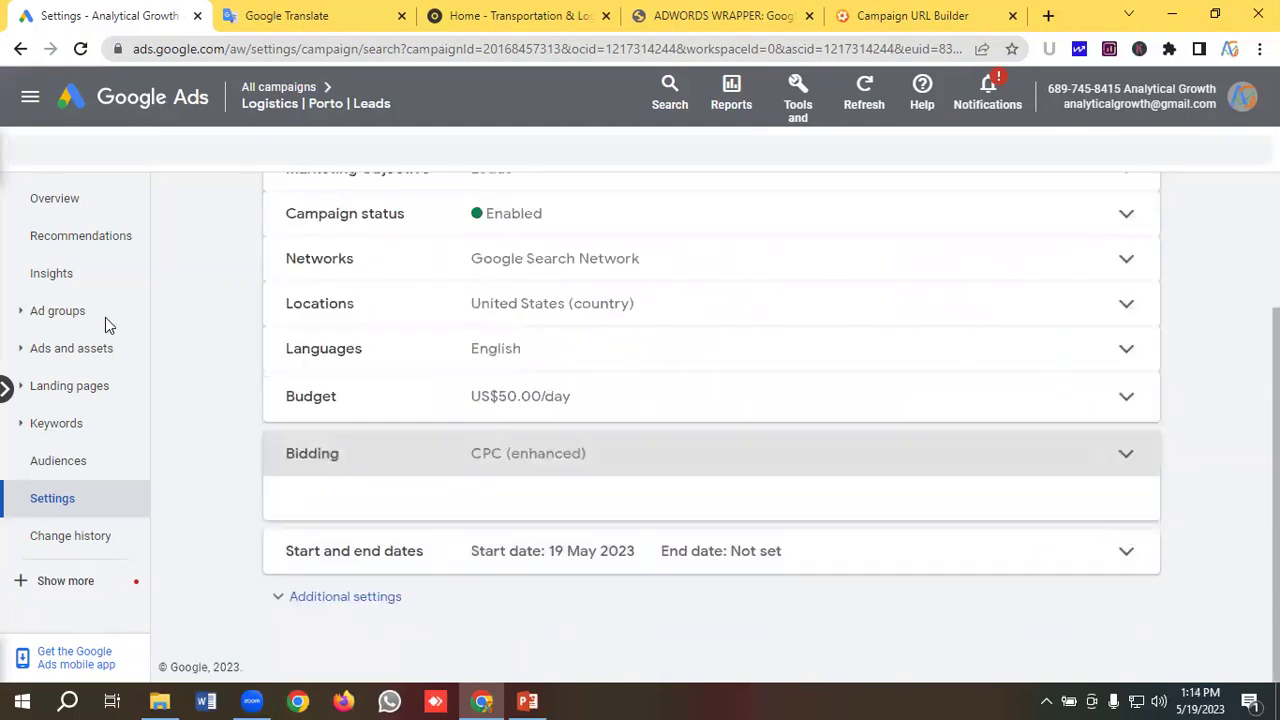
Open the Ground Shipping Phrase ad group's default max. CPC for editing and look up the planned average CPC in the Google Translate notes
left_click(62, 312)
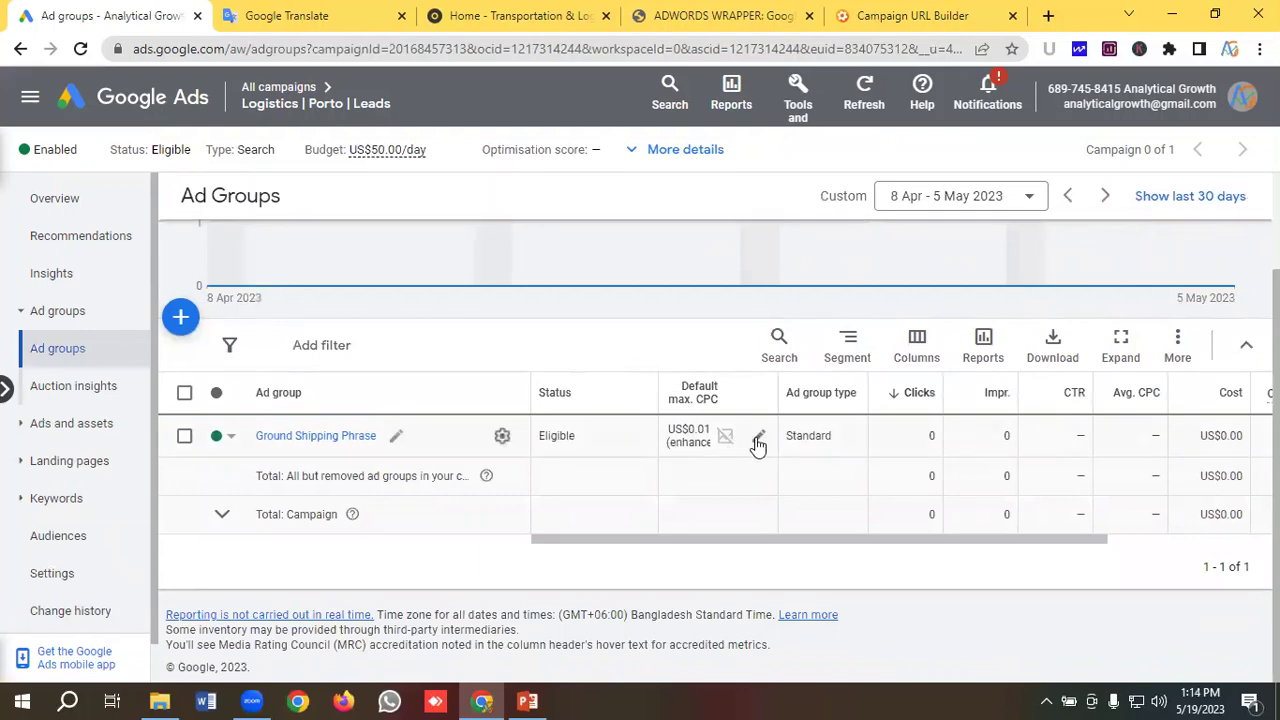
left_click(758, 446)
left_click(287, 15)
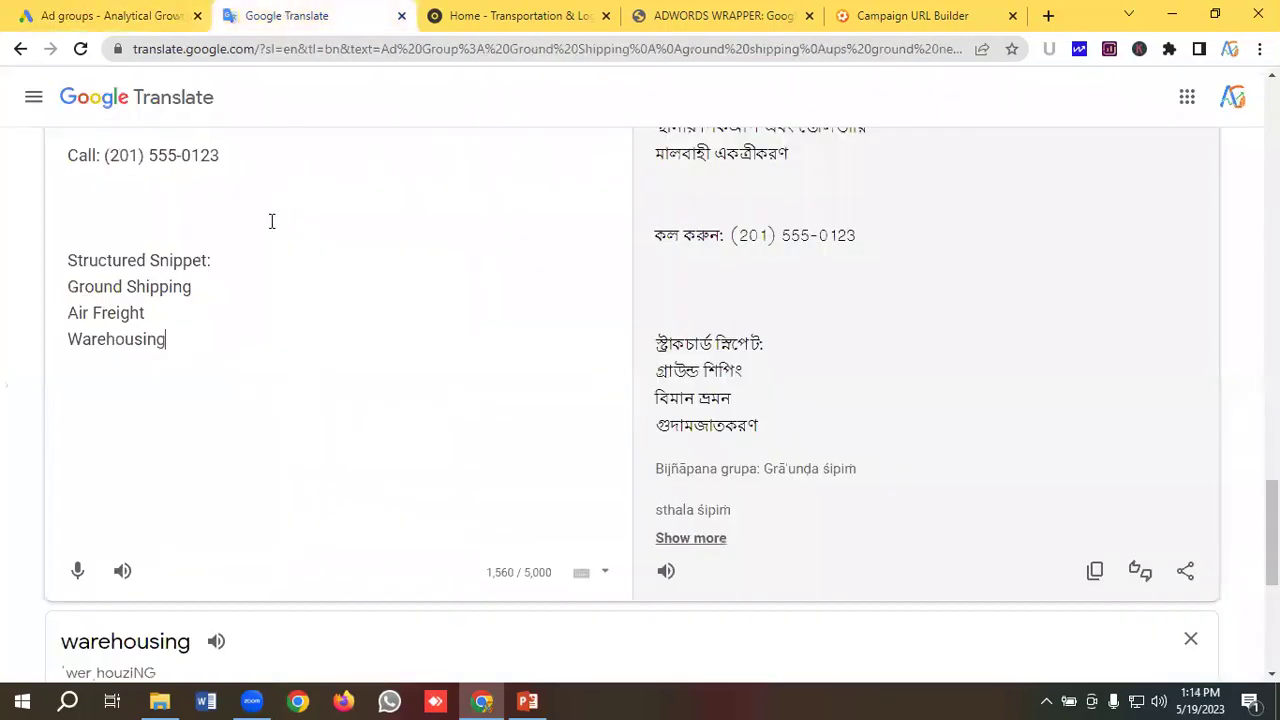
scroll(271, 238, "up", 15)
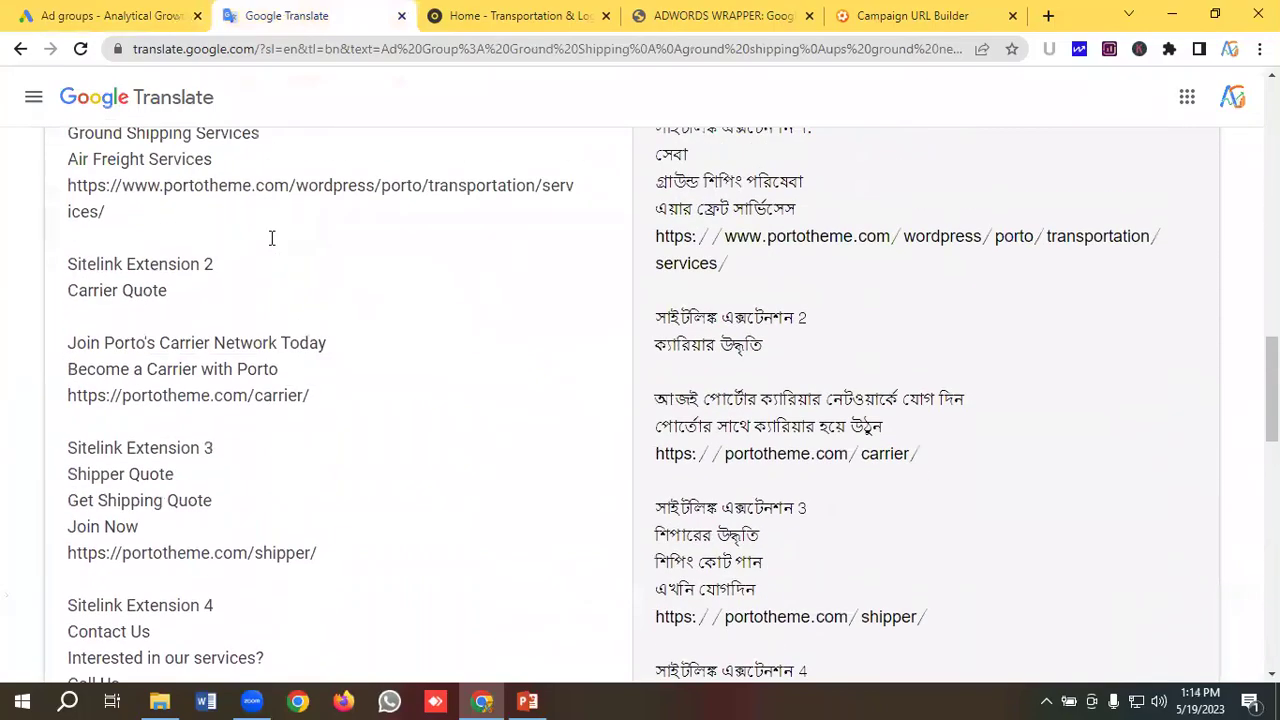
scroll(271, 238, "up", 15)
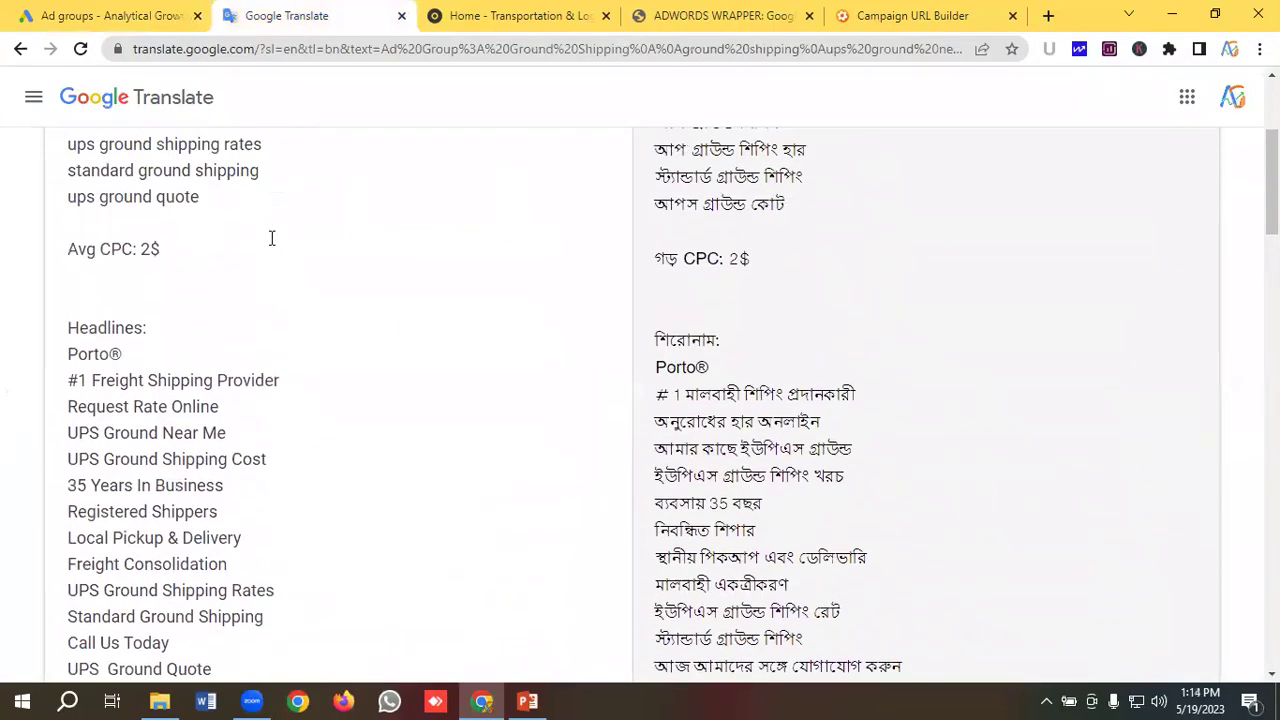
scroll(262, 284, "down", 1)
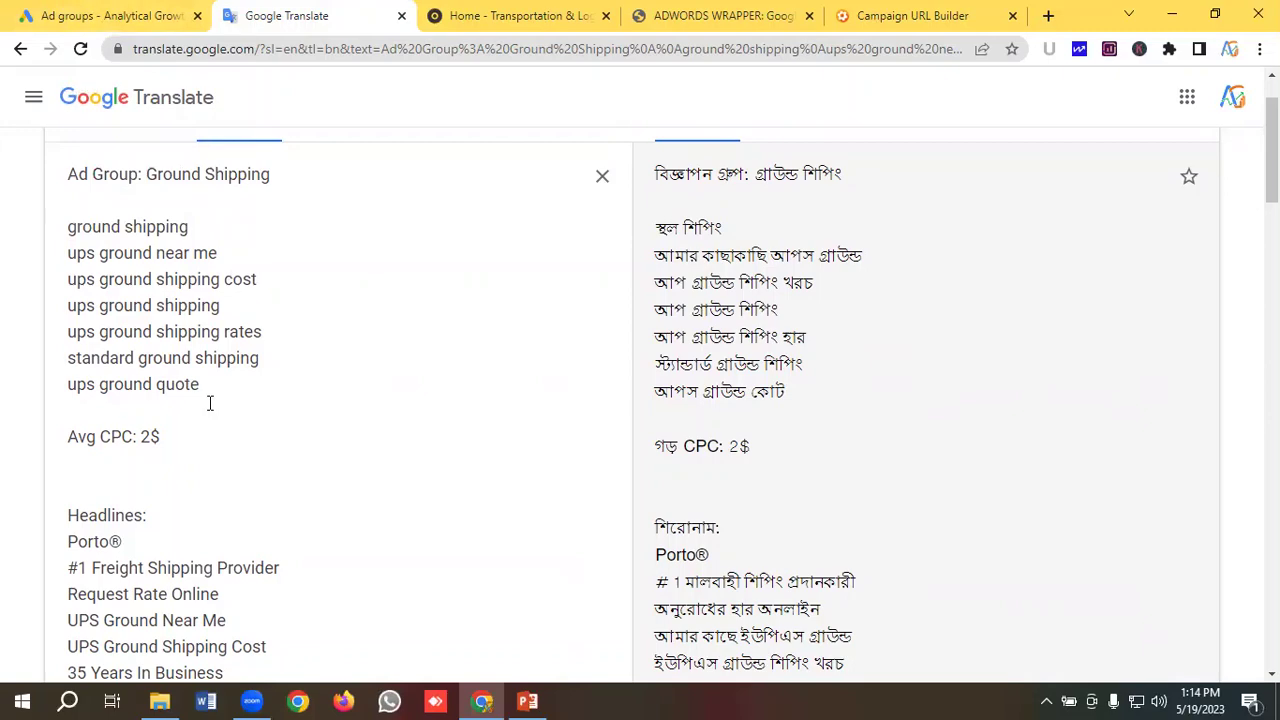
left_click(108, 15)
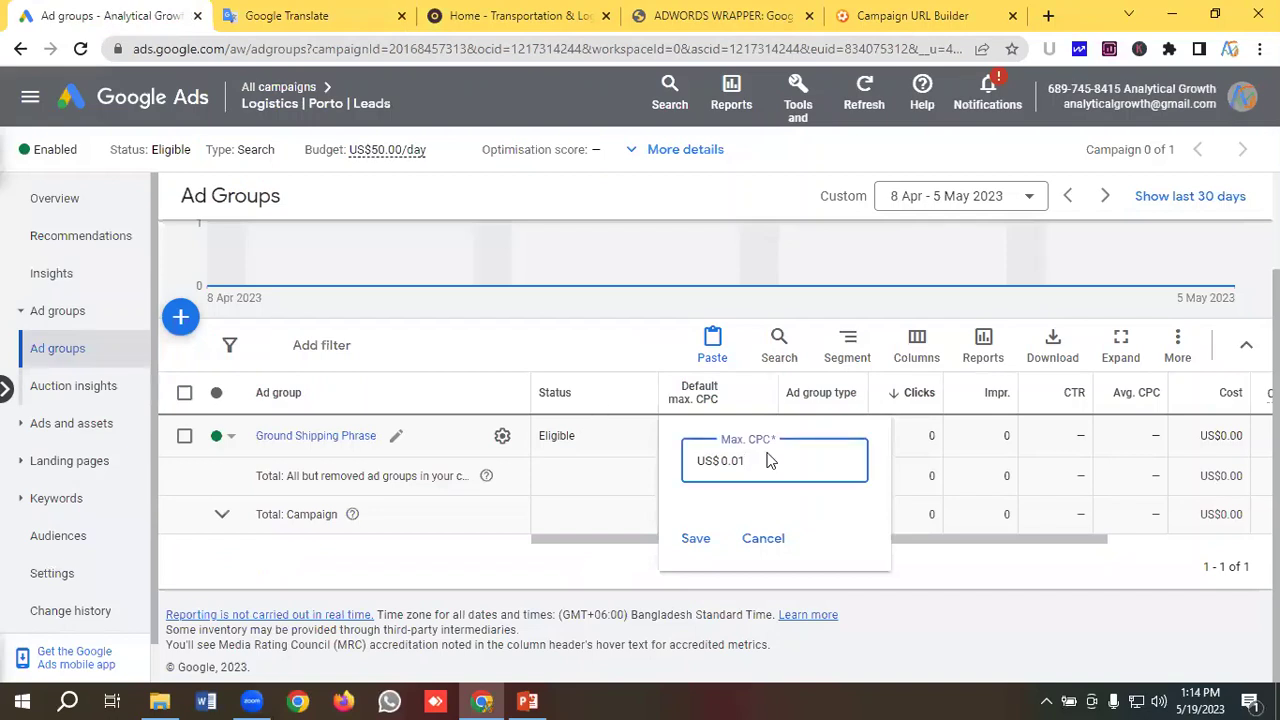
Set the Ground Shipping Phrase ad group's max. CPC to US$2 and save it, confirming the large increase
key("BackSpace")
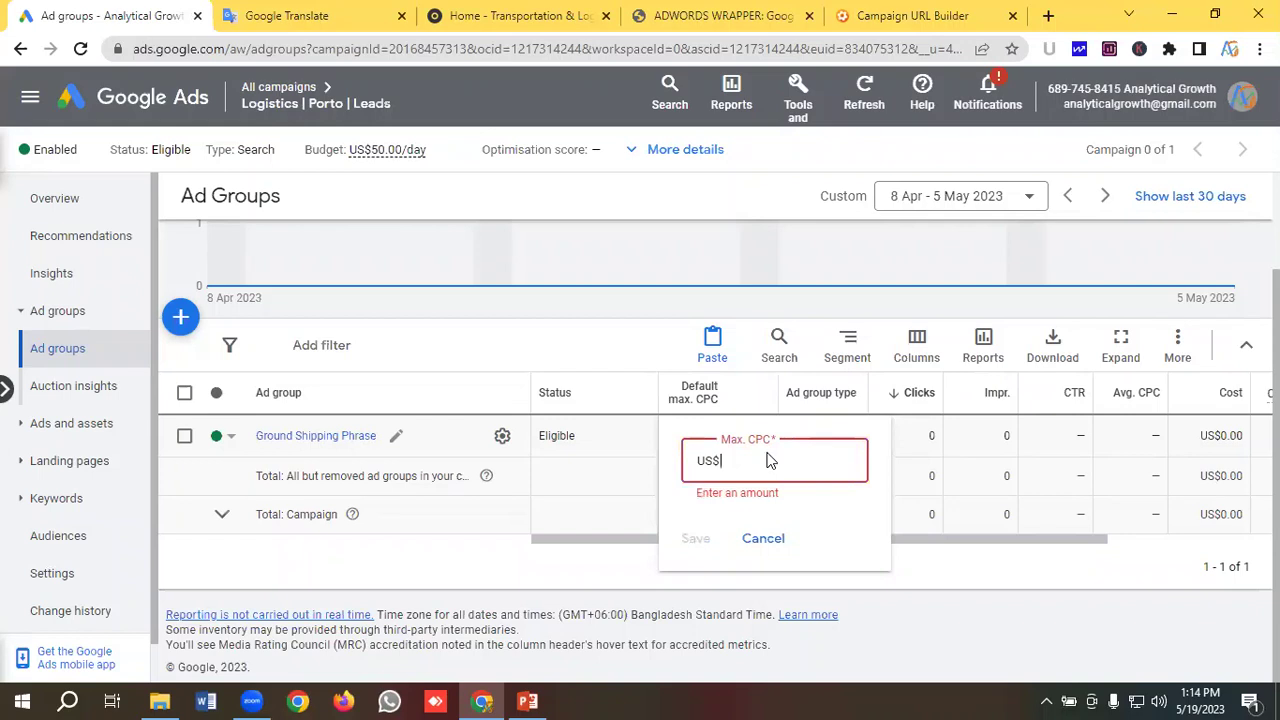
type("2")
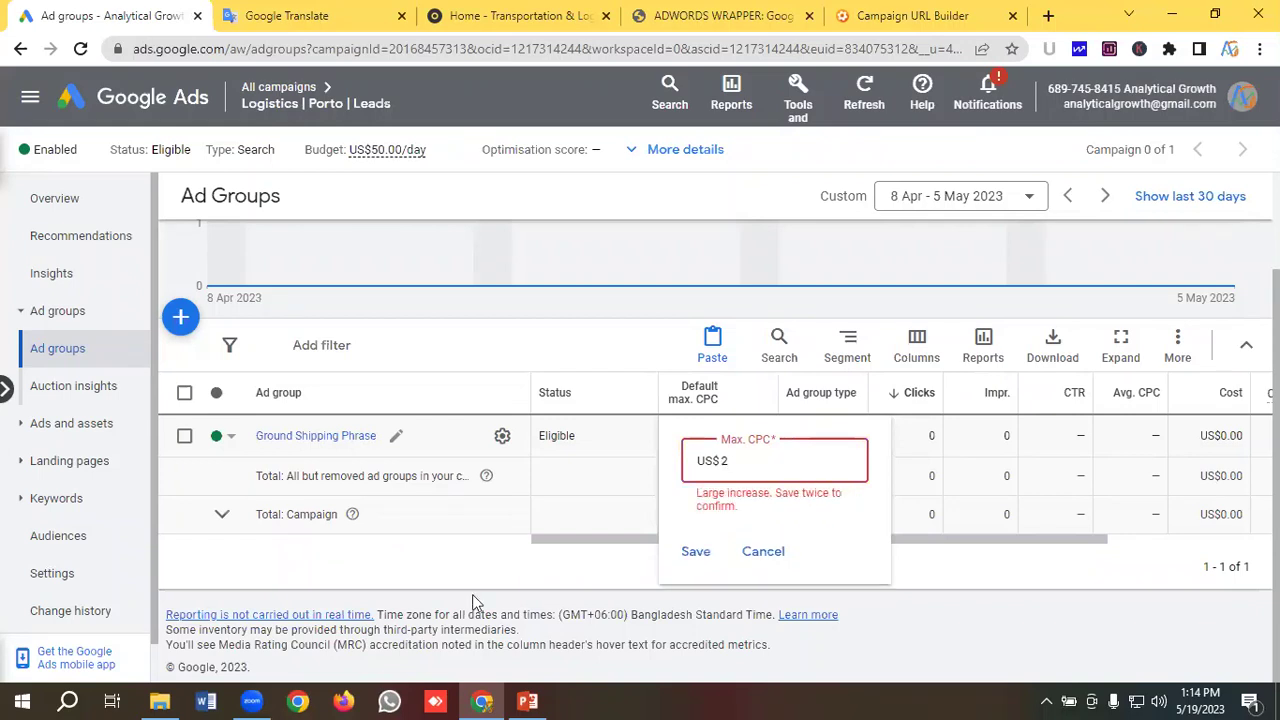
left_click(695, 552)
left_click(697, 553)
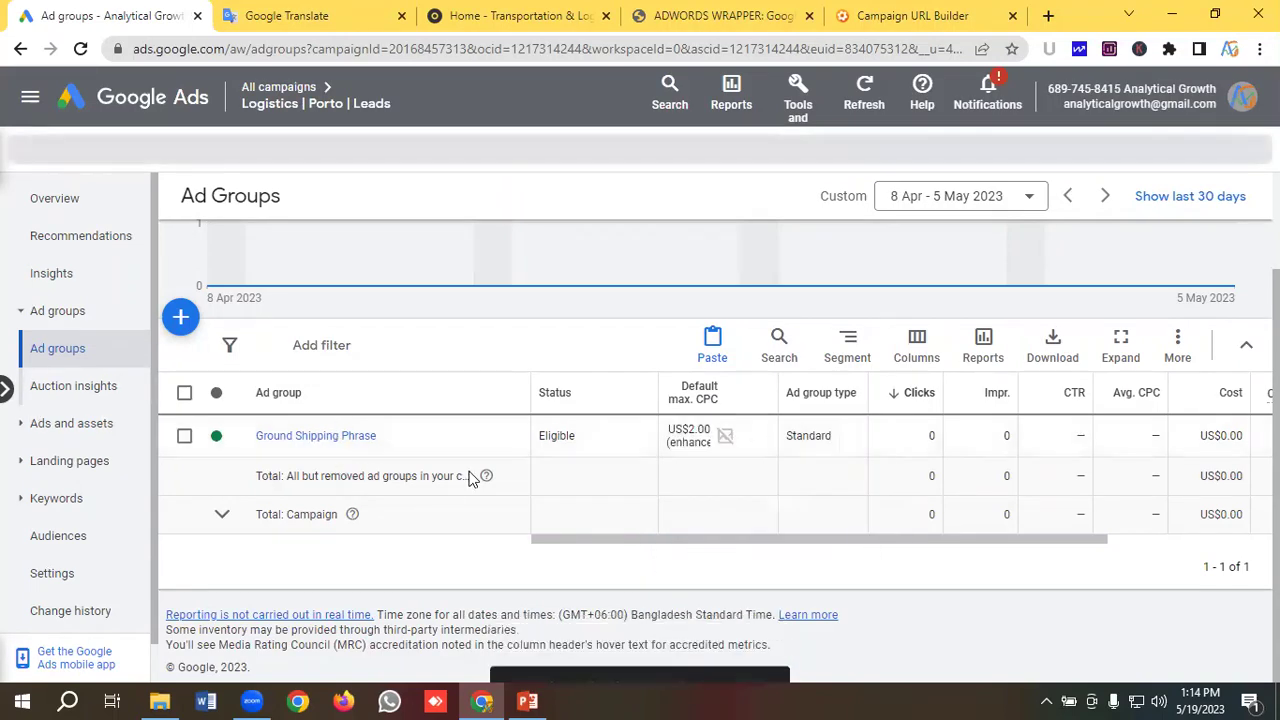
Copy the Ground Shipping Phrase ad group and paste it into the Logistics | Porto | Leads campaign, pausing the new ad group after pasting
mouse_move(362, 448)
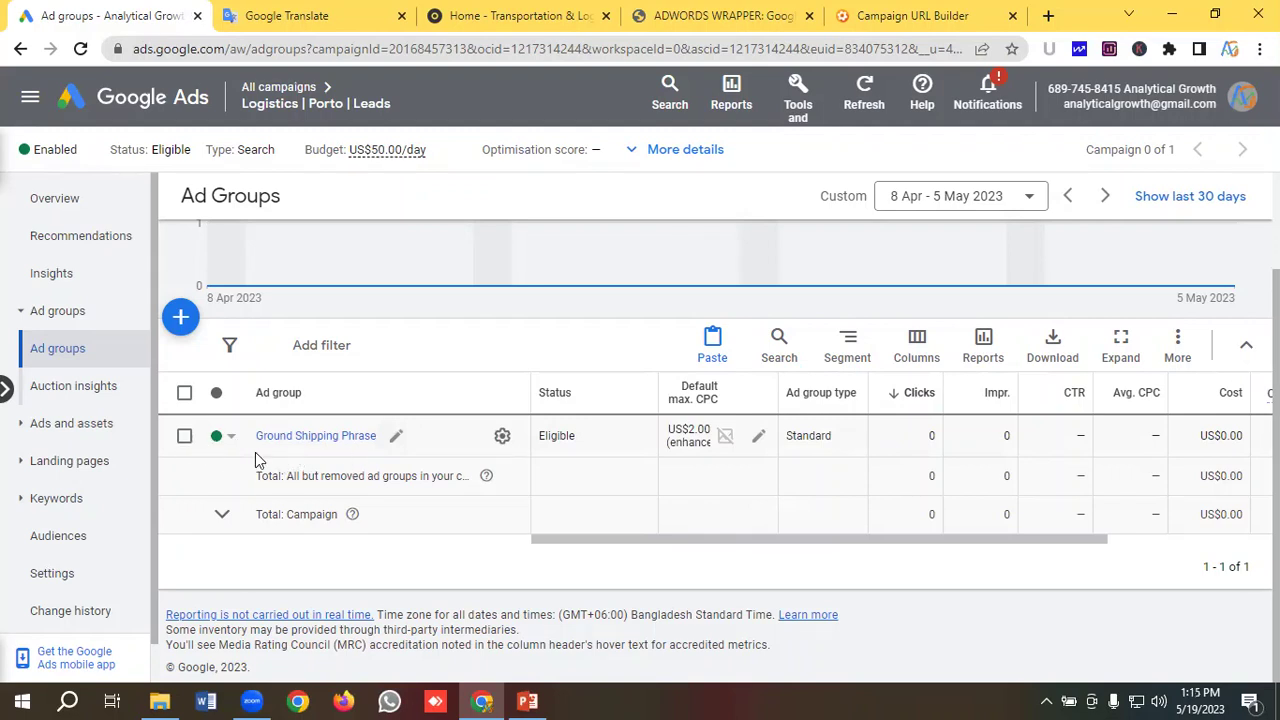
left_click(184, 438)
left_click(282, 346)
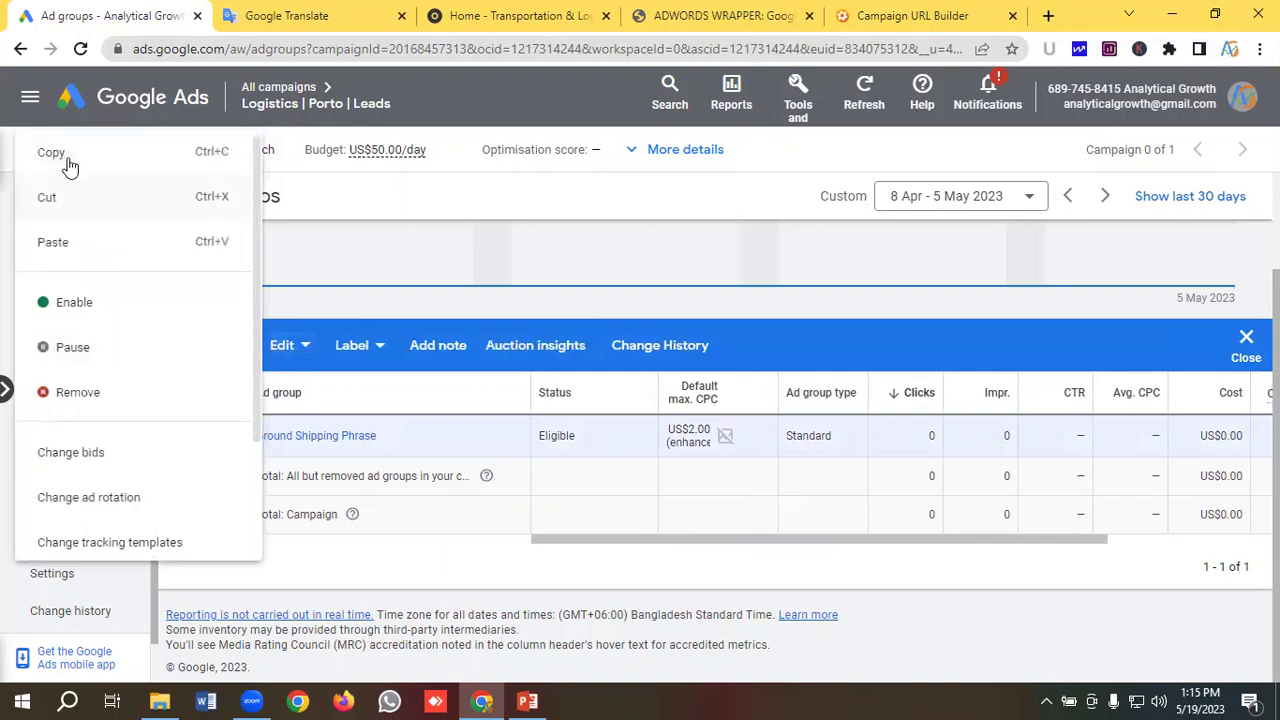
left_click(68, 160)
left_click(282, 346)
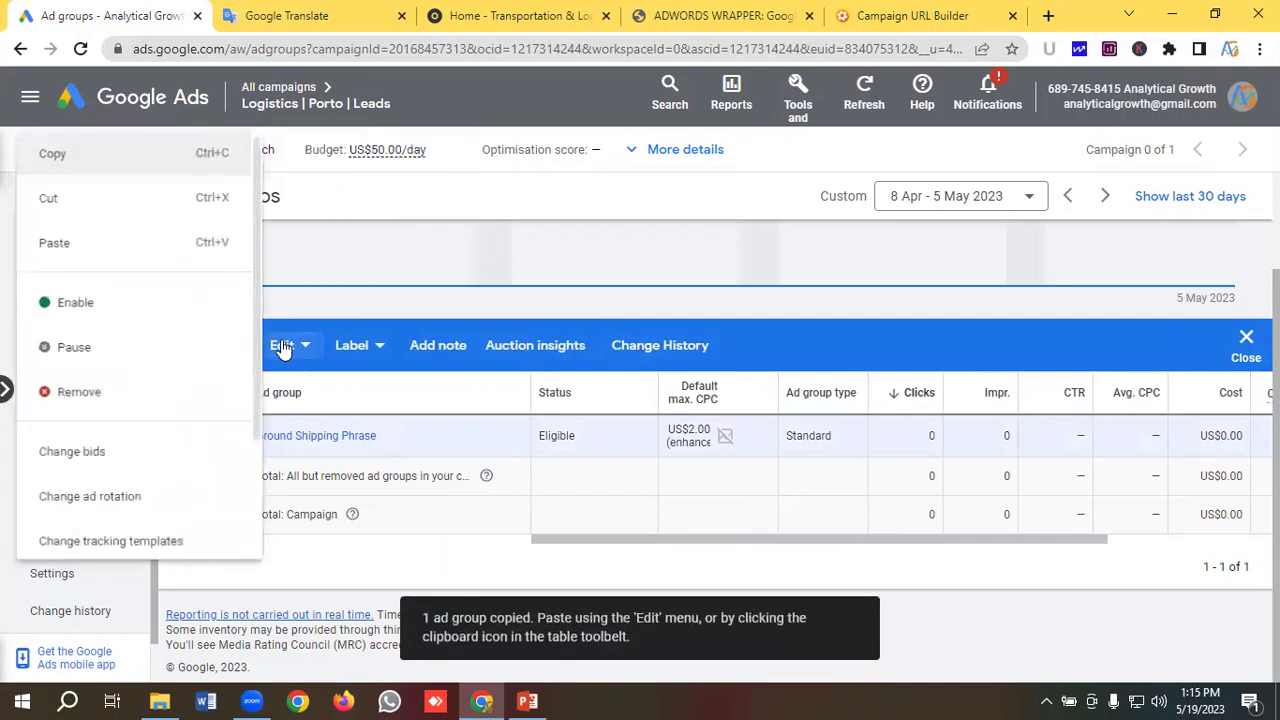
left_click(57, 246)
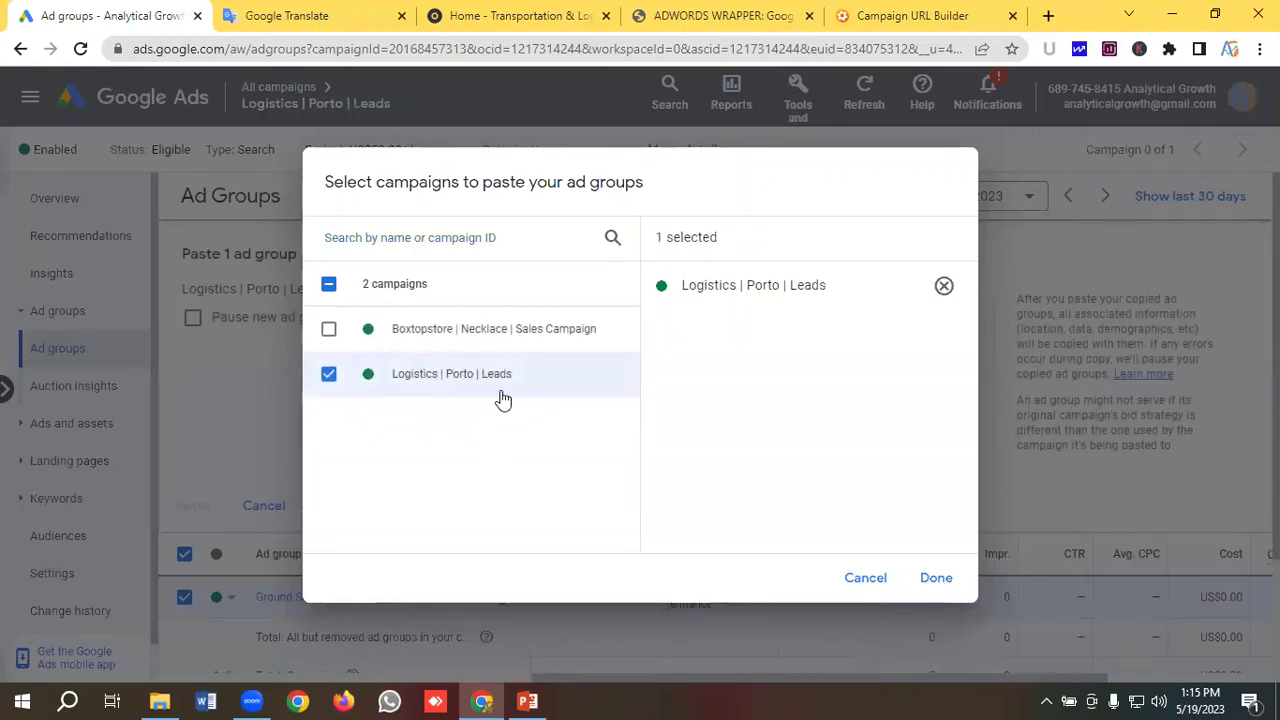
left_click(884, 577)
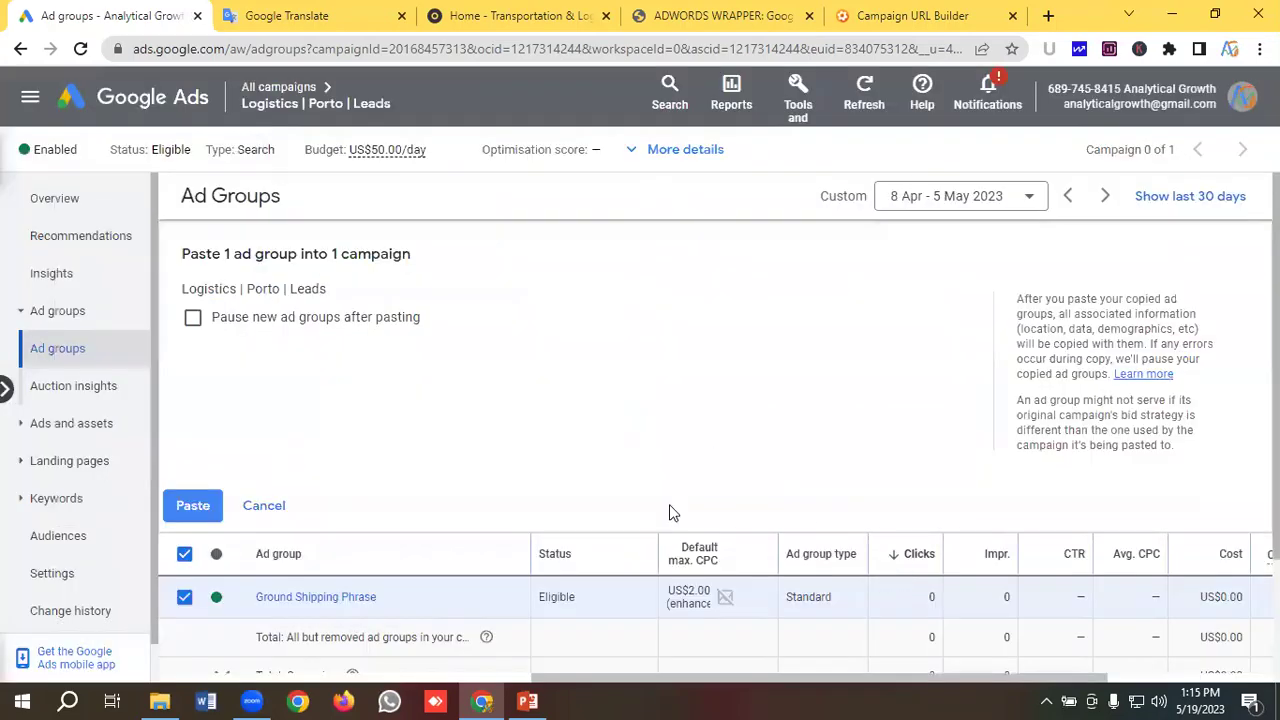
left_click(194, 320)
left_click(194, 507)
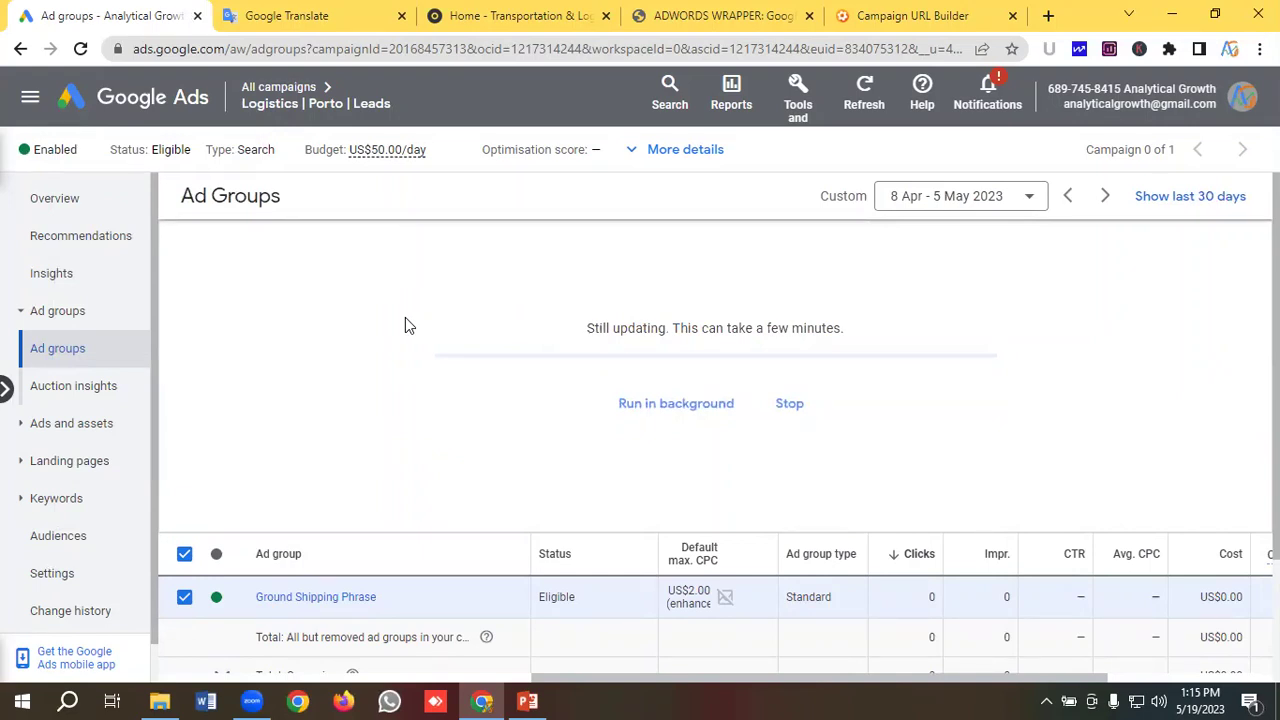
Enable the pasted ad group Ground Shipping Phrase #2
scroll(405, 320, "down", 1)
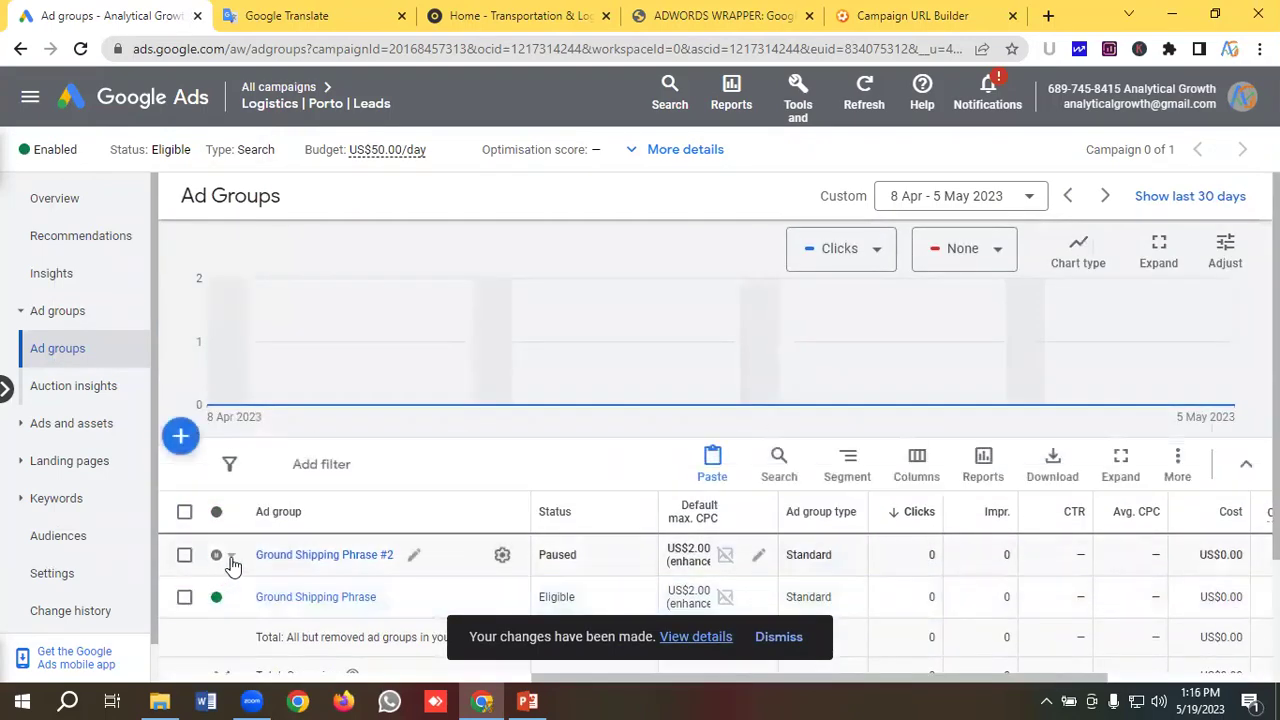
left_click(224, 556)
left_click(255, 556)
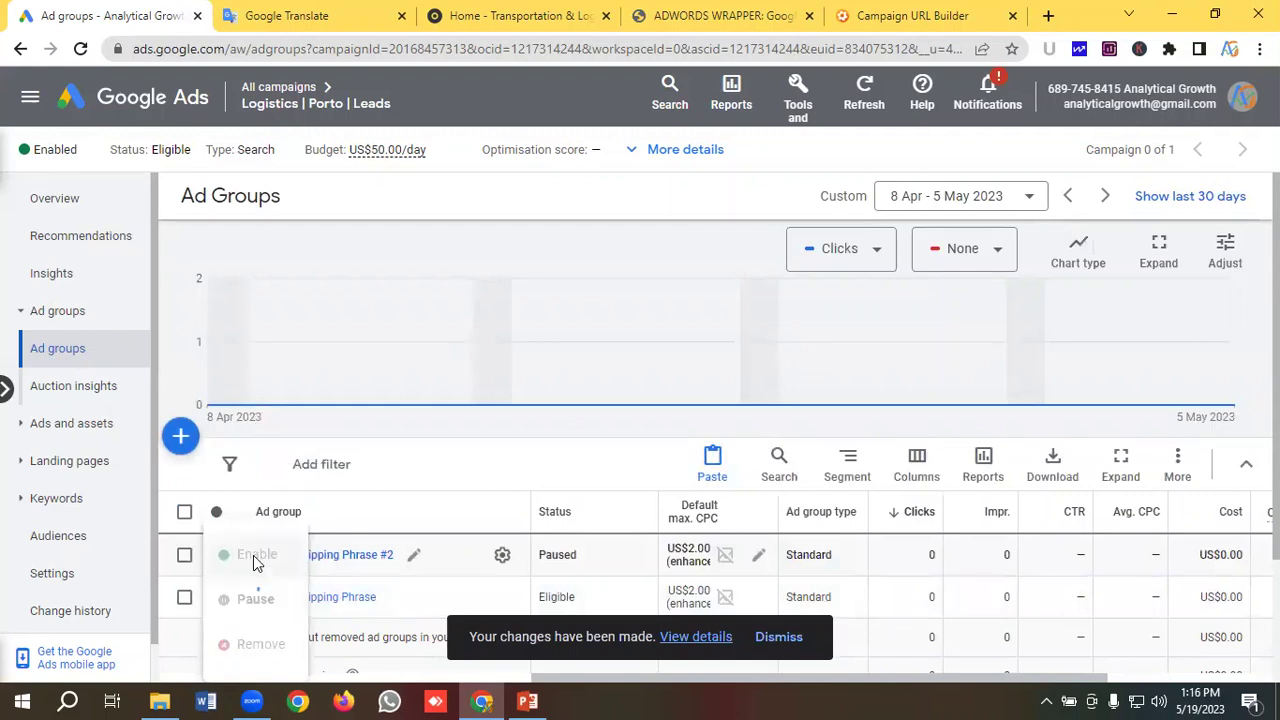
Rename the ad group Ground Shipping Phrase #2 as Ground Shipping Exact and save the name
left_click(413, 557)
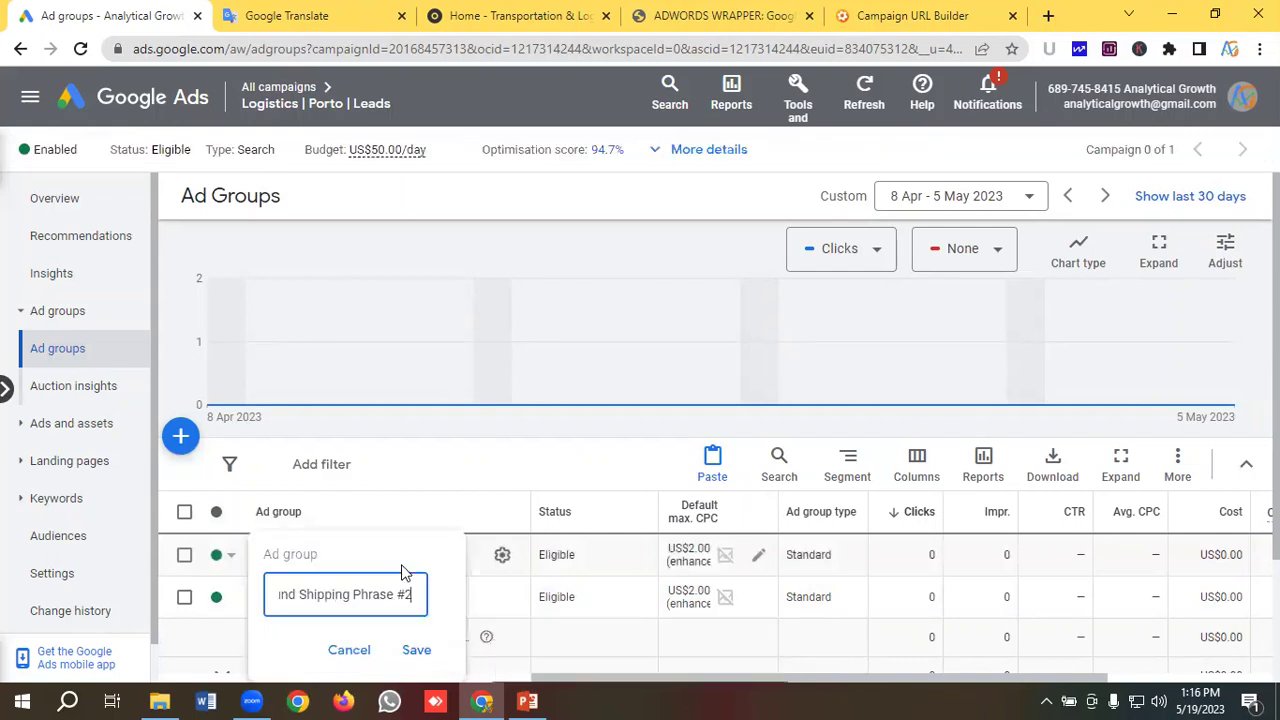
key("BackSpace")
key("BackSpace")
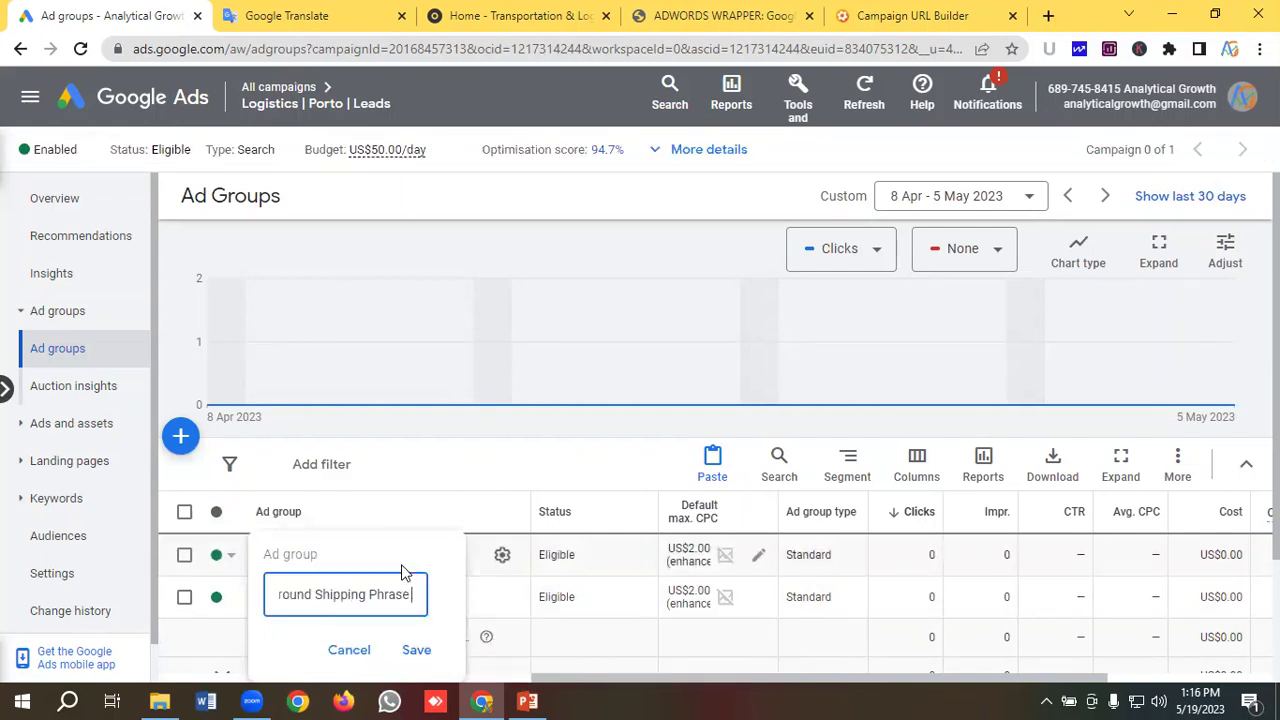
key("BackSpace")
key("BackSpace")
key("BackSpace")
key("BackSpace")
key("BackSpace")
key("BackSpace")
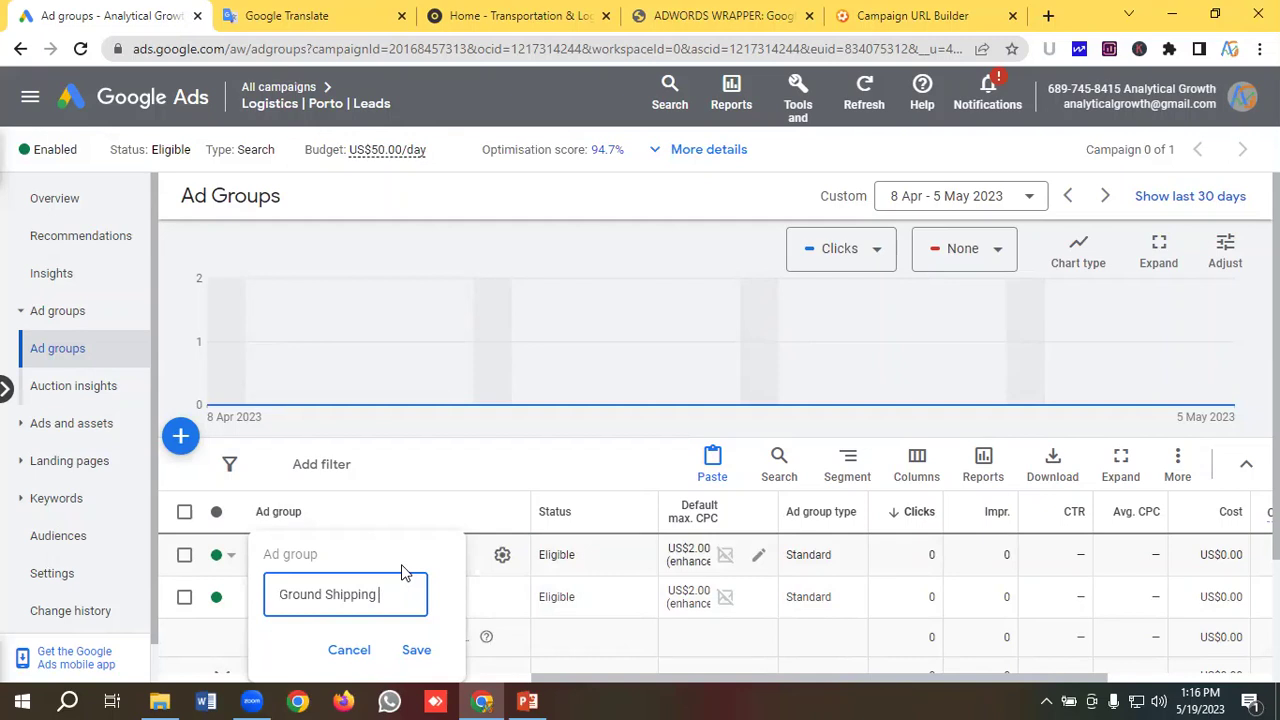
type("Exact")
left_click(426, 659)
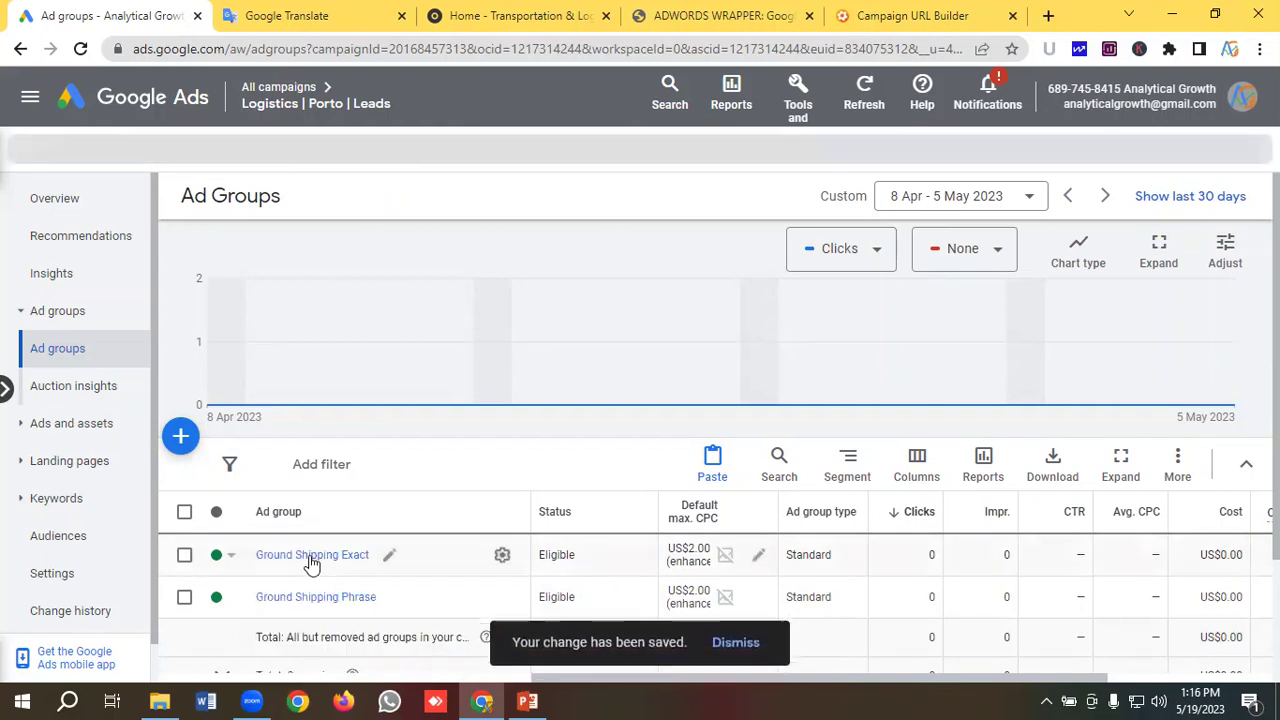
Open the search keywords of the Ground Shipping Exact ad group
left_click(310, 558)
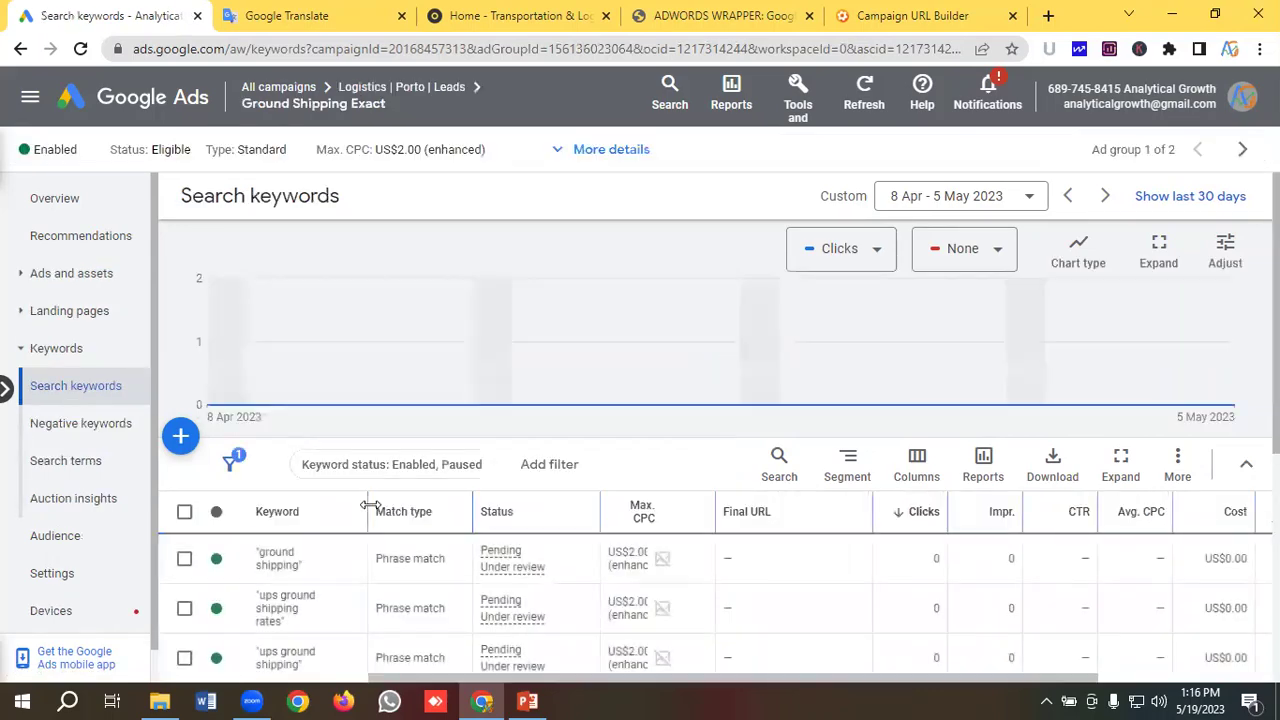
scroll(345, 527, "down", 1)
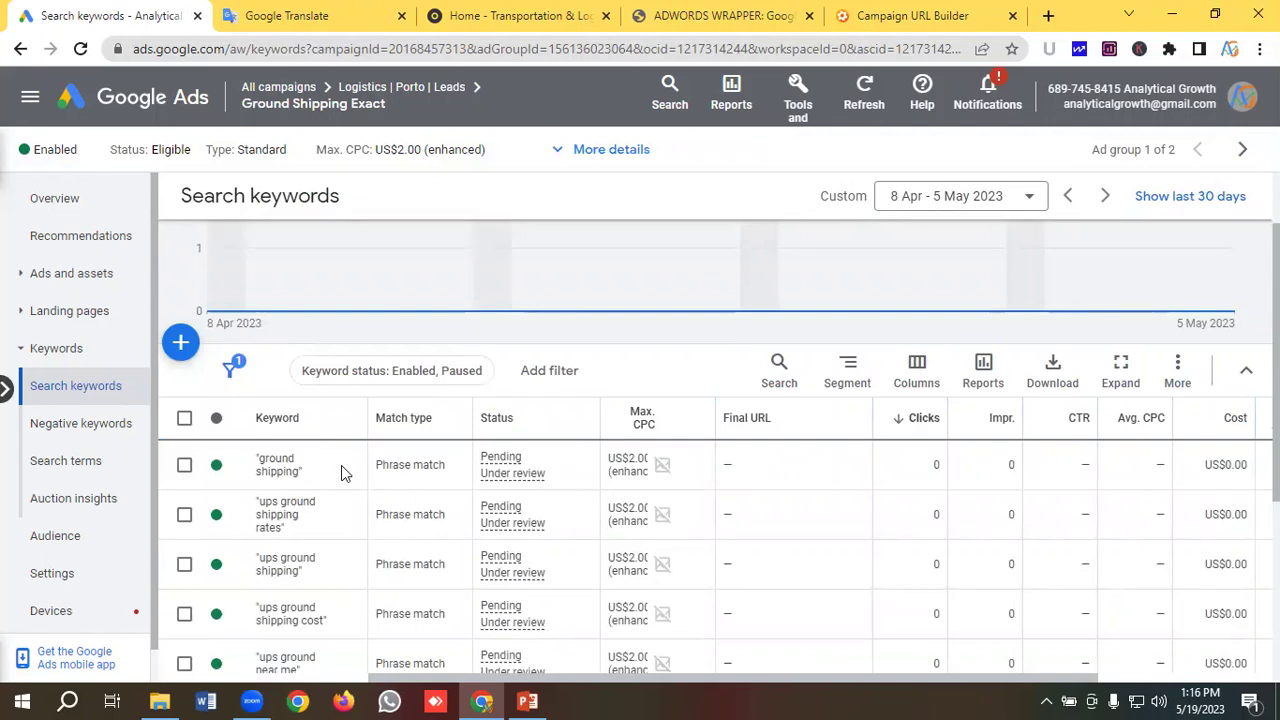
mouse_move(344, 470)
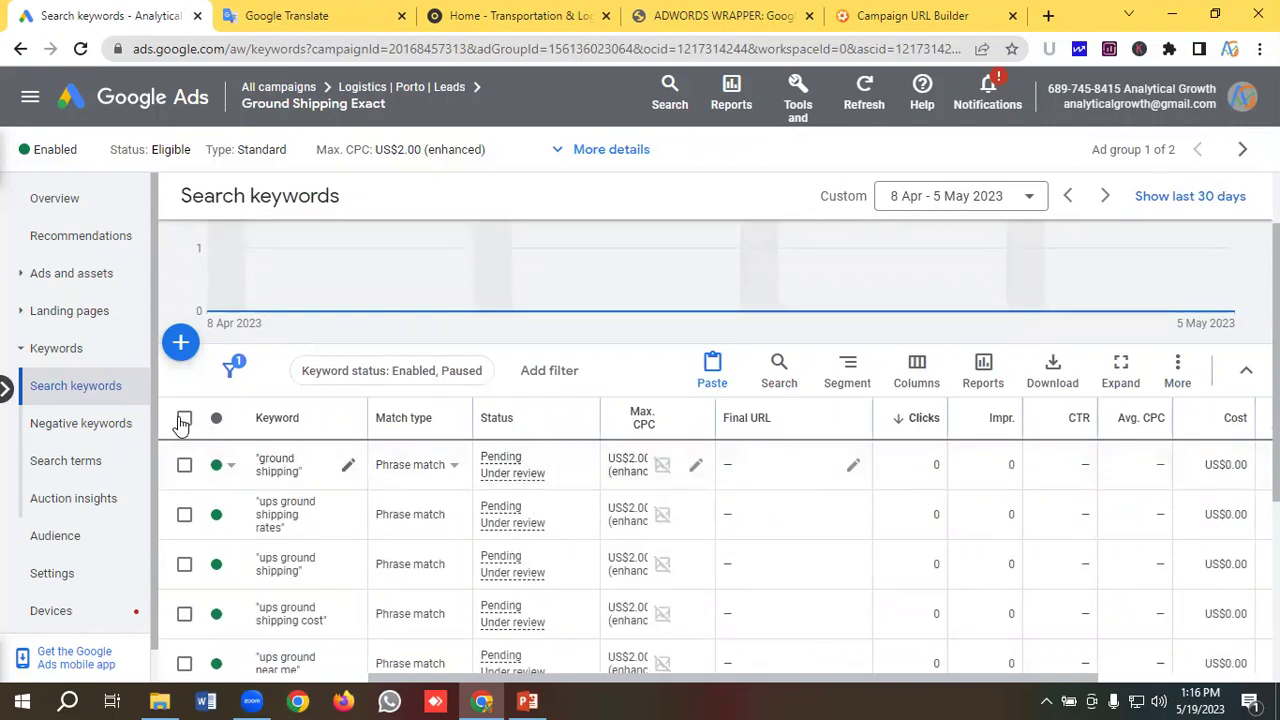
Change the match type of all keywords in the Ground Shipping Exact ad group to Exact match and check the updated list
left_click(184, 419)
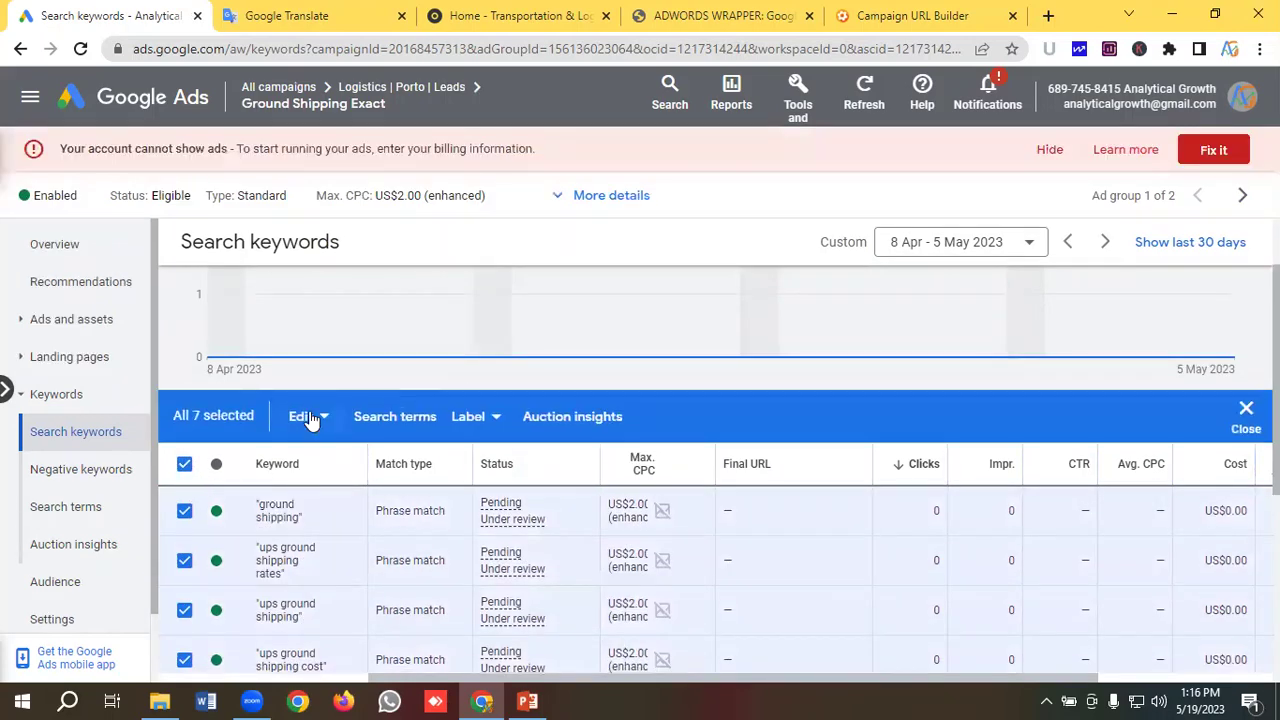
left_click(309, 416)
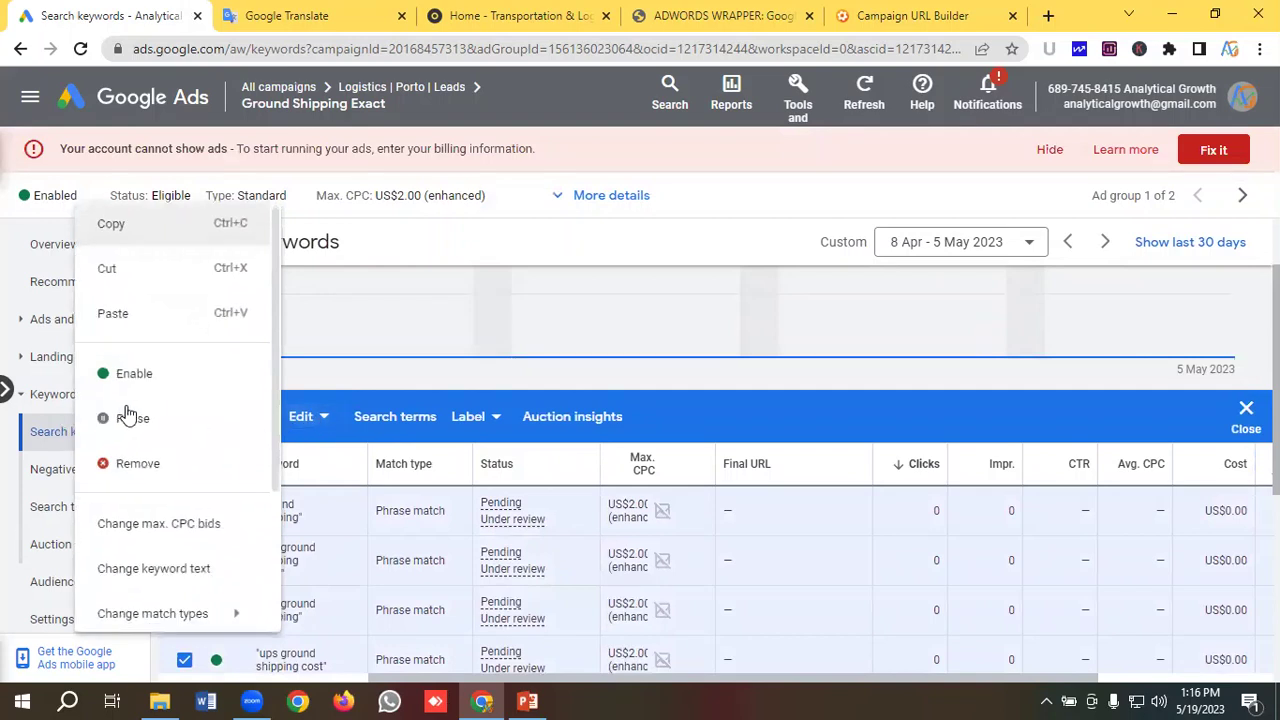
scroll(171, 420, "down", 2)
mouse_move(220, 448)
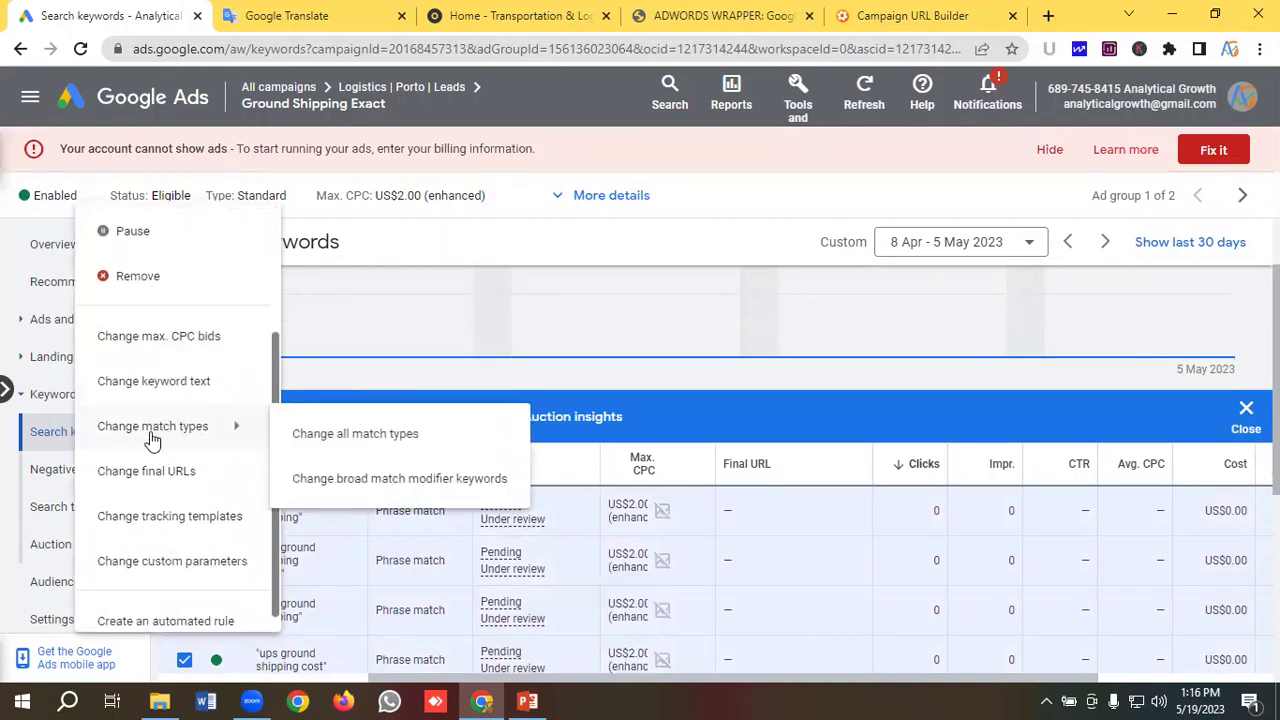
left_click(347, 437)
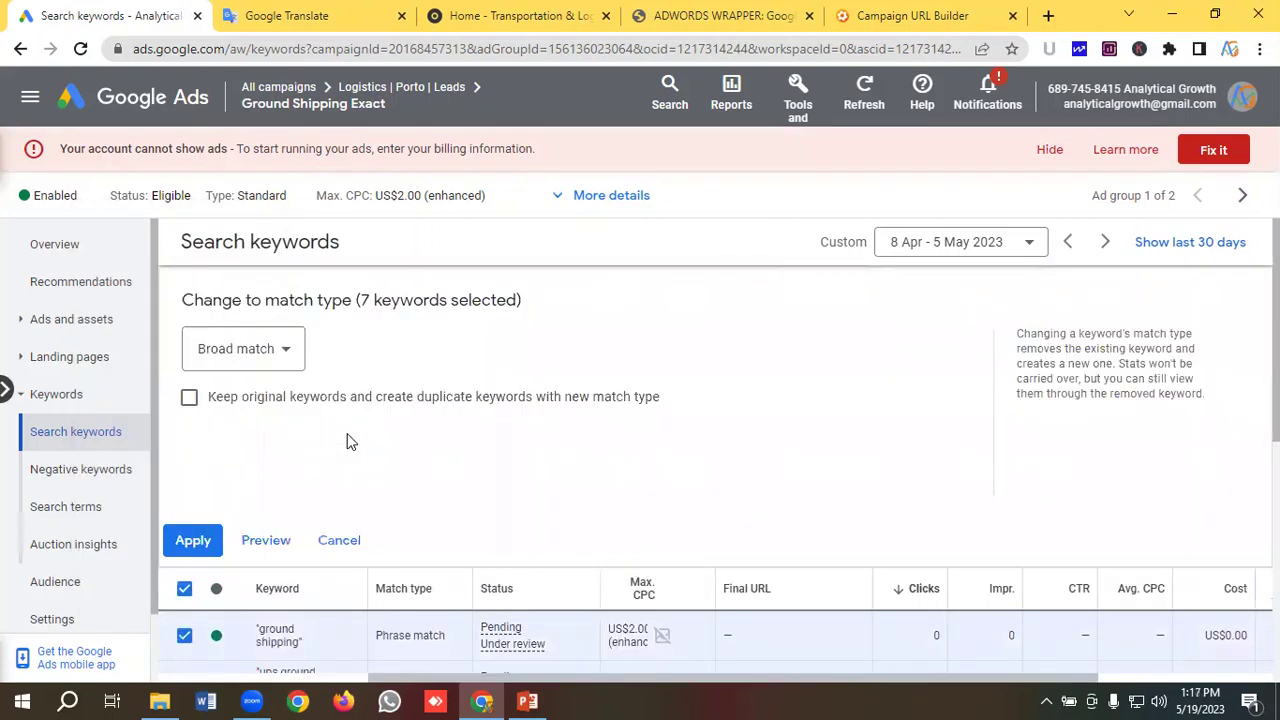
left_click(253, 352)
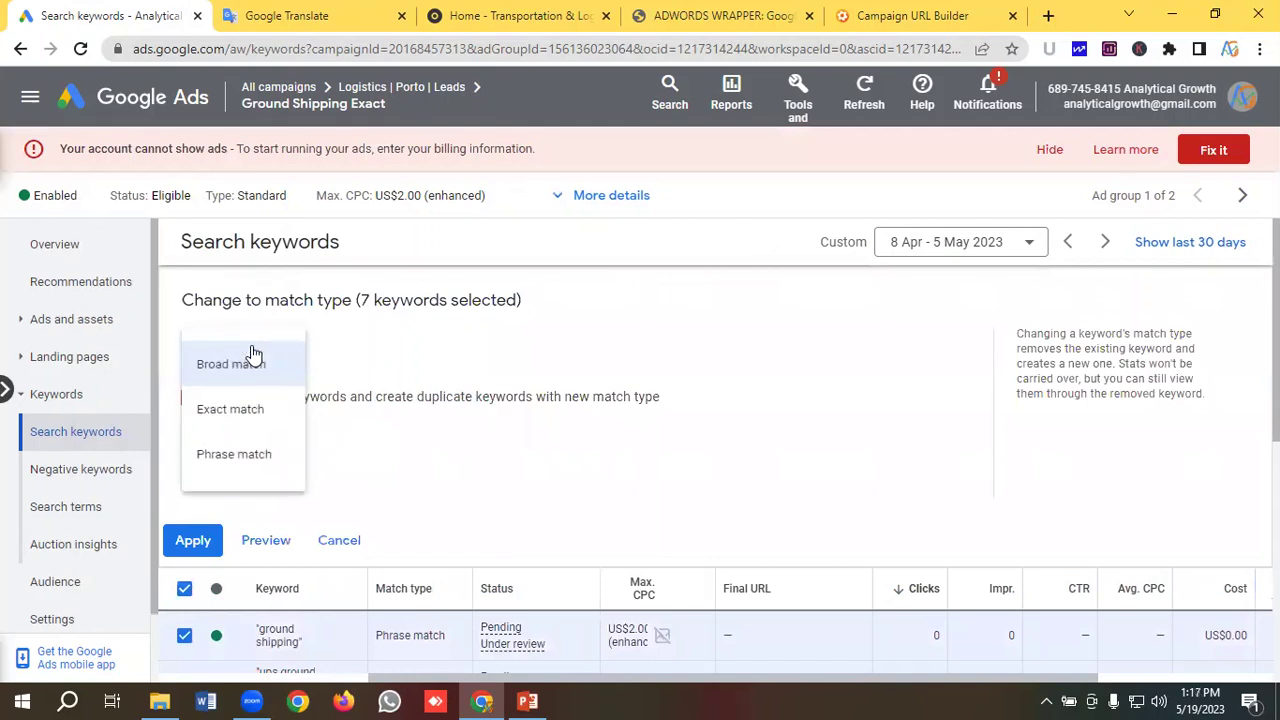
left_click(250, 411)
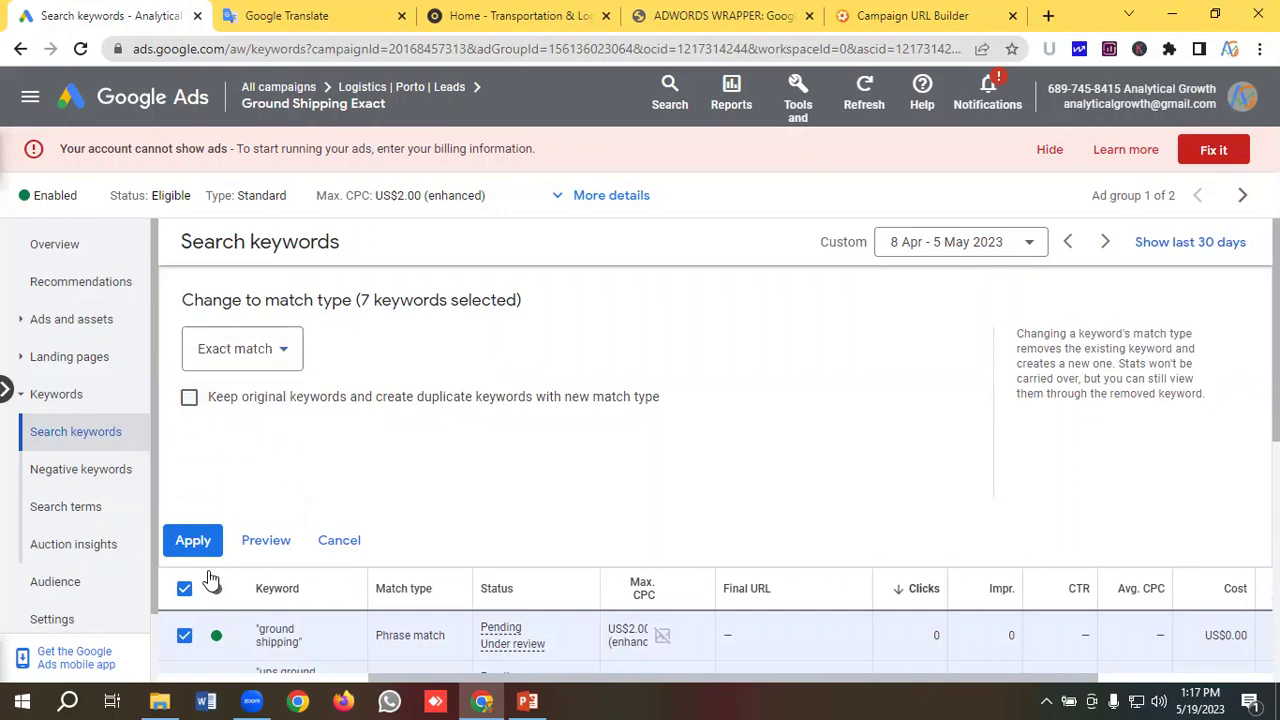
left_click(190, 544)
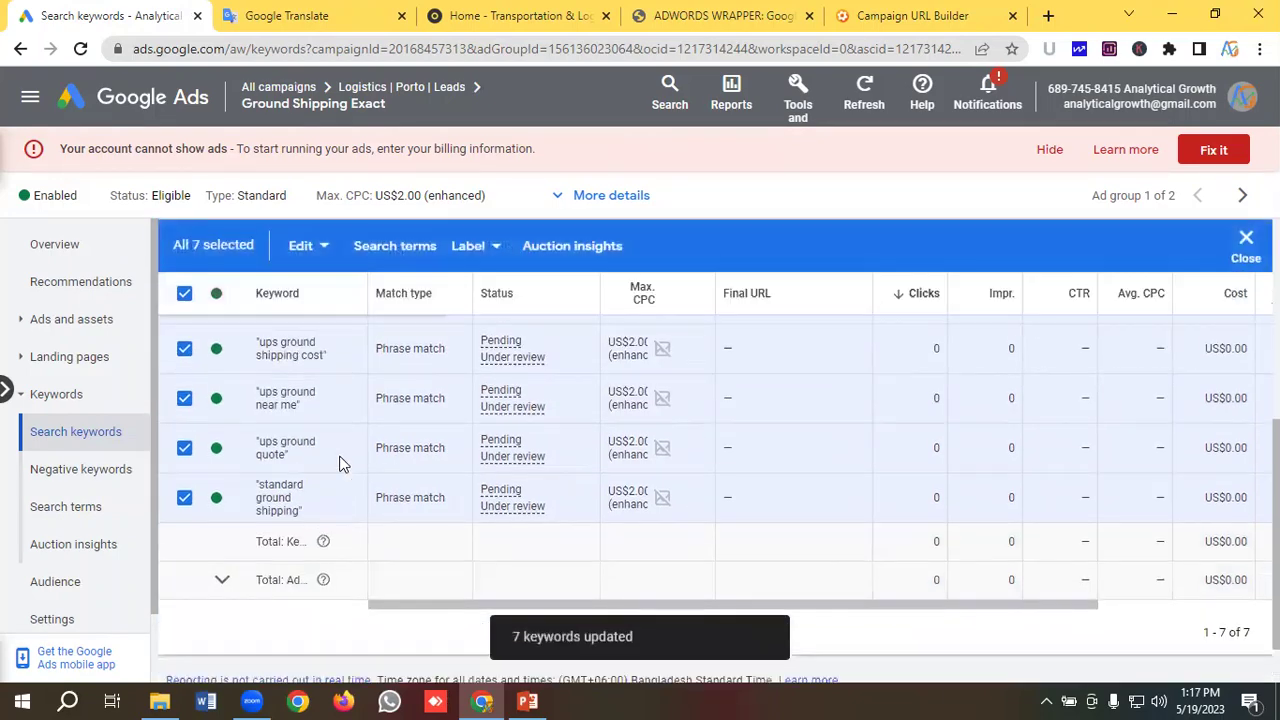
scroll(330, 420, "up", 2)
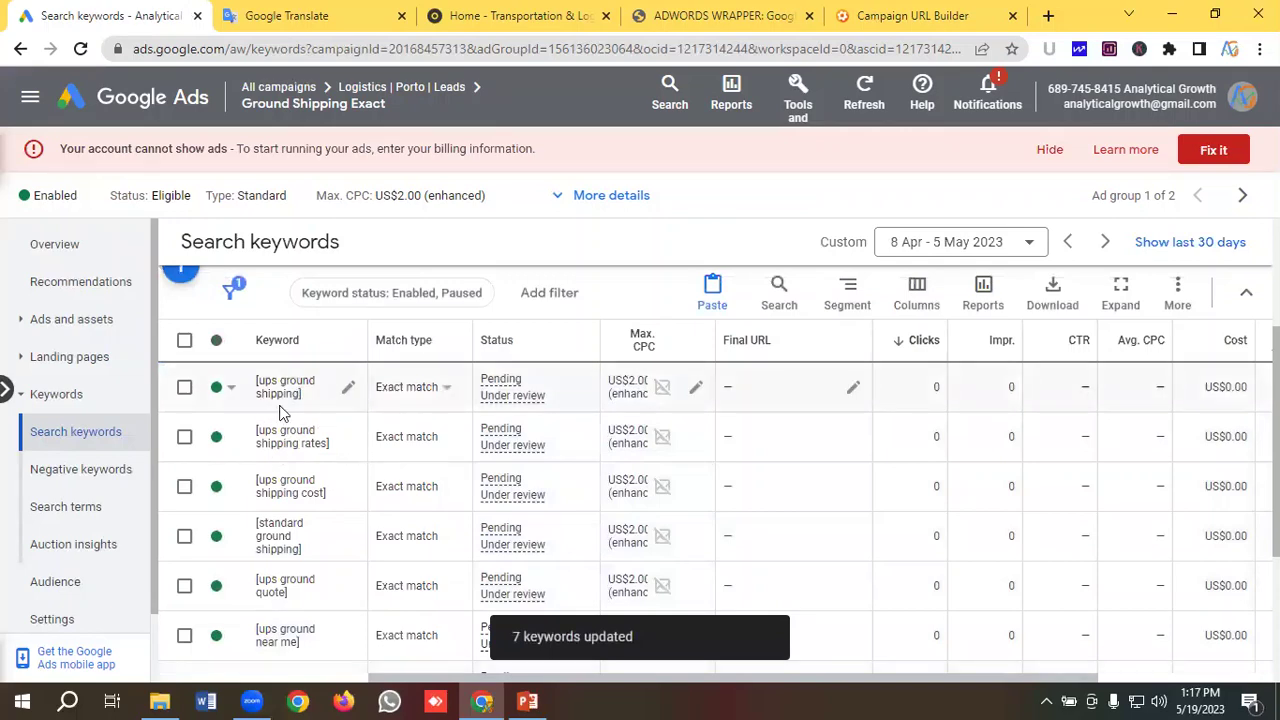
scroll(370, 450, "up", 2)
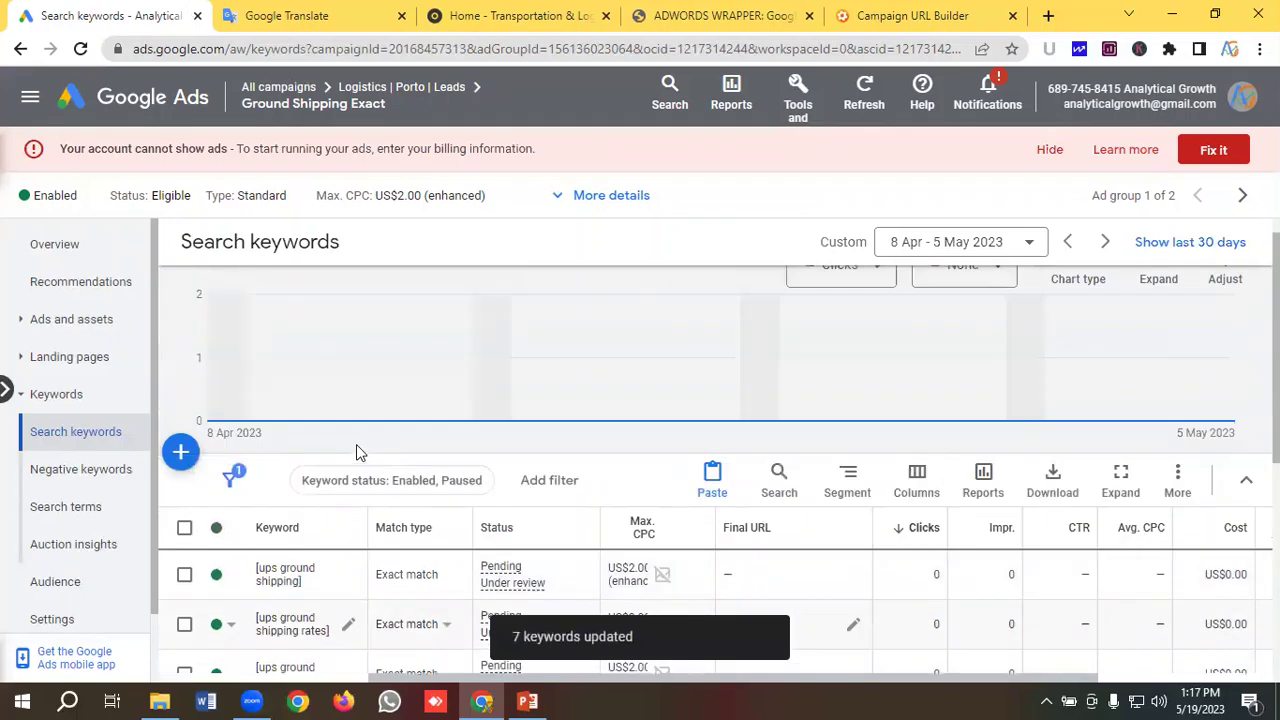
scroll(356, 444, "down", 2)
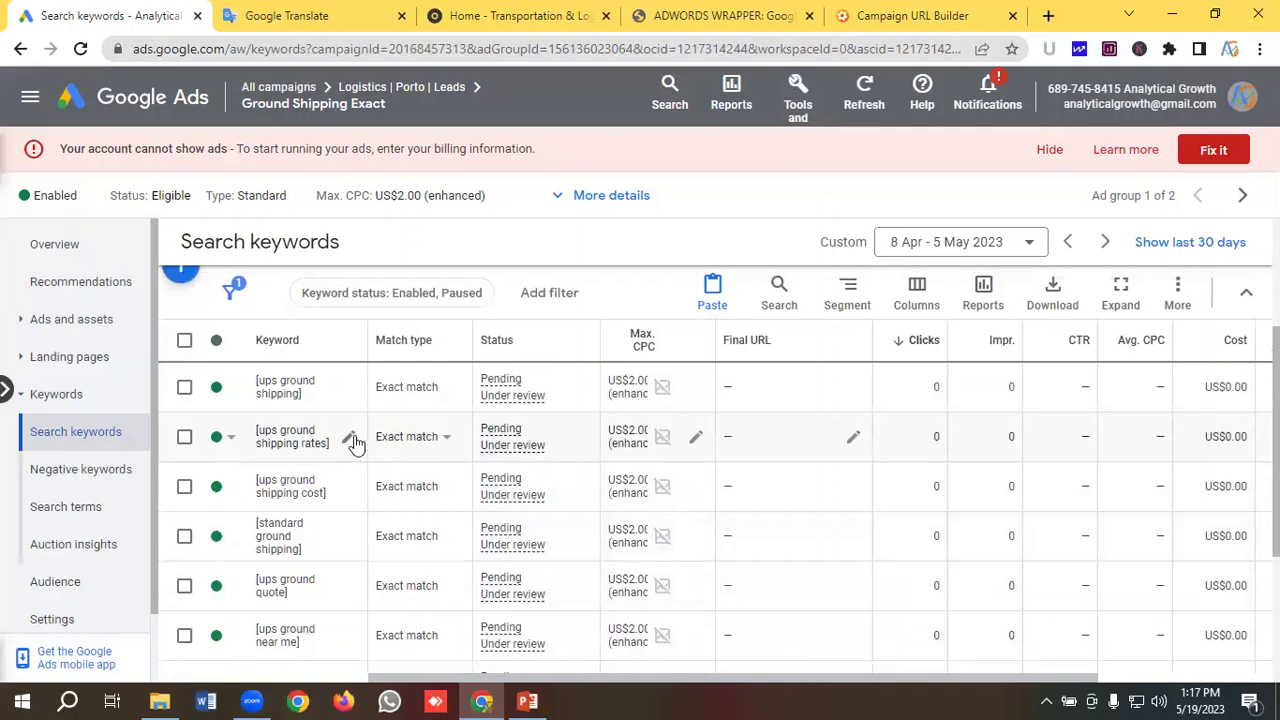
scroll(371, 443, "down", 1)
scroll(386, 486, "up", 1)
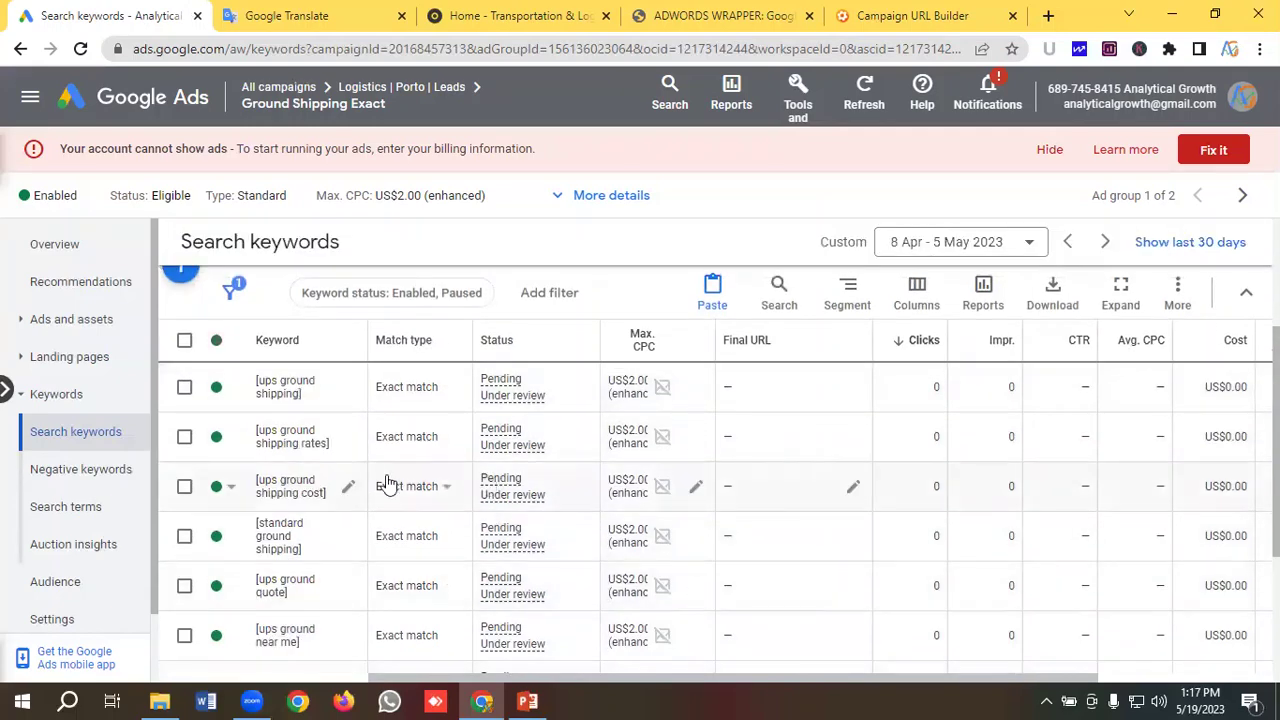
Open the ads of the Ground Shipping Exact ad group, hide the billing alert and review the listed ads
left_click(92, 326)
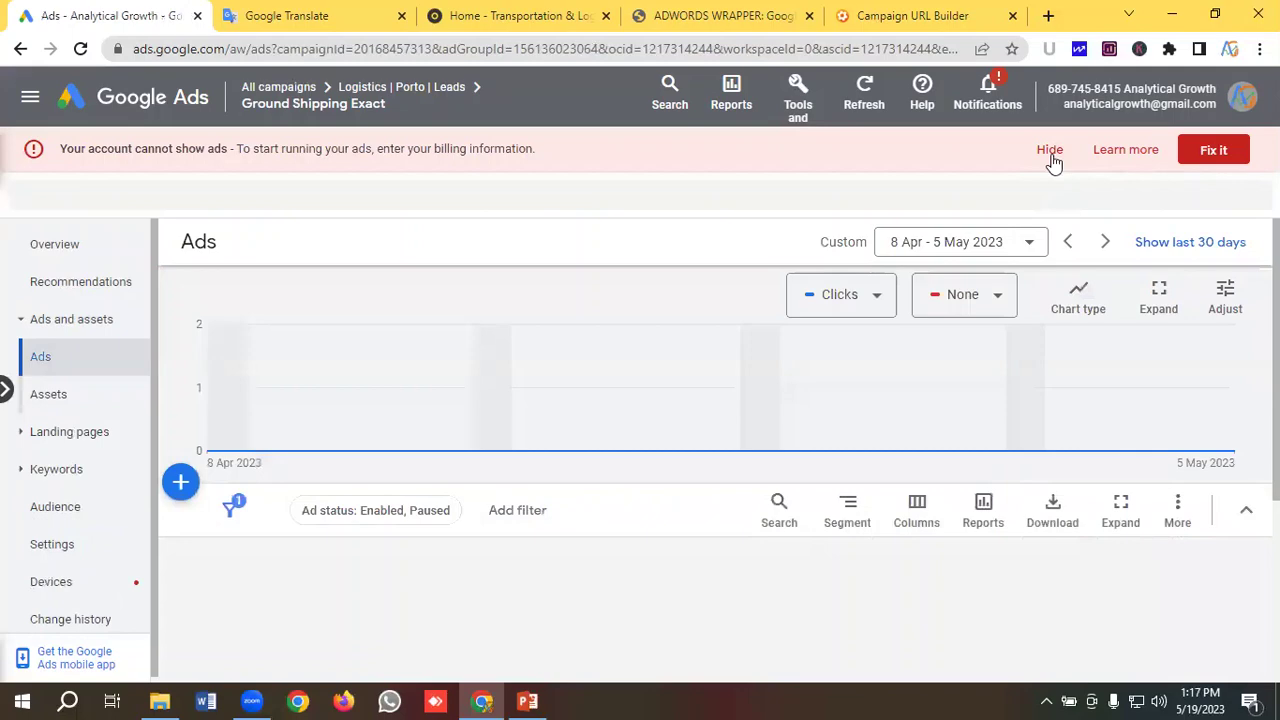
left_click(1050, 152)
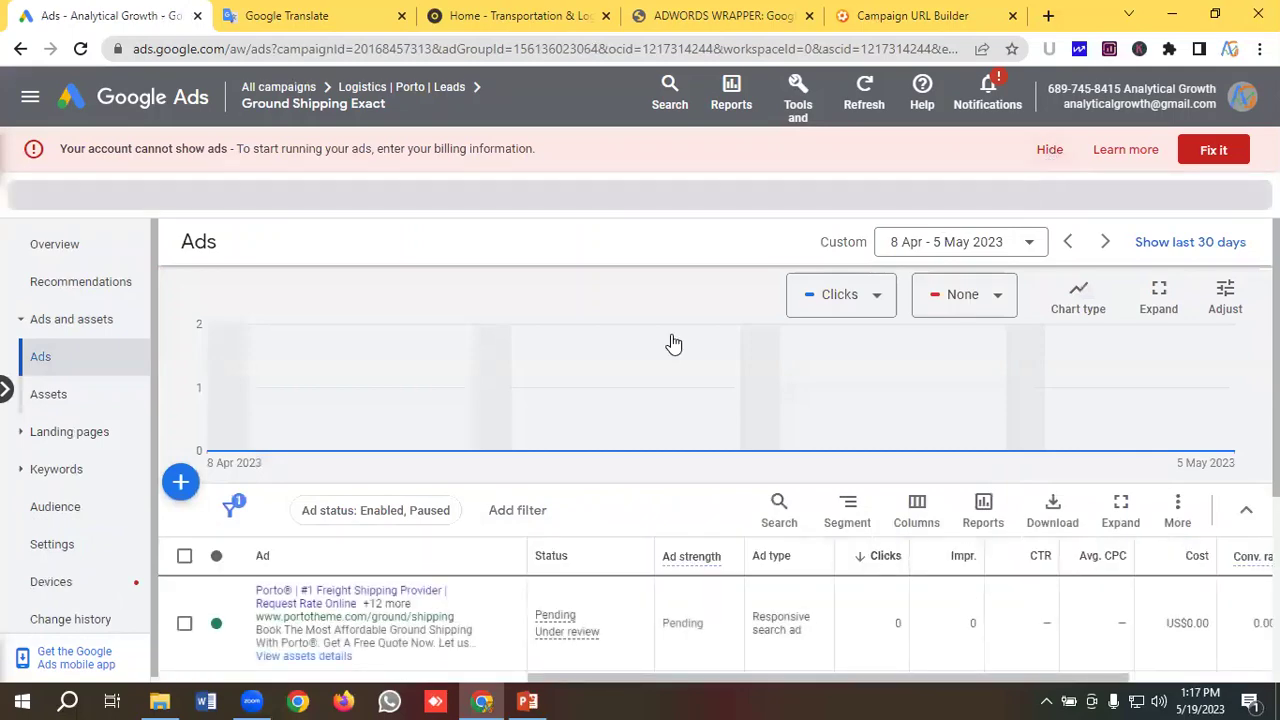
scroll(600, 380, "down", 2)
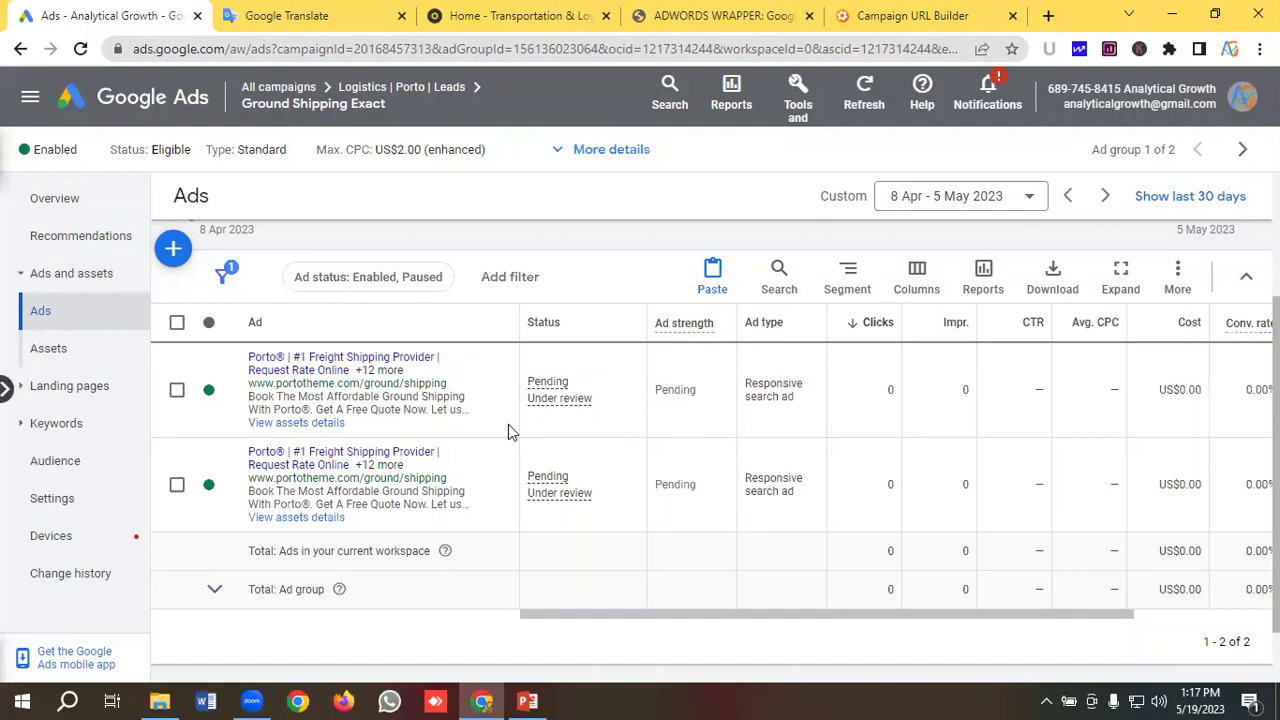
scroll(371, 289, "up", 1)
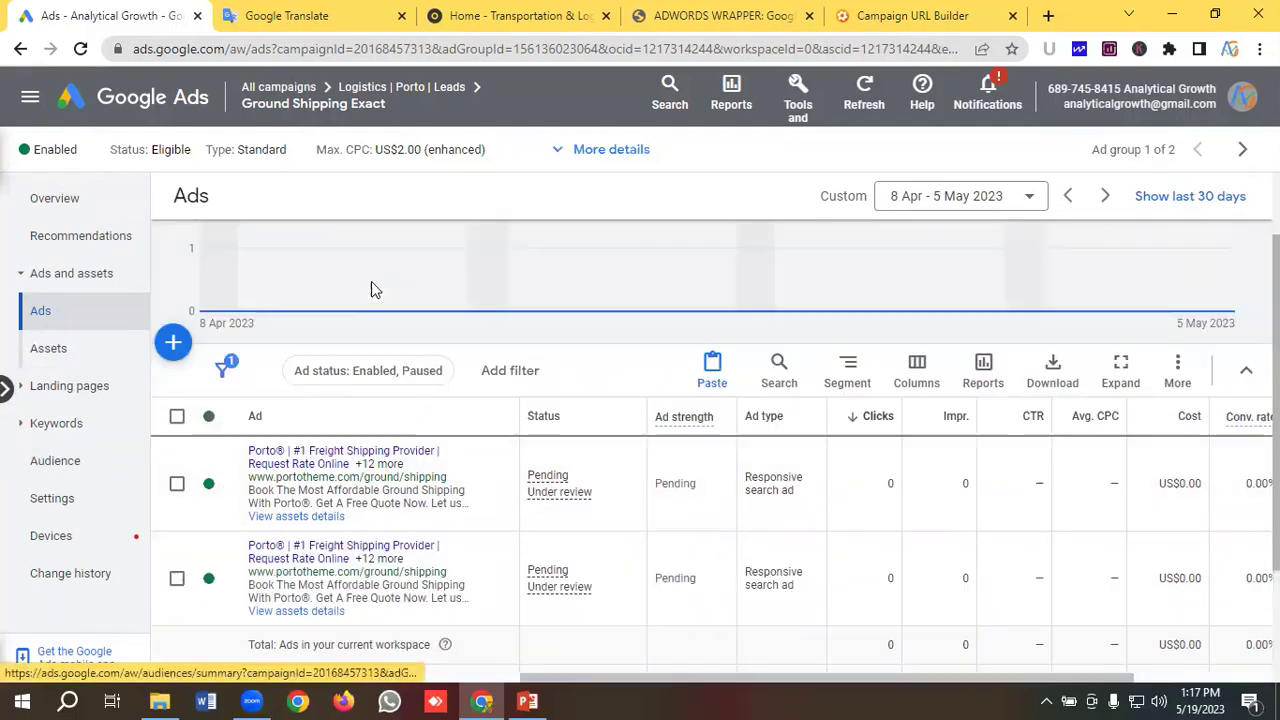
scroll(371, 289, "up", 1)
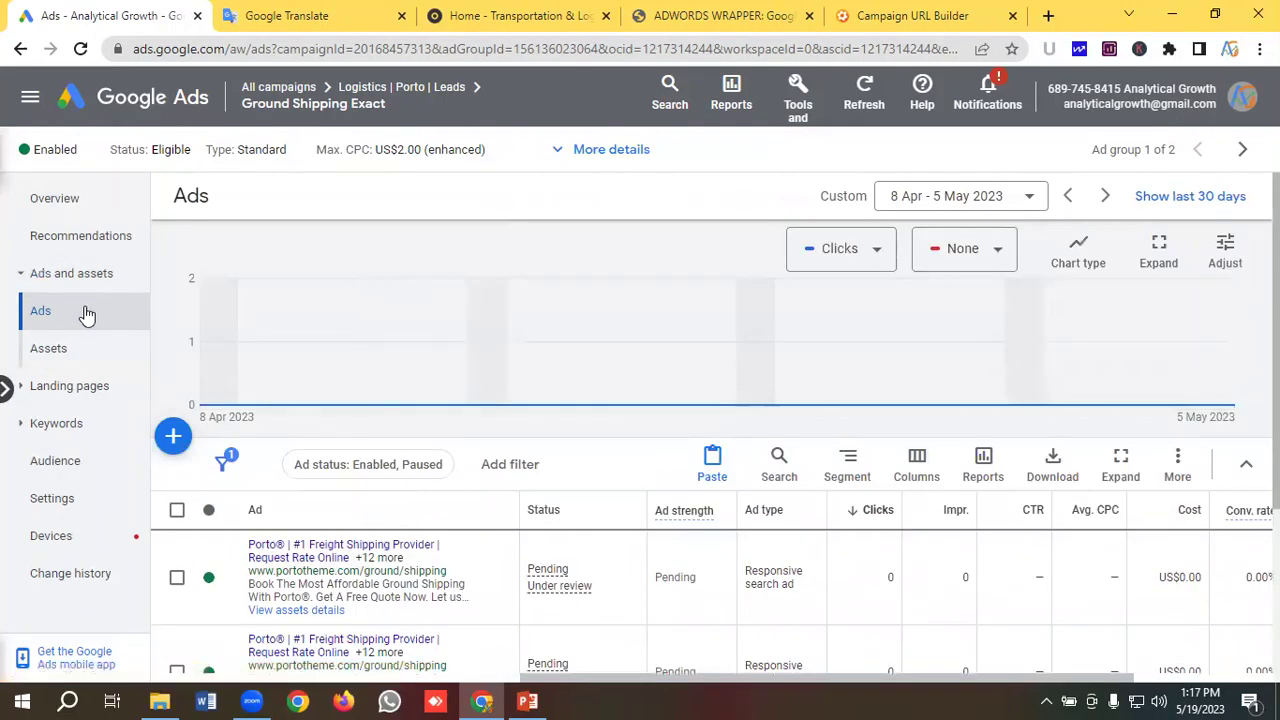
Return to the list of all campaigns and open the Logistics | Porto | Leads campaign to check its ad groups
left_click(292, 90)
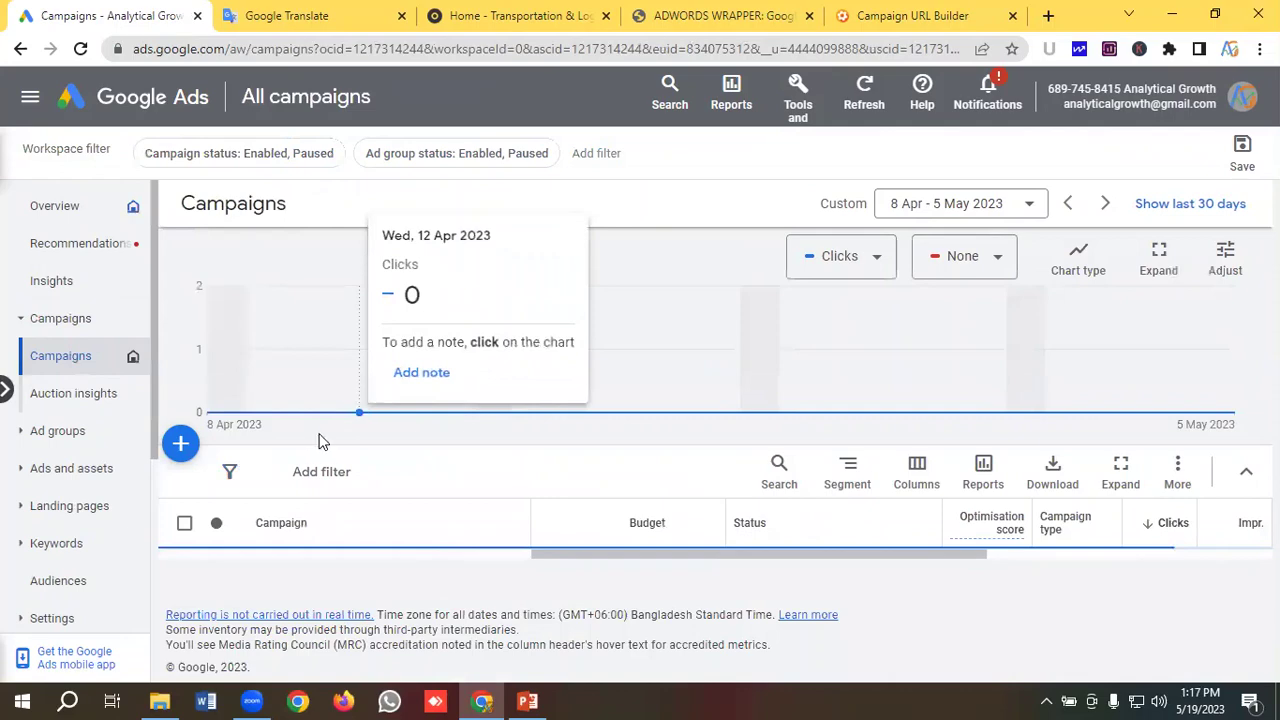
scroll(343, 440, "down", 1)
scroll(322, 498, "down", 1)
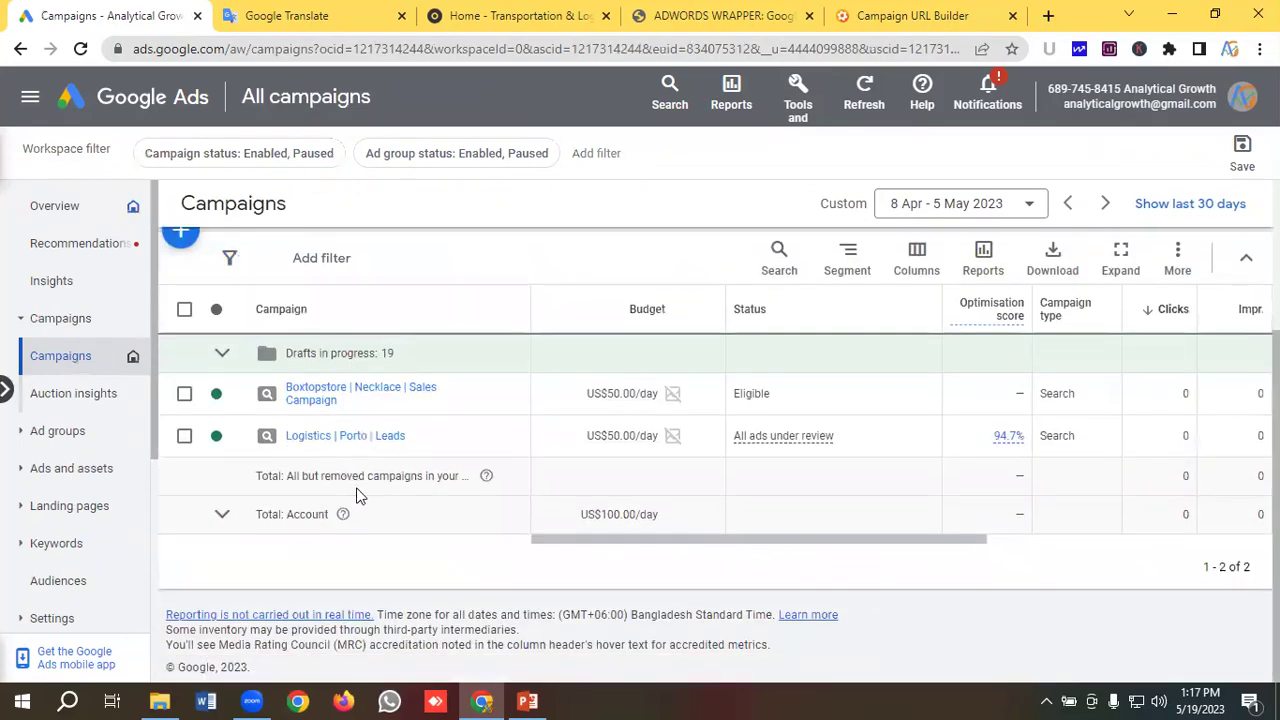
left_click(311, 437)
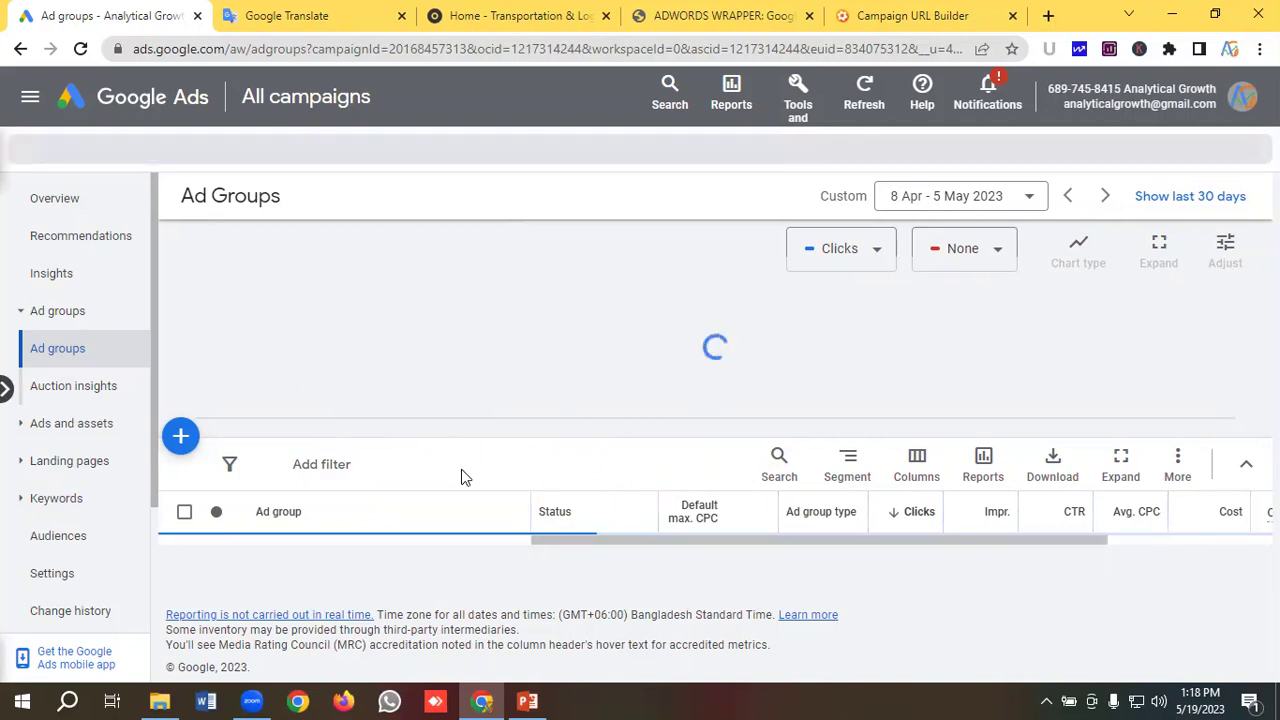
scroll(377, 482, "down", 1)
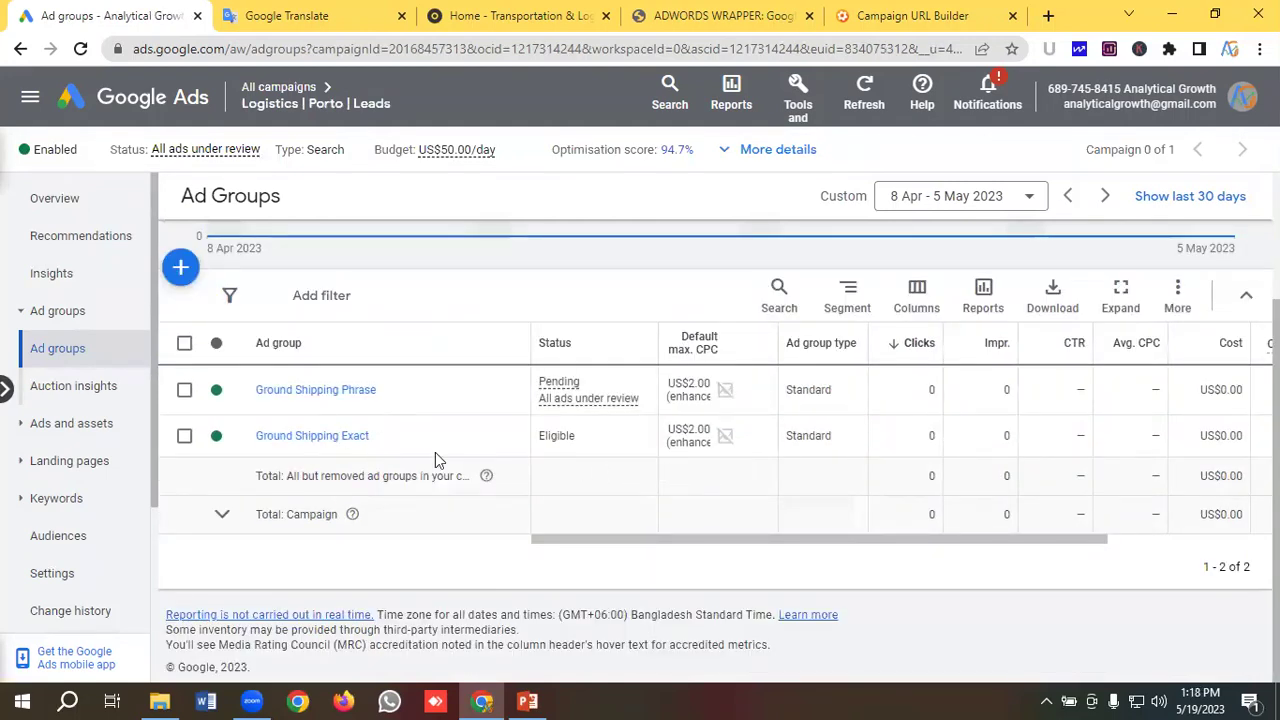
Review the ads of the Logistics | Porto | Leads campaign with their ad groups, and return to the account overview
left_click(72, 428)
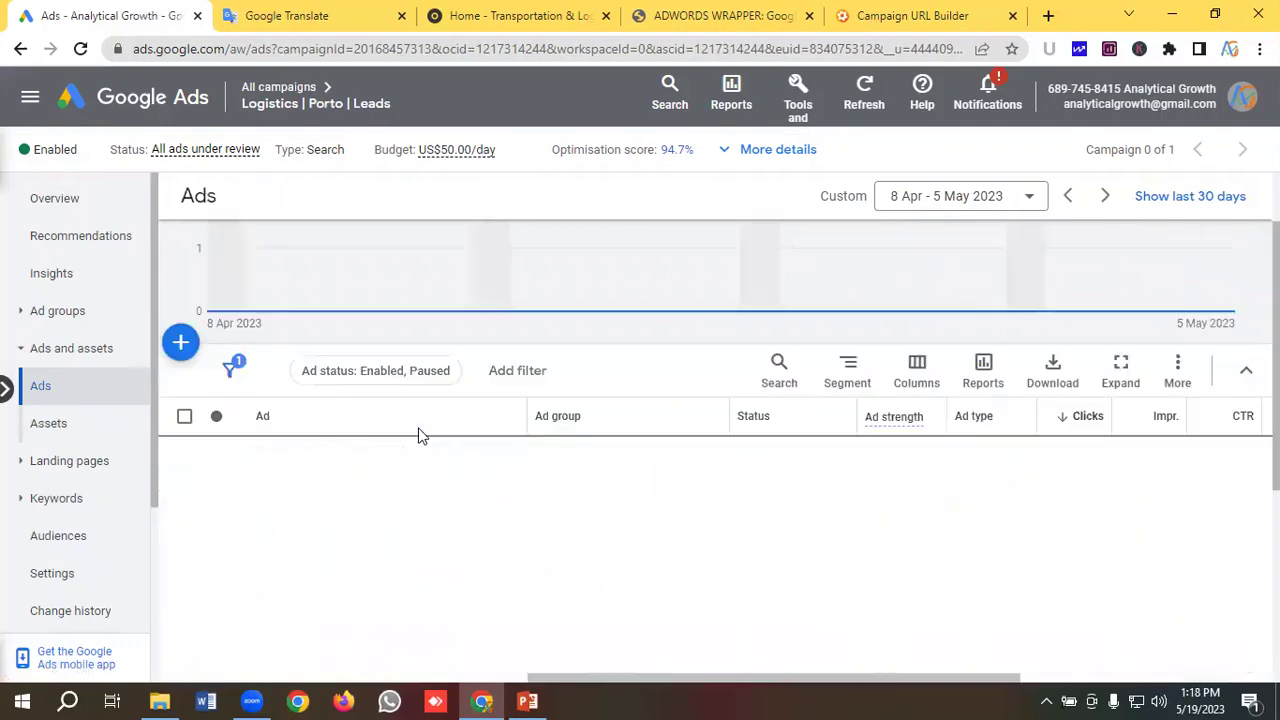
scroll(420, 436, "down", 2)
scroll(650, 419, "down", 1)
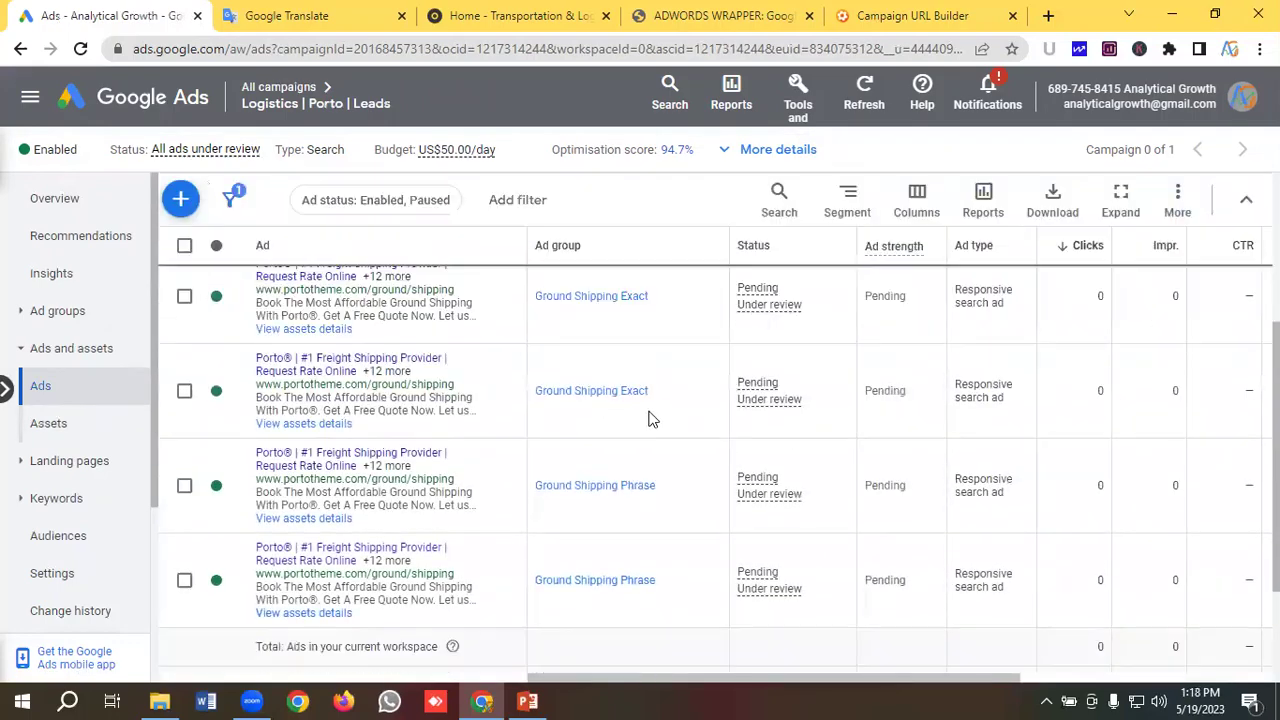
scroll(550, 340, "down", 1)
scroll(468, 358, "down", 1)
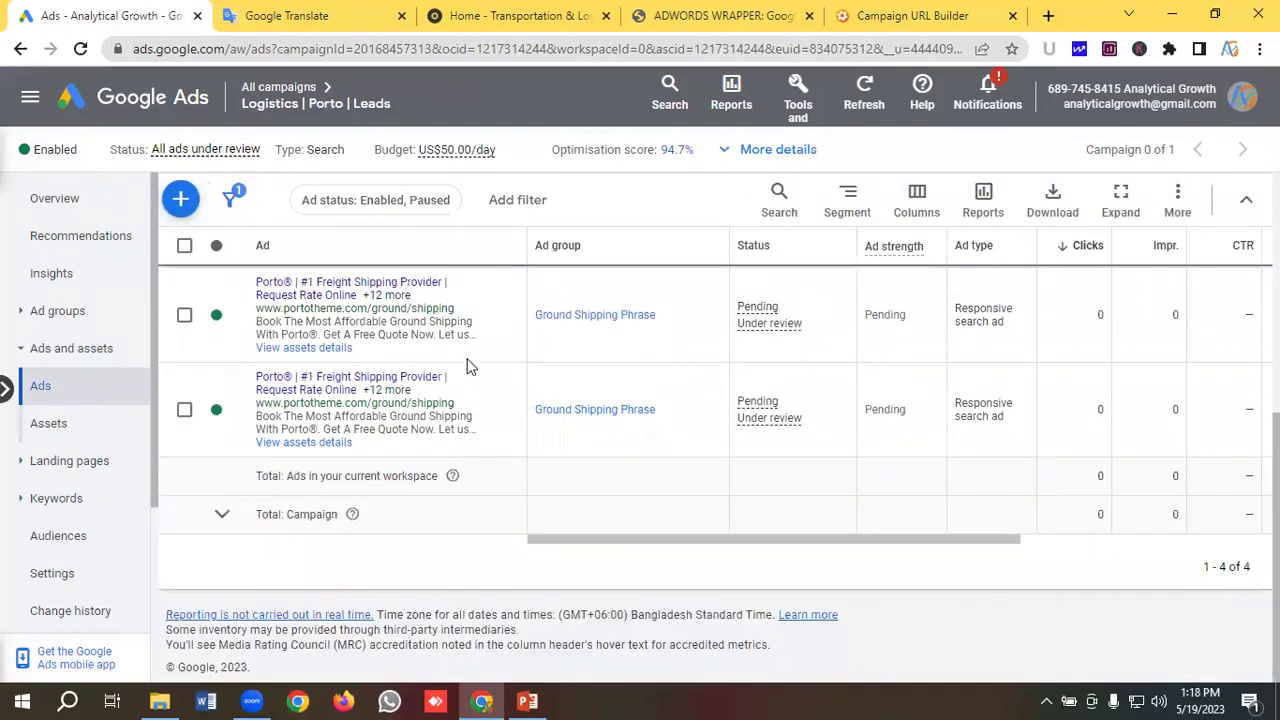
scroll(460, 392, "up", 2)
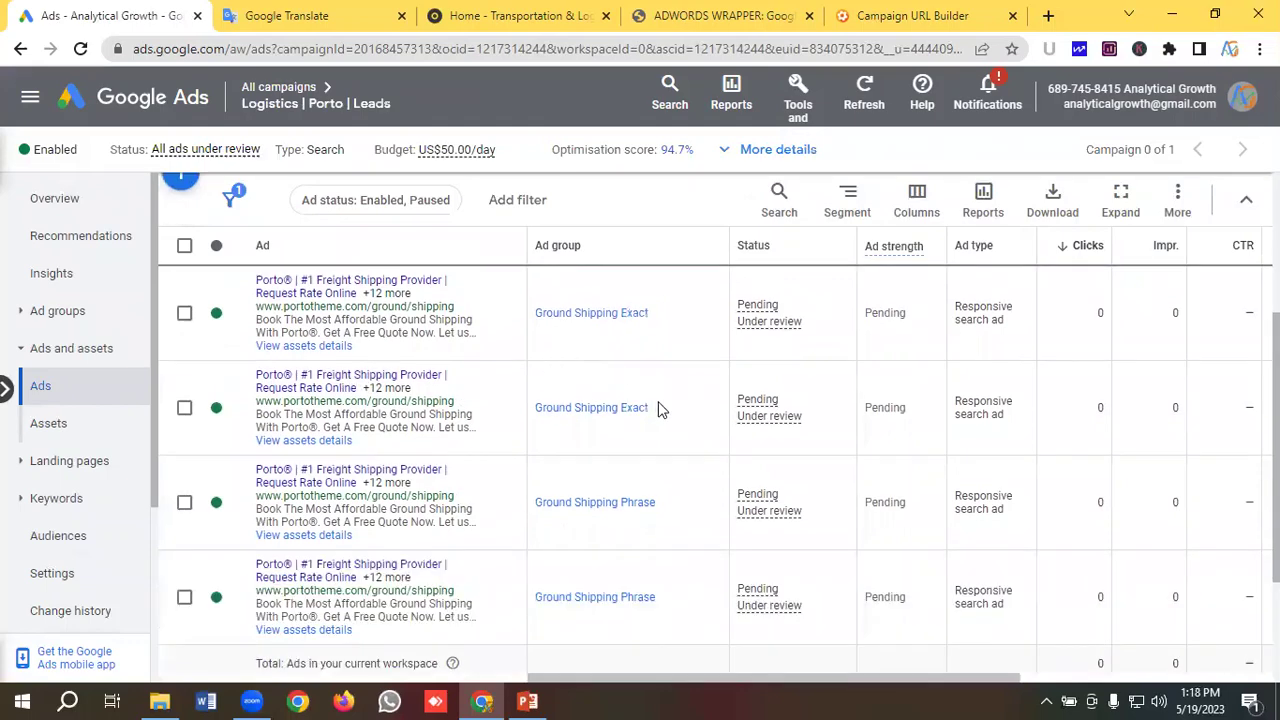
scroll(665, 445, "down", 2)
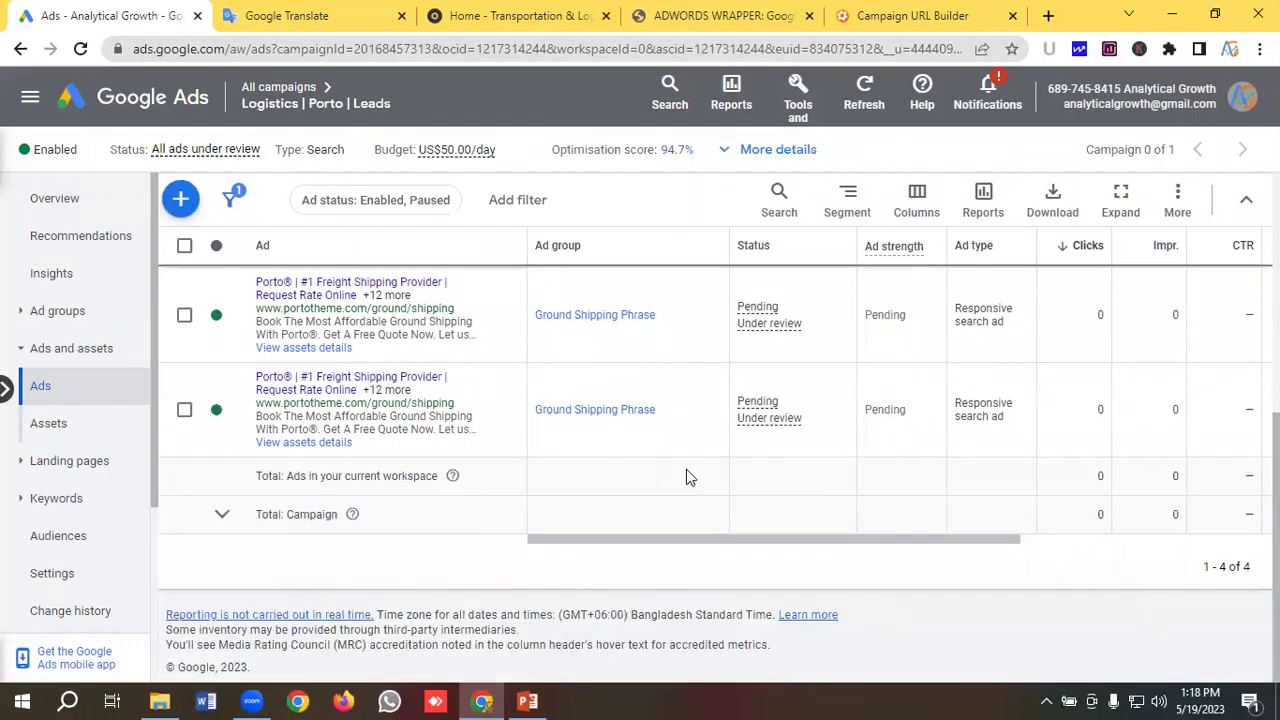
scroll(718, 480, "up", 2)
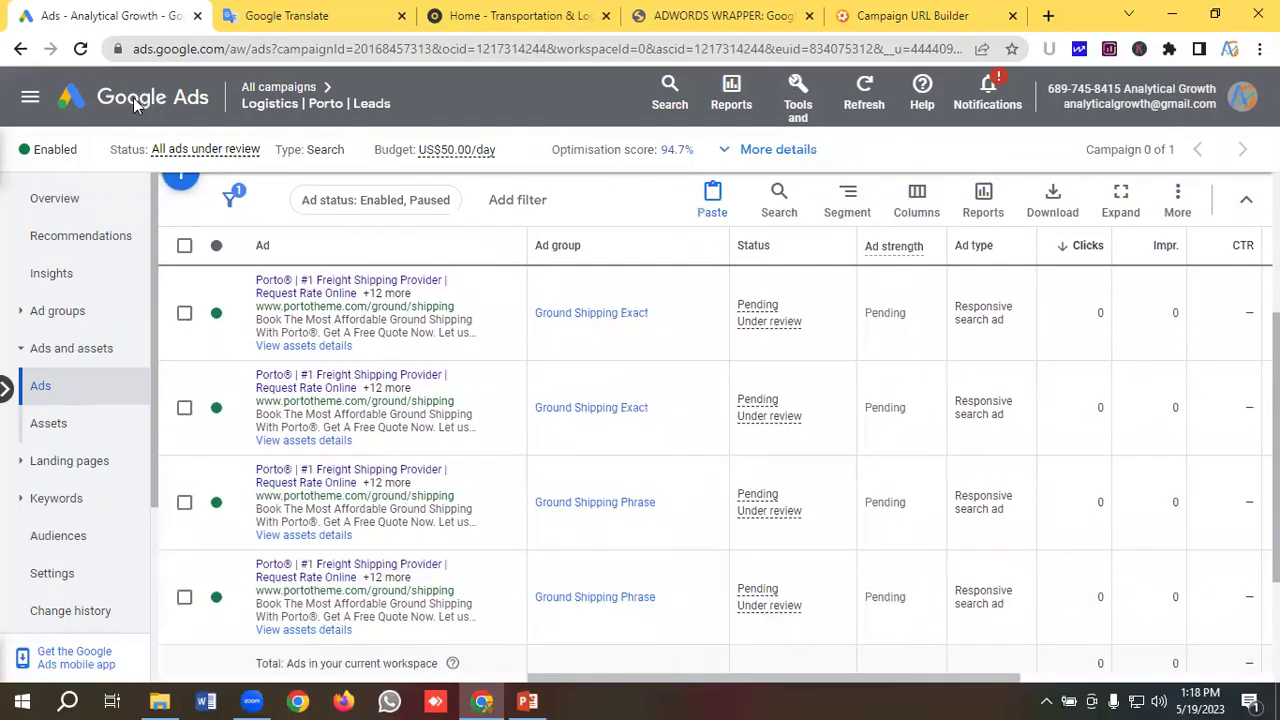
left_click(135, 107)
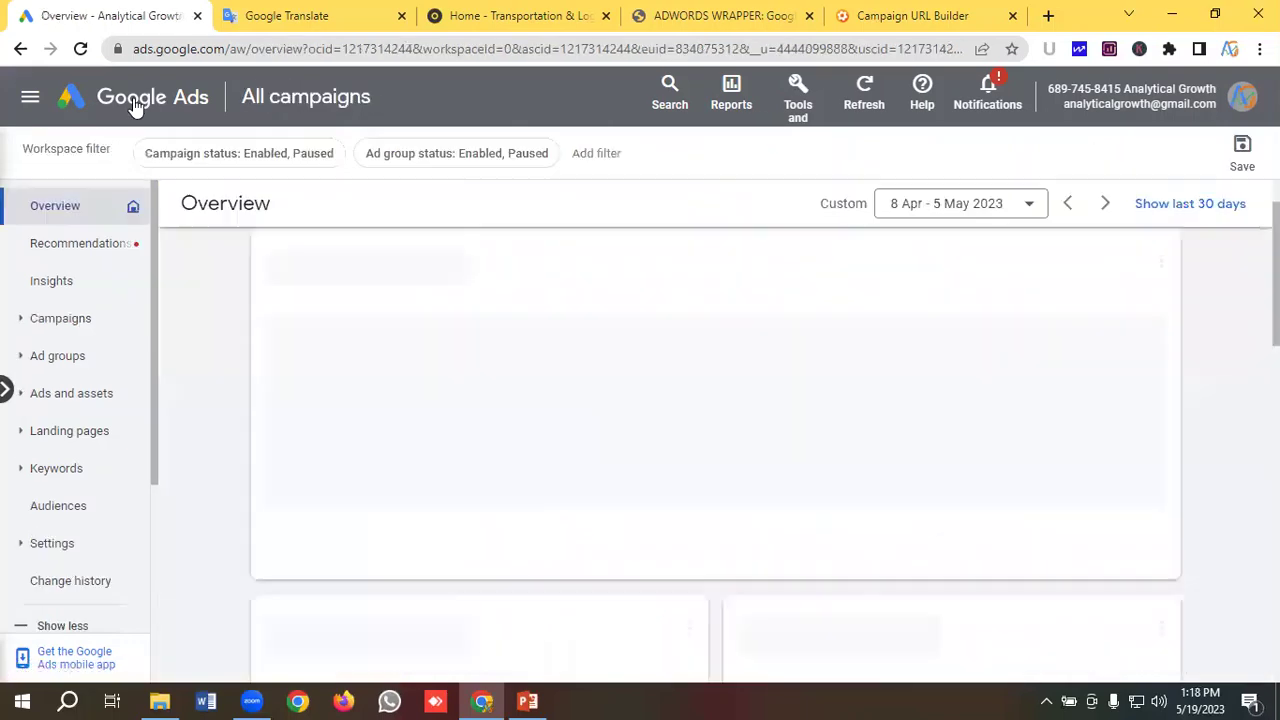